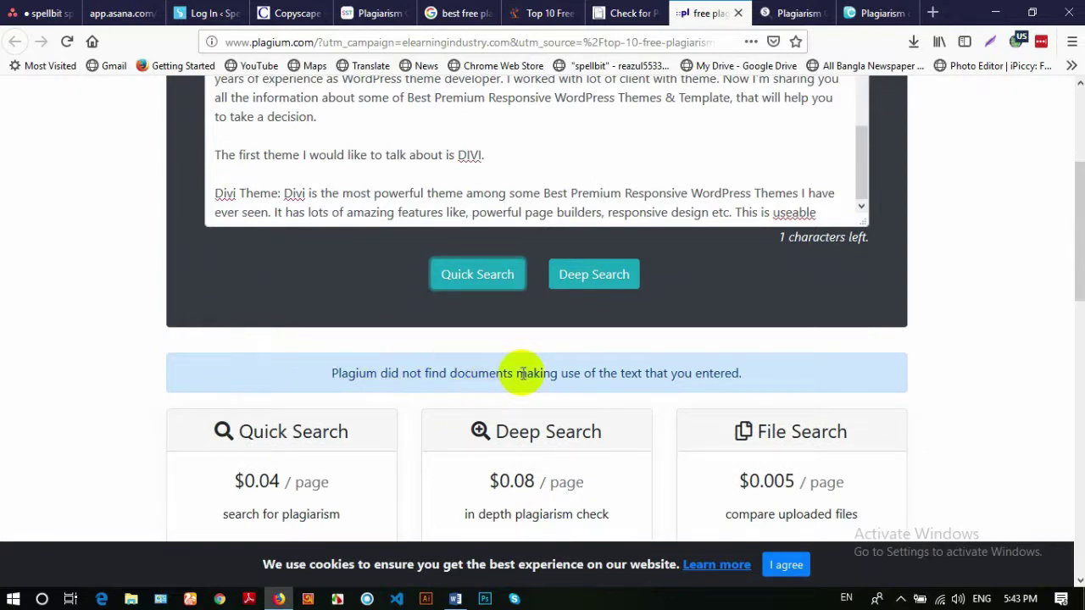
# Review Plagium's search result and its search pricing options, and return to the Plagium start page
pyautogui.moveTo(517, 379); pyautogui.dragTo(642, 377)
pyautogui.click(657, 379)
pyautogui.scroll(-10, 657, 379)
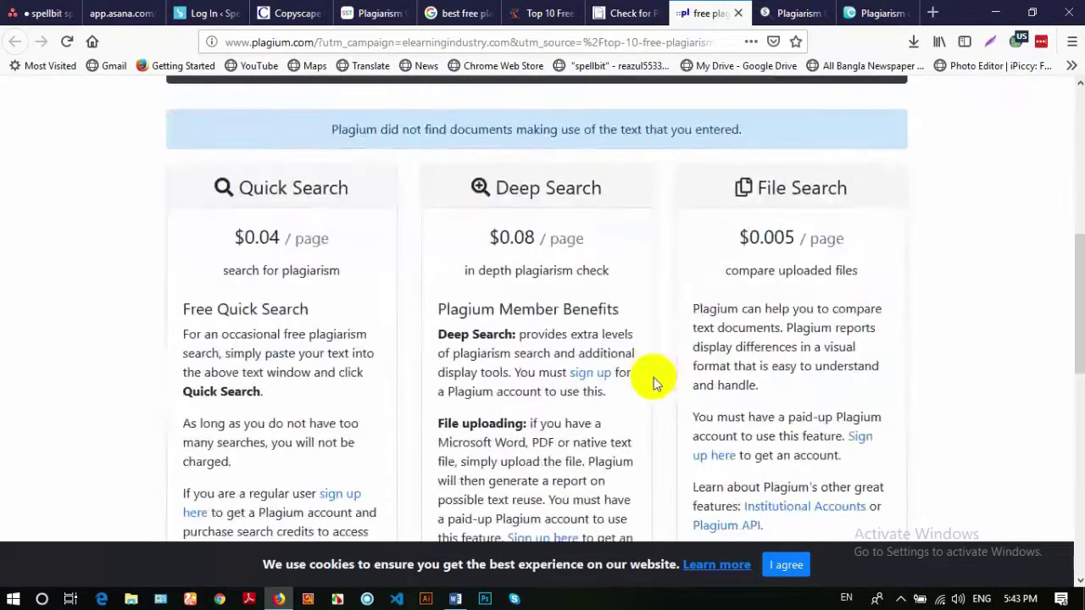
pyautogui.scroll(5, 629, 368)
pyautogui.scroll(10, 615, 364)
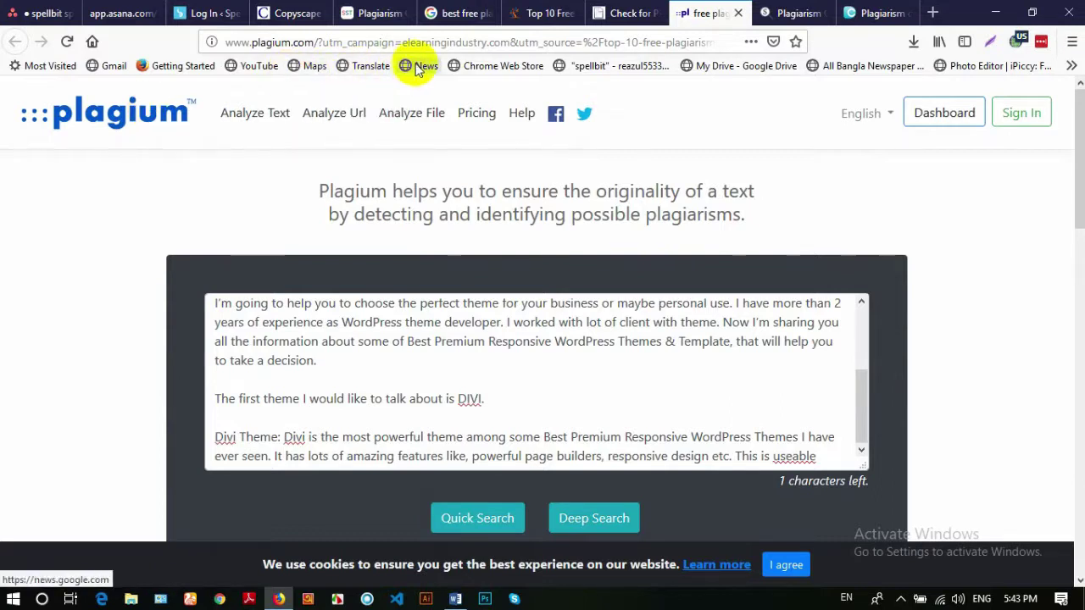
pyautogui.click(129, 116)
# Switch to the PlagScan page and paste the copied article into its plagiarism check text box
pyautogui.click(788, 17)
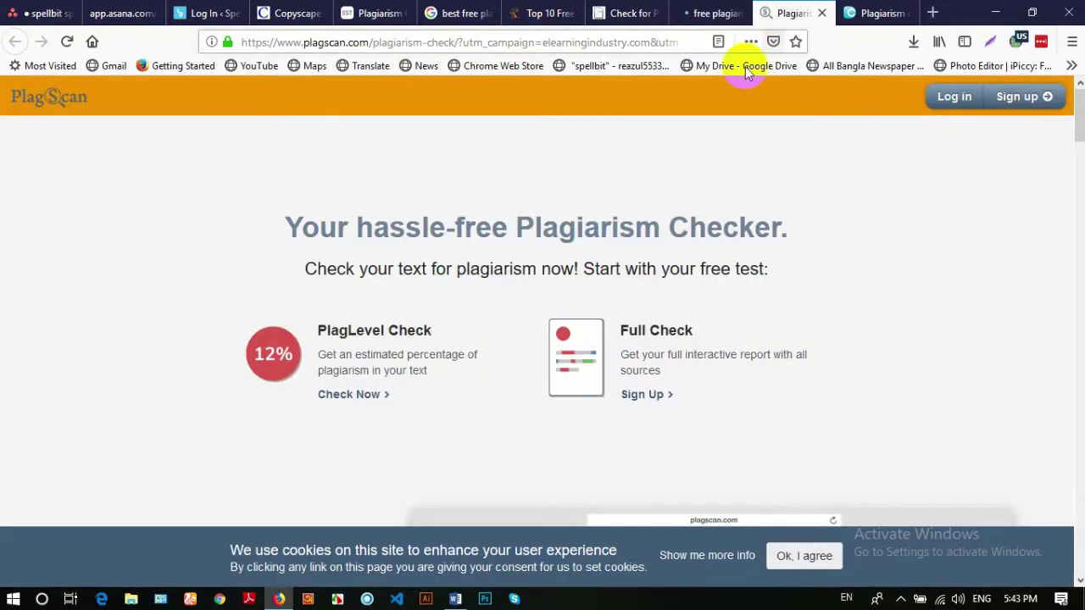
pyautogui.scroll(-10, 322, 381)
pyautogui.scroll(-20, 335, 373)
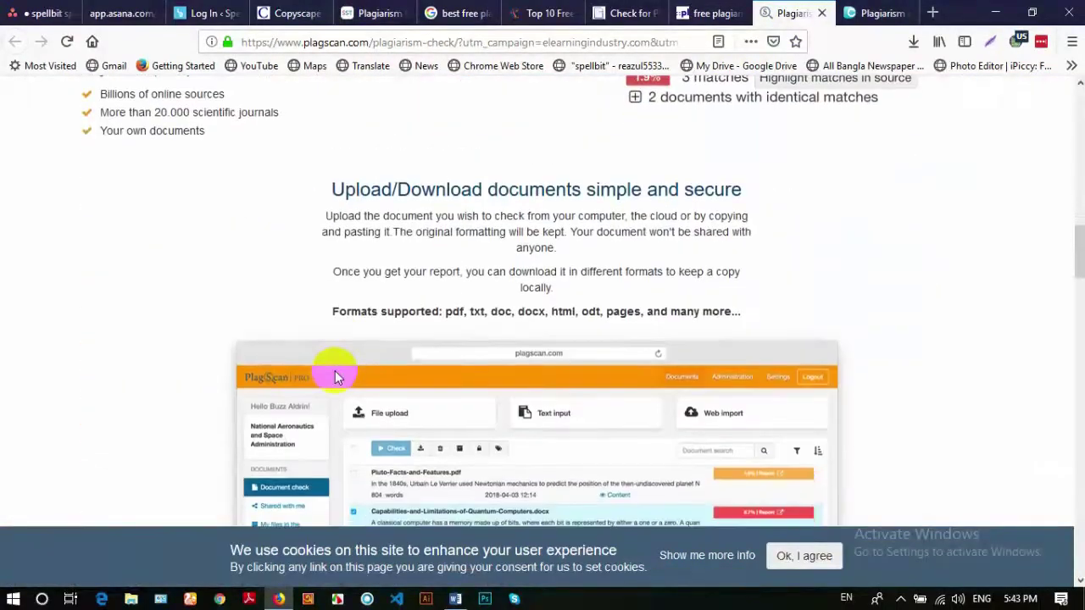
pyautogui.scroll(-12, 334, 373)
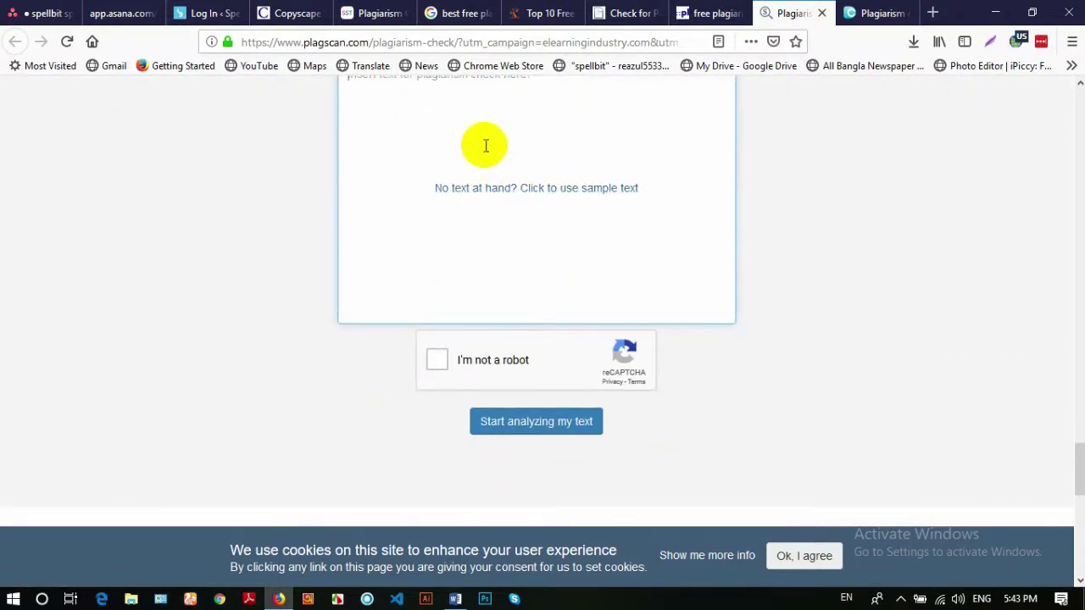
pyautogui.scroll(2, 484, 153)
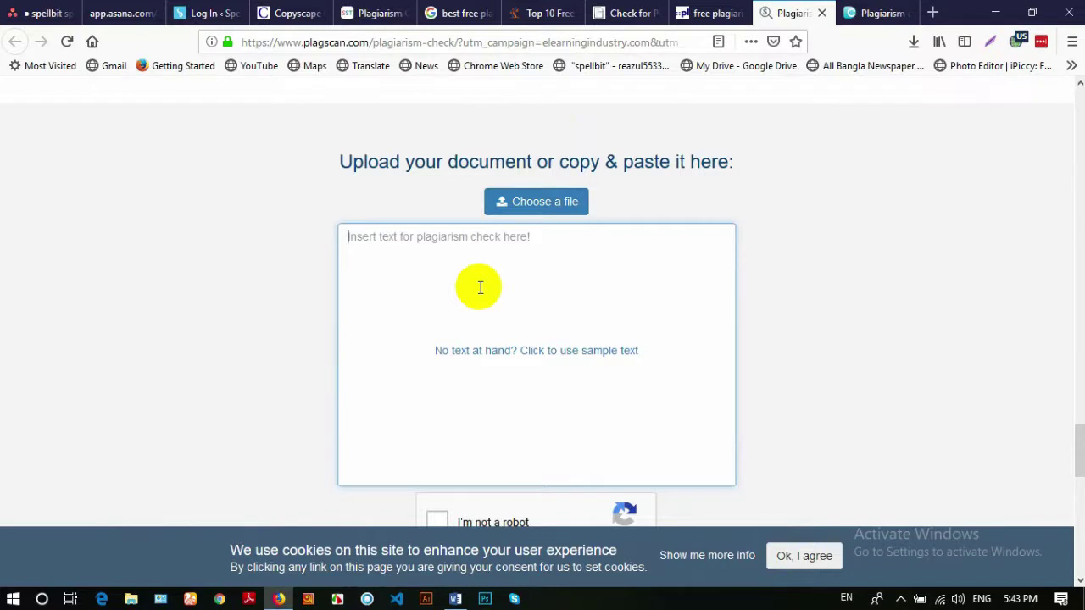
pyautogui.hotkey('ctrl', 'v')
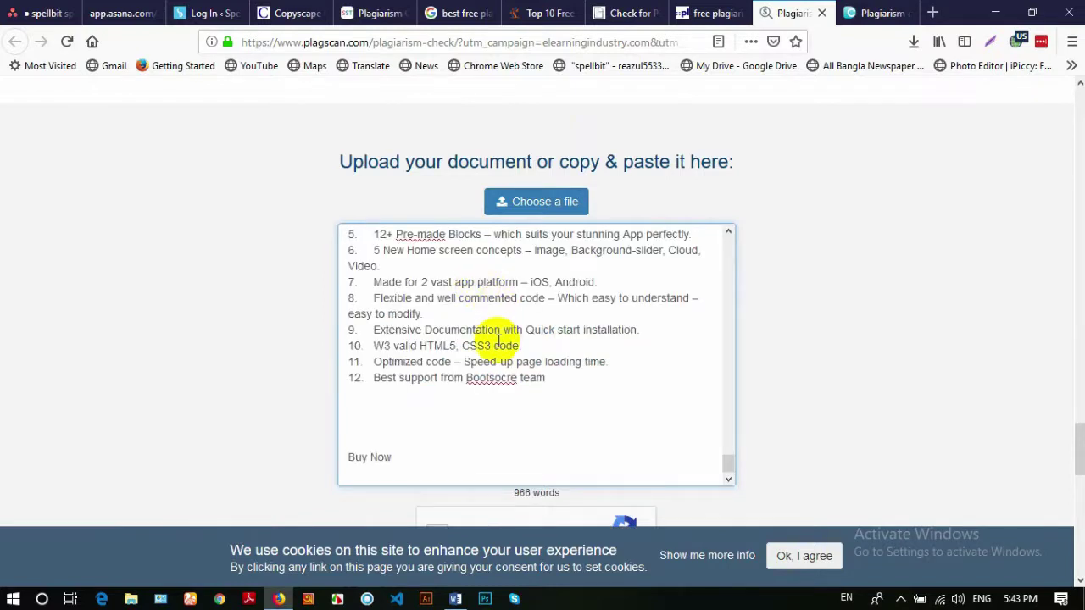
# Delete the trailing "Buy Now" line and the blank lines above it from the pasted article
pyautogui.scroll(1, 466, 373)
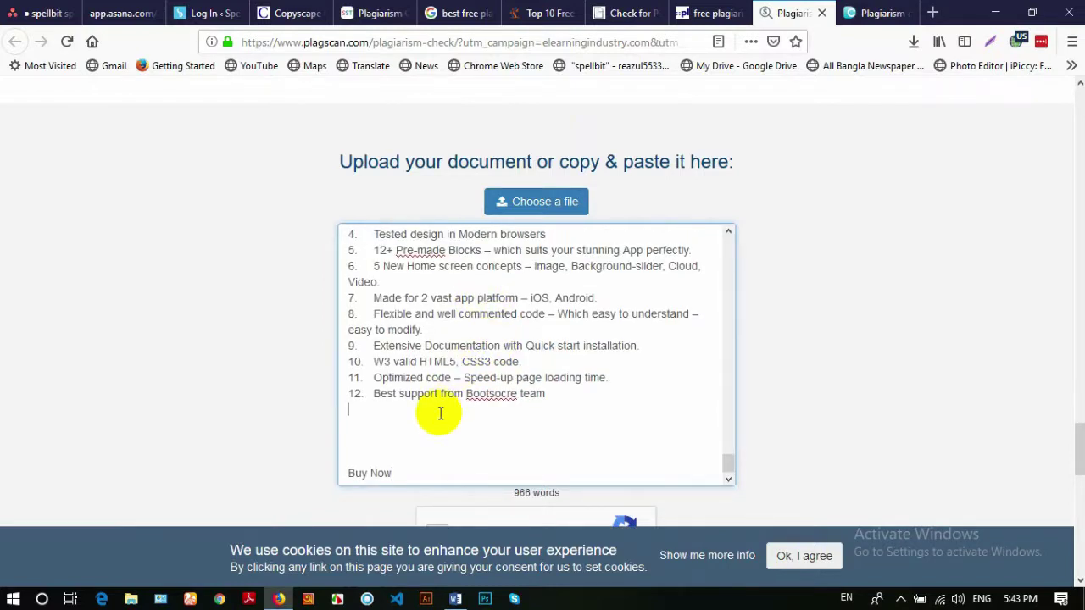
pyautogui.scroll(1, 415, 432)
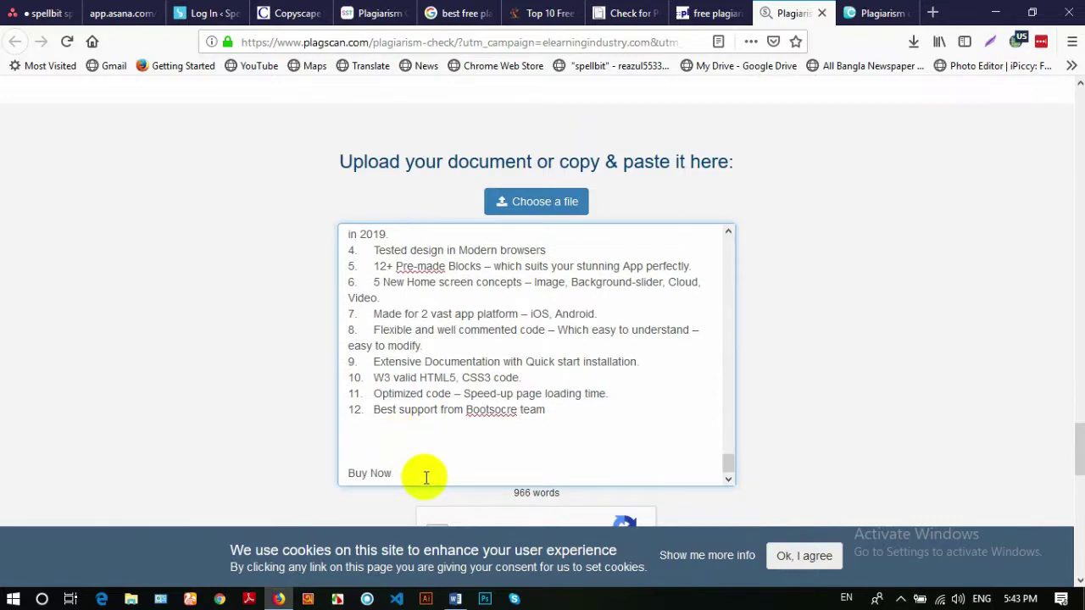
pyautogui.moveTo(423, 472); pyautogui.dragTo(359, 438)
pyautogui.press('BackSpace')
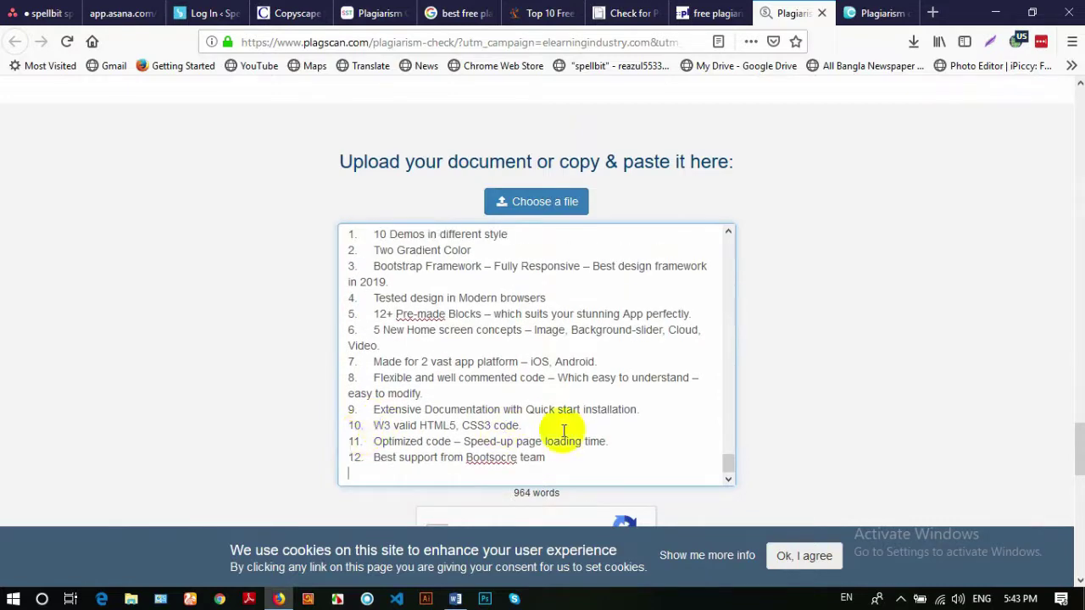
# Complete the "I'm not a robot" check by selecting the store front images, and start analyzing the text
pyautogui.scroll(-4, 869, 236)
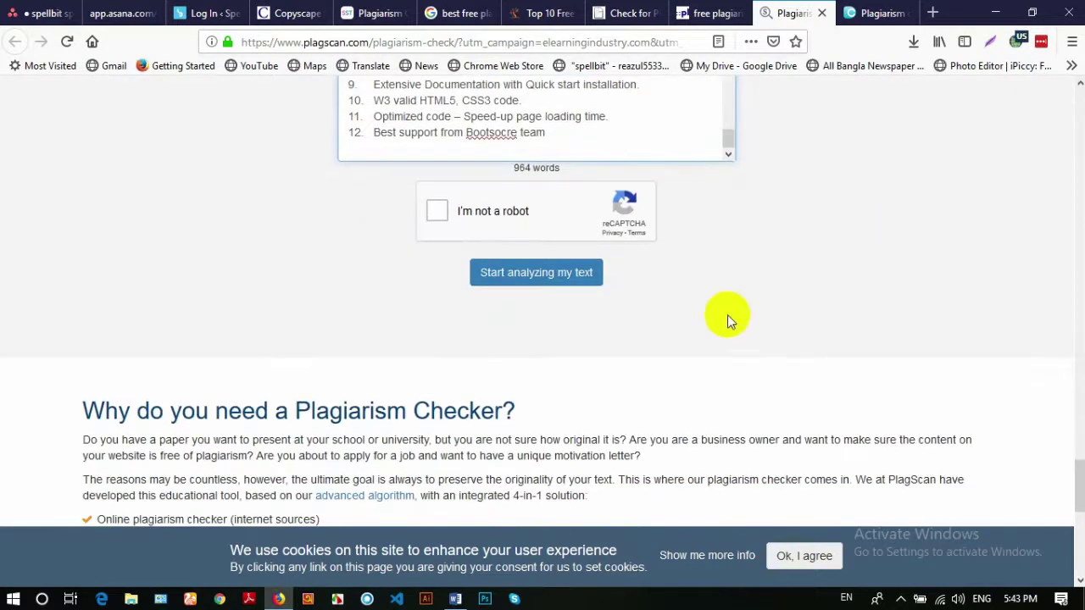
pyautogui.click(438, 209)
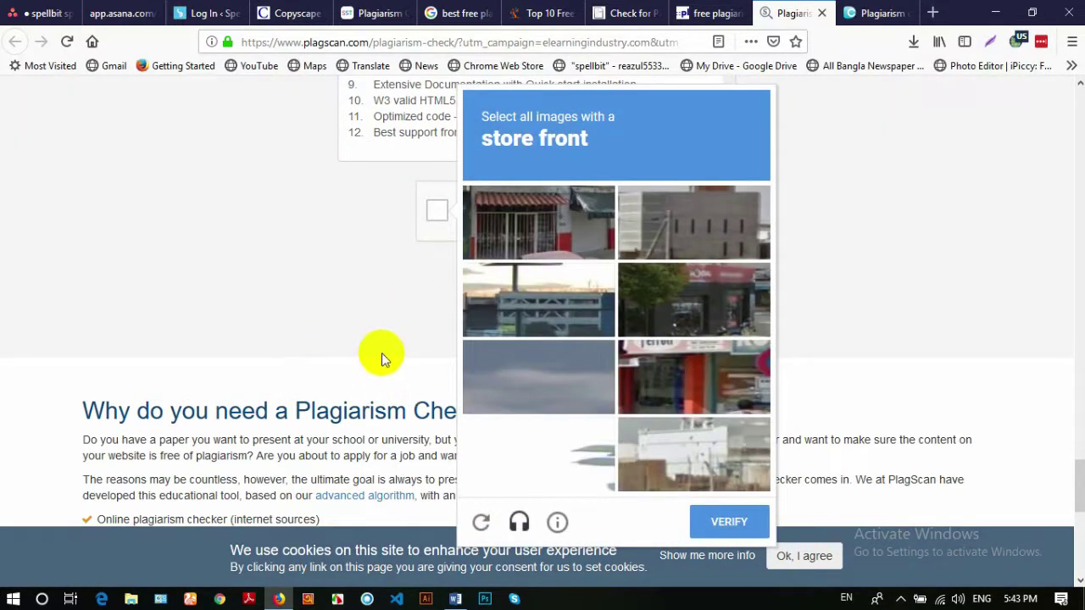
pyautogui.click(520, 244)
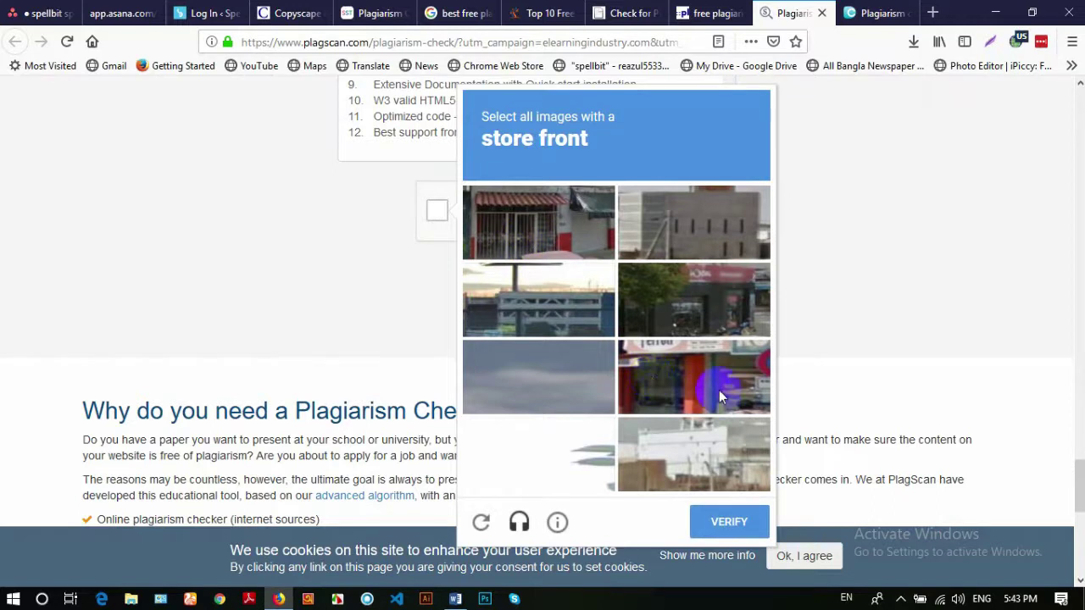
pyautogui.click(719, 392)
pyautogui.click(706, 458)
pyautogui.click(709, 444)
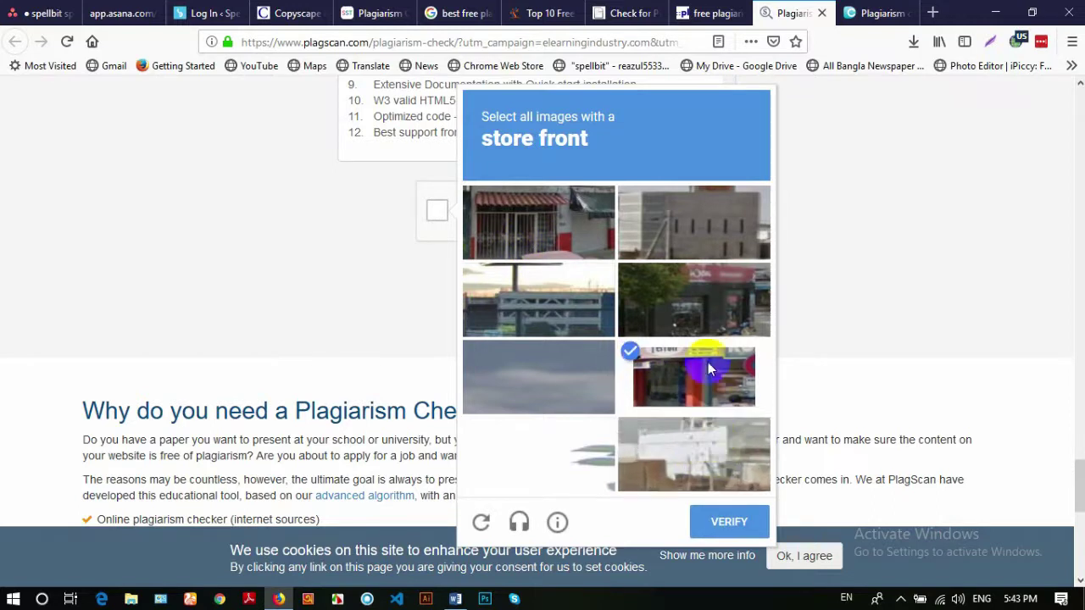
pyautogui.click(687, 308)
pyautogui.click(528, 222)
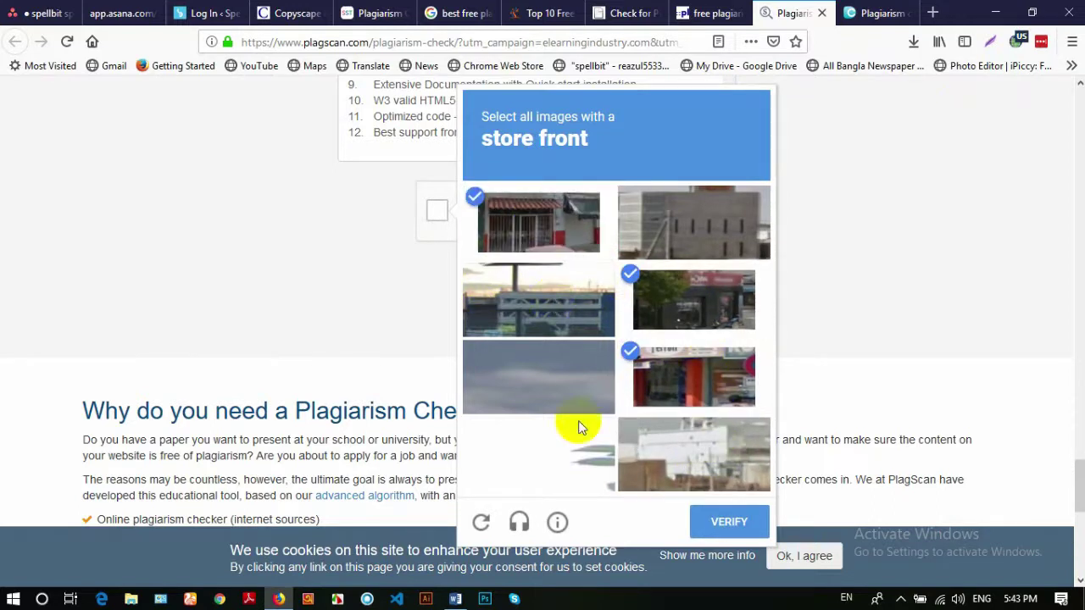
pyautogui.click(729, 522)
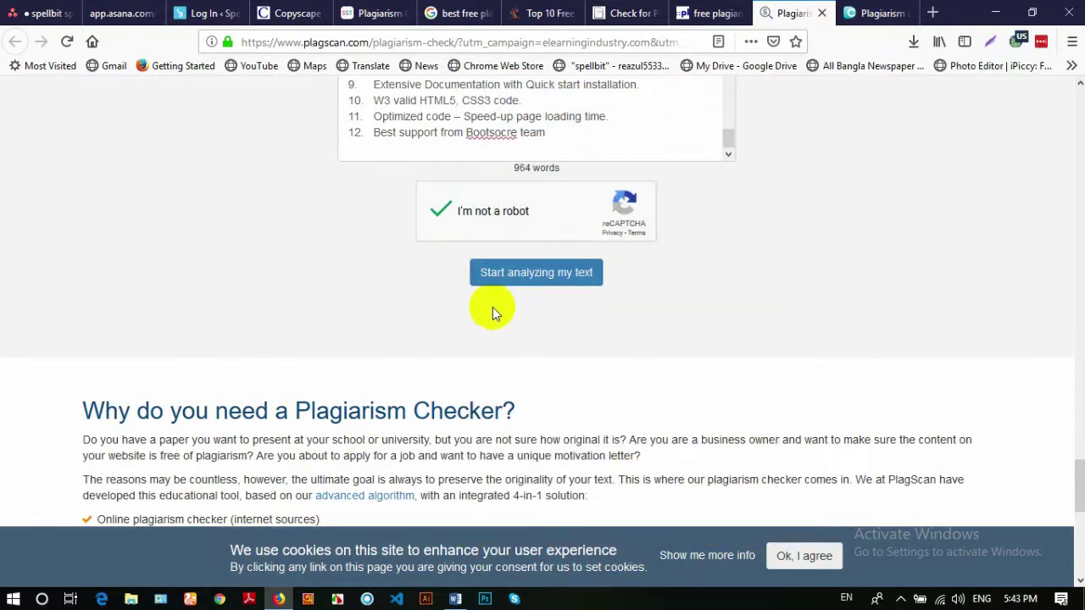
pyautogui.click(540, 272)
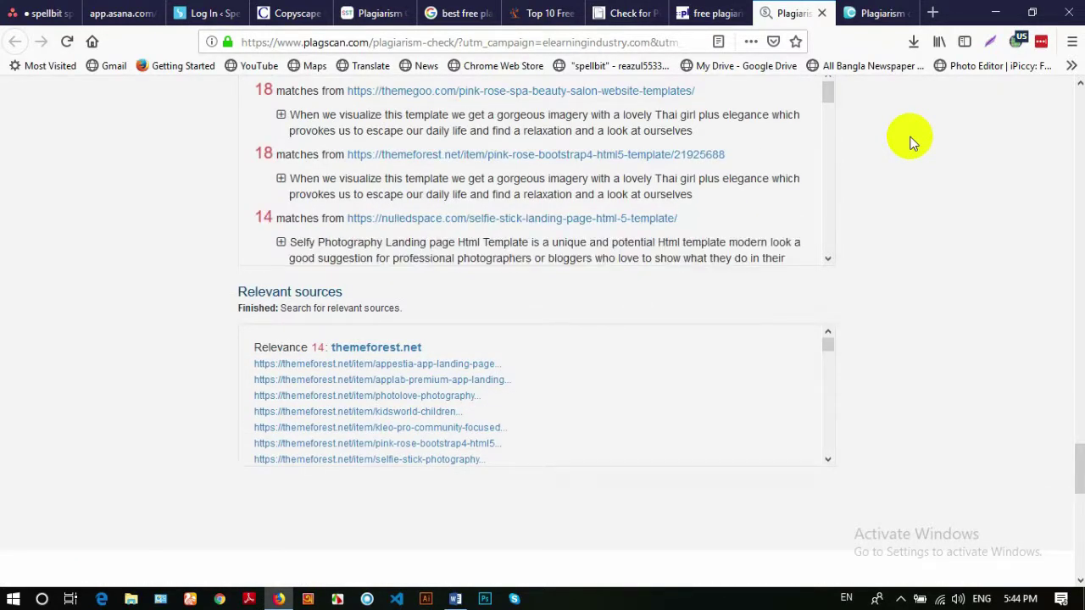
# Open the themegoo.com, themeforest.net and nulledspace.com matches from the PlagScan results in separate browser tabs
pyautogui.scroll(2, 942, 175)
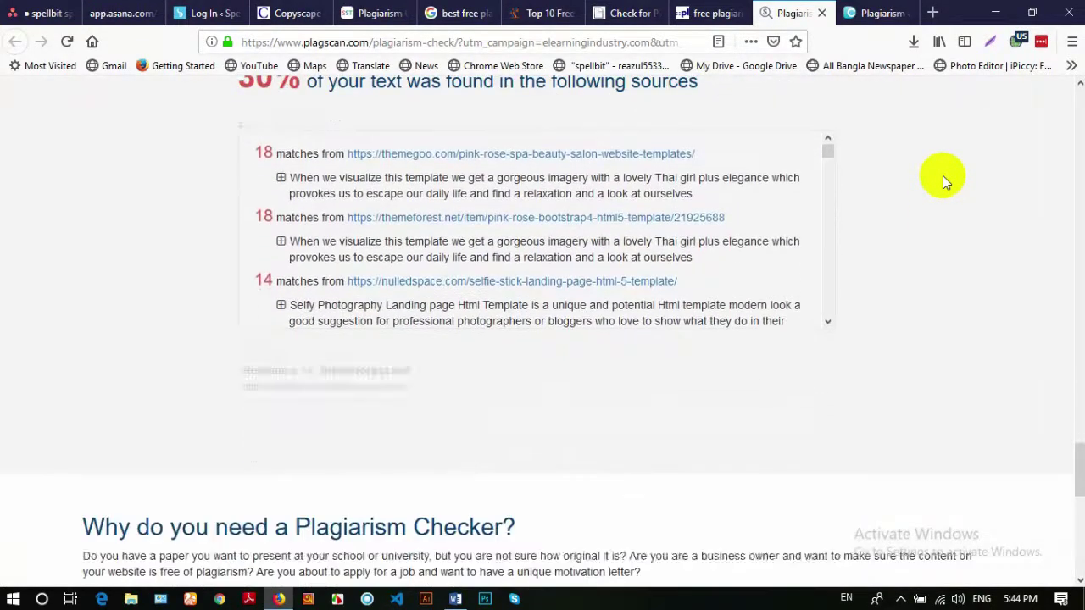
pyautogui.scroll(2, 946, 181)
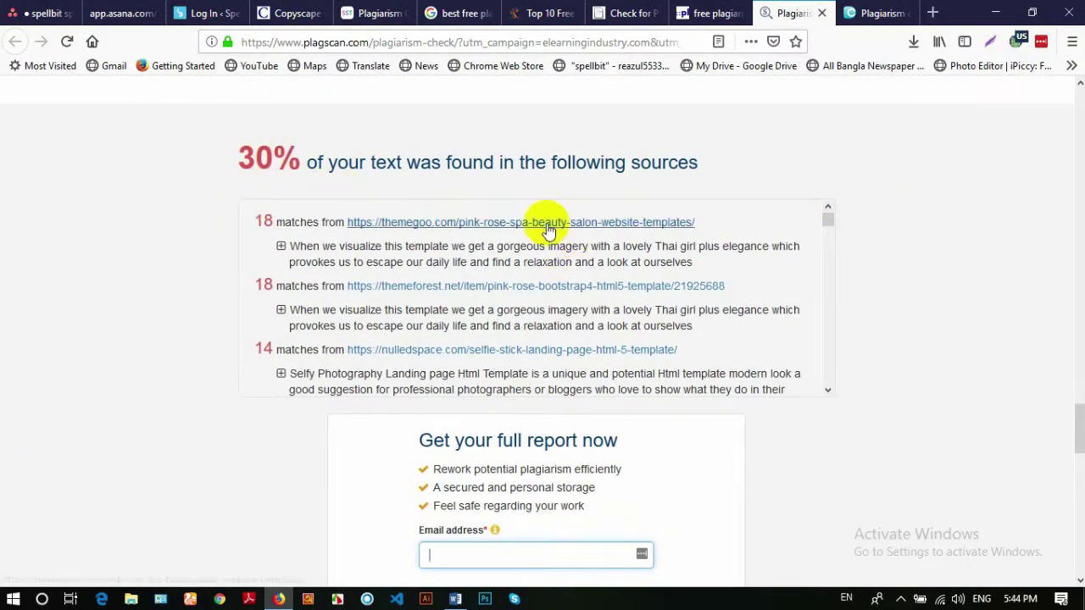
pyautogui.middleClick(593, 223)
pyautogui.middleClick(601, 285)
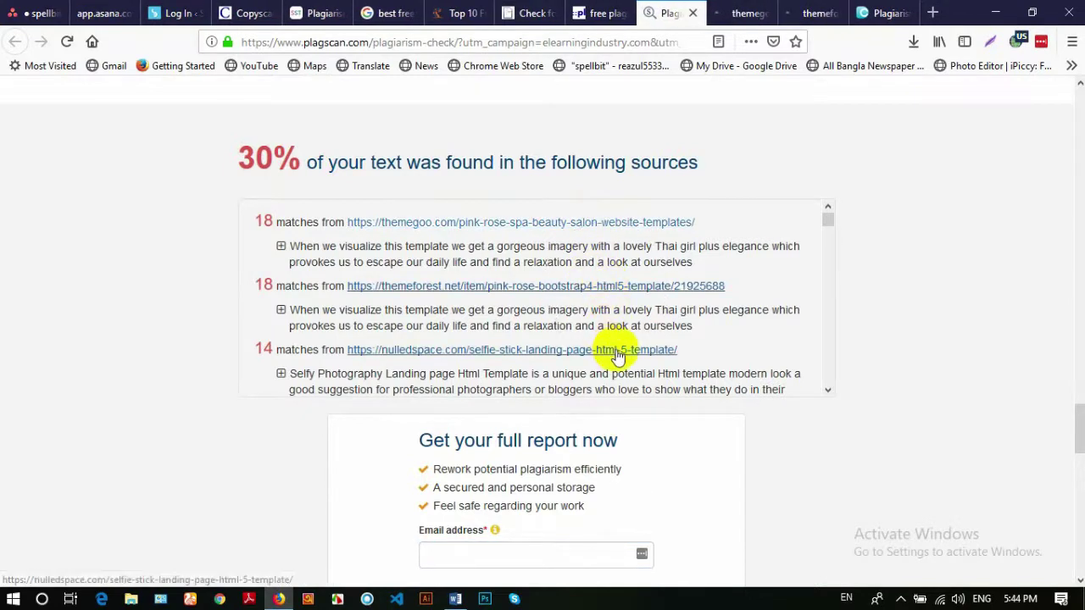
pyautogui.middleClick(617, 356)
# Examine the opened themegoo, ThemeForest and Nulled Space pages for content matching the article
pyautogui.click(692, 14)
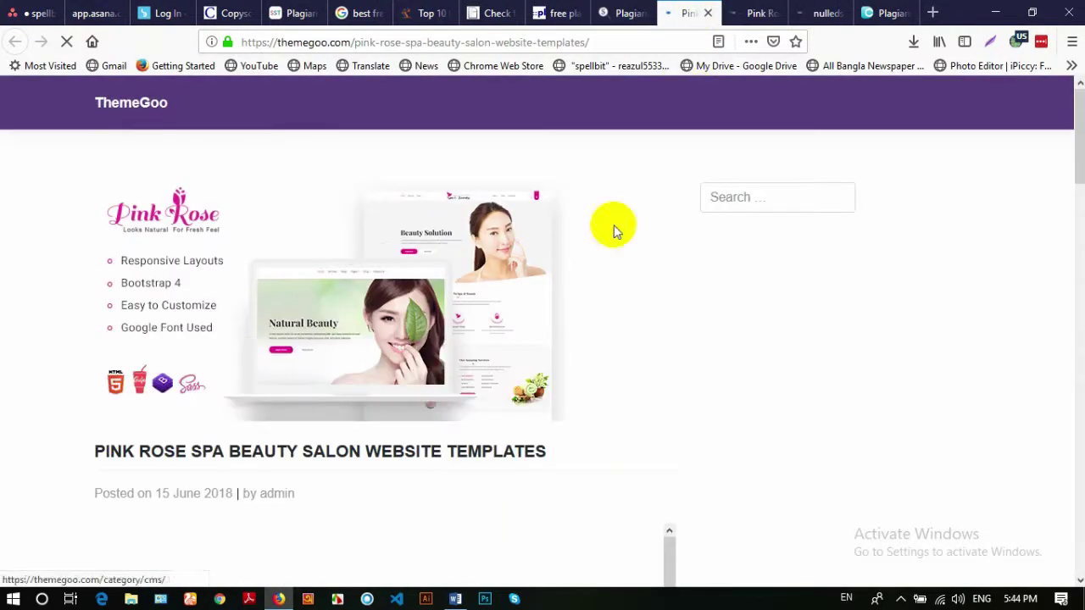
pyautogui.scroll(-10, 442, 247)
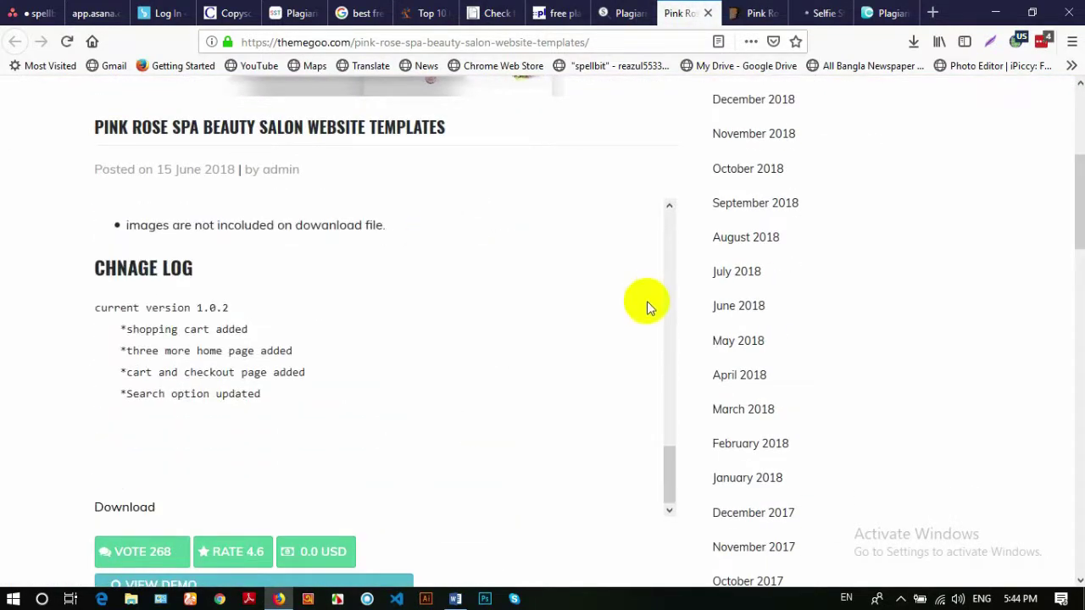
pyautogui.scroll(-10, 853, 331)
pyautogui.scroll(-8, 366, 247)
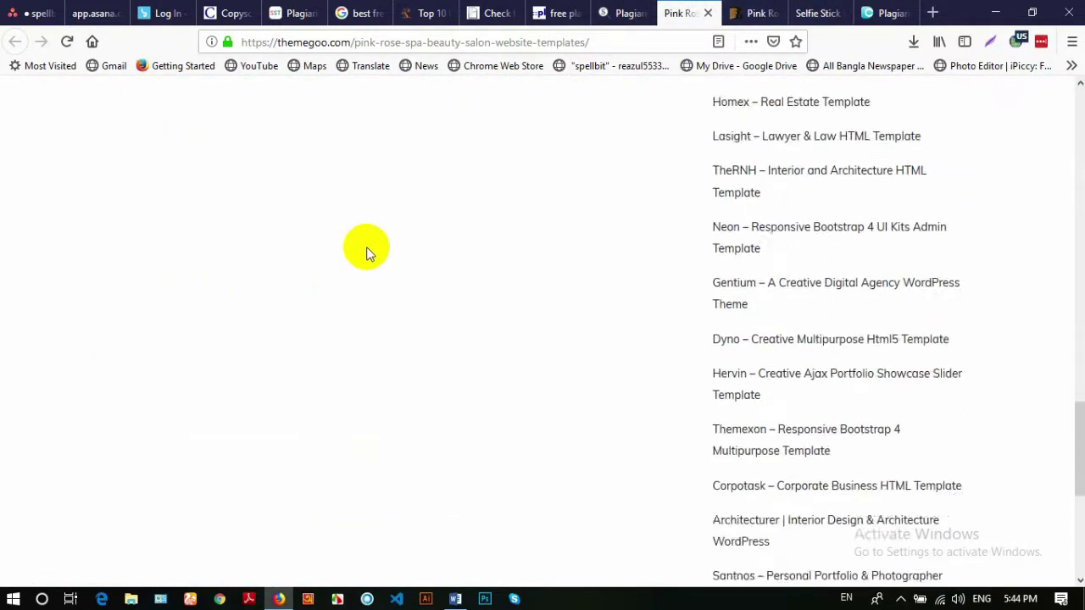
pyautogui.scroll(20, 364, 247)
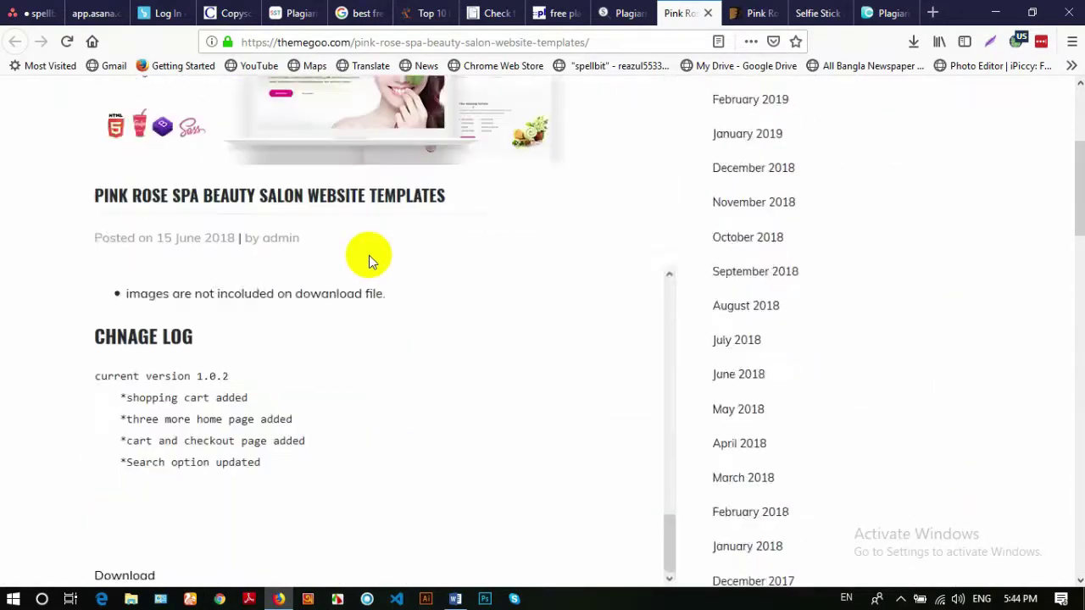
pyautogui.click(735, 18)
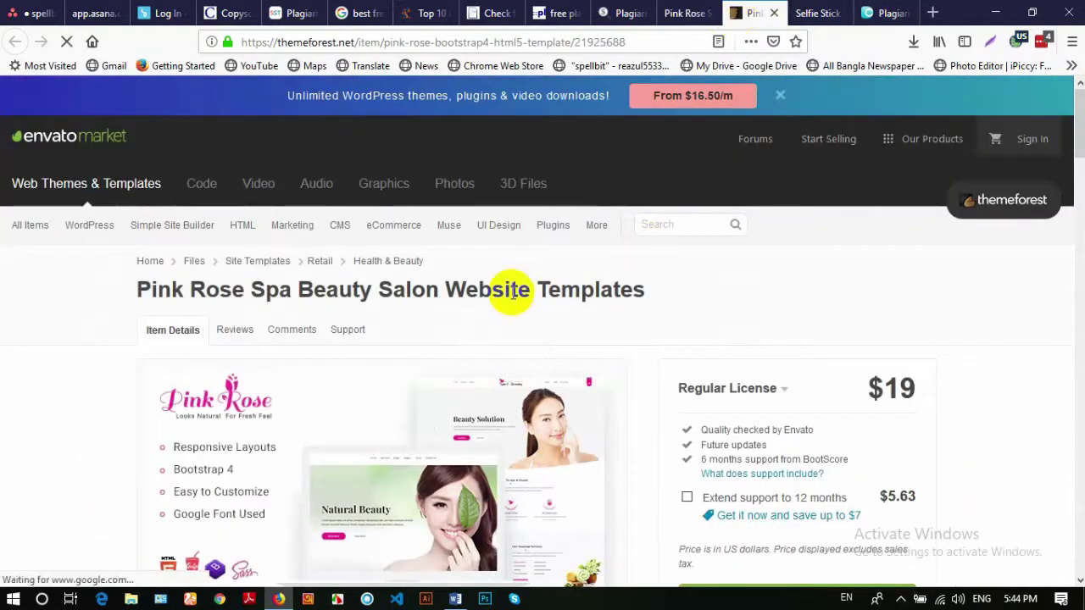
pyautogui.scroll(-8, 484, 288)
pyautogui.scroll(-20, 480, 278)
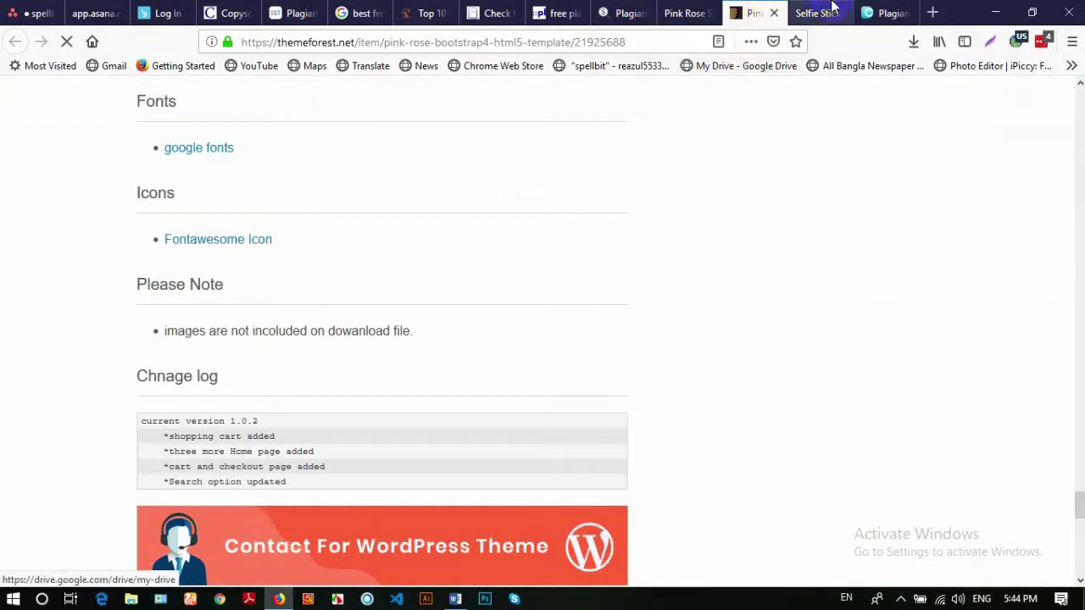
pyautogui.click(819, 14)
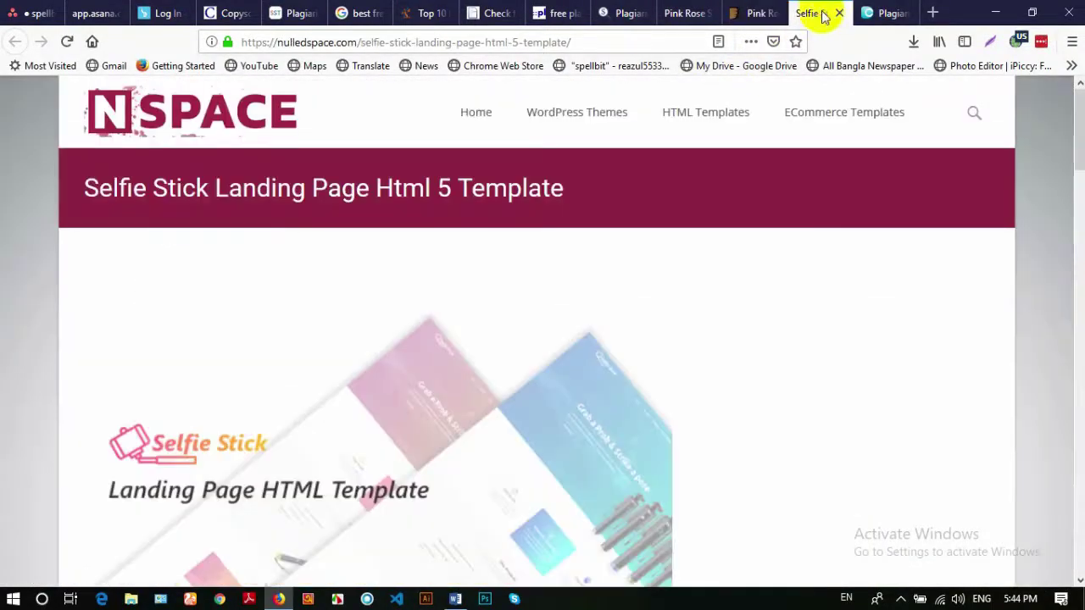
pyautogui.scroll(-15, 186, 213)
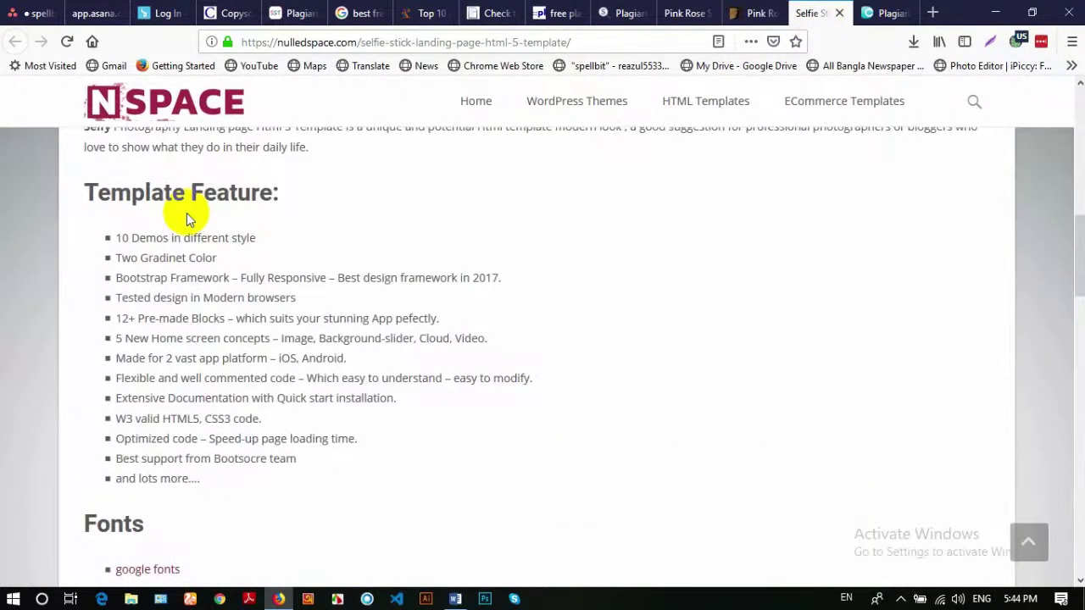
pyautogui.scroll(-10, 186, 213)
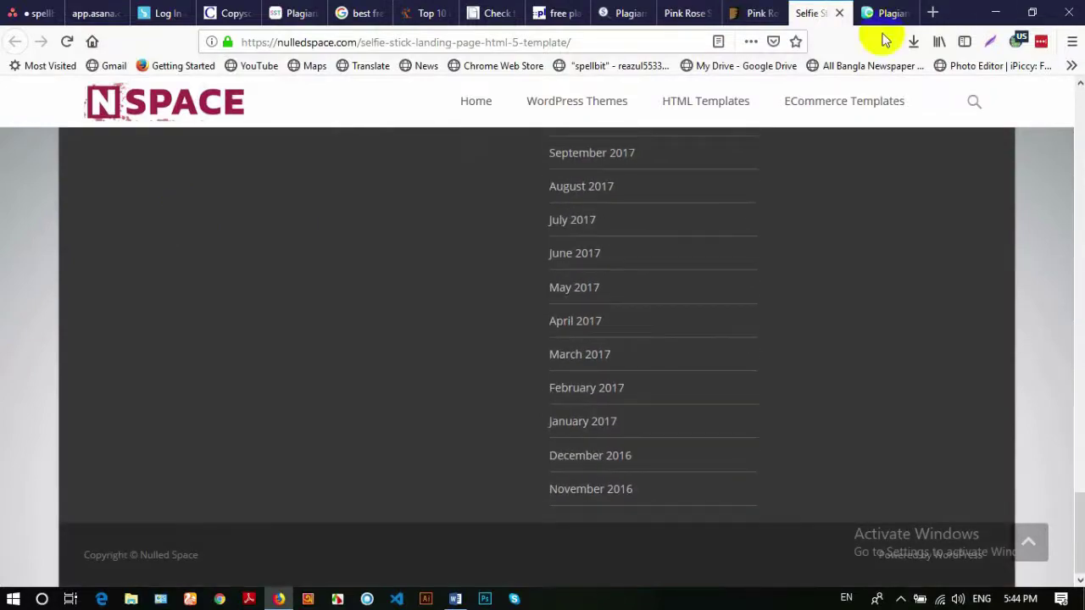
# Browse the DupliChecker page, and return to PlagScan to review the share of text found in other sources
pyautogui.click(873, 15)
pyautogui.scroll(-10, 477, 307)
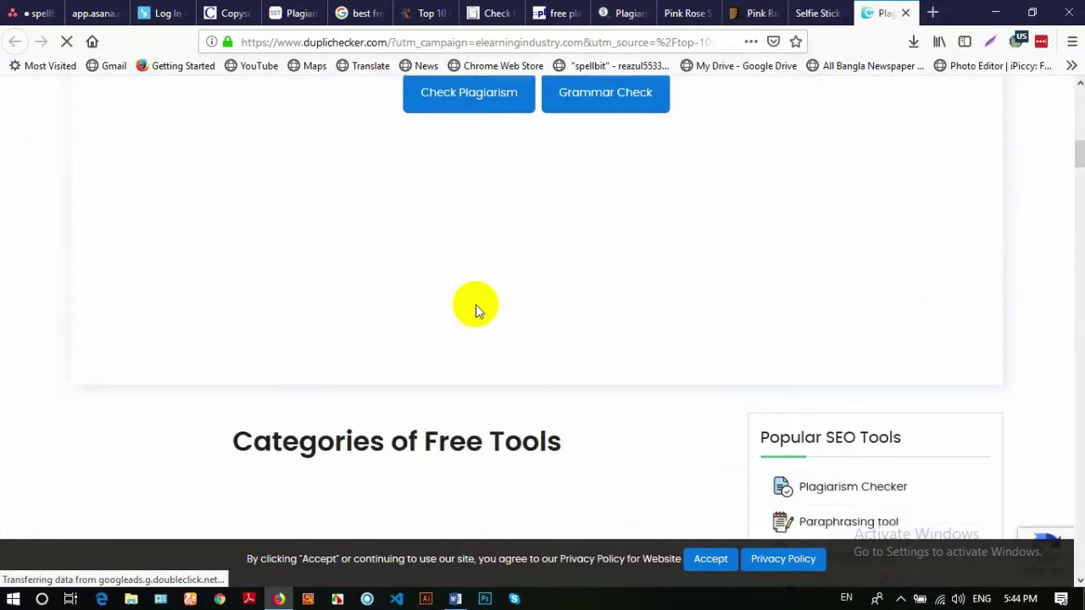
pyautogui.scroll(-15, 476, 309)
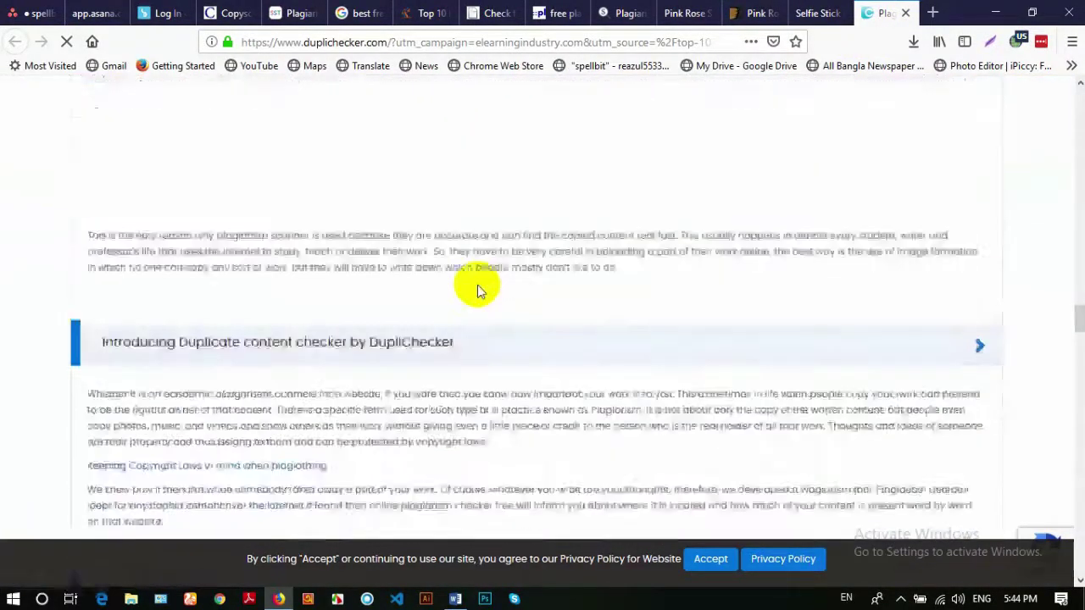
pyautogui.scroll(15, 478, 283)
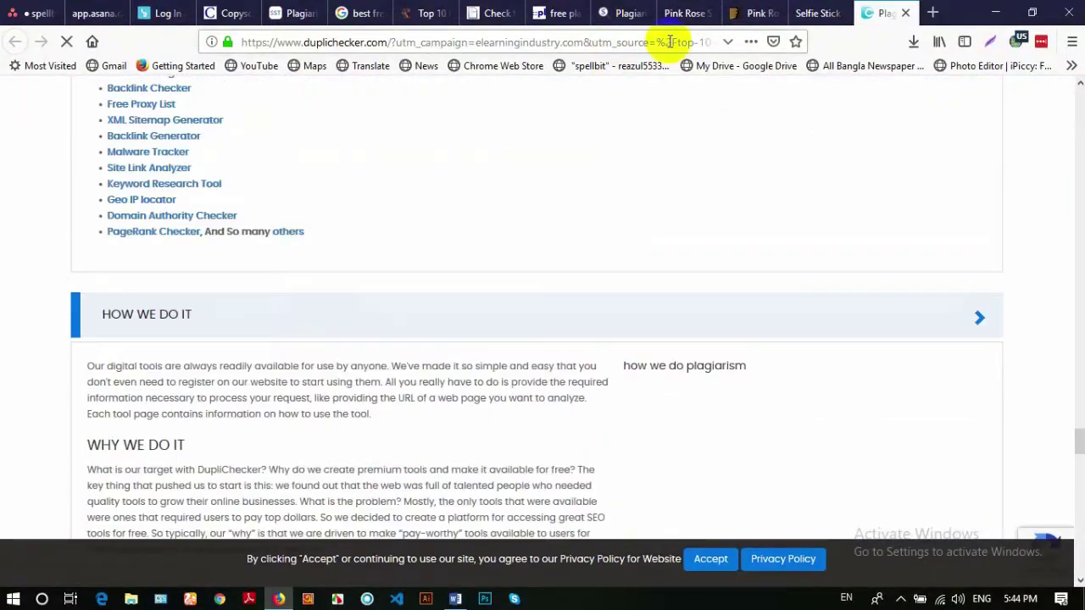
pyautogui.click(623, 14)
pyautogui.scroll(5, 566, 218)
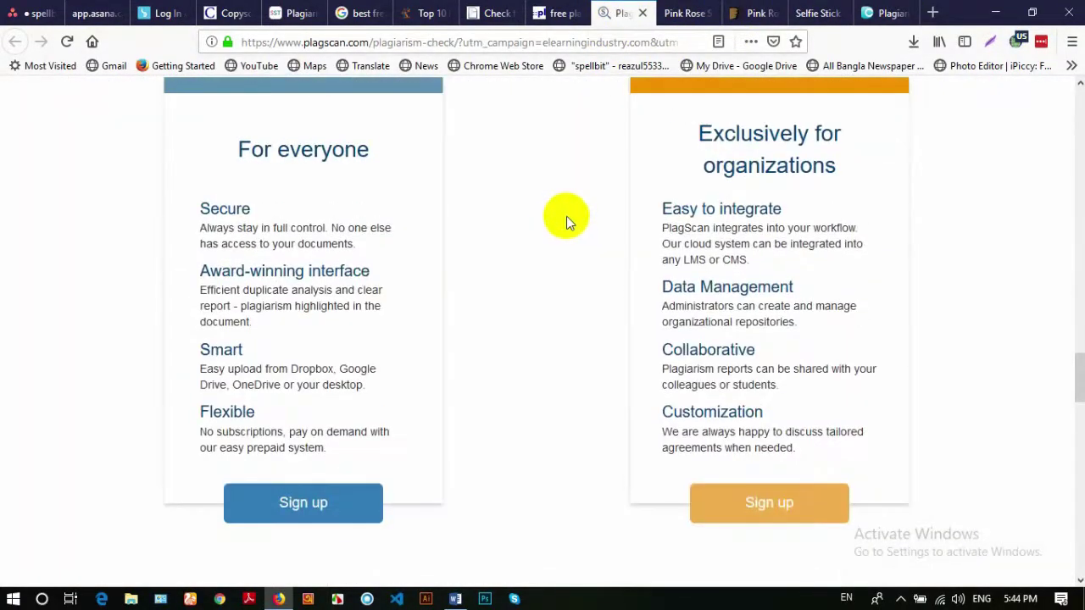
pyautogui.scroll(-4, 551, 219)
pyautogui.moveTo(239, 346); pyautogui.dragTo(320, 327)
pyautogui.click(399, 331)
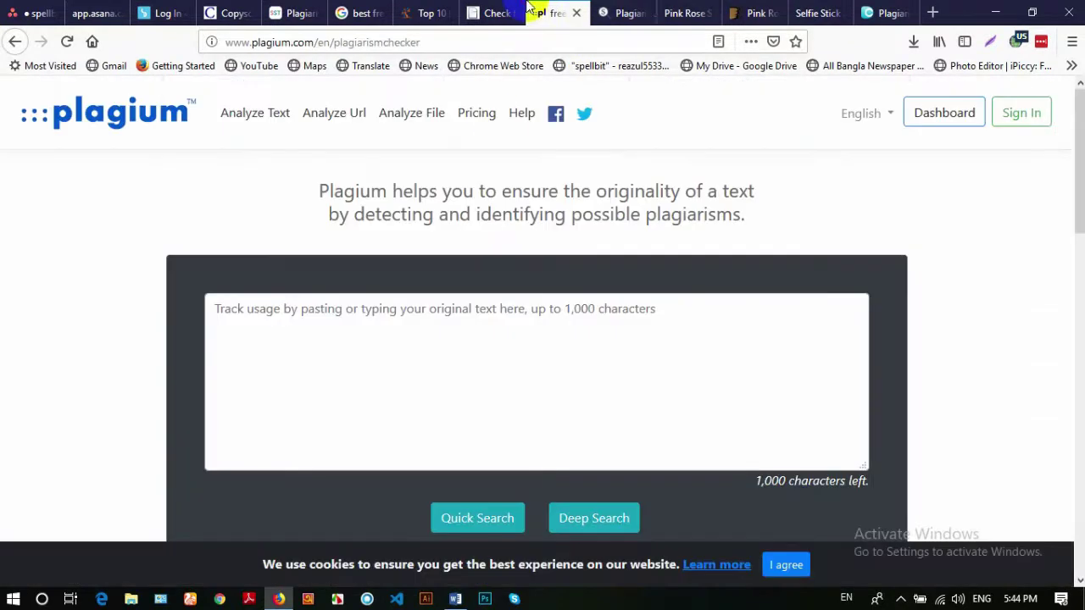
# Close the Plagium page's browser tab
pyautogui.click(534, 12)
pyautogui.click(576, 14)
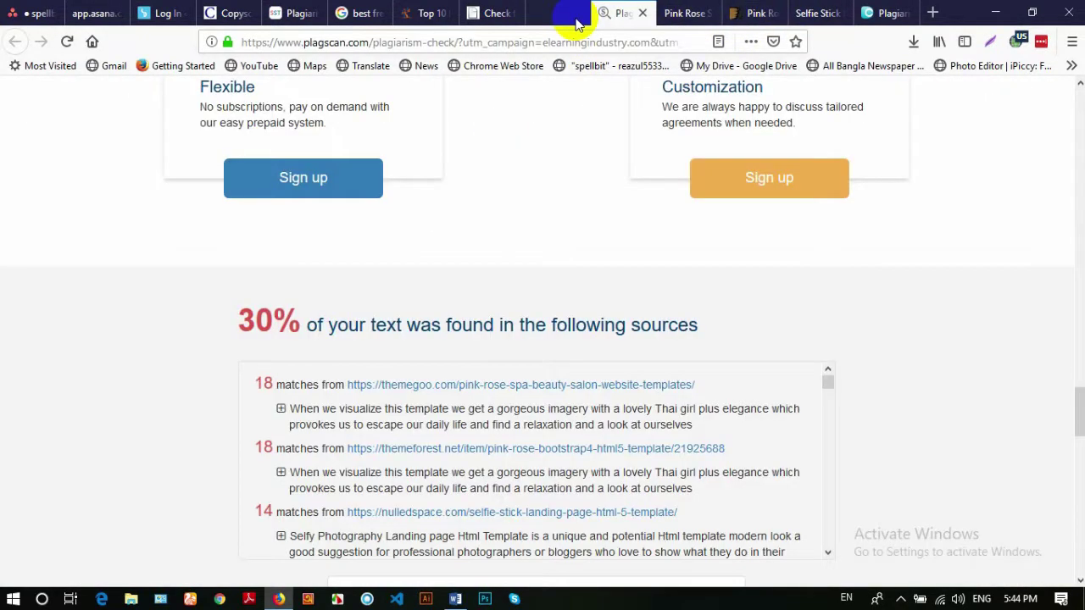
# Close the browser tabs of PlagScan and its opened themegoo, ThemeForest and Nulled Space matches
pyautogui.click(576, 15)
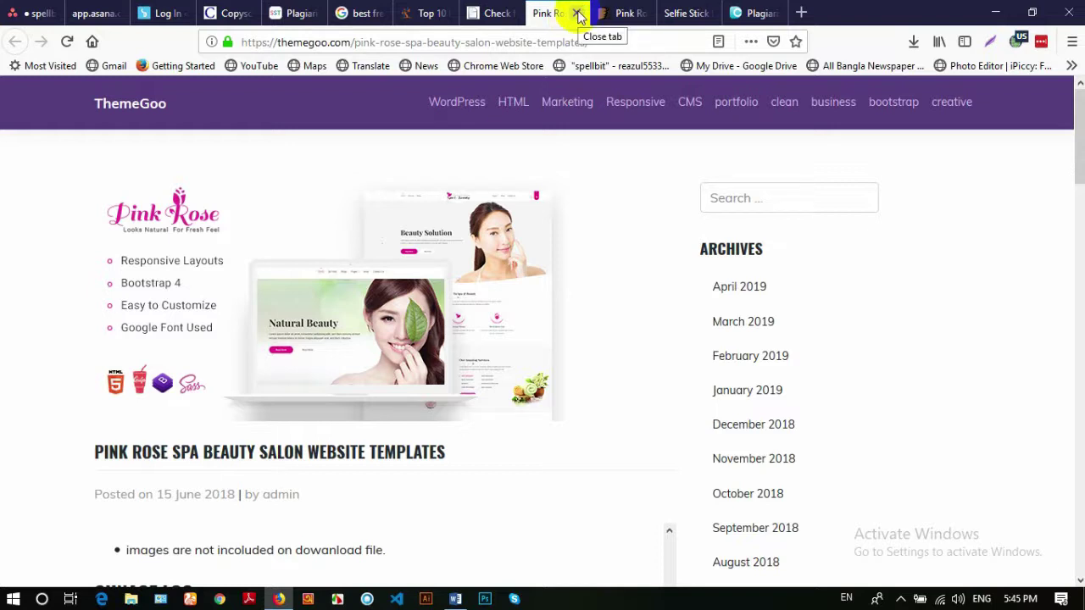
pyautogui.click(577, 13)
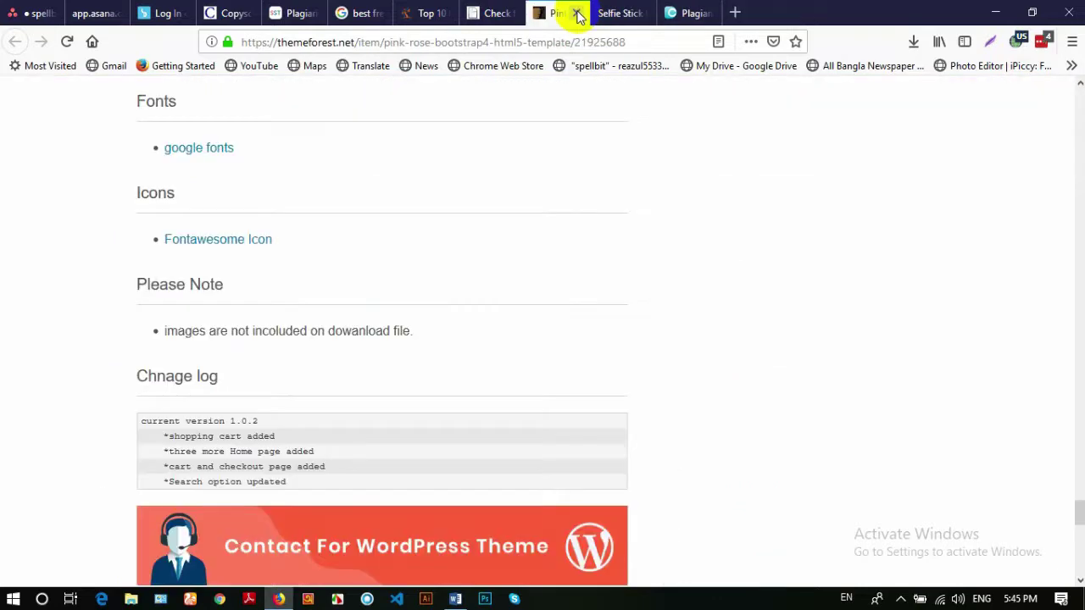
pyautogui.click(576, 14)
pyautogui.scroll(20, 685, 245)
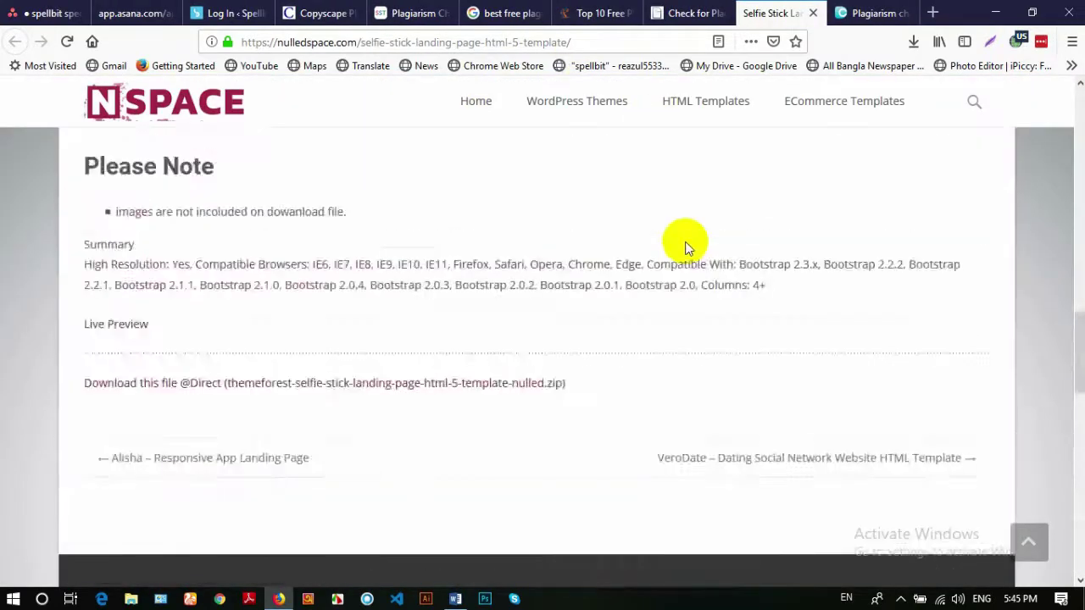
pyautogui.click(811, 15)
# Paste the copied article into DupliChecker's plagiarism check text box
pyautogui.scroll(-10, 431, 316)
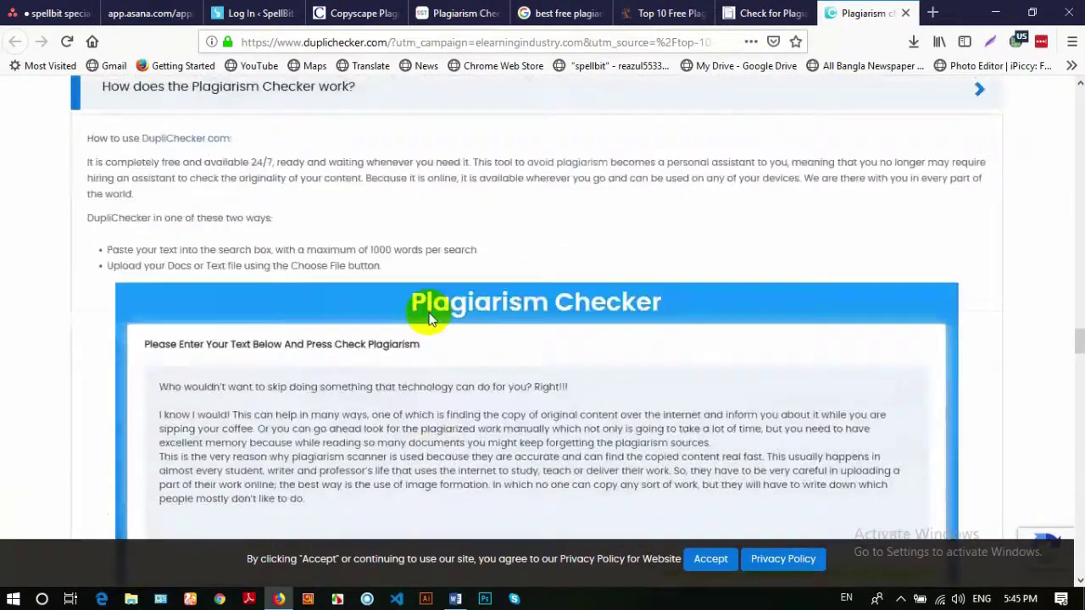
pyautogui.scroll(-10, 430, 315)
pyautogui.scroll(7, 428, 311)
pyautogui.scroll(10, 427, 311)
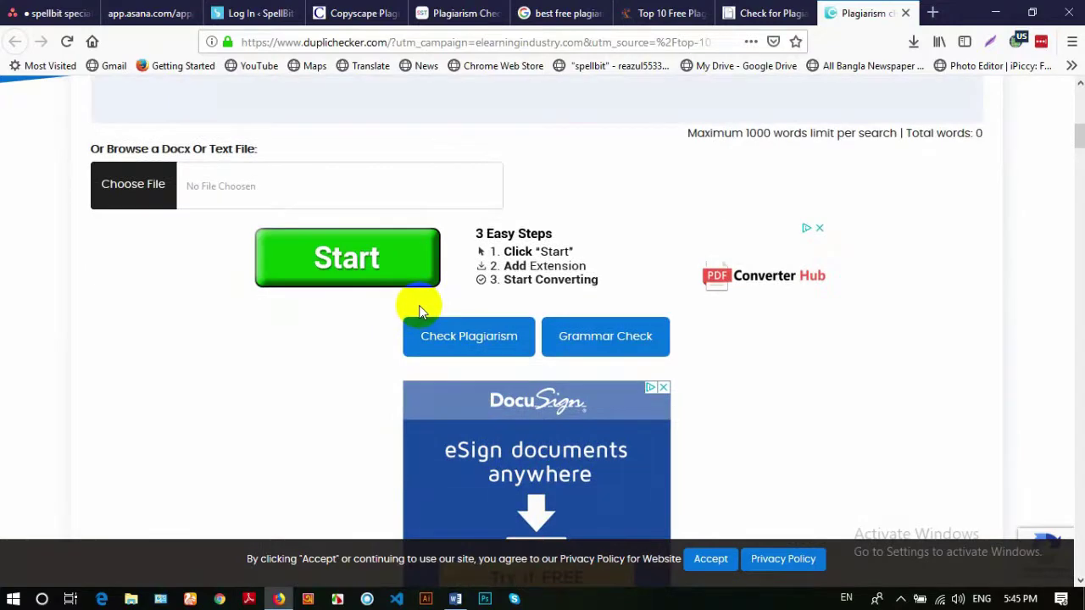
pyautogui.scroll(5, 418, 307)
pyautogui.scroll(-2, 438, 313)
pyautogui.click(440, 314)
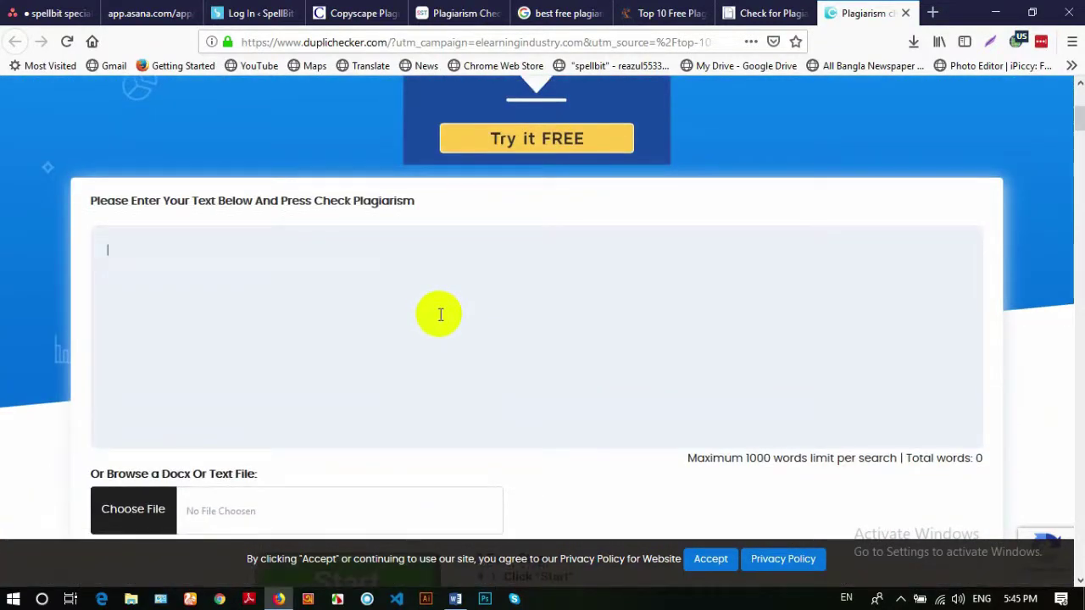
pyautogui.hotkey('ctrl', 'v')
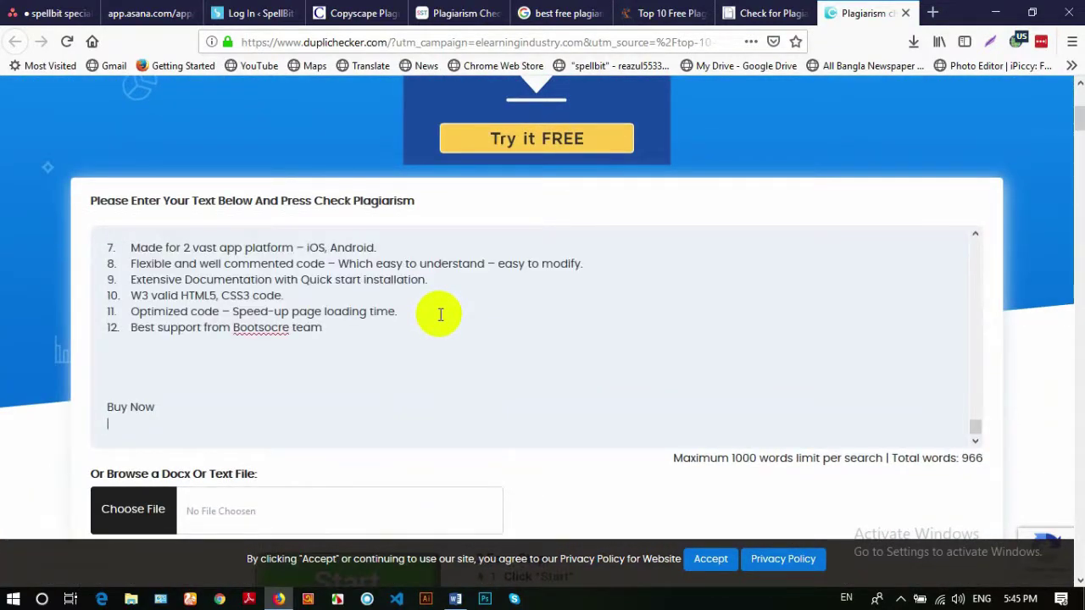
# Delete the trailing "Buy Now" and blank lines from the end of the pasted article
pyautogui.press('BackSpace')
pyautogui.press('BackSpace')
pyautogui.press('BackSpace')
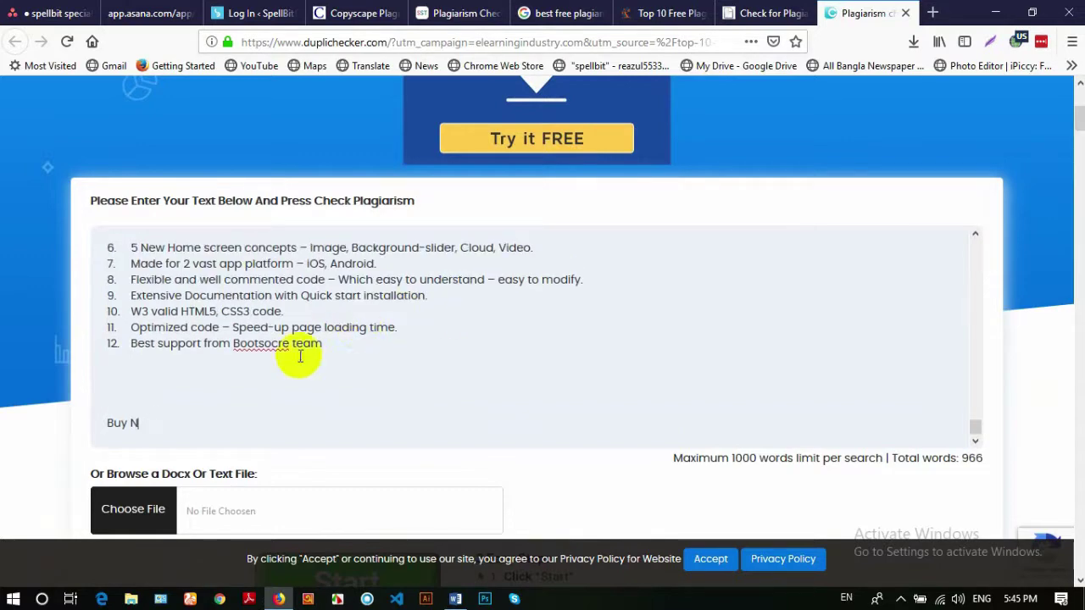
pyautogui.scroll(2, 292, 390)
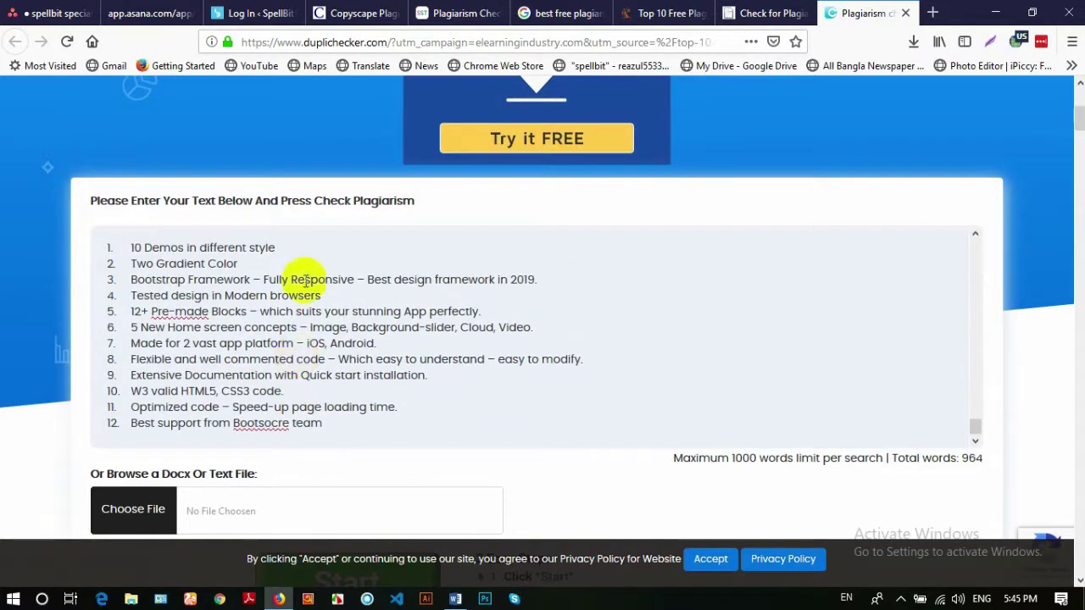
# Run DupliChecker's plagiarism check on the pasted article
pyautogui.scroll(-5, 295, 217)
pyautogui.scroll(-1, 170, 233)
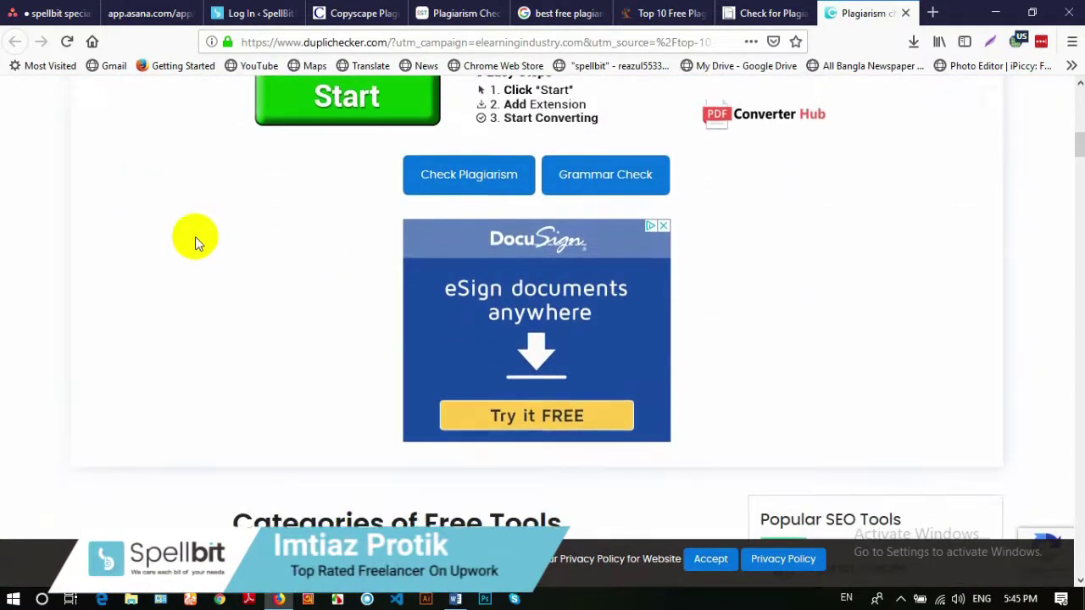
pyautogui.scroll(4, 194, 238)
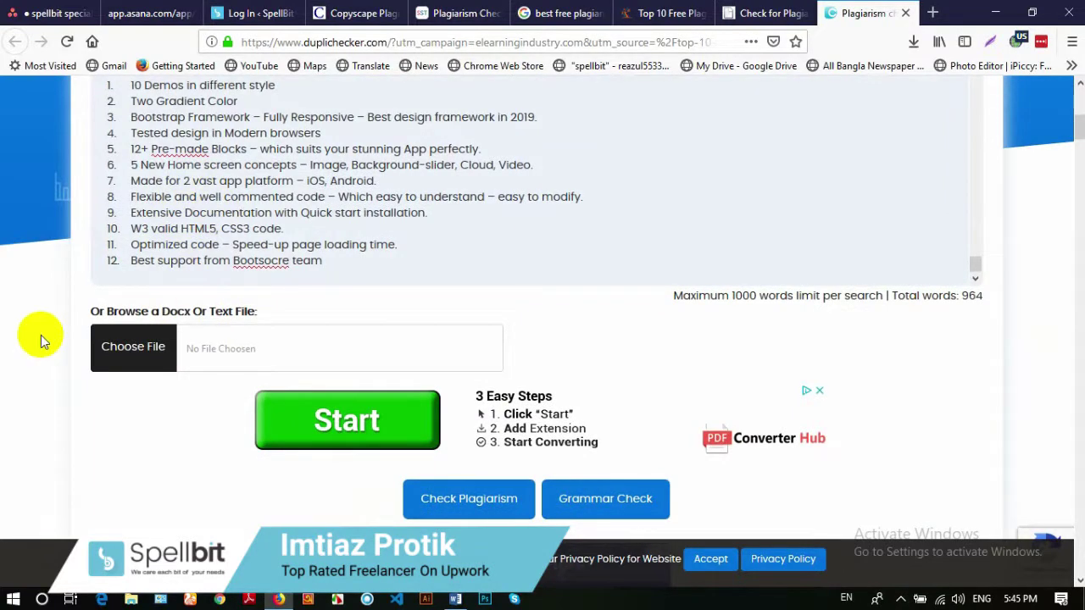
pyautogui.scroll(-4, 709, 271)
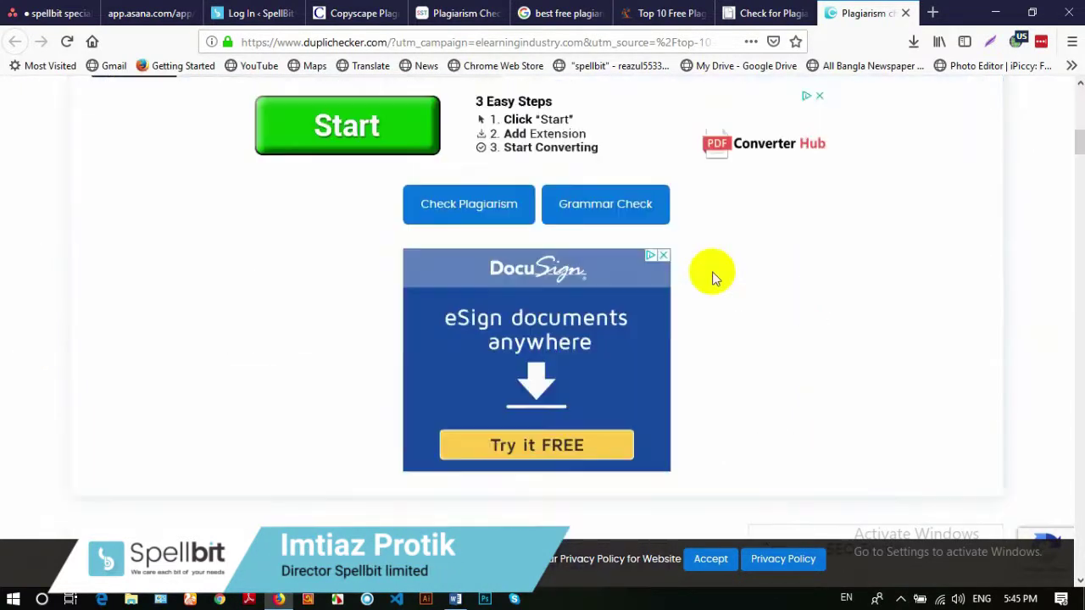
pyautogui.scroll(-10, 712, 274)
pyautogui.scroll(3, 712, 278)
pyautogui.scroll(7, 711, 282)
pyautogui.scroll(2, 508, 275)
pyautogui.click(458, 336)
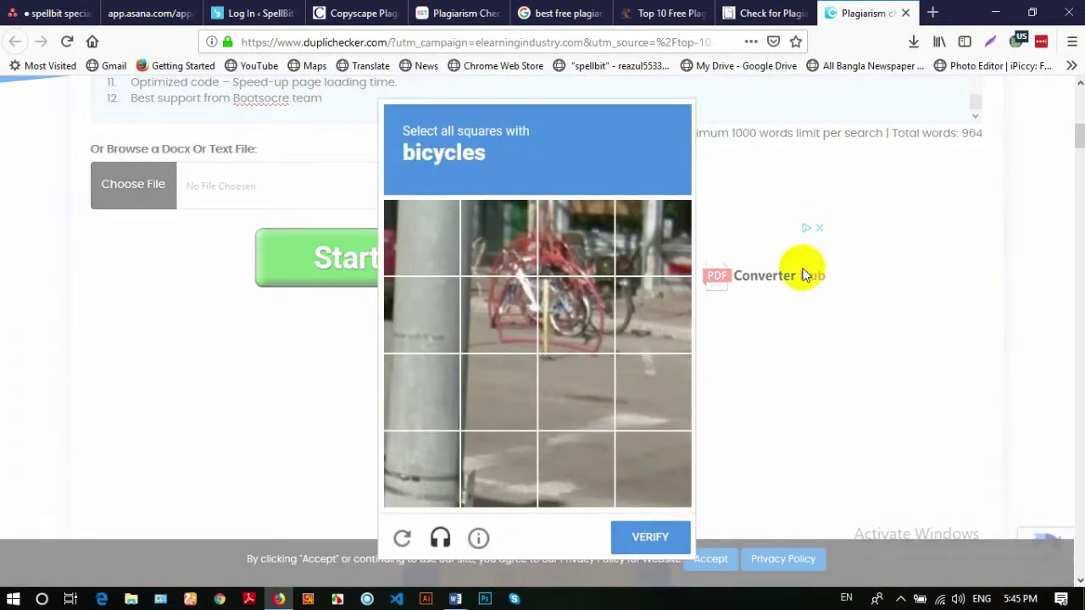
# Solve the image challenge by selecting all squares with bicycles, and submit it for verification
pyautogui.click(521, 292)
pyautogui.click(585, 305)
pyautogui.click(509, 246)
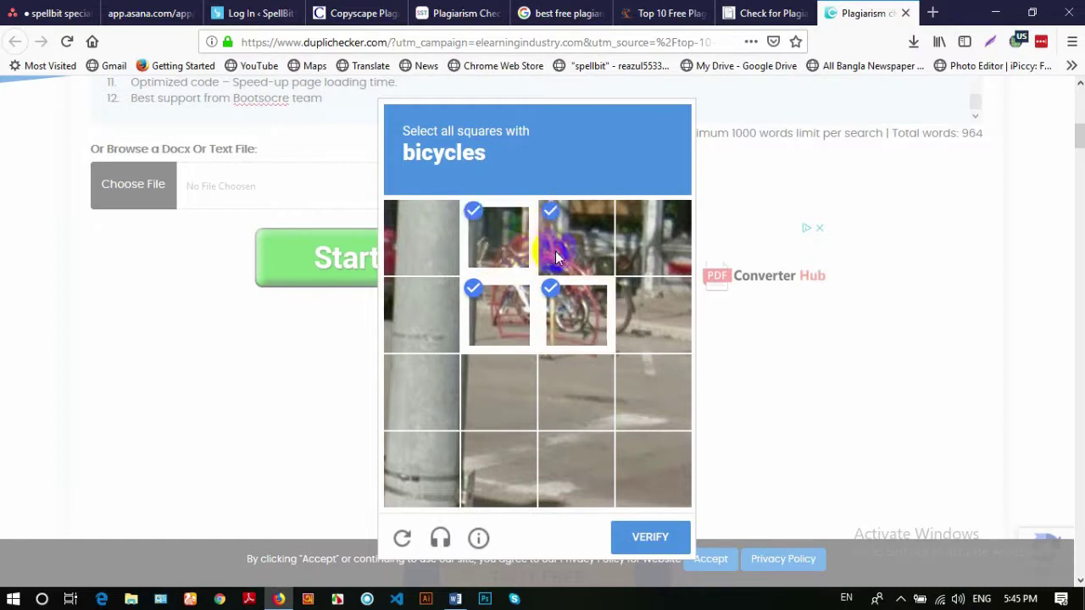
pyautogui.click(555, 254)
pyautogui.click(625, 315)
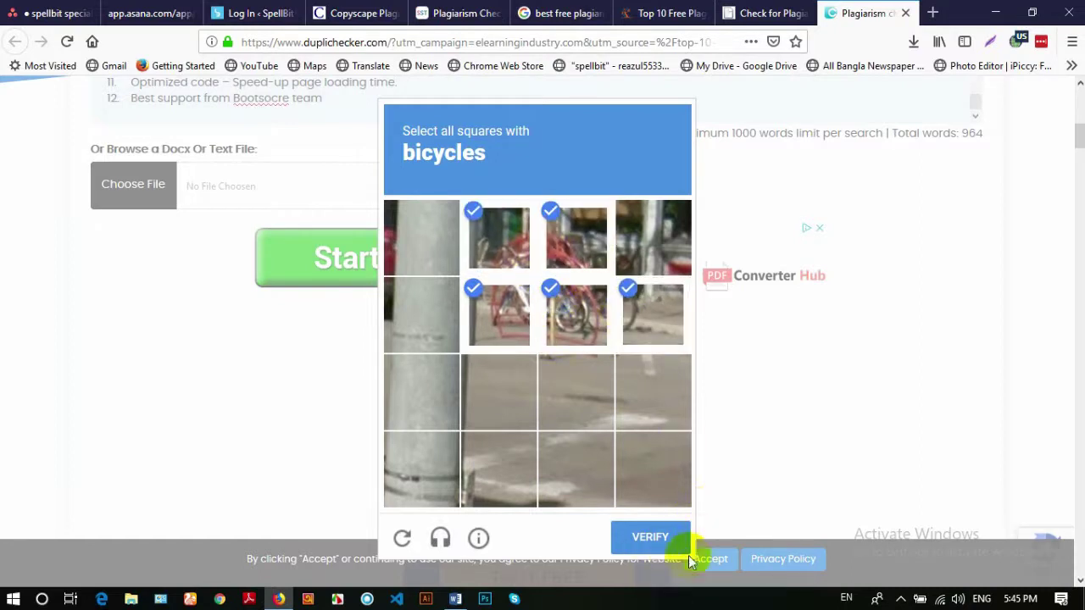
pyautogui.click(651, 540)
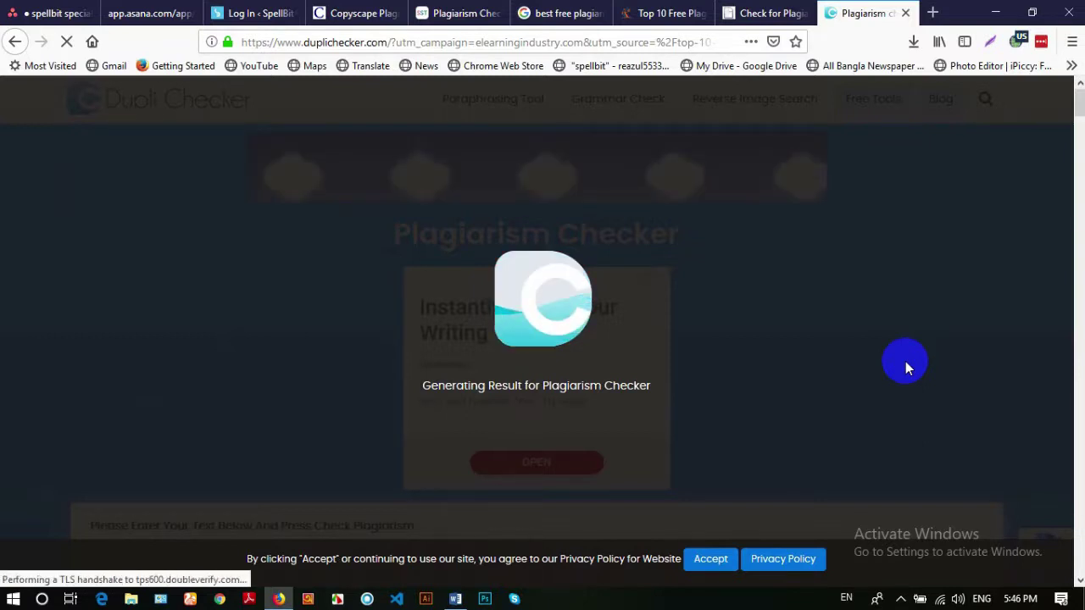
pyautogui.click(352, 13)
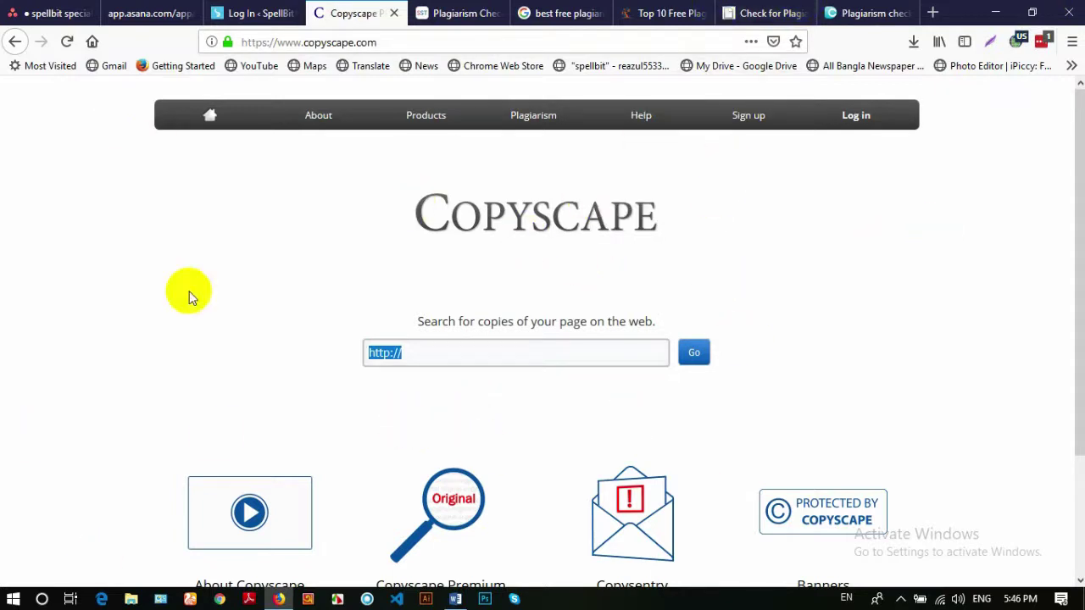
pyautogui.click(669, 15)
pyautogui.click(848, 14)
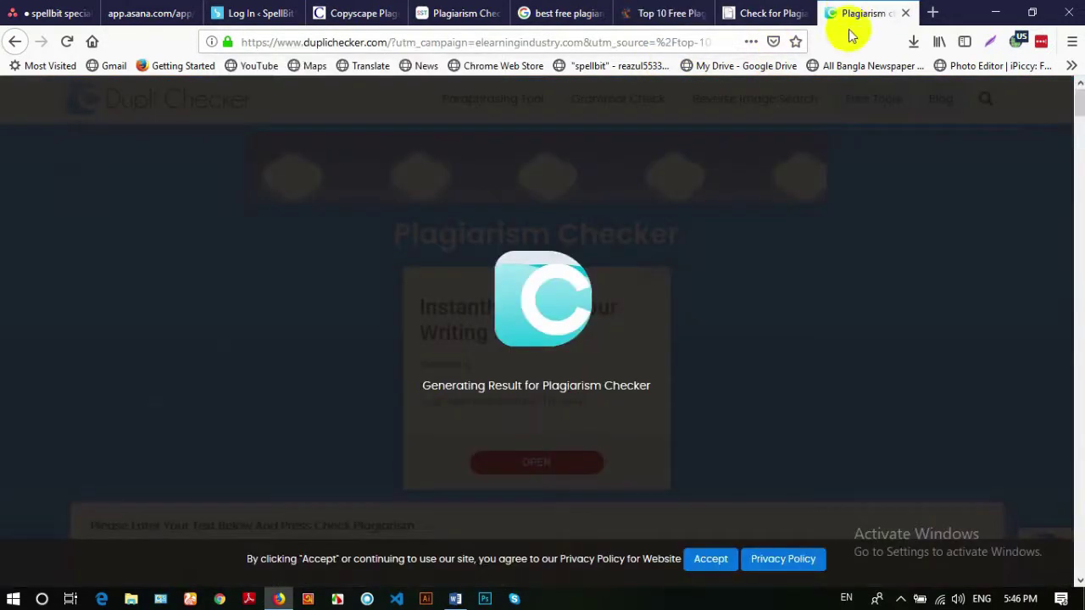
pyautogui.scroll(-3, 717, 325)
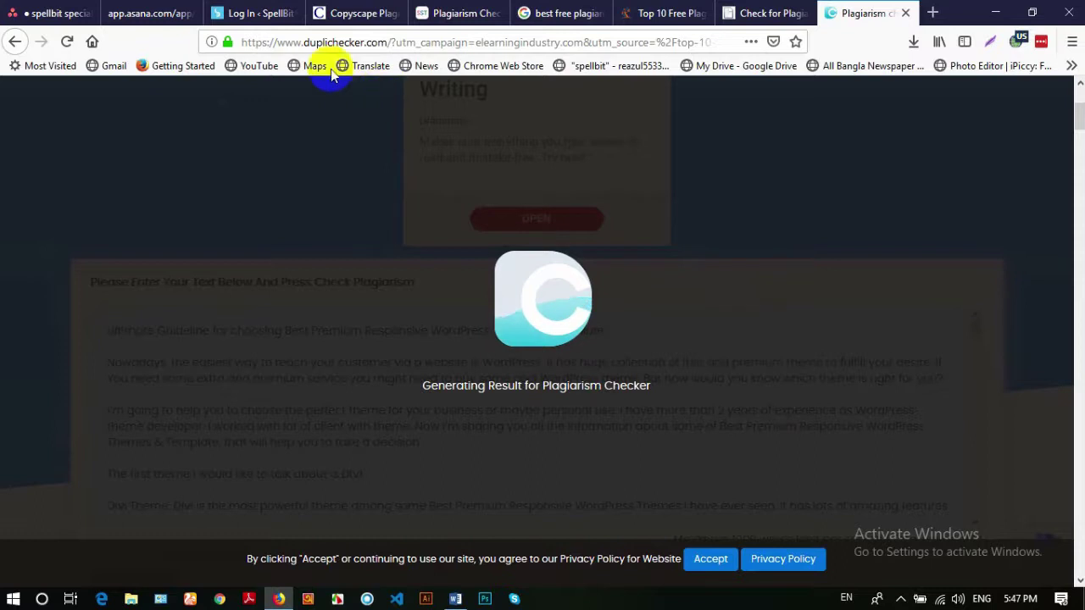
pyautogui.click(242, 13)
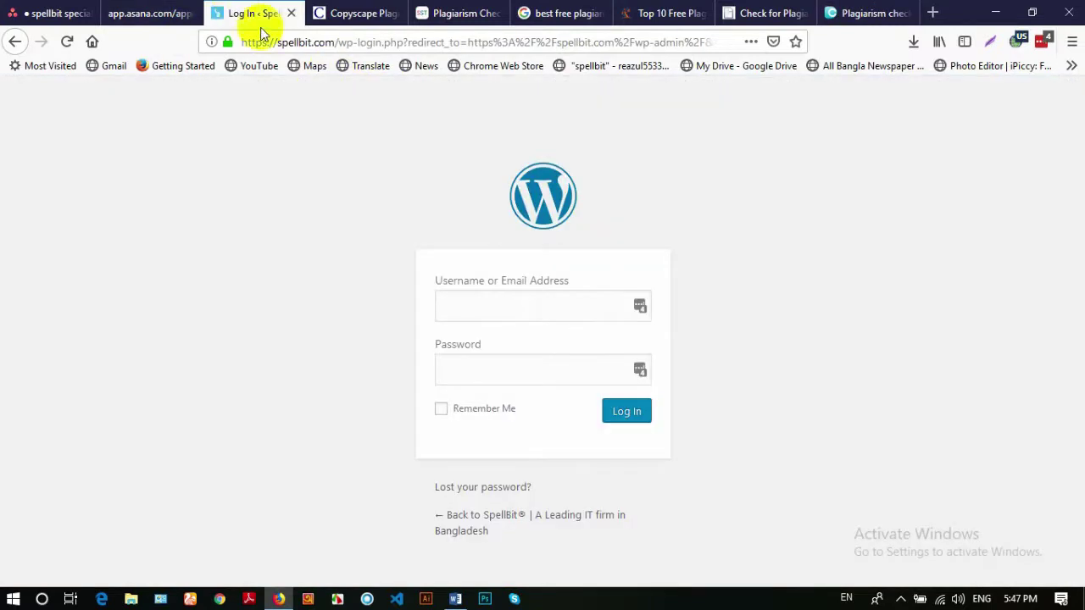
pyautogui.click(172, 14)
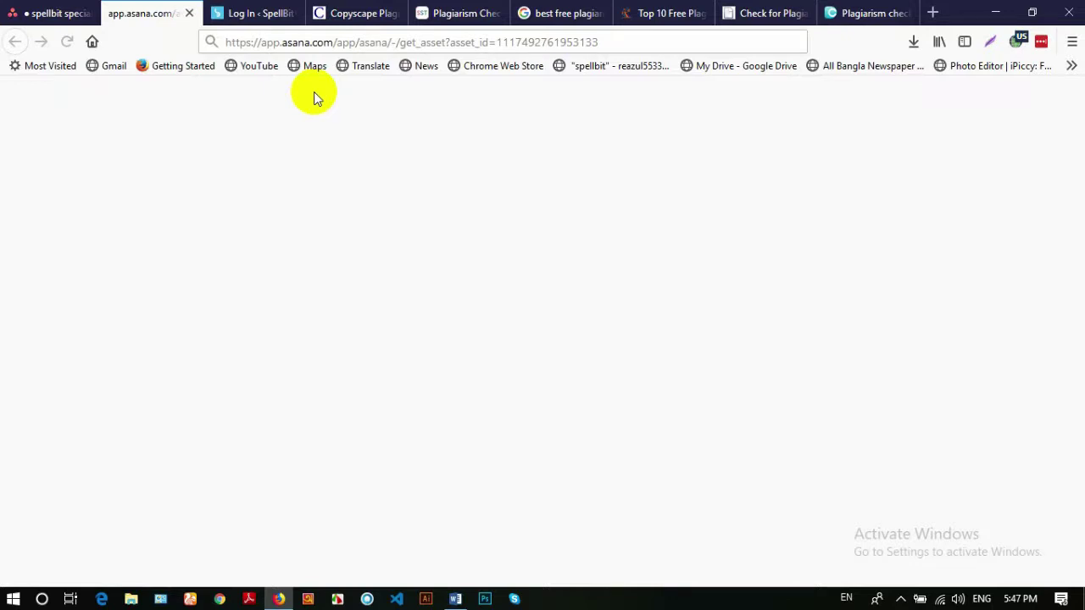
pyautogui.click(51, 14)
pyautogui.click(162, 12)
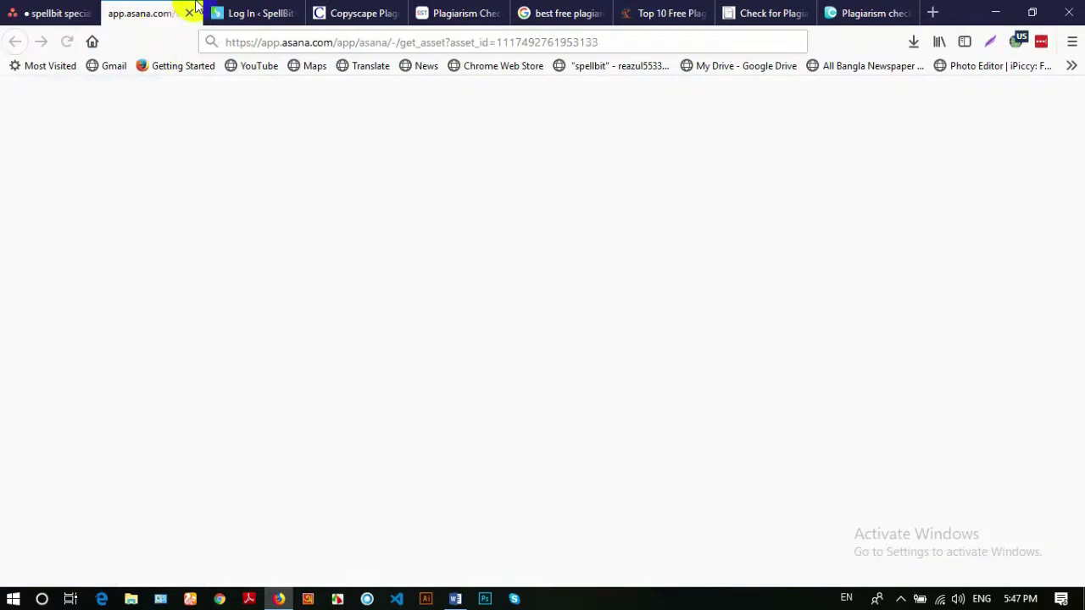
pyautogui.click(274, 12)
pyautogui.click(150, 8)
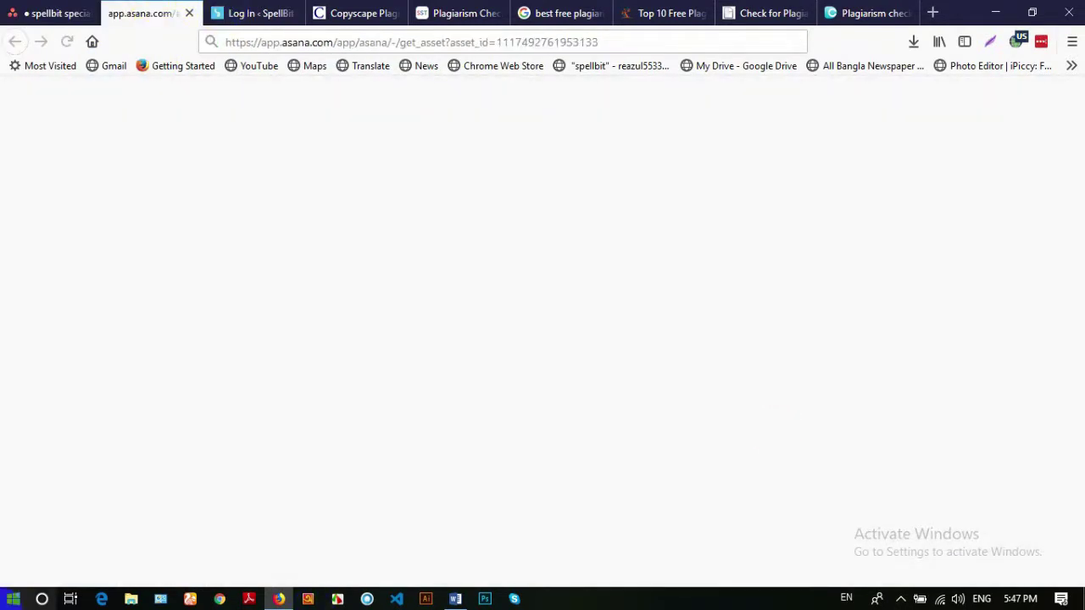
pyautogui.click(760, 10)
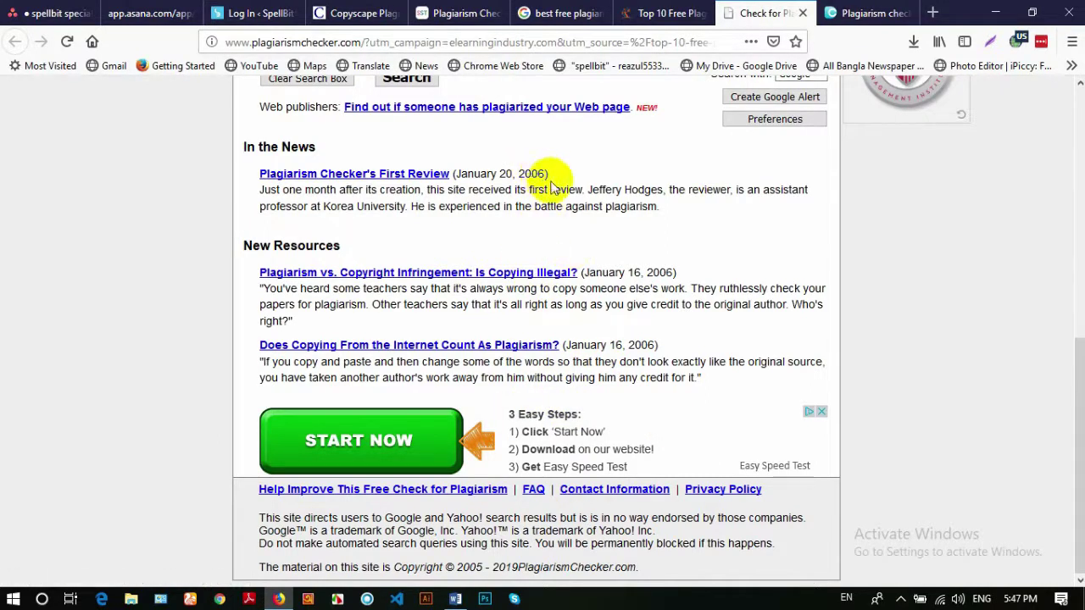
pyautogui.moveTo(537, 184); pyautogui.dragTo(593, 181)
pyautogui.click(634, 186)
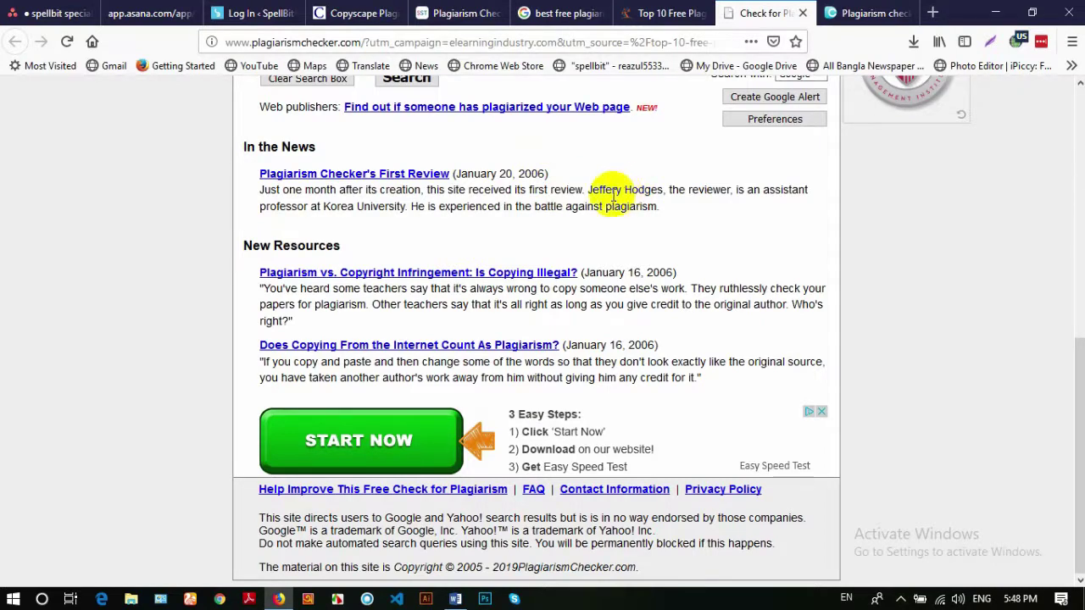
# Open teescraft.com/wp-admin/ in a new browser tab
pyautogui.click(931, 12)
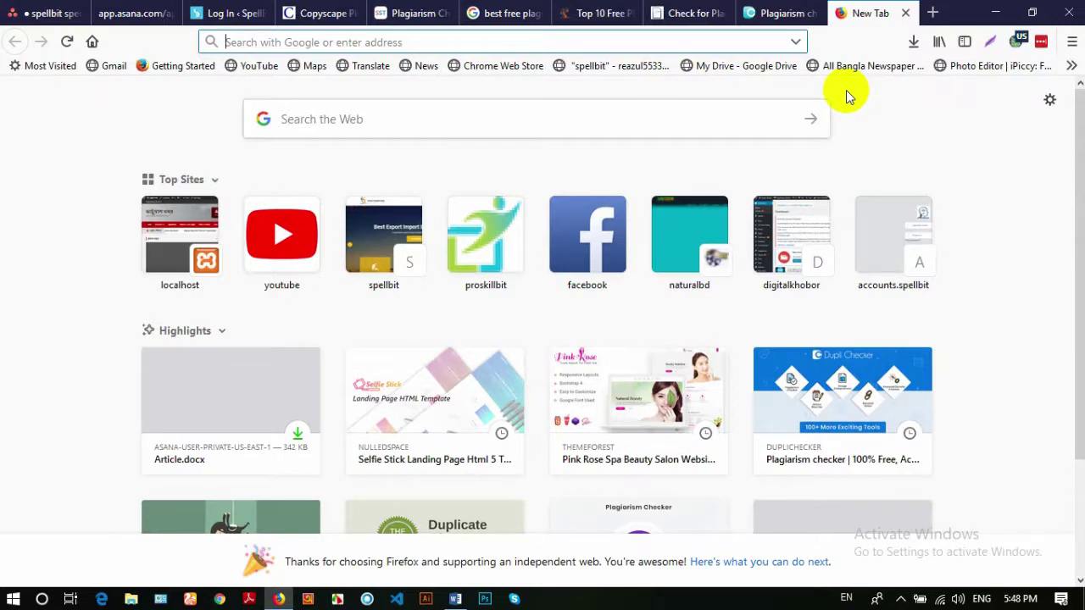
pyautogui.write('t')
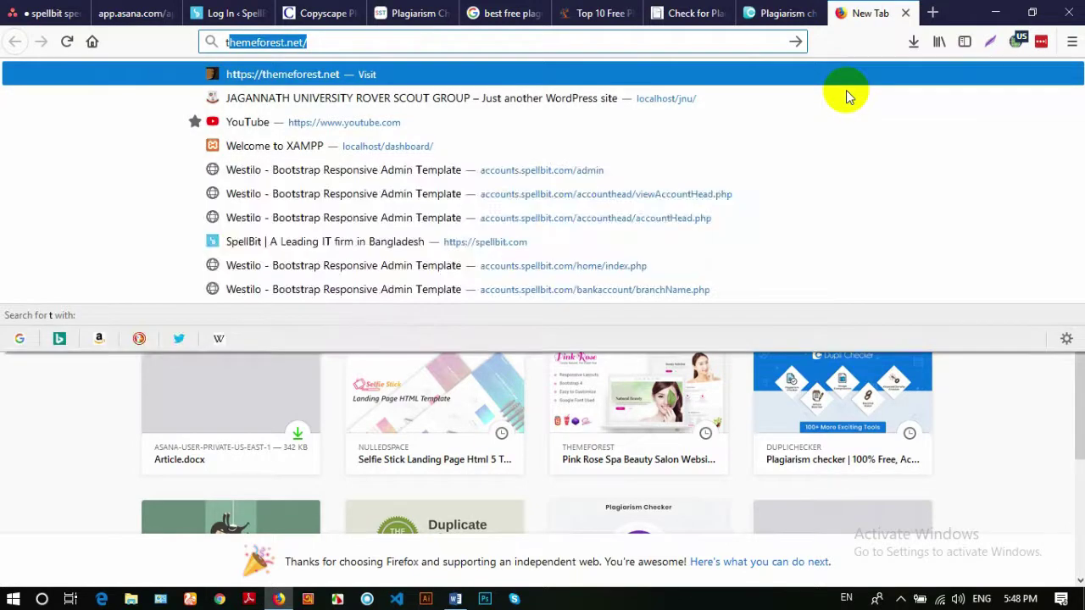
pyautogui.write('eec')
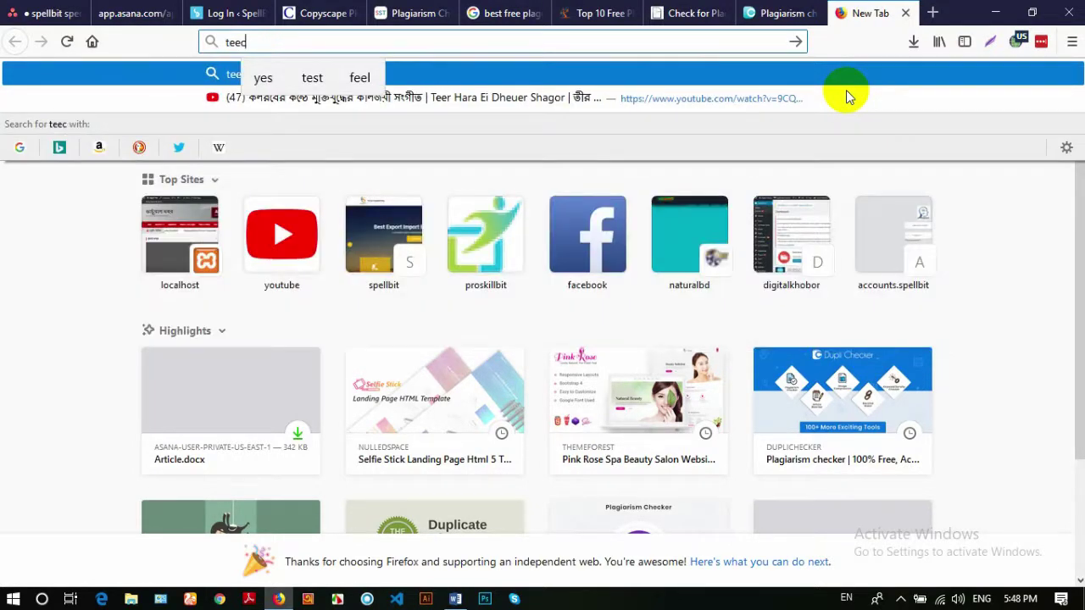
pyautogui.press('BackSpace')
pyautogui.write('scraft')
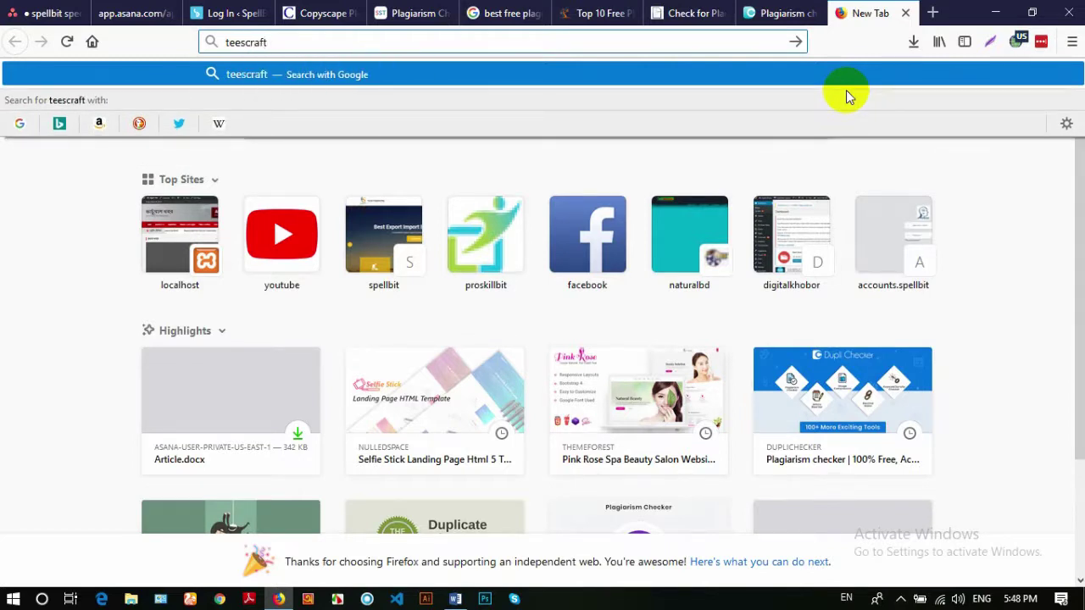
pyautogui.write('.com/wp')
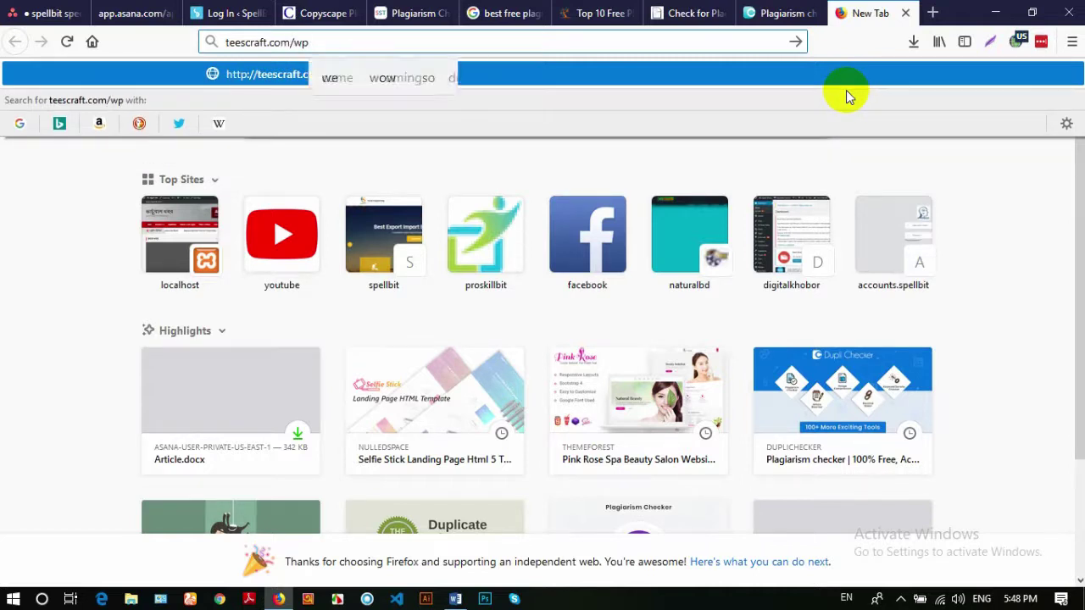
pyautogui.write('-admin')
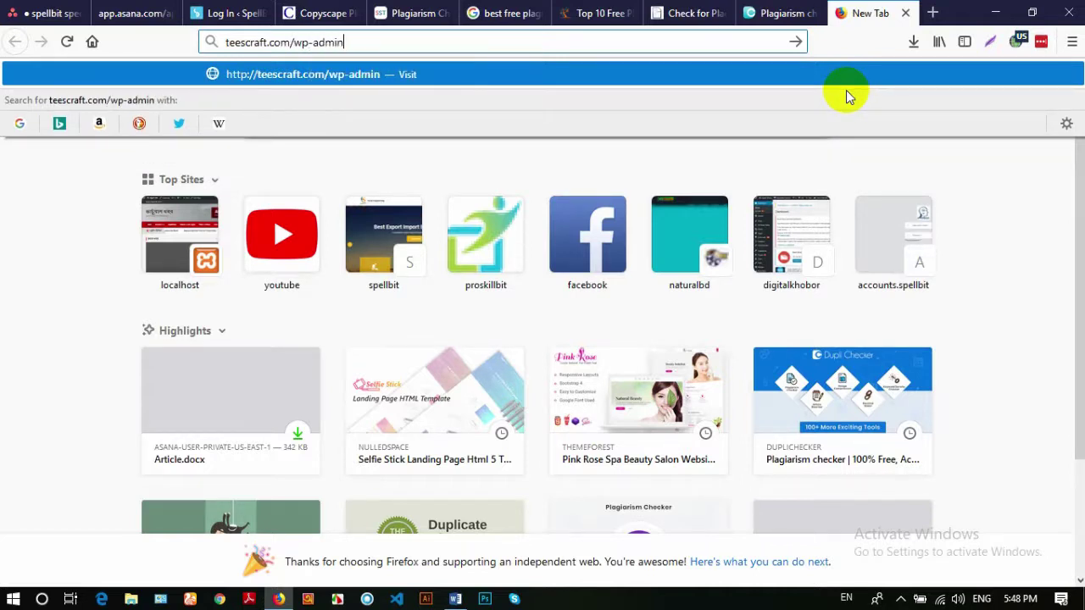
pyautogui.write('/')
pyautogui.press('Return')
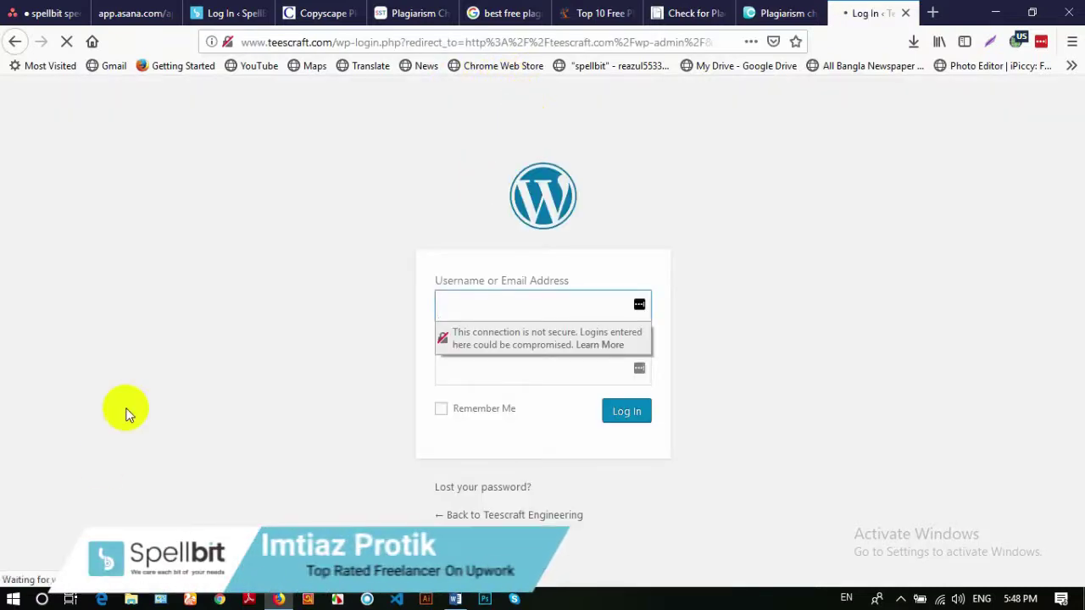
# Check the LastPass extension for a saved login to the Teescraft WordPress admin
pyautogui.click(1040, 43)
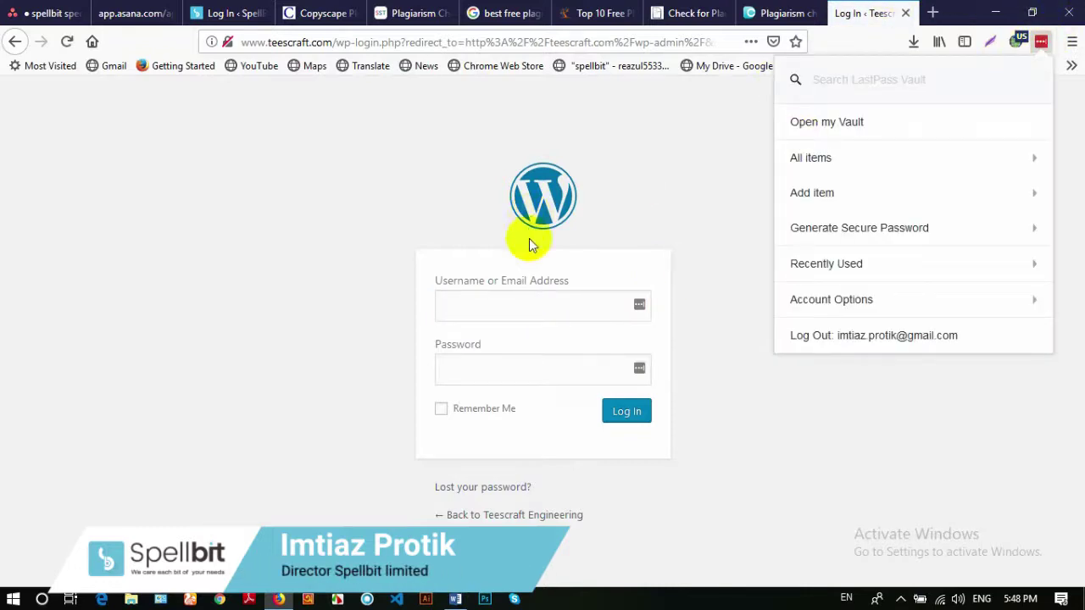
pyautogui.click(639, 145)
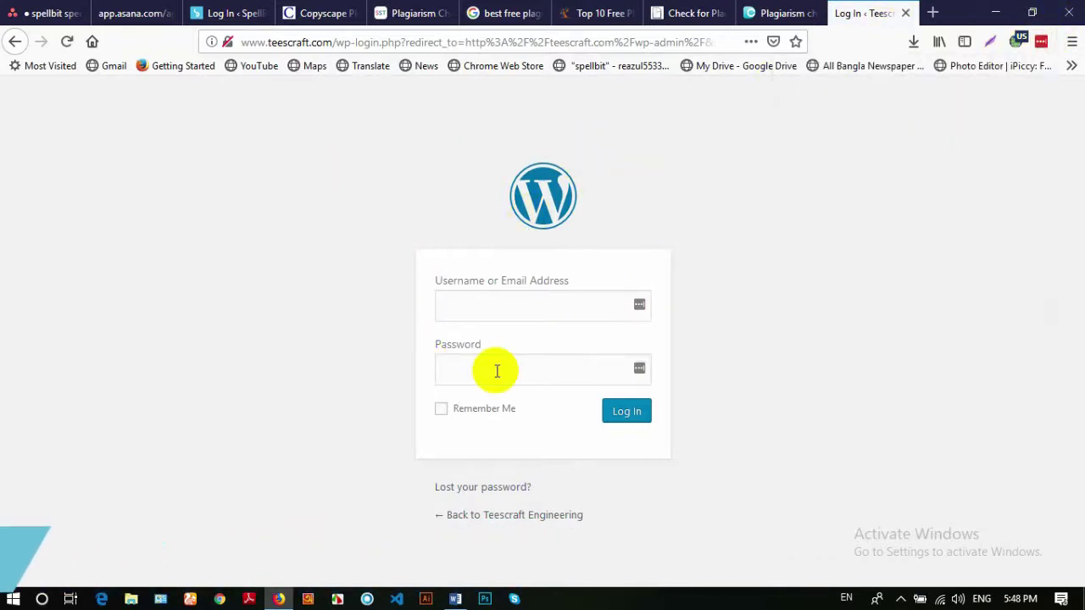
pyautogui.click(527, 300)
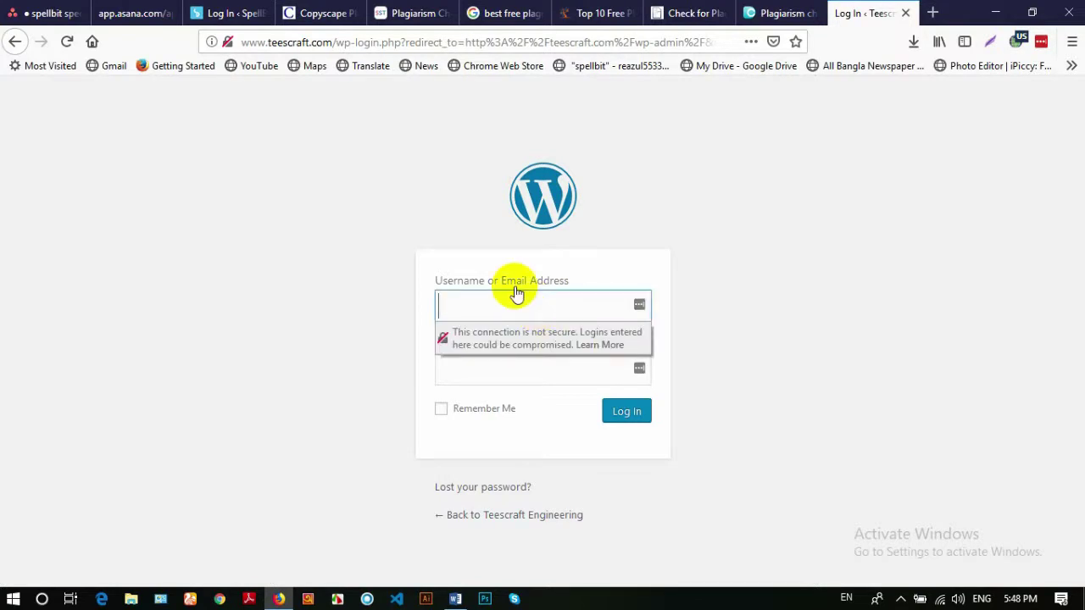
# Try to open the /wp-admin/ page of the site owner's personal-name domain in the current tab
pyautogui.click(539, 41)
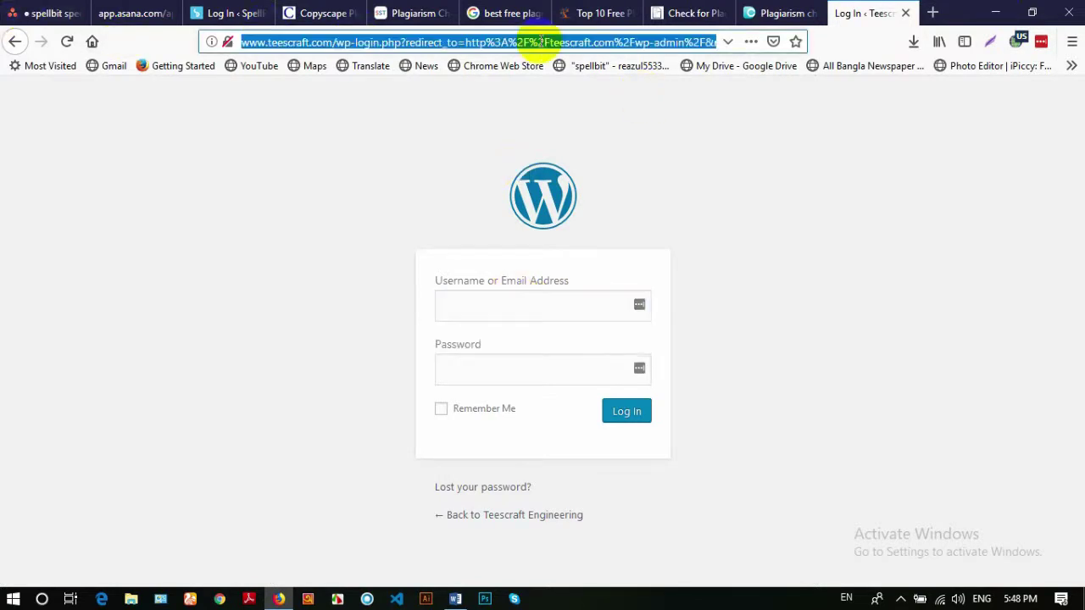
pyautogui.write('imtiazprotik.com/')
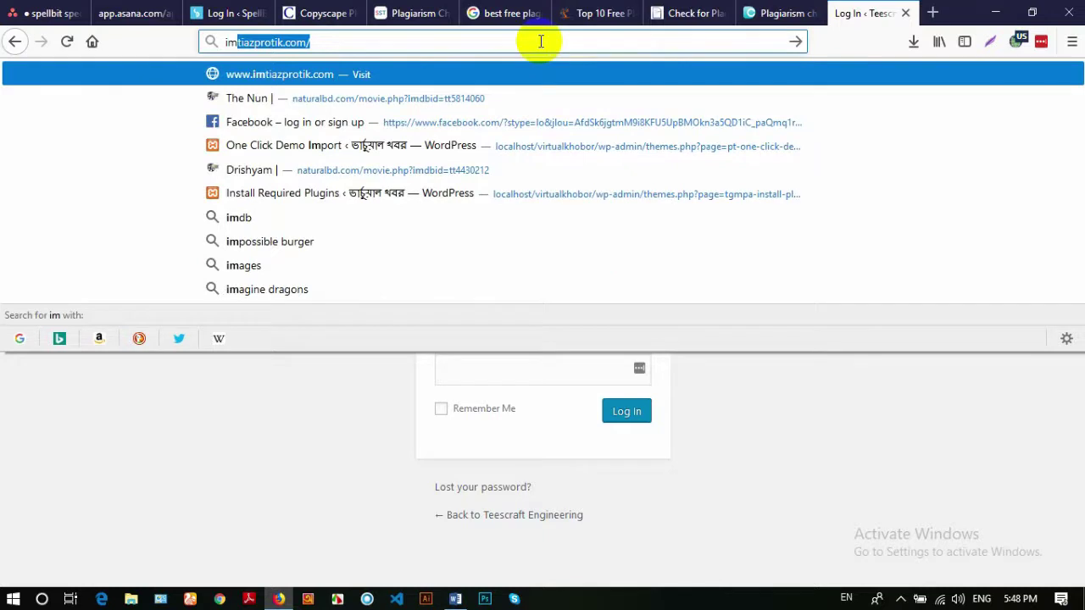
pyautogui.press('Right')
pyautogui.write('/w')
pyautogui.press('BackSpace')
pyautogui.press('BackSpace')
pyautogui.write('w')
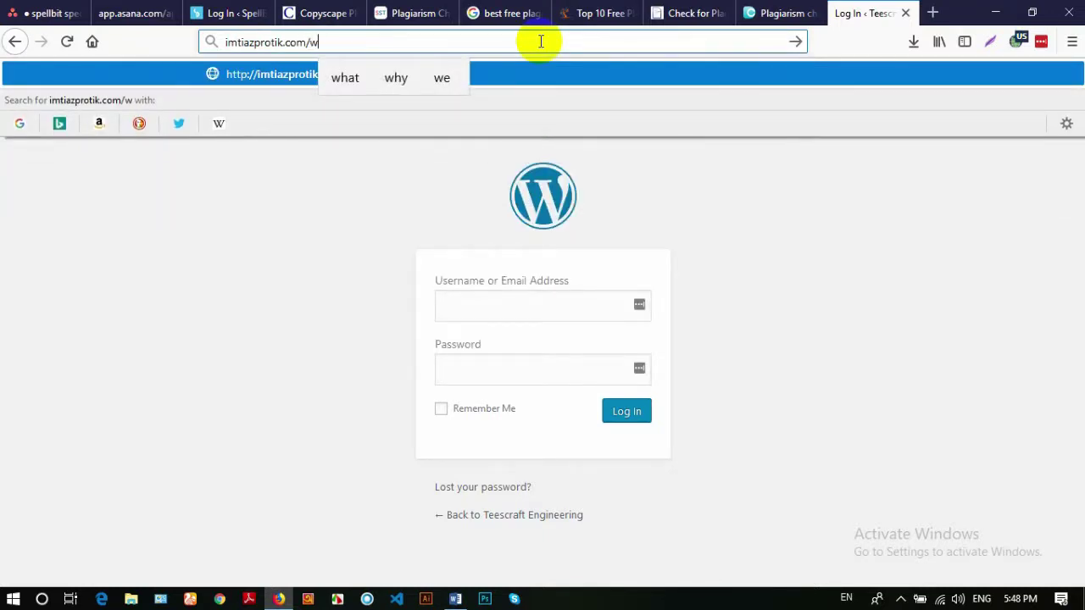
pyautogui.write('p-admin/')
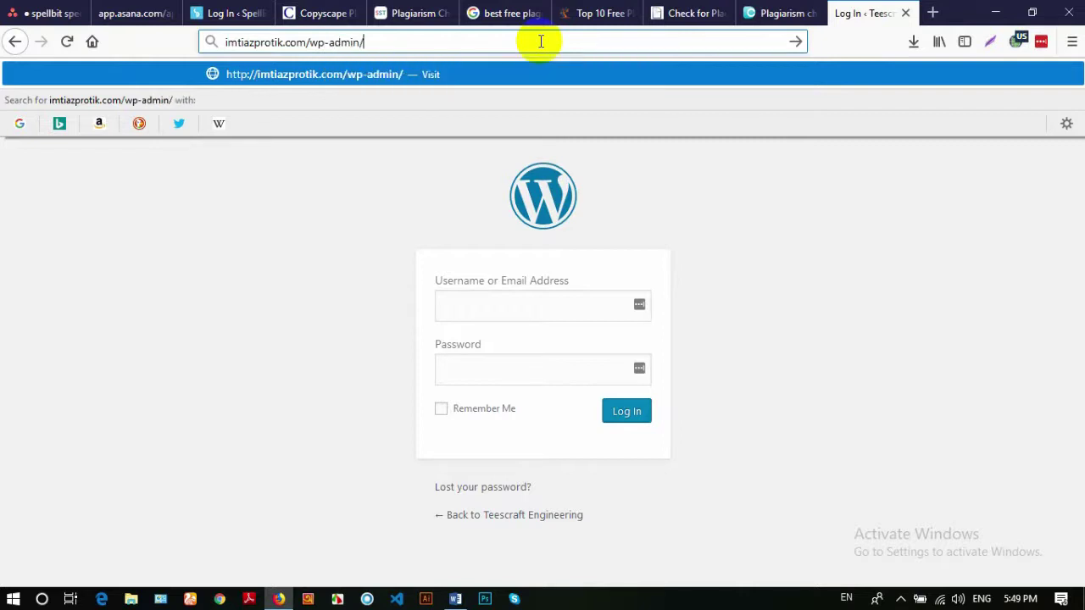
pyautogui.press('Return')
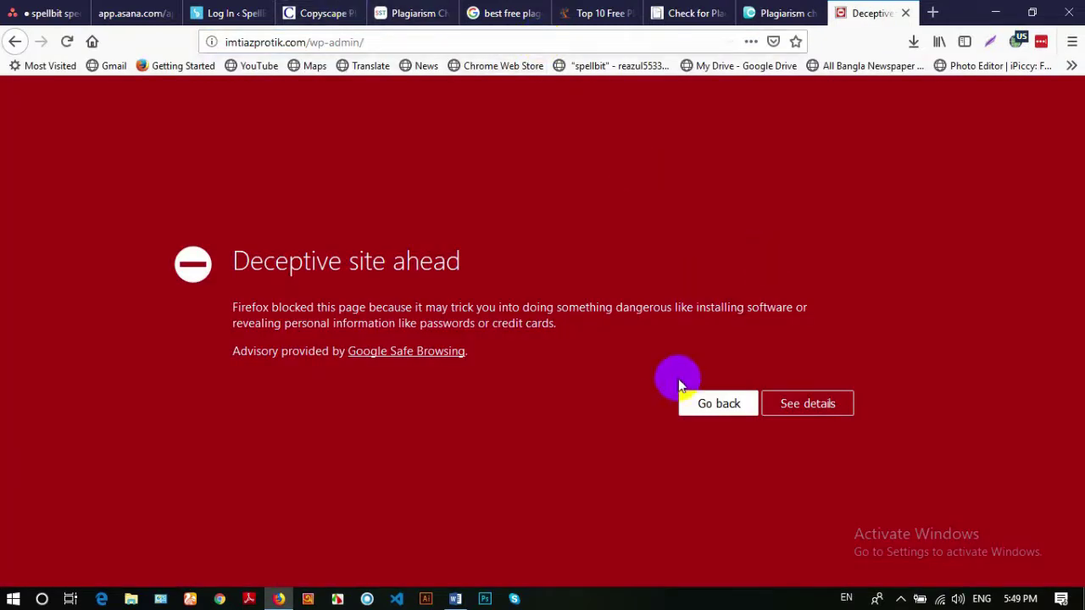
# Look through Google's Safe Browsing Advisory linked from the warning, and replace its tab with a blank one
pyautogui.click(399, 353)
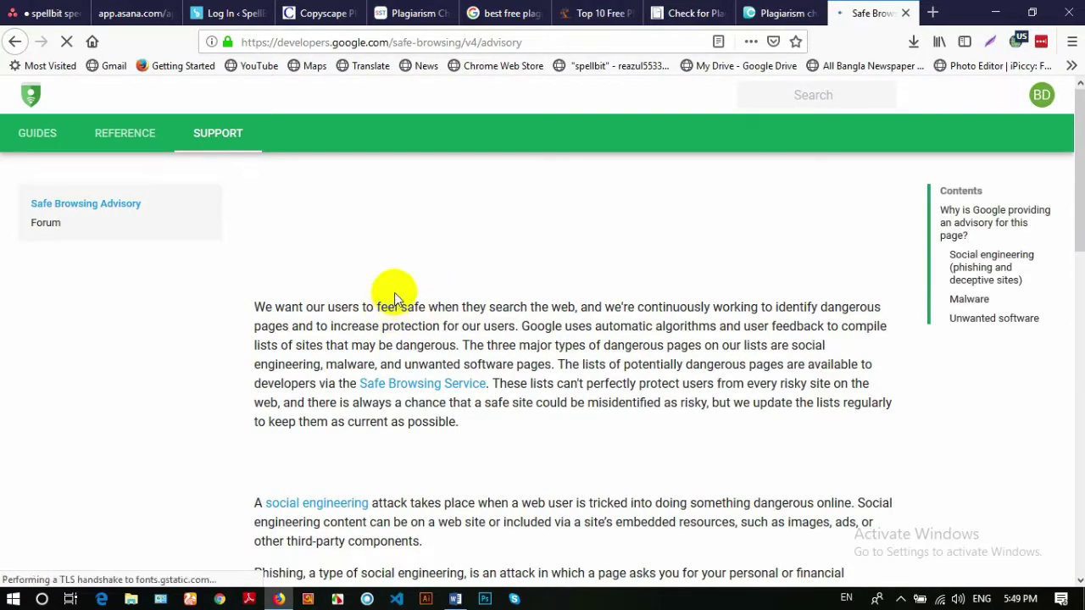
pyautogui.scroll(-15, 394, 293)
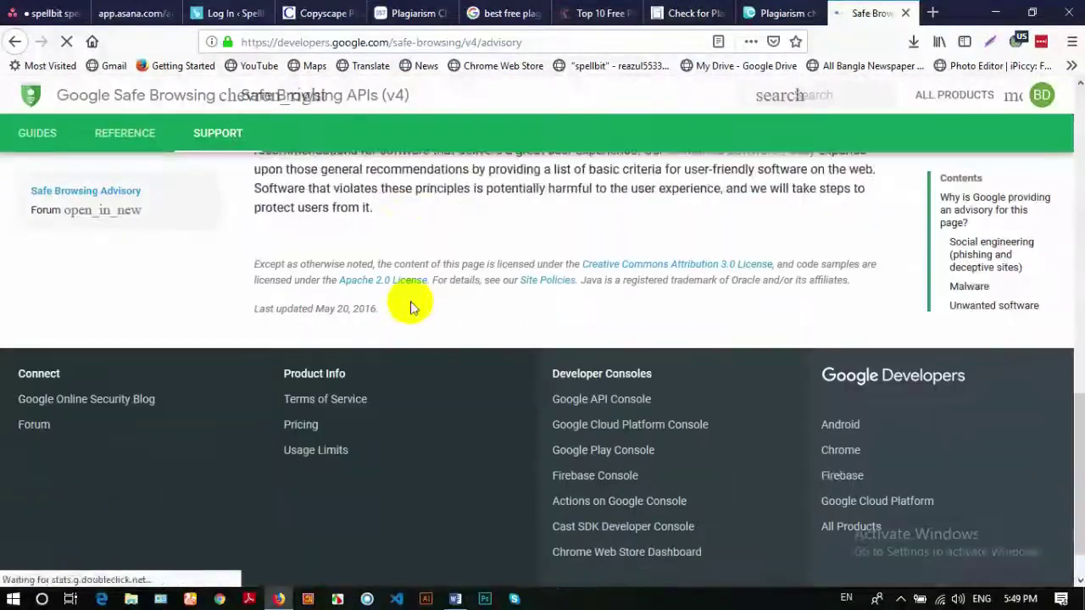
pyautogui.scroll(15, 407, 302)
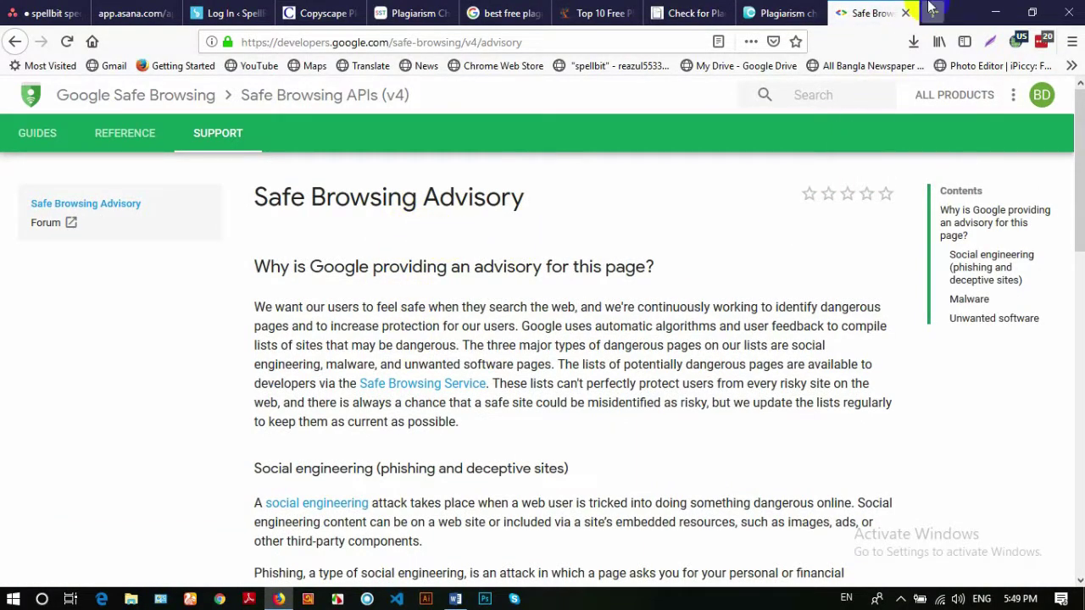
pyautogui.click(905, 12)
pyautogui.click(852, 13)
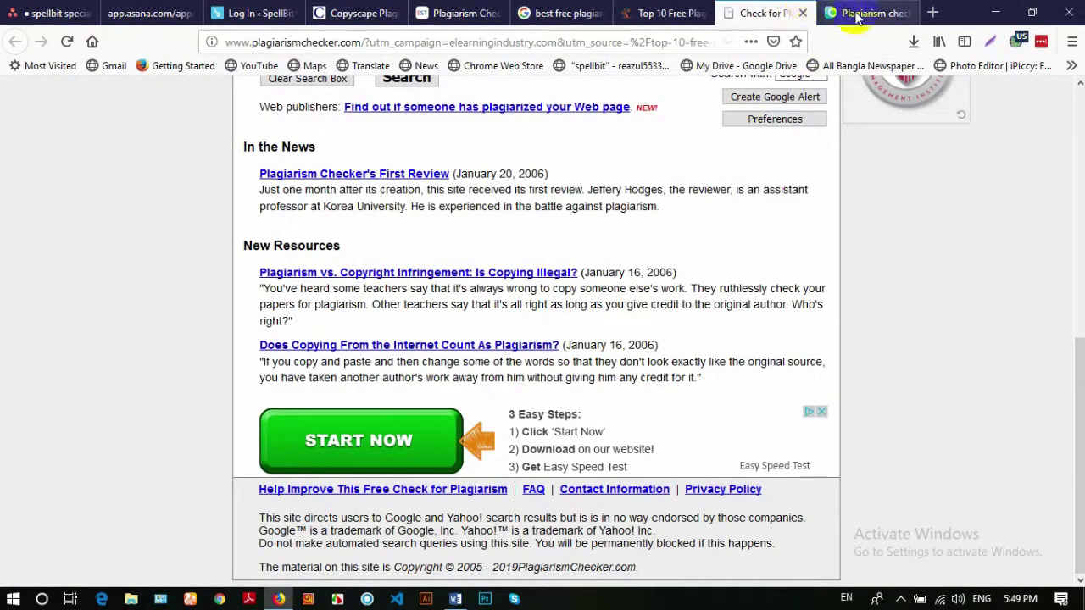
pyautogui.click(930, 14)
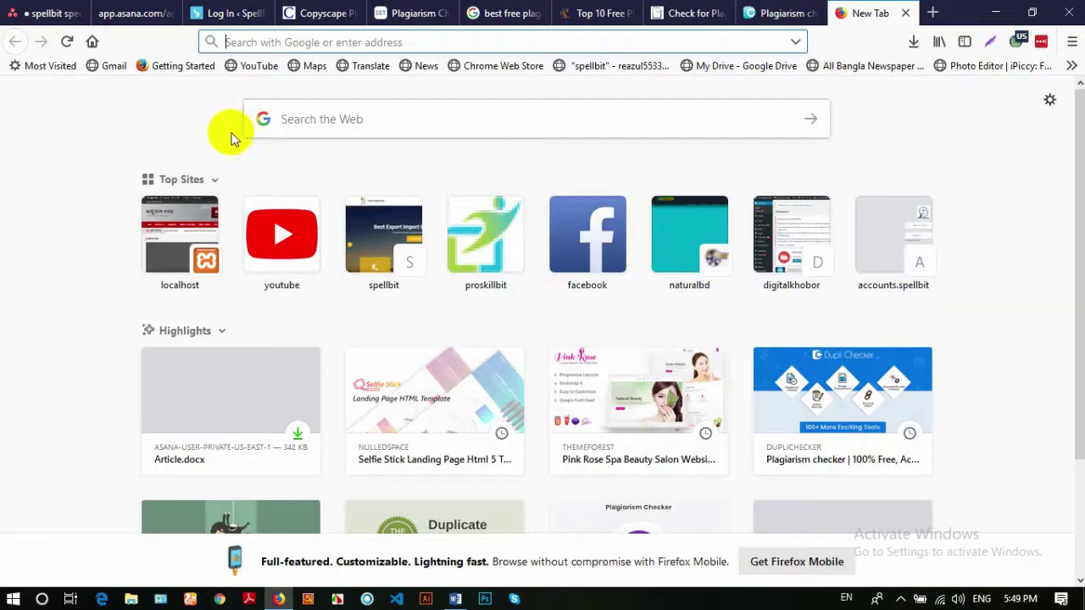
# Try to fill the SpellBit WordPress login's username and password from two saved LastPass entries, and reload the page
pyautogui.click(215, 15)
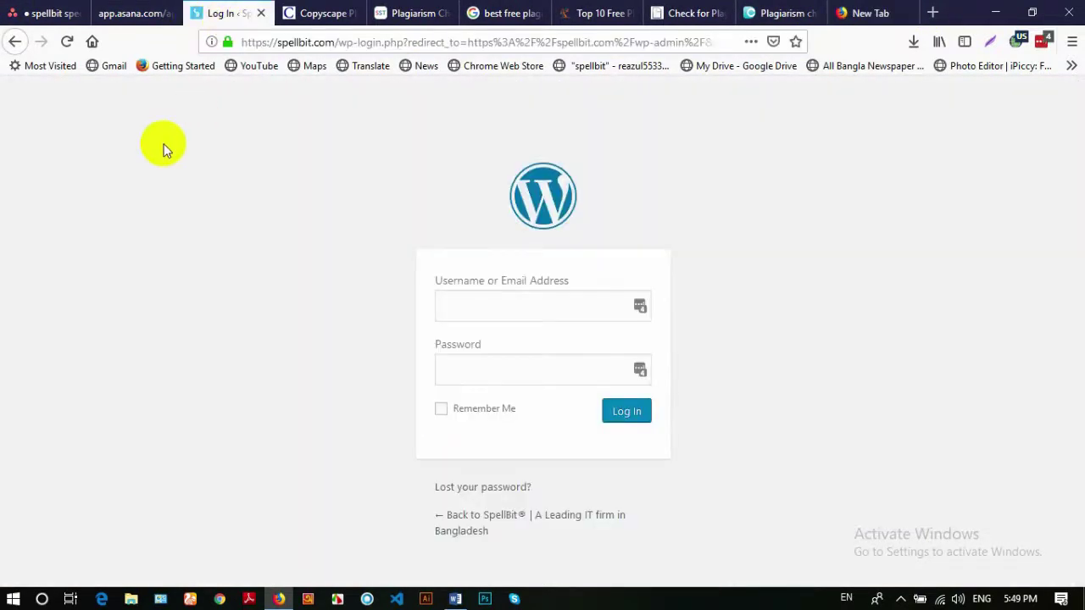
pyautogui.click(1039, 51)
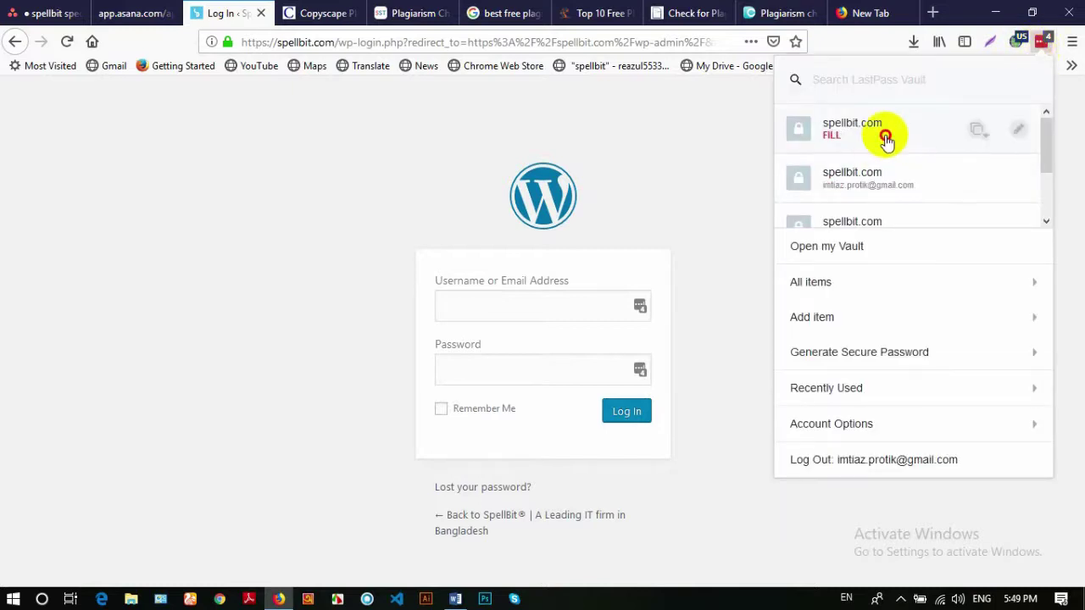
pyautogui.click(884, 134)
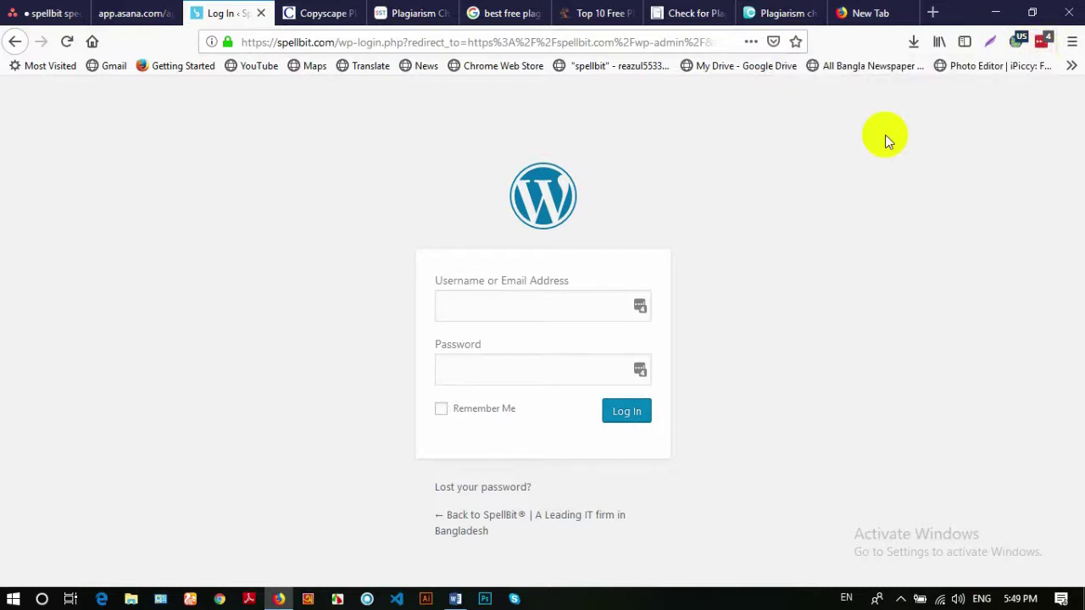
pyautogui.click(1047, 43)
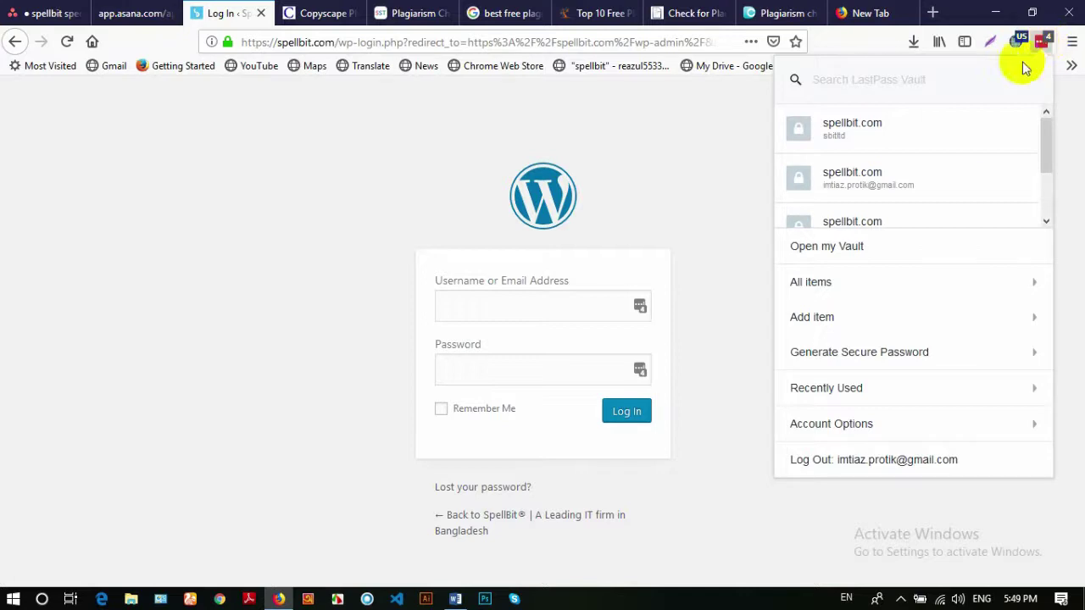
pyautogui.click(862, 179)
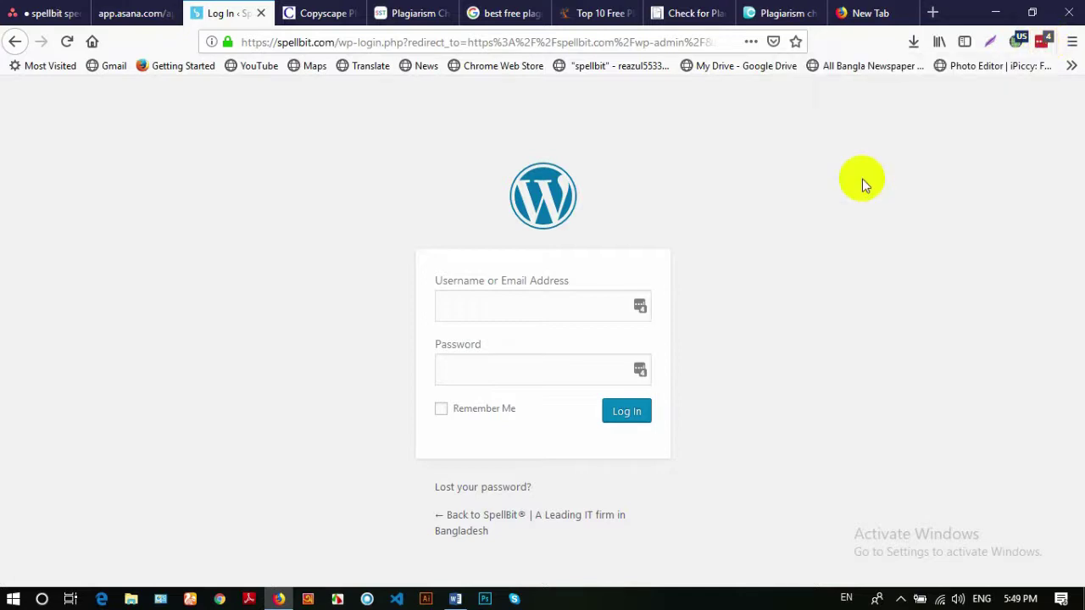
pyautogui.click(68, 42)
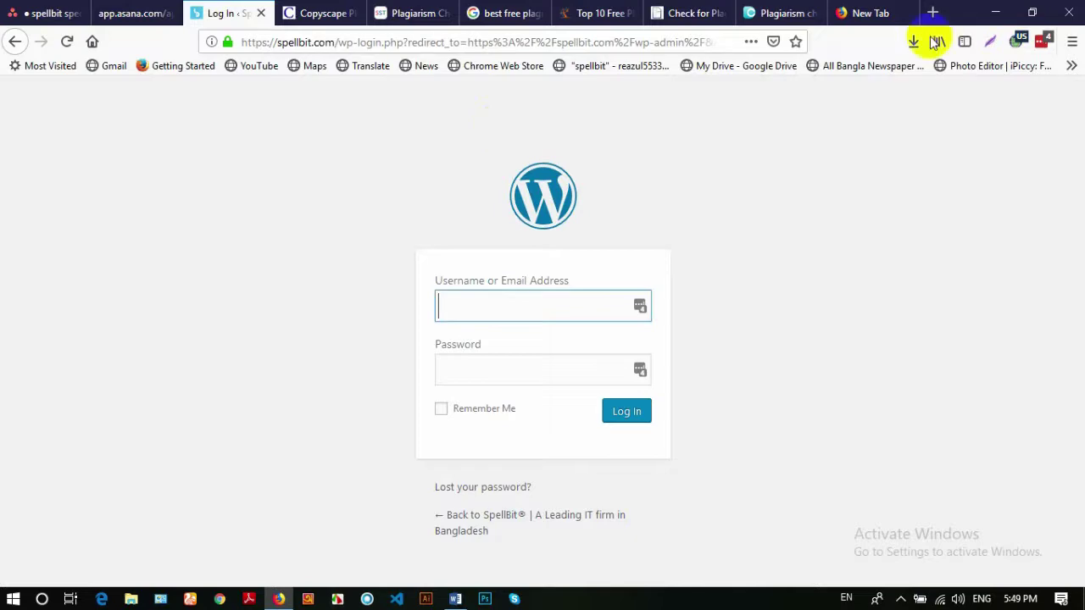
# Open ppccamp.com/wp-admin/ in the blank browser tab
pyautogui.click(872, 13)
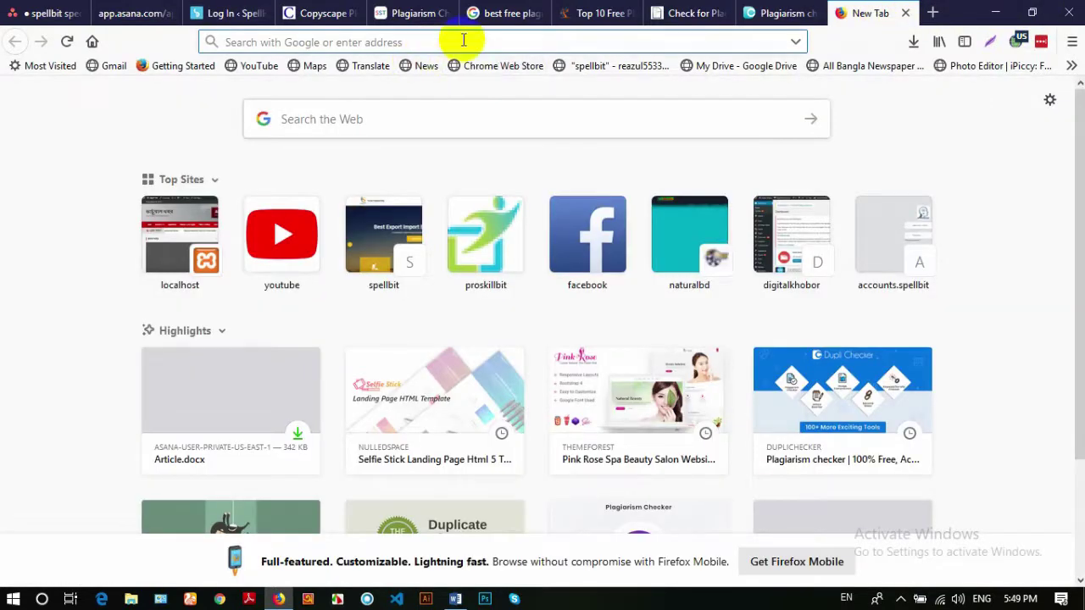
pyautogui.write('ppc')
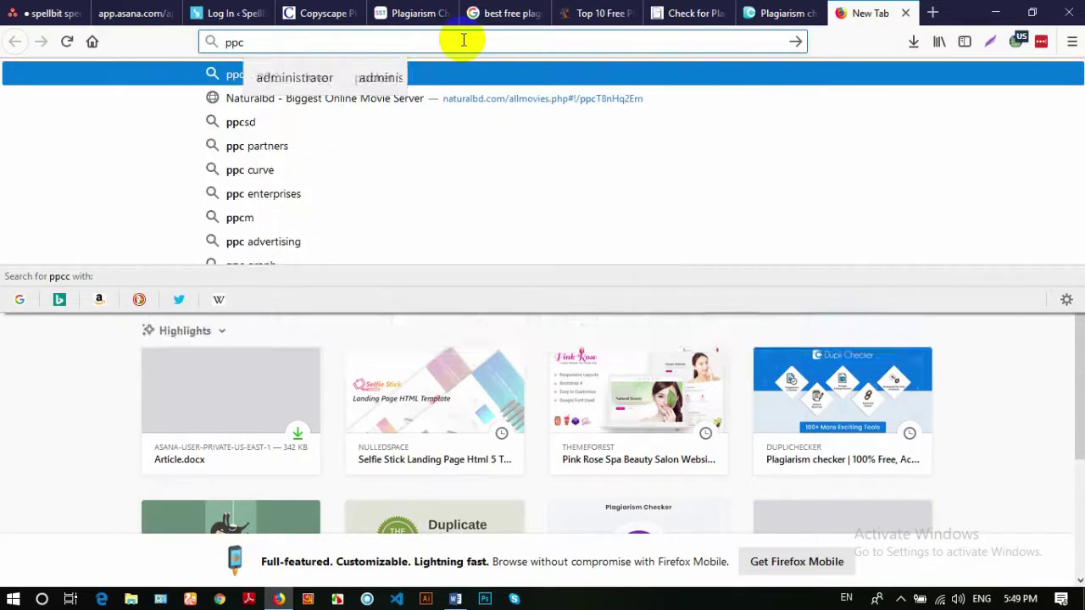
pyautogui.write('camp')
pyautogui.write('.')
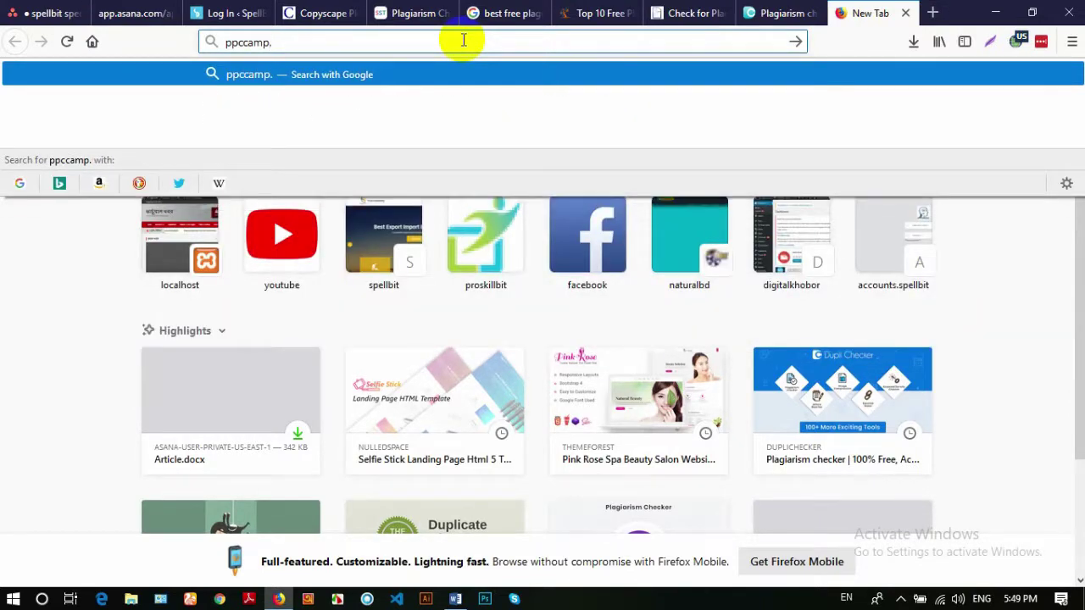
pyautogui.write('com/')
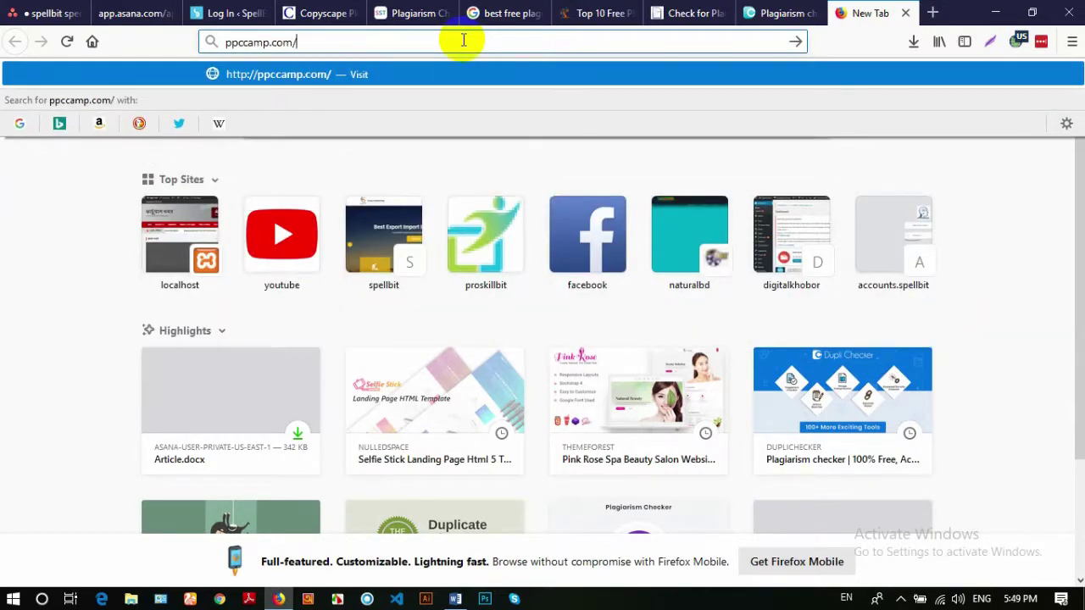
pyautogui.write('wp-')
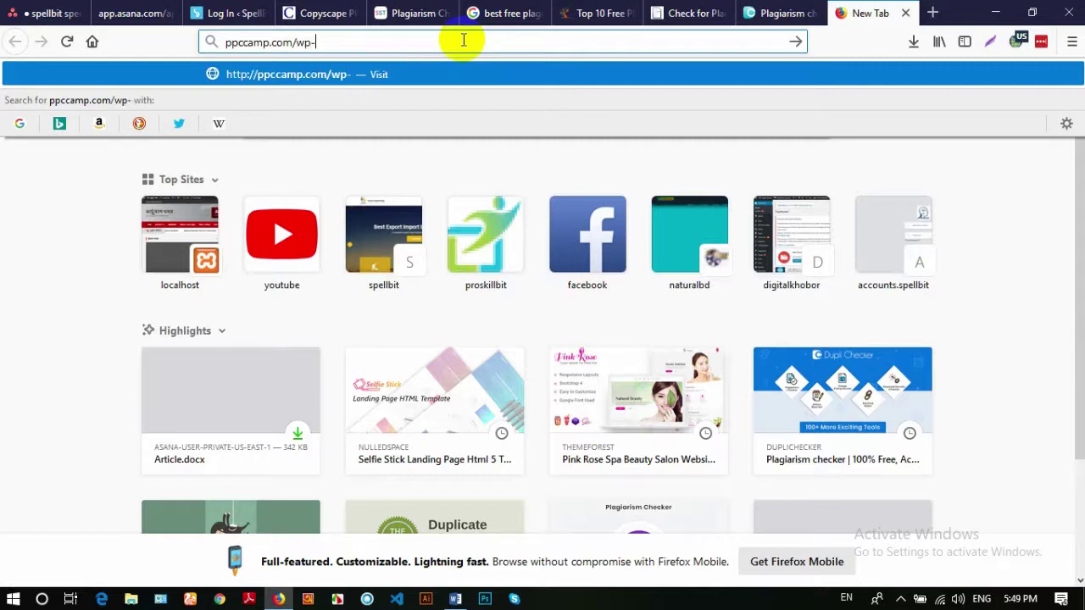
pyautogui.write('admin/')
pyautogui.press('Return')
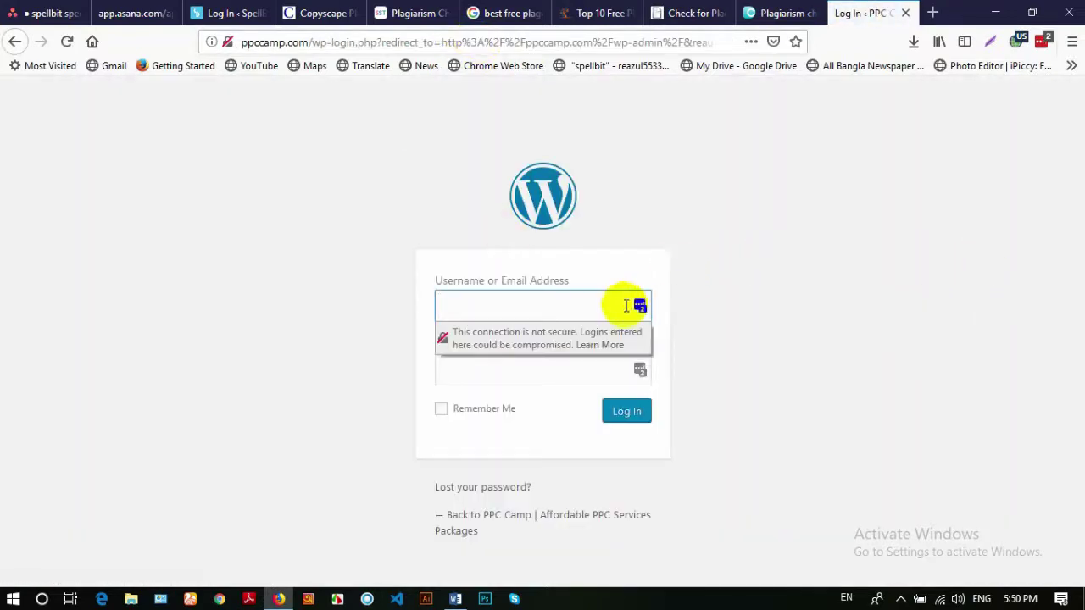
# Try to log in to the PPC Camp WordPress admin with the saved ppccamp username and its password from LastPass
pyautogui.click(642, 306)
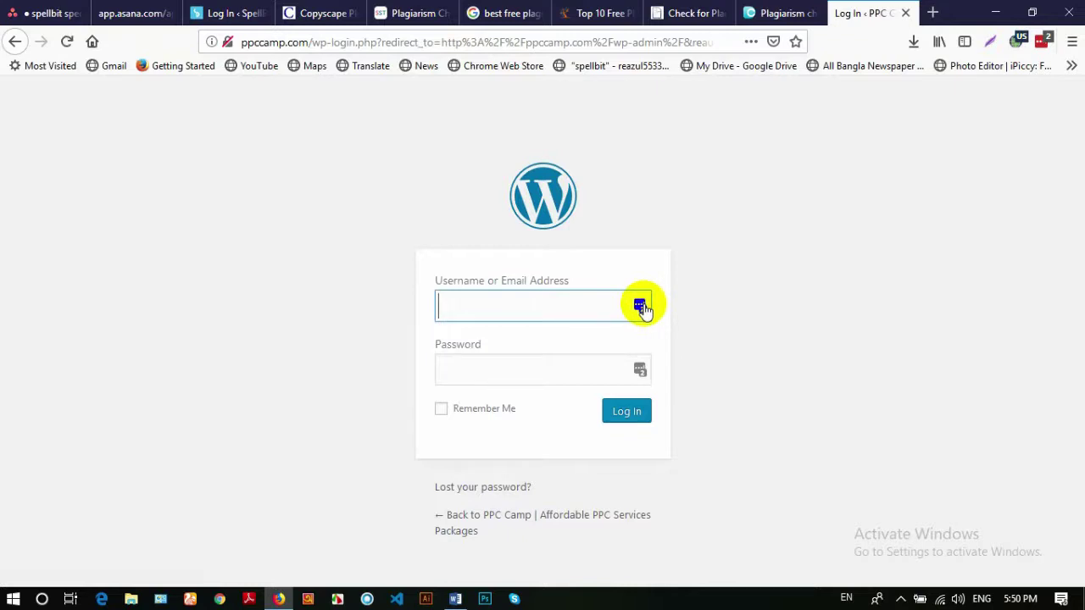
pyautogui.click(641, 306)
pyautogui.click(506, 417)
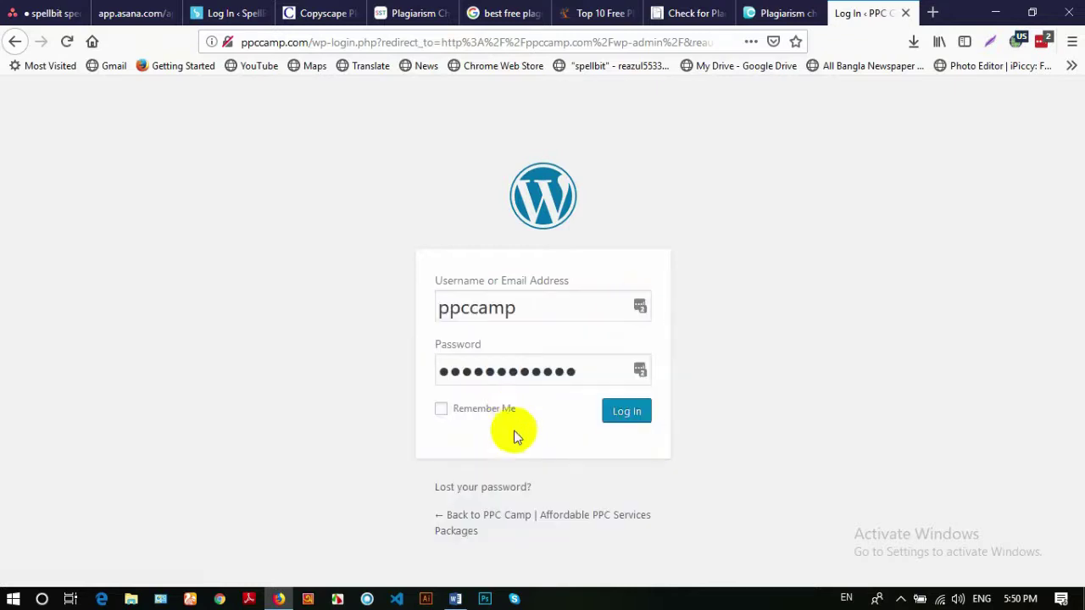
pyautogui.click(624, 412)
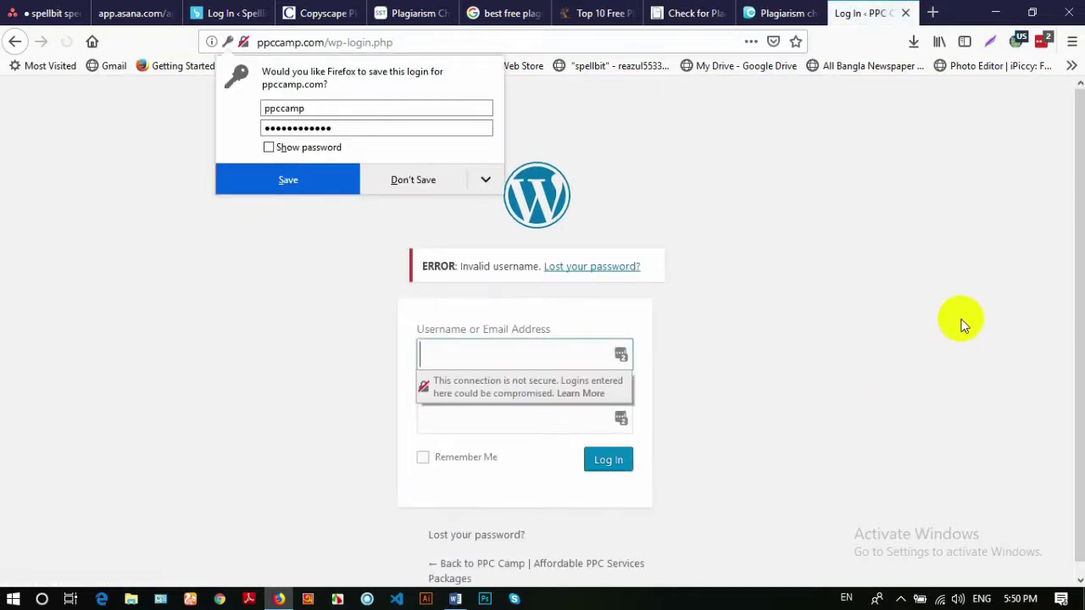
# Log in to the PPC Camp WordPress admin with the other saved username and password, and decline saving the login in Firefox
pyautogui.click(634, 357)
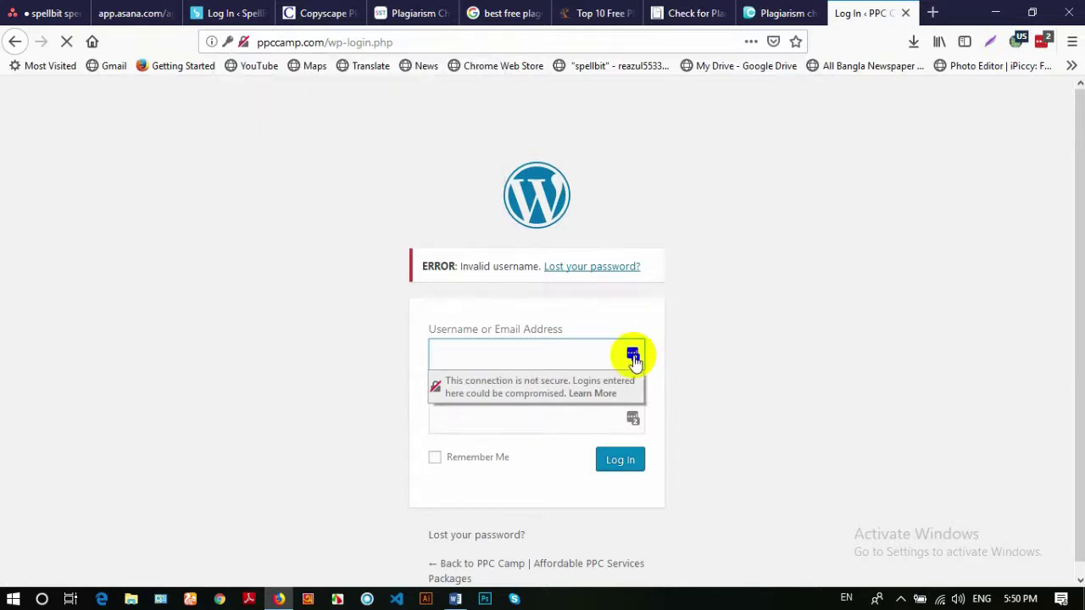
pyautogui.click(508, 527)
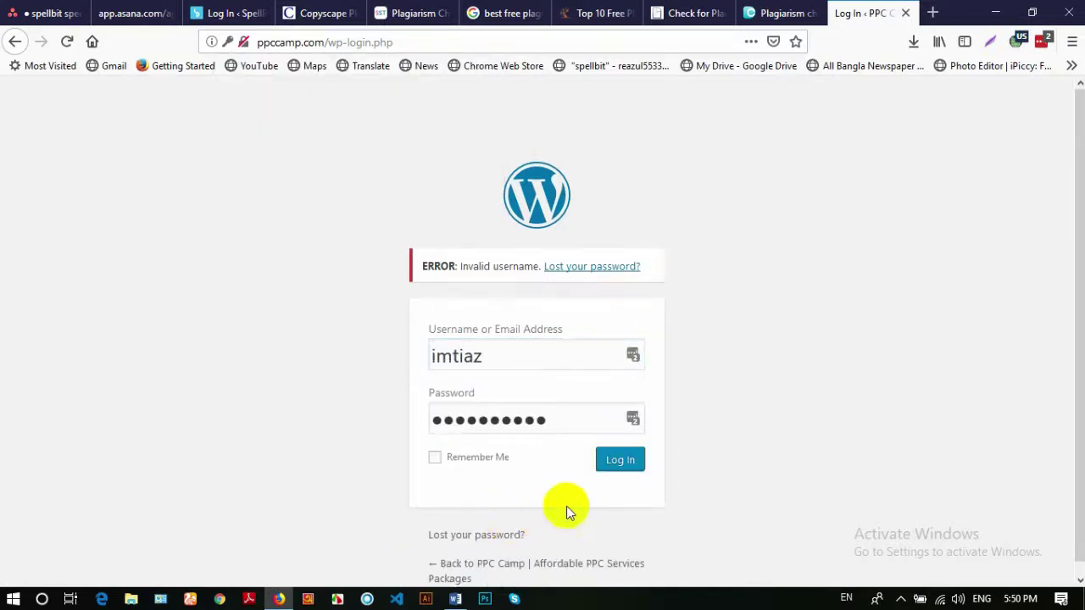
pyautogui.click(619, 460)
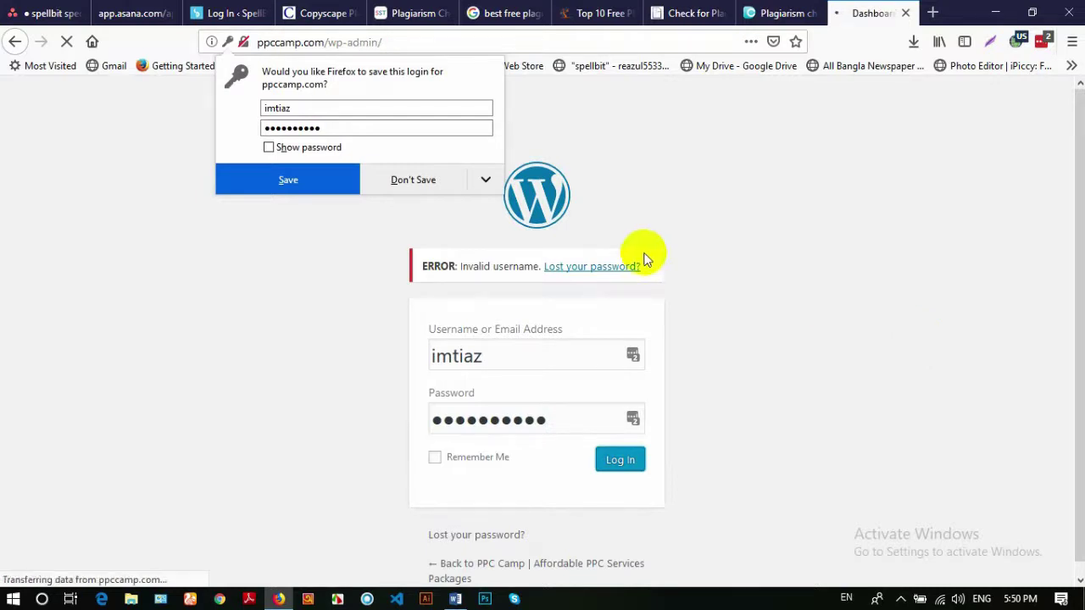
pyautogui.click(431, 181)
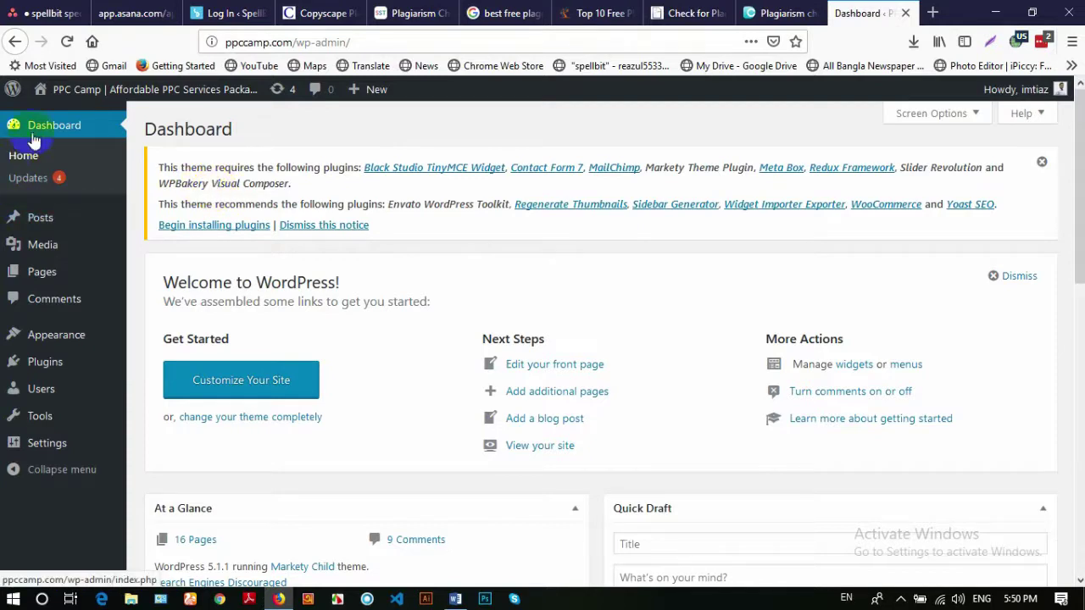
# Open the PPC Camp website's front end in a separate tab, and add another blank tab
pyautogui.moveTo(43, 93)
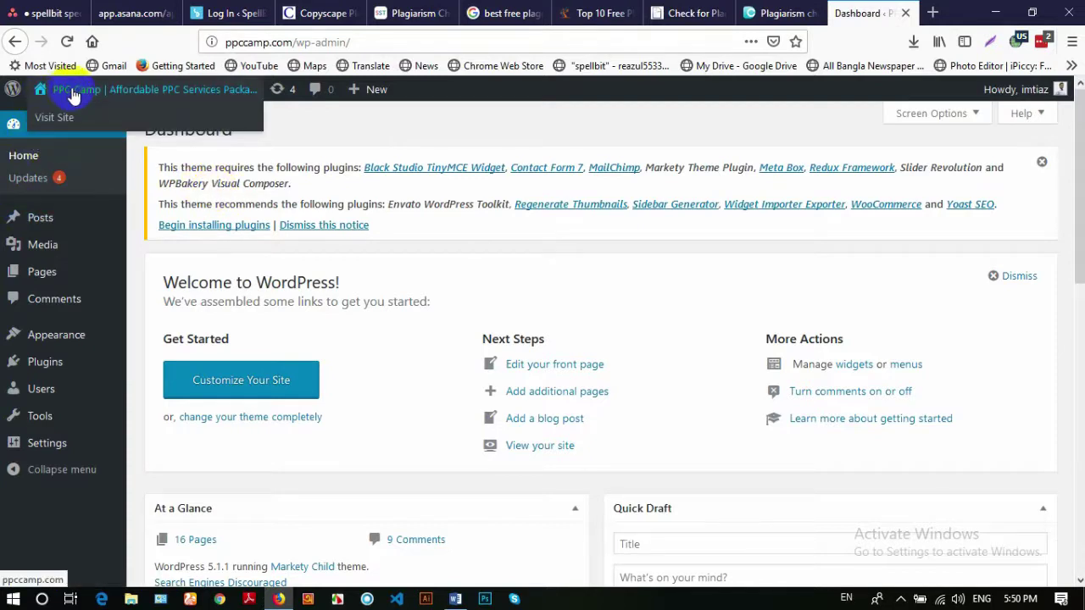
pyautogui.middleClick(53, 123)
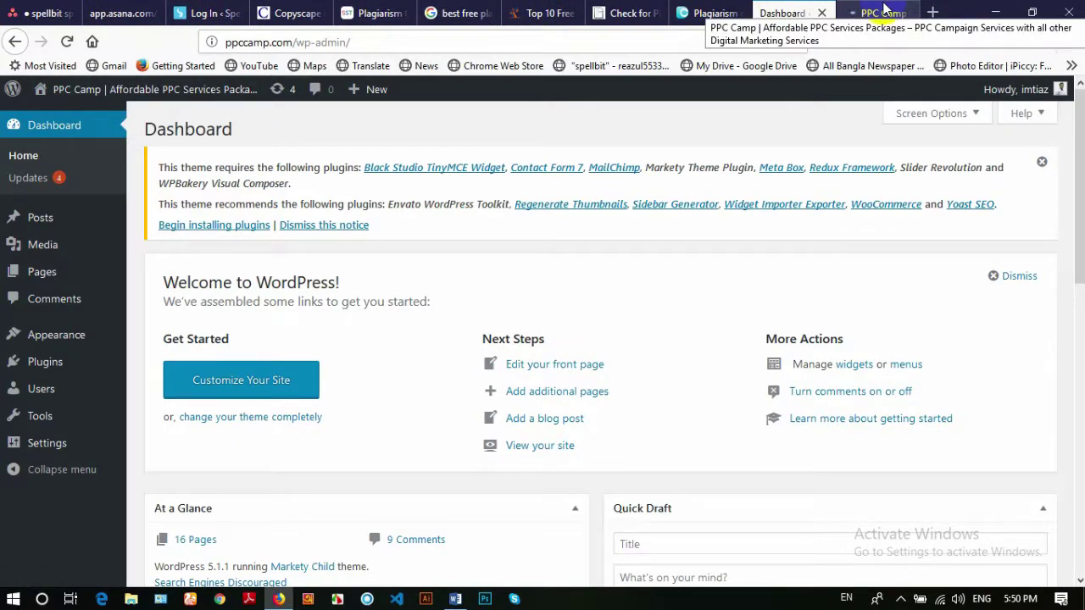
pyautogui.click(930, 14)
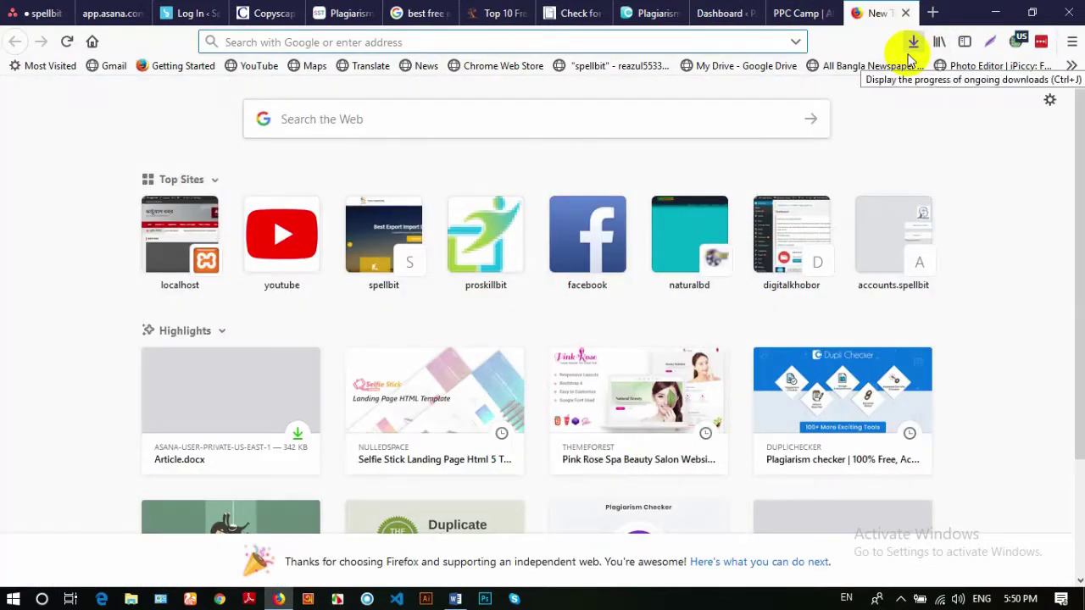
# Open windspree.com in the blank browser tab
pyautogui.write('win')
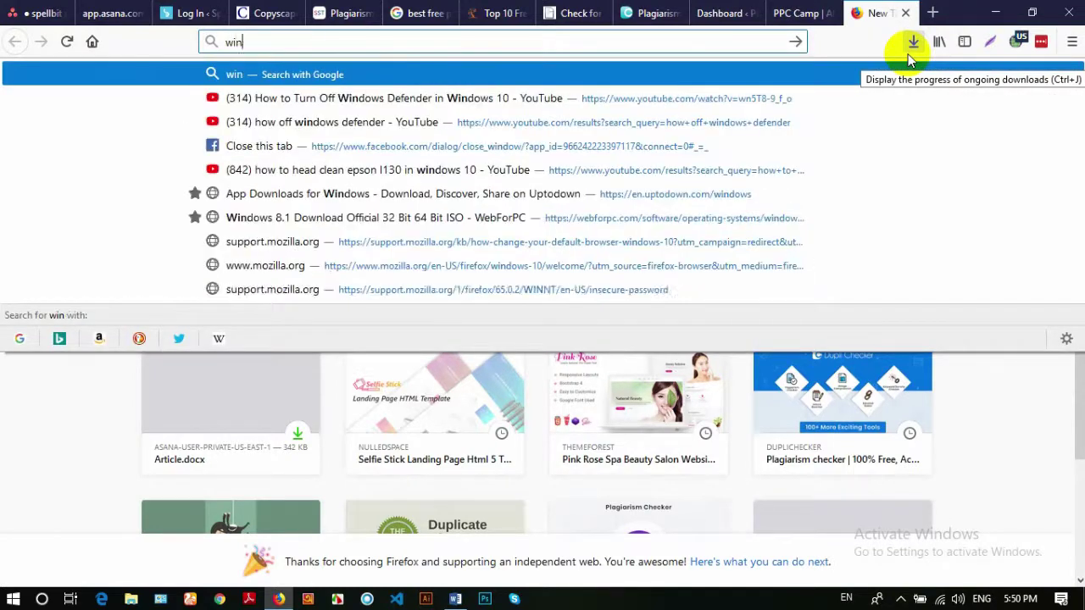
pyautogui.write('dspree.com')
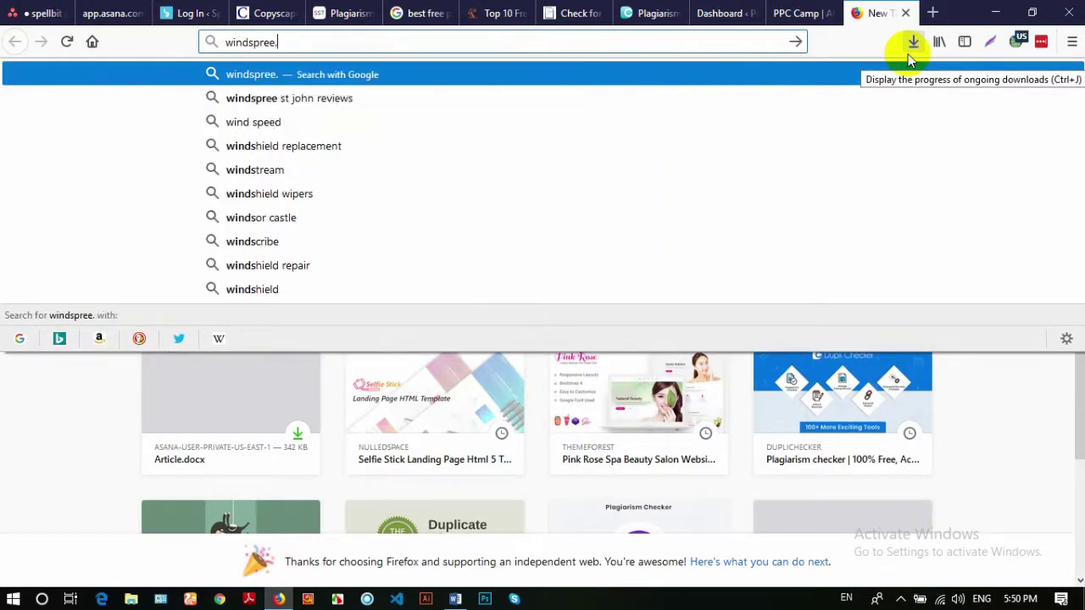
pyautogui.press('Return')
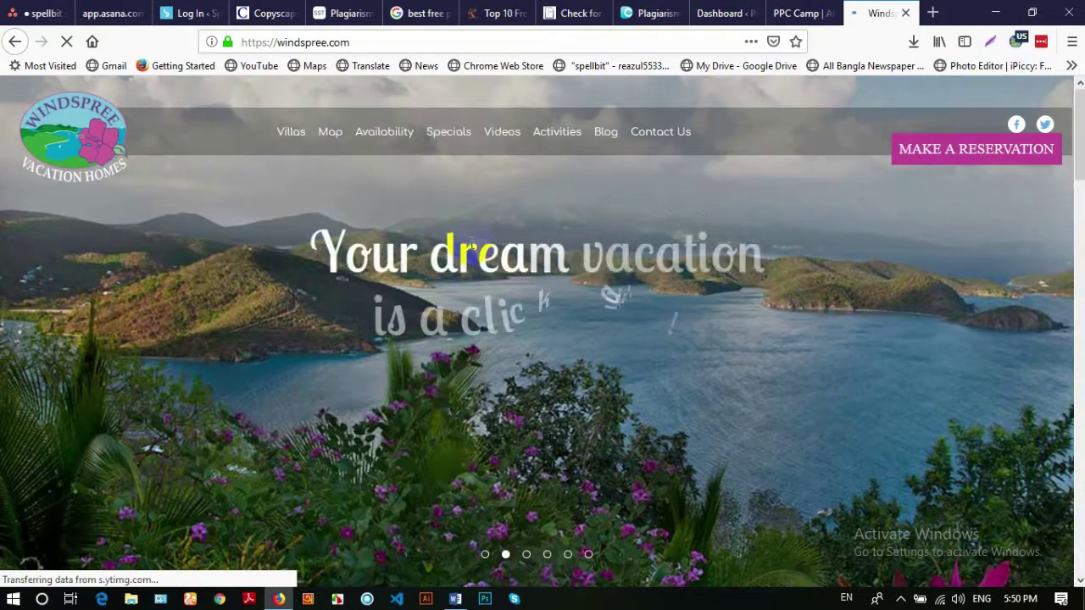
# Look through the Windspree homepage, from the banner and welcome text to the photo carousel and newsletter section
pyautogui.scroll(-3, 472, 246)
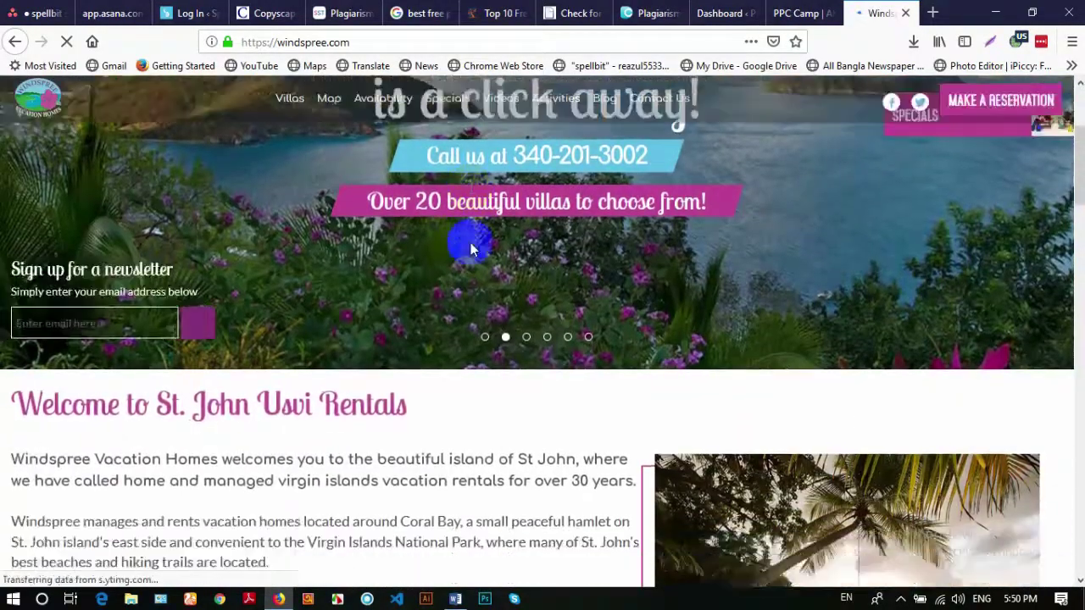
pyautogui.scroll(-4, 472, 248)
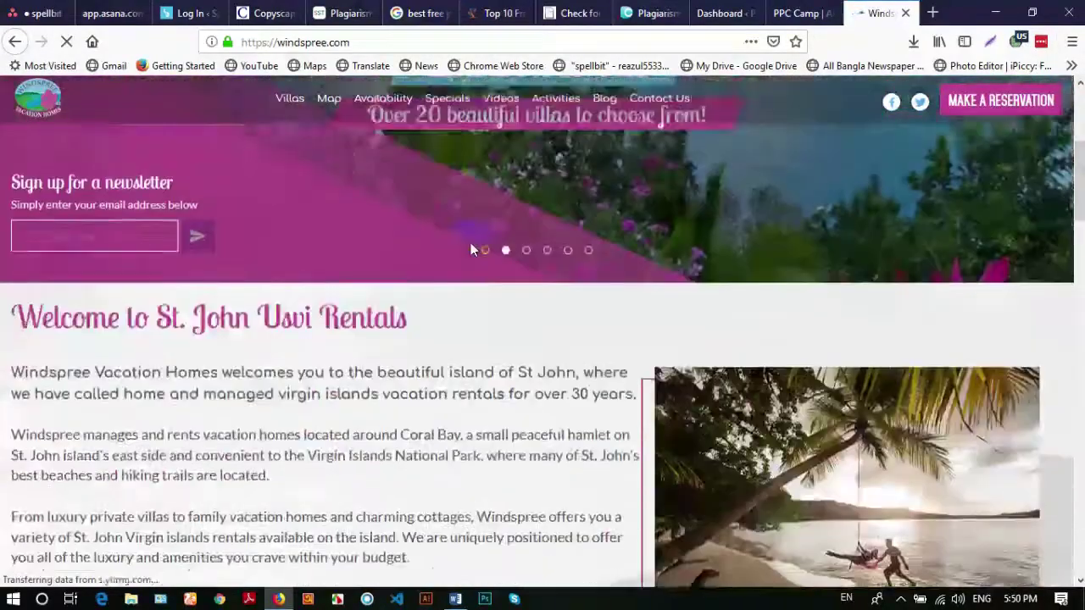
pyautogui.scroll(2, 472, 247)
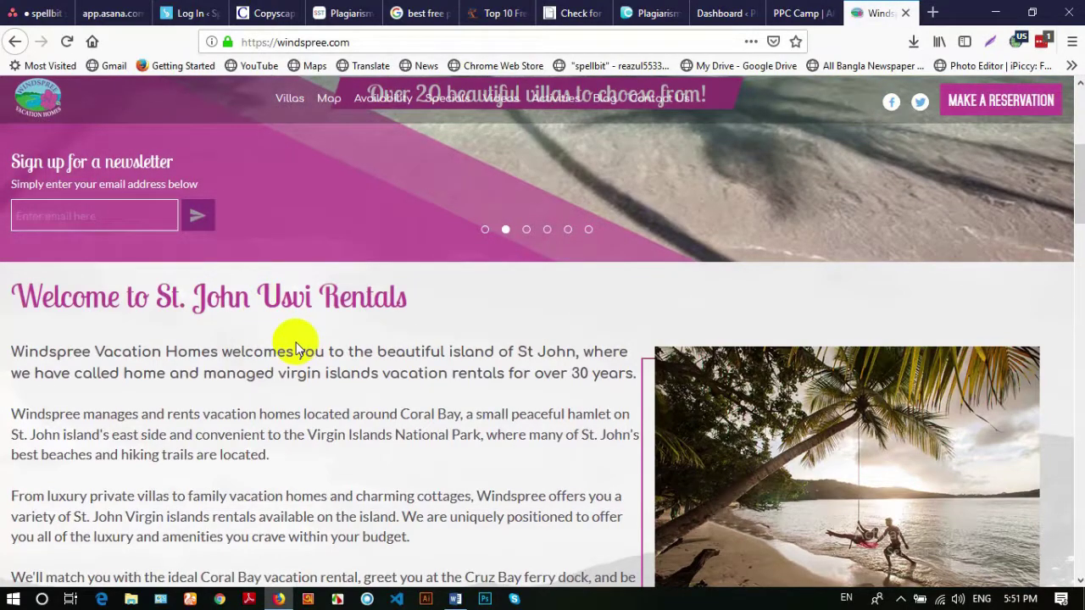
pyautogui.scroll(3, 296, 347)
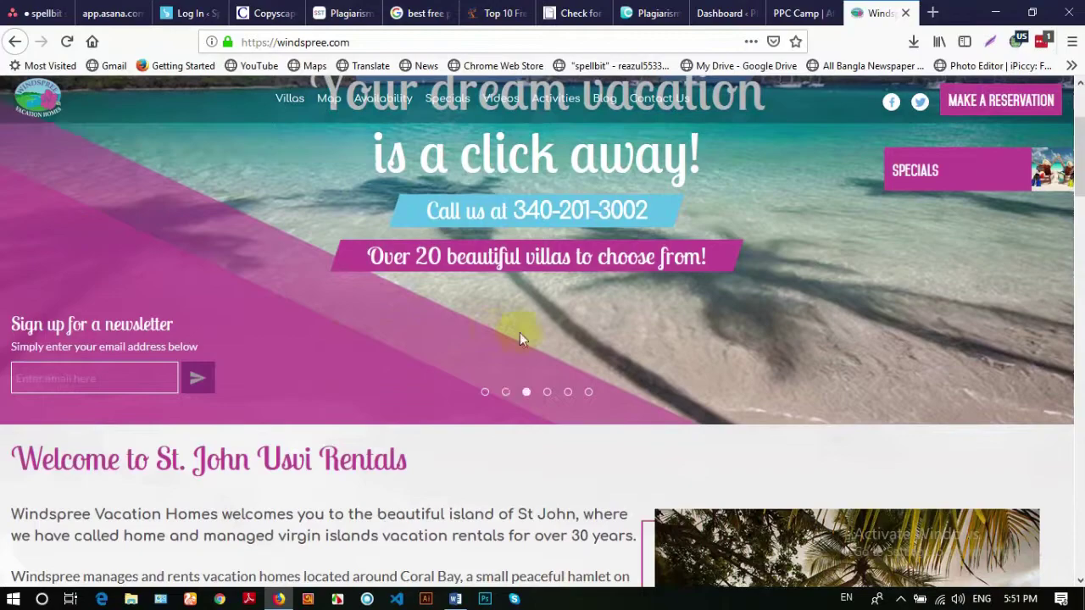
pyautogui.scroll(3, 619, 308)
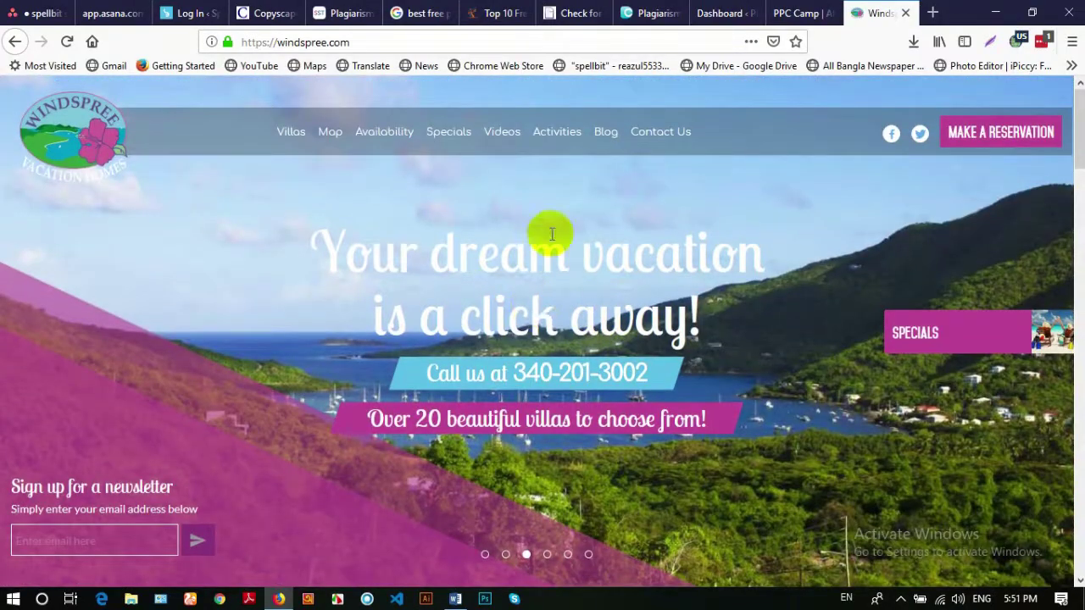
pyautogui.scroll(-10, 552, 235)
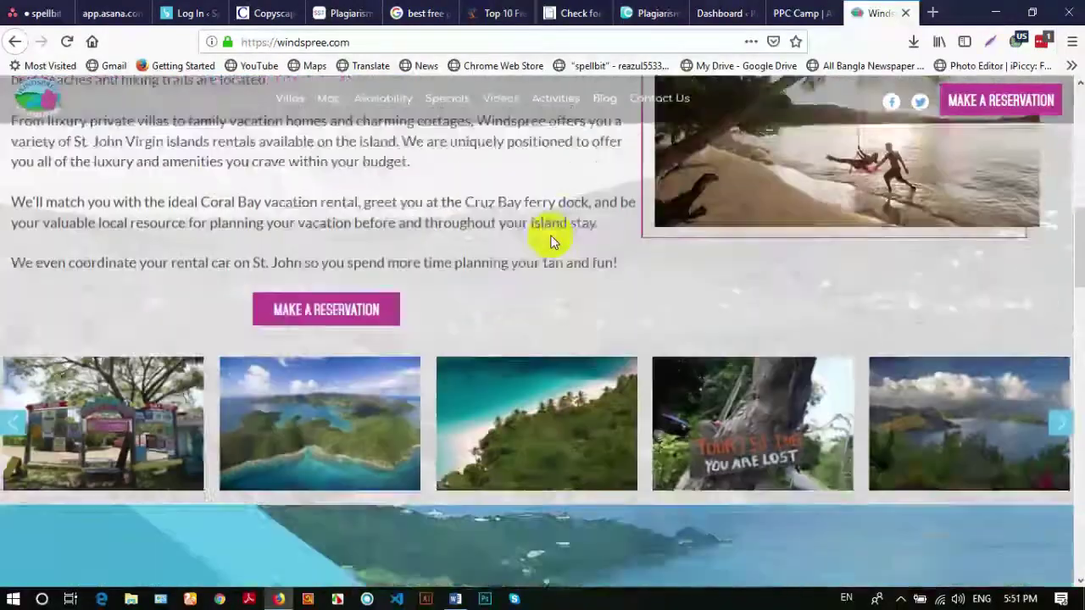
pyautogui.scroll(-2, 551, 238)
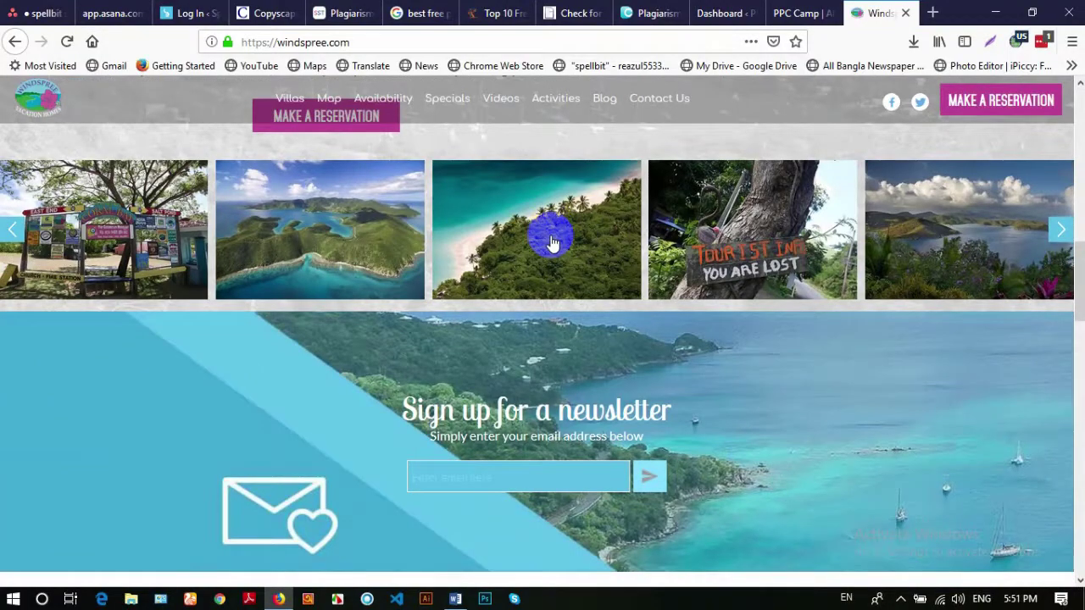
pyautogui.scroll(-3, 551, 243)
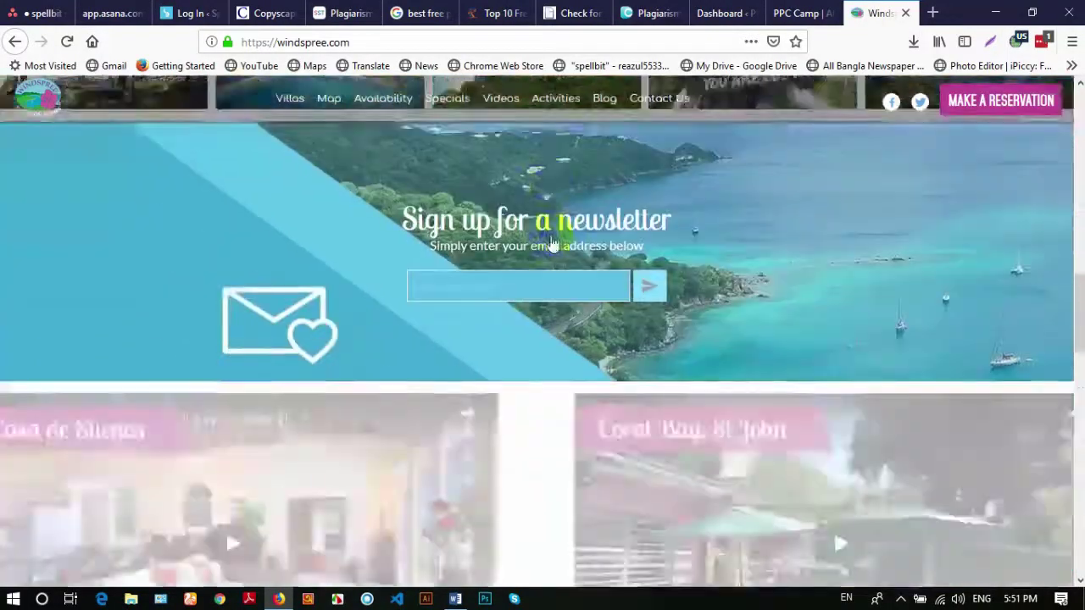
pyautogui.scroll(8, 552, 244)
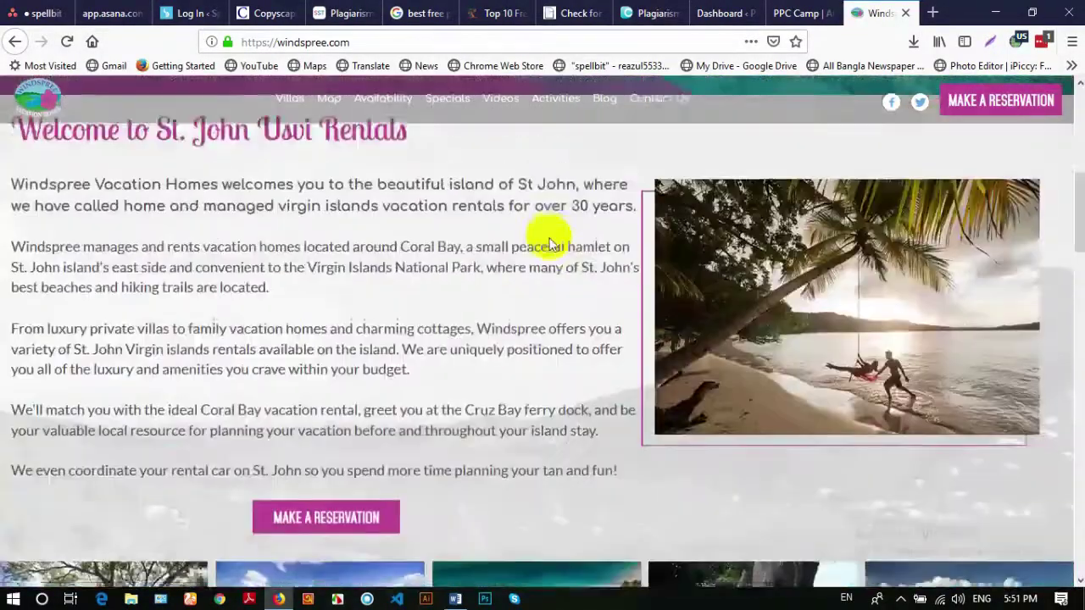
pyautogui.scroll(4, 549, 244)
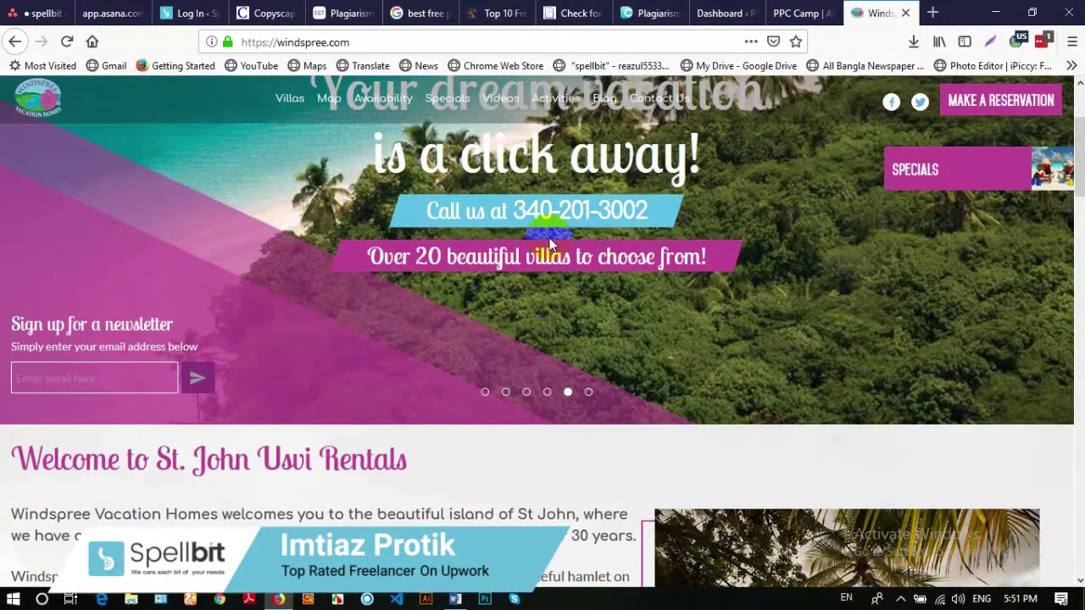
pyautogui.scroll(-2, 551, 243)
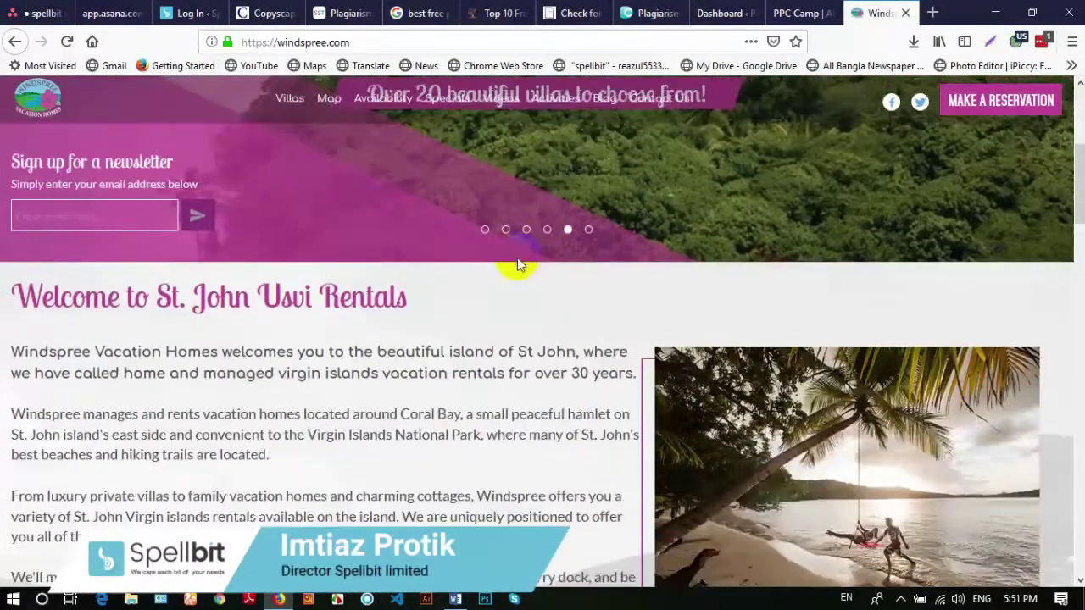
pyautogui.scroll(4, 518, 265)
pyautogui.scroll(1, 518, 265)
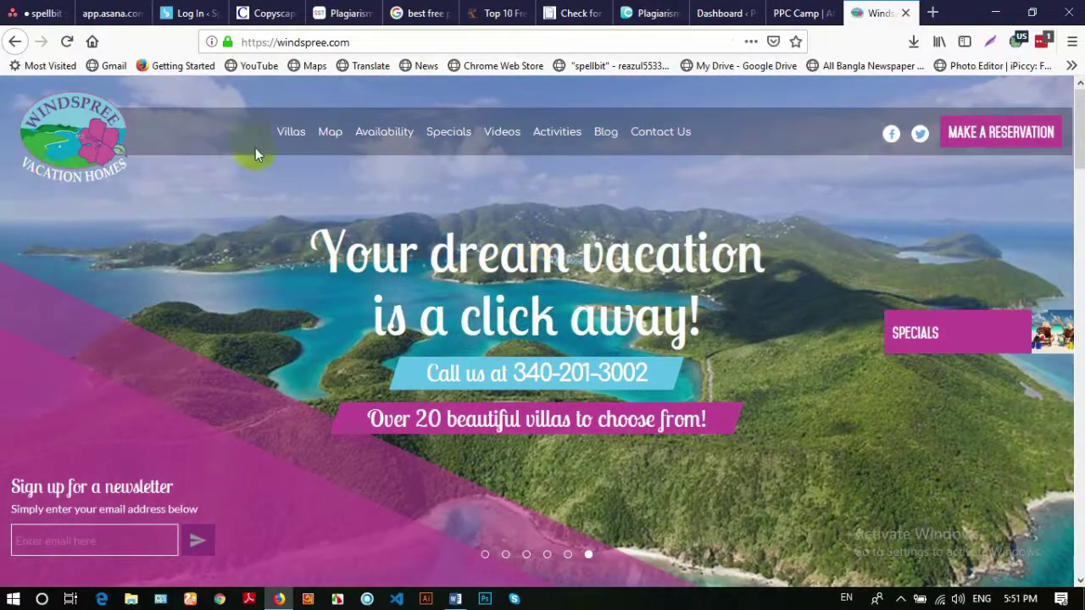
# Open the Windspree Villas page in a separate tab, and open the site's Blog from it in another tab
pyautogui.middleClick(288, 136)
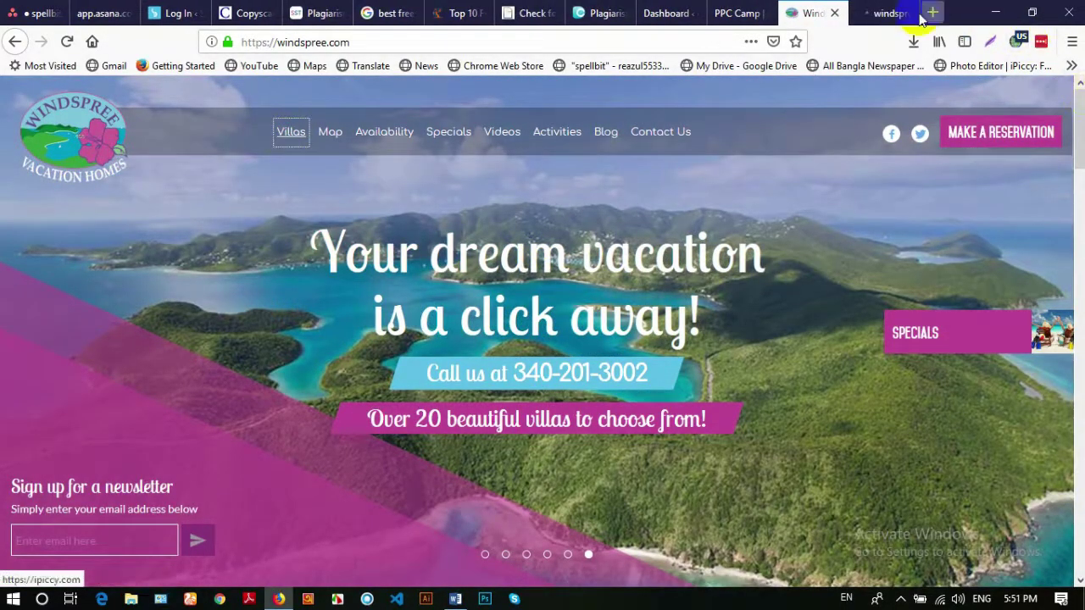
pyautogui.click(882, 13)
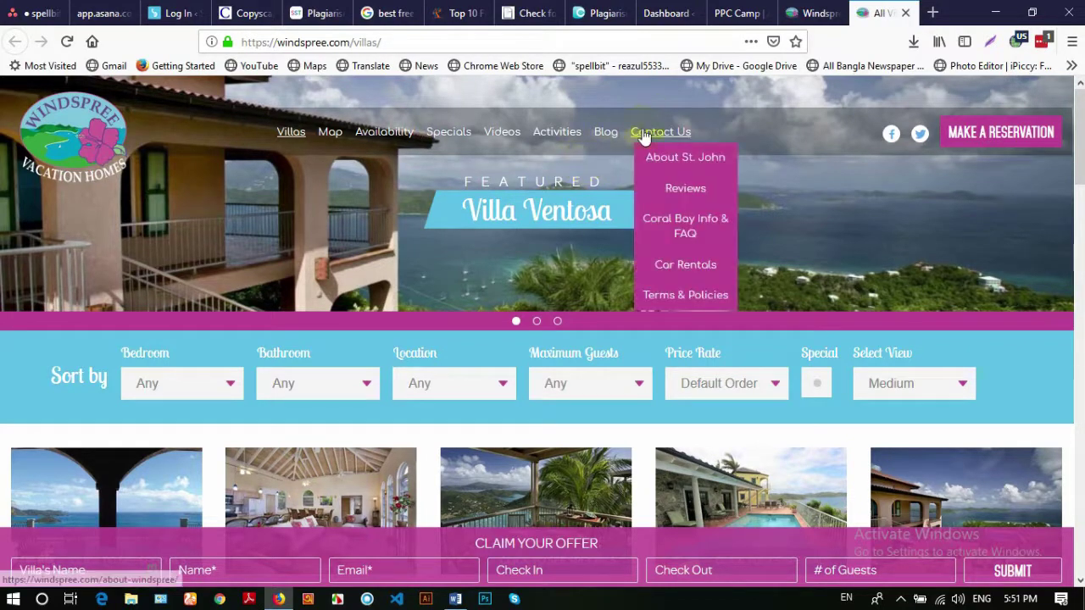
pyautogui.click(606, 136)
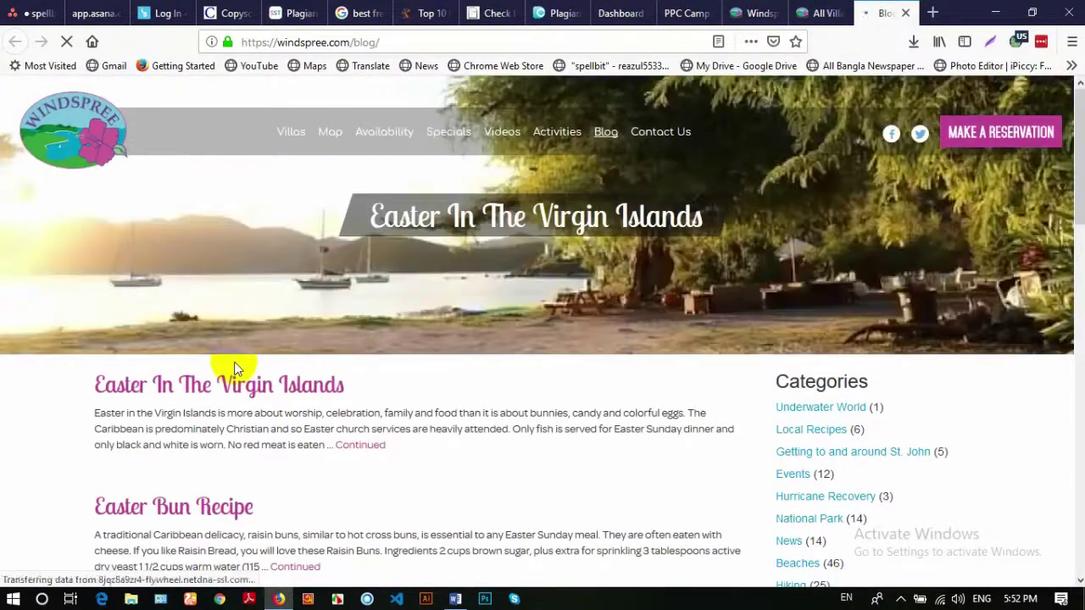
# Look through the post titles and excerpts on the first page of the Windspree blog
pyautogui.scroll(-5, 236, 360)
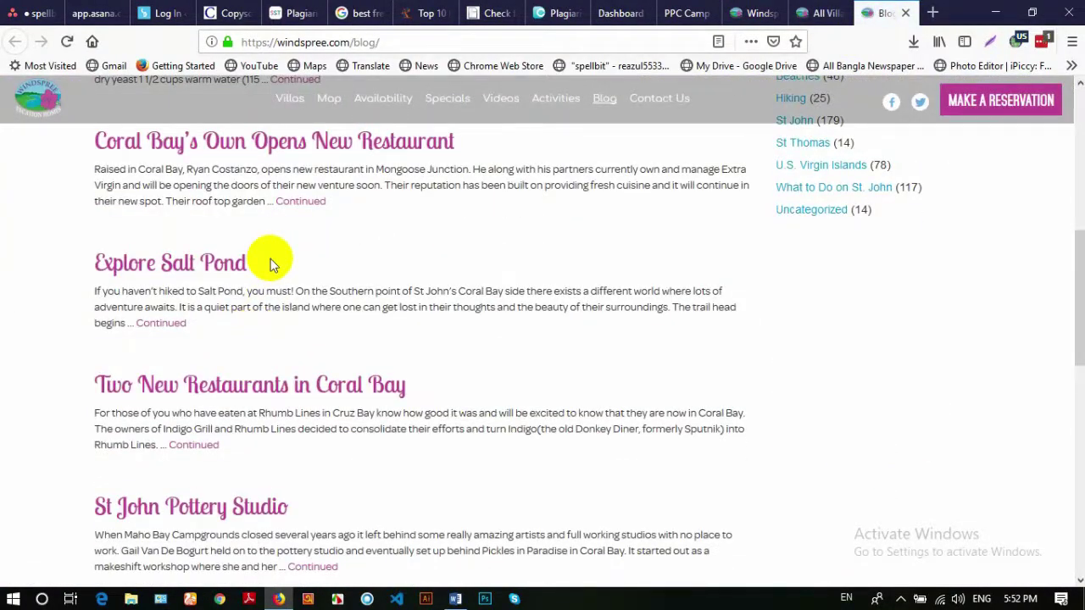
pyautogui.scroll(-4, 271, 258)
pyautogui.scroll(-4, 260, 257)
pyautogui.scroll(5, 242, 249)
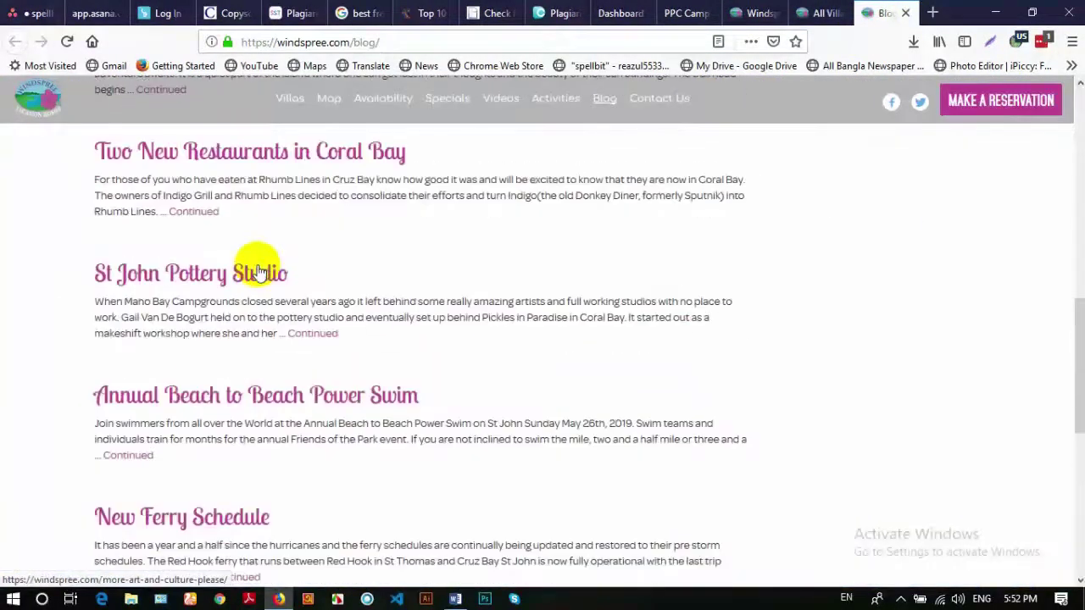
pyautogui.scroll(-4, 242, 223)
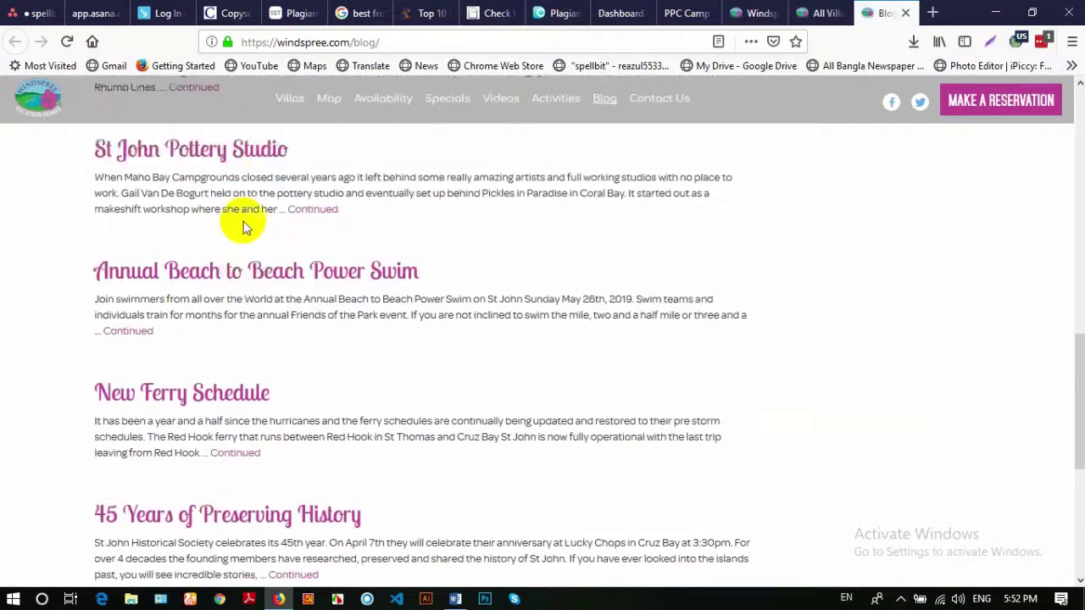
pyautogui.scroll(-2, 366, 421)
# Go to page 2 of the blog and look through its list of posts
pyautogui.click(372, 373)
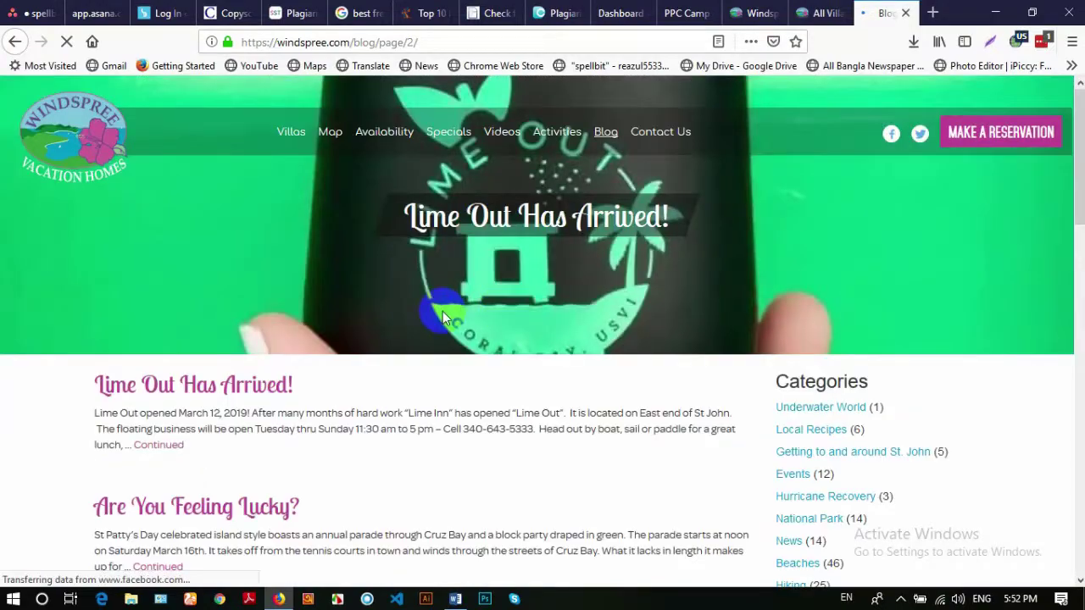
pyautogui.scroll(-3, 458, 312)
pyautogui.scroll(-8, 441, 316)
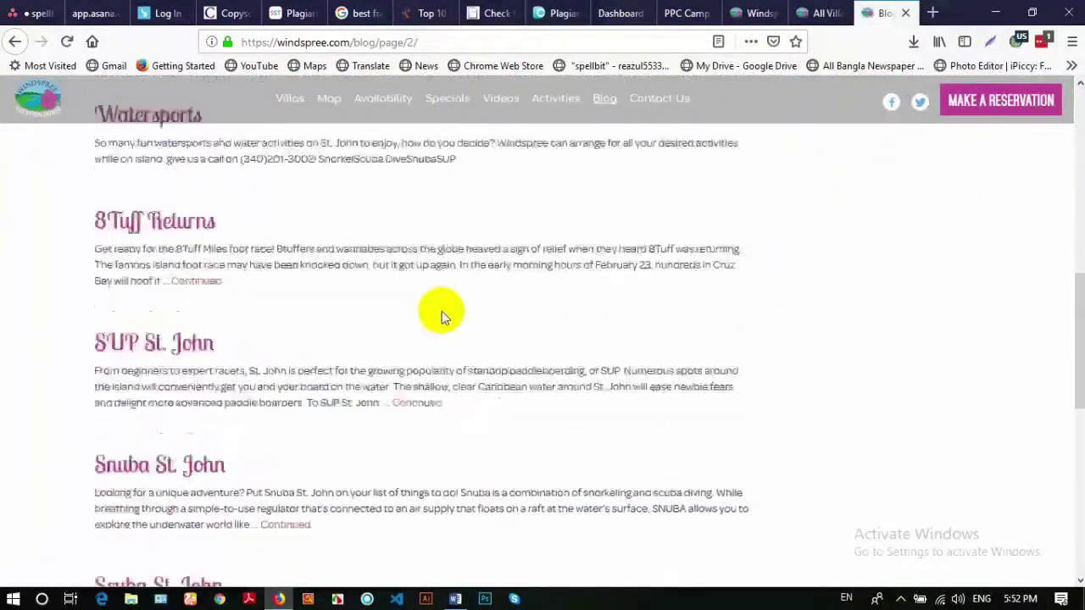
pyautogui.scroll(-1, 440, 314)
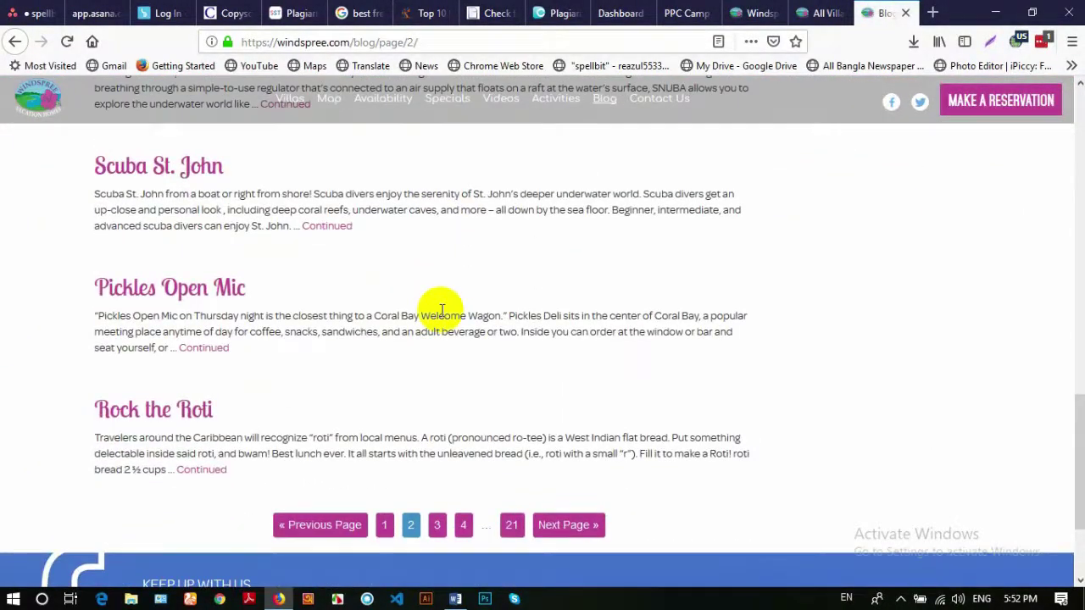
pyautogui.scroll(10, 442, 311)
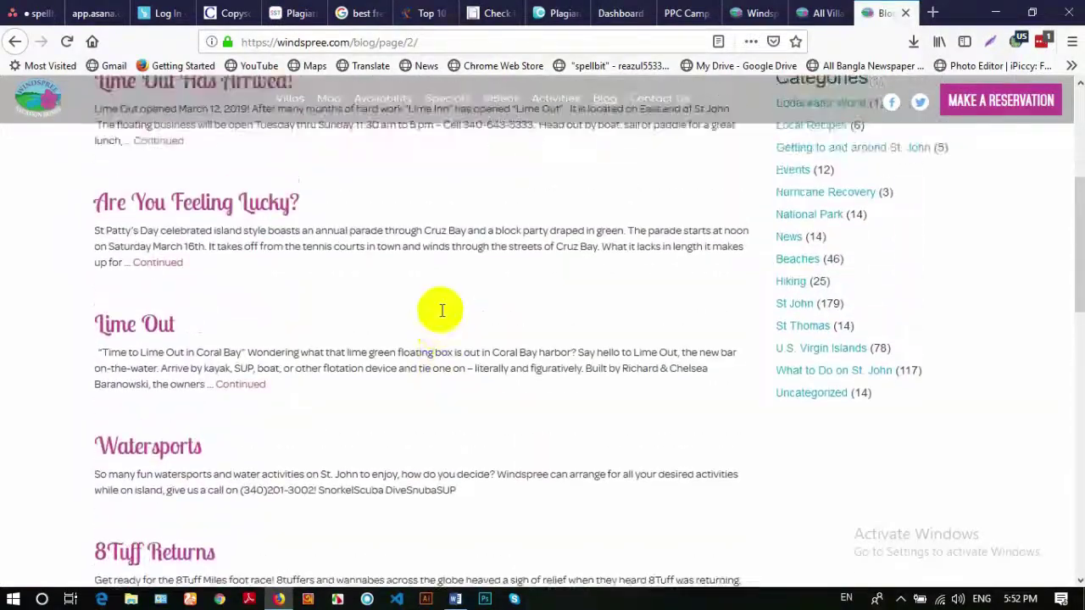
pyautogui.scroll(-10, 440, 310)
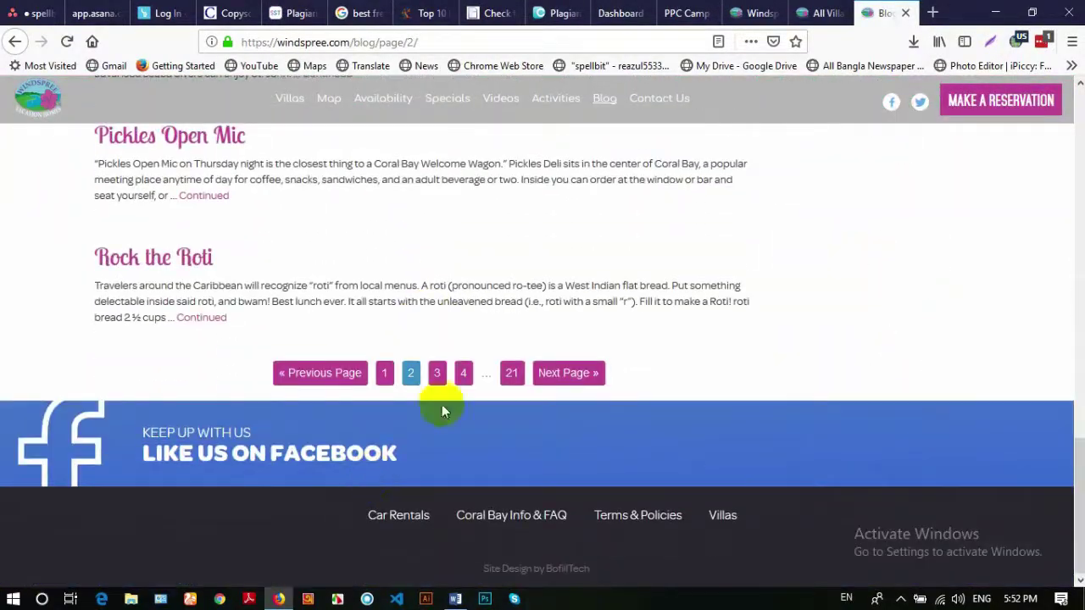
# Go to page 3 of the blog and look through its list of posts
pyautogui.click(435, 374)
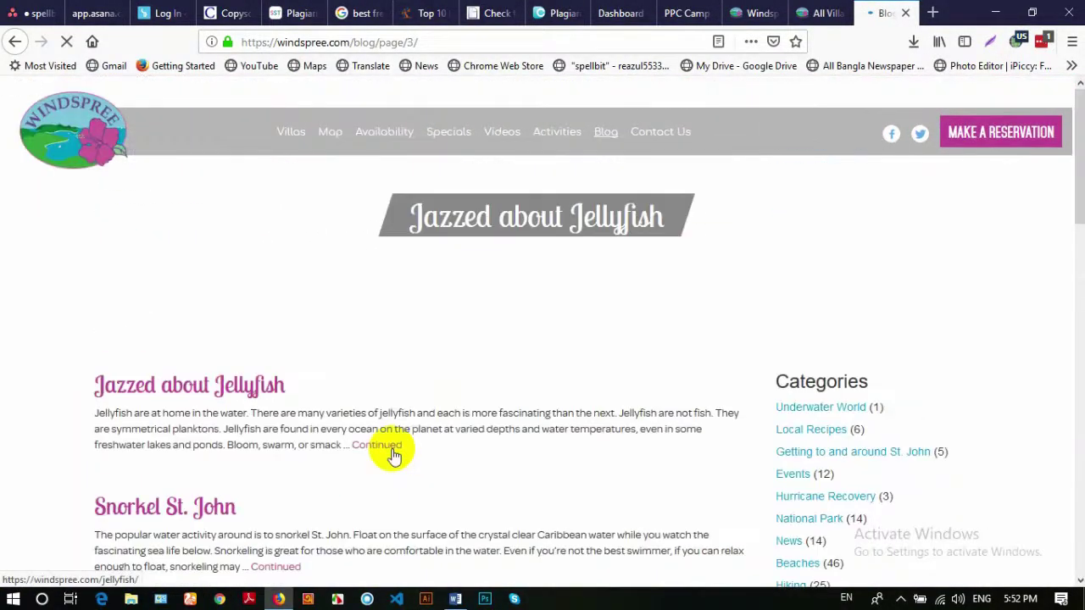
pyautogui.scroll(-3, 392, 354)
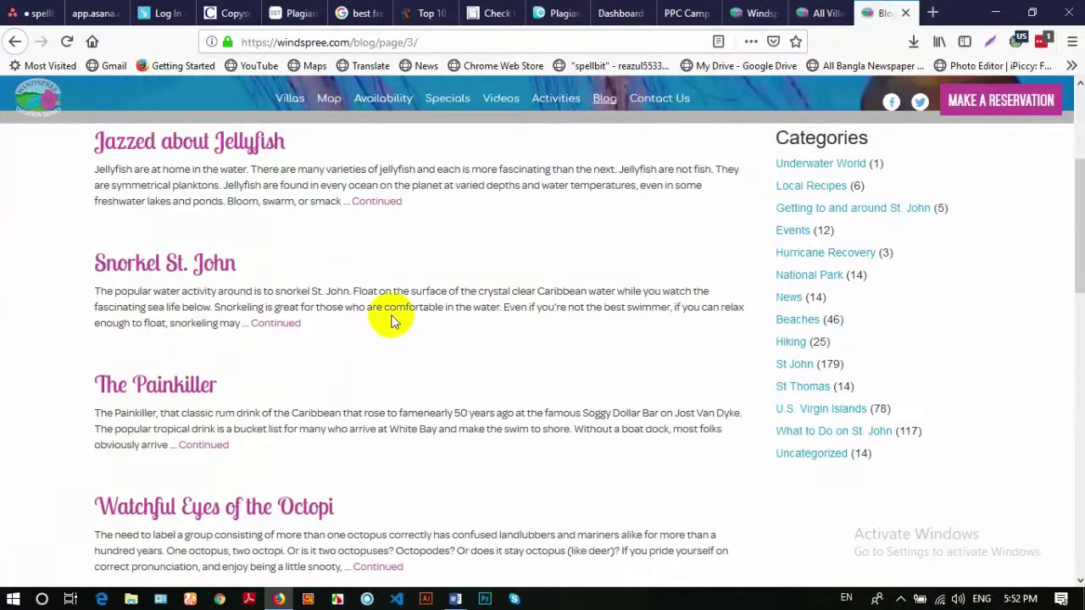
pyautogui.scroll(-6, 392, 320)
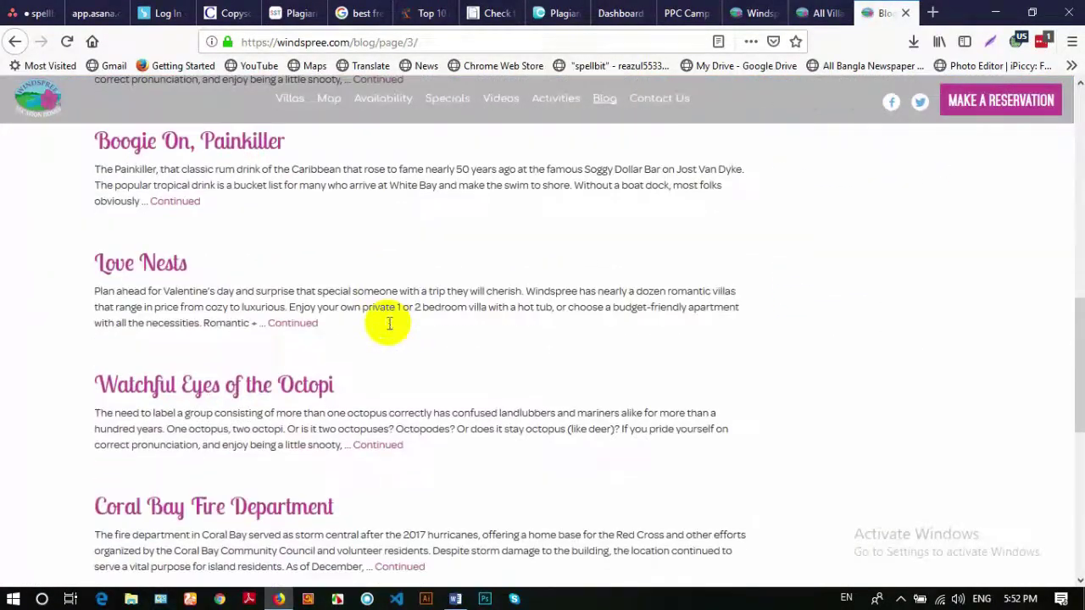
pyautogui.scroll(-6, 389, 323)
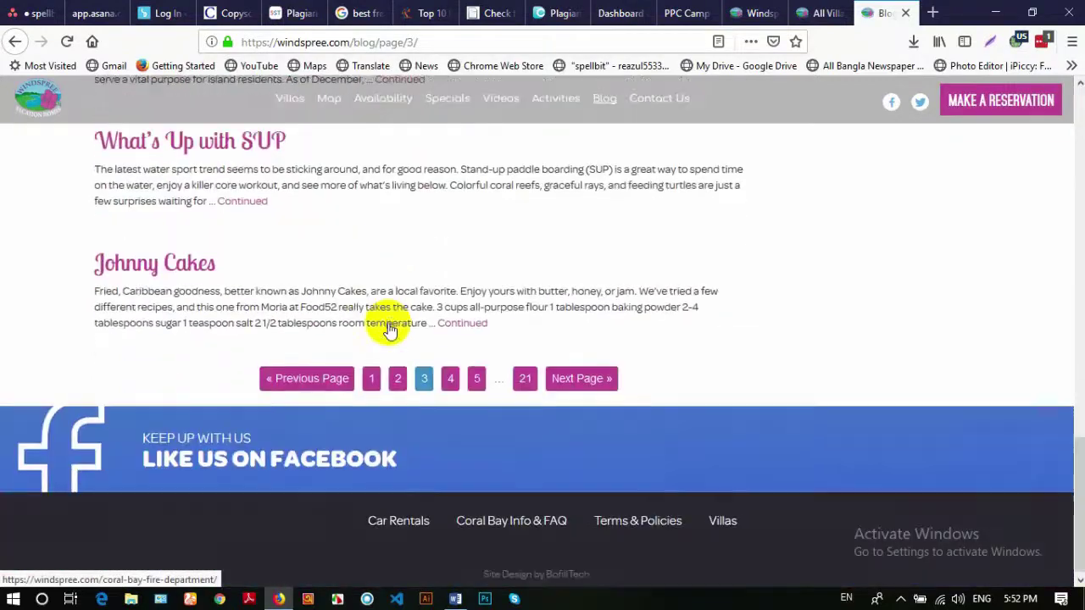
pyautogui.scroll(6, 388, 323)
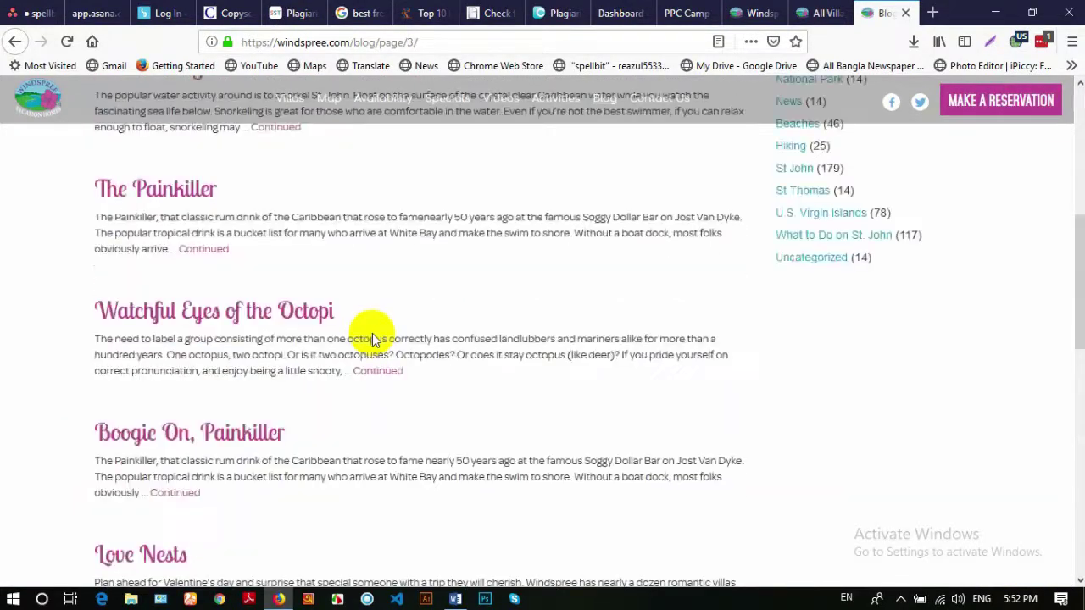
pyautogui.scroll(3, 364, 344)
pyautogui.scroll(-8, 363, 340)
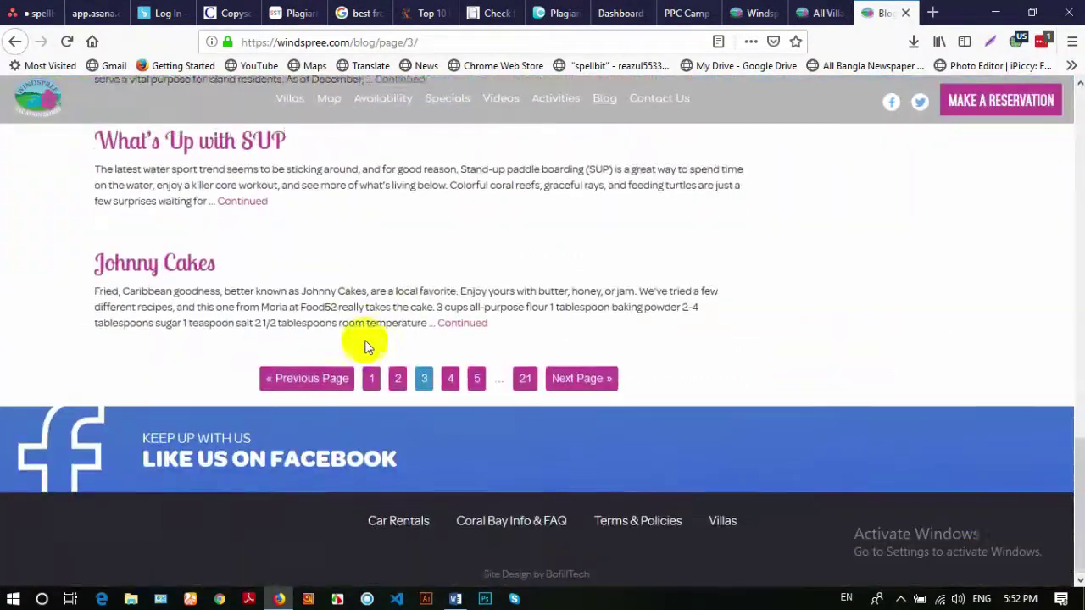
# Go to page 4 of the Windspree blog and look through its list of posts
pyautogui.click(450, 373)
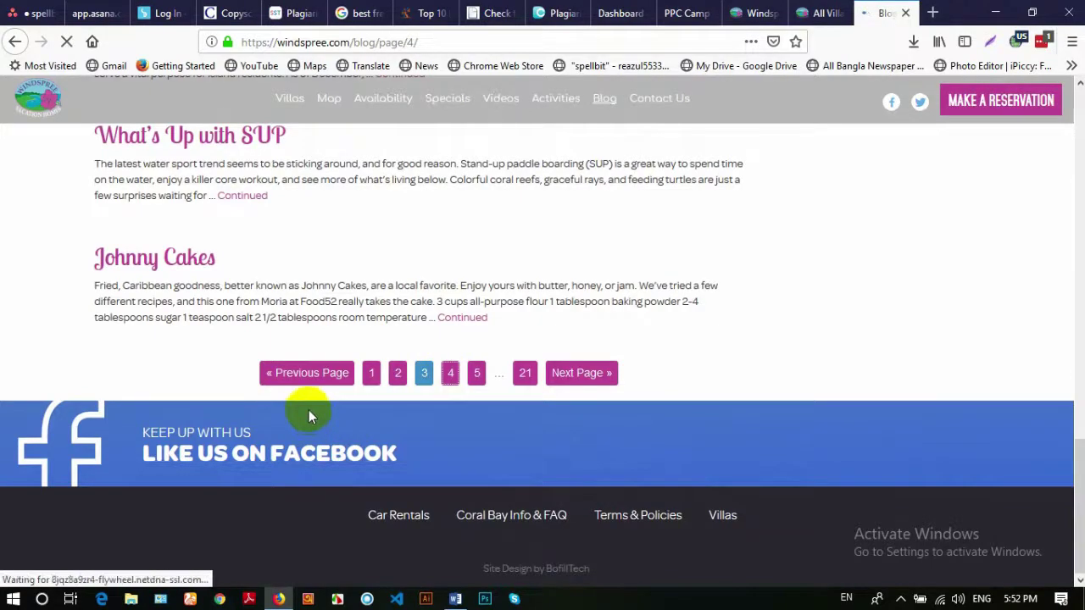
pyautogui.scroll(-4, 350, 329)
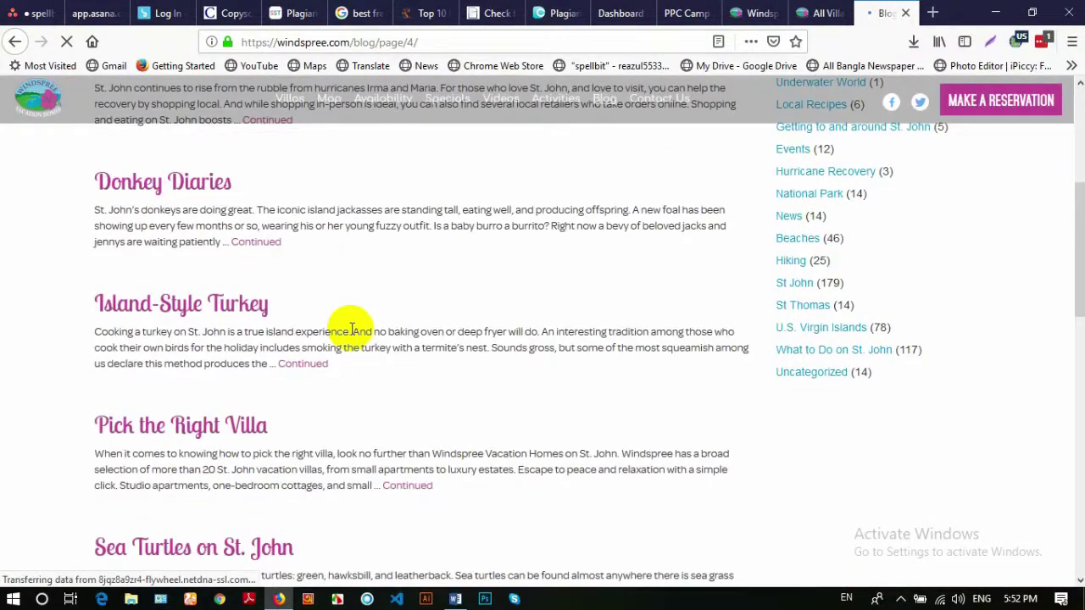
pyautogui.scroll(-4, 352, 329)
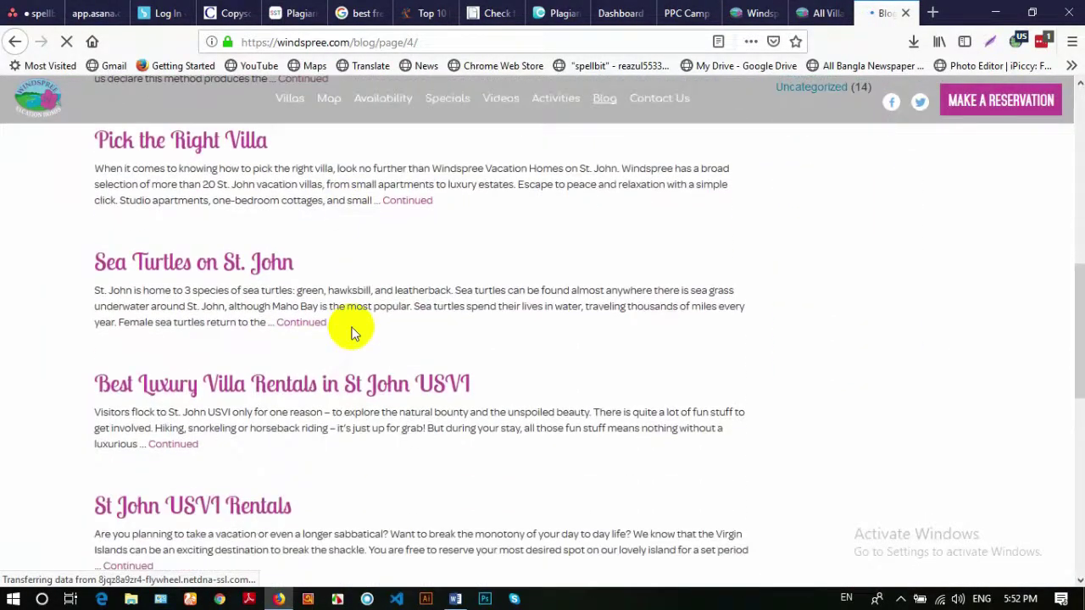
# Open the posts "Best Luxury Villa Rentals in St John USVI", "St John USVI Rentals" and "Where To Stay In St John USVI" in separate tabs
pyautogui.middleClick(297, 345)
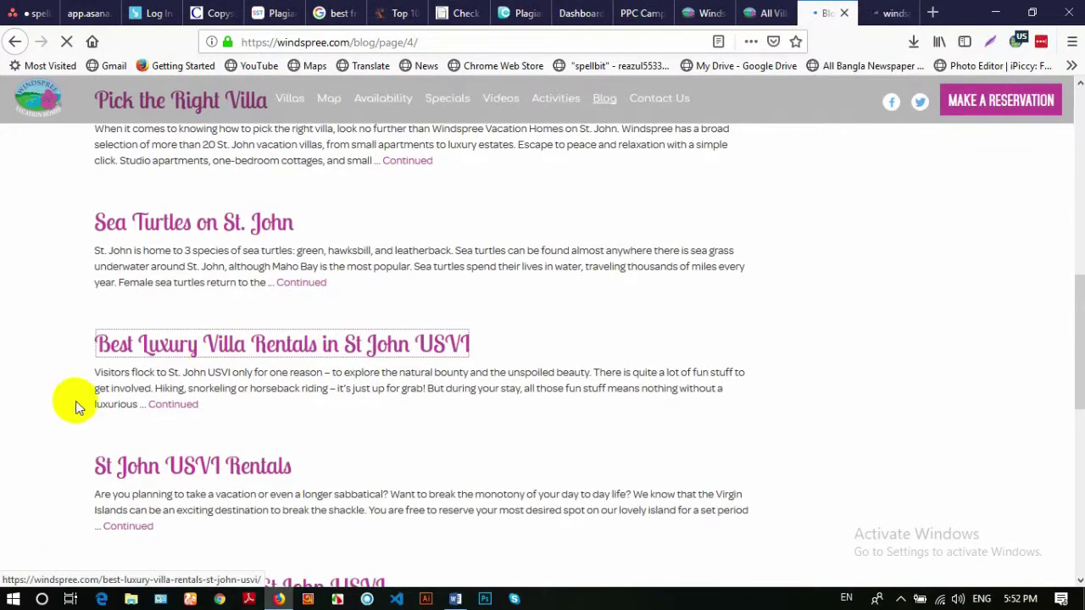
pyautogui.scroll(-2, 218, 360)
pyautogui.middleClick(179, 316)
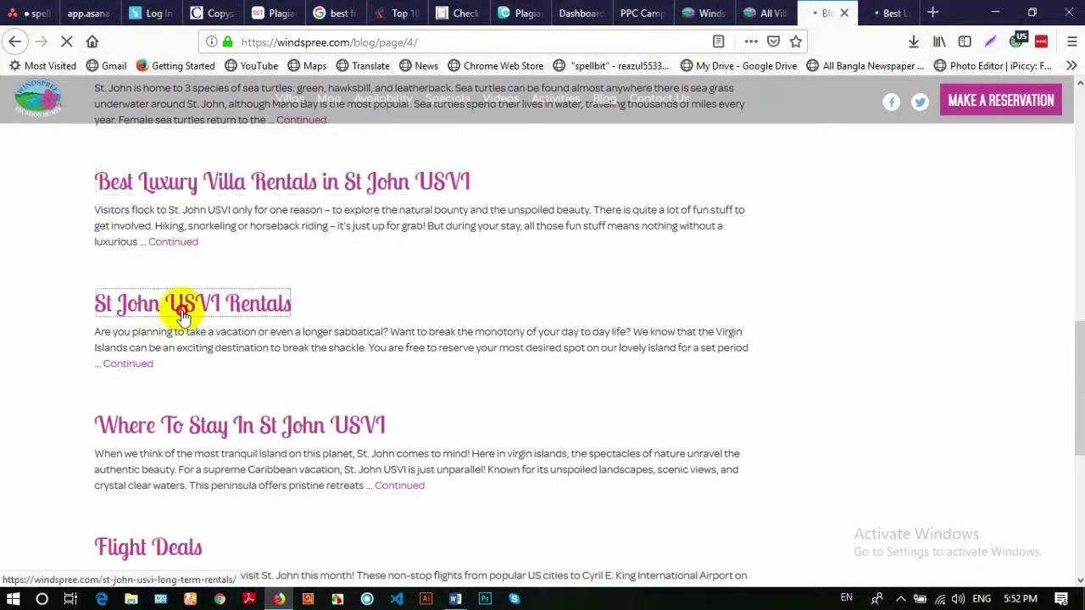
pyautogui.middleClick(208, 436)
# Go to page 5 of the blog and look at its first posts
pyautogui.scroll(-5, 54, 412)
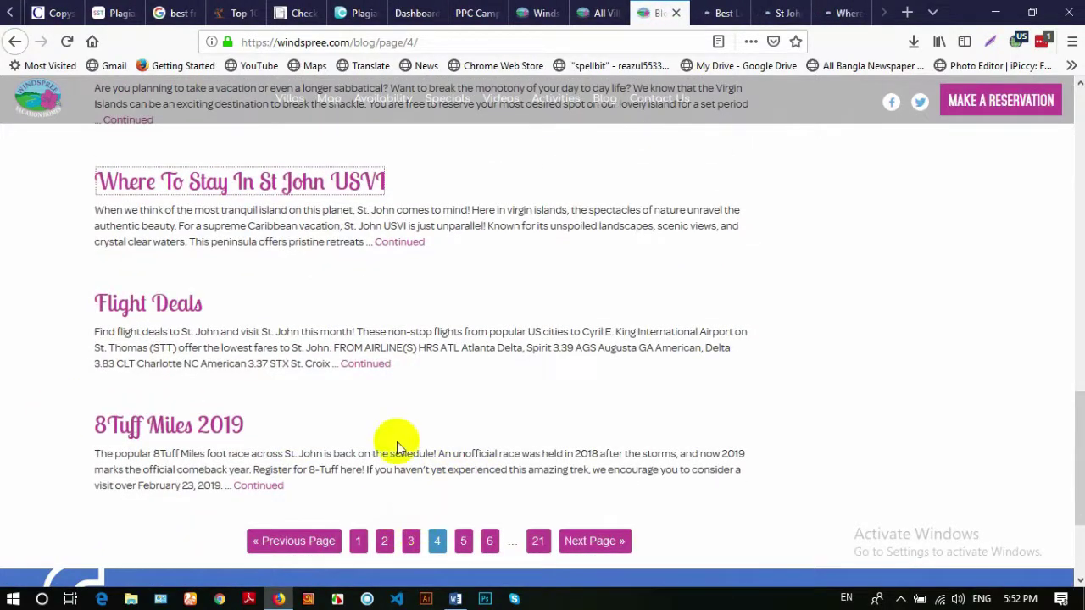
pyautogui.click(464, 542)
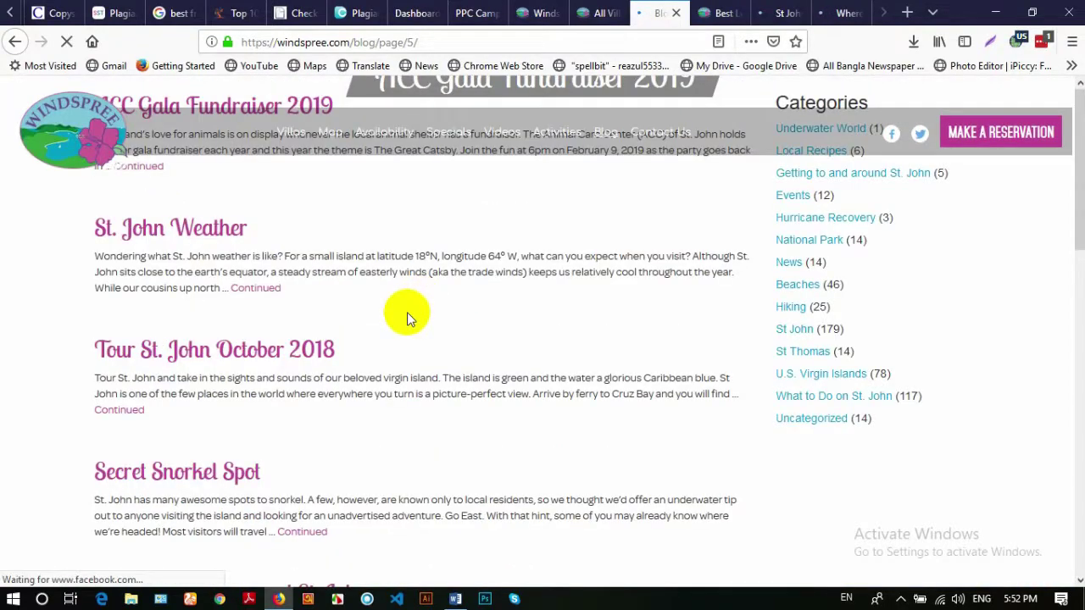
# View the "Best Luxury Villa Rentals in St John USVI" post and highlight parts of its opening paragraph and title
pyautogui.click(716, 13)
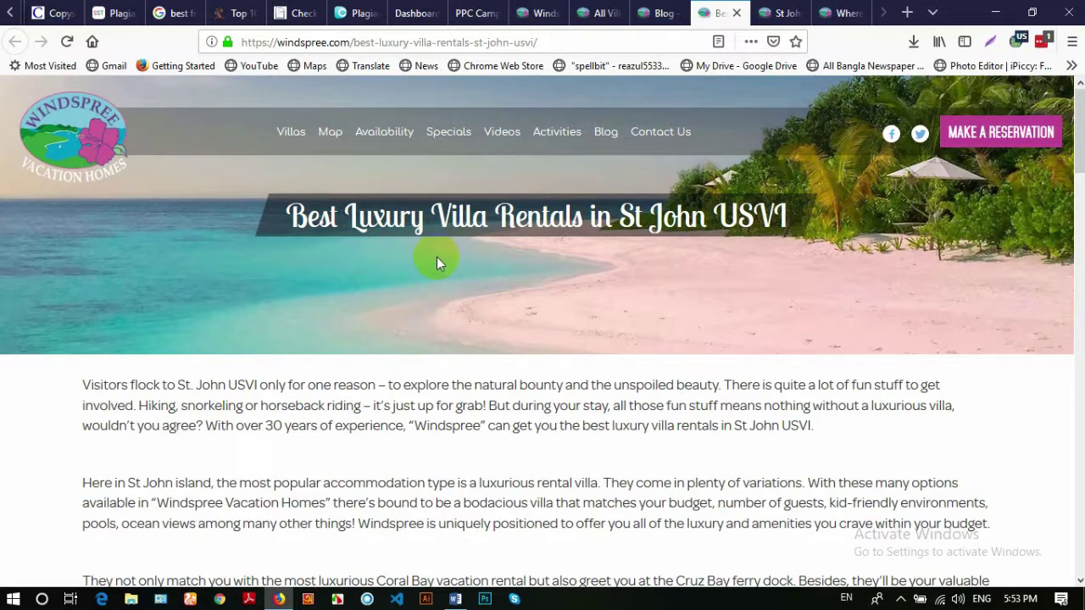
pyautogui.scroll(-3, 362, 258)
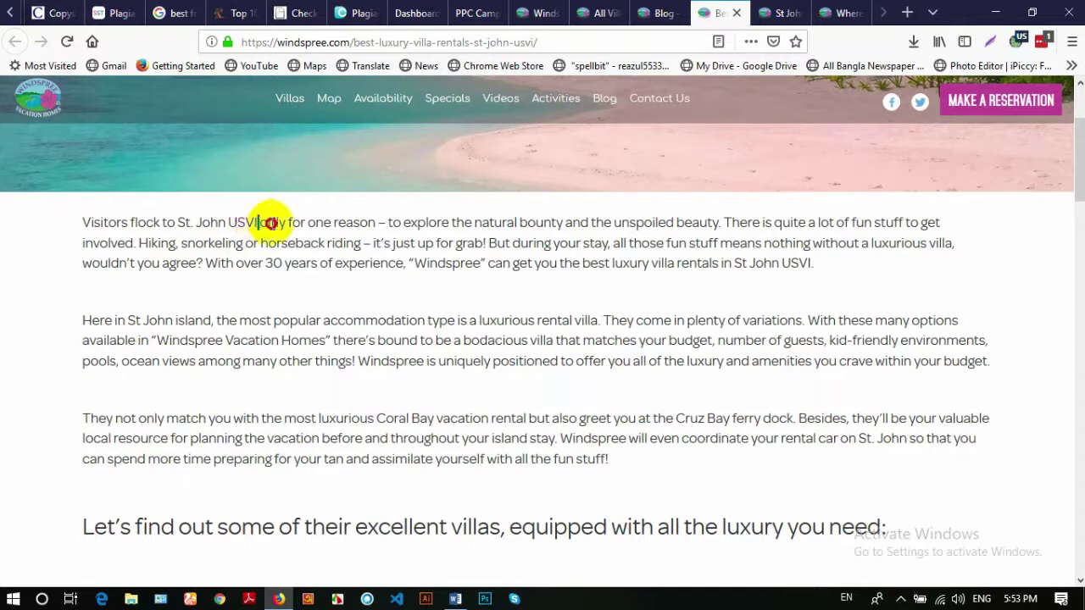
pyautogui.moveTo(258, 222); pyautogui.dragTo(310, 243)
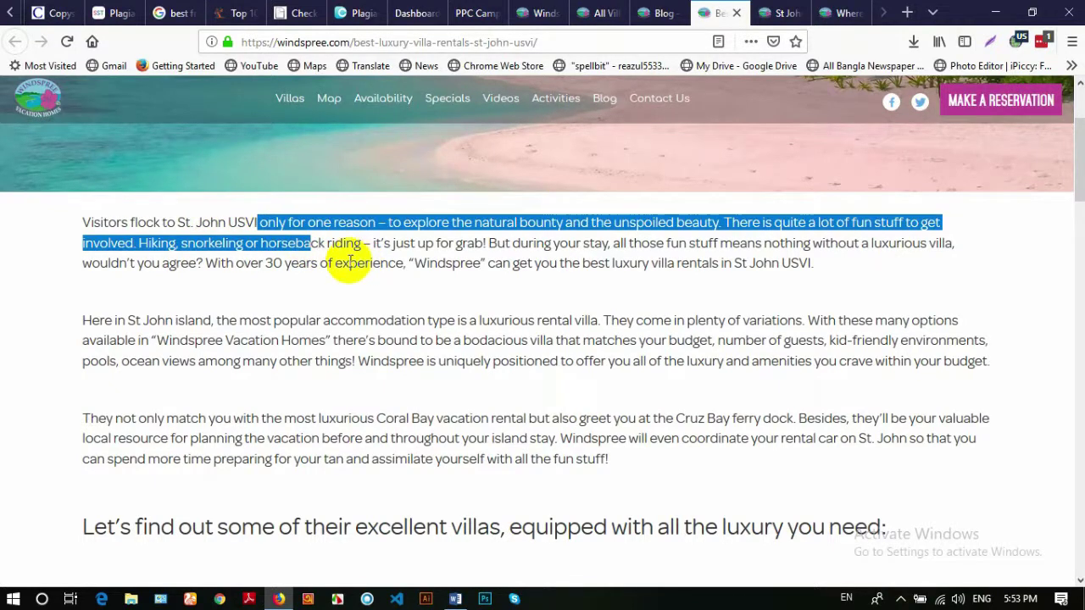
pyautogui.scroll(3, 346, 264)
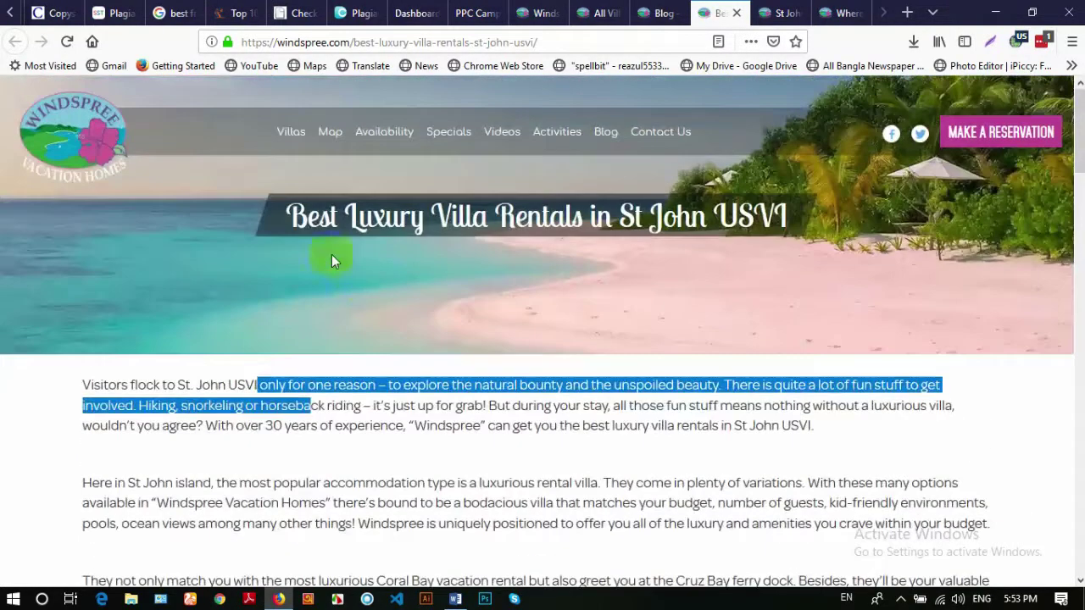
pyautogui.moveTo(357, 218); pyautogui.dragTo(431, 237)
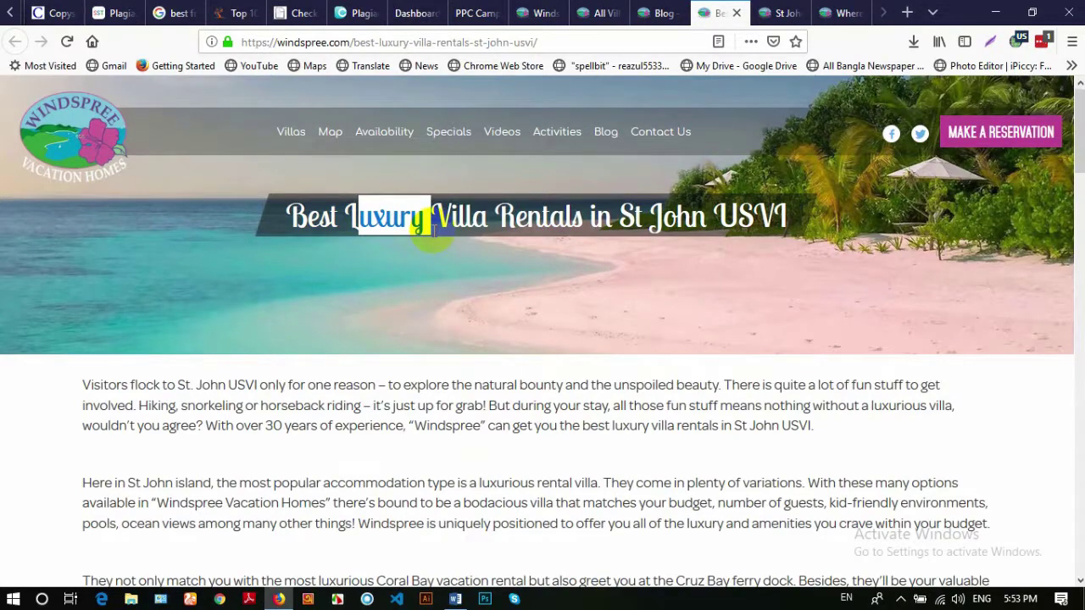
# Look through the article's Villa Madeline and Skyridge sections and return to its beginning
pyautogui.scroll(-5, 412, 227)
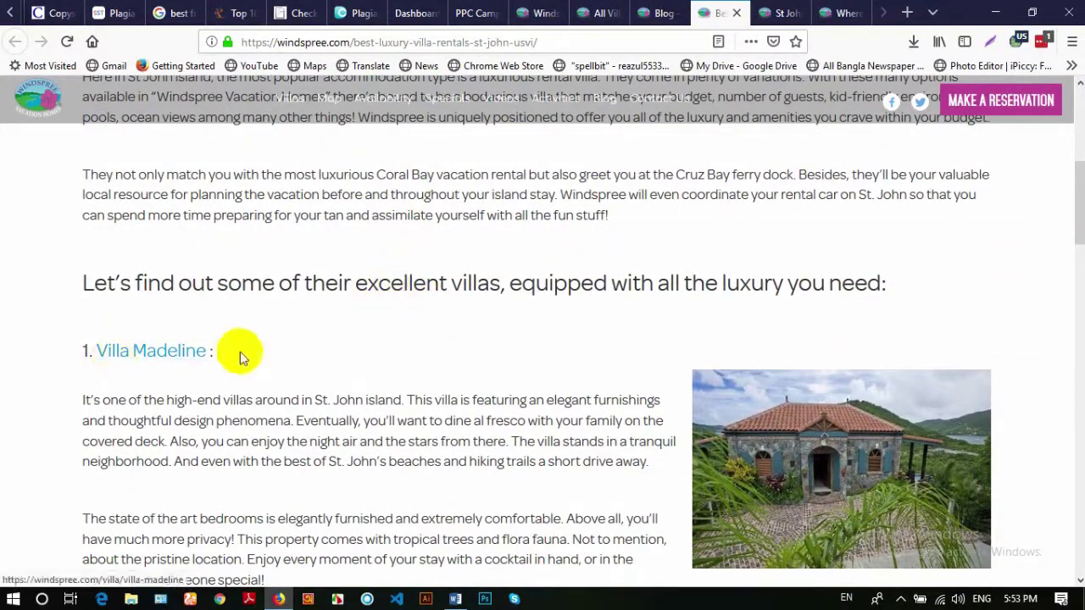
pyautogui.scroll(-1, 660, 343)
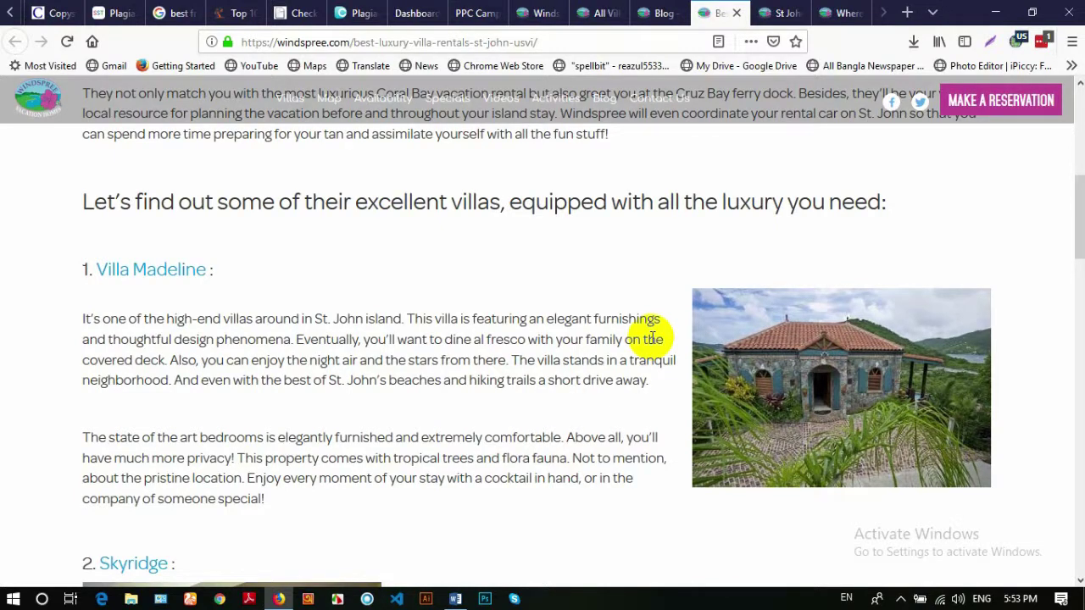
pyautogui.scroll(-3, 651, 337)
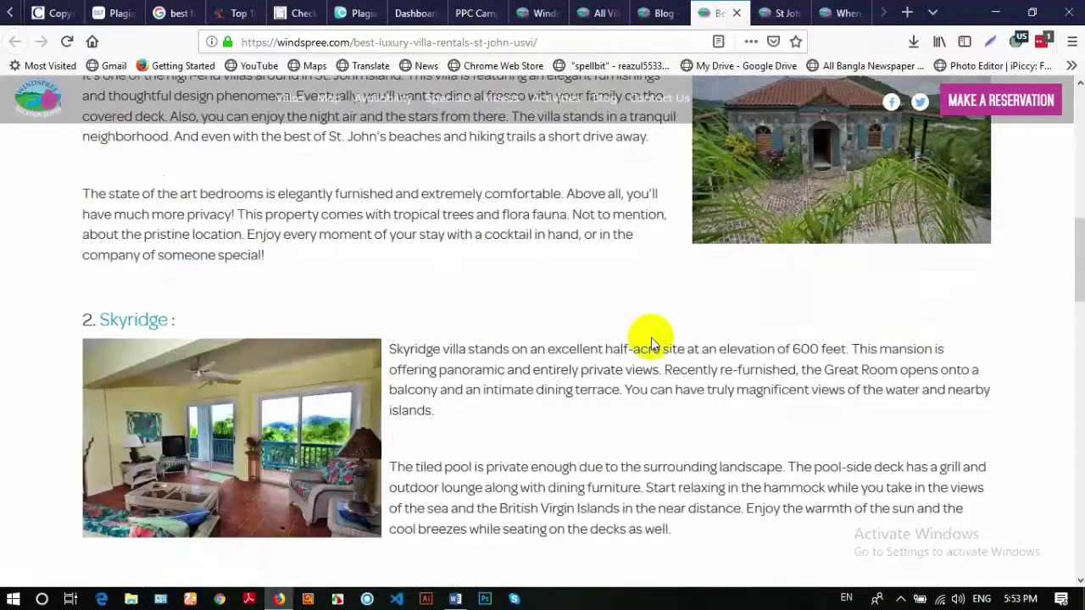
pyautogui.scroll(2, 474, 342)
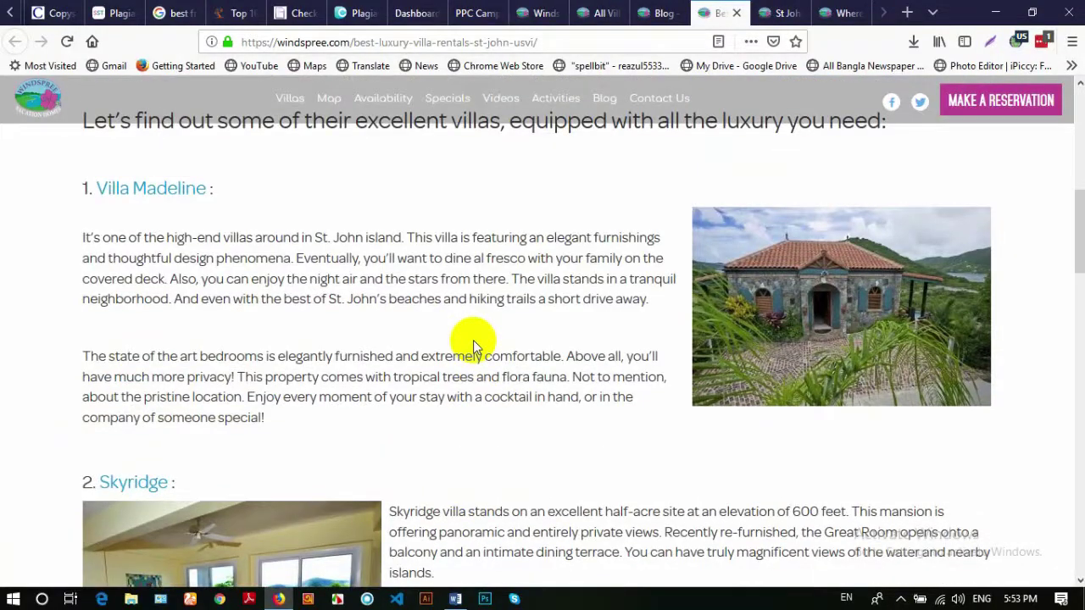
pyautogui.scroll(2, 475, 343)
pyautogui.scroll(5, 475, 340)
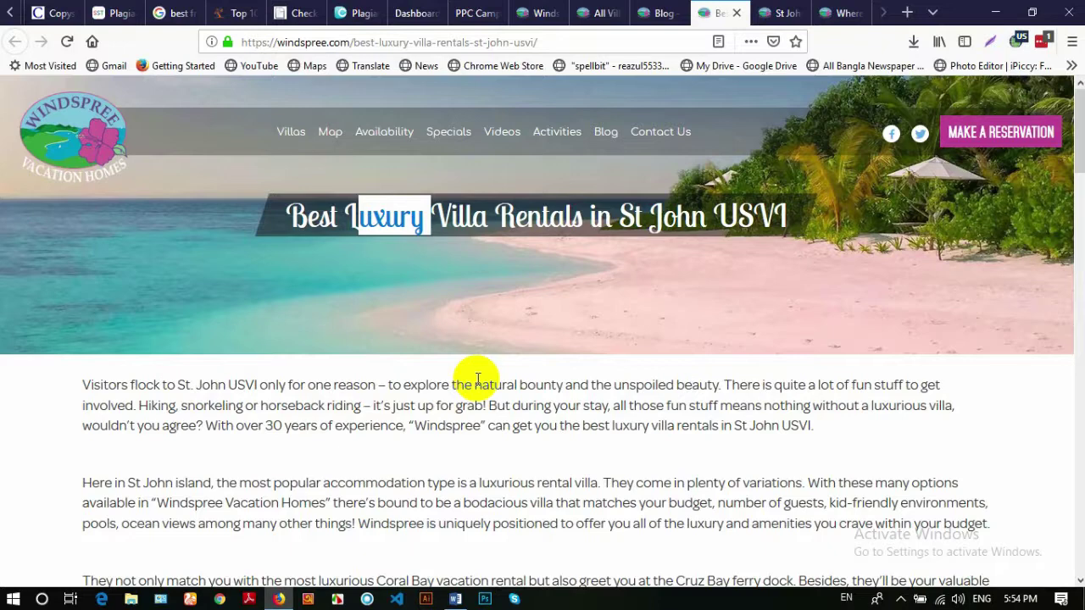
# Highlight the article's full title and skim the whole text down to the review form and back
pyautogui.click(510, 388)
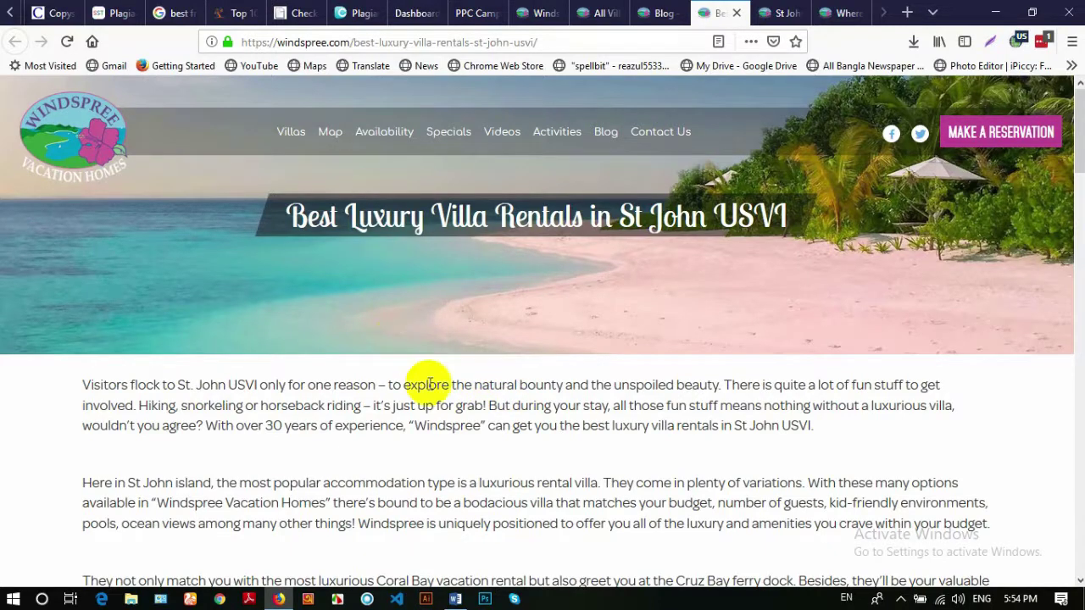
pyautogui.moveTo(288, 214); pyautogui.dragTo(802, 208)
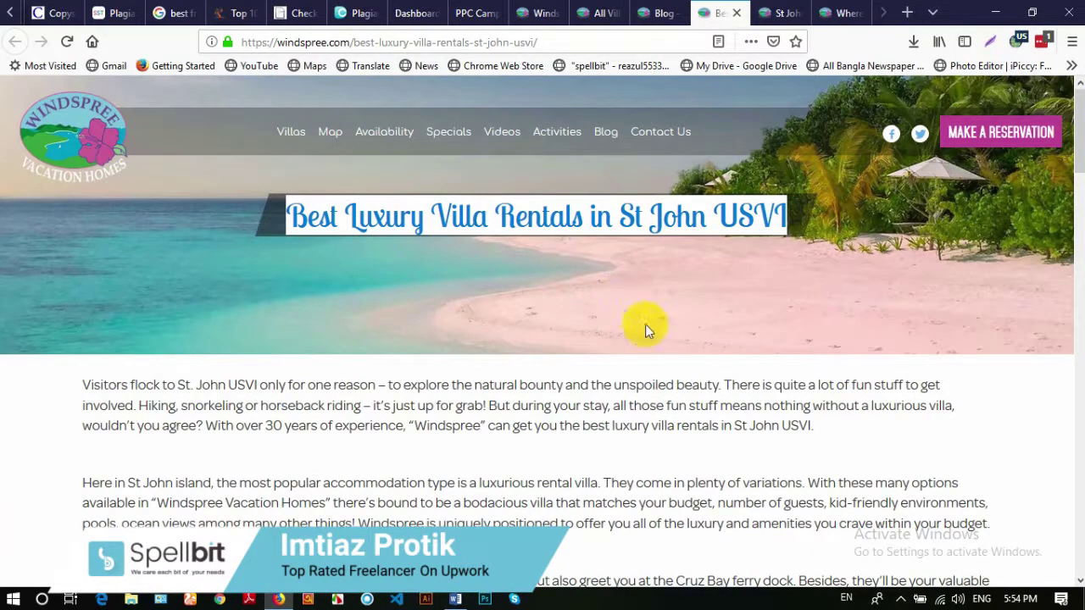
pyautogui.scroll(-2, 637, 396)
pyautogui.scroll(-15, 631, 390)
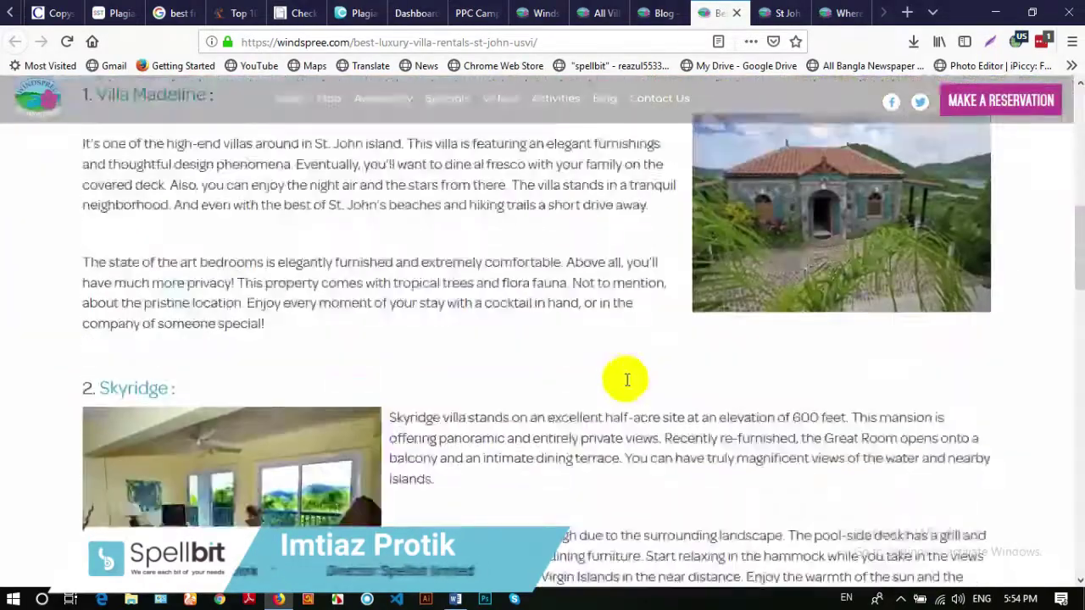
pyautogui.scroll(-3, 619, 376)
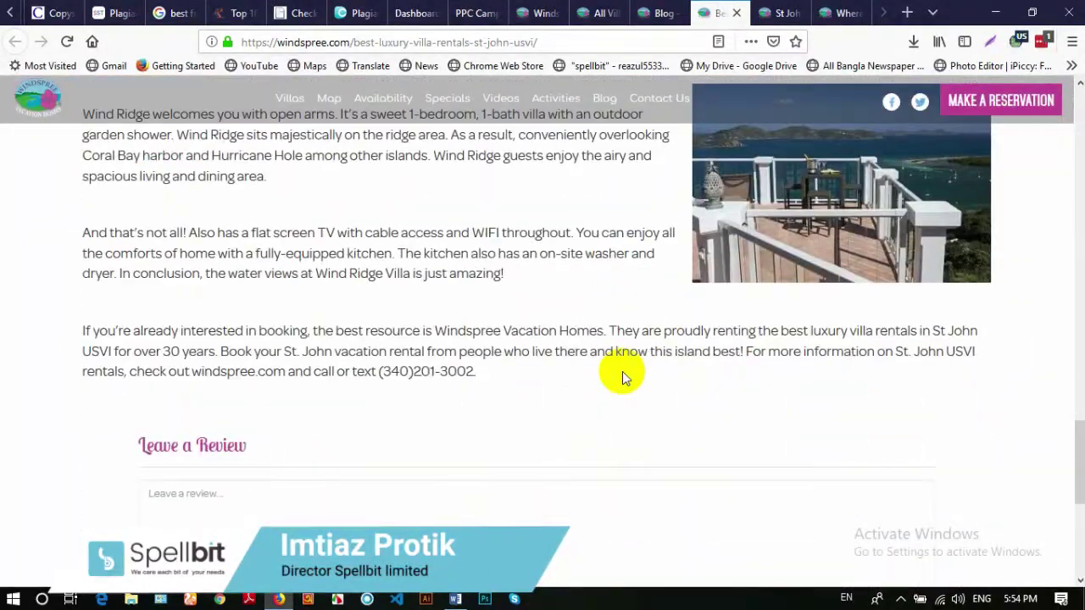
pyautogui.scroll(14, 614, 376)
pyautogui.scroll(5, 605, 373)
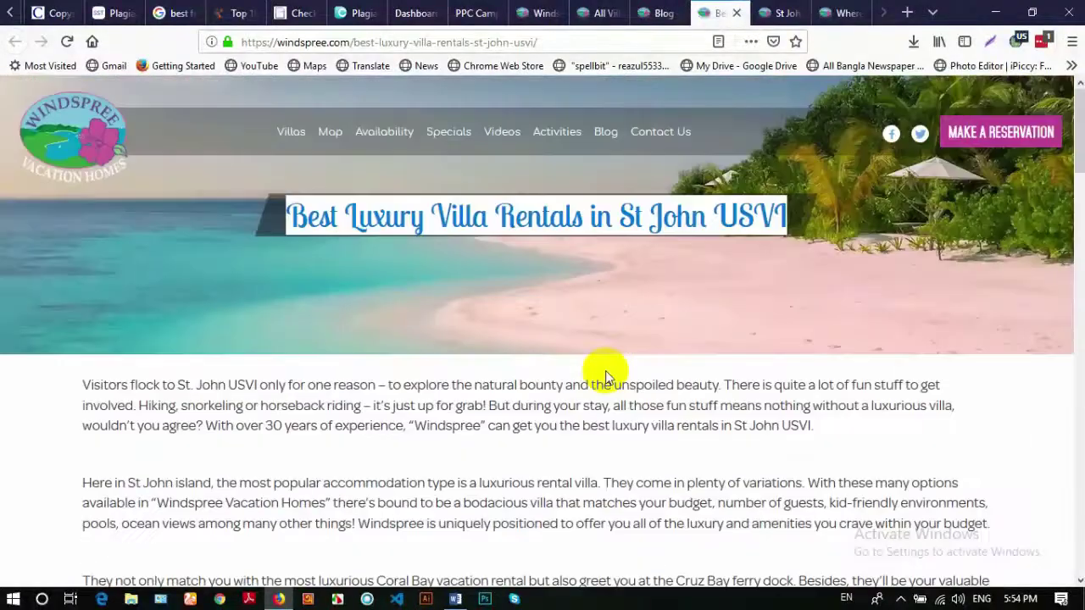
# Examine the article's structure again, from the introduction through the Villa Madeline and Island Breeze sections
pyautogui.scroll(-3, 606, 373)
pyautogui.scroll(-3, 606, 377)
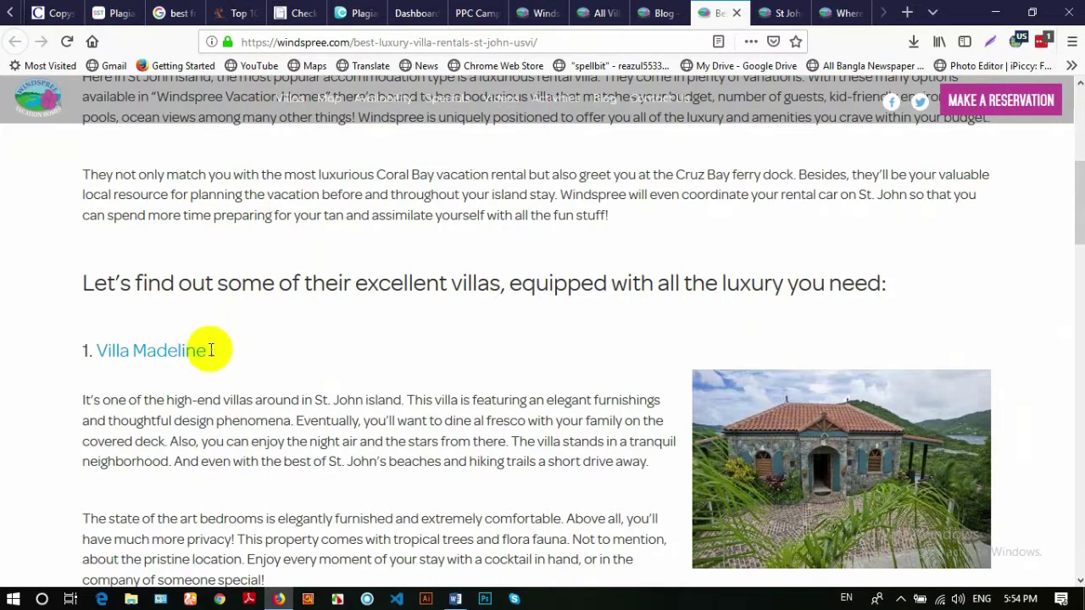
pyautogui.scroll(-3, 210, 344)
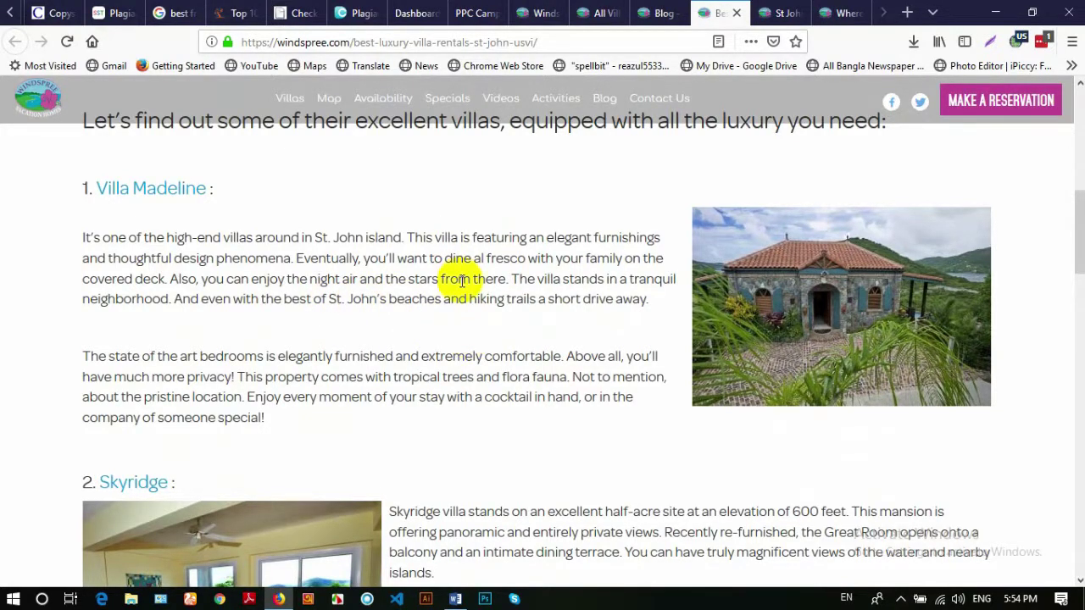
pyautogui.scroll(5, 462, 281)
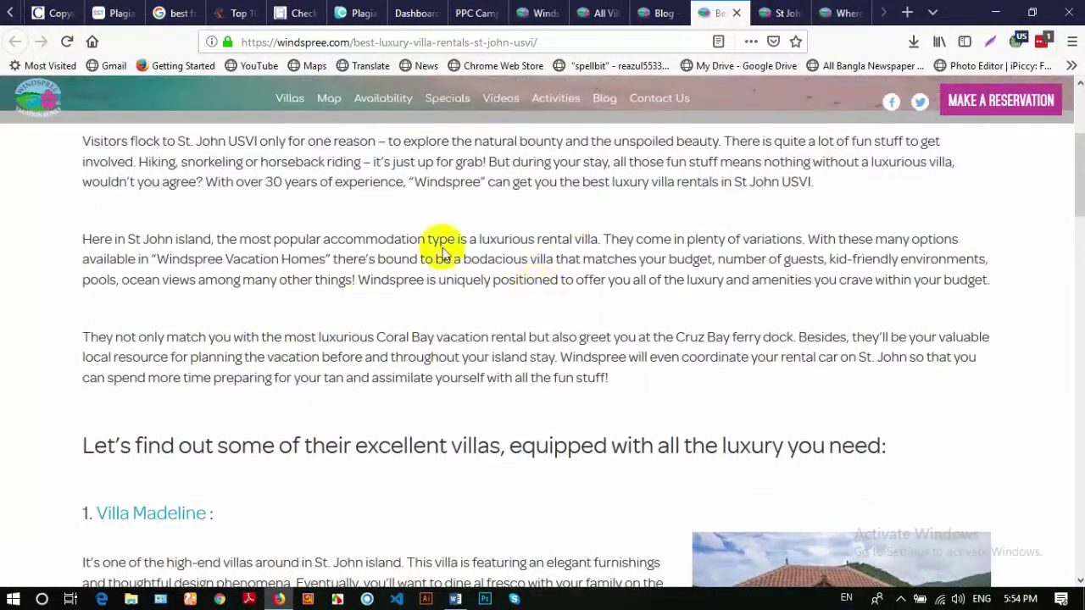
pyautogui.scroll(-13, 491, 254)
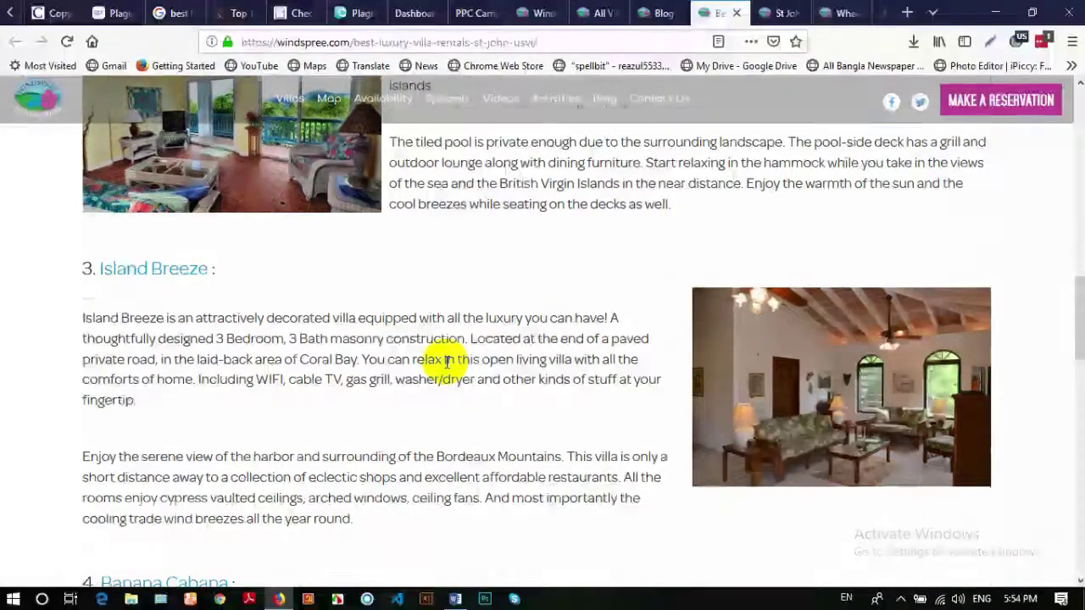
pyautogui.scroll(15, 435, 359)
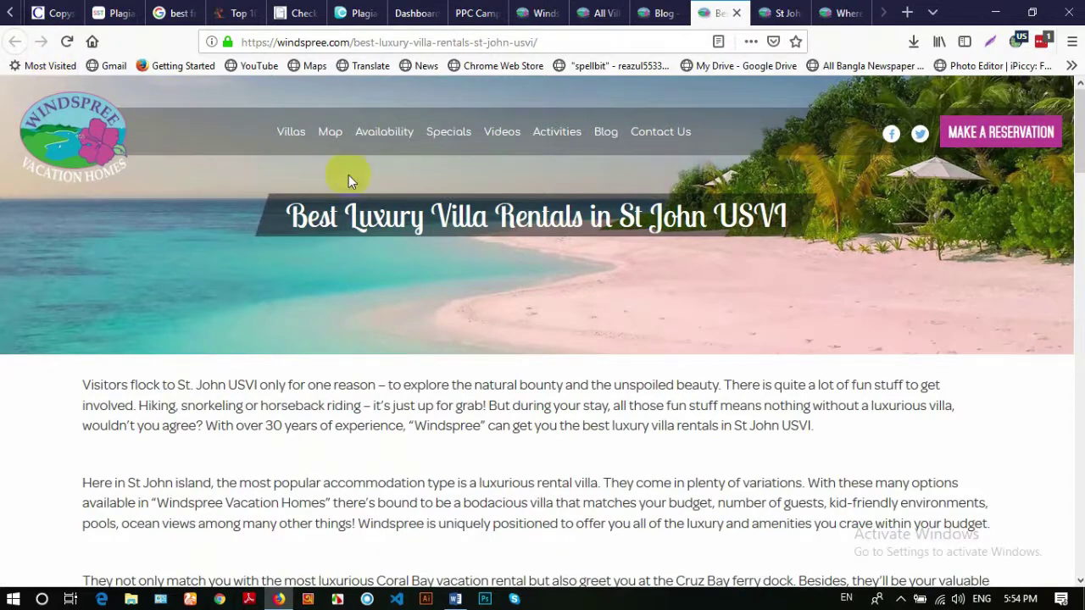
# Highlight the article's introduction from "Visitors flock" into the second paragraph and view the text below it
pyautogui.click(703, 181)
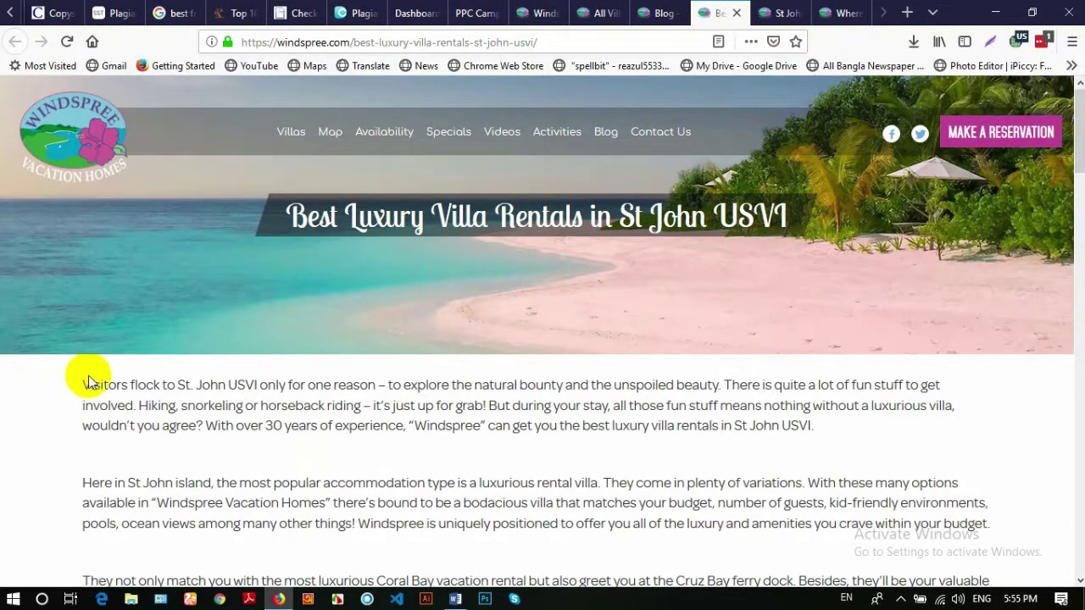
pyautogui.moveTo(83, 386); pyautogui.dragTo(284, 482)
pyautogui.scroll(-3, 356, 464)
pyautogui.scroll(-4, 356, 464)
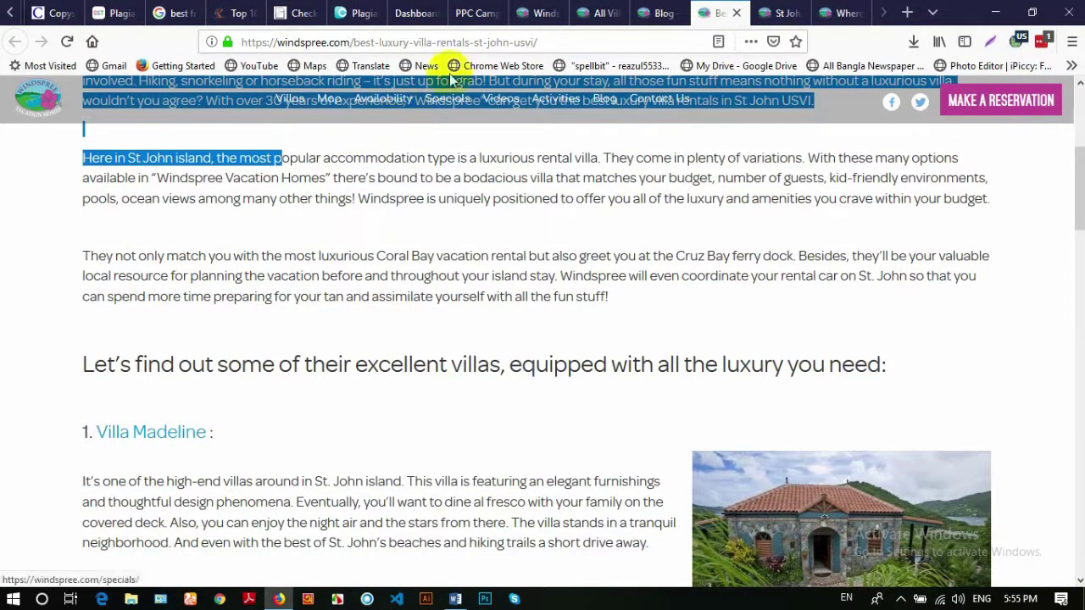
# Look at the plagiarismchecker.com page and the "St John USVI Rentals" post, and return to the luxury villa article
pyautogui.click(285, 15)
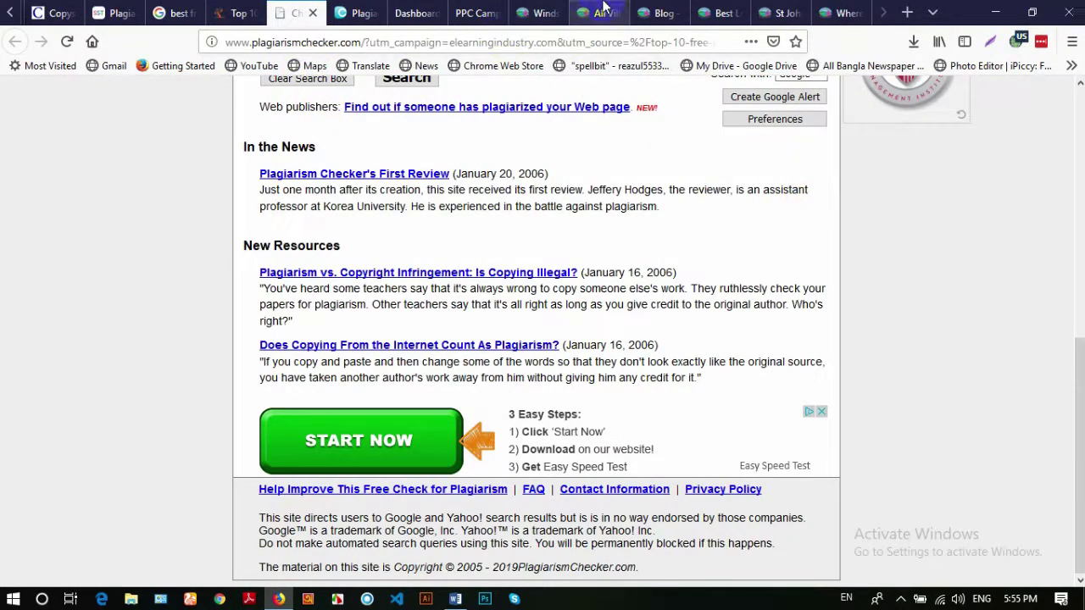
pyautogui.click(768, 20)
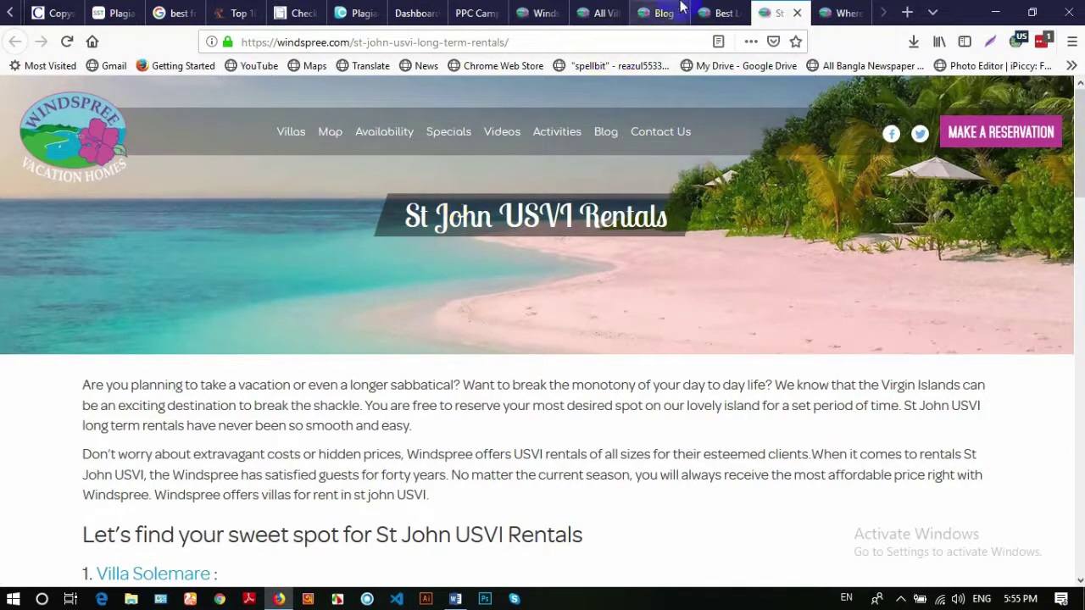
pyautogui.click(712, 14)
# Copy the article's full title, "Best Luxury Villa Rentals in St John USVI"
pyautogui.scroll(4, 551, 223)
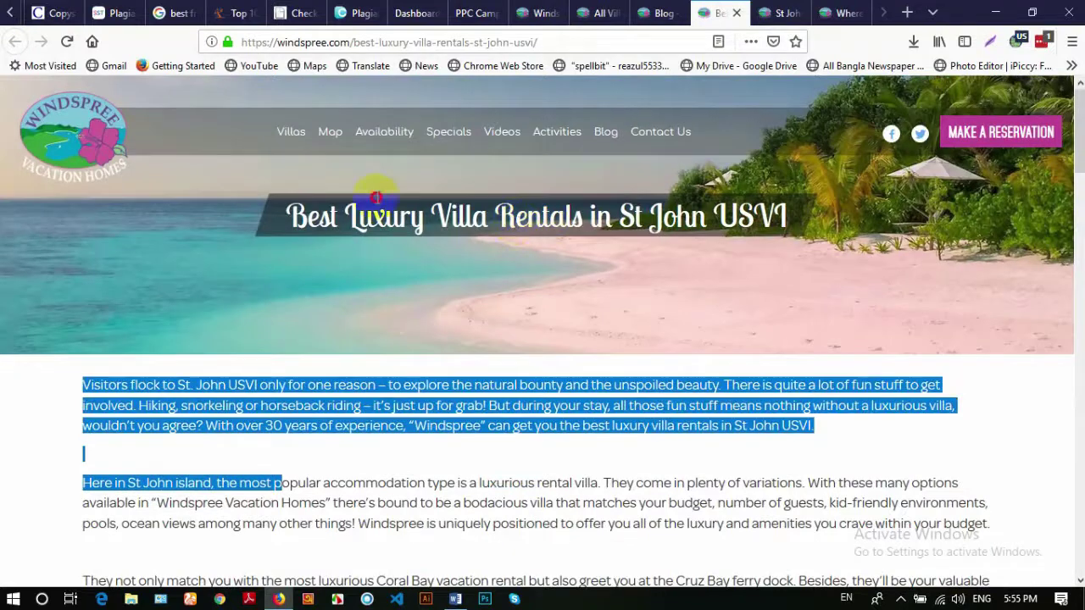
pyautogui.click(375, 198)
pyautogui.moveTo(288, 214); pyautogui.dragTo(798, 205)
pyautogui.hotkey('ctrl', 'c')
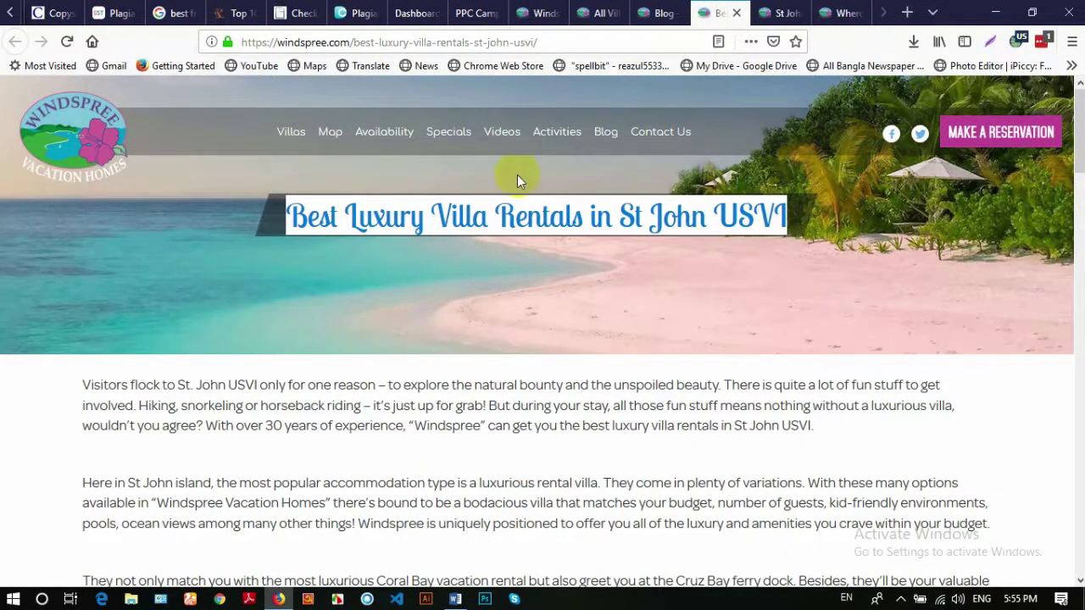
# Close the "St John USVI Rentals" and "Where To Stay In St John USVI" tabs and return to the luxury villa article
pyautogui.click(782, 15)
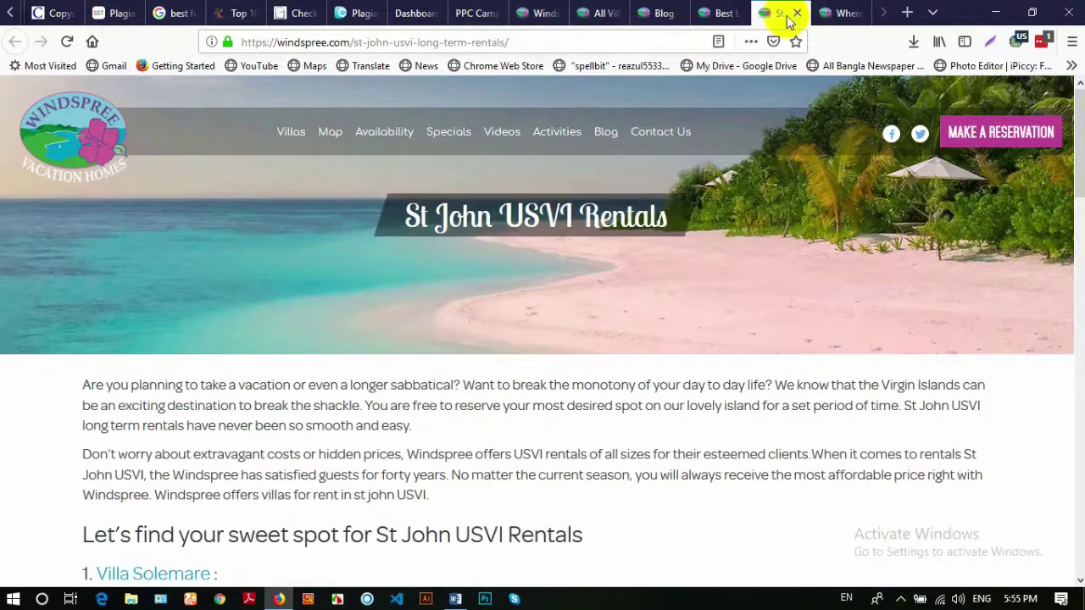
pyautogui.click(796, 14)
pyautogui.click(796, 14)
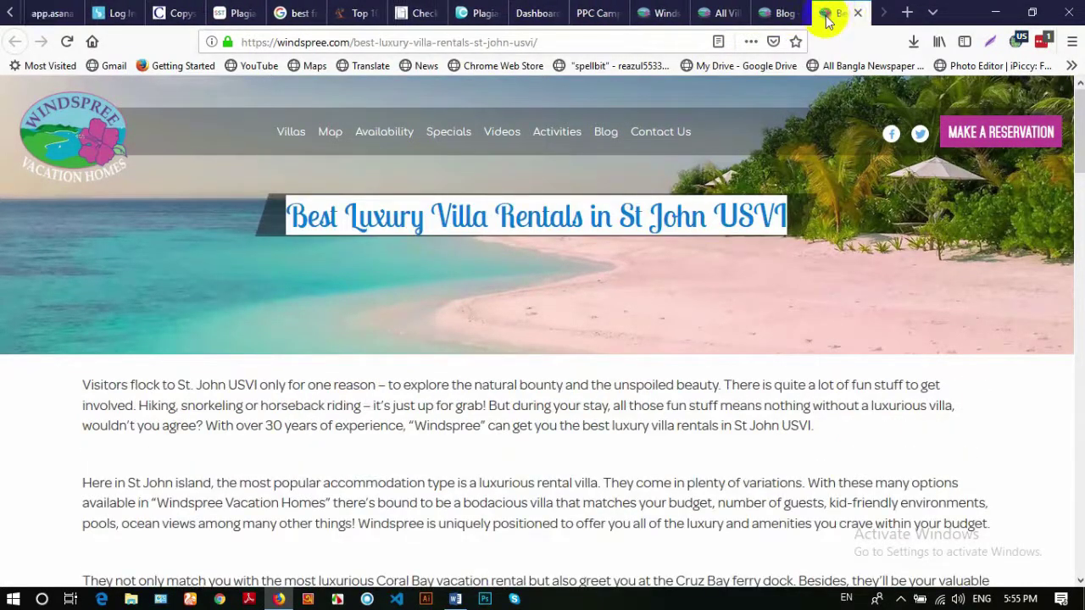
# Search Google in a new tab for the copied title "Best Luxury Villa Rentals in St John USVI"
pyautogui.click(907, 16)
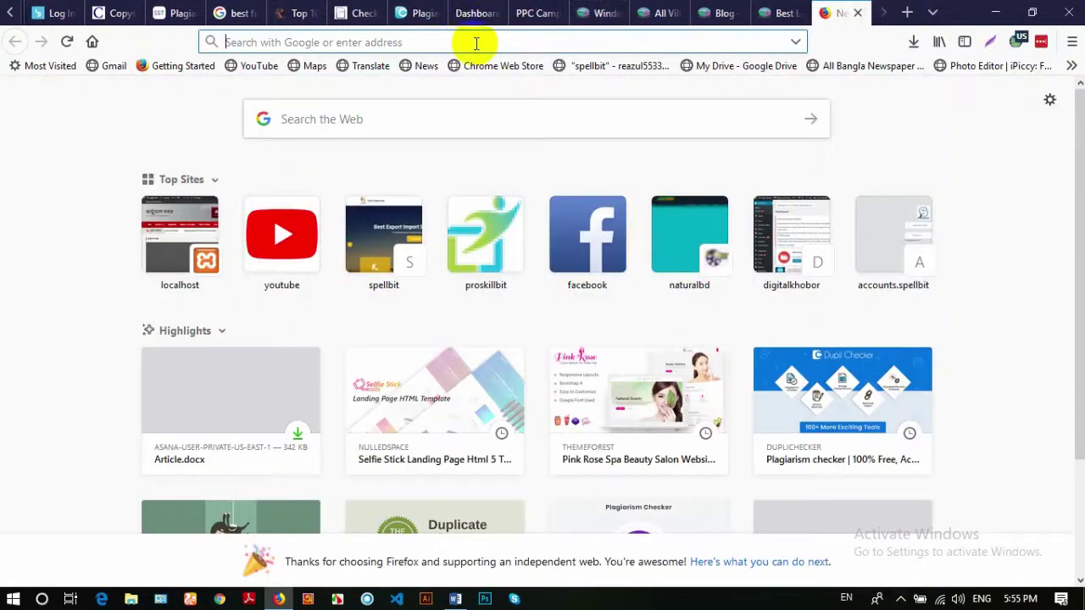
pyautogui.rightClick(442, 43)
pyautogui.click(495, 130)
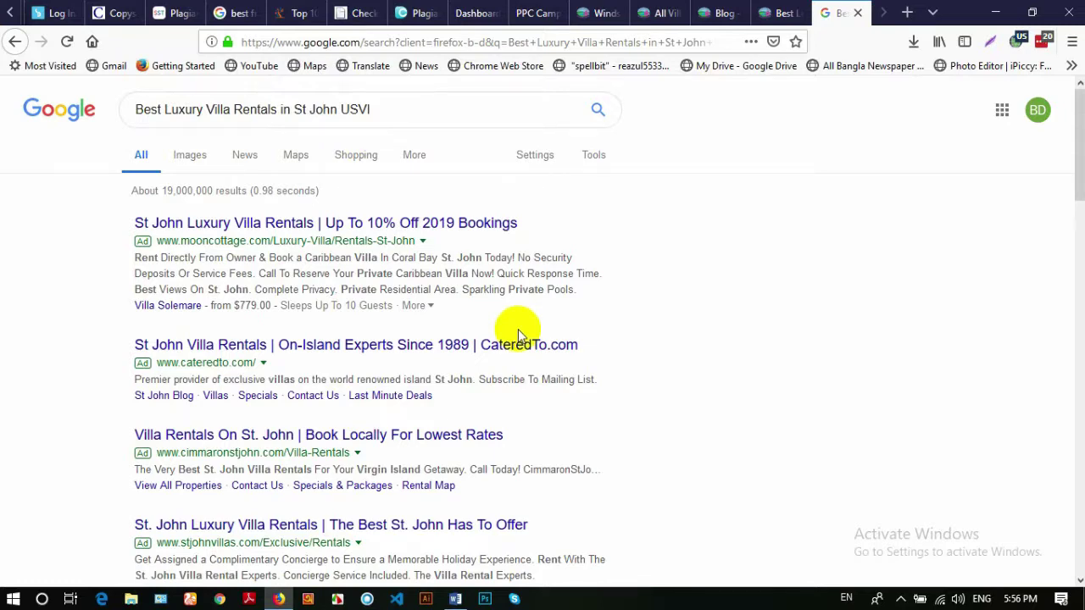
pyautogui.scroll(-3, 526, 334)
pyautogui.scroll(3, 271, 237)
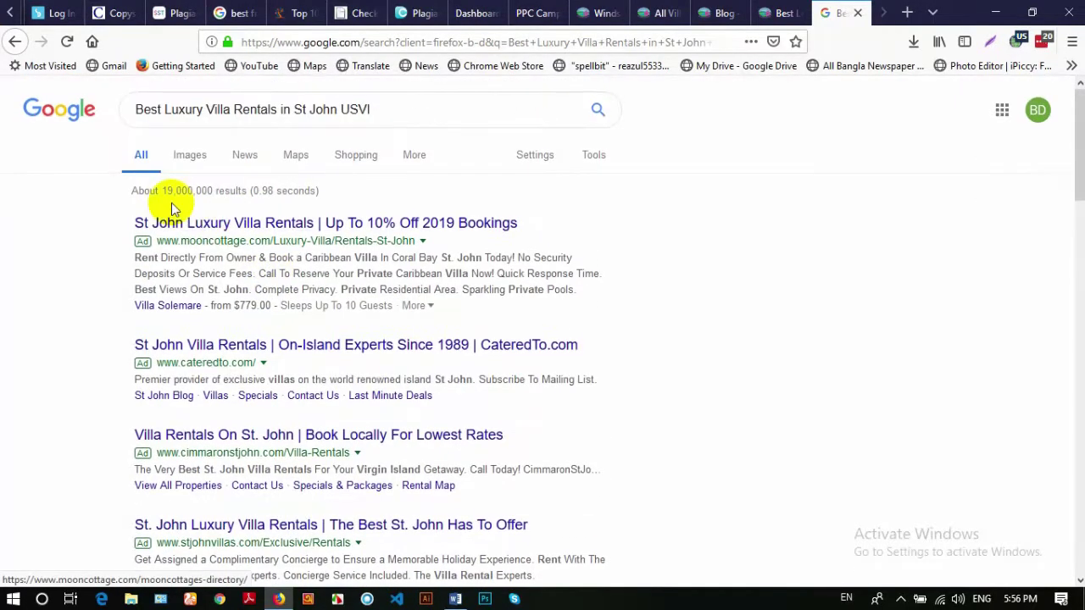
# Open the first three ad results, Mooncottage, CateredTo.com and CimmaronStJohn, in separate background tabs
pyautogui.middleClick(224, 220)
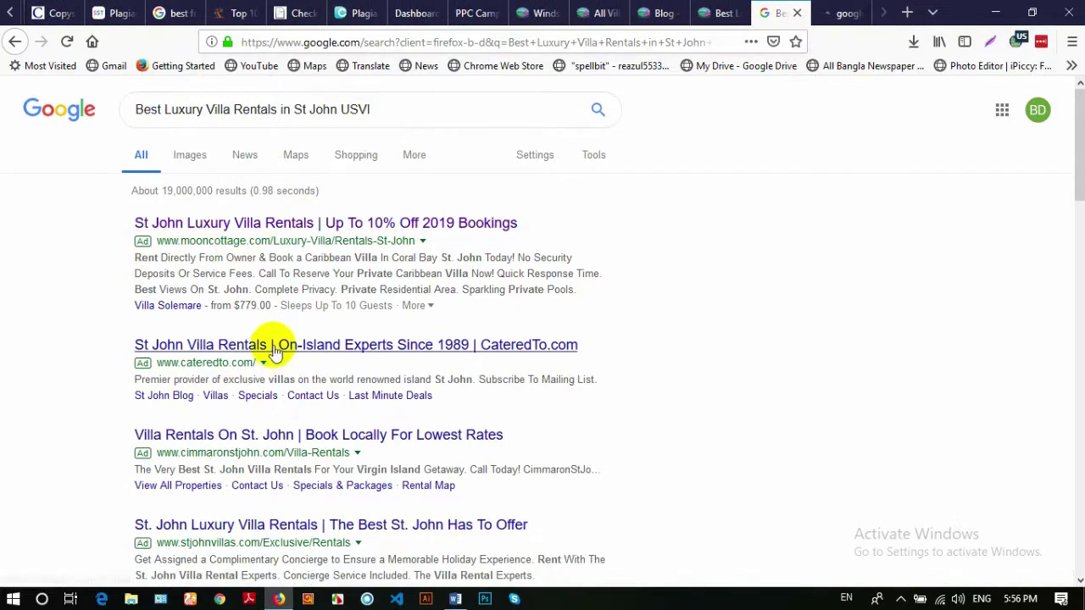
pyautogui.middleClick(263, 344)
pyautogui.middleClick(292, 436)
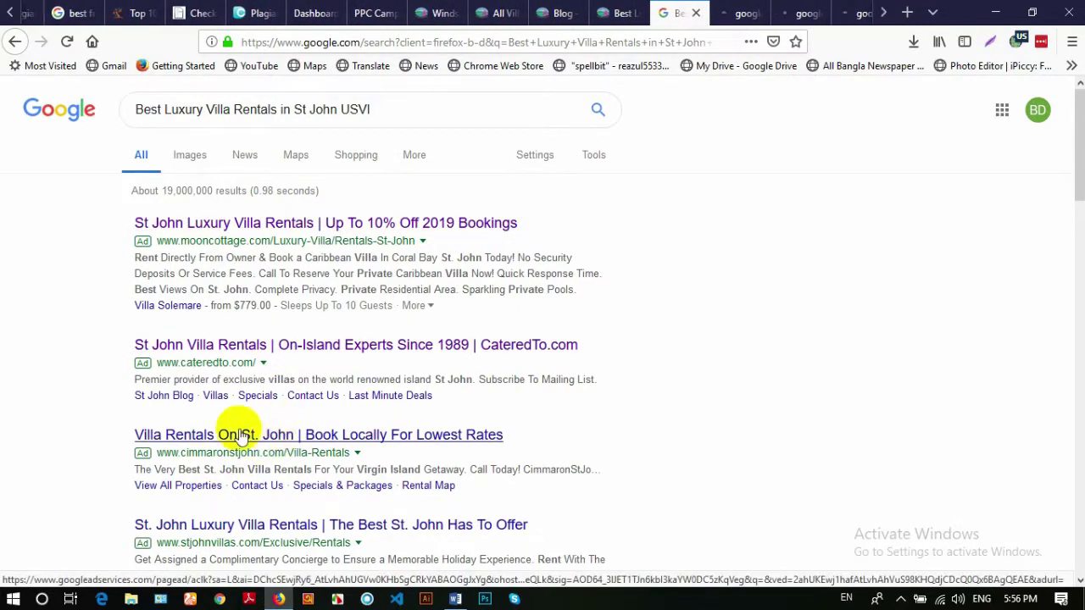
# Open the Luxury Retreats, McLaughlin Anderson, Caribbean Villas, Wimco and cimmaronstjohn.com organic results in separate background tabs
pyautogui.scroll(-6, 314, 415)
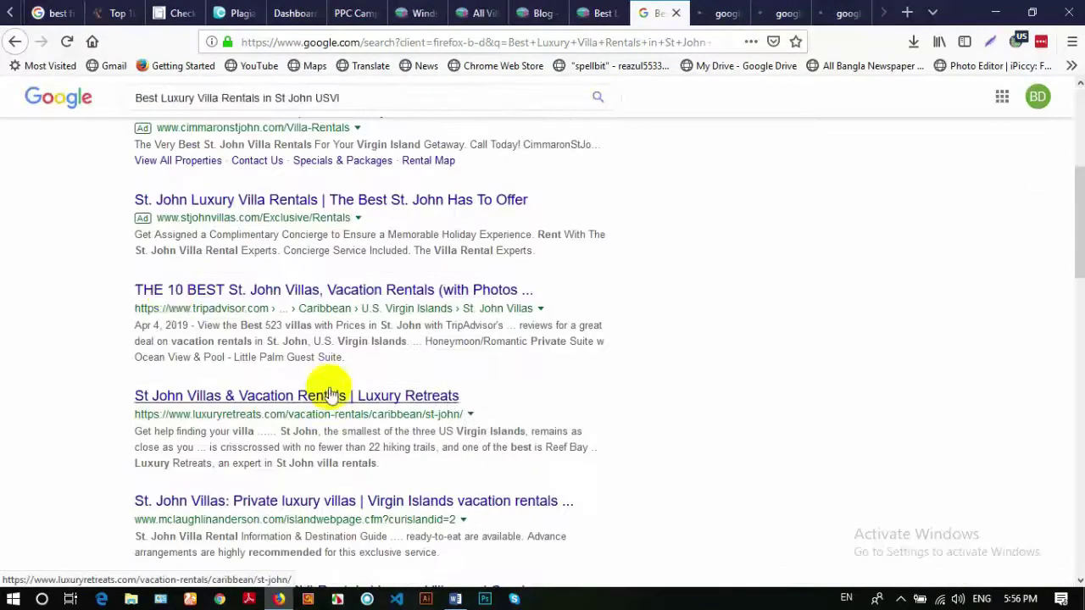
pyautogui.middleClick(235, 404)
pyautogui.middleClick(213, 500)
pyautogui.scroll(-3, 293, 314)
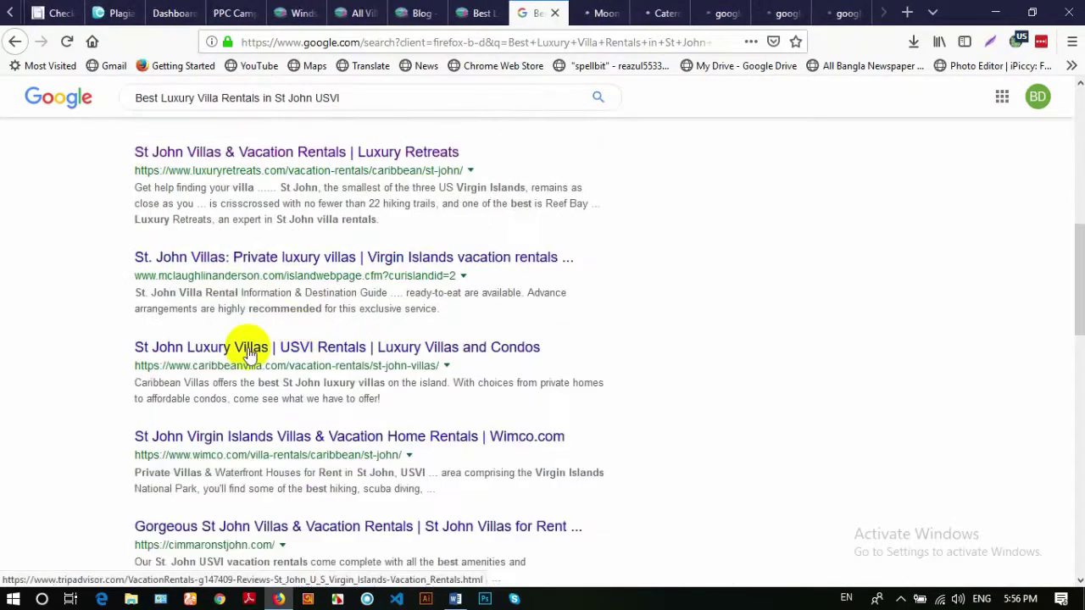
pyautogui.middleClick(208, 347)
pyautogui.middleClick(227, 437)
pyautogui.middleClick(225, 524)
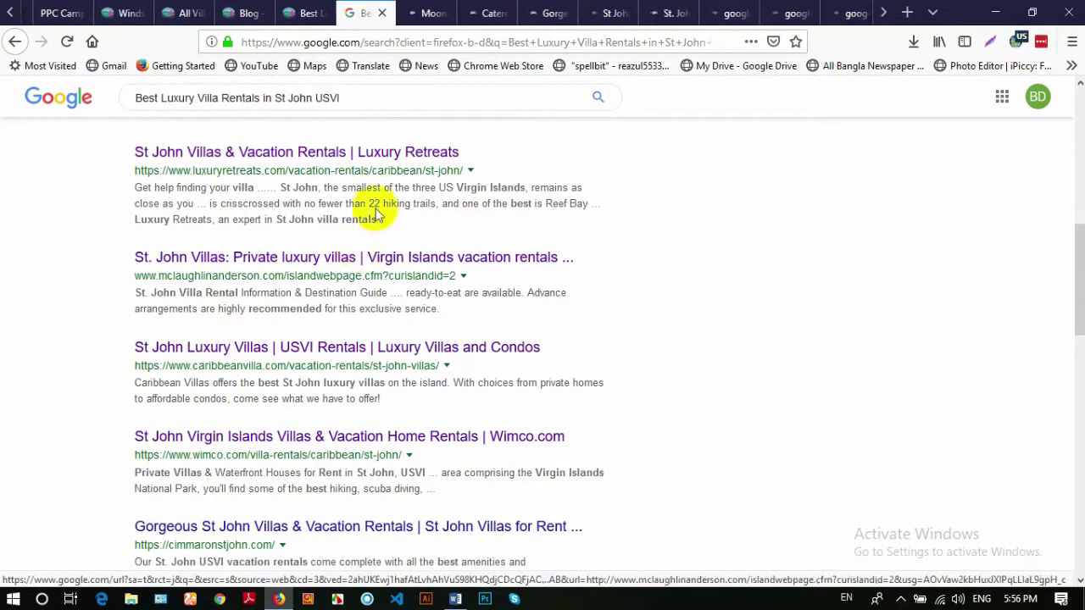
# Look through the Mooncottages Directory page for article content and close its tab
pyautogui.click(416, 13)
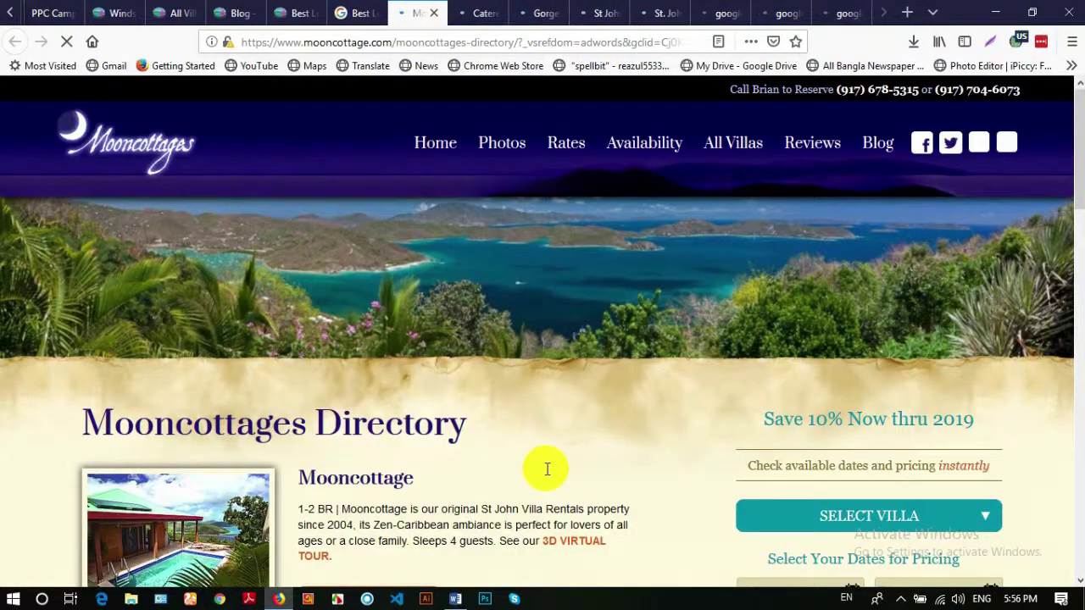
pyautogui.scroll(-8, 415, 316)
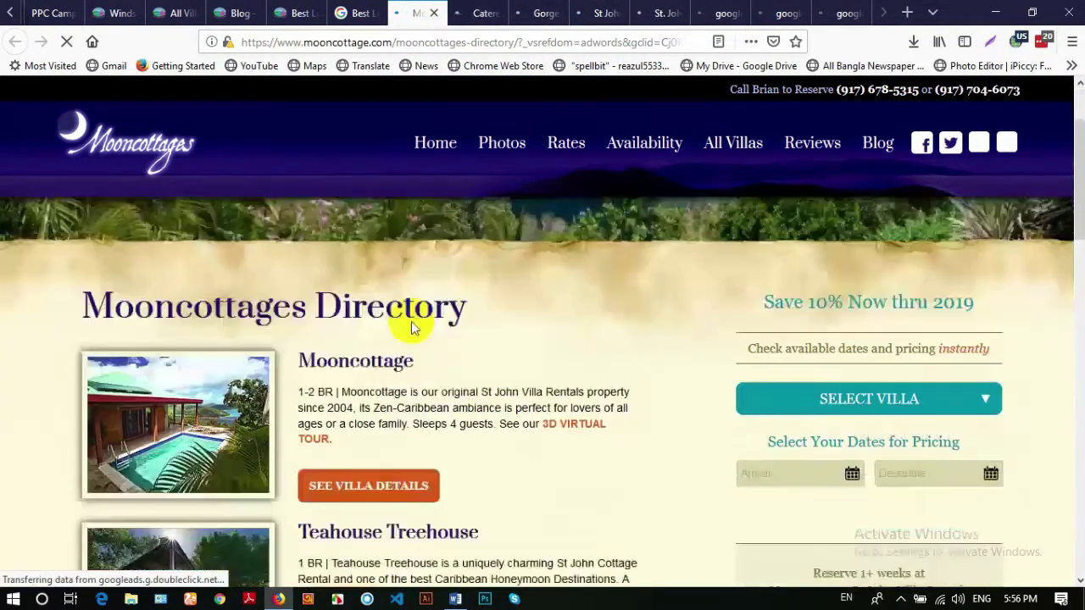
pyautogui.scroll(-11, 412, 328)
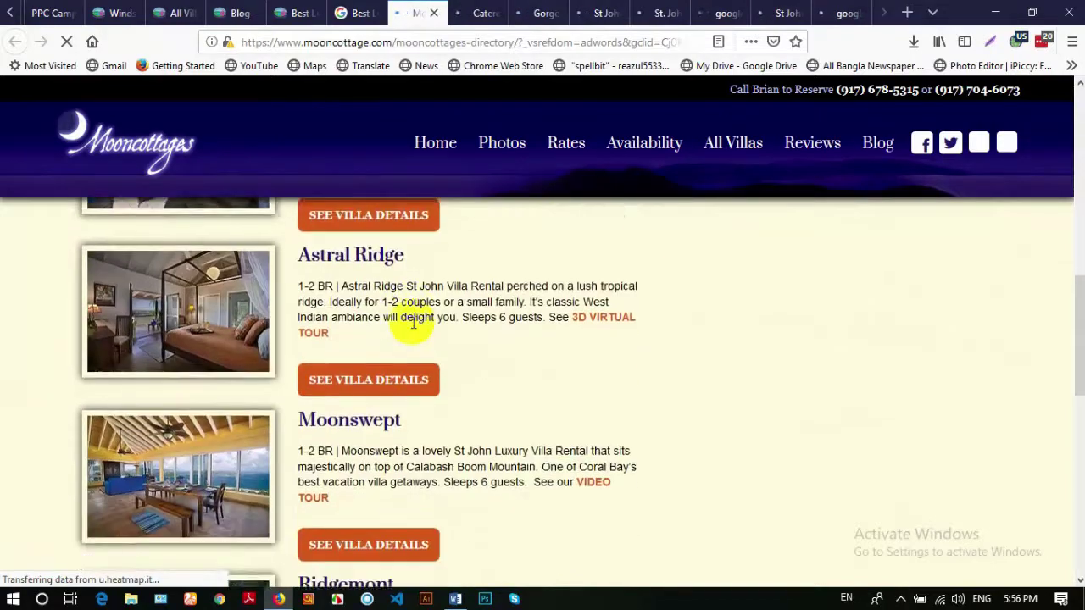
pyautogui.scroll(20, 441, 326)
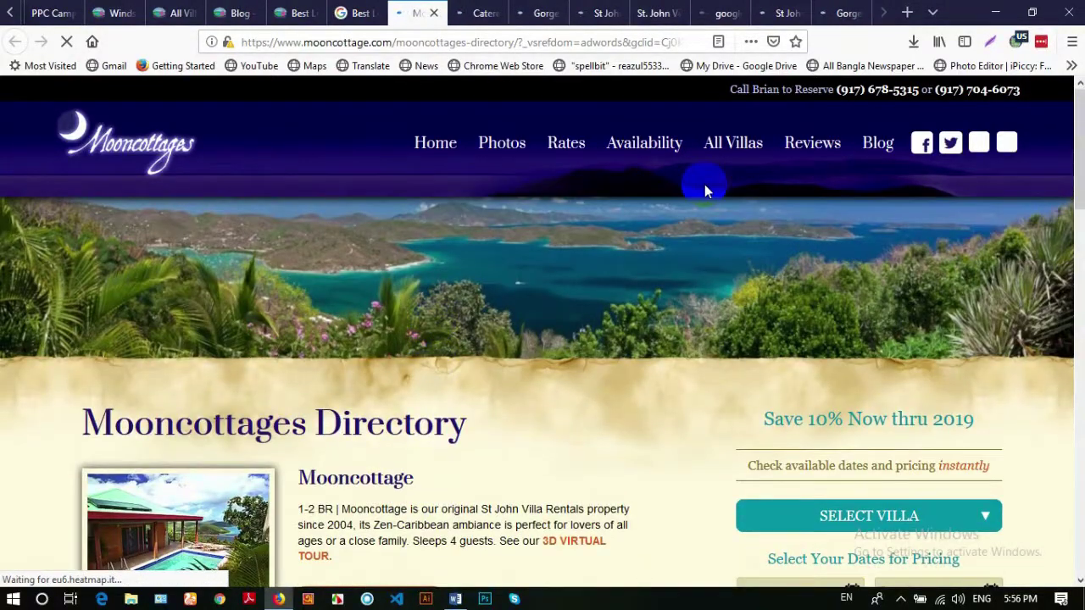
pyautogui.click(435, 13)
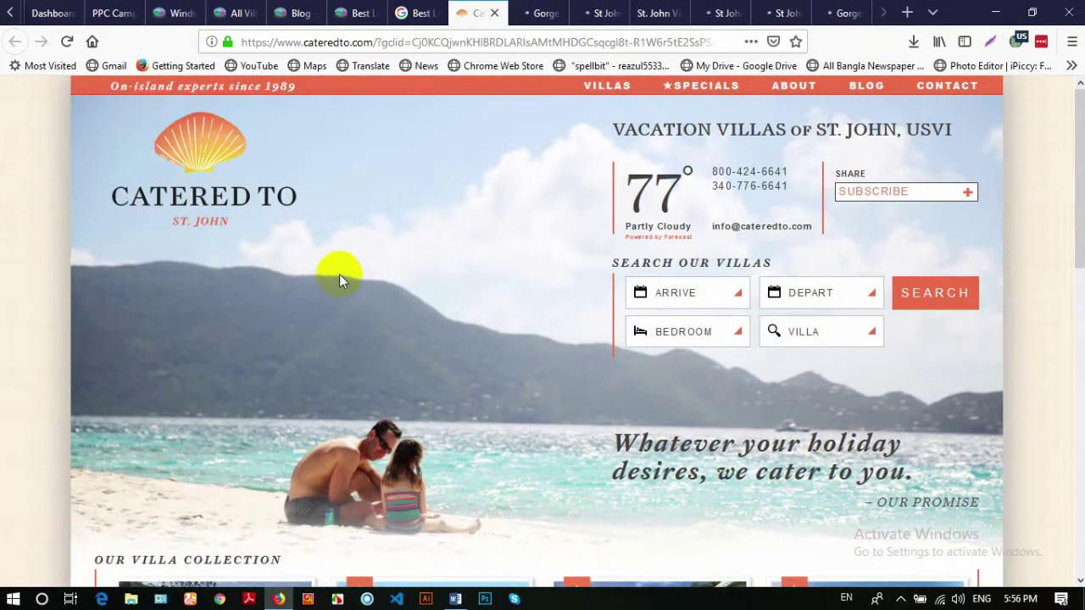
# Look through the Catered To St. John home page, including its blog and reviews sections, and close its tab
pyautogui.scroll(-7, 340, 273)
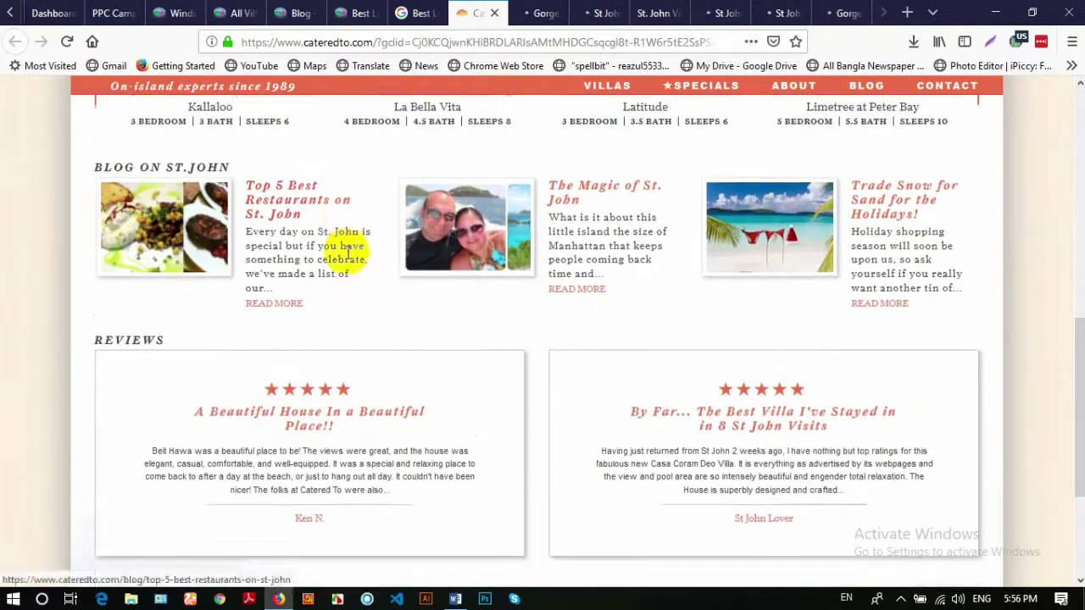
pyautogui.scroll(-3, 348, 251)
pyautogui.scroll(10, 347, 251)
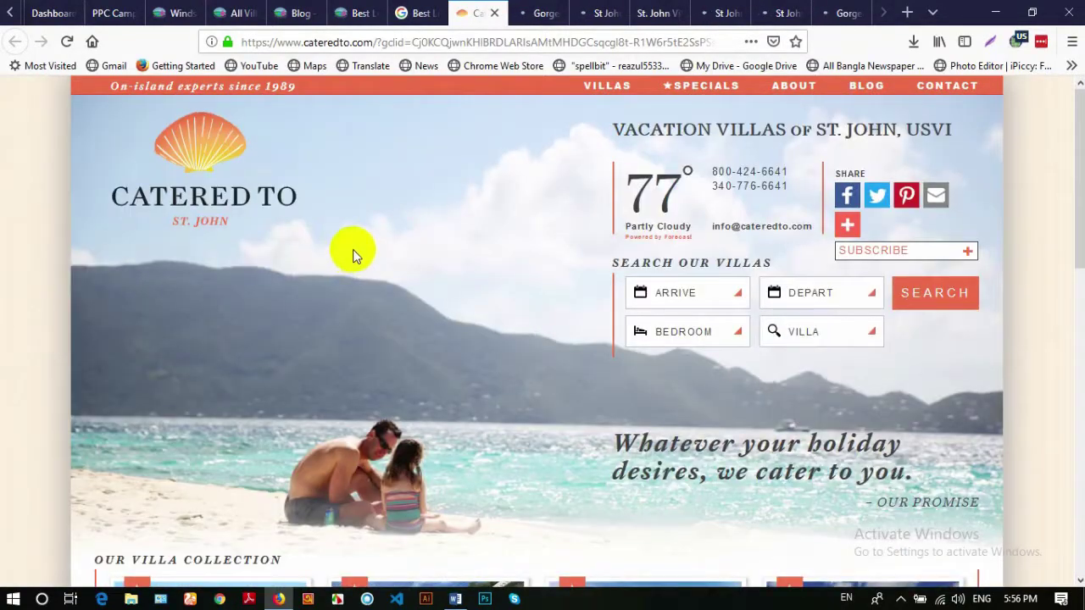
pyautogui.click(491, 13)
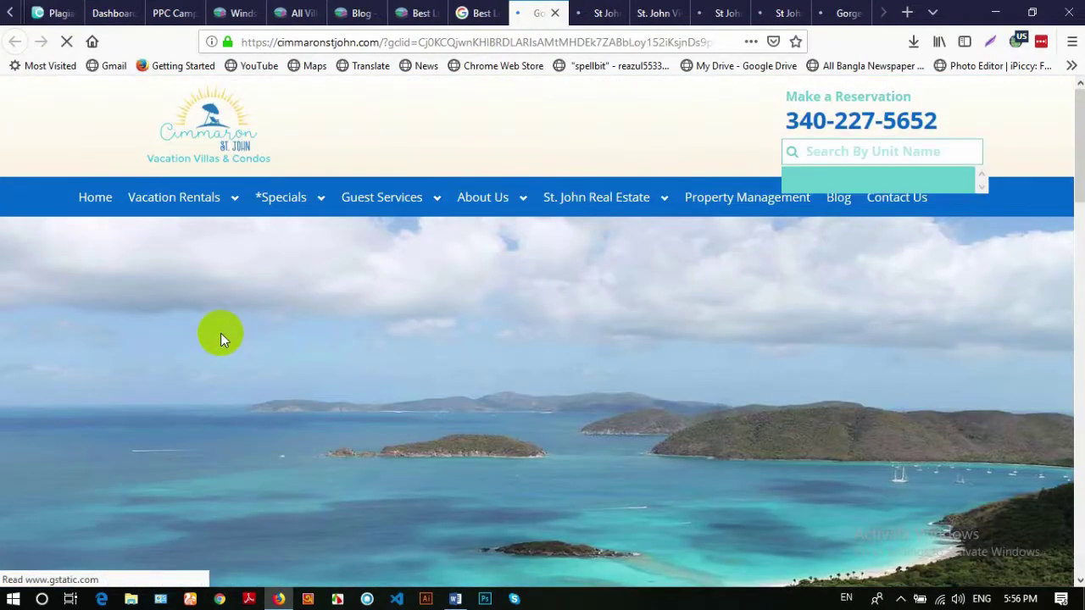
# Read through the Cimmaron St. John home page, dismissing the "Stay Local at Home" sign-up pop-up, and close its tab
pyautogui.scroll(-8, 247, 206)
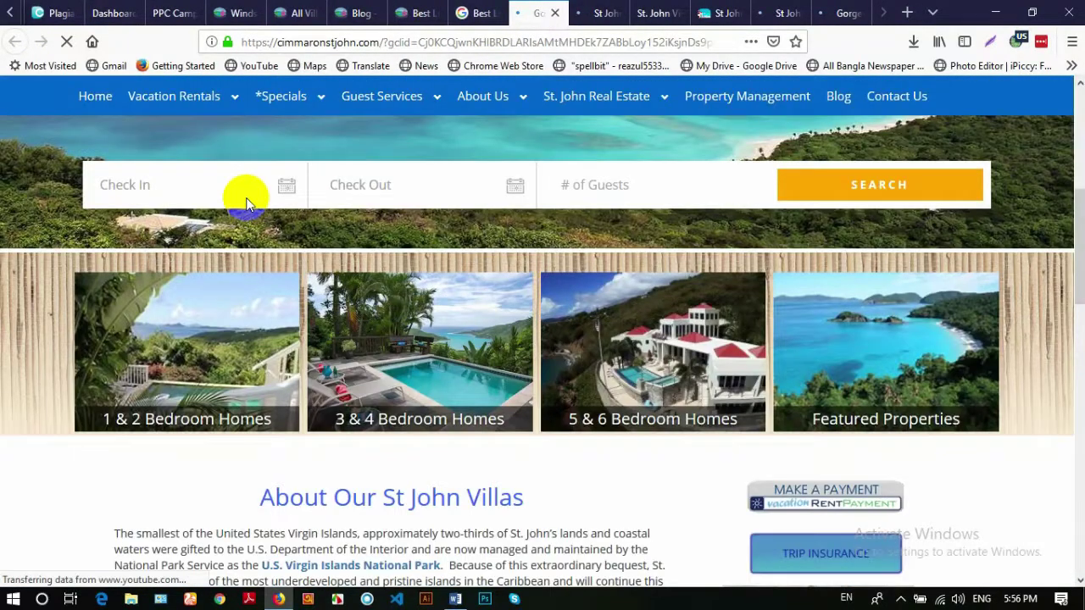
pyautogui.scroll(-5, 245, 204)
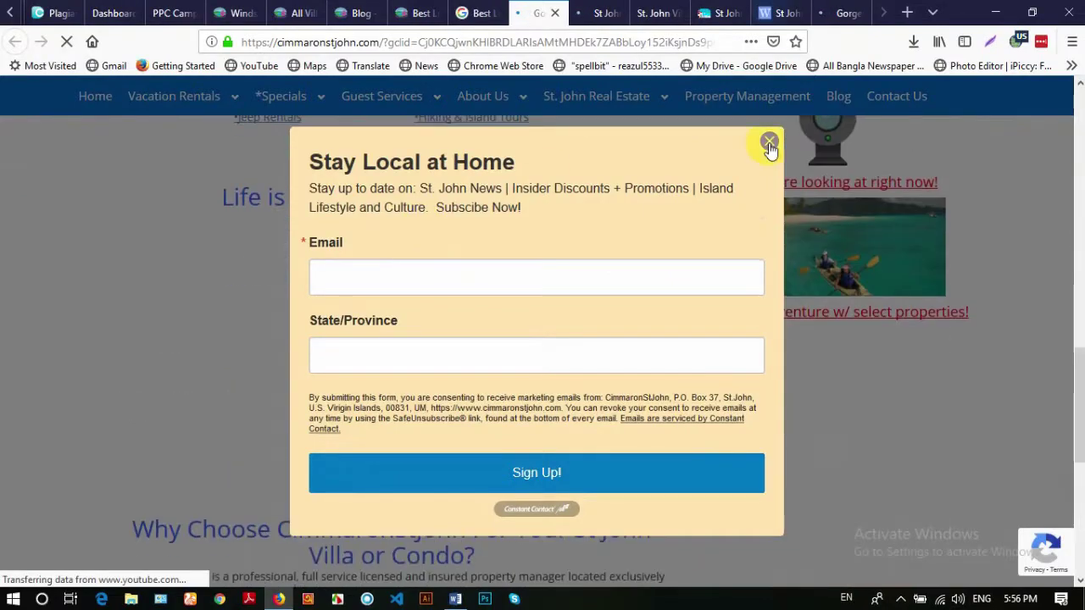
pyautogui.scroll(-3, 471, 316)
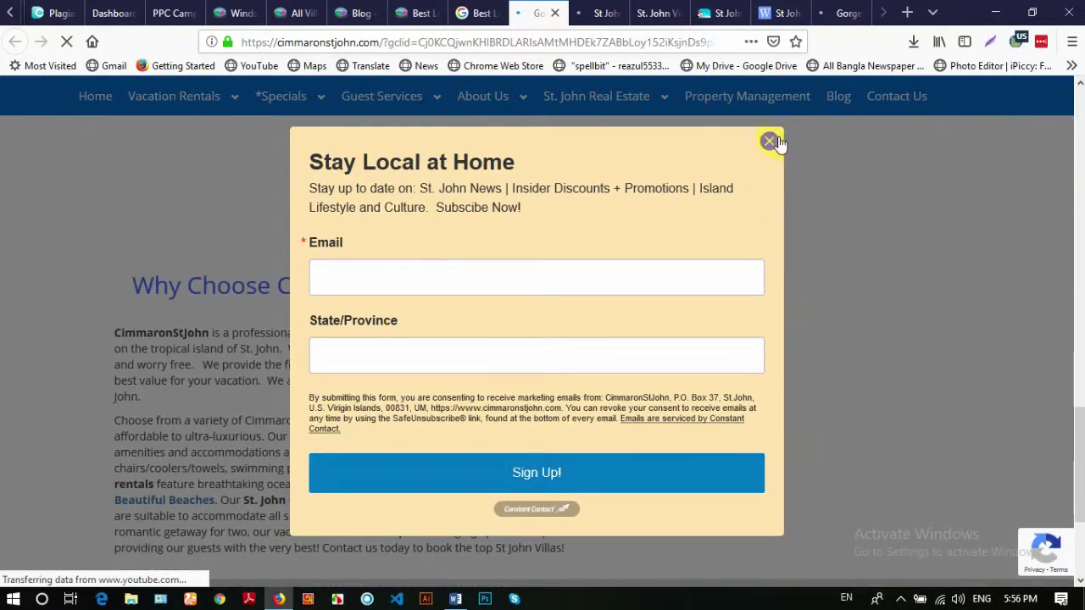
pyautogui.click(770, 141)
pyautogui.scroll(-4, 379, 324)
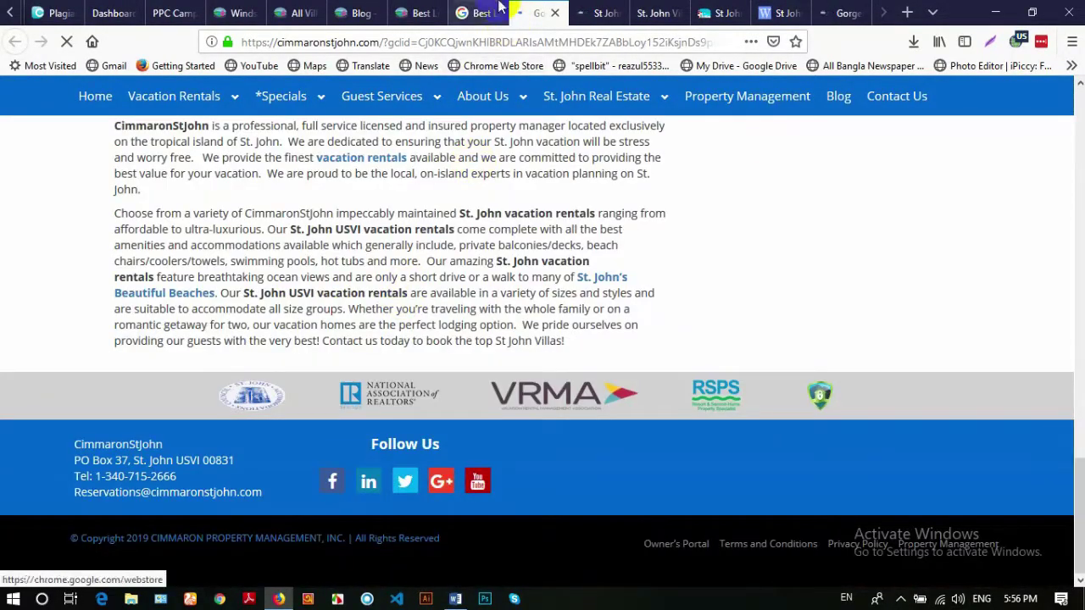
pyautogui.click(555, 13)
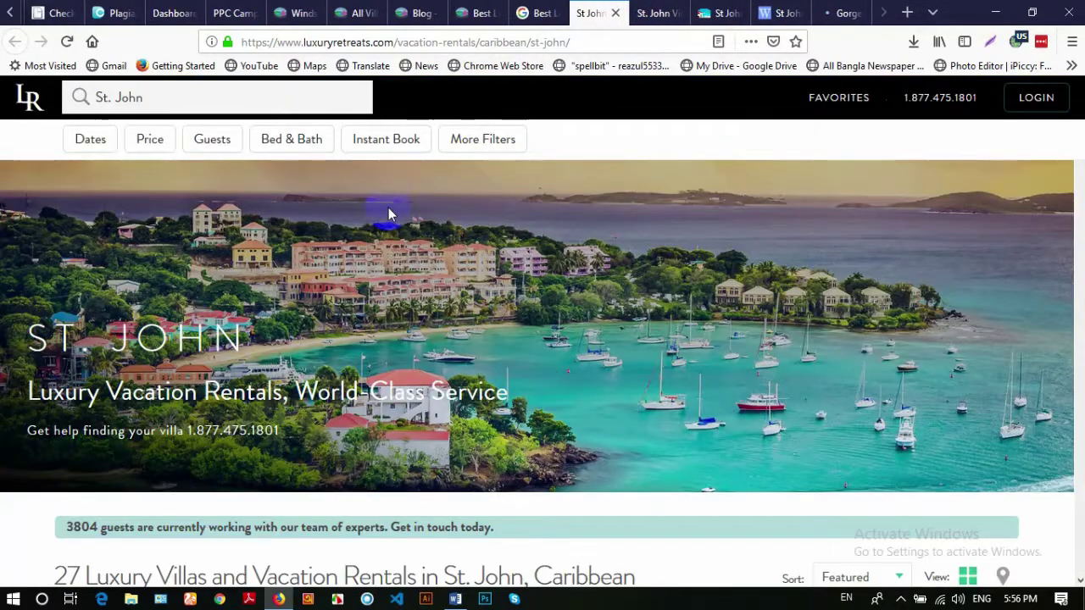
# Examine the Luxury Retreats St. John page from its villa listings down to the destination text and return to its start
pyautogui.scroll(-4, 388, 214)
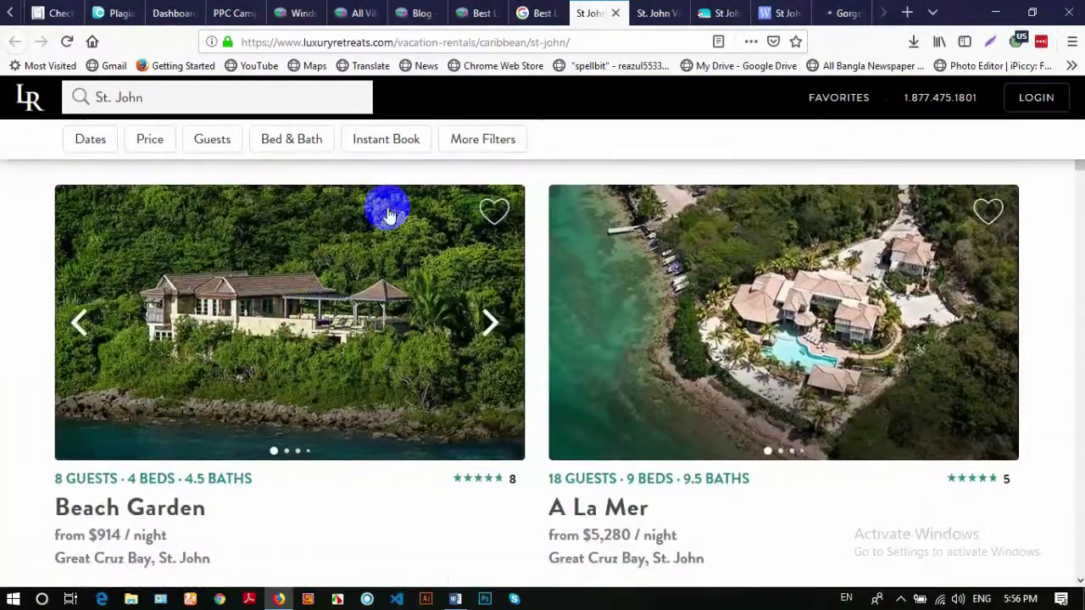
pyautogui.scroll(-4, 387, 216)
pyautogui.scroll(-8, 388, 216)
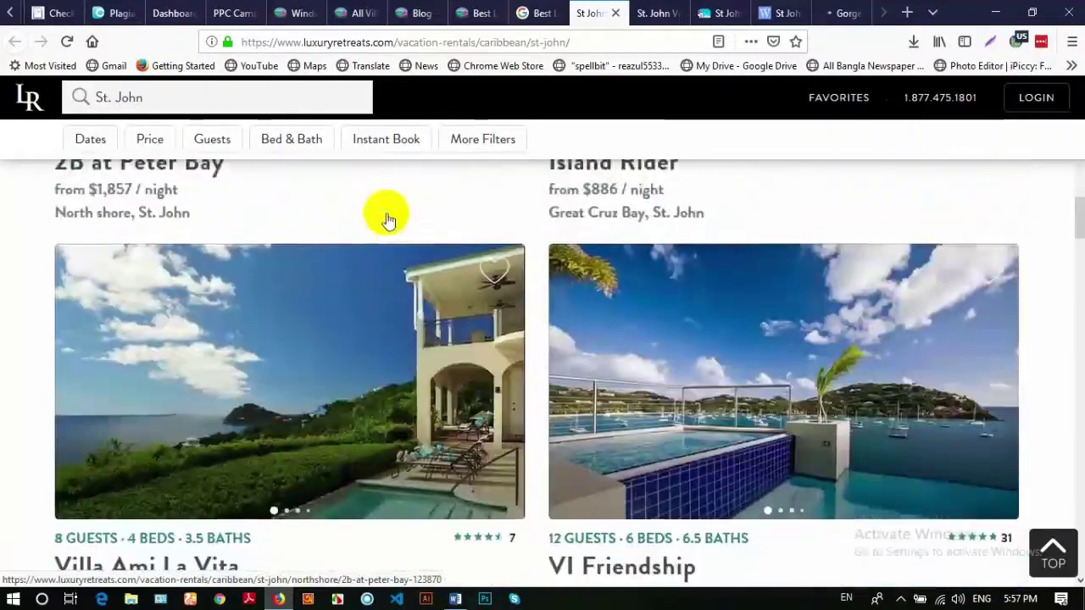
pyautogui.scroll(-8, 387, 221)
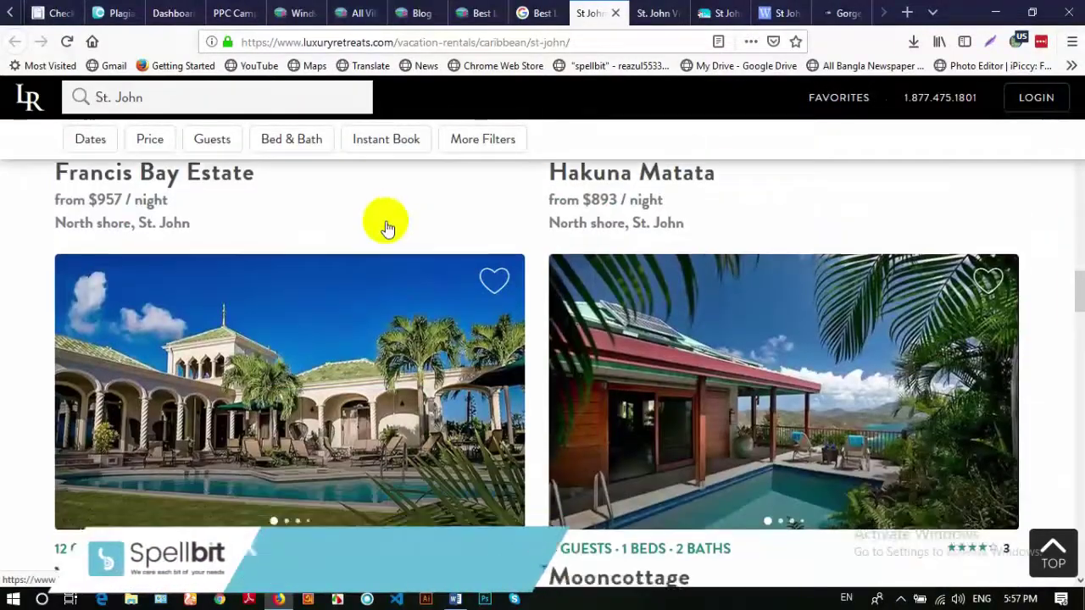
pyautogui.scroll(-9, 386, 229)
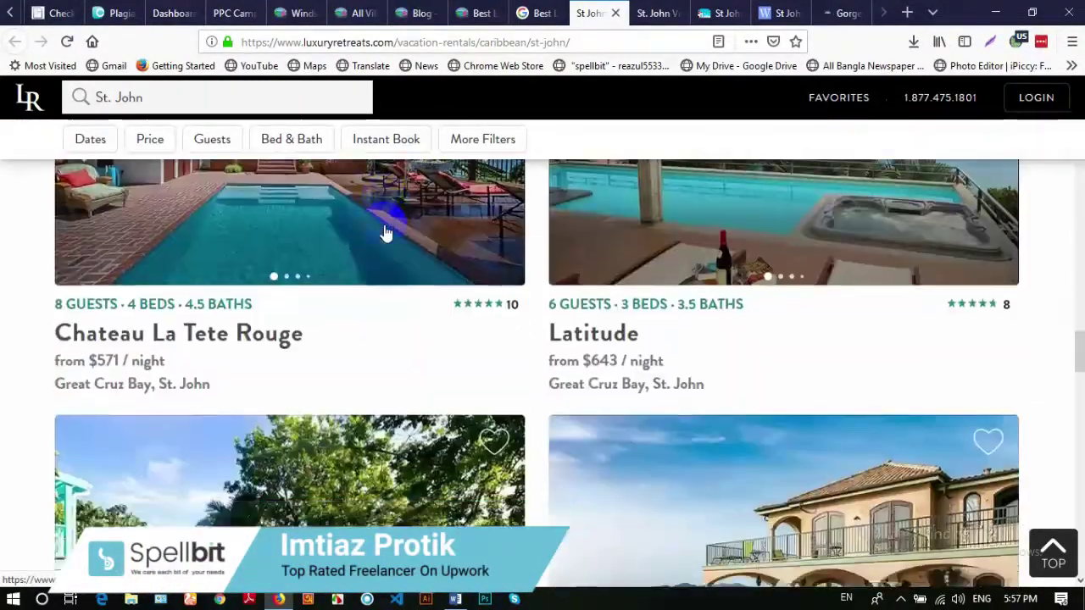
pyautogui.scroll(-5, 386, 231)
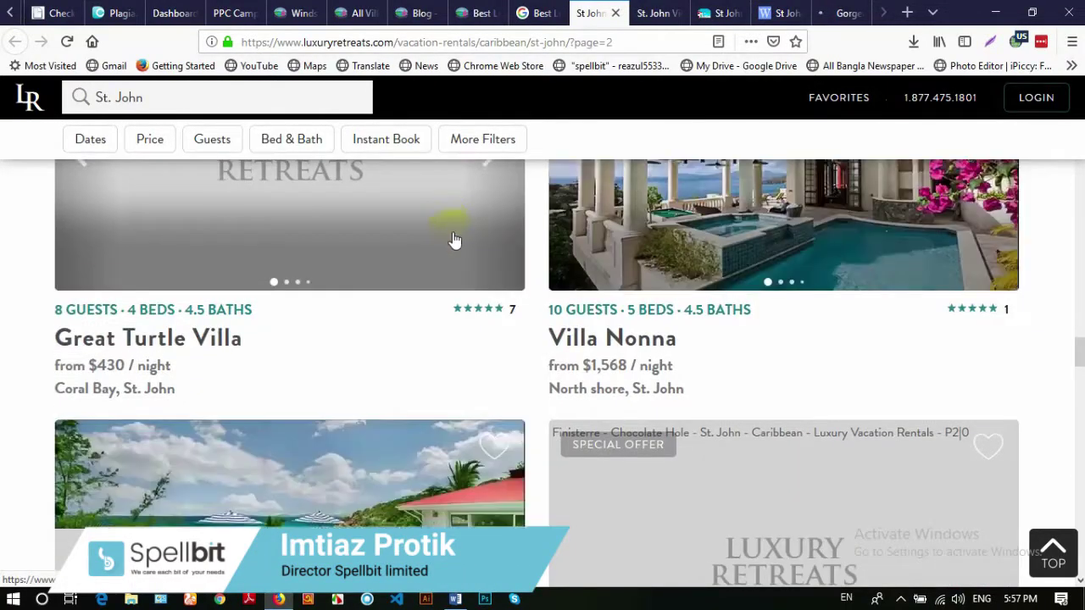
pyautogui.scroll(-6, 440, 231)
pyautogui.scroll(-8, 458, 233)
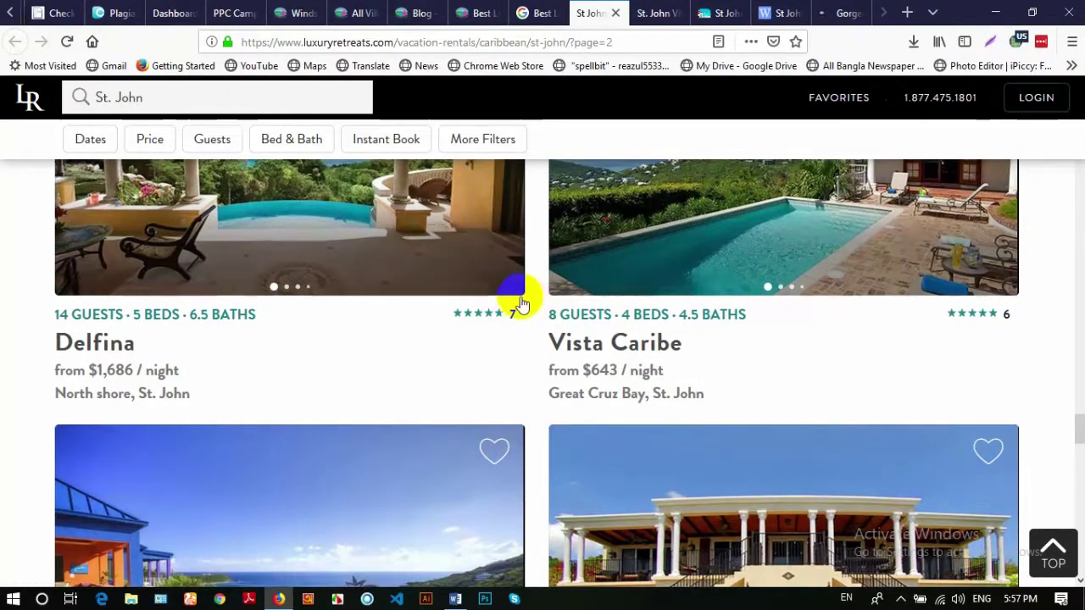
pyautogui.scroll(1, 509, 296)
pyautogui.scroll(-10, 508, 292)
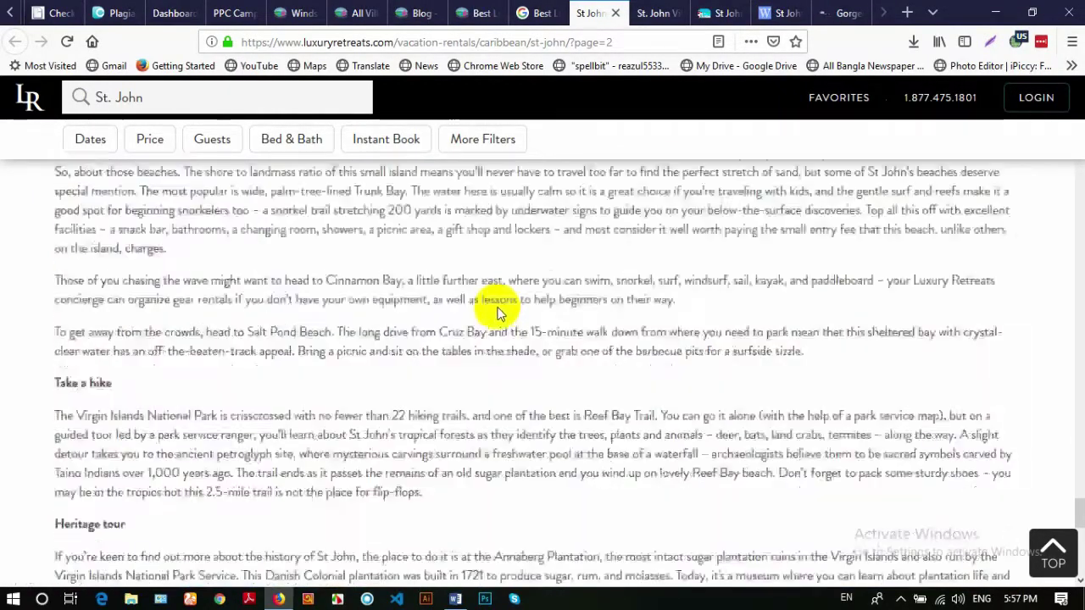
pyautogui.scroll(-8, 490, 310)
pyautogui.scroll(15, 483, 303)
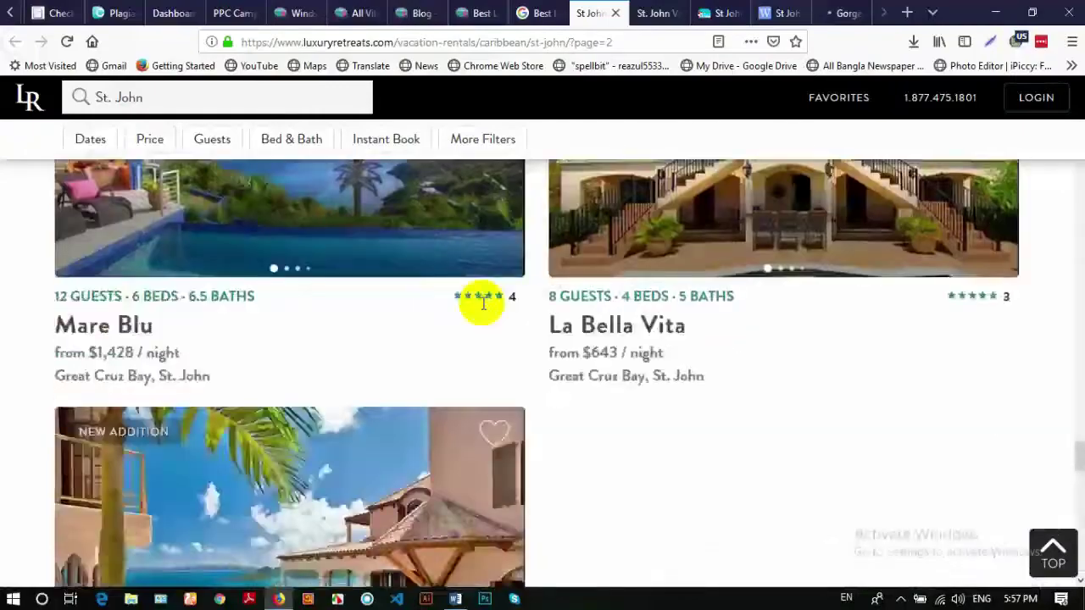
pyautogui.scroll(20, 483, 303)
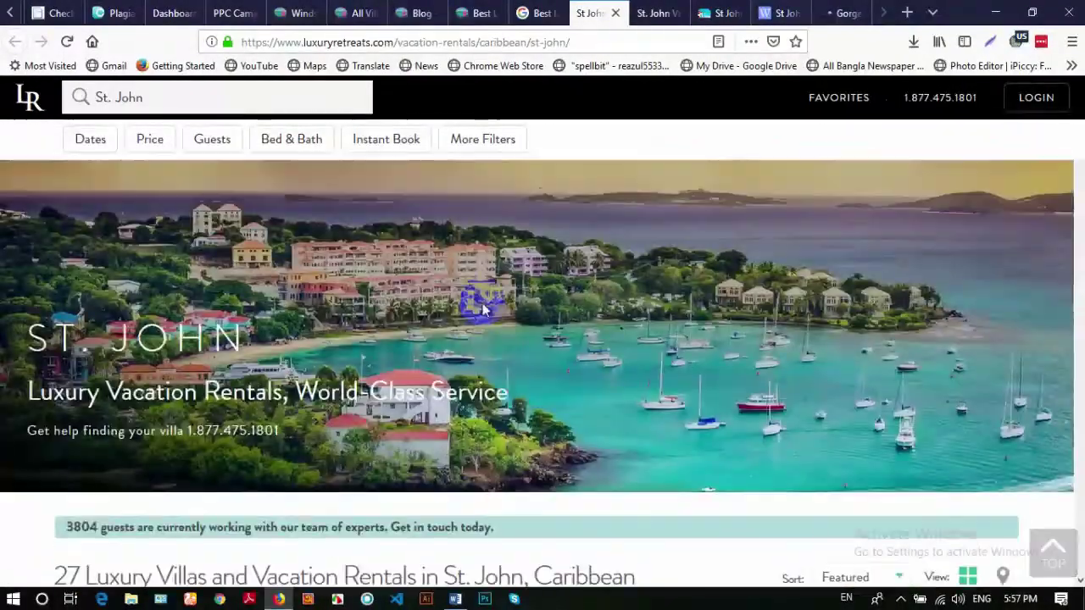
# Go through the Luxury Retreats villa listings again, from Beach Garden and A La Mer to Vida De Mar and Finisterre
pyautogui.scroll(-5, 474, 304)
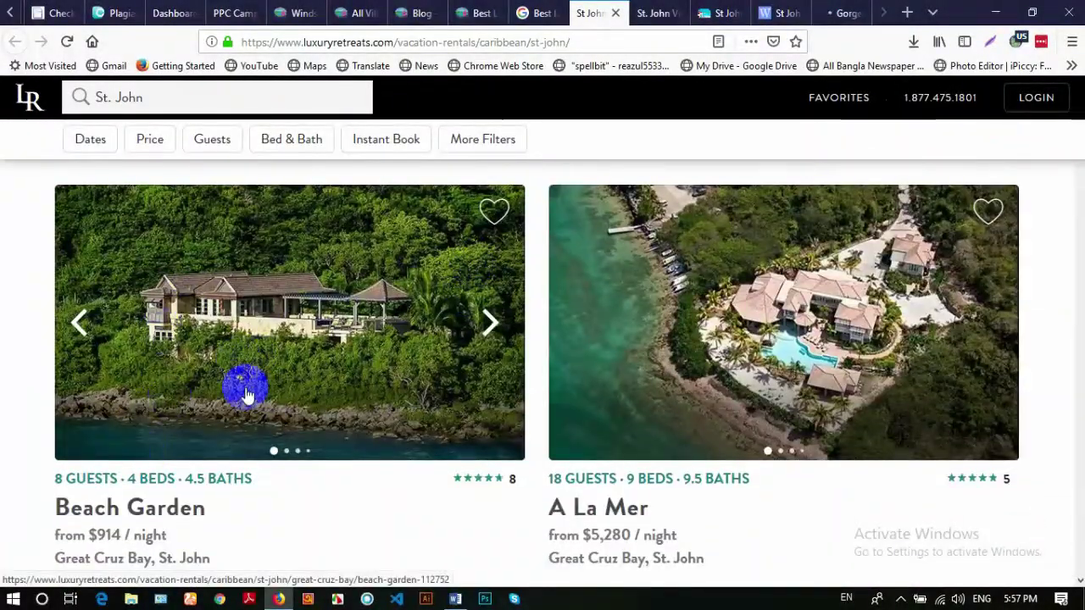
pyautogui.scroll(-3, 693, 246)
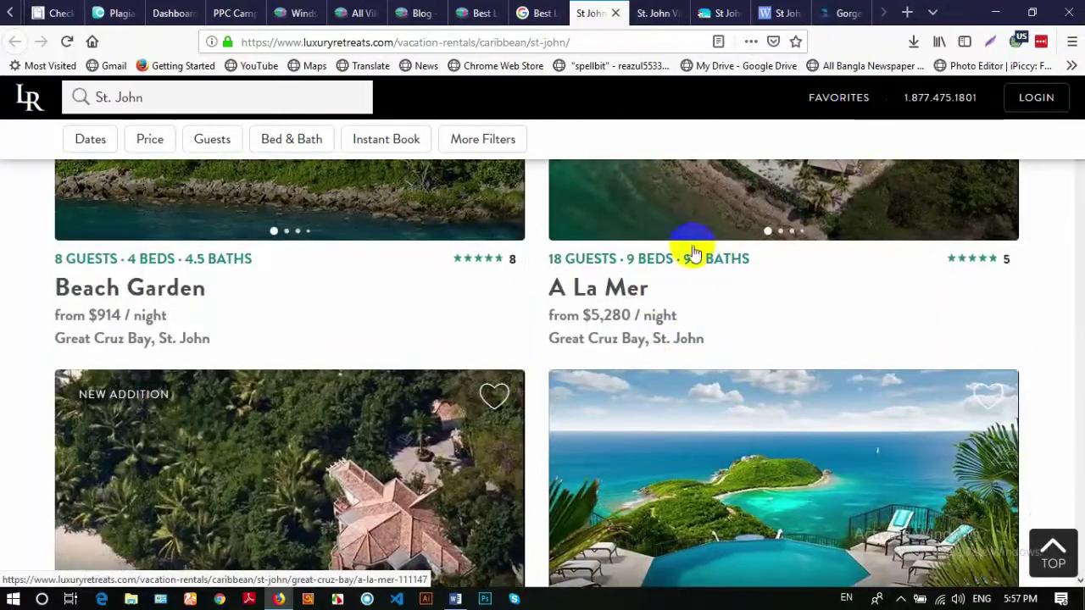
pyautogui.scroll(-3, 695, 242)
pyautogui.scroll(-4, 284, 326)
pyautogui.scroll(-3, 822, 223)
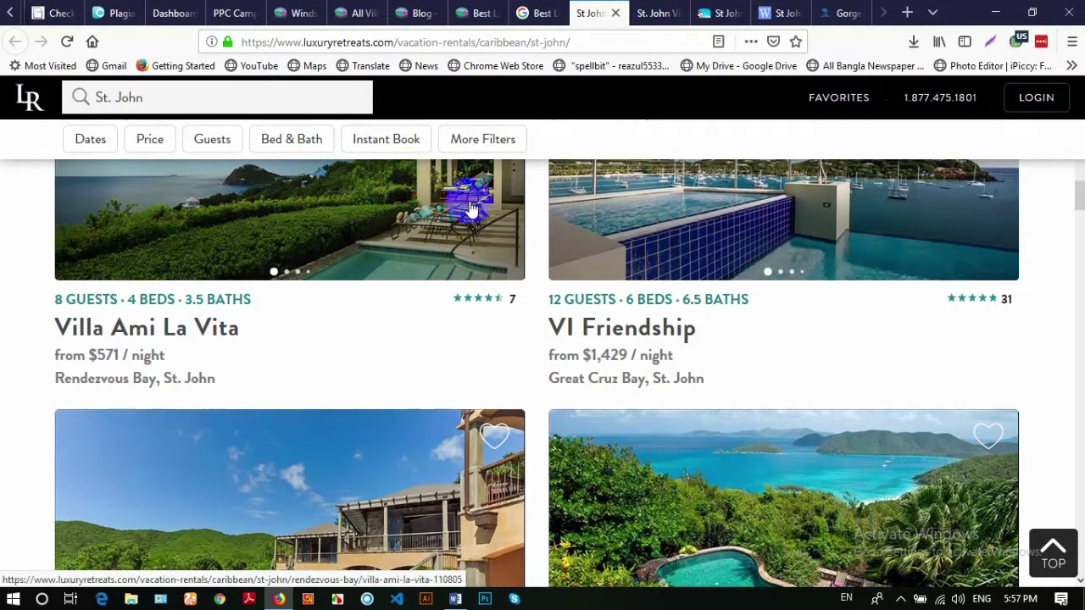
pyautogui.scroll(-12, 460, 225)
pyautogui.scroll(-15, 460, 225)
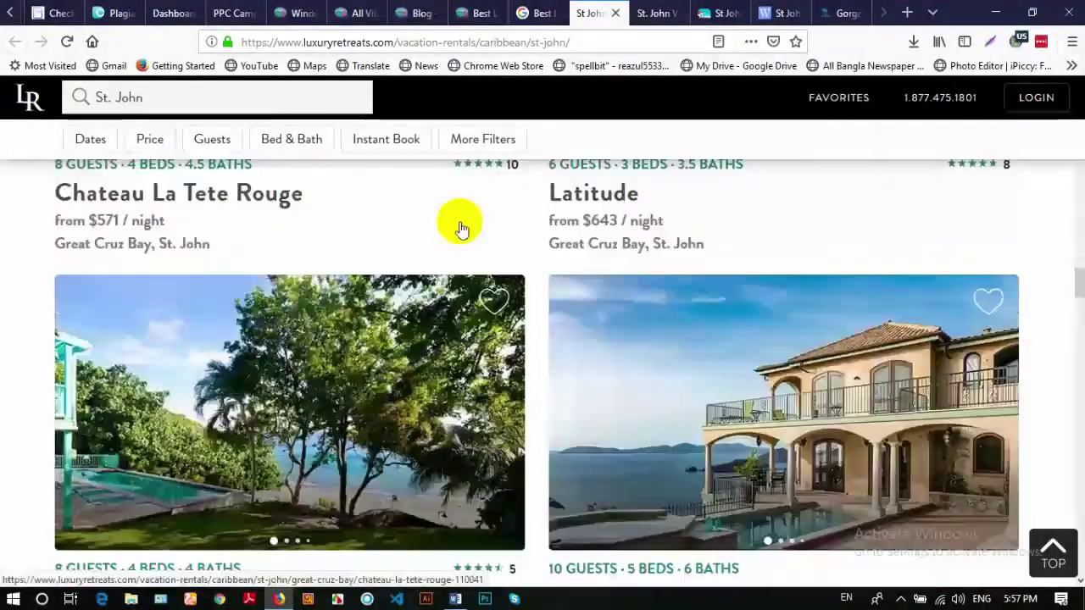
pyautogui.scroll(-1, 461, 233)
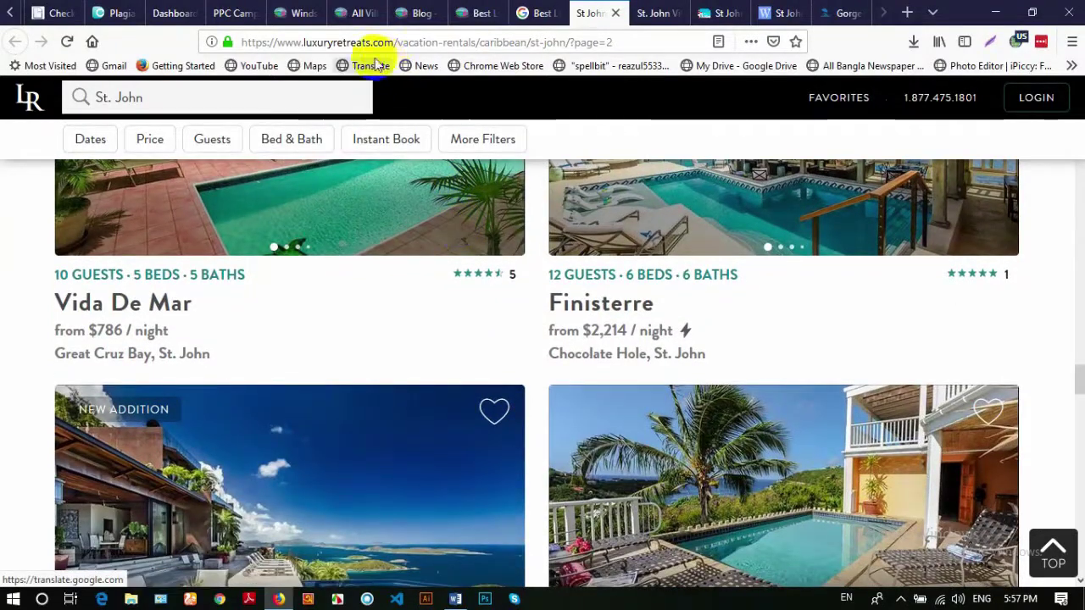
# Recheck the Google results, then read the Luxury Retreats St. John page from its villa listings through the vacation-planning and villa rental text
pyautogui.click(529, 16)
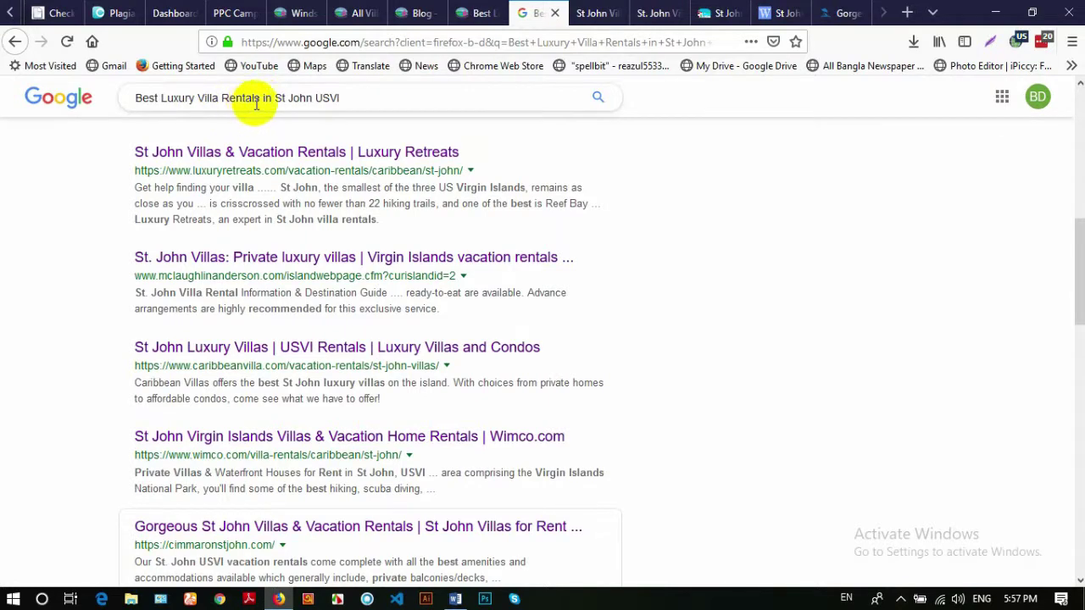
pyautogui.click(599, 13)
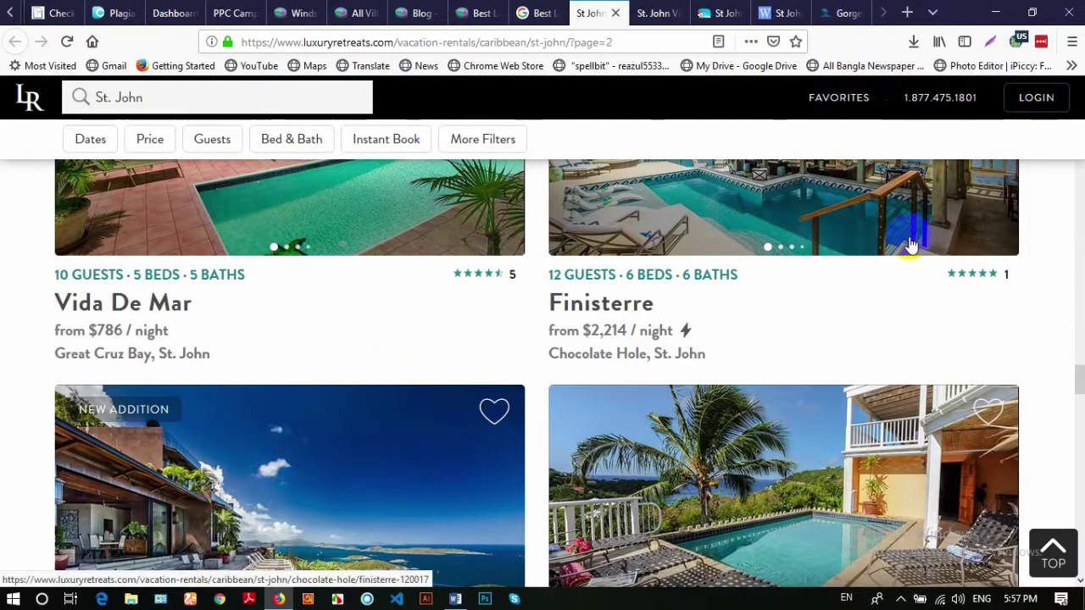
pyautogui.scroll(-15, 909, 246)
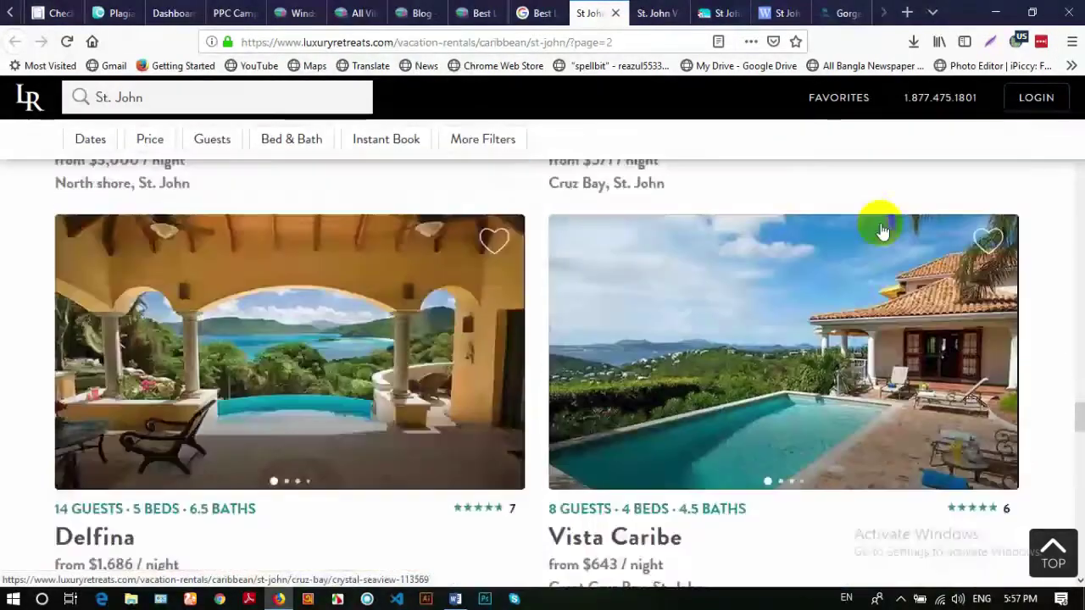
pyautogui.scroll(-5, 864, 227)
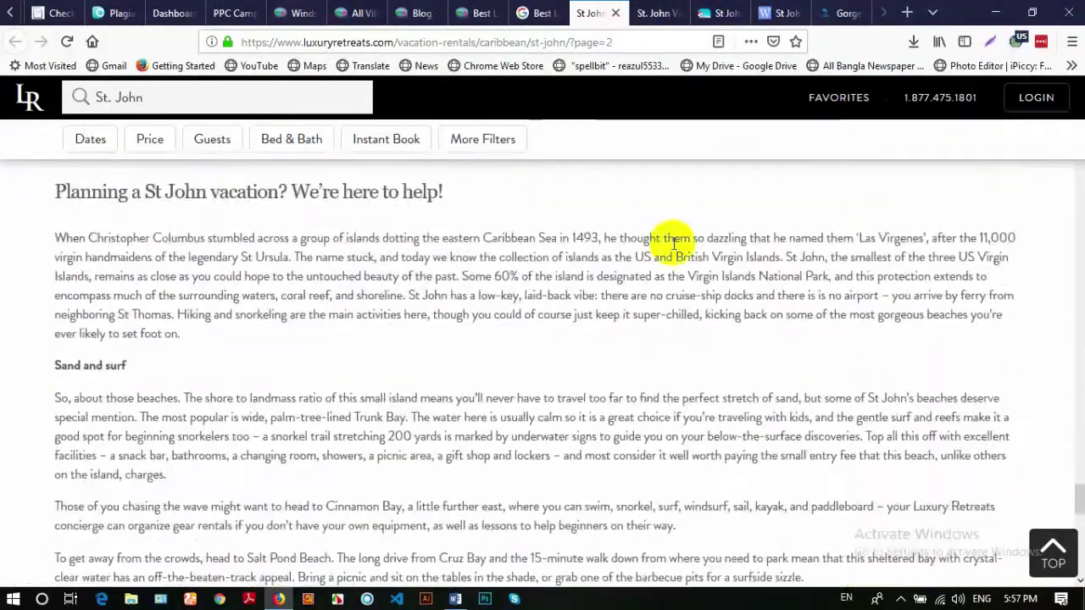
pyautogui.moveTo(195, 184); pyautogui.dragTo(254, 250)
pyautogui.click(325, 287)
pyautogui.scroll(-5, 335, 288)
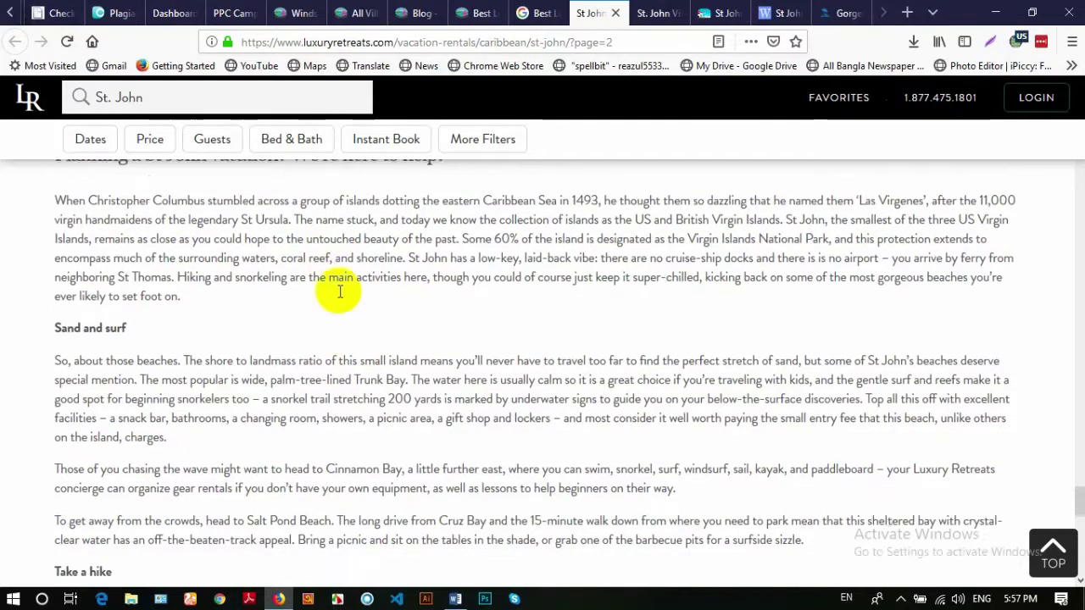
pyautogui.scroll(-3, 307, 283)
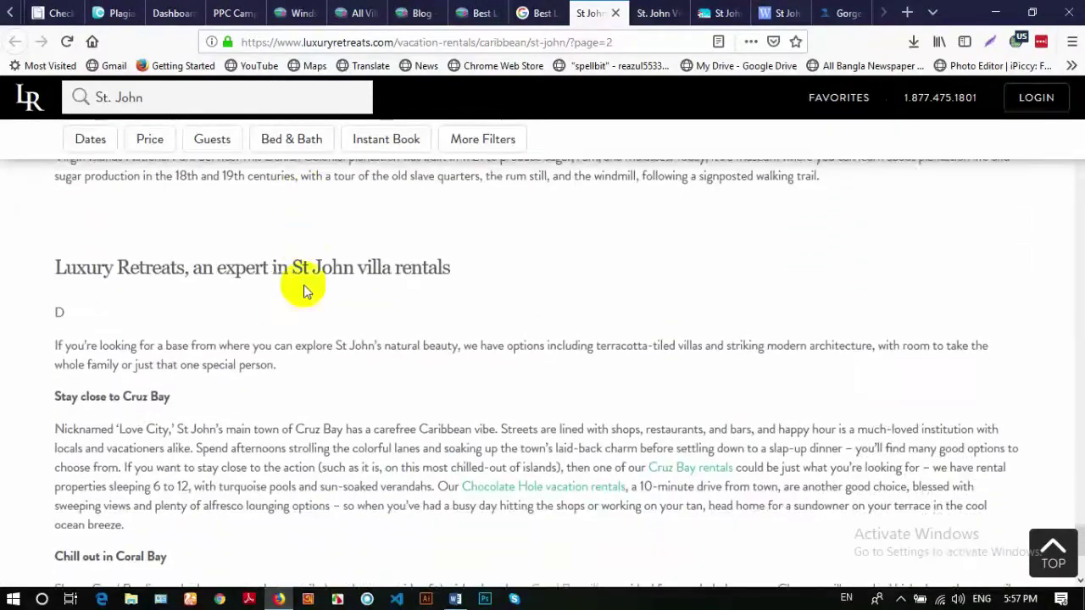
pyautogui.moveTo(246, 245); pyautogui.dragTo(358, 436)
pyautogui.scroll(-4, 339, 381)
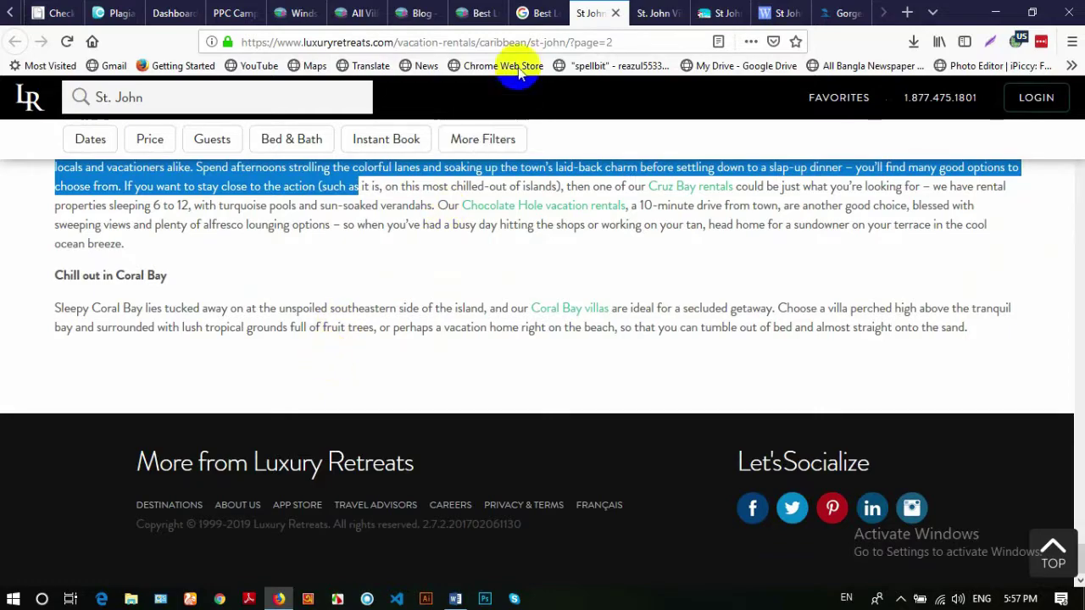
# Read the McLaughlin Anderson St. John destination guide, from the island introduction through vacation planning, villa services and attractions
pyautogui.click(643, 20)
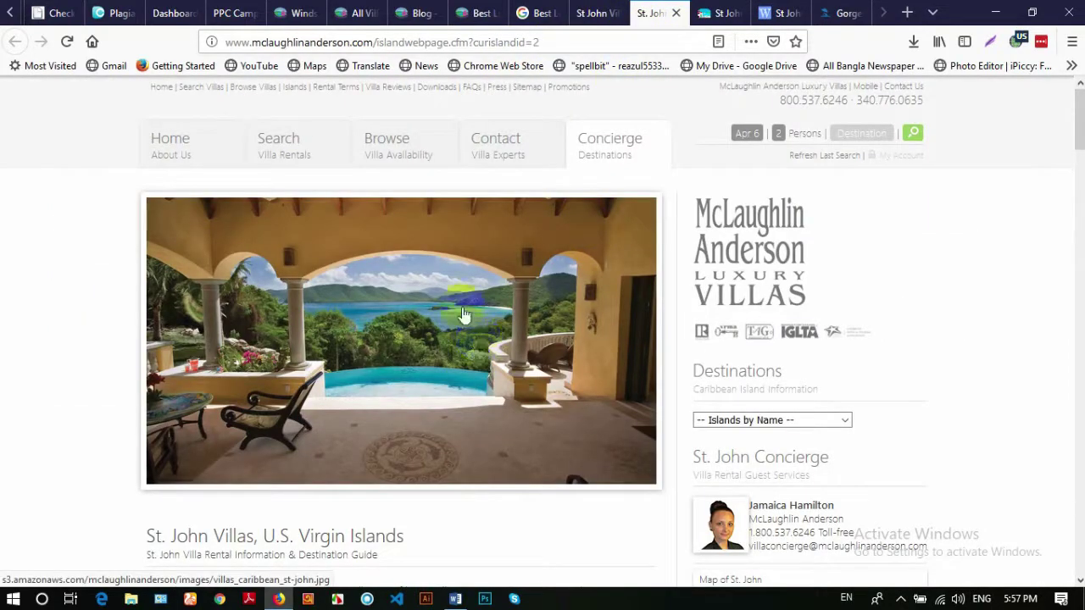
pyautogui.scroll(-5, 479, 343)
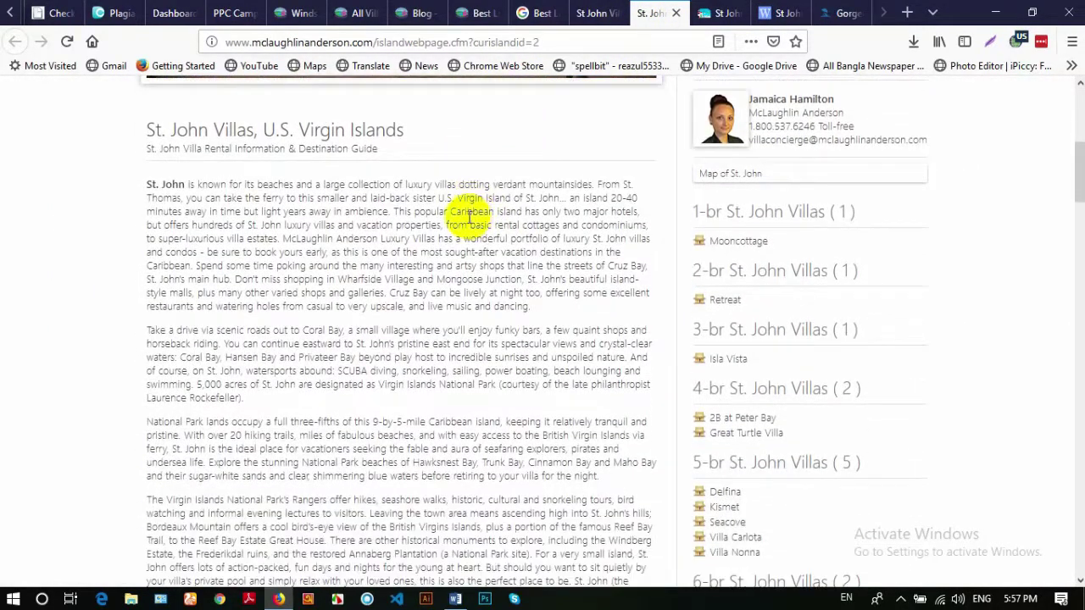
pyautogui.moveTo(182, 198); pyautogui.dragTo(364, 327)
pyautogui.click(358, 327)
pyautogui.scroll(-8, 359, 327)
pyautogui.scroll(-7, 355, 331)
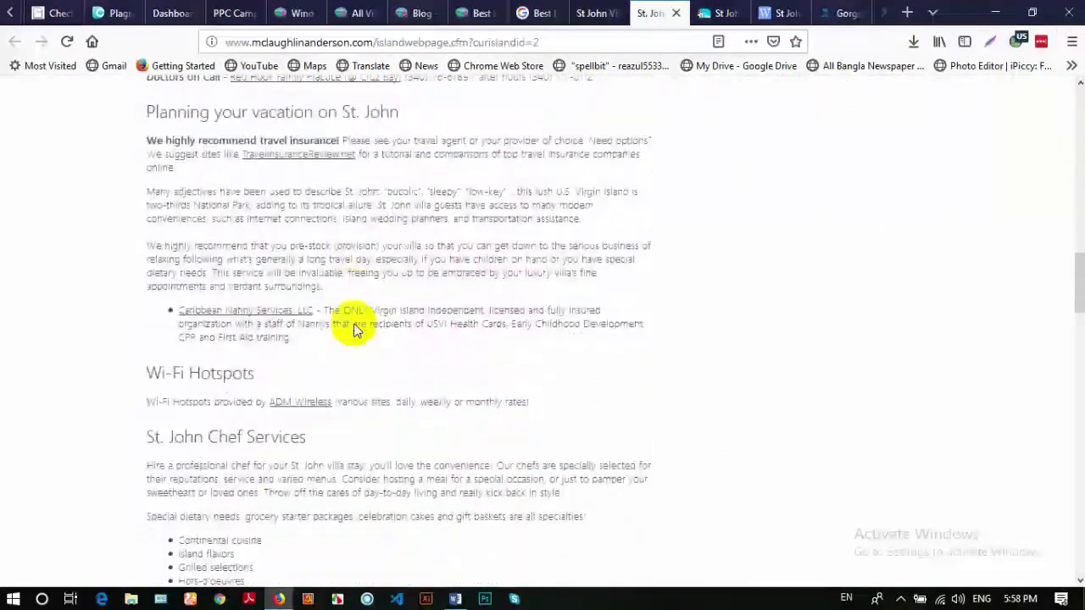
pyautogui.scroll(-10, 350, 322)
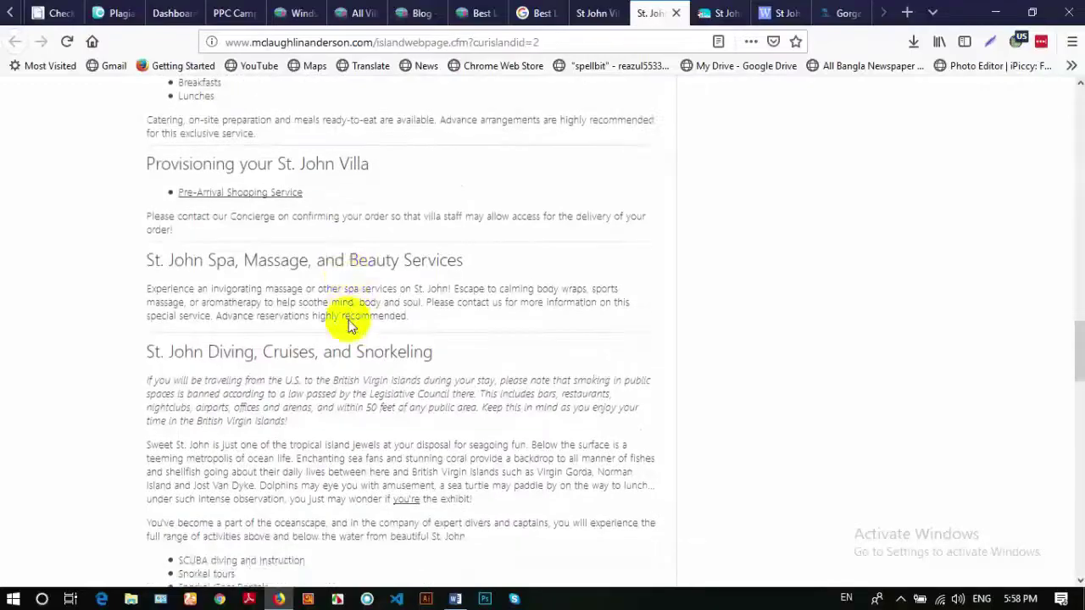
pyautogui.scroll(-10, 354, 313)
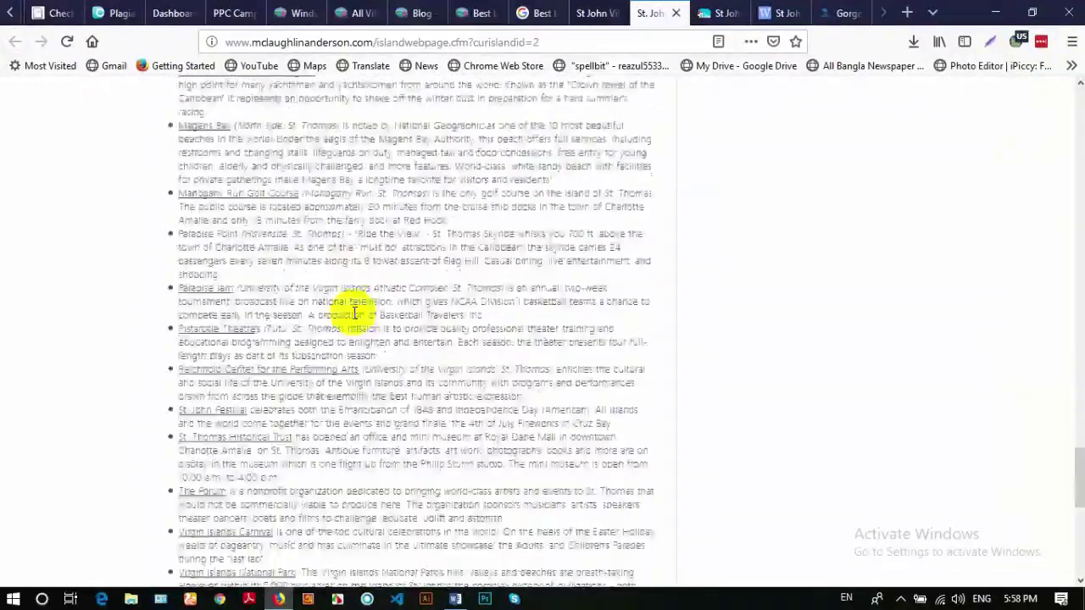
pyautogui.scroll(20, 354, 318)
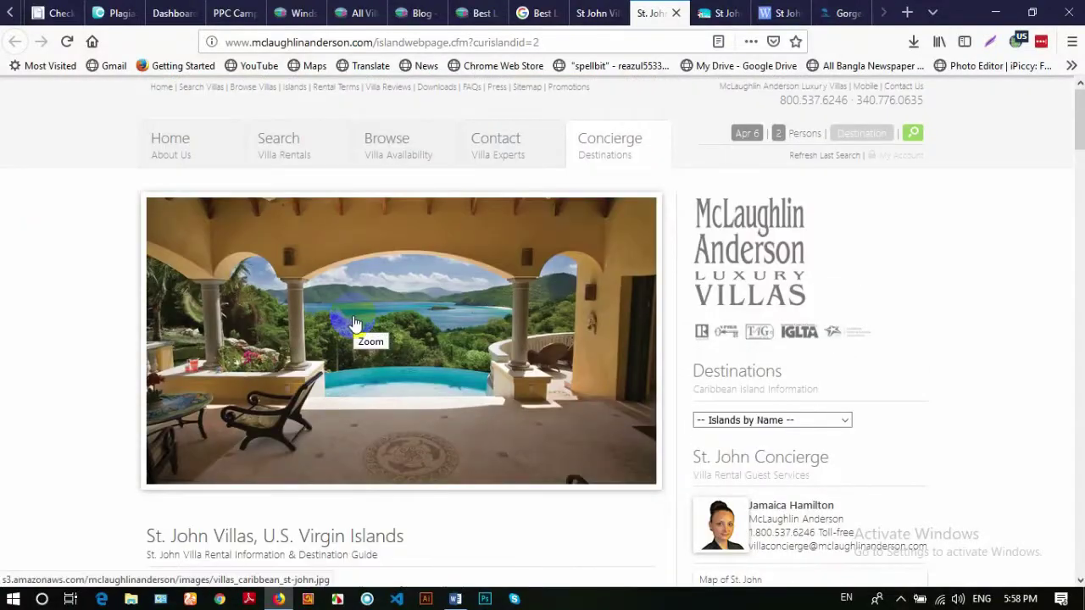
# Examine the Caribbean Villas page's "Luxury Rental Properties In St. John, USVI" introduction and its property listings
pyautogui.click(710, 17)
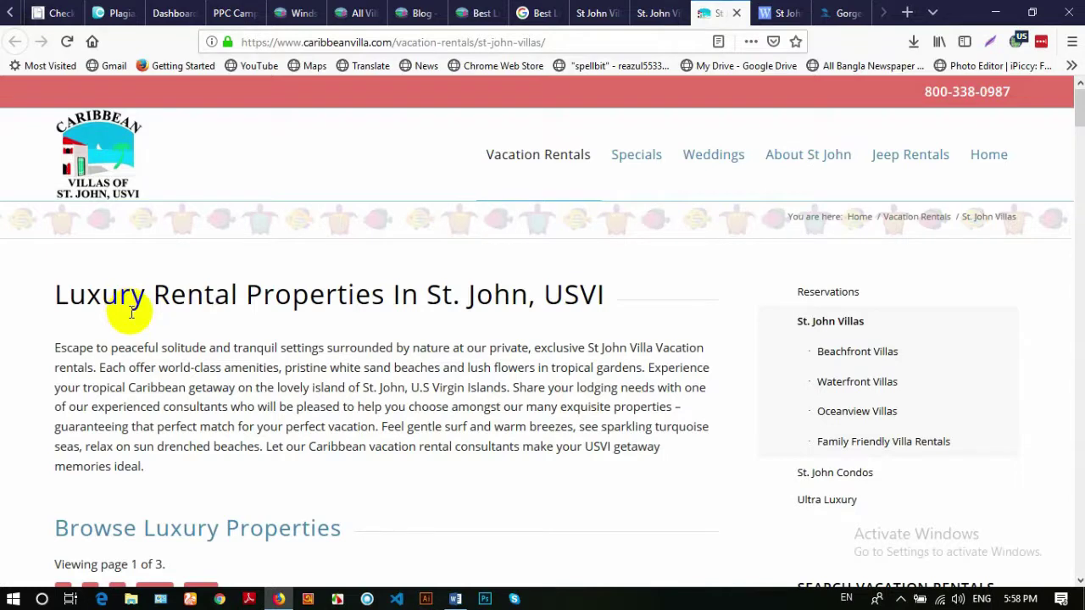
pyautogui.scroll(-2, 132, 311)
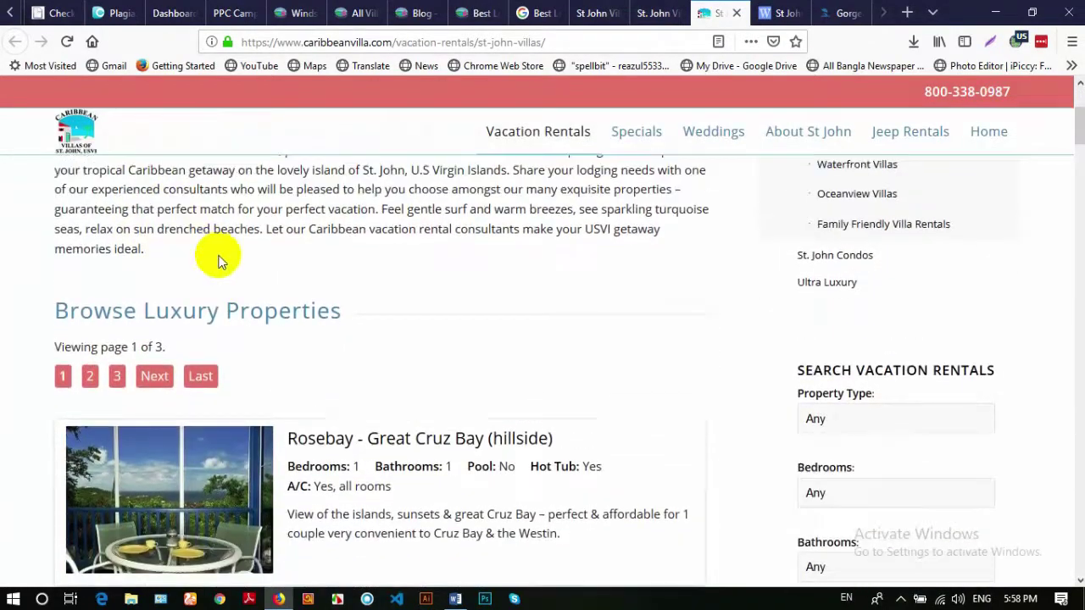
pyautogui.scroll(3, 218, 255)
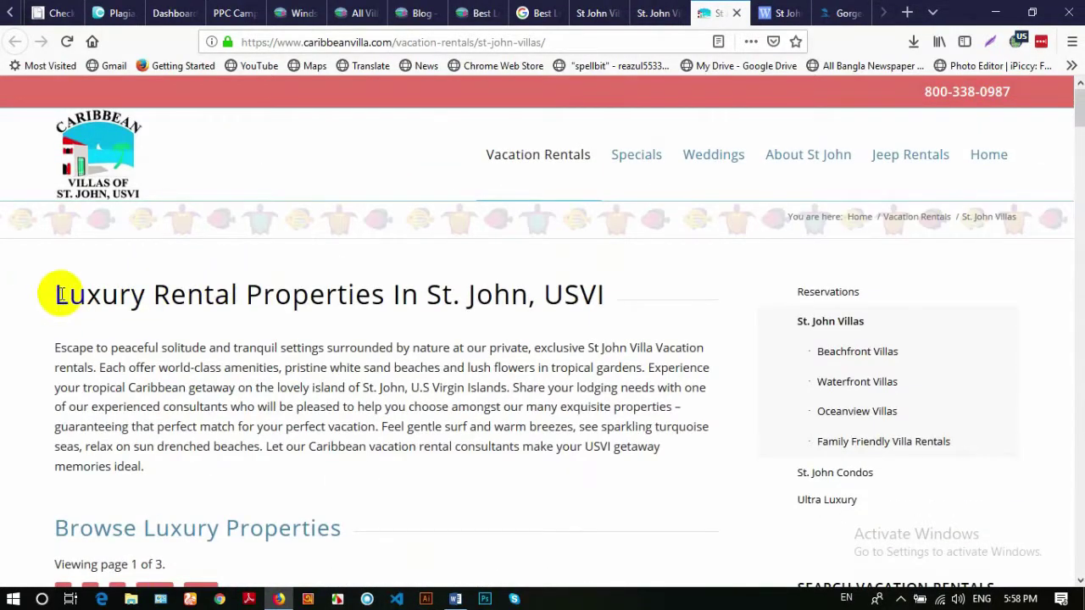
pyautogui.moveTo(56, 294); pyautogui.dragTo(131, 342)
pyautogui.click(182, 373)
pyautogui.scroll(-1, 291, 296)
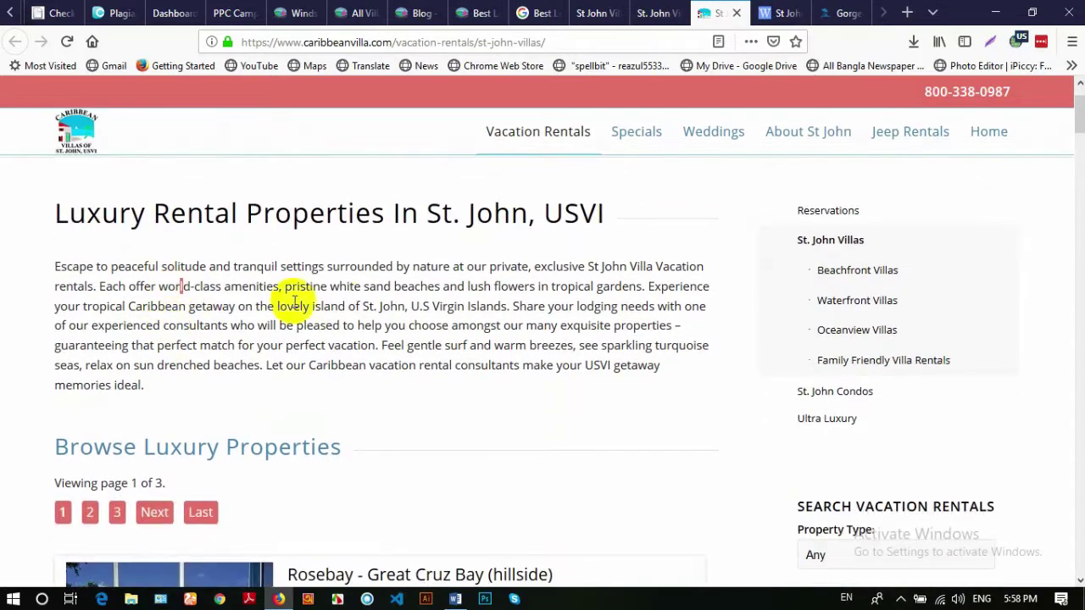
pyautogui.scroll(-10, 273, 297)
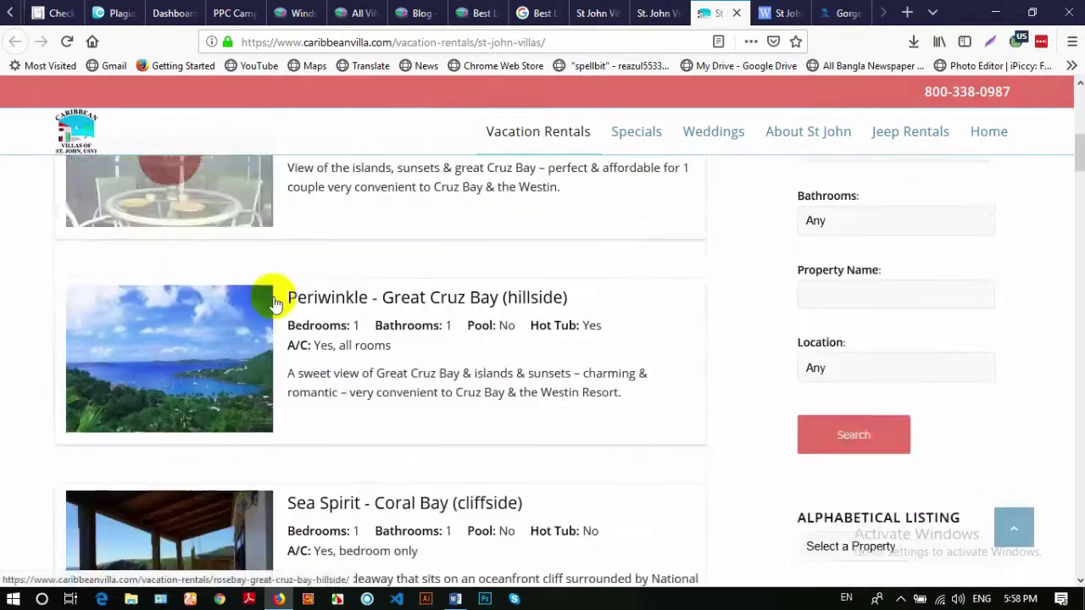
# Review Windspree's "Best Luxury Villa Rentals in St John USVI" article from its introduction to the closing booking paragraph
pyautogui.click(475, 12)
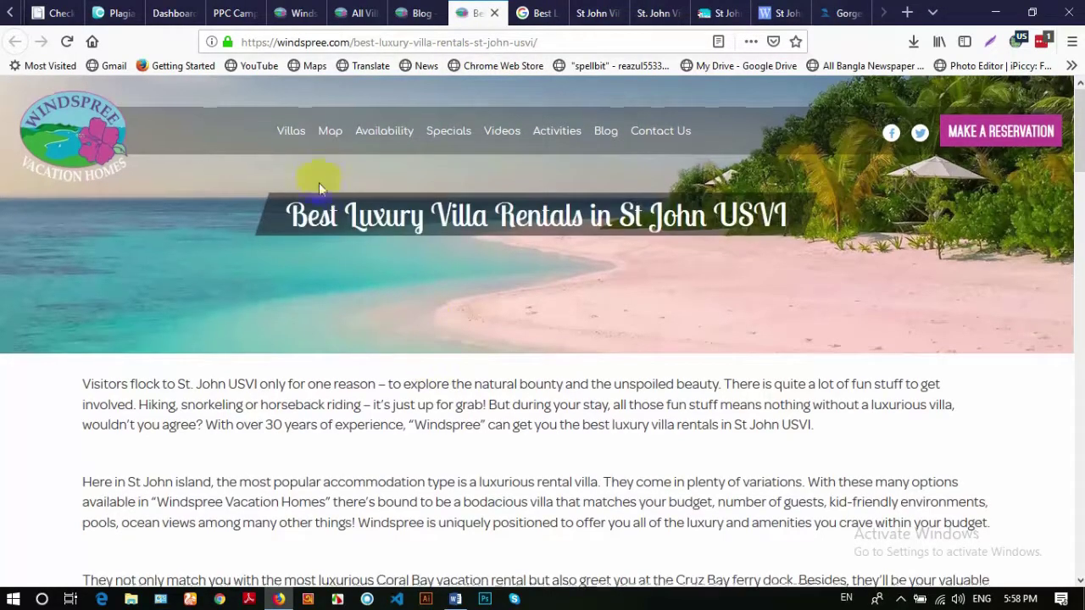
pyautogui.scroll(-20, 319, 177)
pyautogui.scroll(-4, 851, 288)
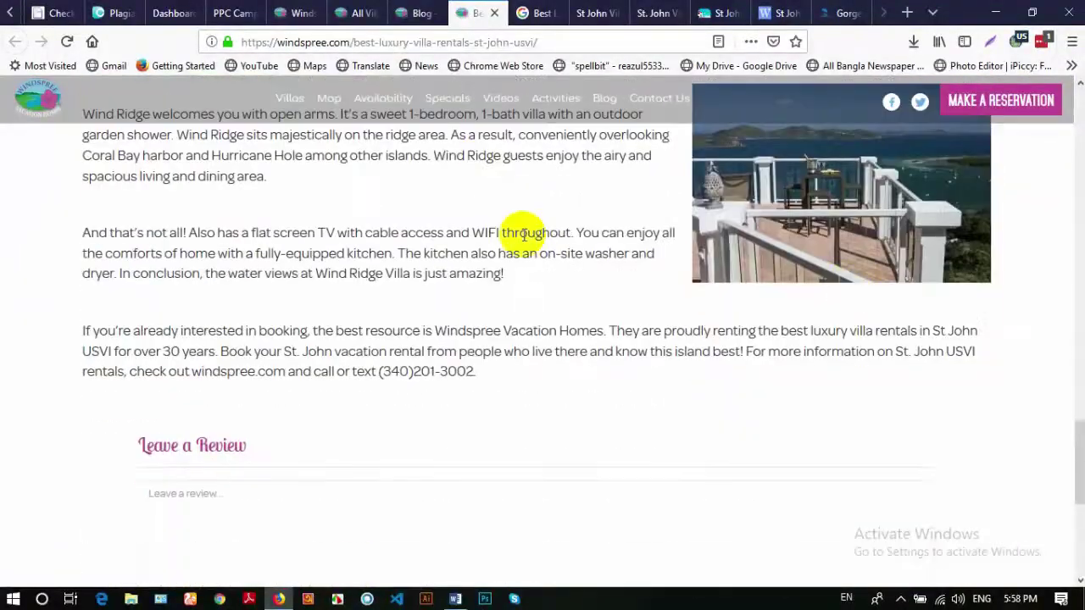
pyautogui.scroll(-2, 382, 315)
pyautogui.scroll(12, 371, 329)
pyautogui.scroll(12, 370, 328)
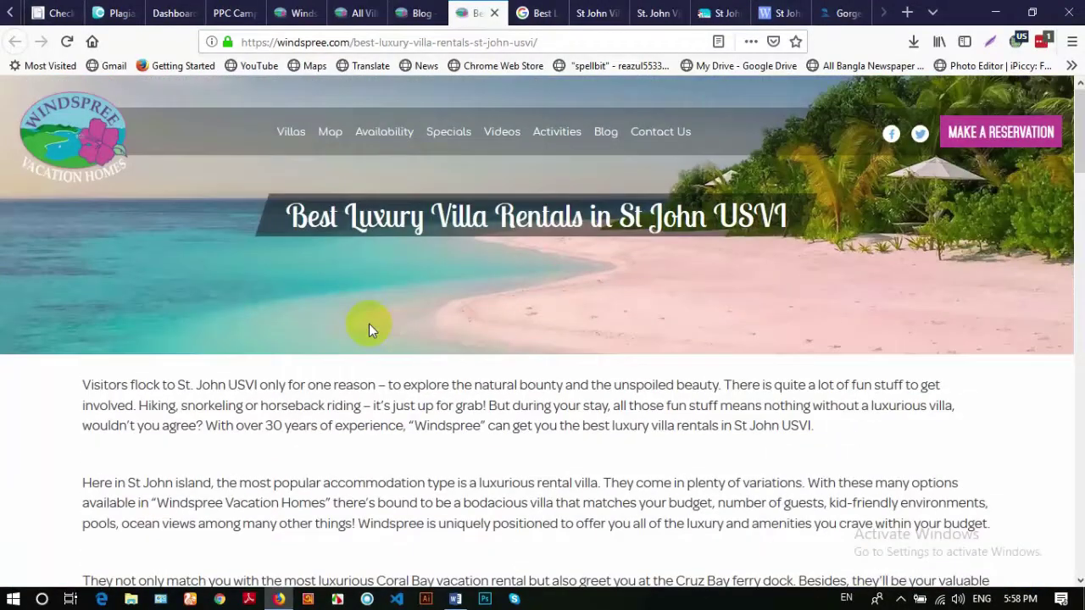
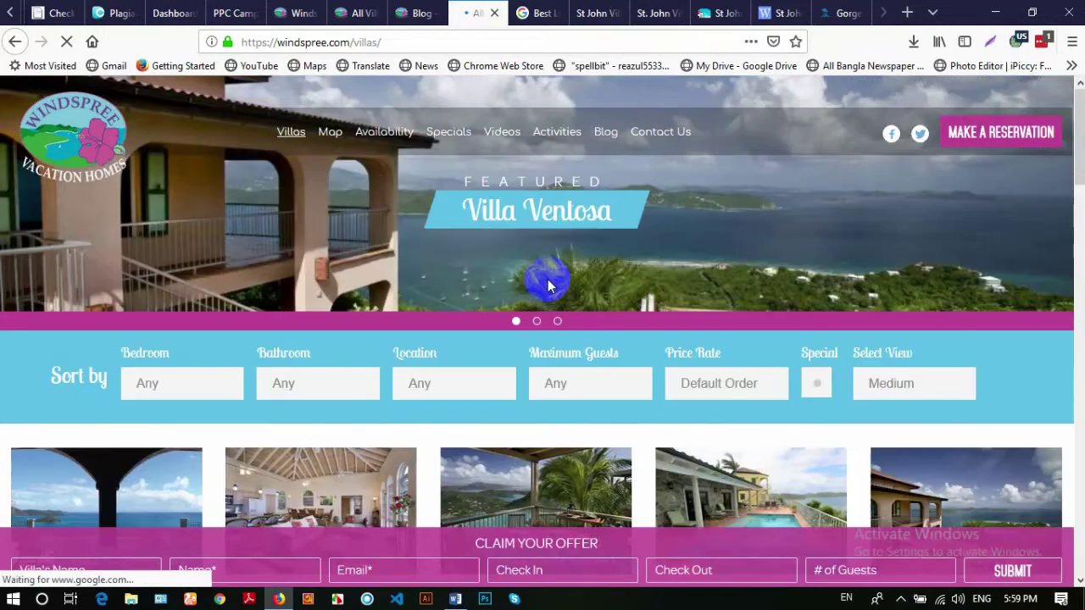
# Look through Windspree's villas page, comparing the listed rates, locations, beds, baths and maximum guests
pyautogui.scroll(-10, 548, 285)
pyautogui.scroll(-15, 548, 285)
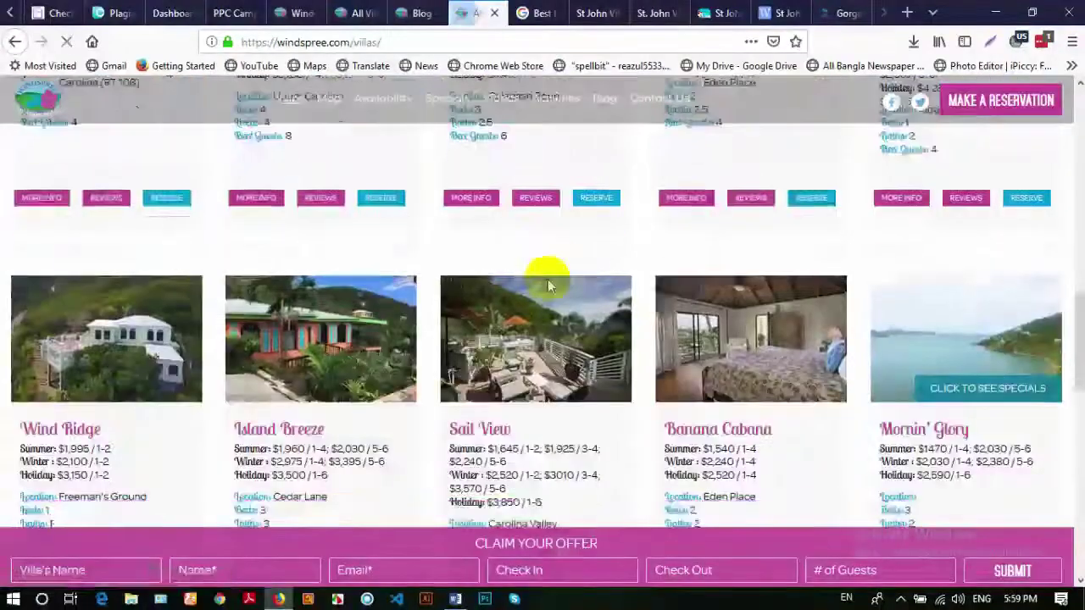
pyautogui.scroll(5, 544, 278)
pyautogui.scroll(15, 544, 280)
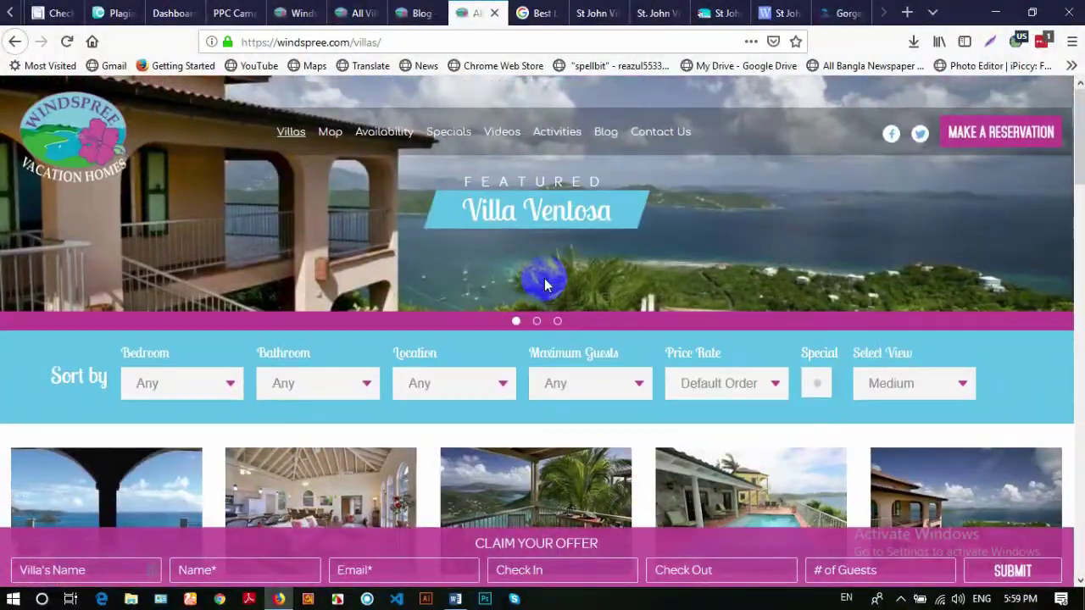
pyautogui.scroll(-4, 543, 294)
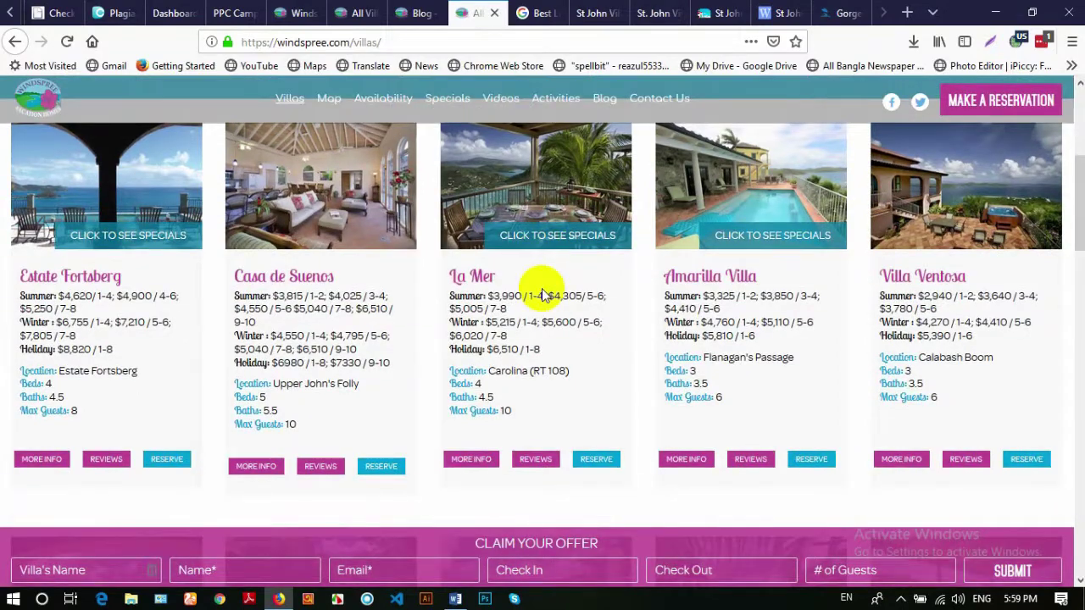
pyautogui.scroll(-3, 542, 288)
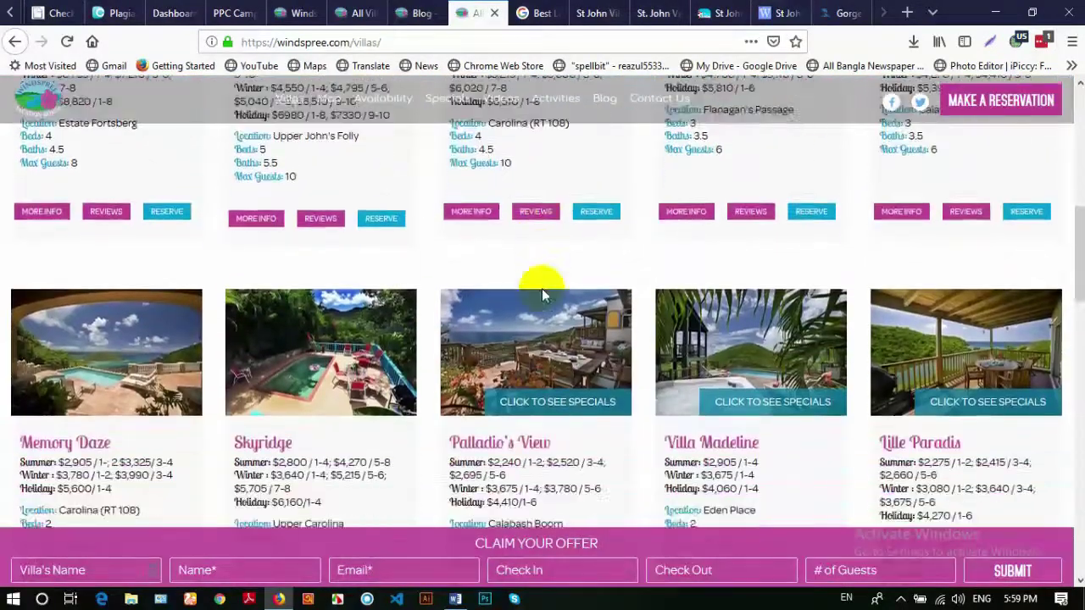
pyautogui.scroll(-1, 544, 295)
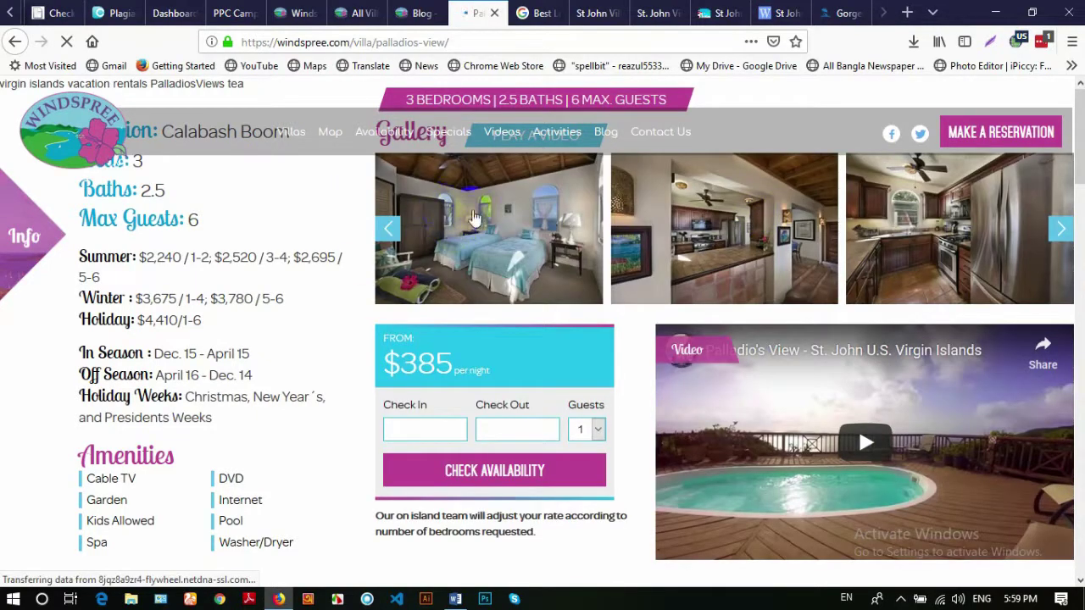
# Inspect the Palladio's View villa page and its gallery, then look over Windspree's property search page and listings
pyautogui.click(775, 252)
pyautogui.scroll(-10, 775, 251)
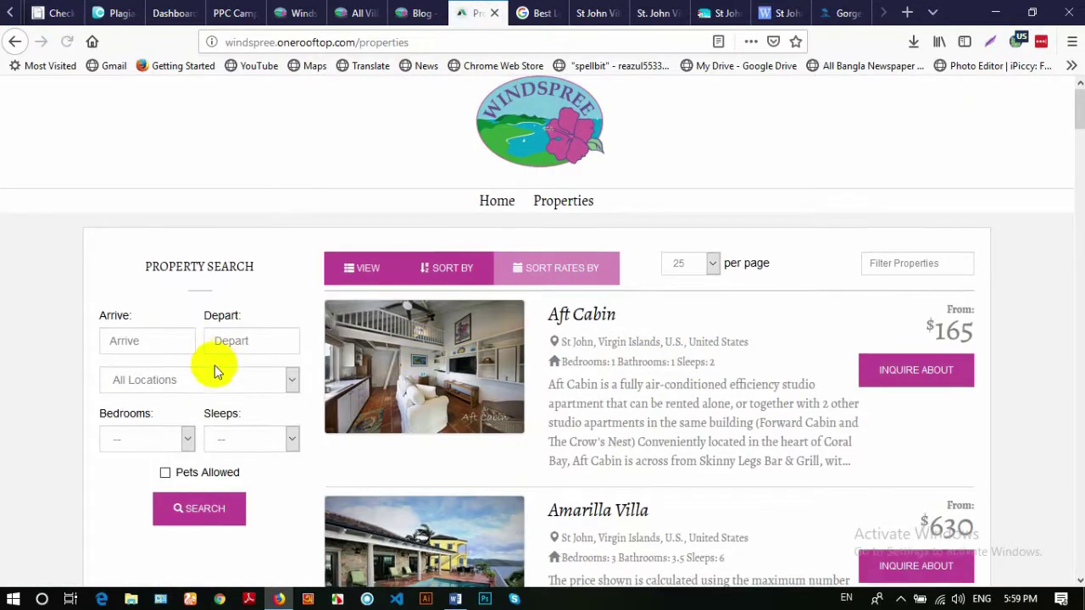
pyautogui.scroll(-2, 208, 367)
pyautogui.scroll(-5, 215, 350)
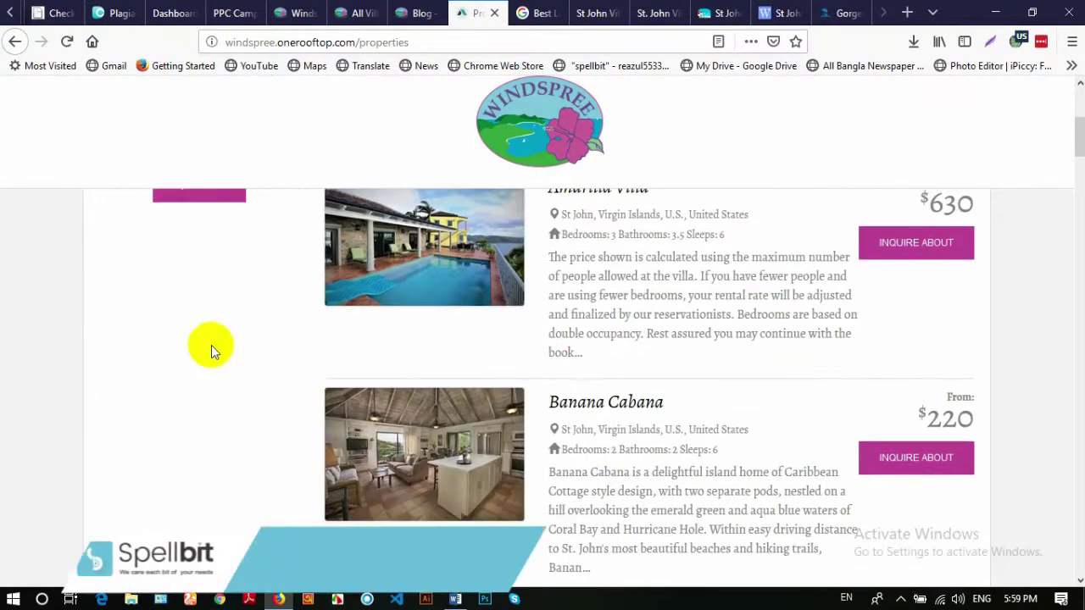
pyautogui.scroll(4, 169, 348)
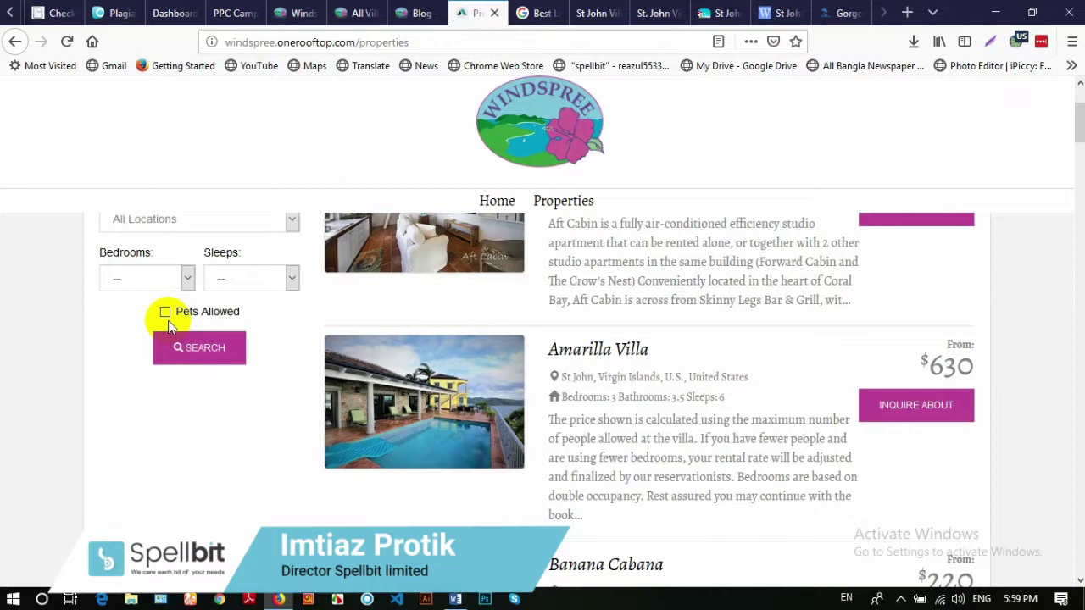
# Dismiss the "Stay Local at Home" sign-up pop-up on the Cimmaron St. John site and look through its home page
pyautogui.click(846, 21)
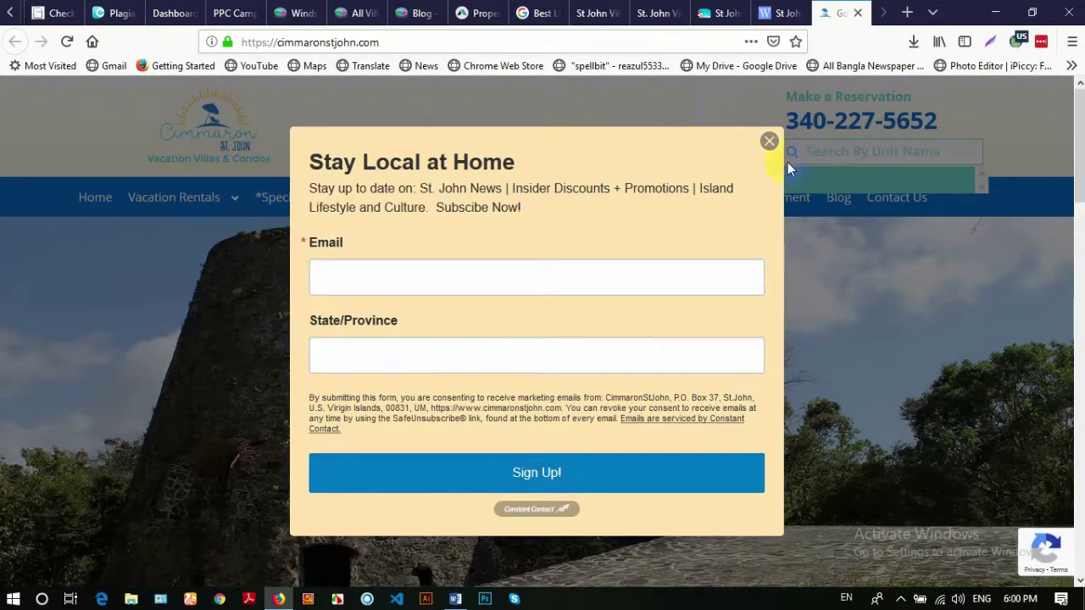
pyautogui.click(769, 141)
pyautogui.scroll(-2, 441, 283)
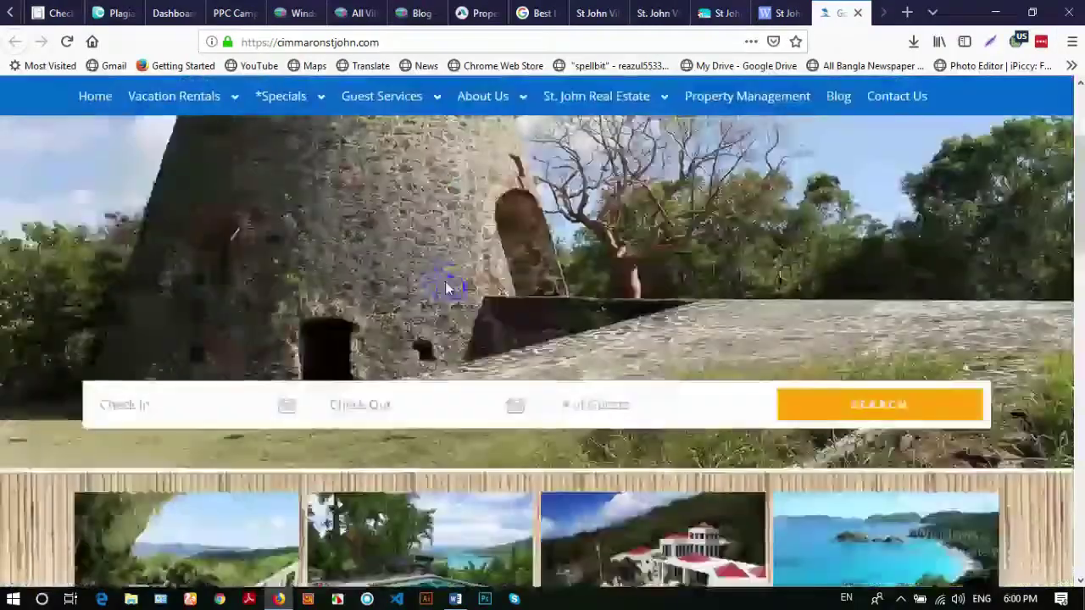
pyautogui.scroll(-15, 449, 280)
pyautogui.scroll(18, 463, 275)
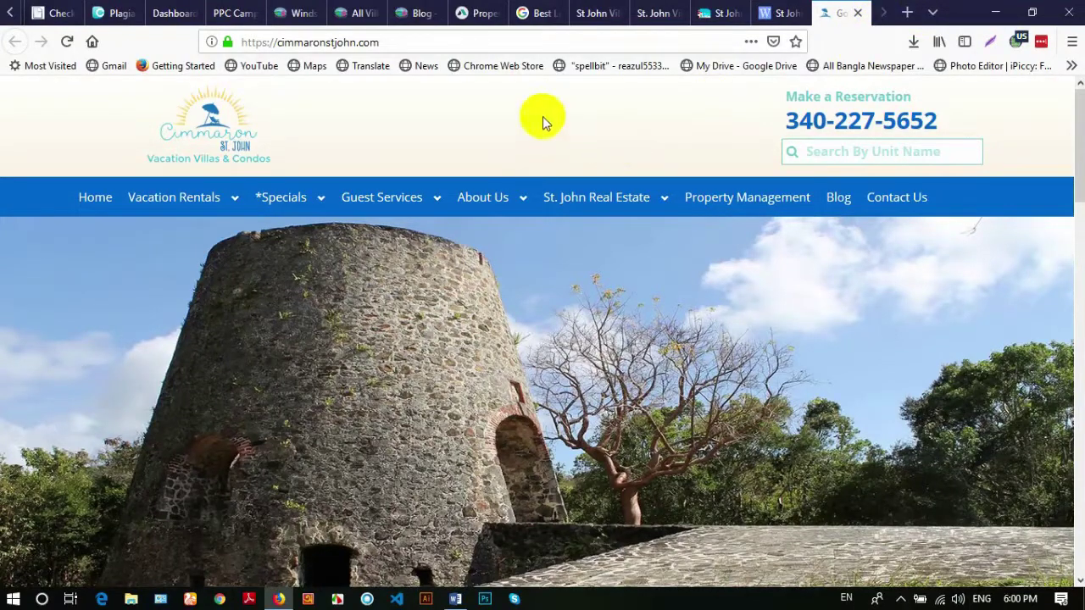
# Close the "Best Luxury Villa Rentals in St John USVI" Google results tab and the Luxury Retreats tab
pyautogui.click(528, 17)
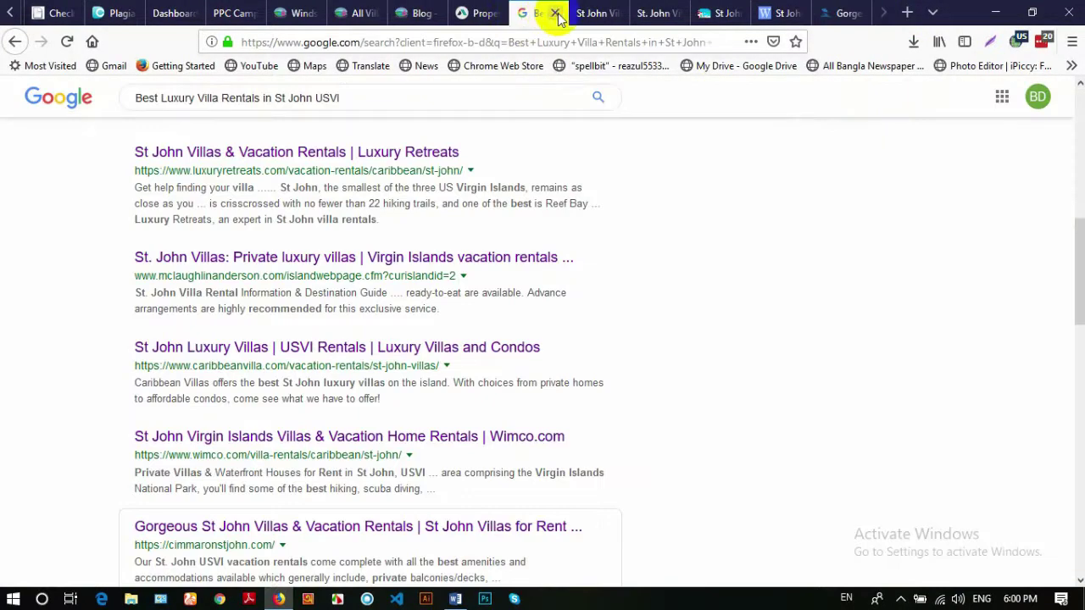
pyautogui.click(556, 13)
pyautogui.click(556, 14)
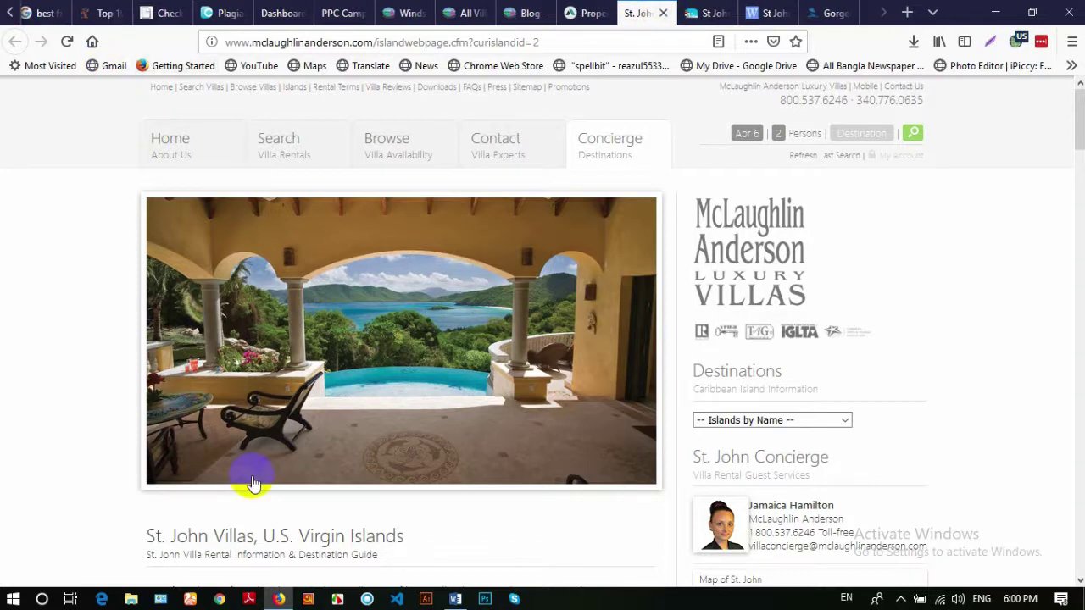
# Look over McLaughlin Anderson's contact page, then browse its St. Thomas villa availability listings
pyautogui.click(517, 149)
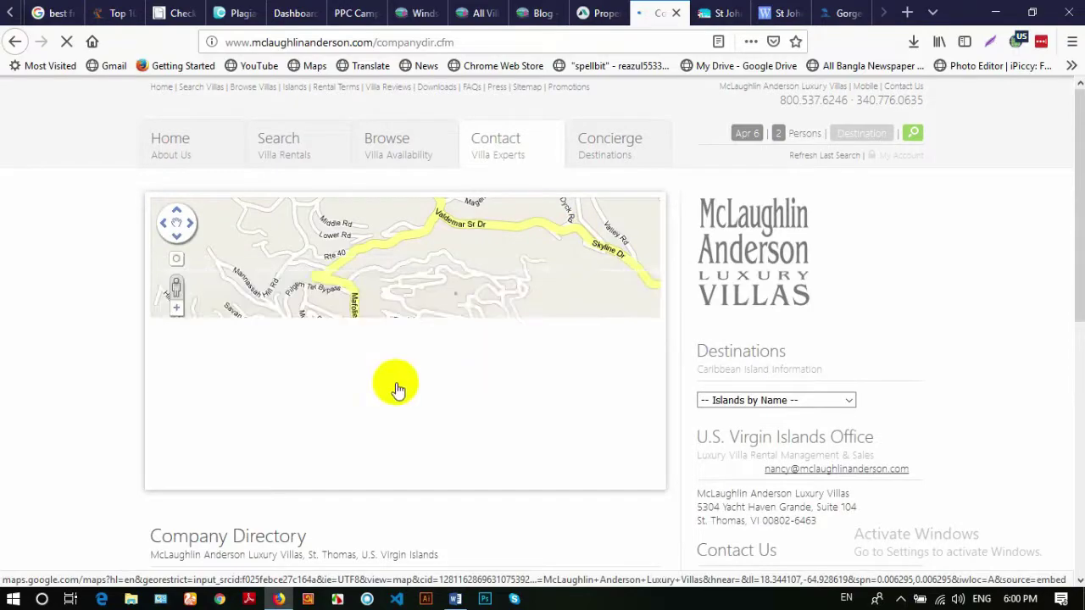
pyautogui.scroll(-6, 339, 390)
pyautogui.scroll(10, 349, 356)
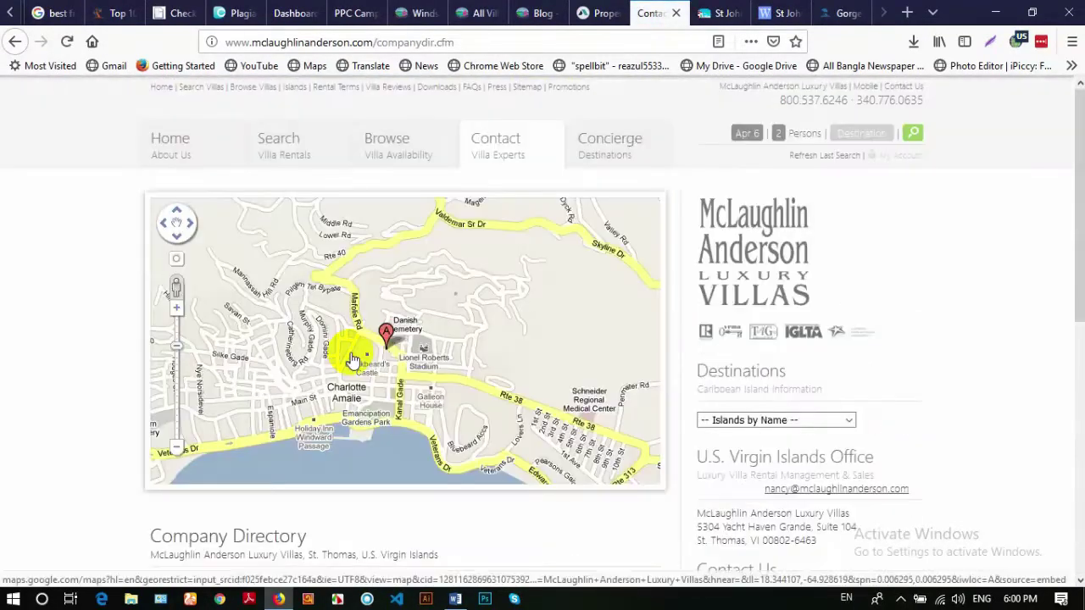
pyautogui.click(392, 141)
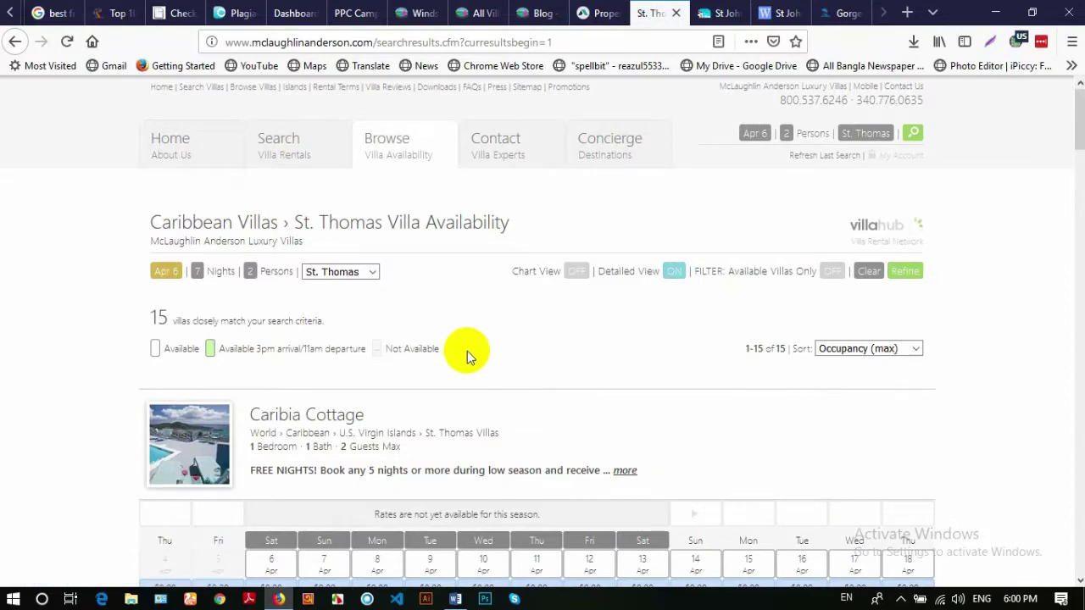
pyautogui.scroll(-3, 506, 318)
pyautogui.scroll(-13, 584, 356)
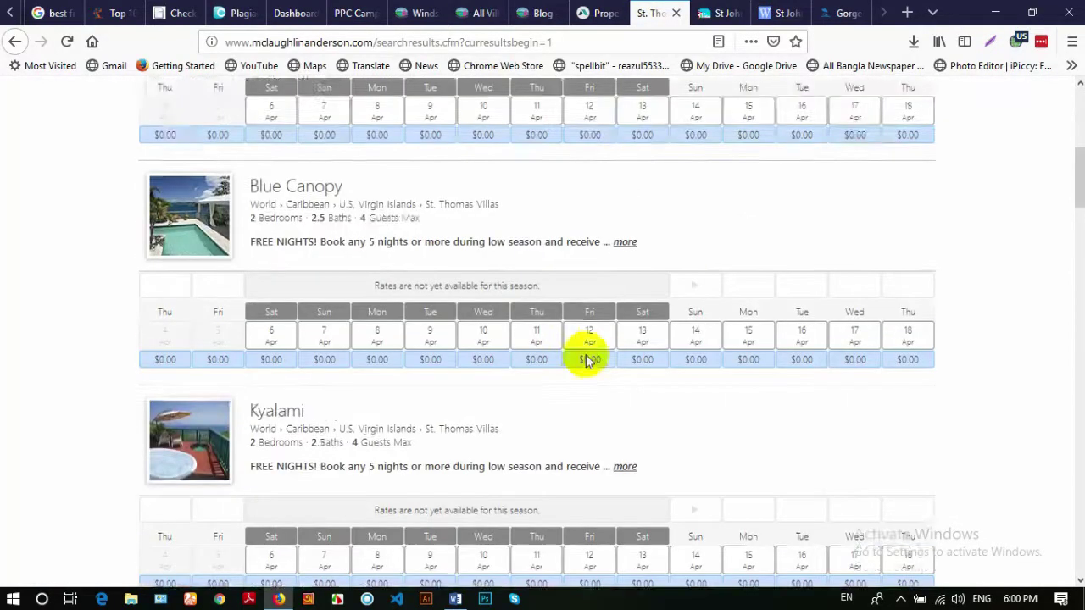
pyautogui.scroll(-18, 607, 329)
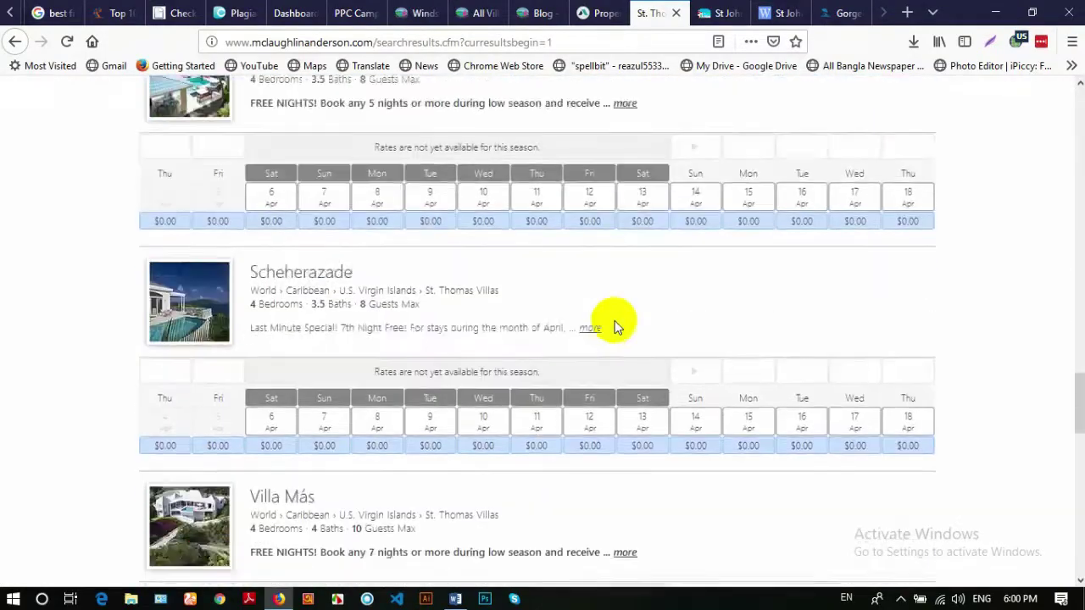
pyautogui.scroll(8, 593, 315)
pyautogui.scroll(20, 577, 314)
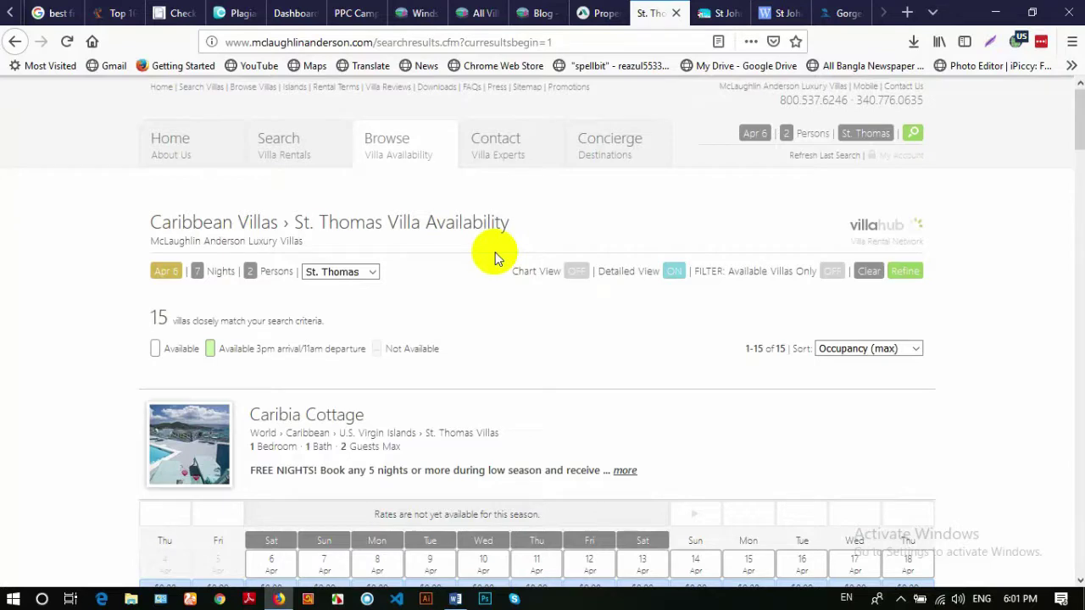
# Close the Windspree blog, property search, McLaughlin Anderson, Caribbean Villas and WIMCO tabs
pyautogui.click(536, 15)
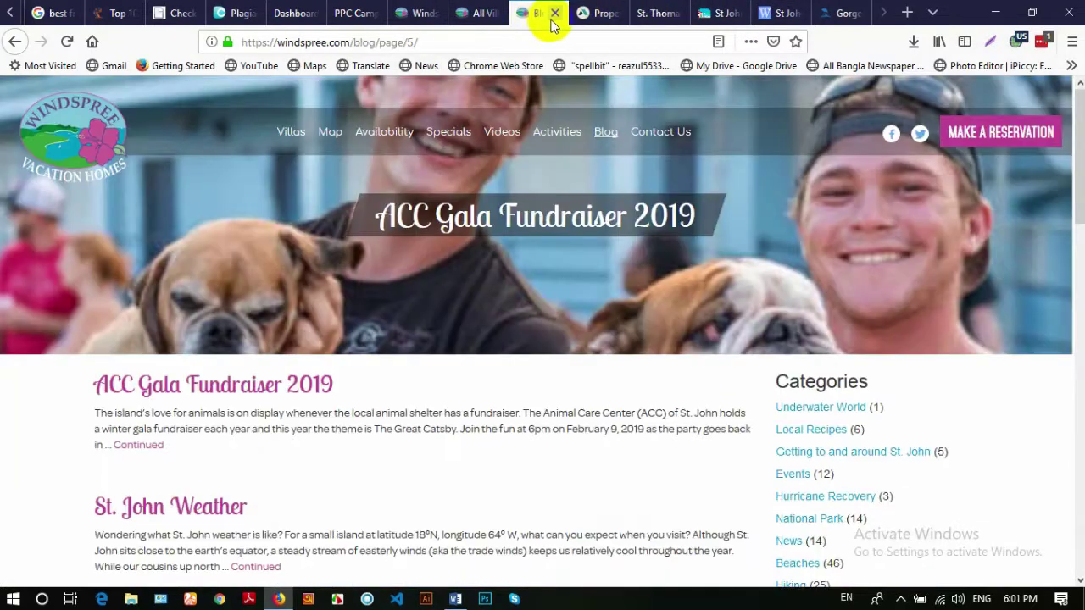
pyautogui.click(556, 13)
pyautogui.click(556, 13)
pyautogui.click(556, 13)
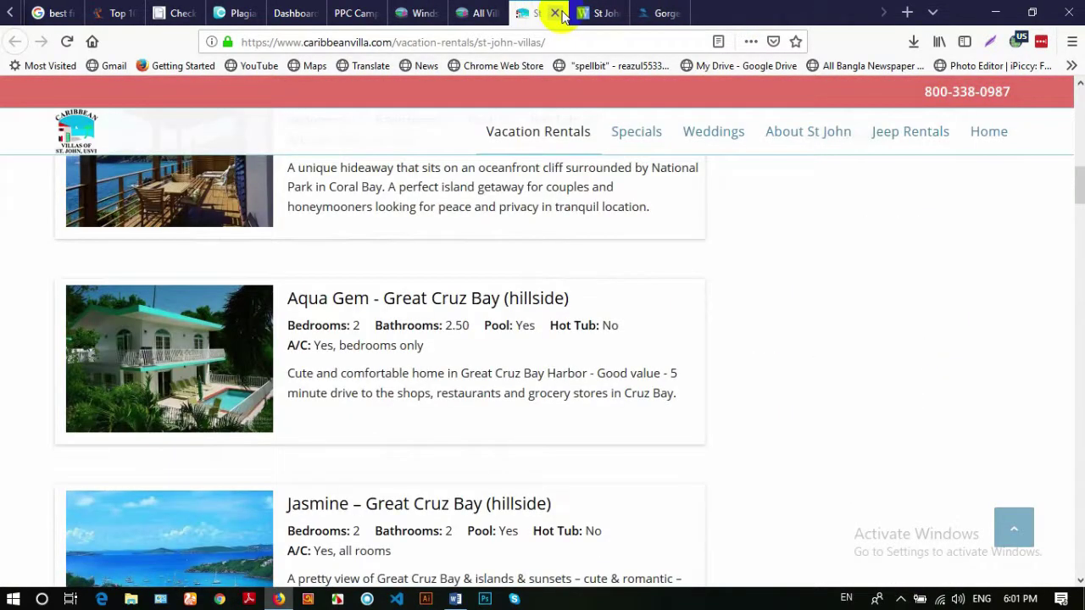
pyautogui.click(556, 13)
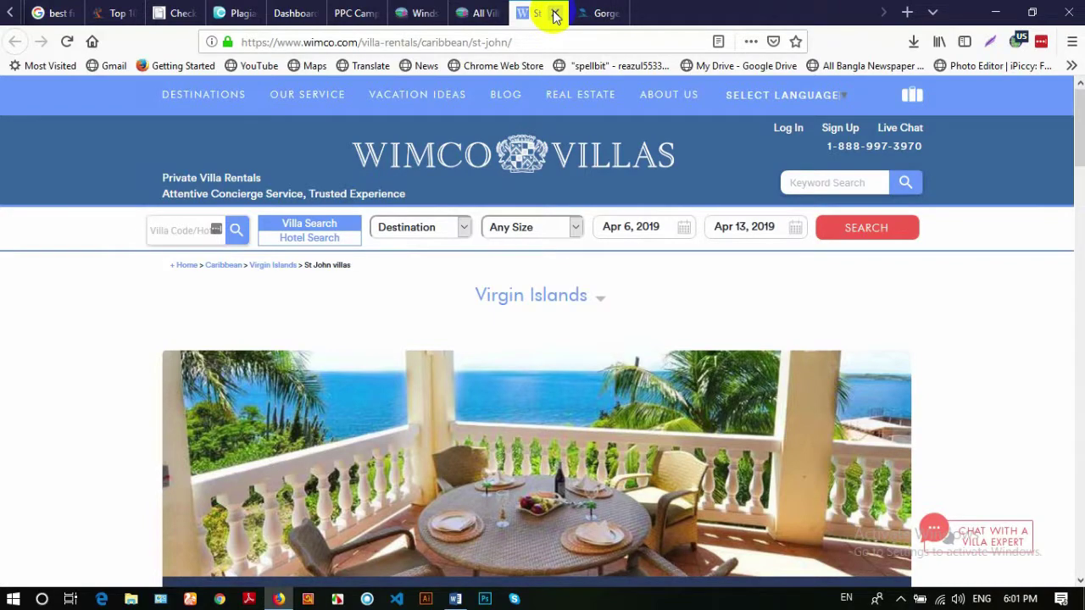
pyautogui.click(554, 14)
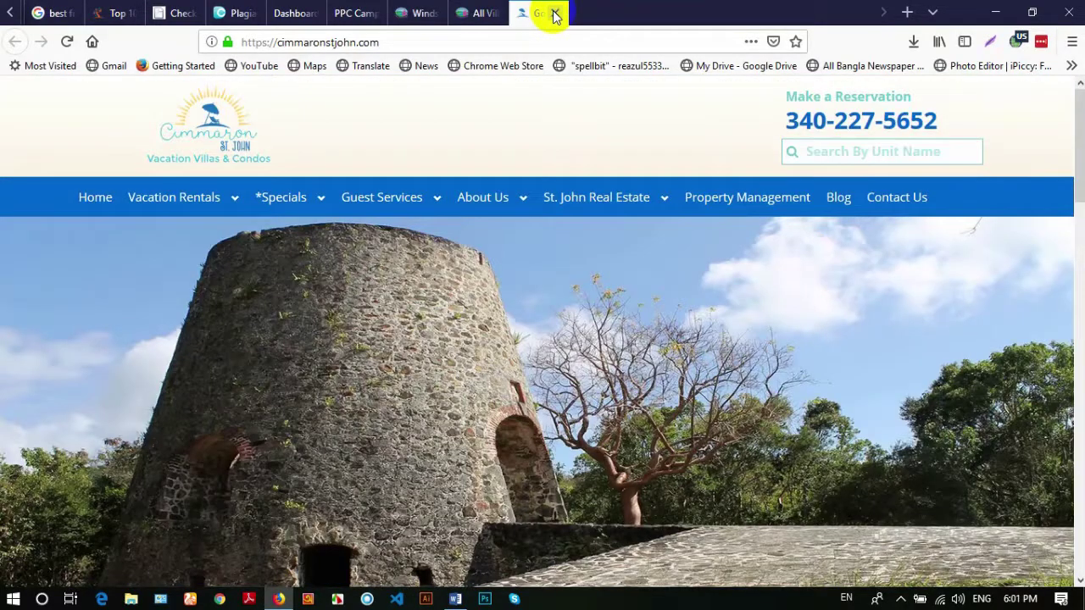
# Close the Windspree villas tab and the Cimmaron St. John tab, keeping Windspree's home page open
pyautogui.click(401, 17)
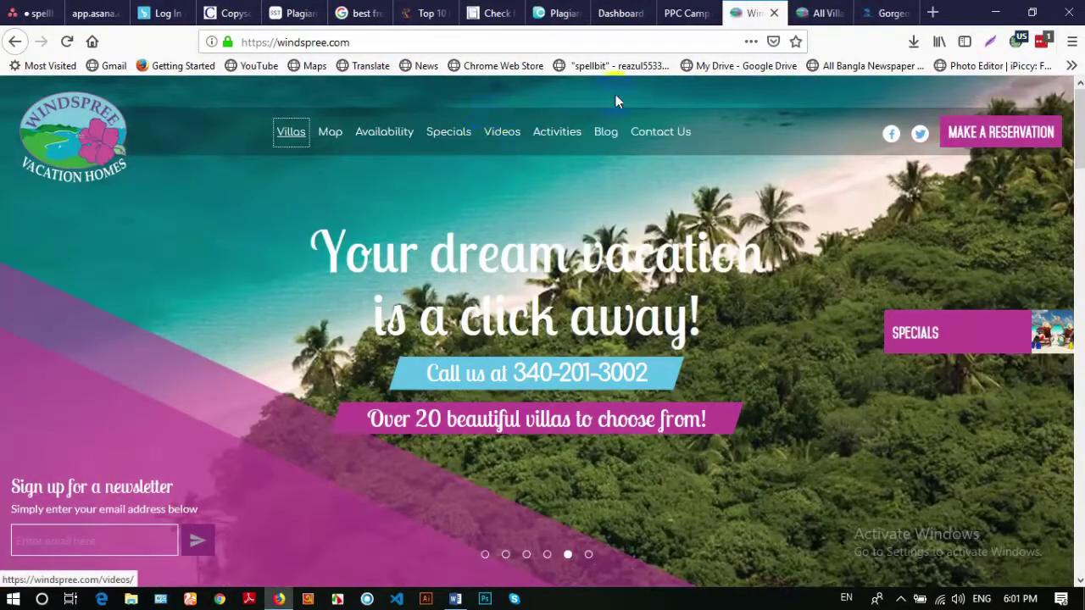
pyautogui.click(819, 13)
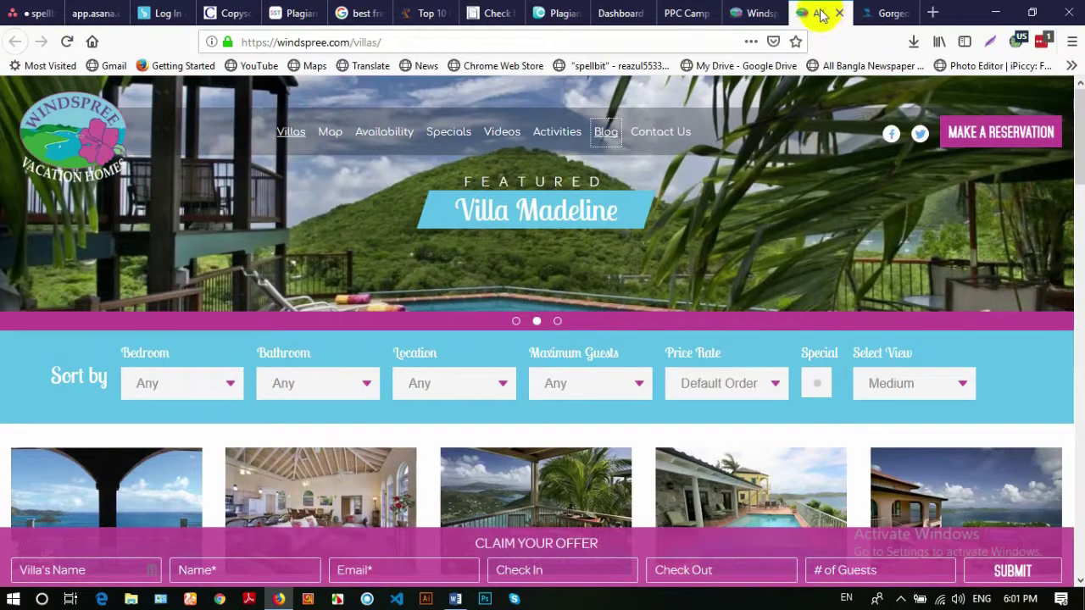
pyautogui.click(838, 14)
pyautogui.click(839, 13)
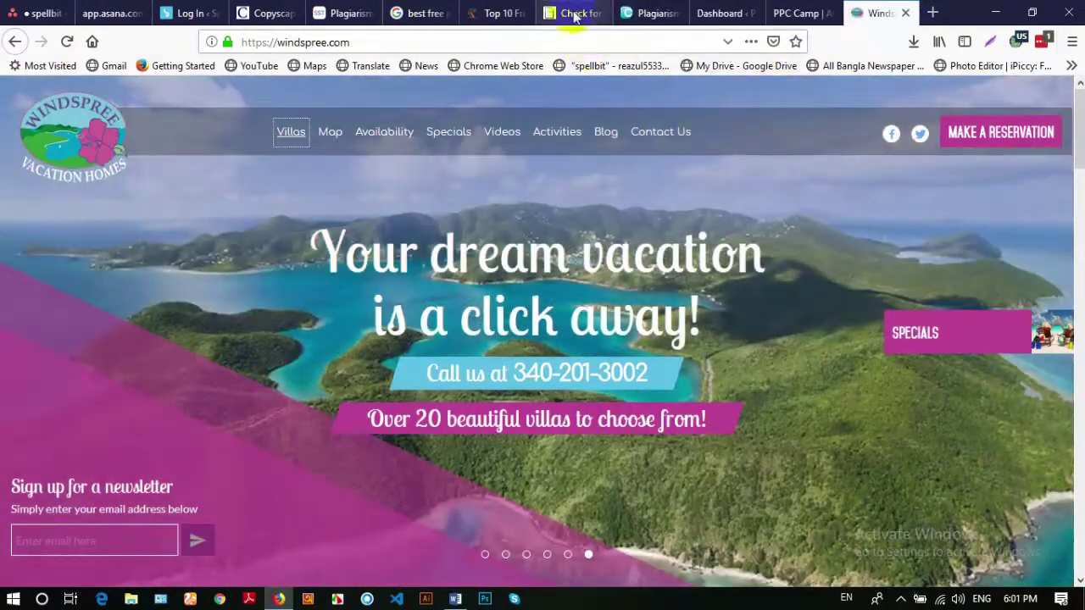
# Close the Top 10 free plagiarism tools article tab and view the Plagiarism Checker .com page
pyautogui.click(579, 13)
pyautogui.click(488, 13)
pyautogui.click(519, 15)
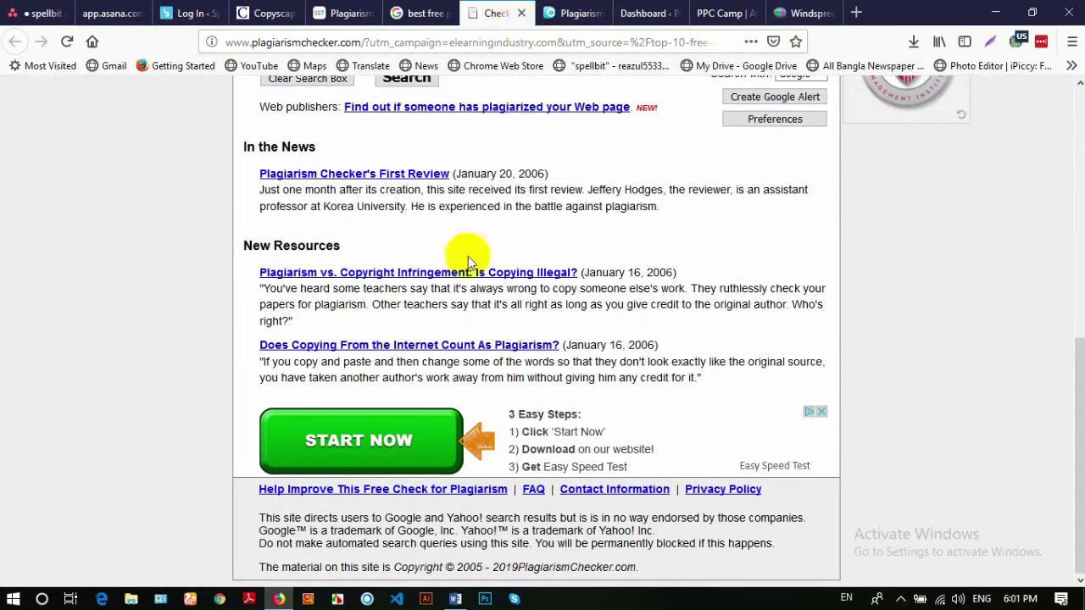
pyautogui.scroll(6, 364, 243)
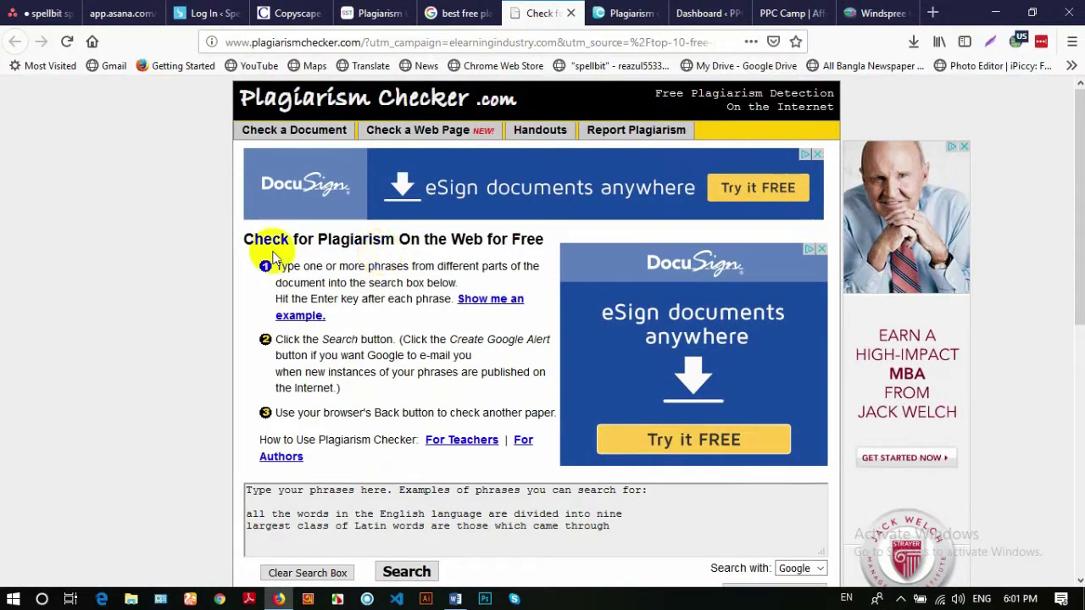
# Review the SpellBit login and Copyscape tabs, then close the extra plagiarism checker, PPC Camp dashboard and PPC Camp website tabs
pyautogui.click(203, 13)
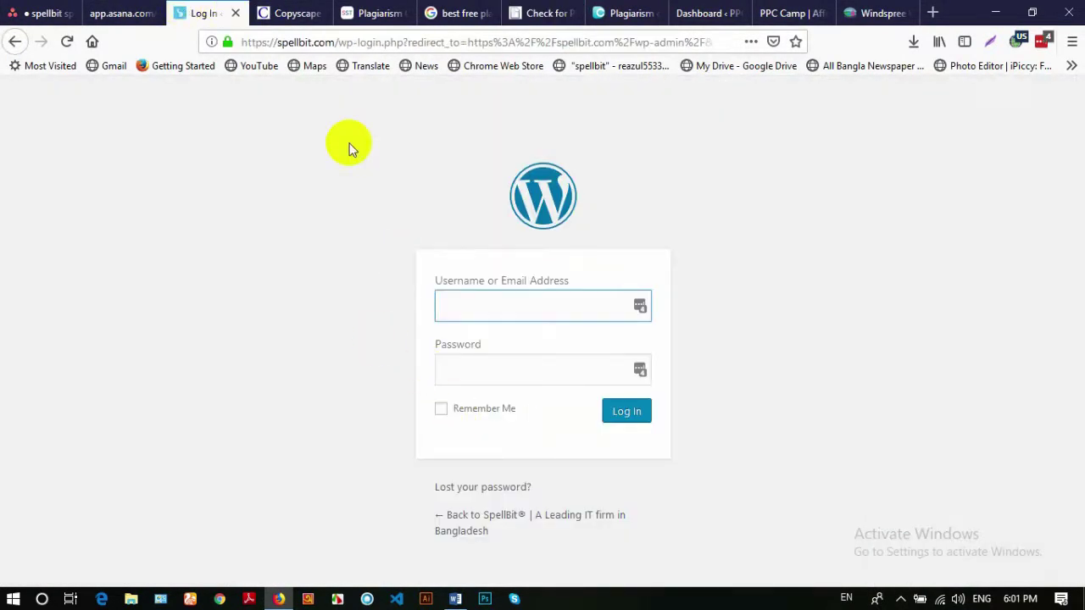
pyautogui.click(288, 12)
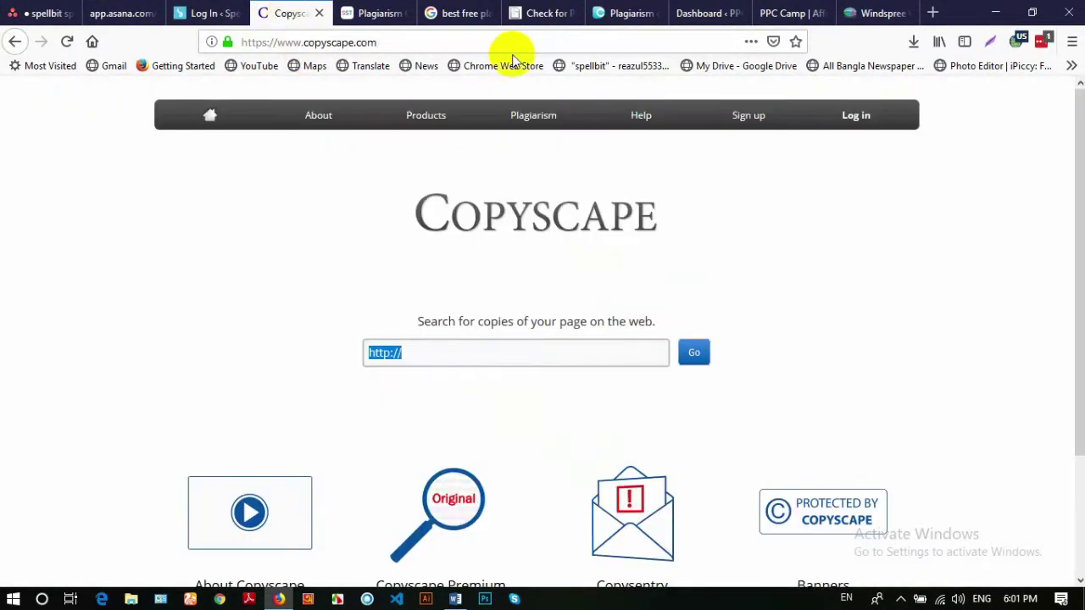
pyautogui.click(653, 13)
pyautogui.click(657, 12)
pyautogui.click(656, 12)
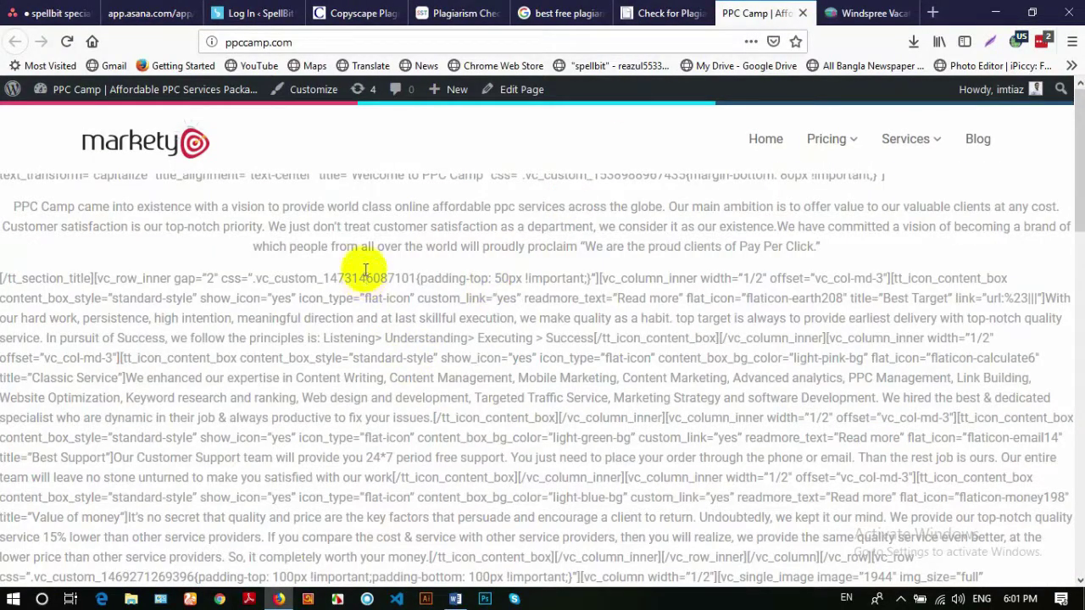
pyautogui.click(803, 14)
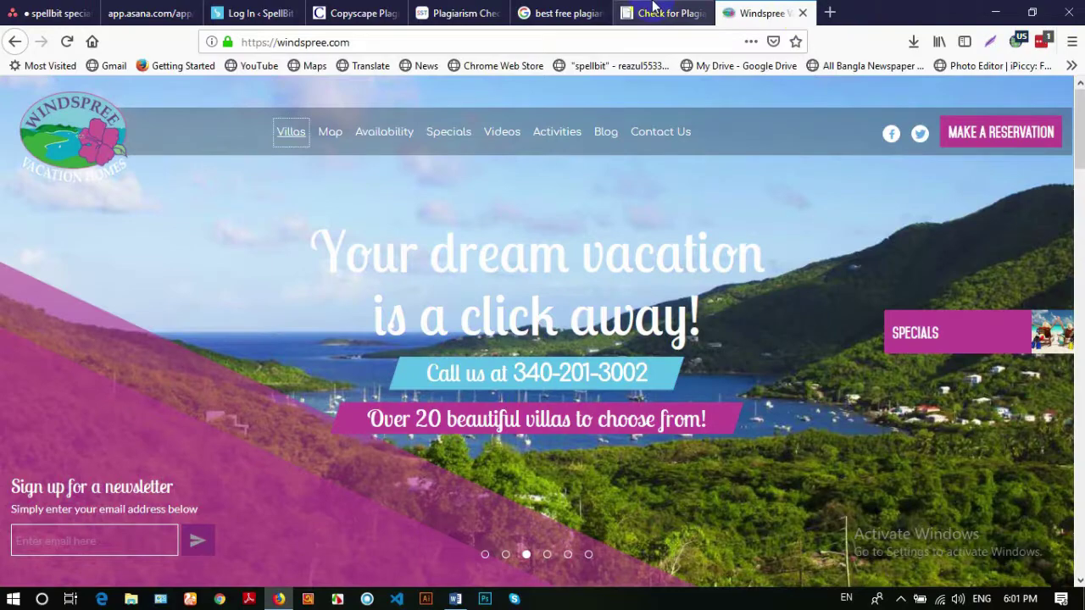
# Close the "best free plagiarism-checker tools" Google results tab and the Plagiarism Checker .com tab
pyautogui.click(640, 13)
pyautogui.click(543, 8)
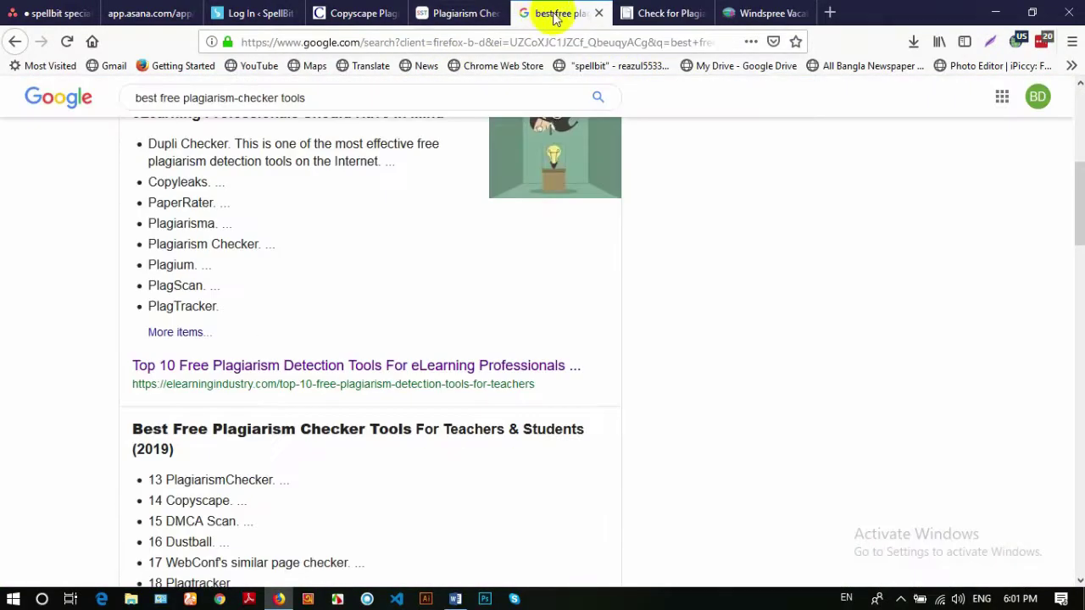
pyautogui.click(600, 13)
pyautogui.click(601, 13)
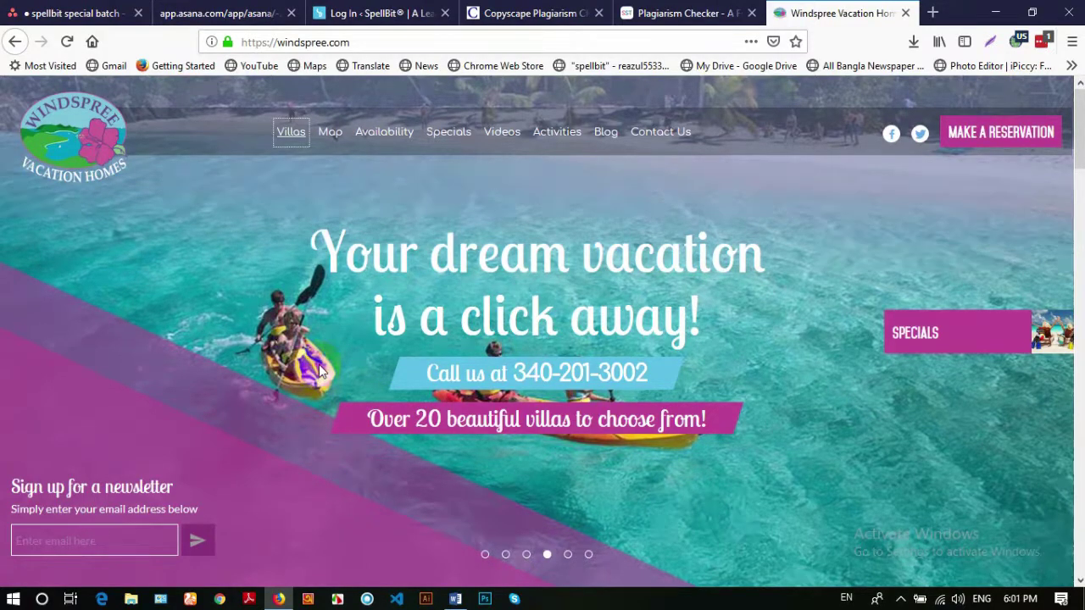
# Look through Windspree's home page, from the welcome text and videos to the Coral Bay section and footer
pyautogui.scroll(-10, 455, 339)
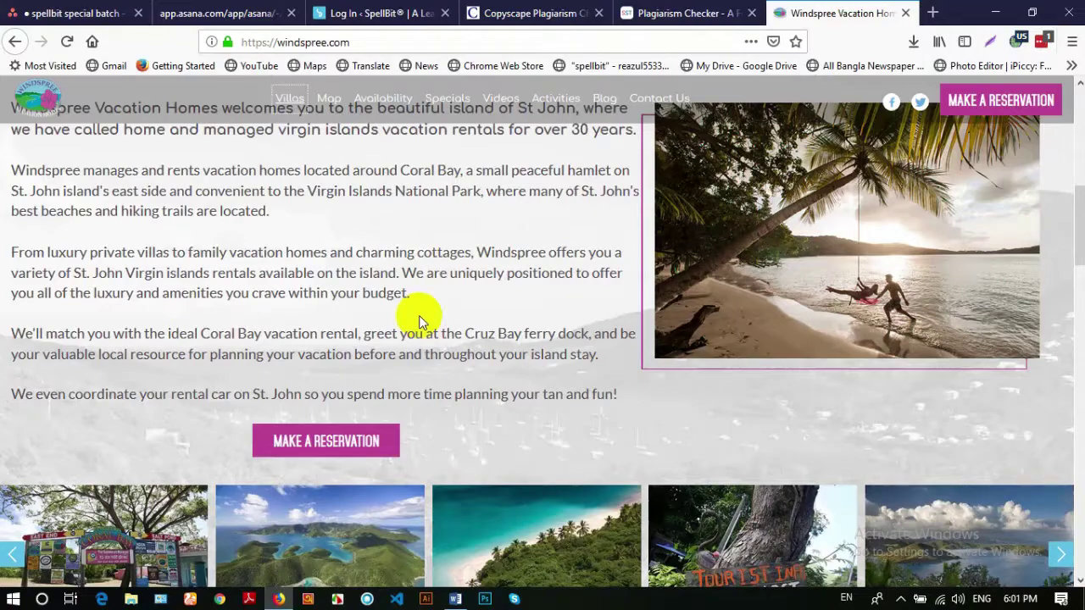
pyautogui.scroll(-9, 557, 385)
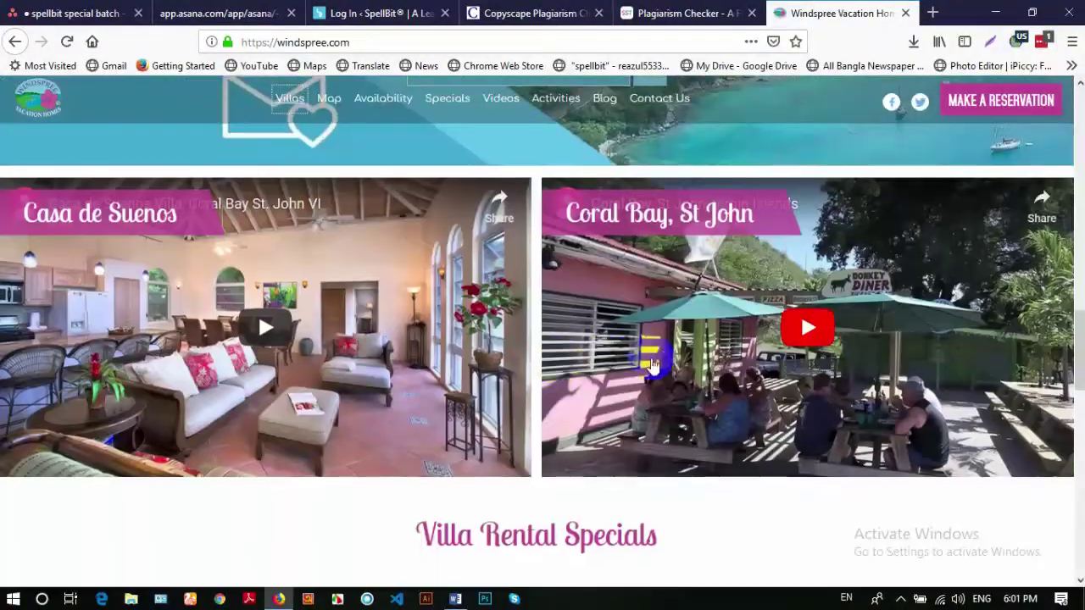
pyautogui.scroll(-10, 631, 352)
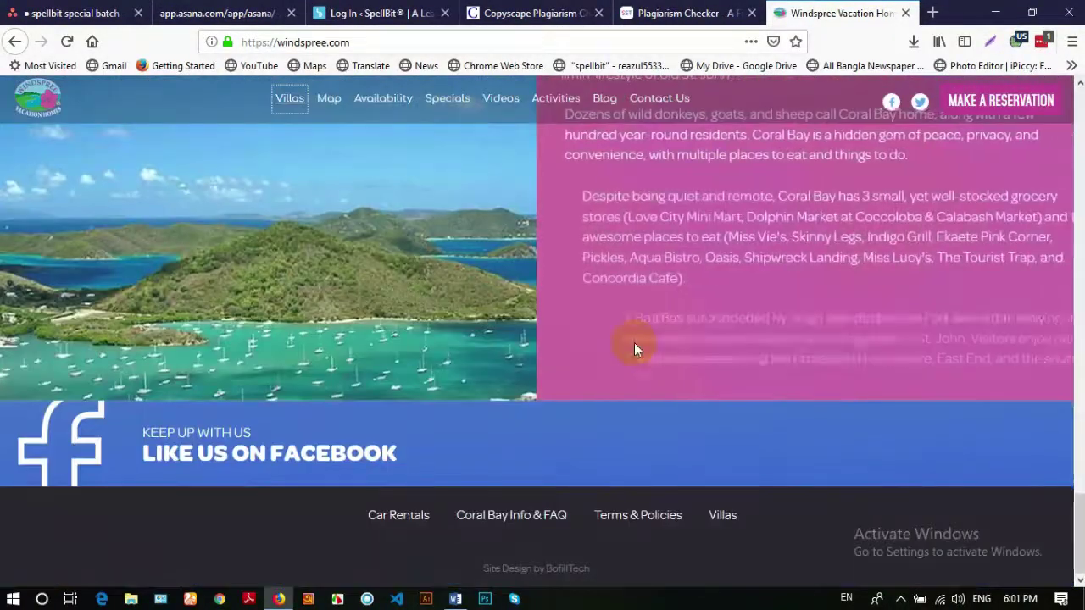
pyautogui.scroll(20, 634, 343)
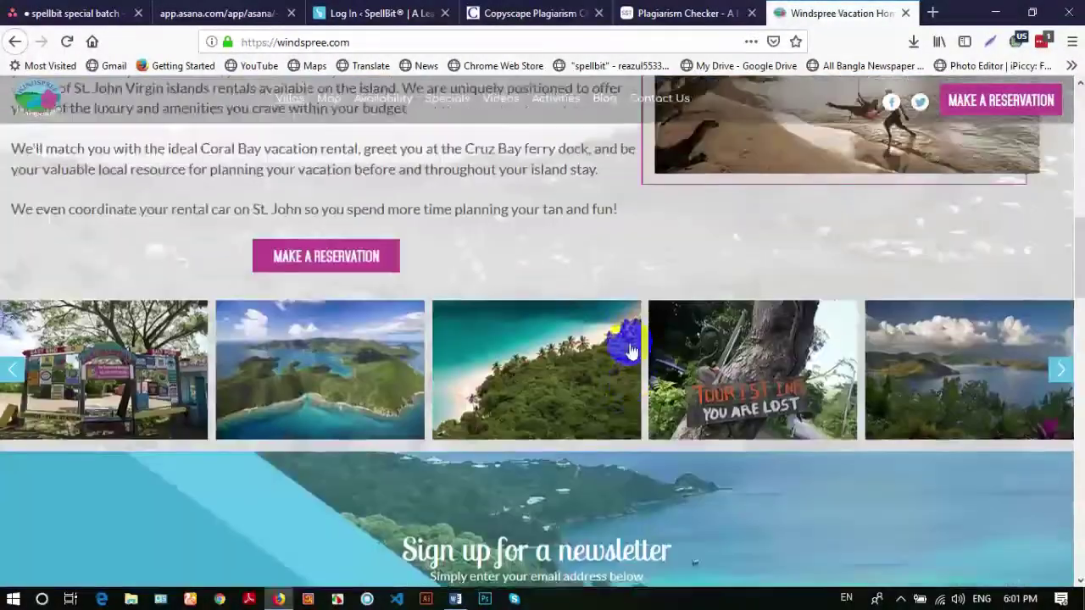
pyautogui.scroll(3, 631, 350)
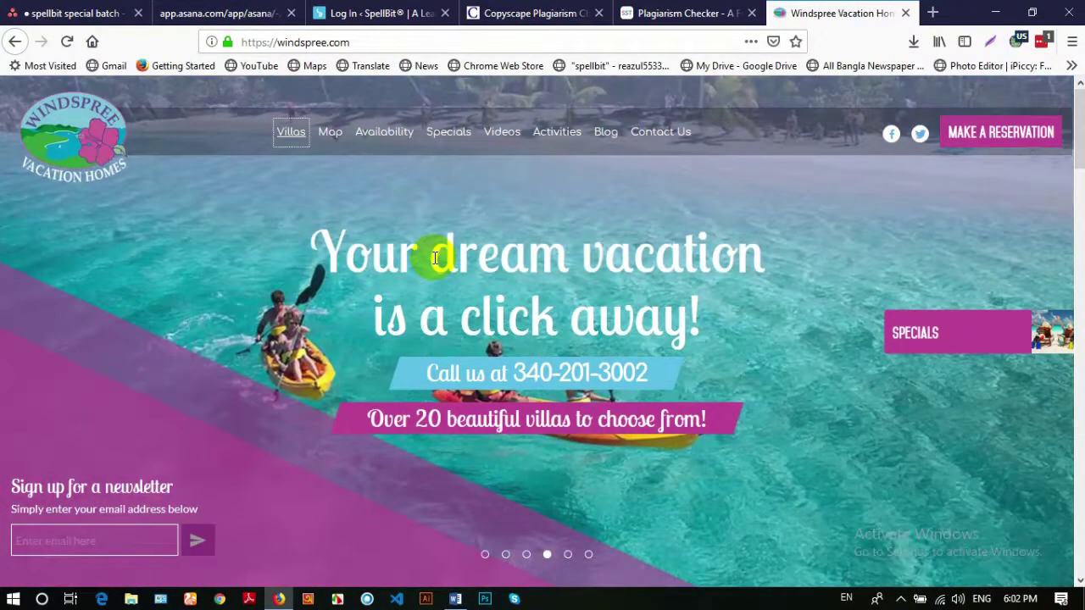
pyautogui.click(574, 273)
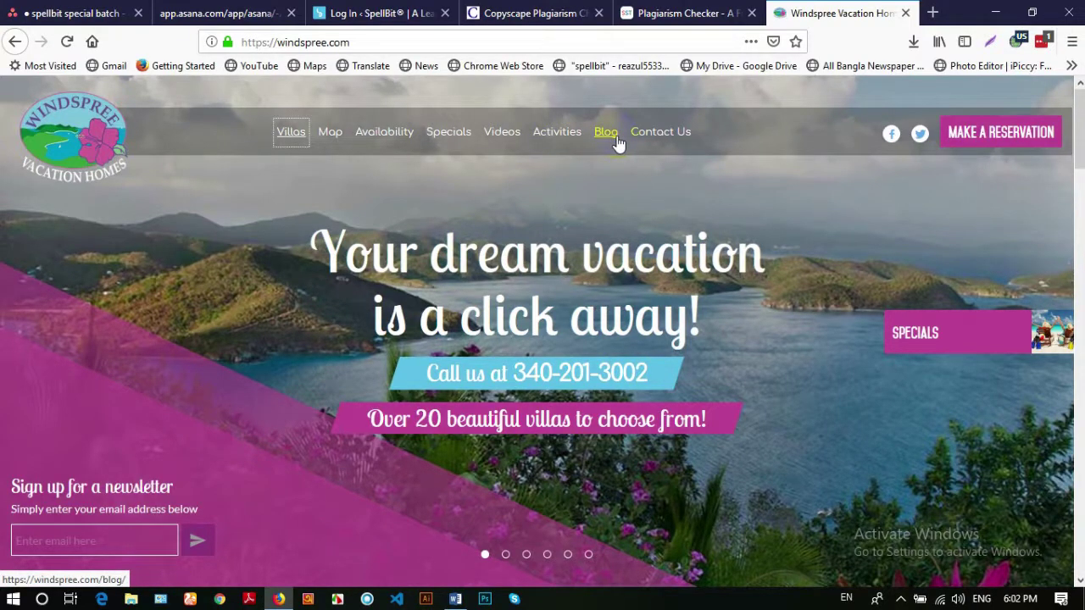
# Search Google for "i writer" in a new tab
pyautogui.click(932, 12)
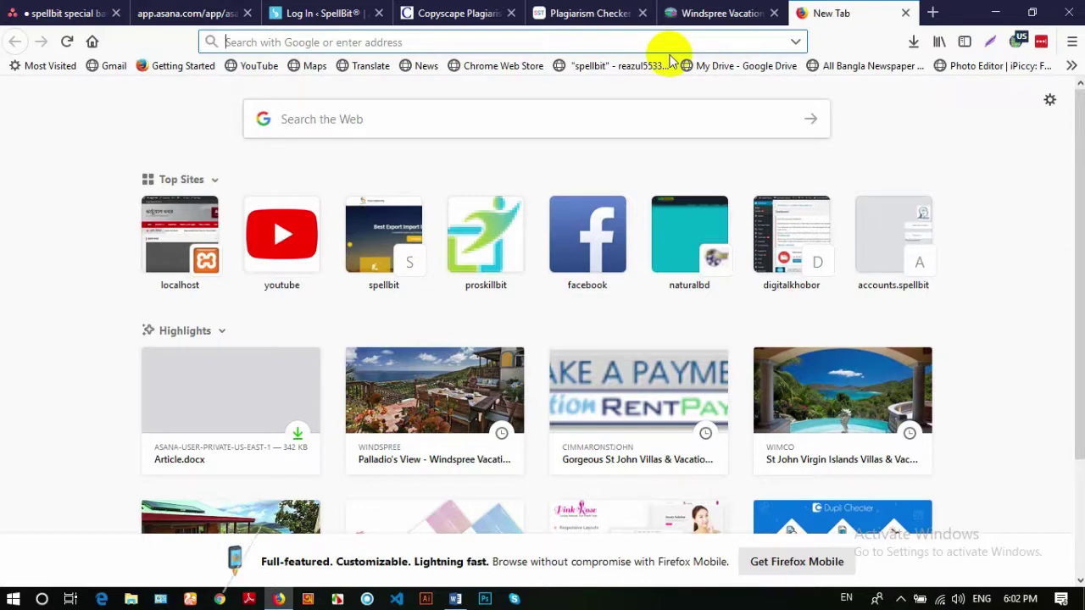
pyautogui.write('i writer')
pyautogui.press('Return')
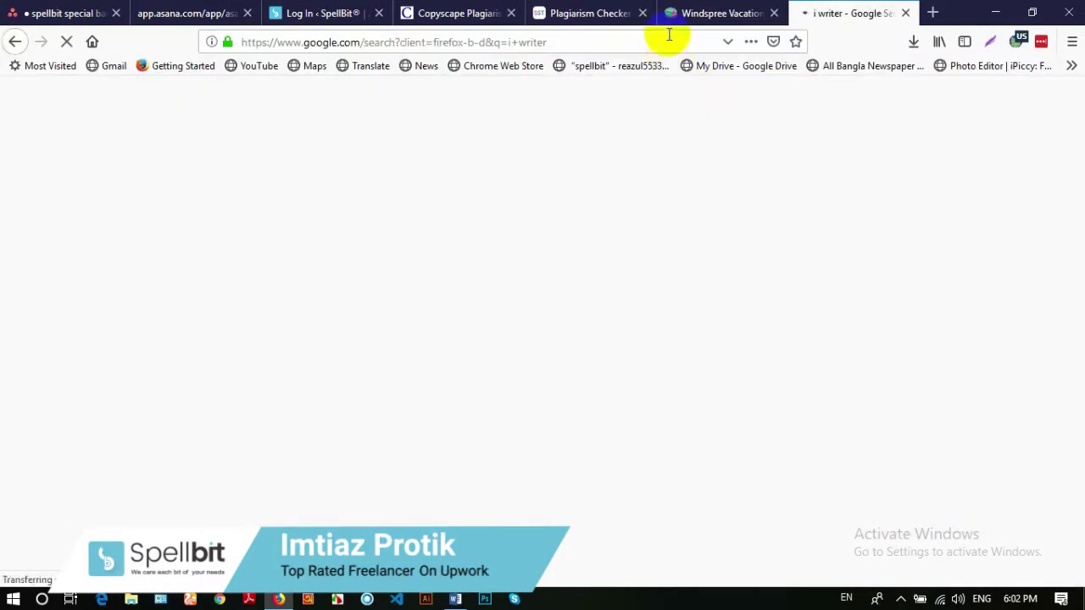
# Search Google for "hire writer" in another new tab and open the HireWriters.com result in a separate tab
pyautogui.click(932, 14)
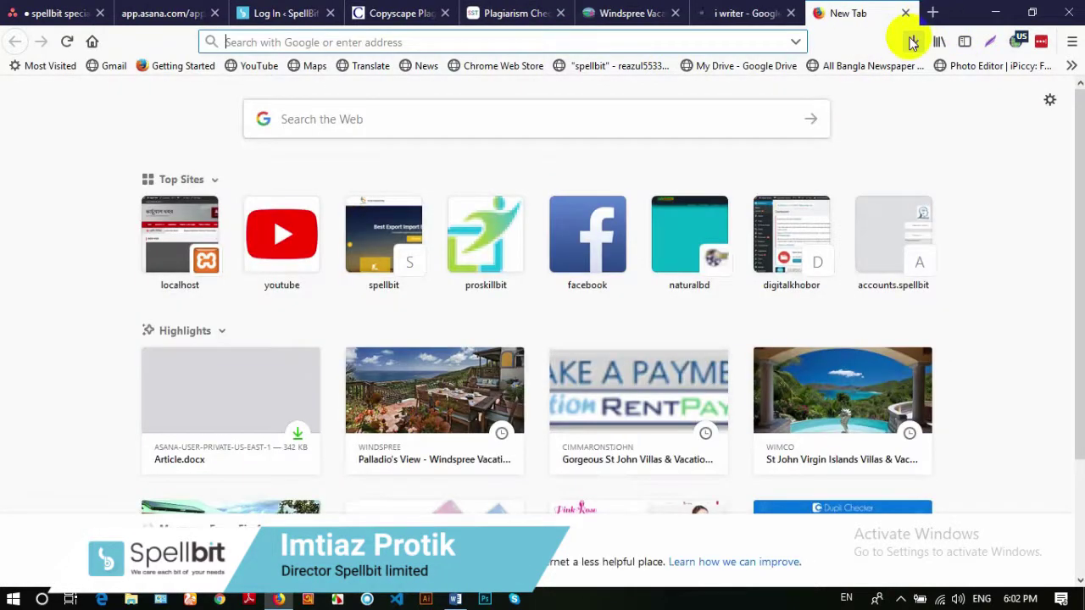
pyautogui.write('hire writer')
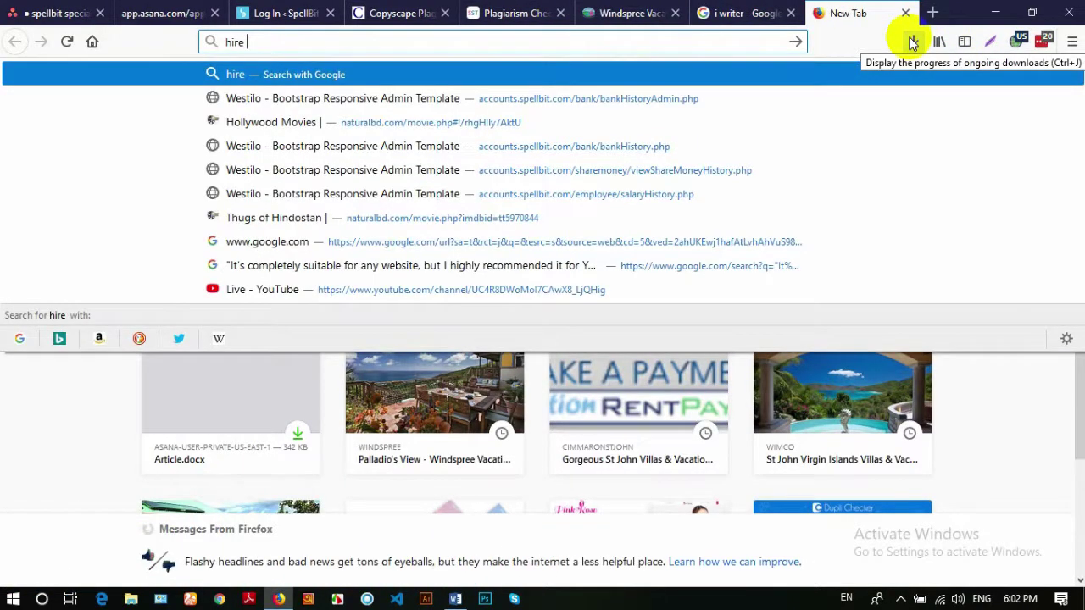
pyautogui.press('Return')
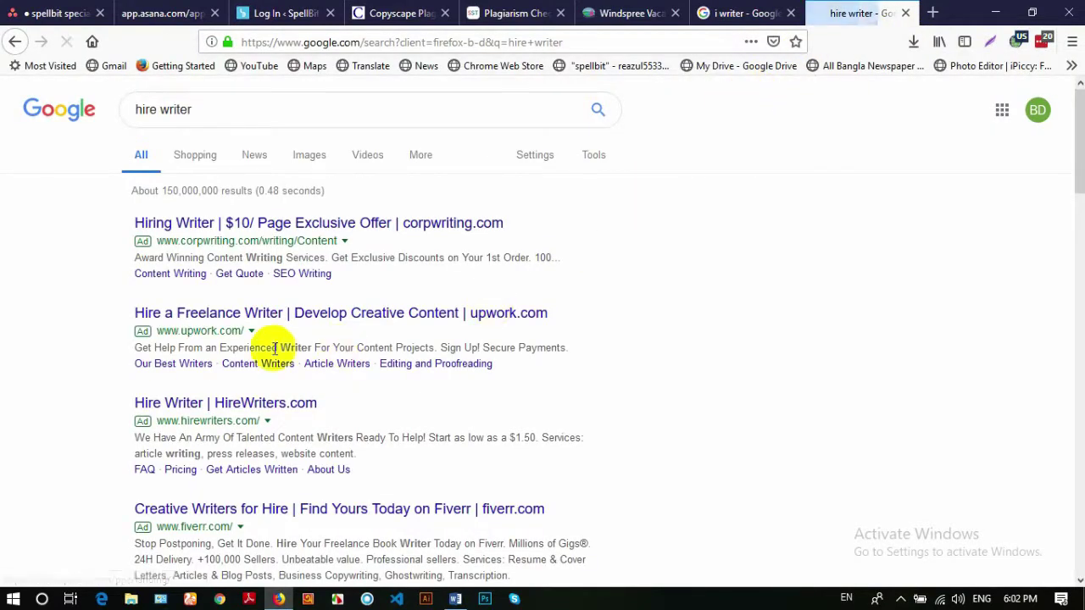
pyautogui.middleClick(209, 405)
pyautogui.scroll(-3, 231, 391)
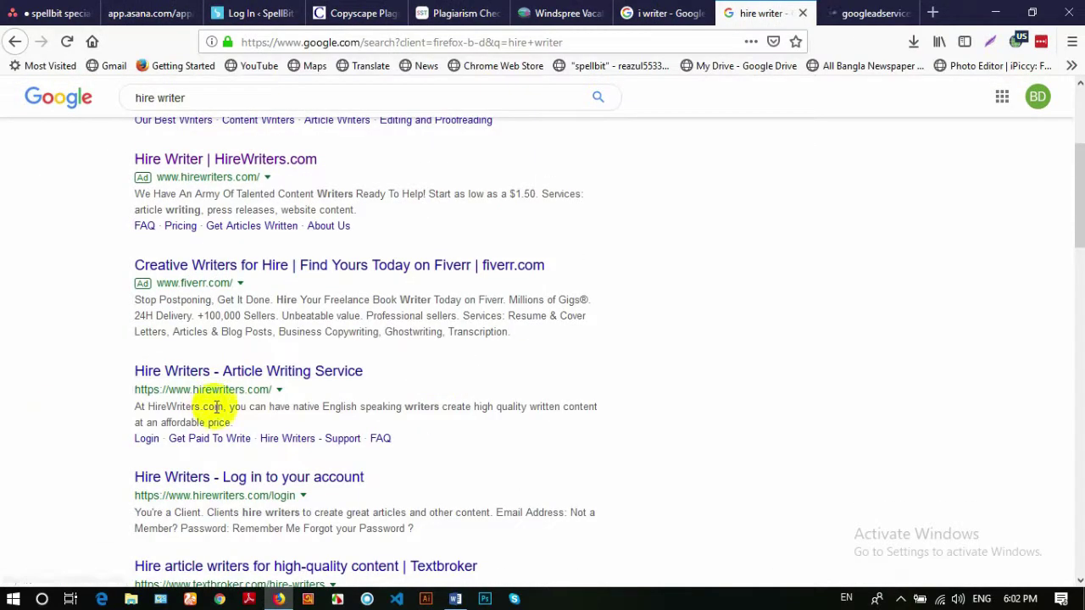
# Open the iWriter login page from the "i writer" search results
pyautogui.click(638, 13)
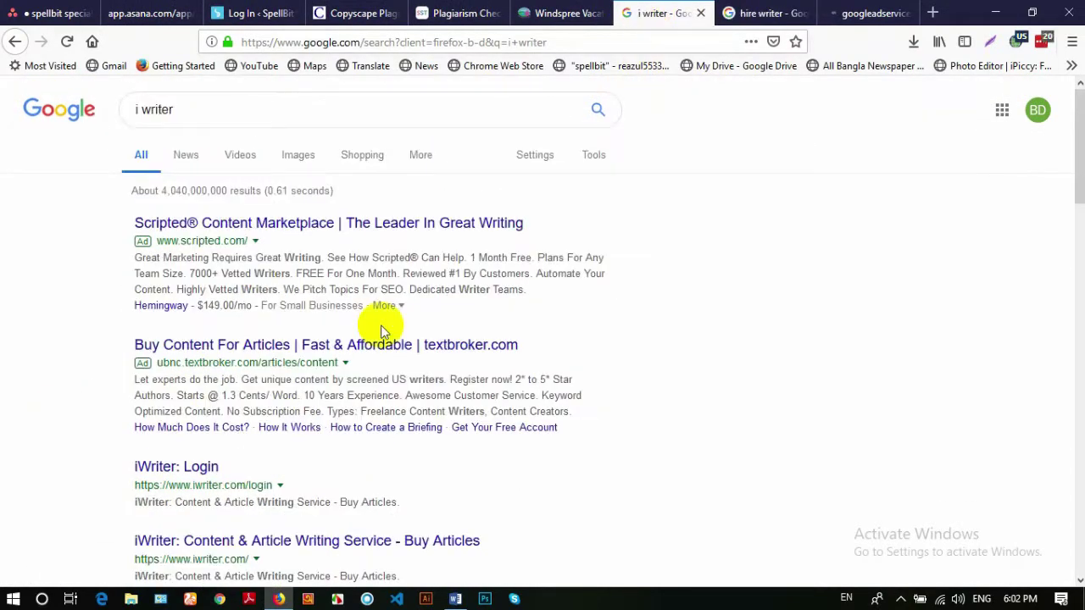
pyautogui.scroll(-4, 115, 344)
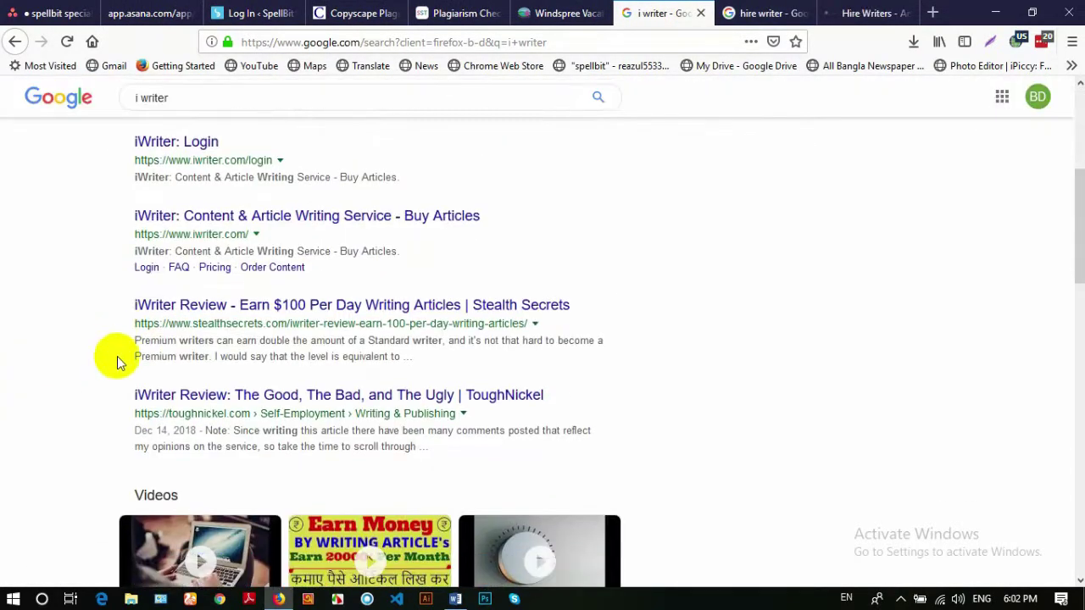
pyautogui.click(182, 142)
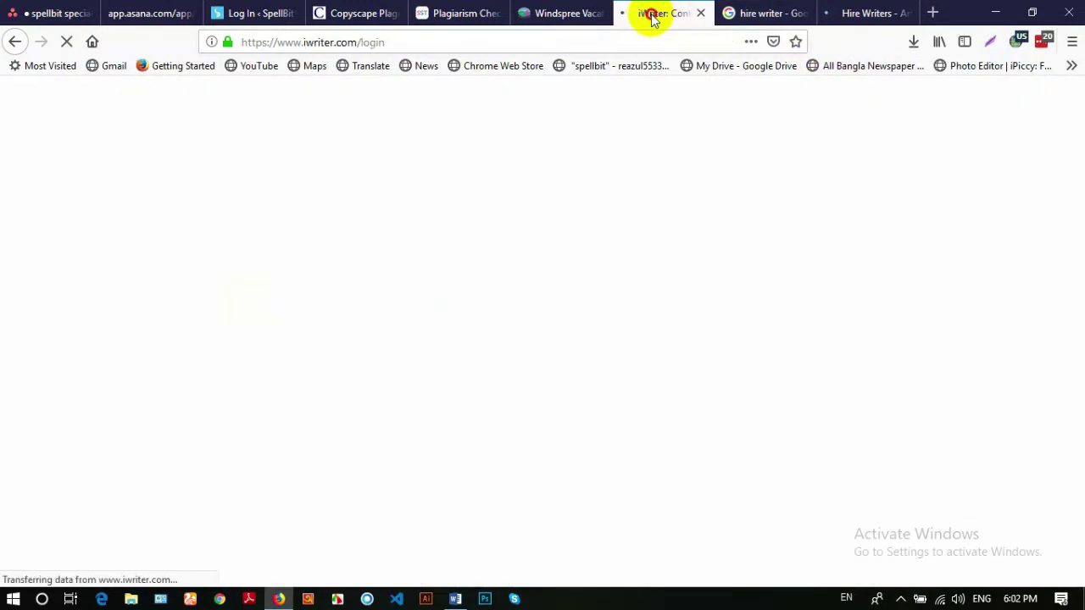
# Examine the costs for written and rewritten articles by word count on the HireWriters home page
pyautogui.moveTo(653, 19); pyautogui.dragTo(756, 19)
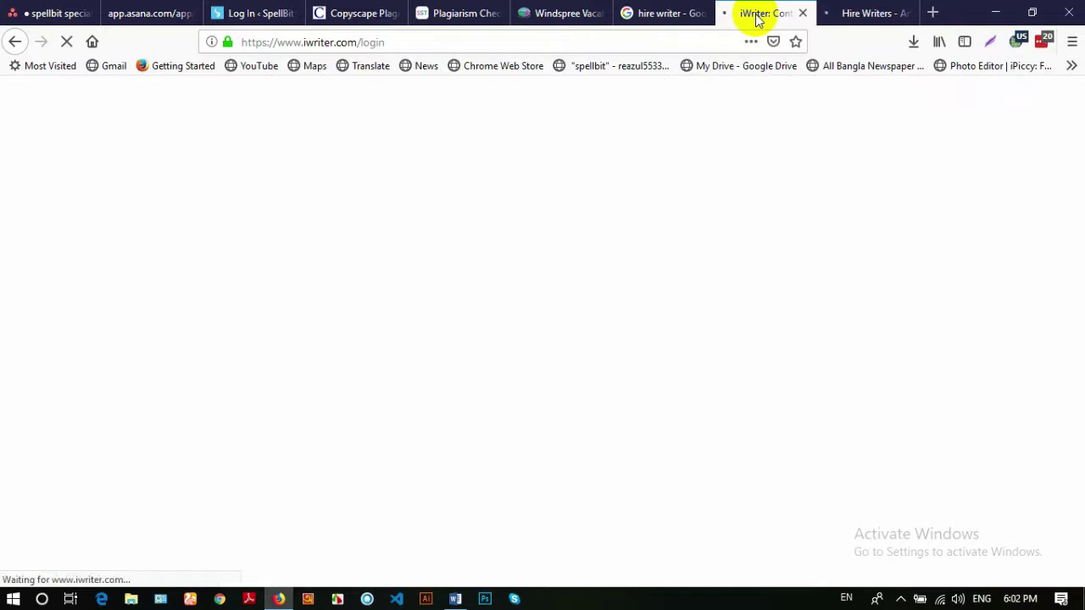
pyautogui.click(842, 24)
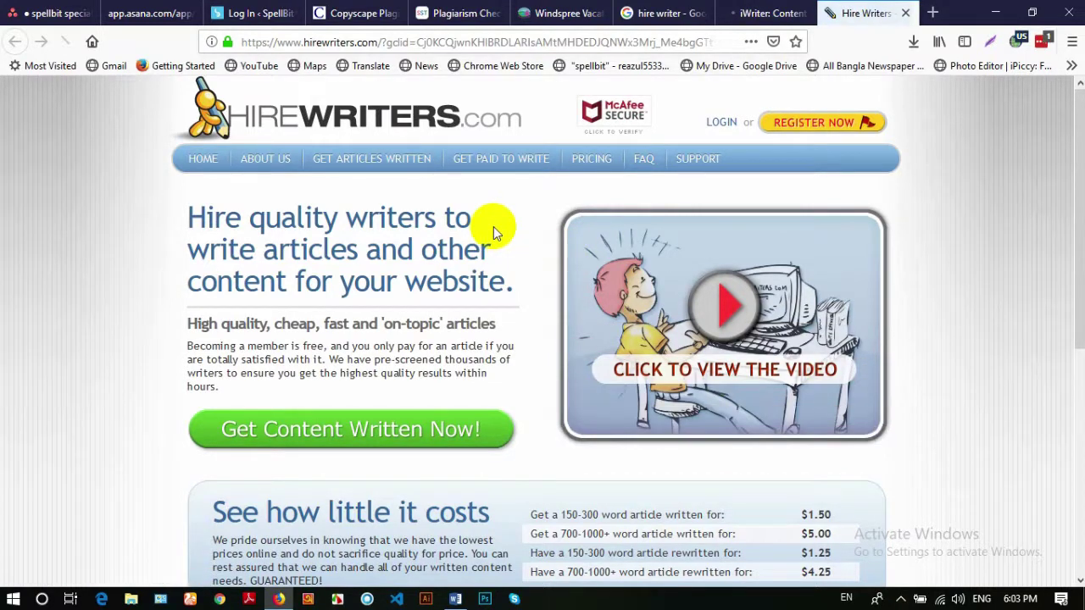
pyautogui.scroll(-5, 493, 226)
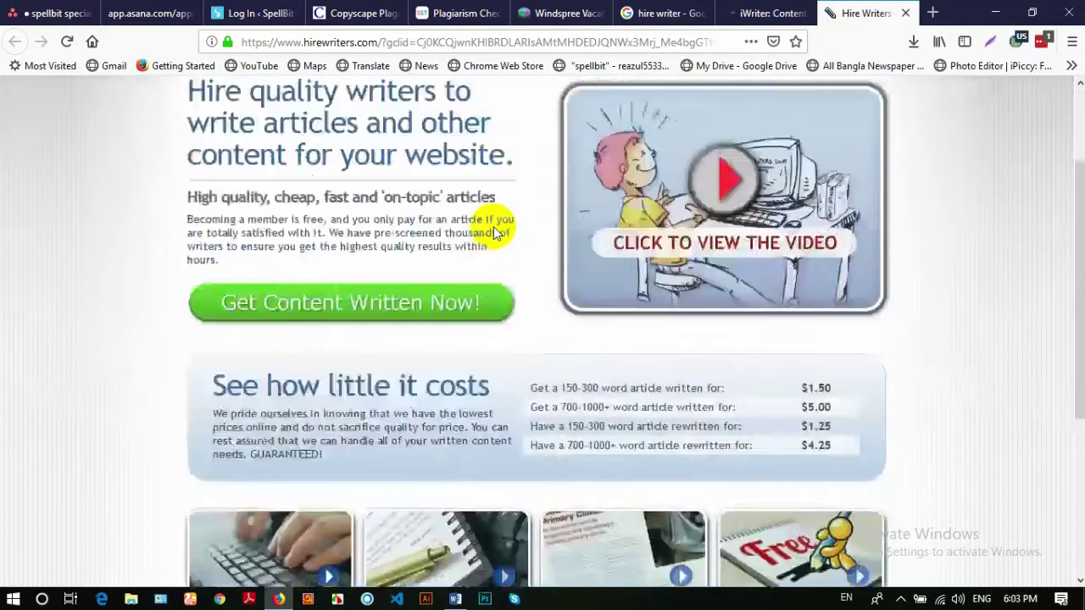
pyautogui.scroll(5, 492, 226)
pyautogui.scroll(-2, 515, 226)
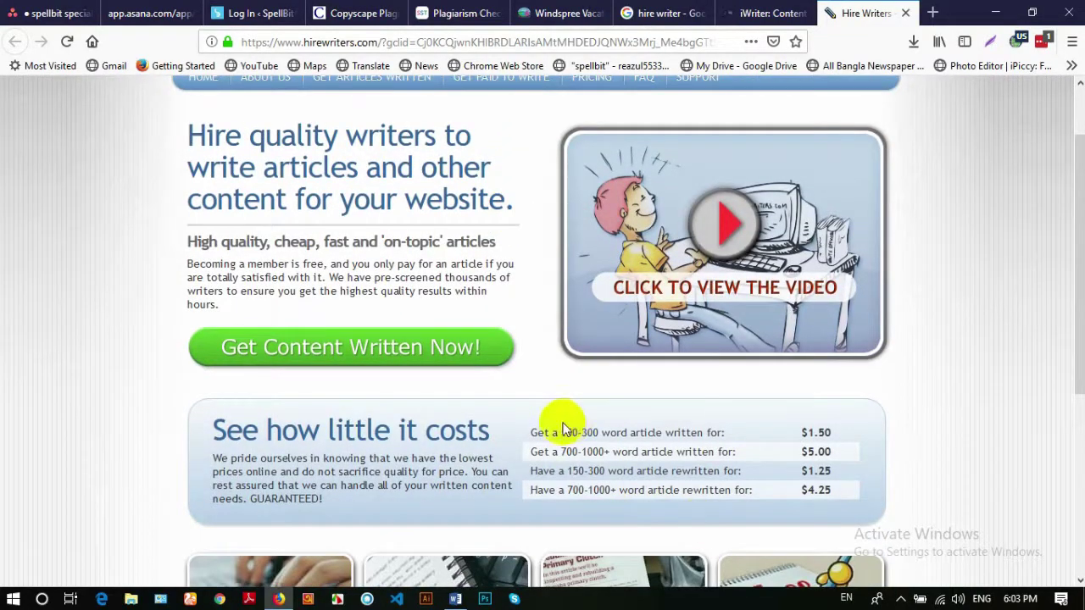
pyautogui.moveTo(553, 427)
pyautogui.mouseDown()
pyautogui.moveTo(613, 426)
pyautogui.moveTo(564, 421)
pyautogui.moveTo(551, 434)
pyautogui.mouseUp()
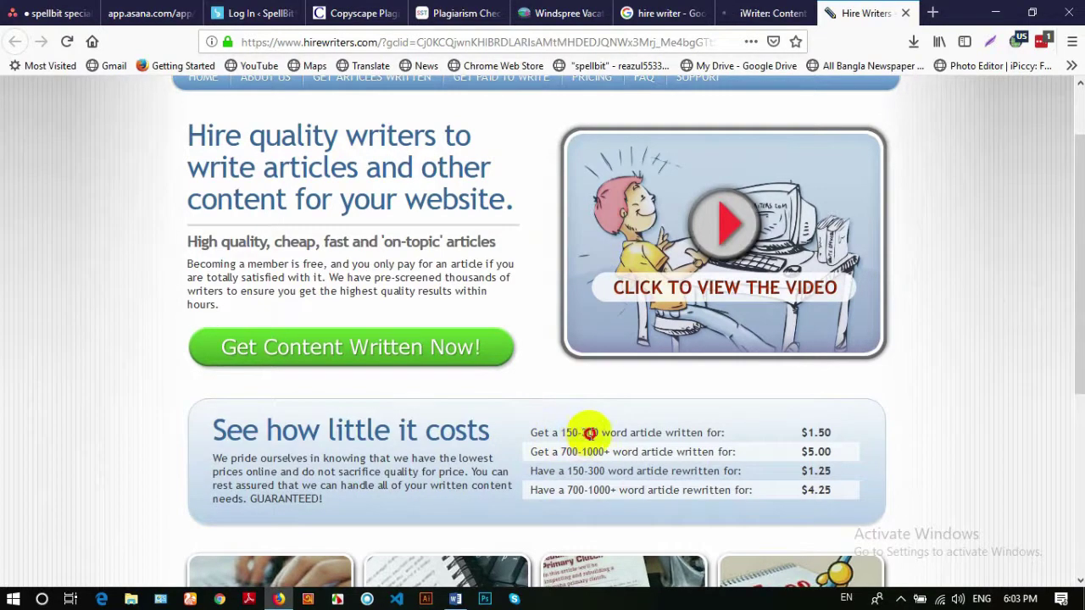
pyautogui.click(791, 434)
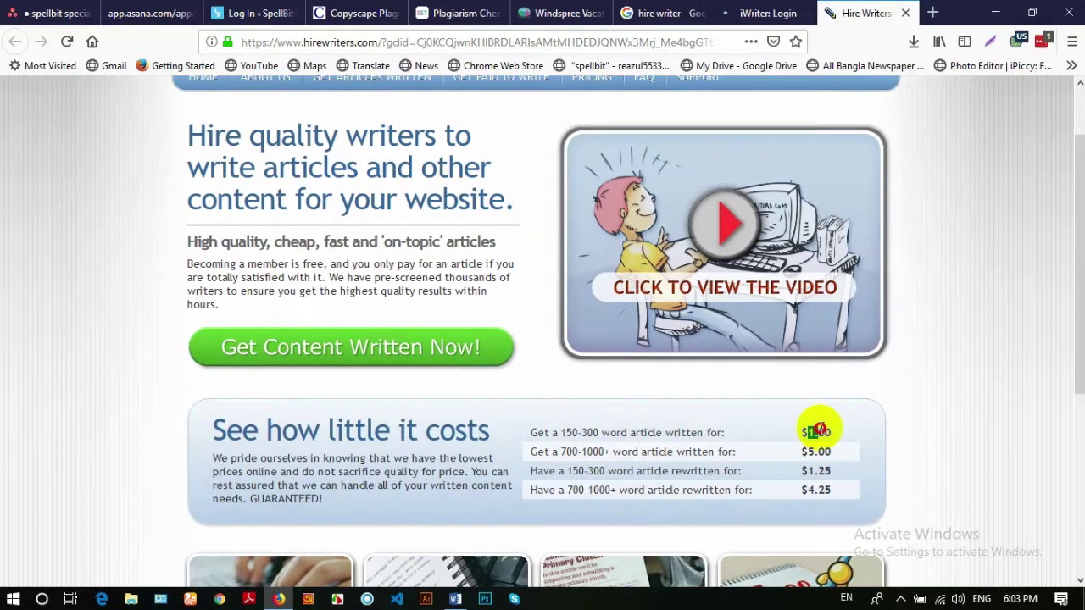
pyautogui.click(826, 432)
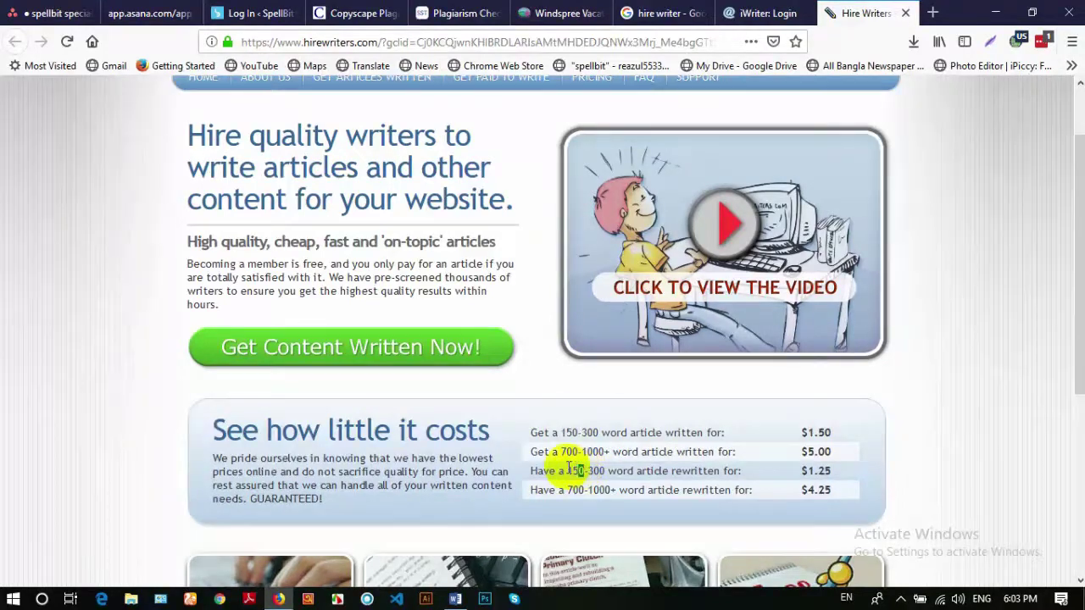
pyautogui.moveTo(568, 469); pyautogui.dragTo(700, 470)
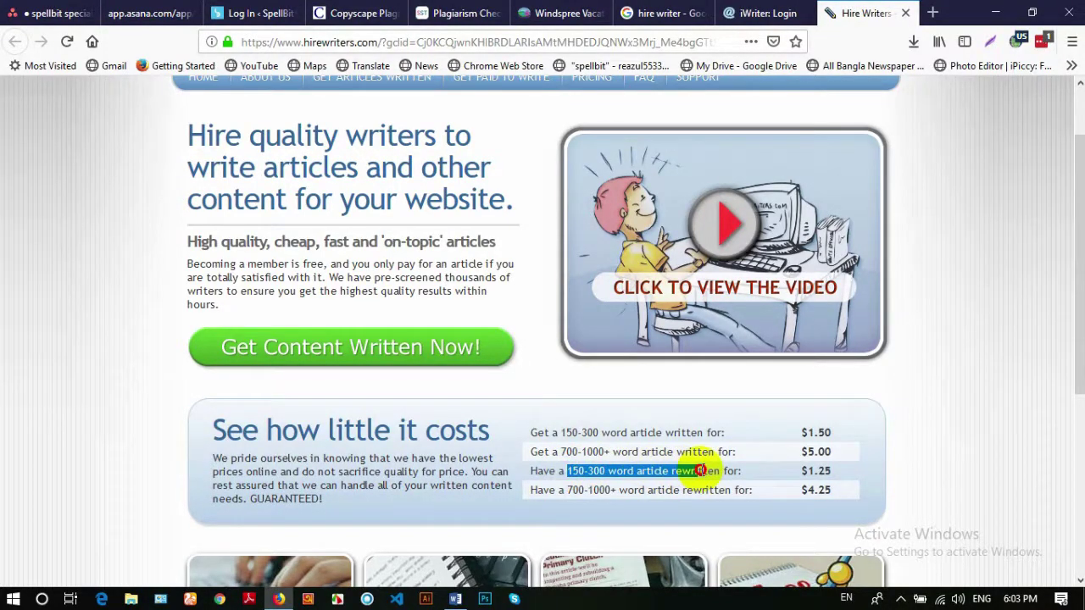
pyautogui.click(807, 468)
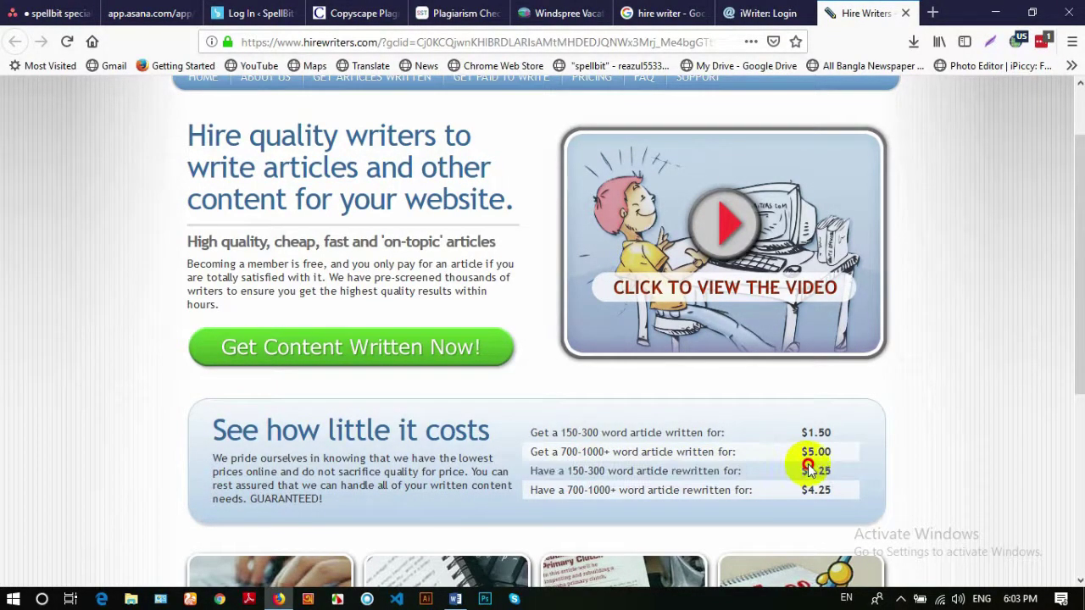
pyautogui.moveTo(695, 490); pyautogui.dragTo(798, 500)
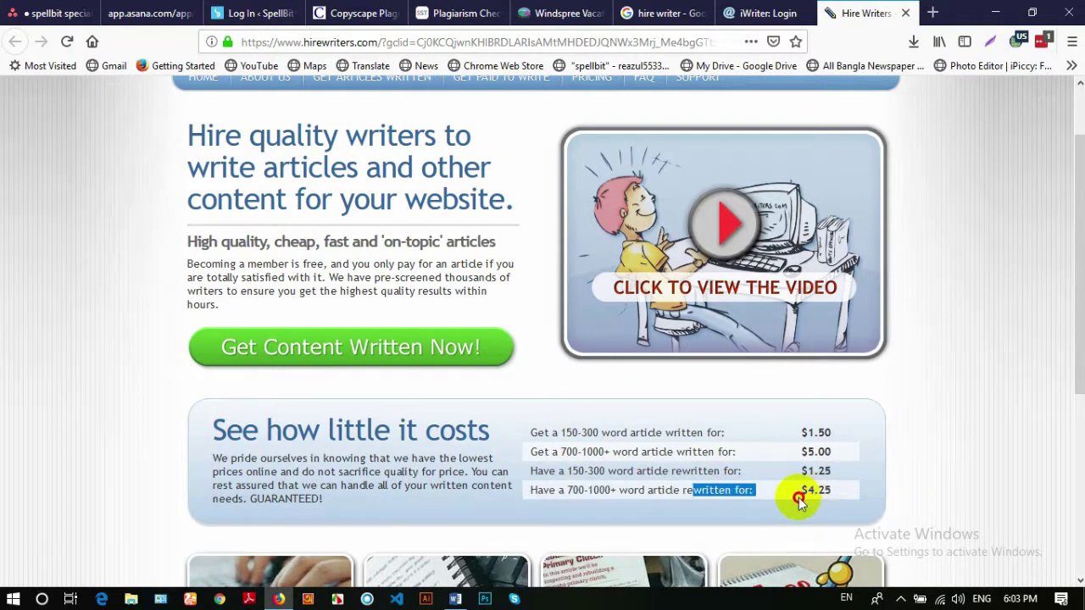
pyautogui.moveTo(663, 433); pyautogui.dragTo(721, 452)
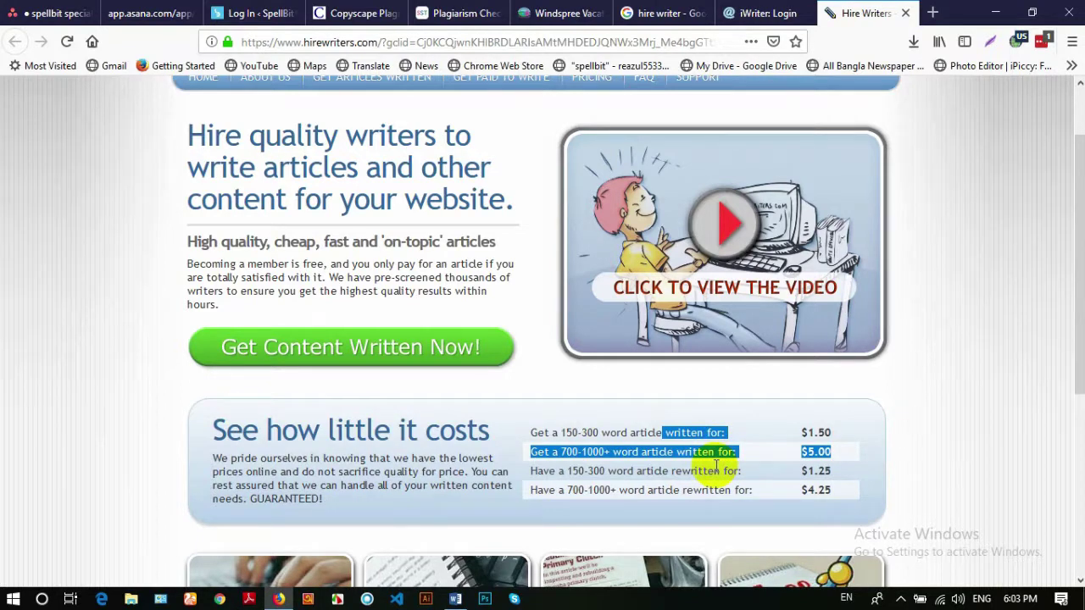
# Look through the iWriter home page, including its writer offer, how-it-works section, writing tiers and writer rankings
pyautogui.click(762, 13)
pyautogui.scroll(-10, 458, 211)
pyautogui.scroll(10, 477, 290)
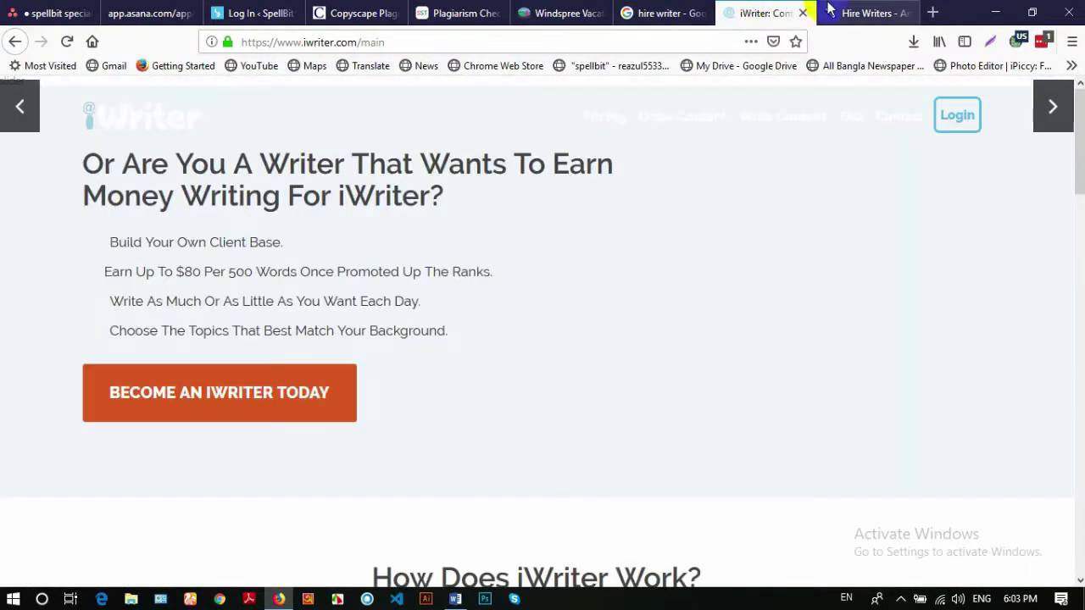
pyautogui.scroll(5, 605, 194)
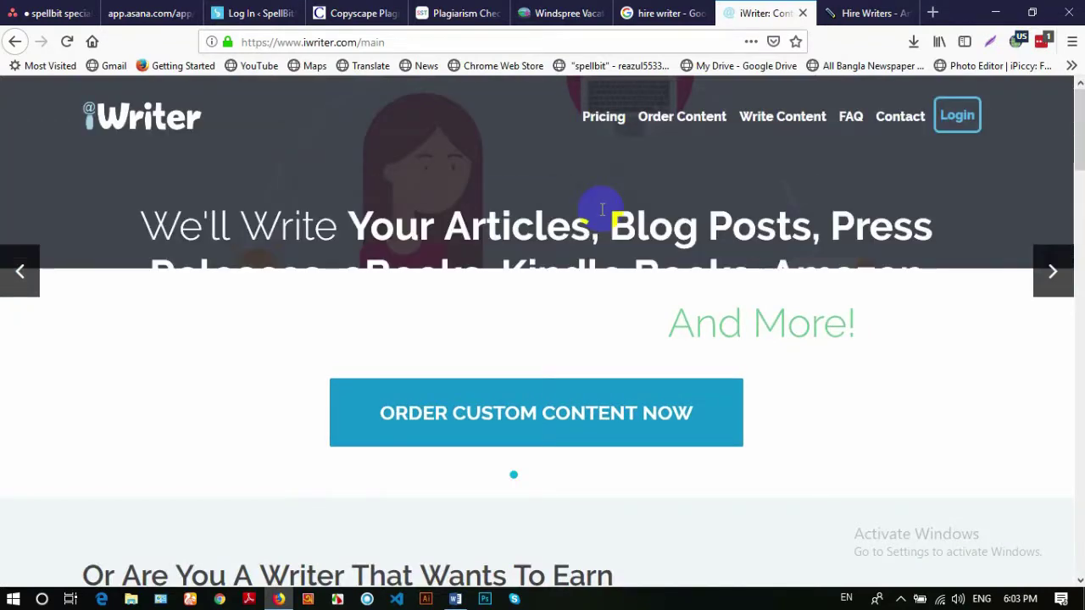
pyautogui.scroll(-3, 604, 229)
pyautogui.scroll(-10, 604, 244)
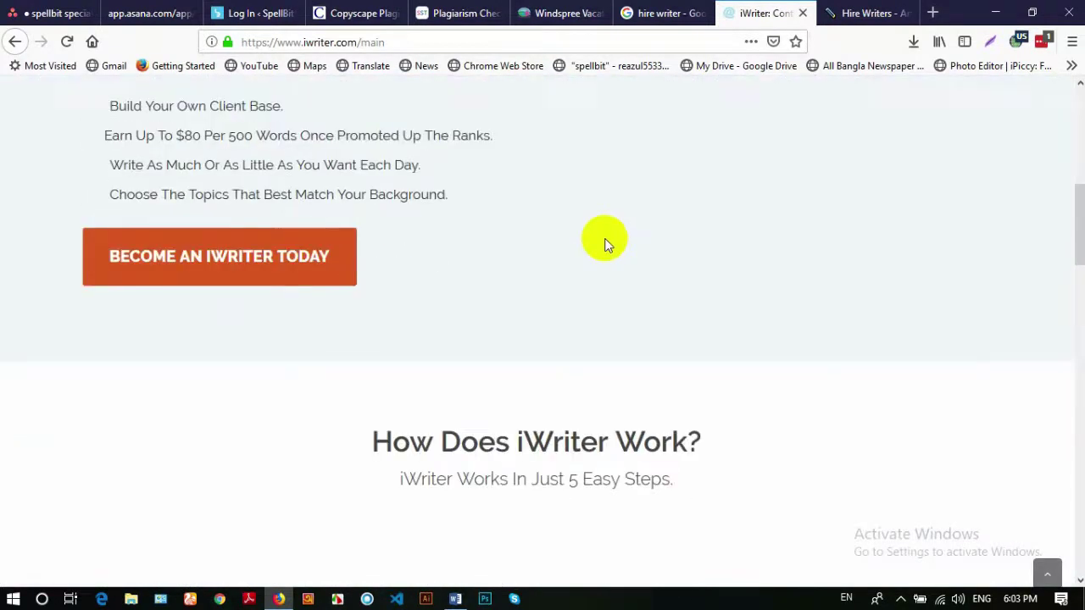
pyautogui.scroll(-8, 592, 246)
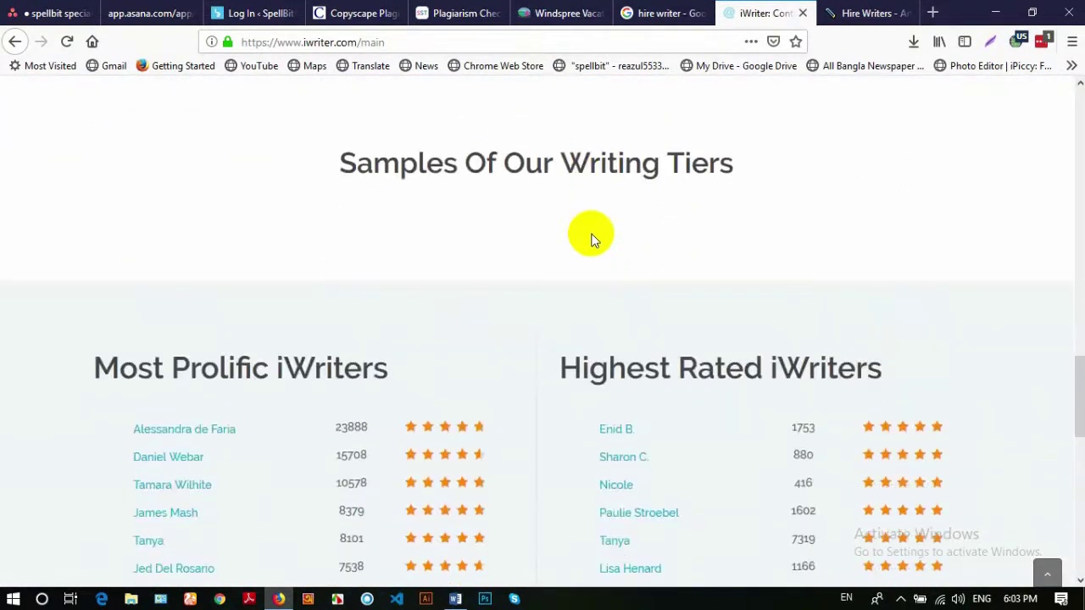
pyautogui.scroll(5, 589, 233)
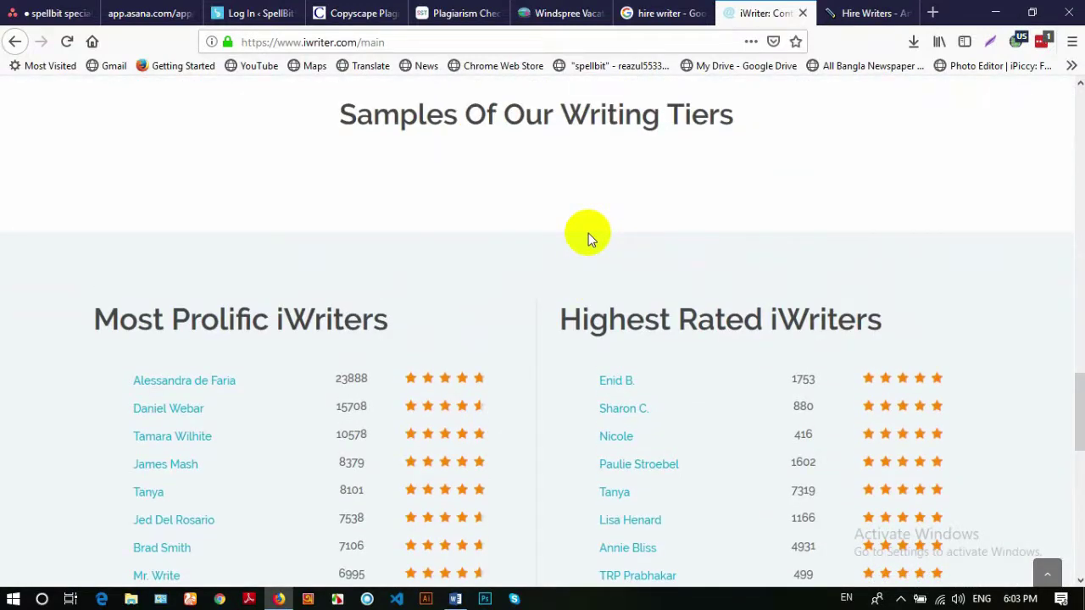
pyautogui.scroll(-1, 588, 233)
pyautogui.scroll(-6, 628, 260)
pyautogui.scroll(10, 805, 249)
pyautogui.scroll(8, 313, 348)
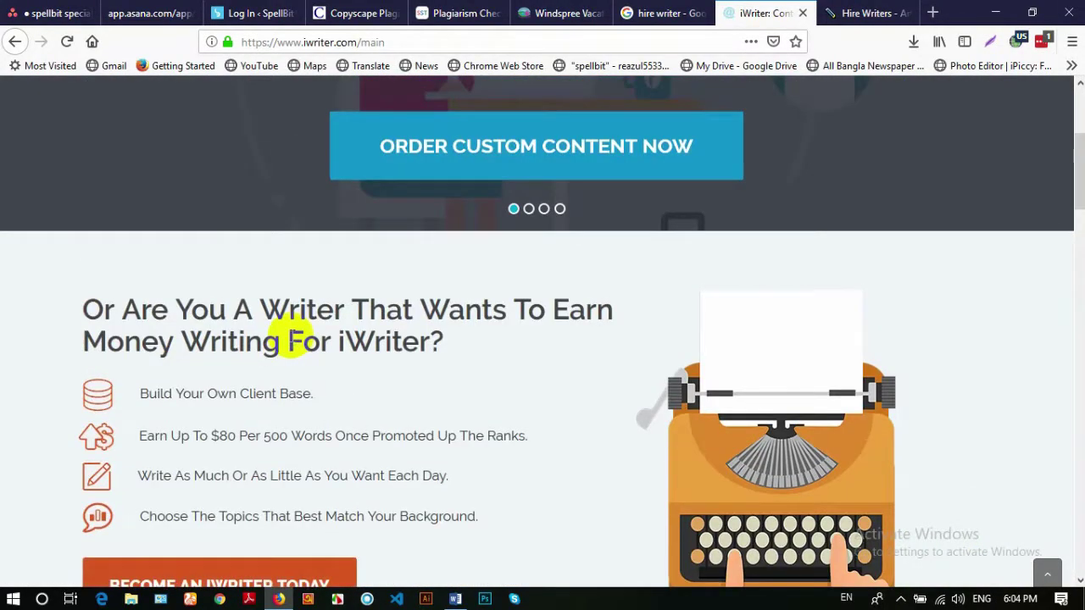
pyautogui.scroll(5, 291, 336)
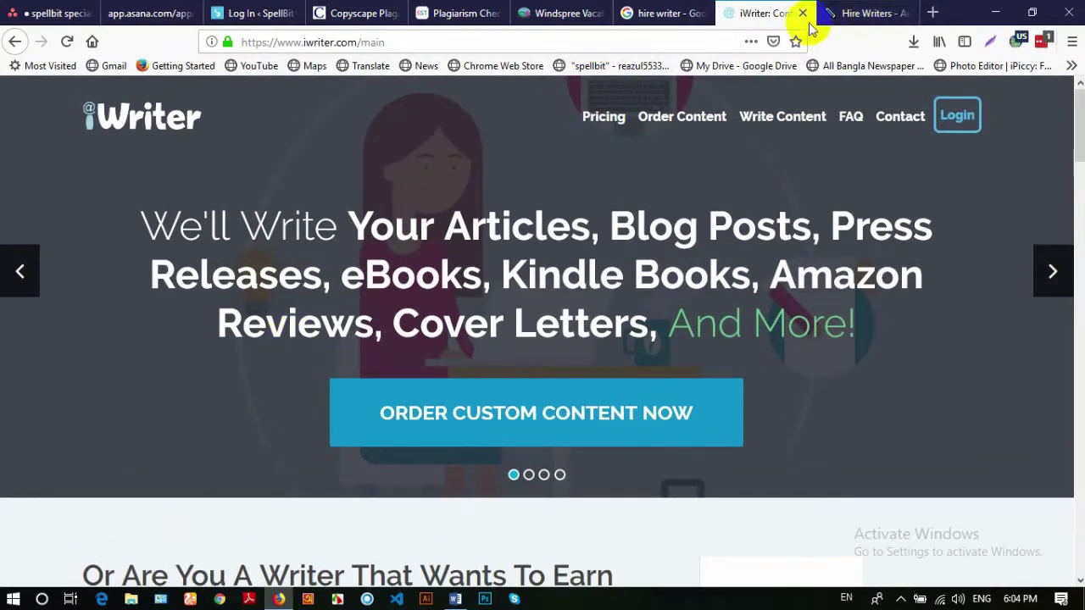
pyautogui.click(835, 11)
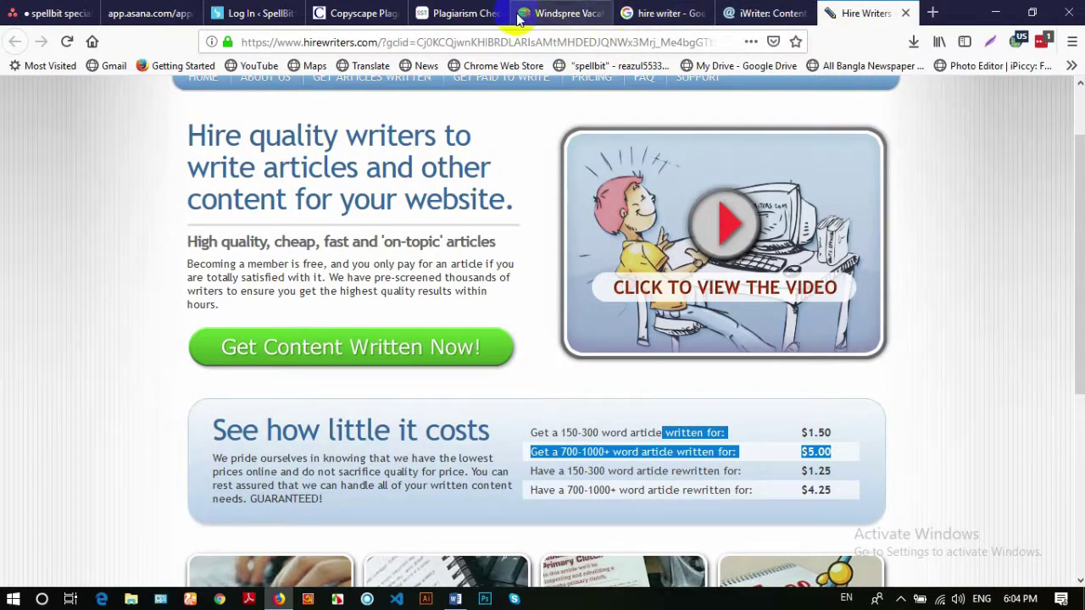
pyautogui.click(142, 14)
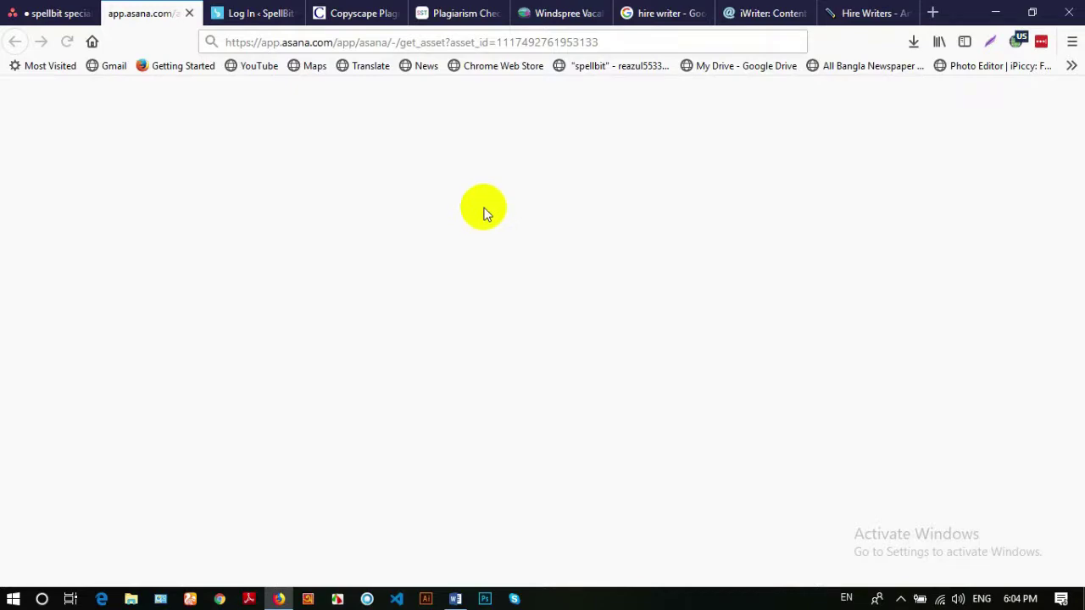
pyautogui.click(530, 13)
pyautogui.scroll(-5, 364, 384)
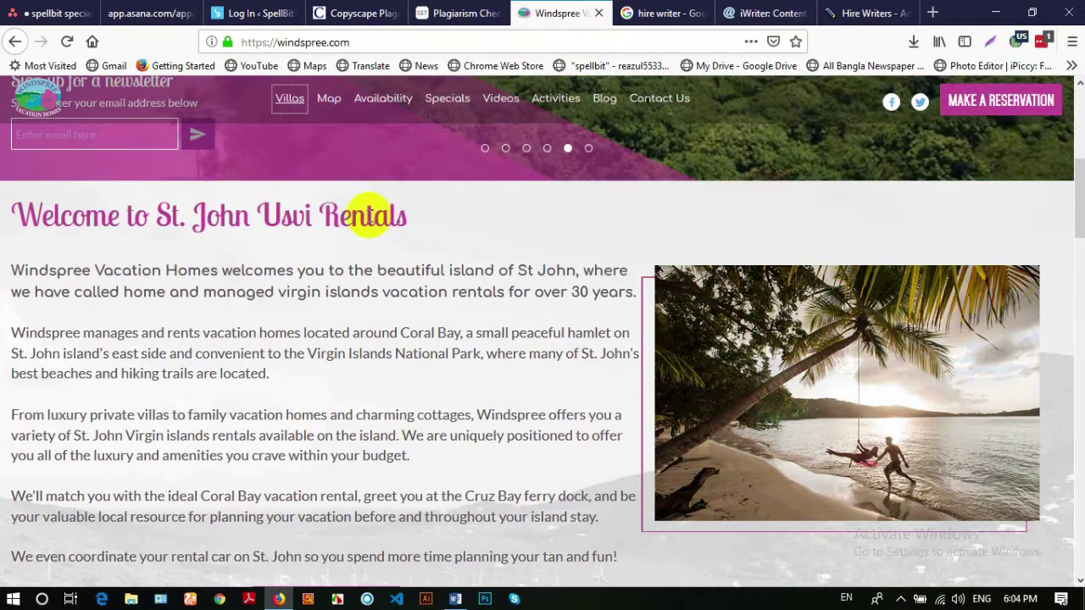
pyautogui.click(428, 14)
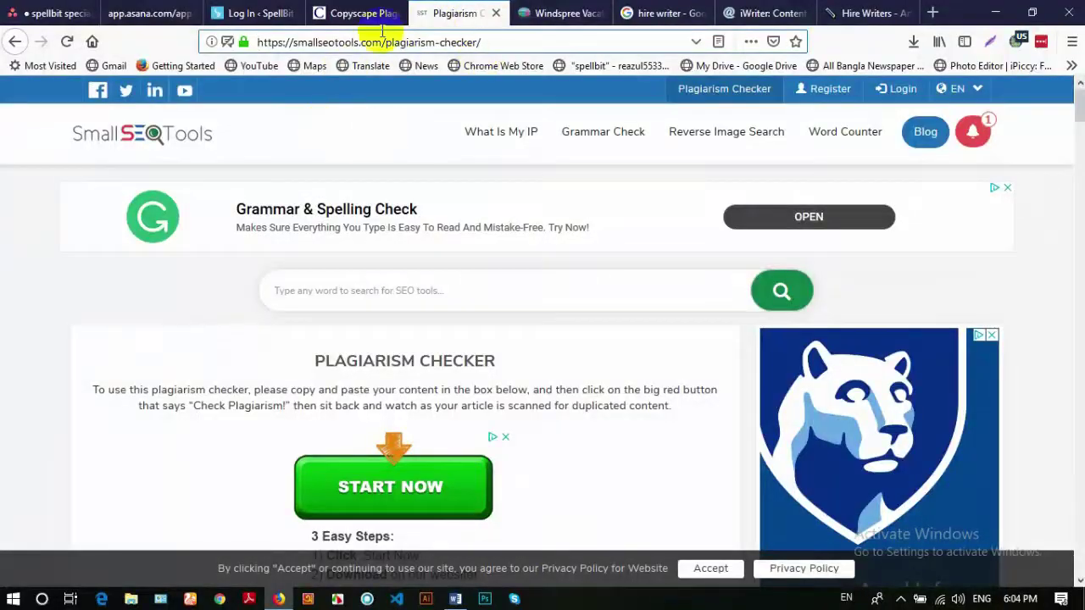
pyautogui.click(364, 14)
pyautogui.click(529, 13)
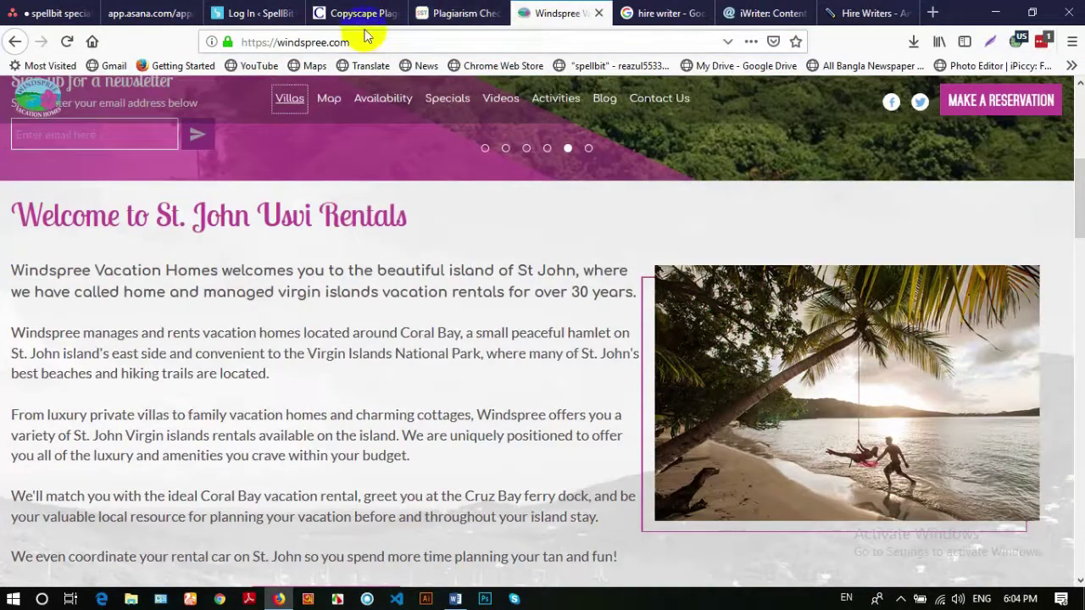
pyautogui.click(455, 17)
# Close the Windspree, "hire writer" Google results, iWriter and HireWriters pages
pyautogui.click(592, 16)
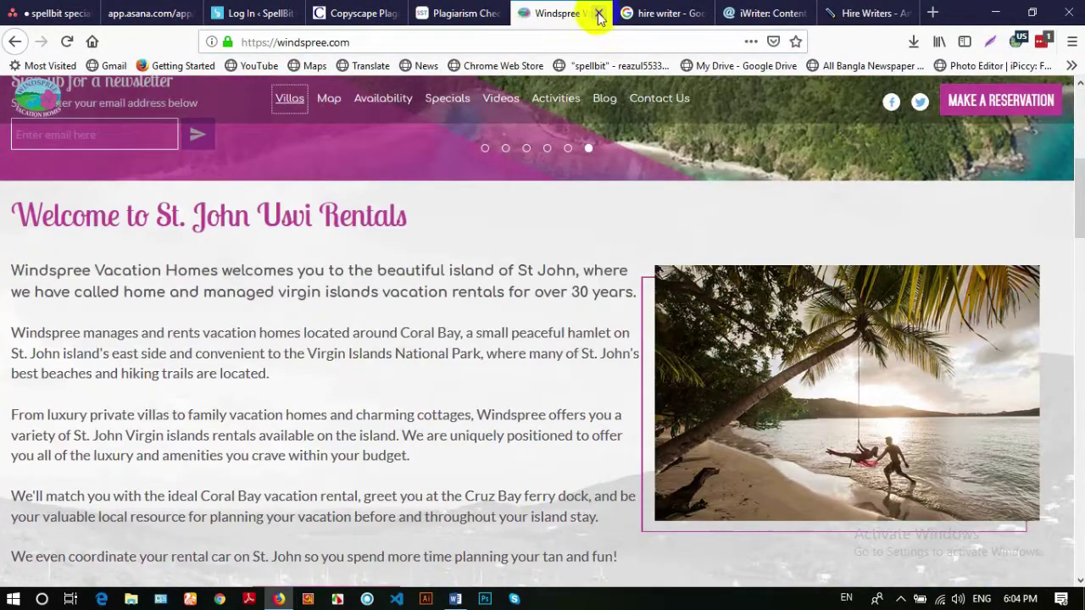
pyautogui.click(598, 14)
pyautogui.scroll(5, 351, 308)
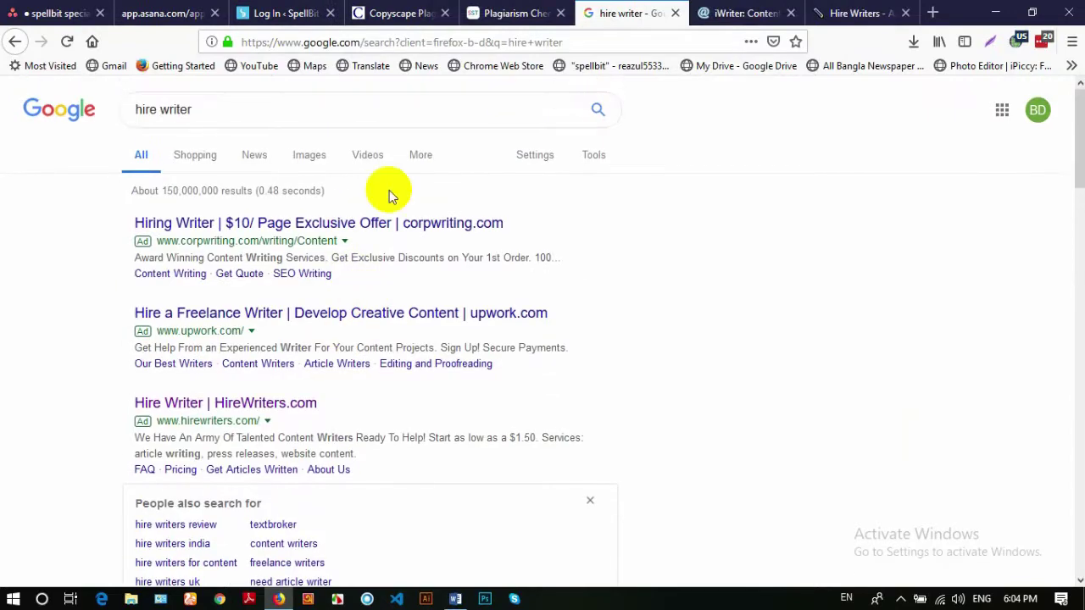
pyautogui.click(675, 14)
pyautogui.click(674, 14)
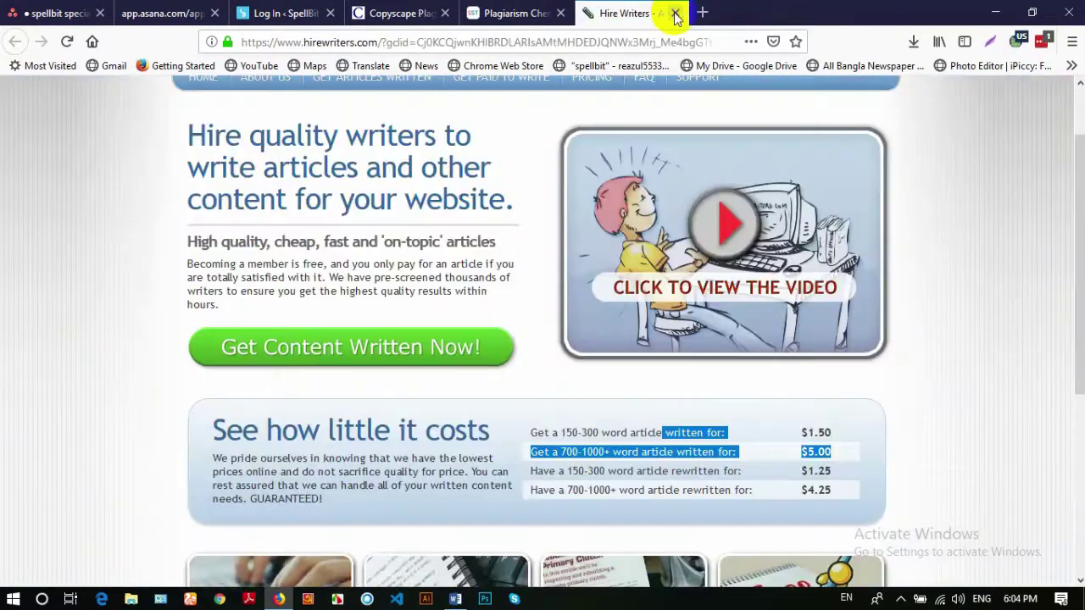
pyautogui.middleClick(671, 13)
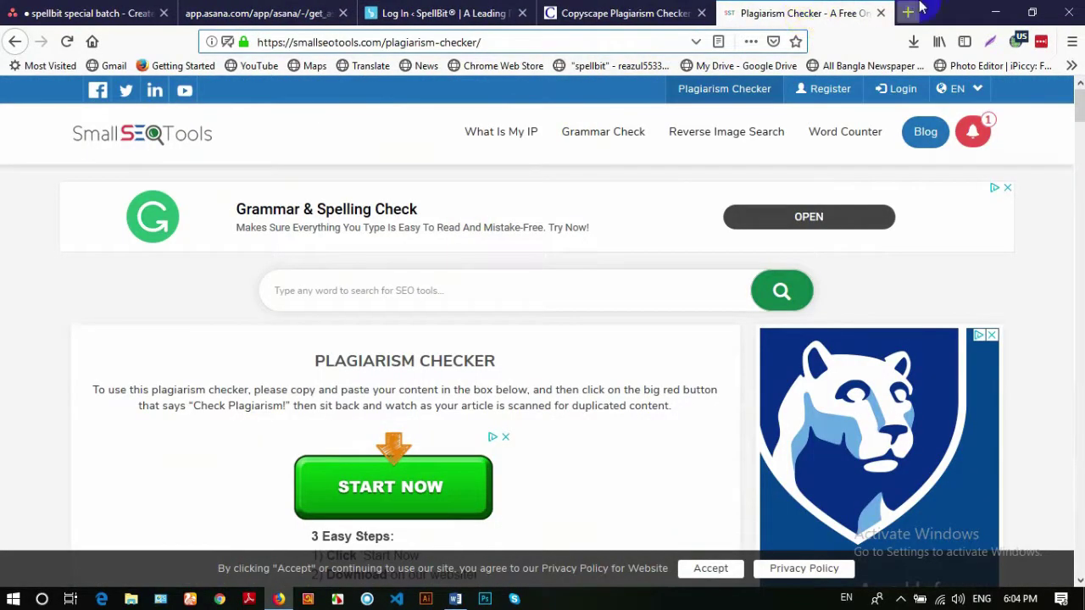
# Search Google for "content checker tools" in a new browser tab
pyautogui.click(910, 12)
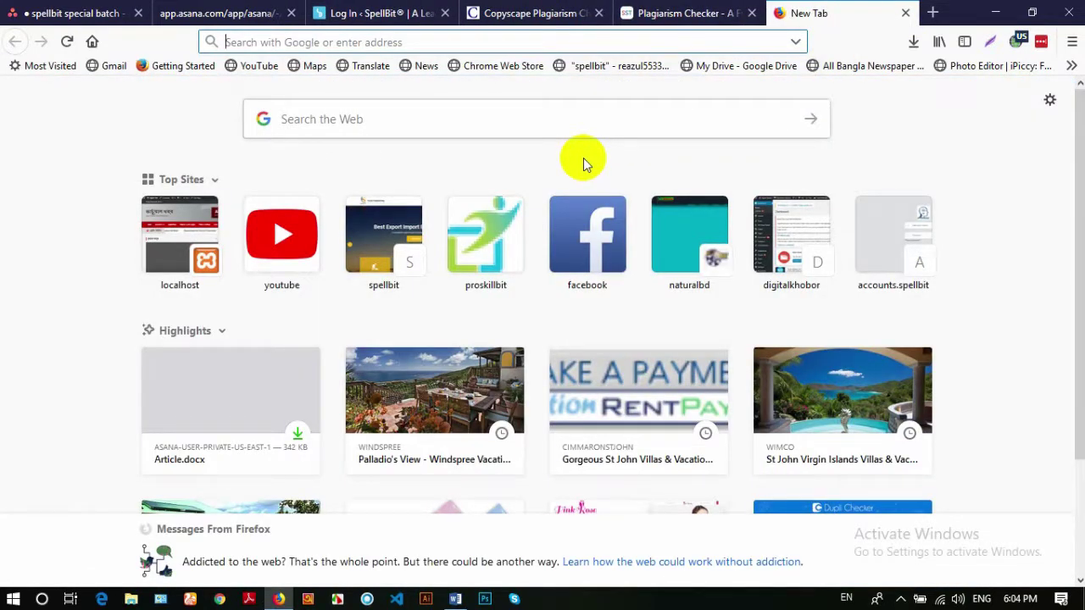
pyautogui.write('co')
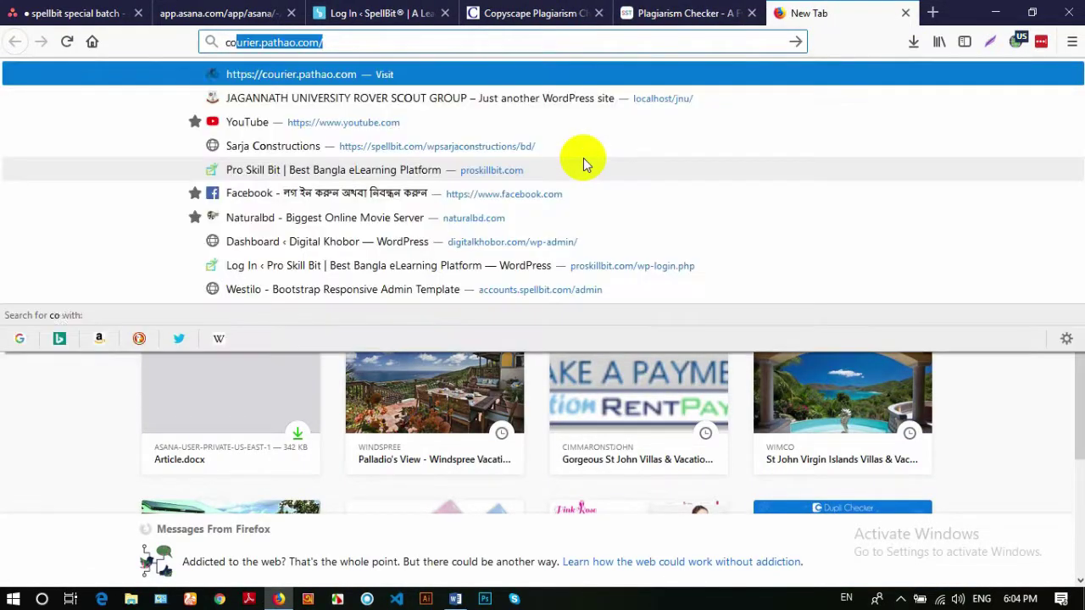
pyautogui.write('ntent che')
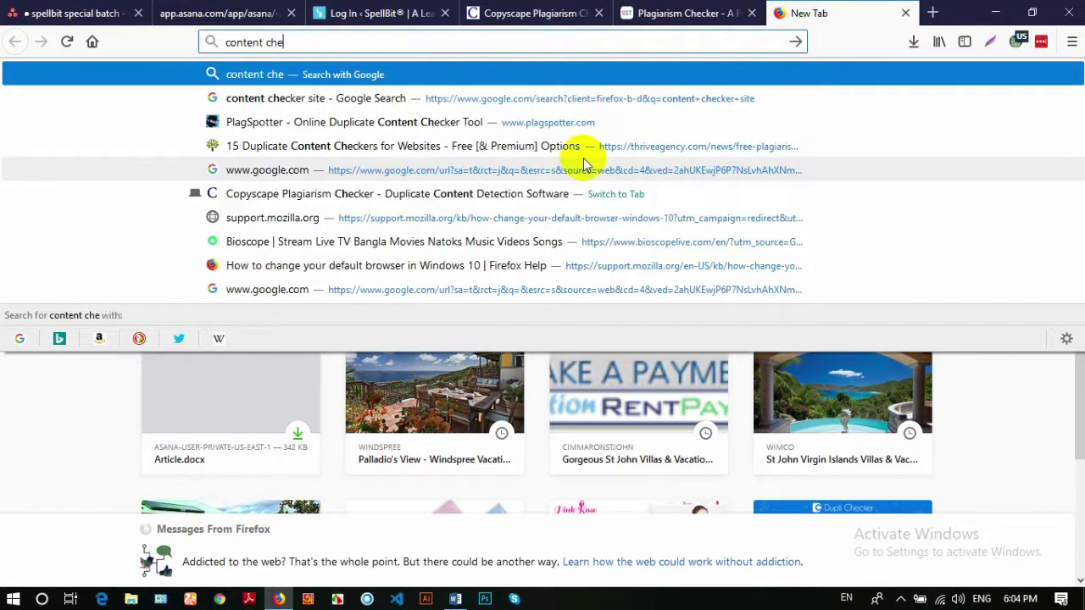
pyautogui.write('cker tools')
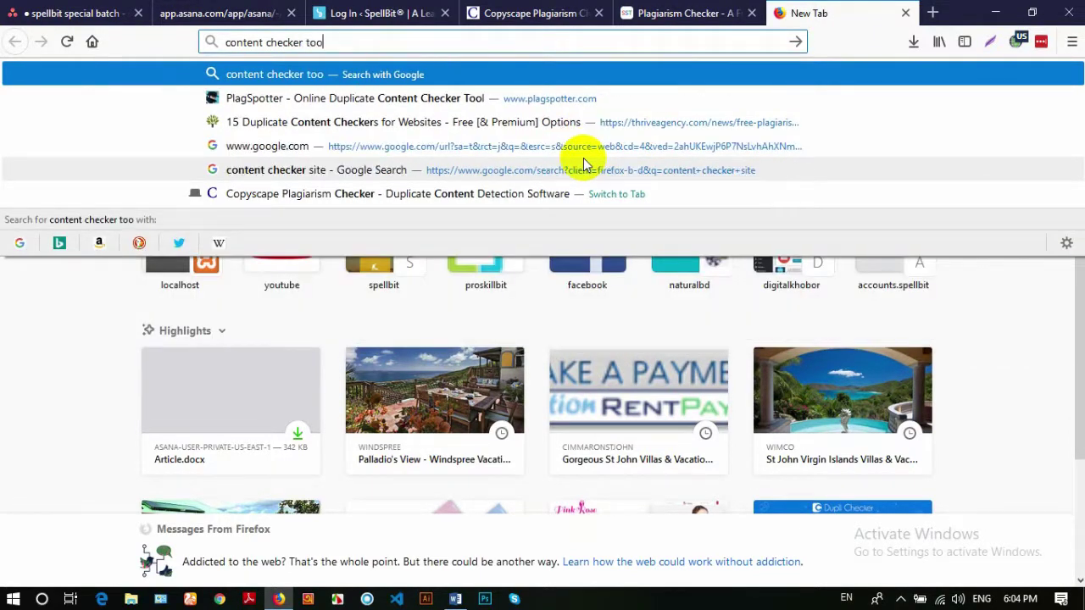
pyautogui.press('Return')
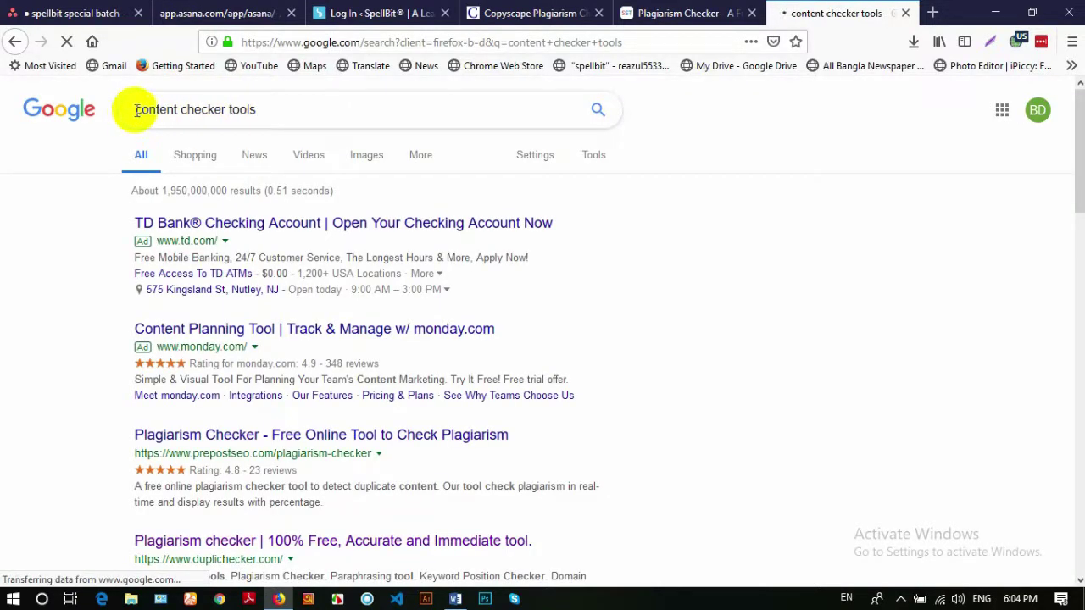
# Refine the search to "best content checker tools" and open the shoutmeloud.com article on five plagiarism checkers in a new tab
pyautogui.click(134, 111)
pyautogui.write('best')
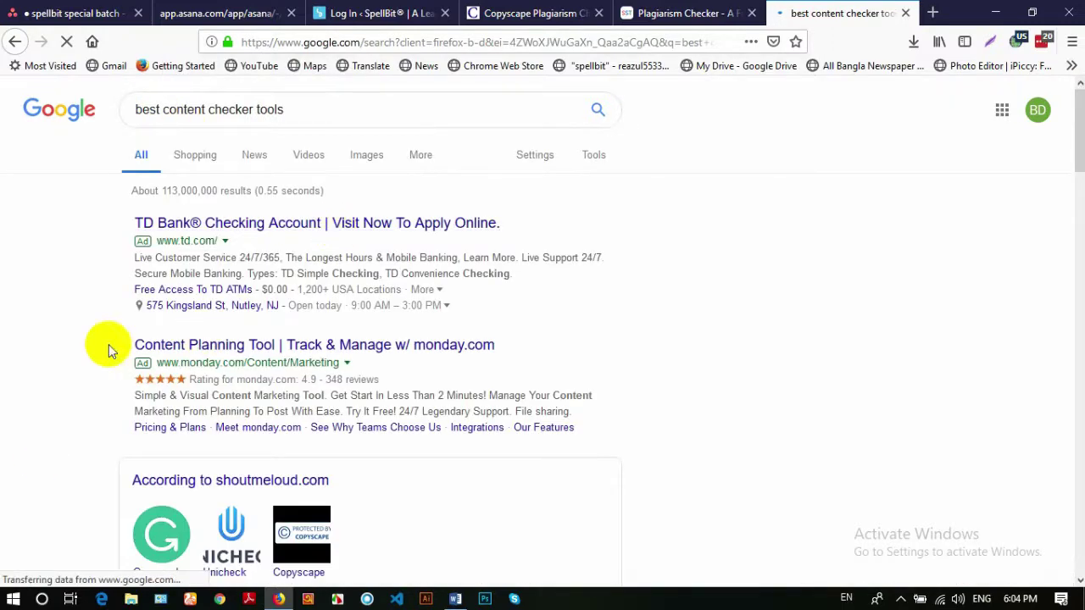
pyautogui.scroll(-5, 126, 328)
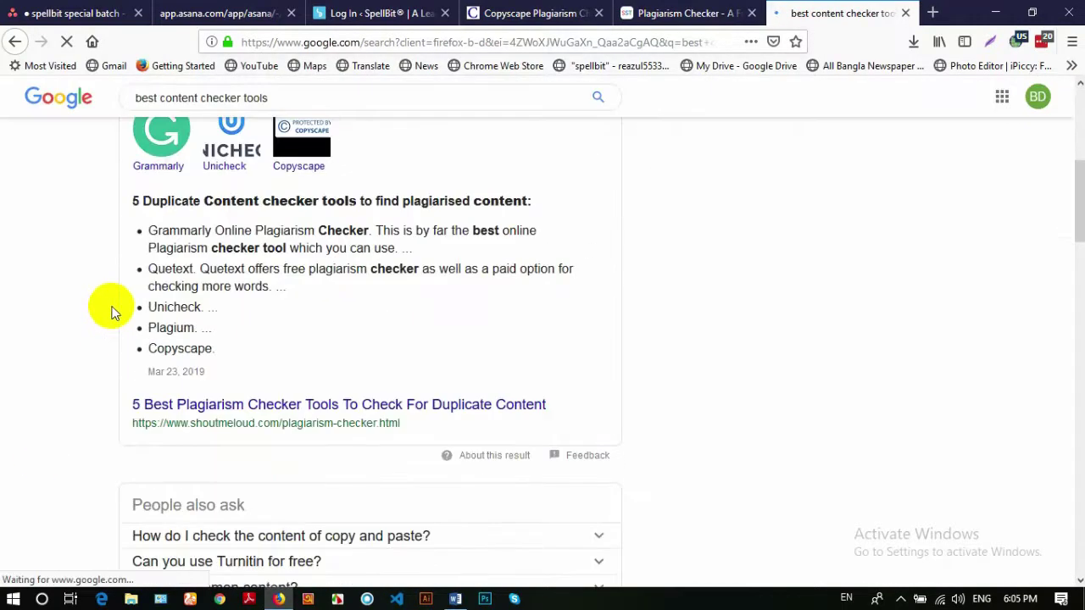
pyautogui.middleClick(202, 408)
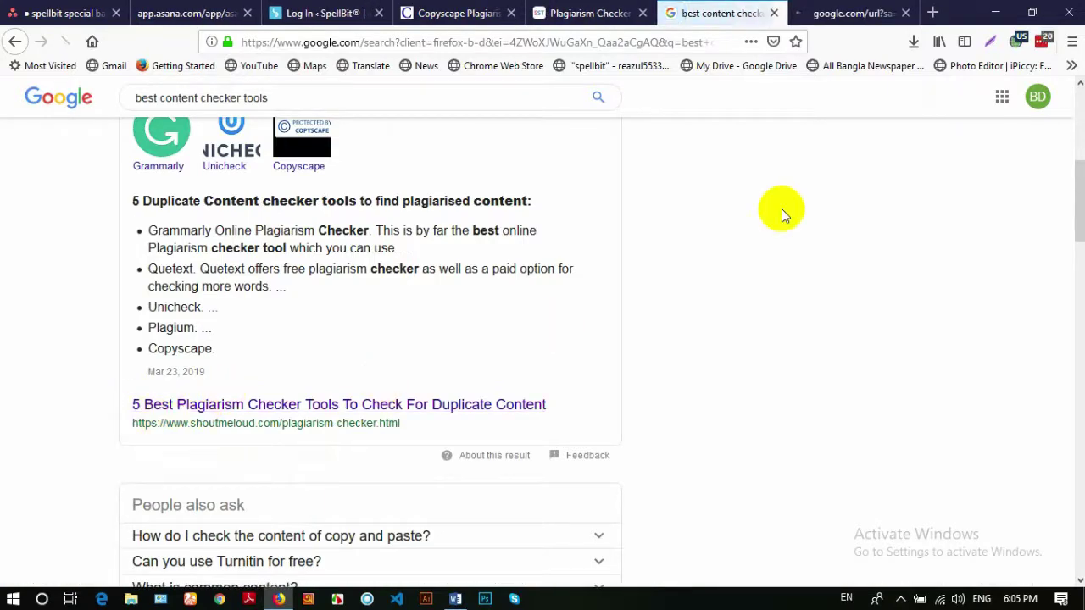
# Open the second-to-last "Create 2 web2 site" task in the Asana spellbit special batch project and open its Quora link in a new tab
pyautogui.click(43, 16)
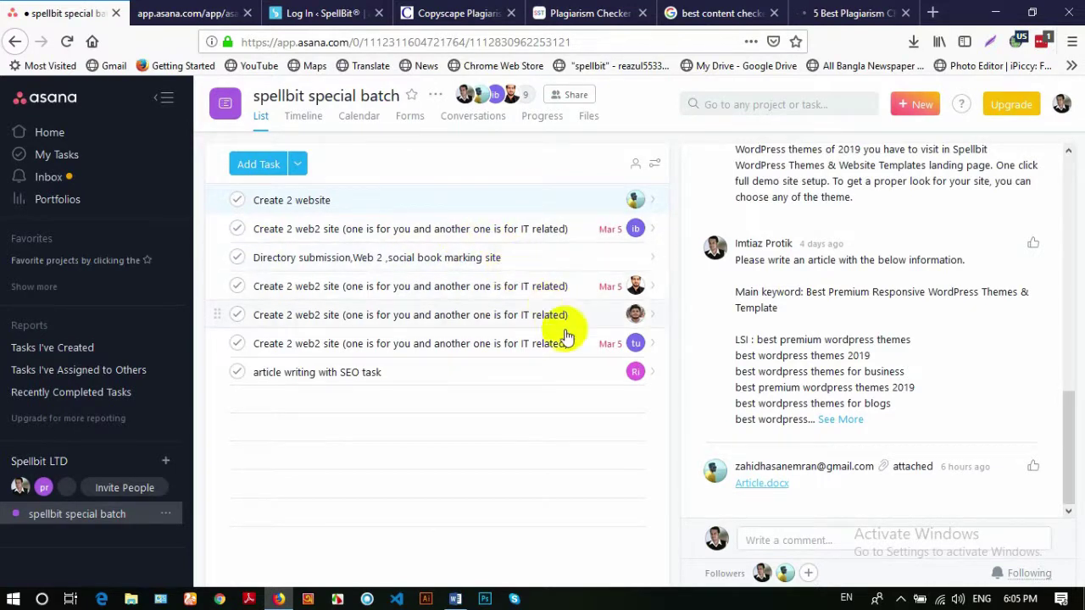
pyautogui.click(496, 319)
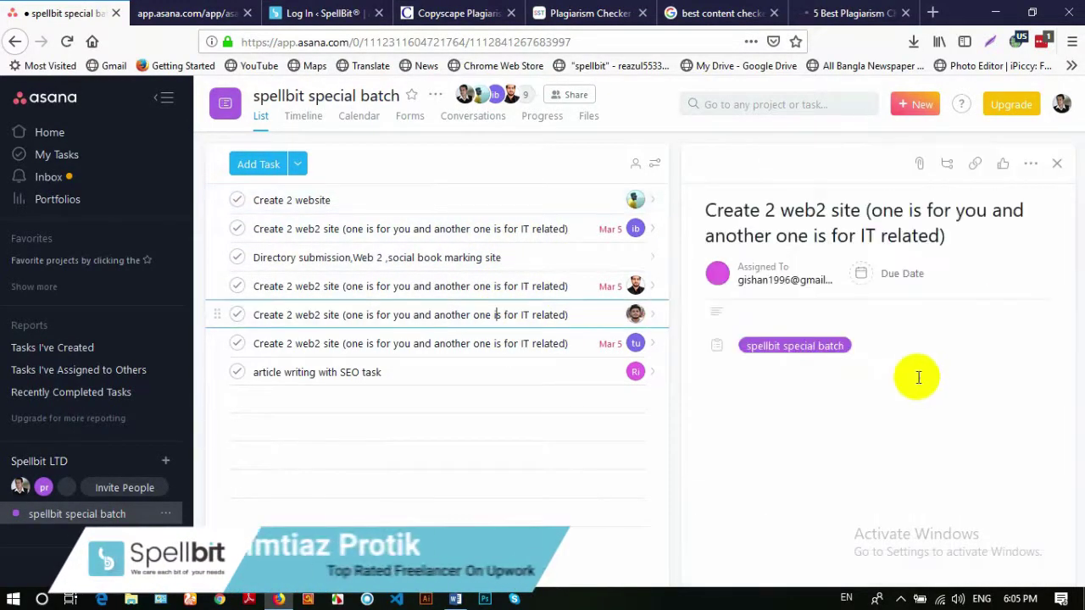
pyautogui.scroll(-8, 920, 343)
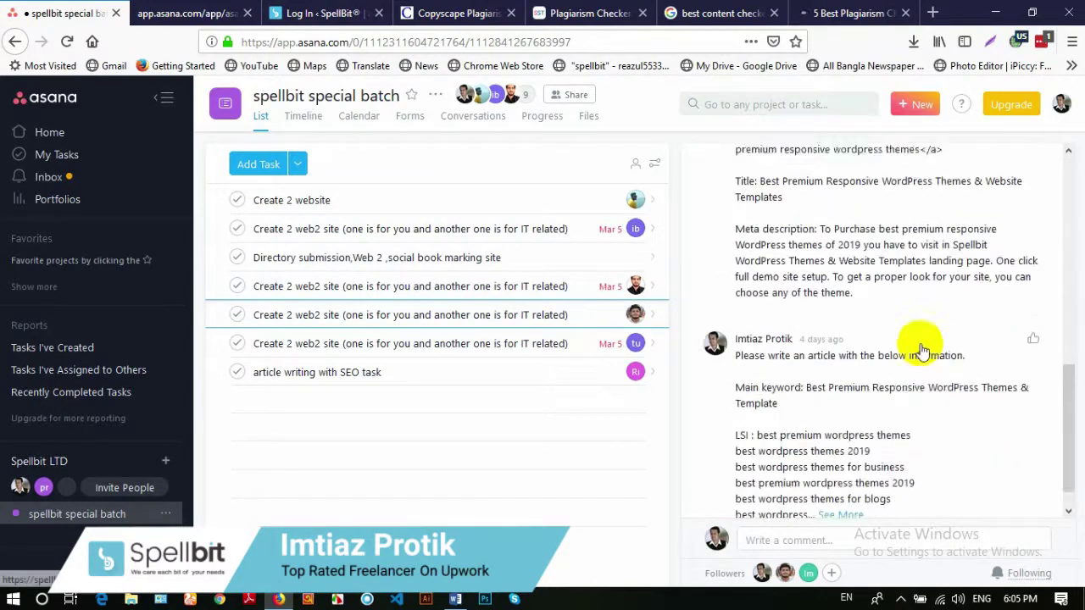
pyautogui.scroll(10, 901, 417)
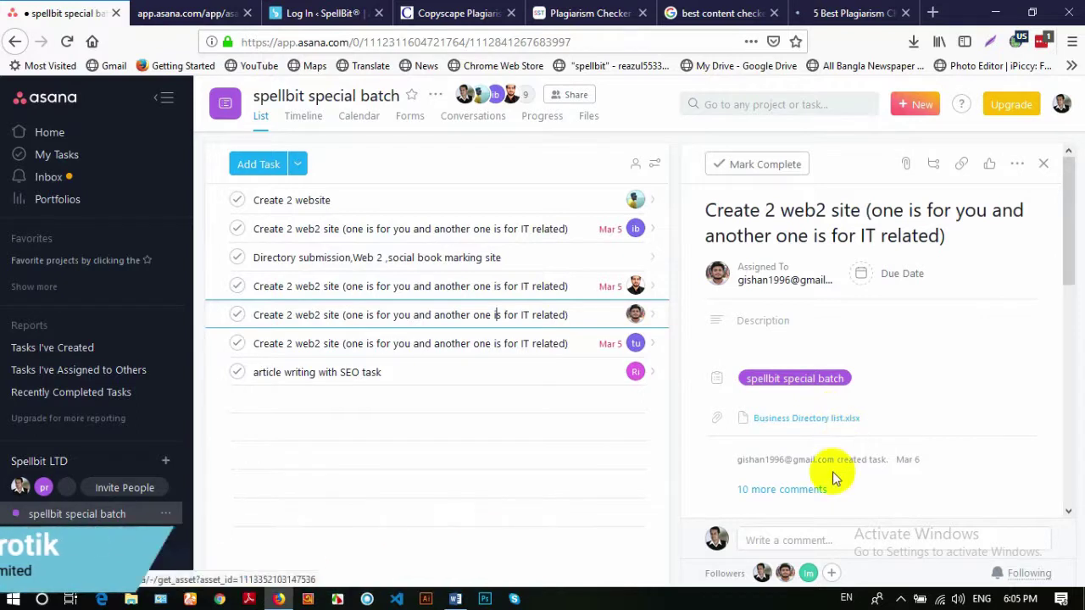
pyautogui.scroll(-2, 806, 467)
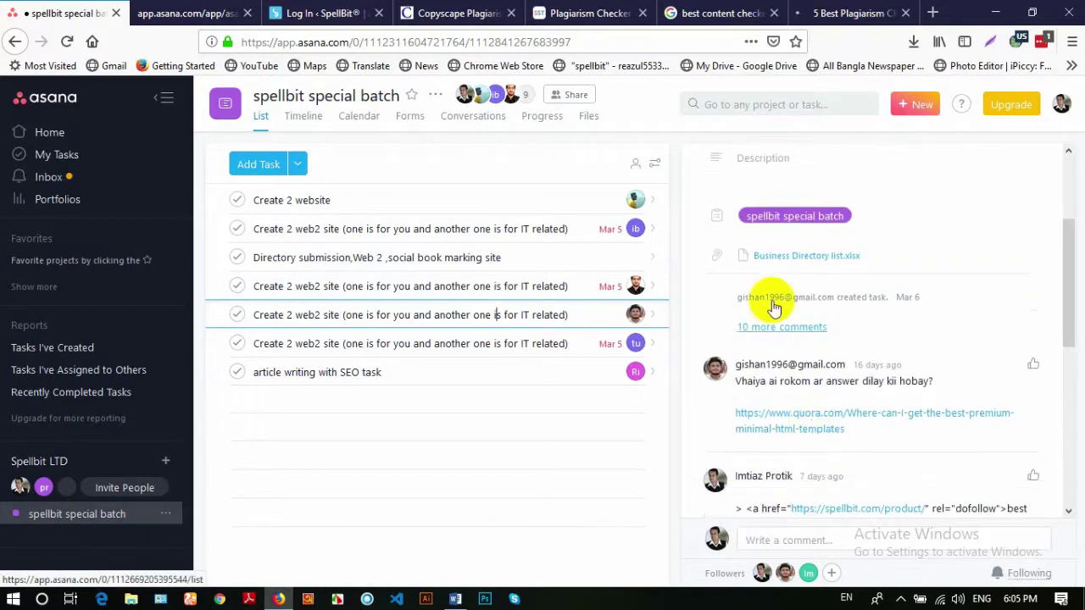
pyautogui.keyDown('ctrl'); pyautogui.click(807, 415); pyautogui.keyUp('ctrl')
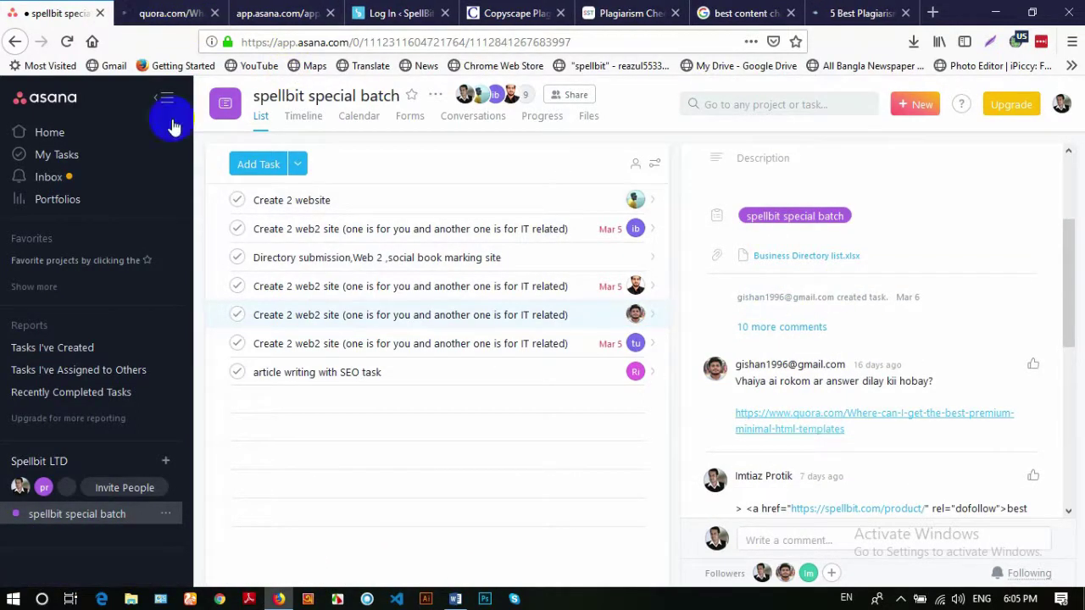
# Show the task's earlier comments and look through the full comment history
pyautogui.scroll(-2, 783, 364)
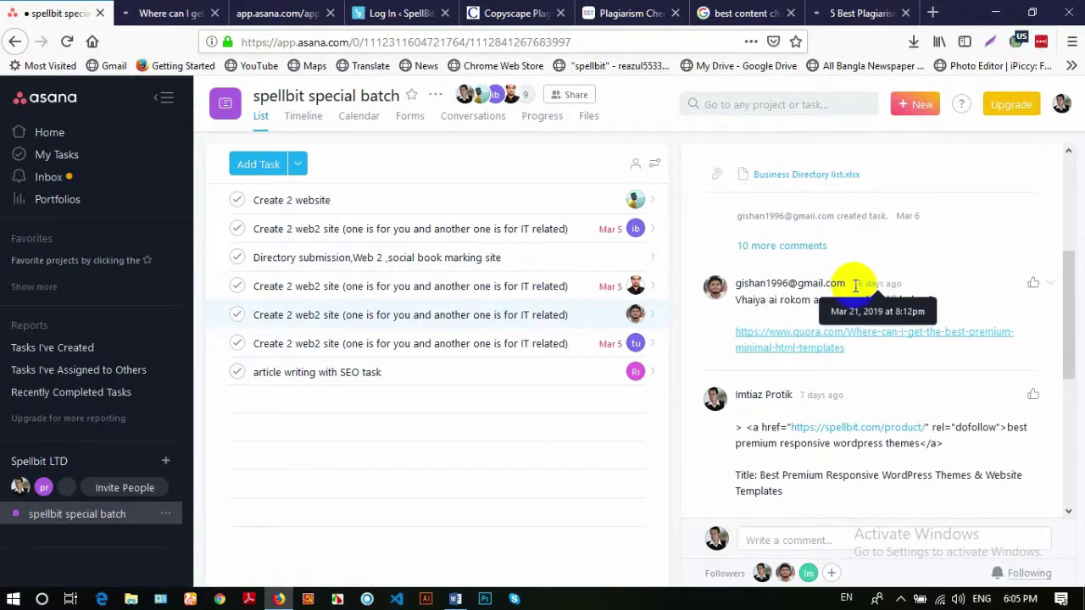
pyautogui.scroll(2, 771, 344)
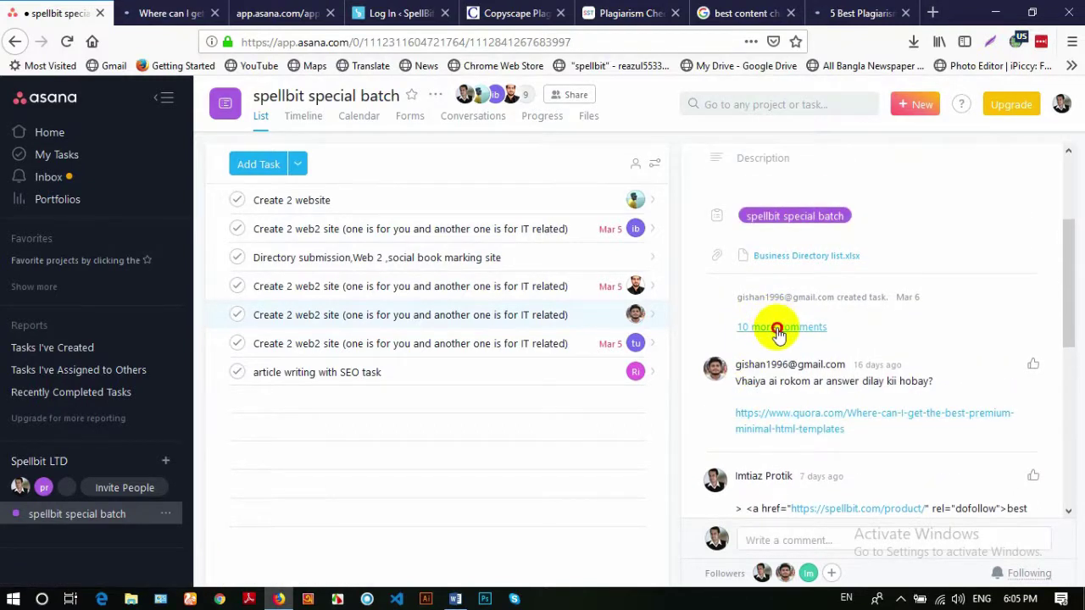
pyautogui.click(777, 329)
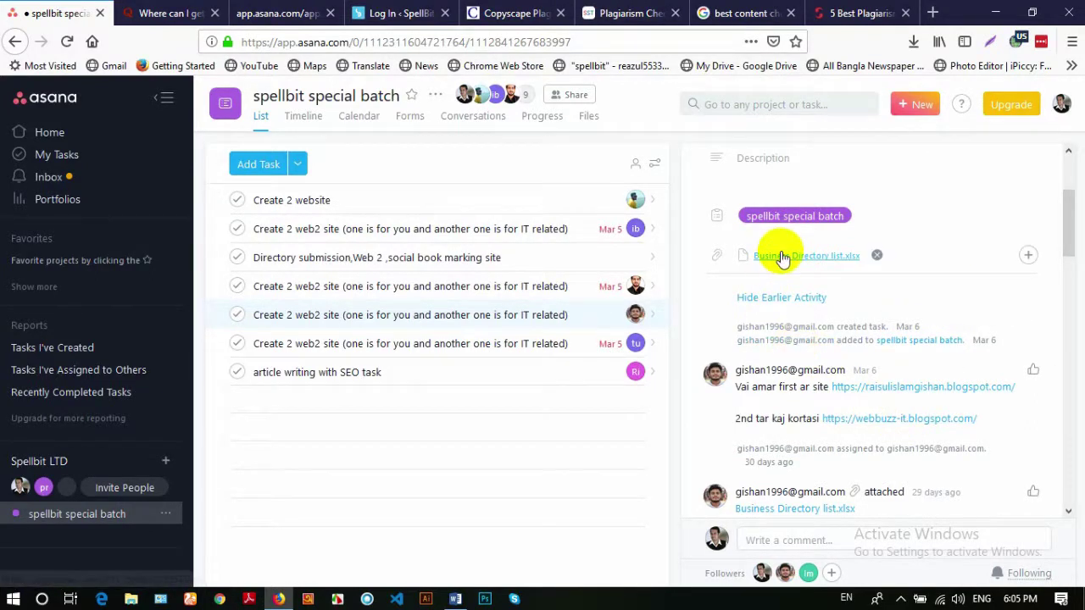
pyautogui.scroll(2, 787, 256)
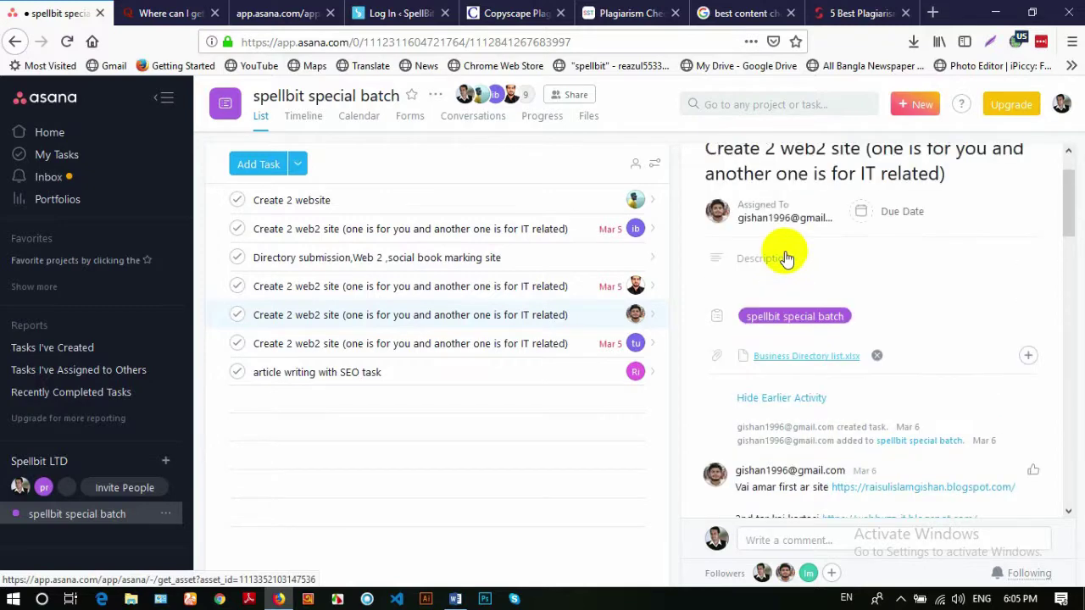
pyautogui.scroll(-1, 787, 271)
pyautogui.scroll(-10, 805, 325)
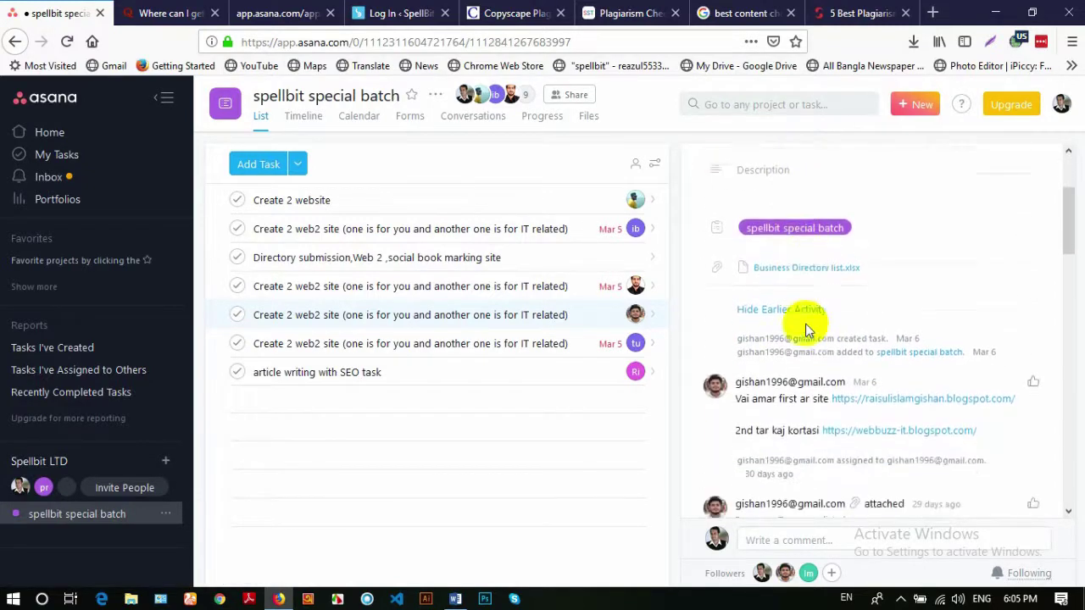
pyautogui.scroll(-8, 803, 322)
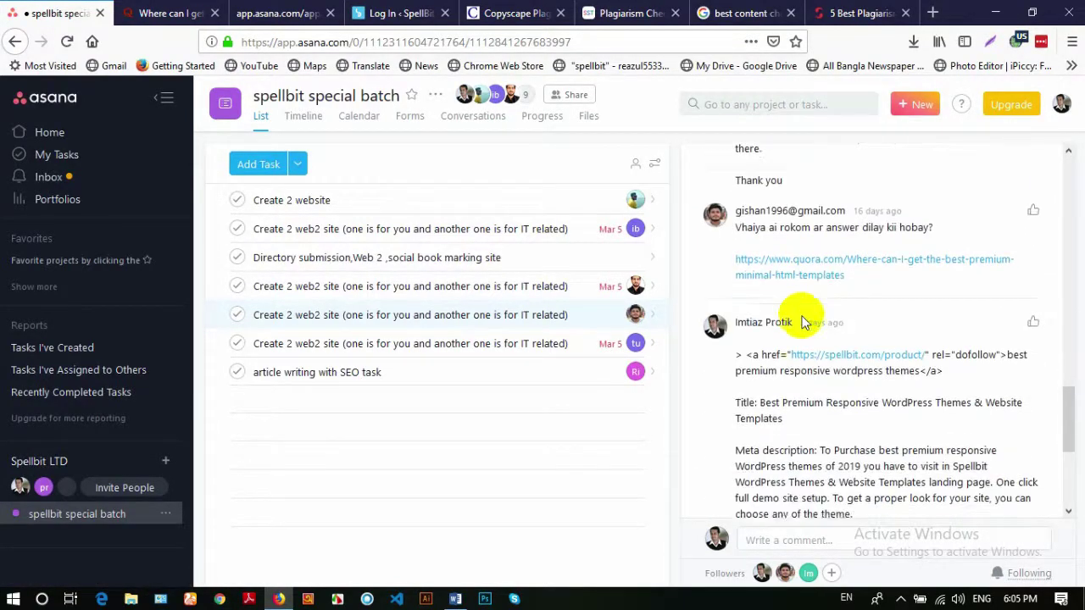
# Find the comment sharing the business directory, social bookmarking and web 2.0 lists, and open its Google Drive folder in a new tab
pyautogui.scroll(5, 804, 330)
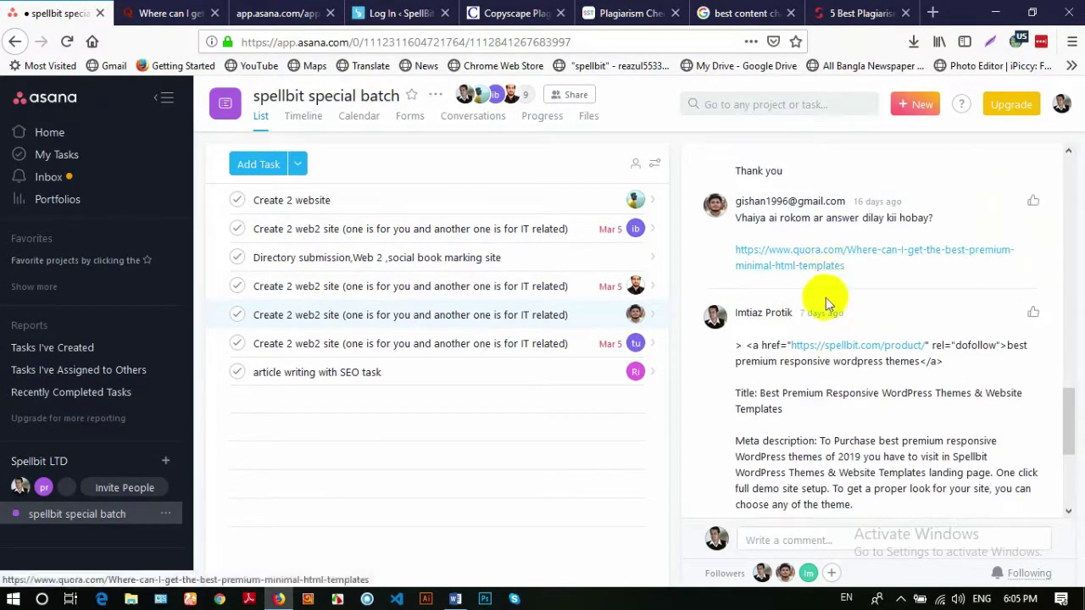
pyautogui.scroll(5, 829, 292)
pyautogui.scroll(4, 835, 339)
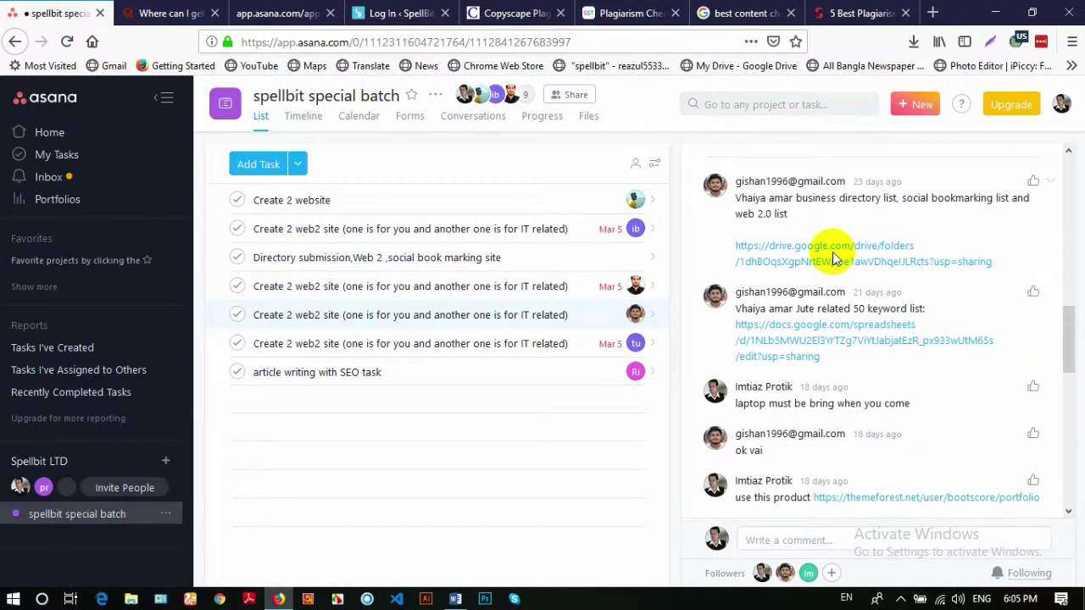
pyautogui.scroll(2, 835, 258)
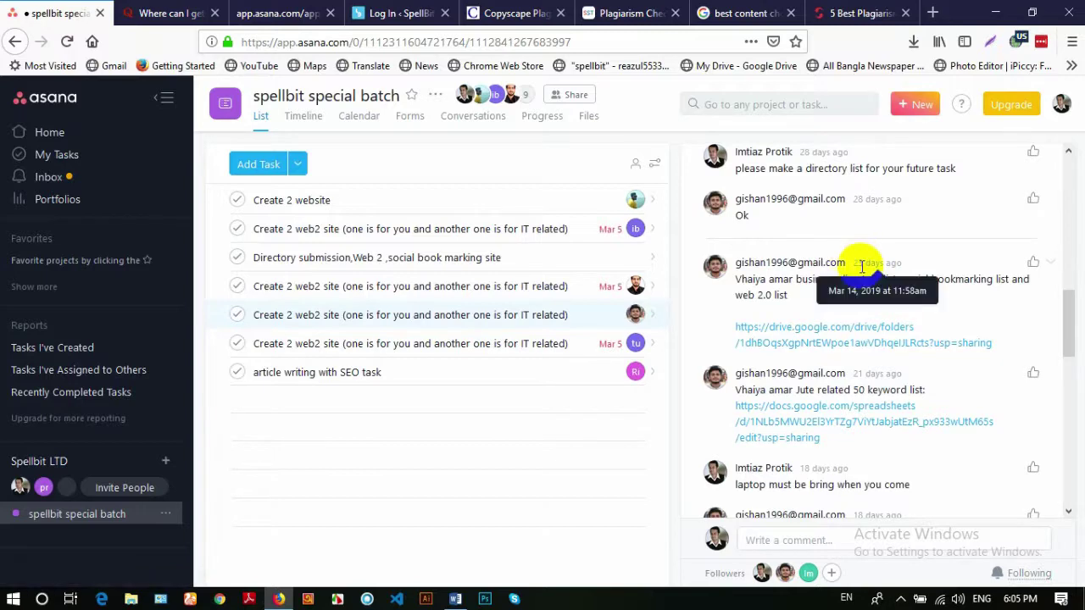
pyautogui.scroll(4, 835, 288)
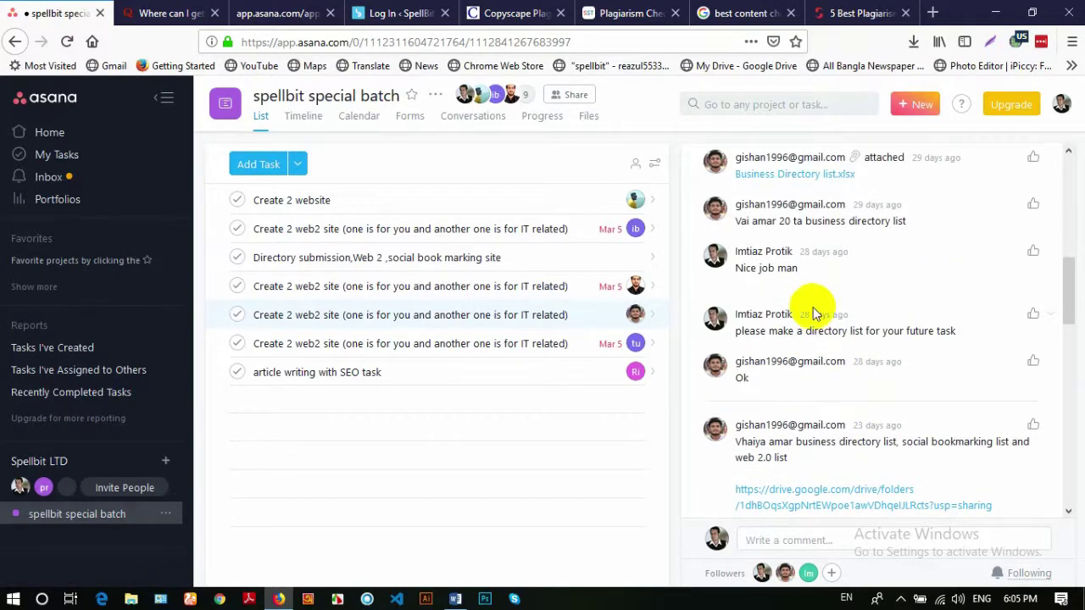
pyautogui.scroll(-2, 812, 314)
pyautogui.middleClick(822, 416)
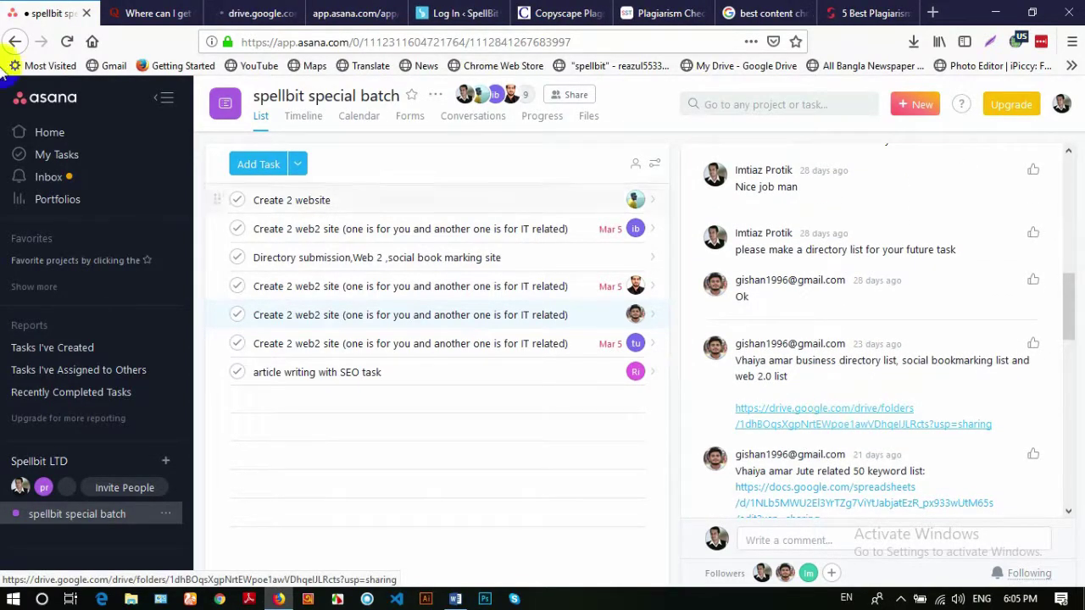
# Close the Quora page and open the Best Premium Responsive WordPress Themes & Template document in the shared SpellBit SEO Course folder
pyautogui.click(144, 12)
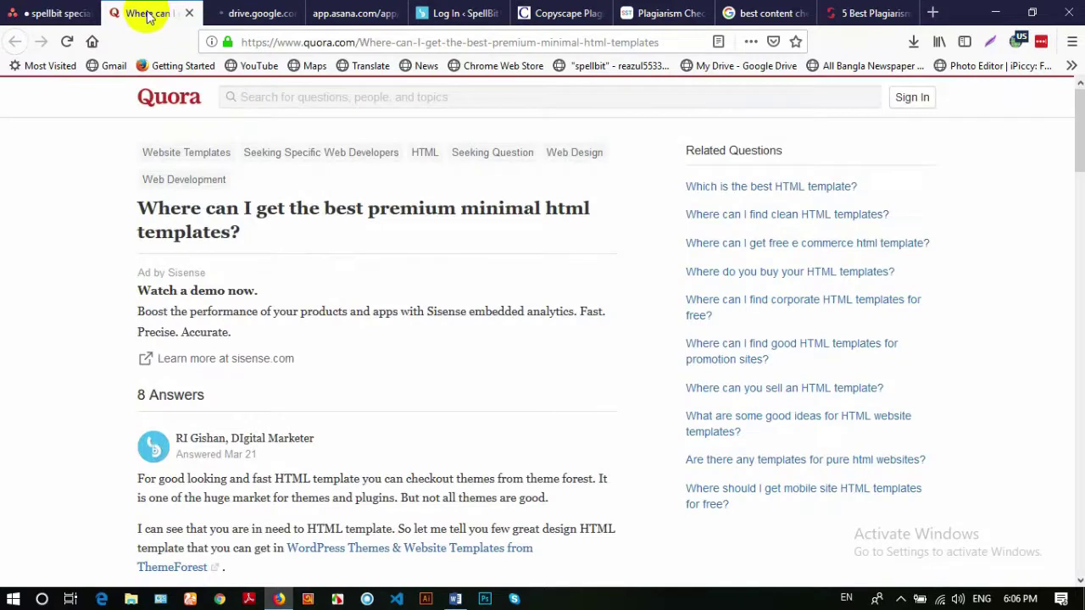
pyautogui.click(191, 12)
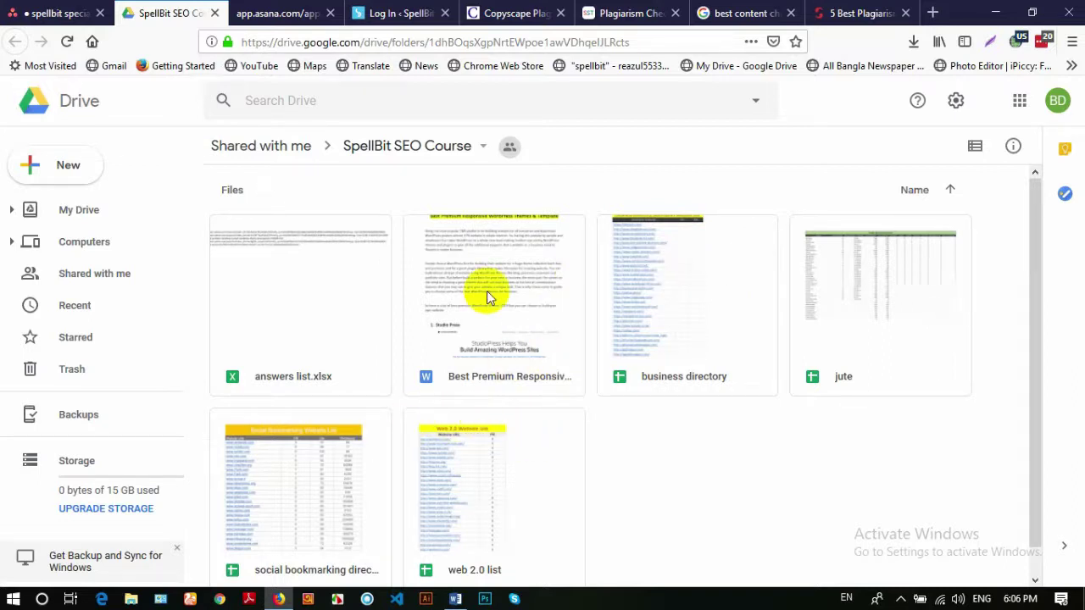
pyautogui.scroll(-1, 230, 478)
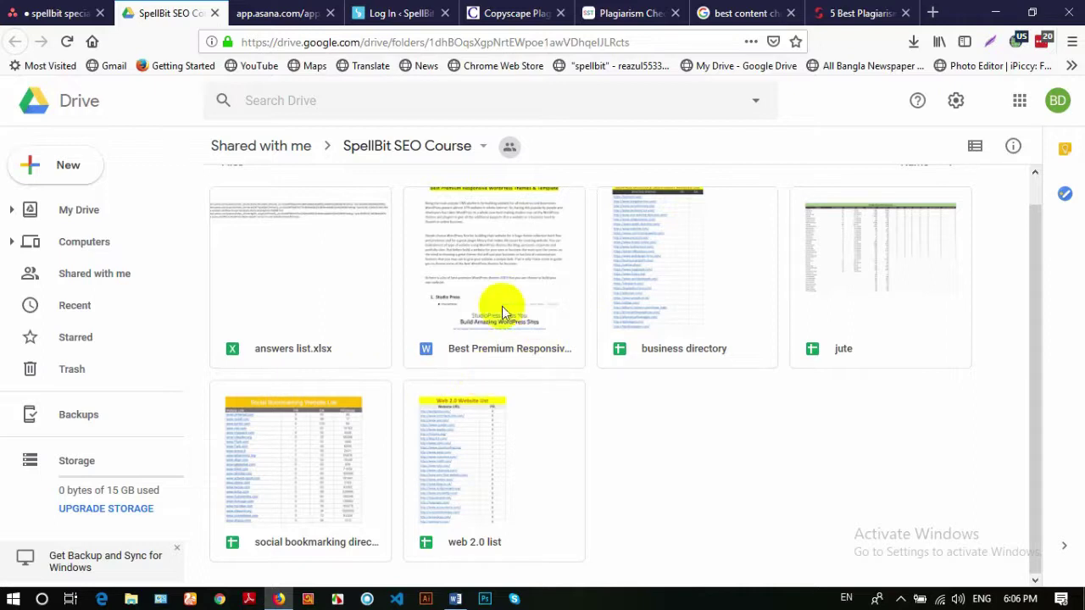
pyautogui.doubleClick(502, 266)
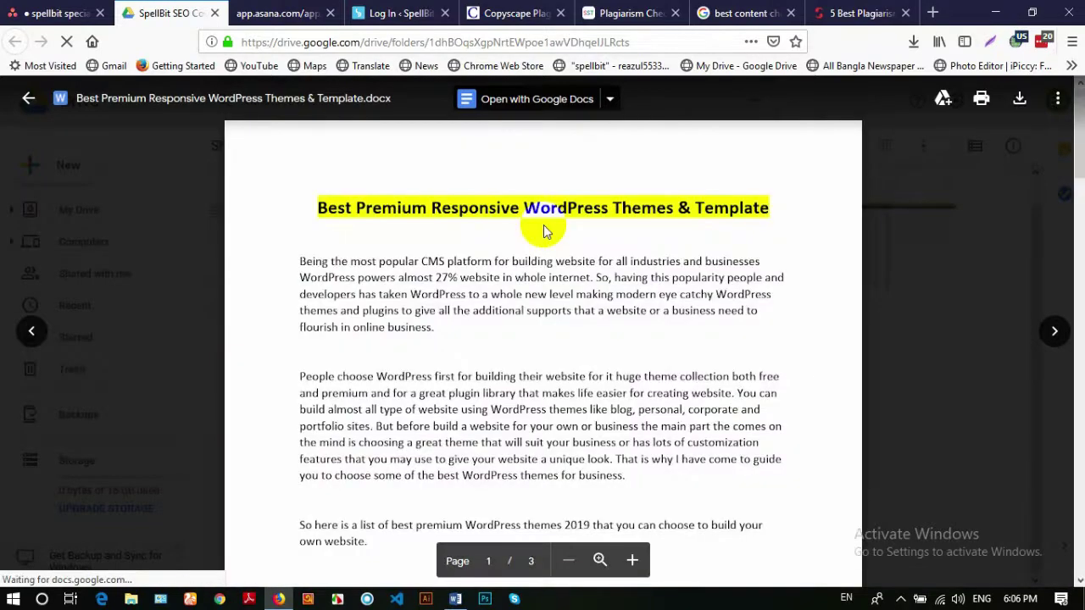
# Select and copy the article's whole body text, from the opening paragraph through the last item of the DIVI cons list
pyautogui.scroll(-6, 516, 255)
pyautogui.scroll(-3, 516, 272)
pyautogui.scroll(6, 516, 272)
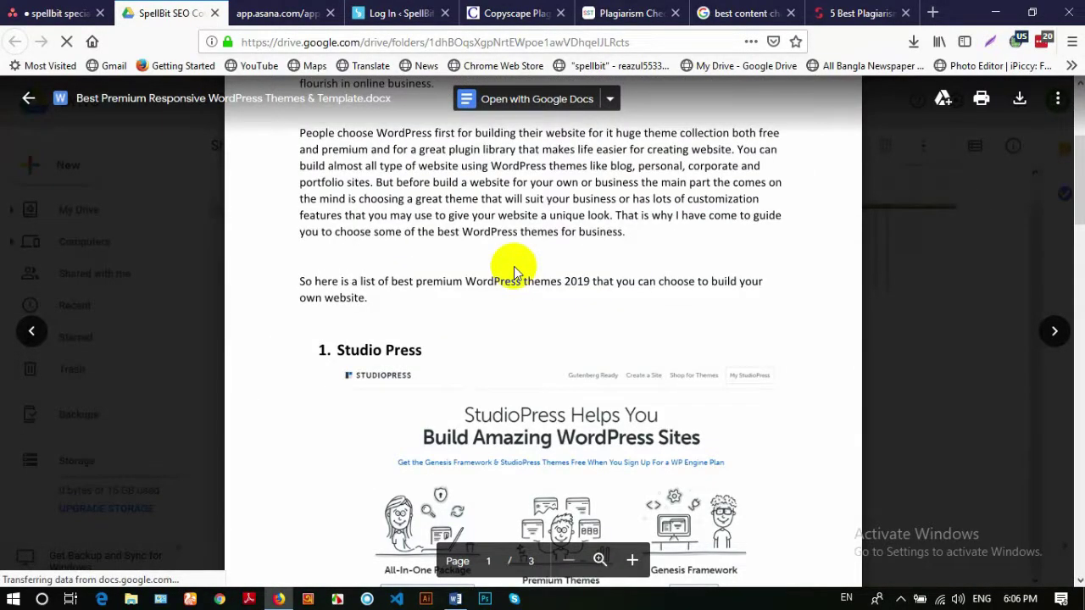
pyautogui.scroll(3, 515, 261)
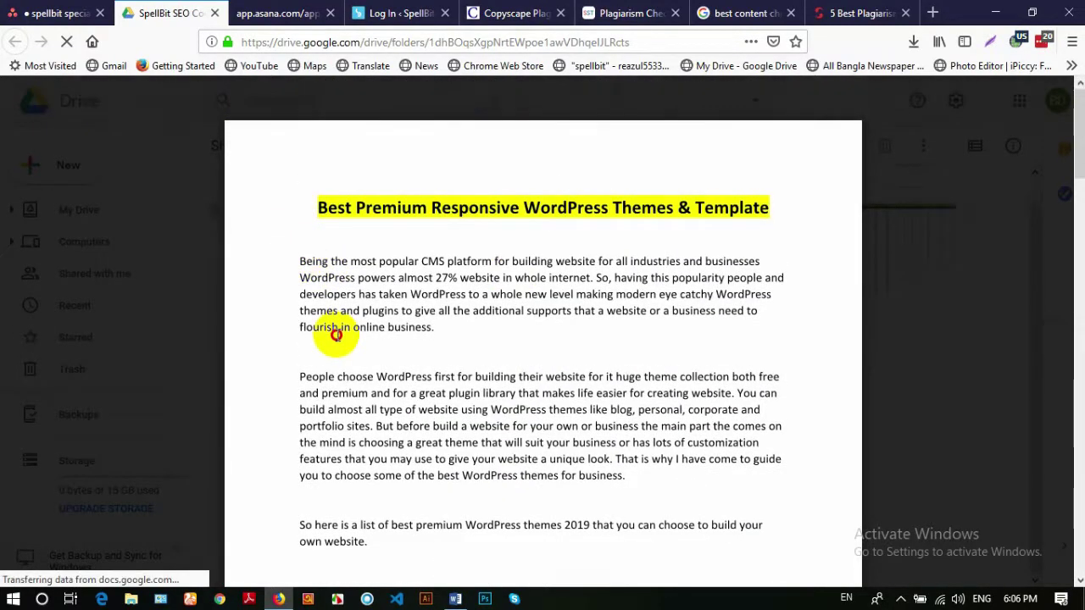
pyautogui.moveTo(302, 258); pyautogui.dragTo(560, 367)
pyautogui.scroll(-10, 344, 416)
pyautogui.scroll(-4, 347, 416)
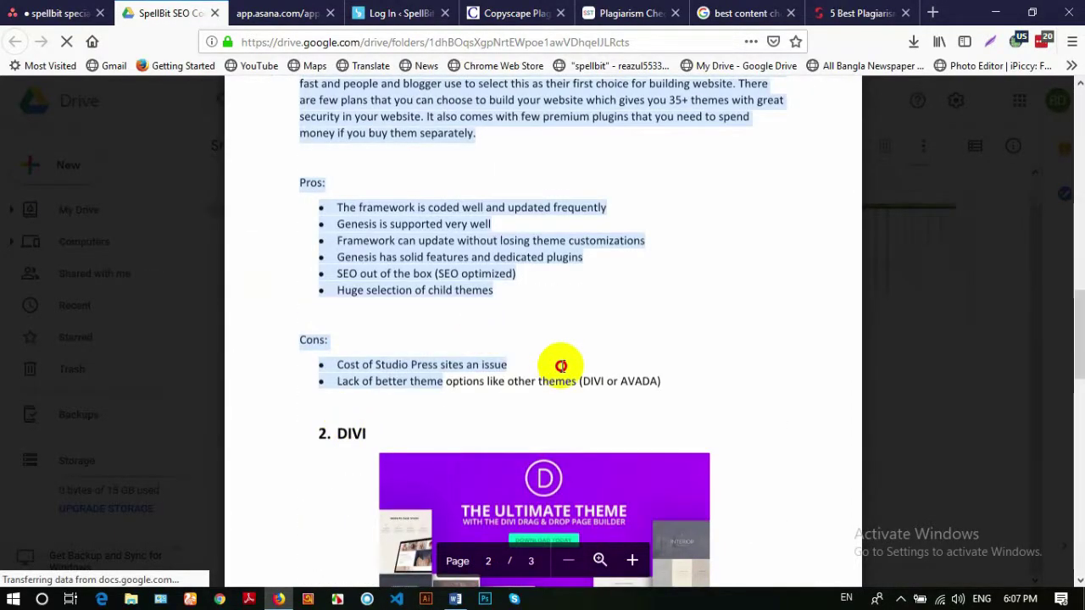
pyautogui.scroll(-8, 560, 366)
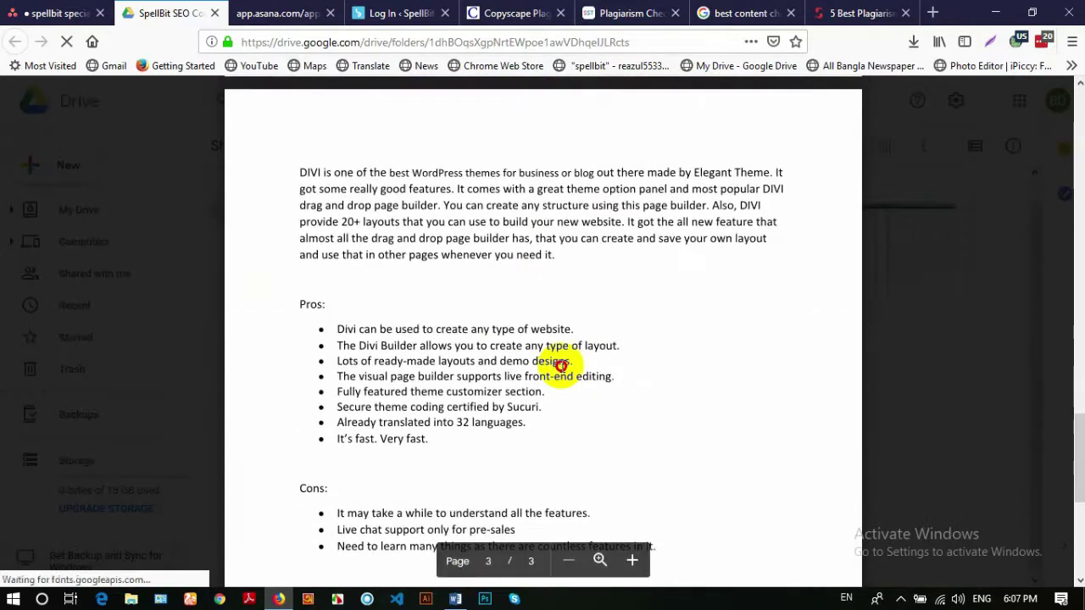
pyautogui.scroll(-4, 559, 366)
pyautogui.moveTo(560, 365)
pyautogui.mouseDown()
pyautogui.moveTo(576, 232)
pyautogui.moveTo(661, 221)
pyautogui.mouseUp()
pyautogui.scroll(5, 619, 339)
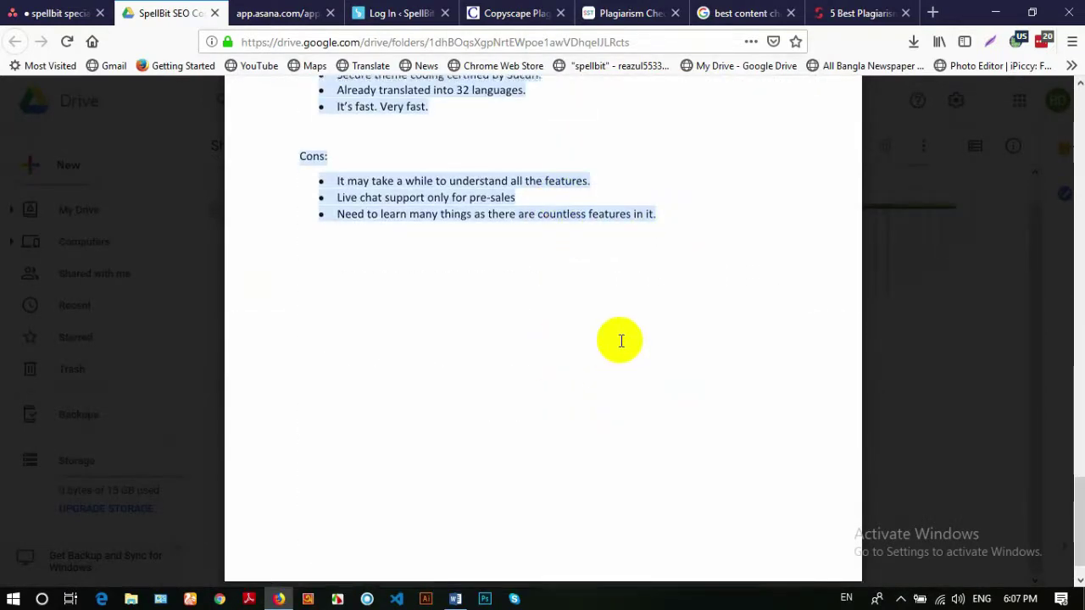
pyautogui.scroll(20, 605, 324)
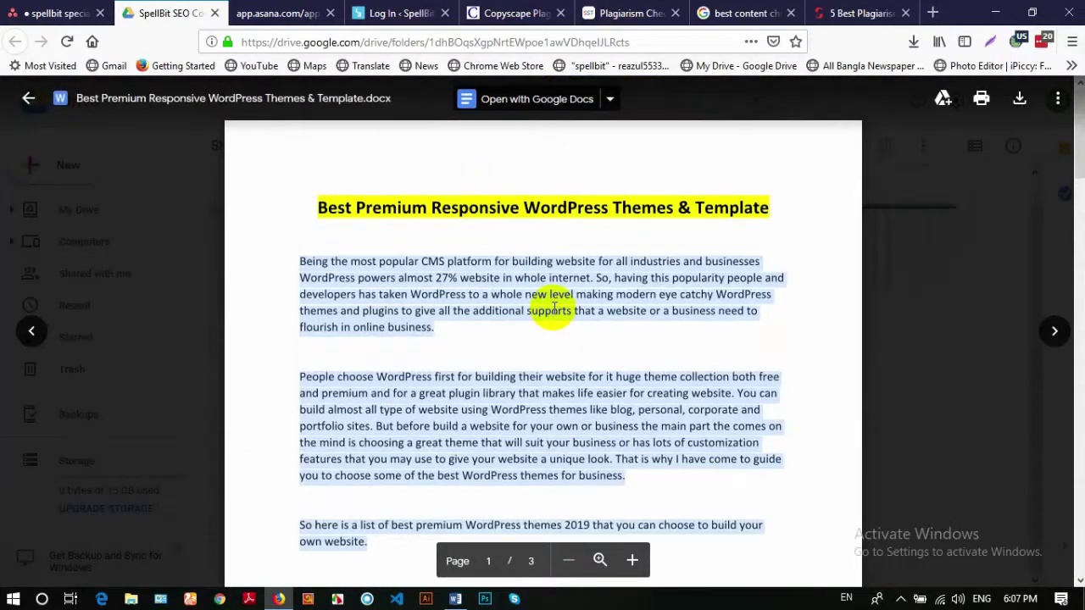
# Switch to the SmallSEOTools page and load the plagiarism checker afresh to clear the old text
pyautogui.click(268, 15)
pyautogui.click(394, 15)
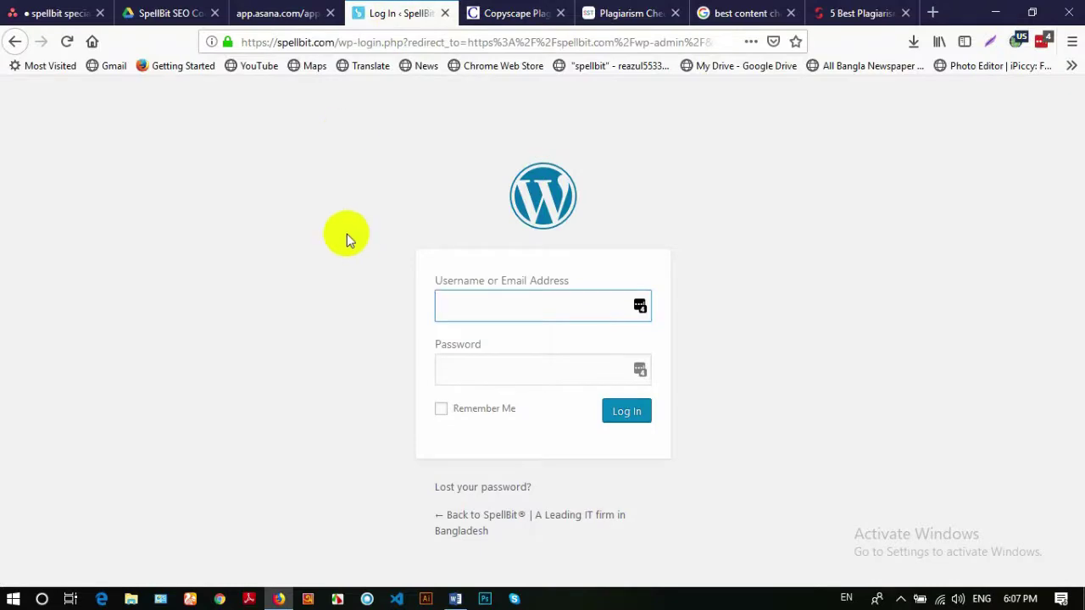
pyautogui.click(521, 16)
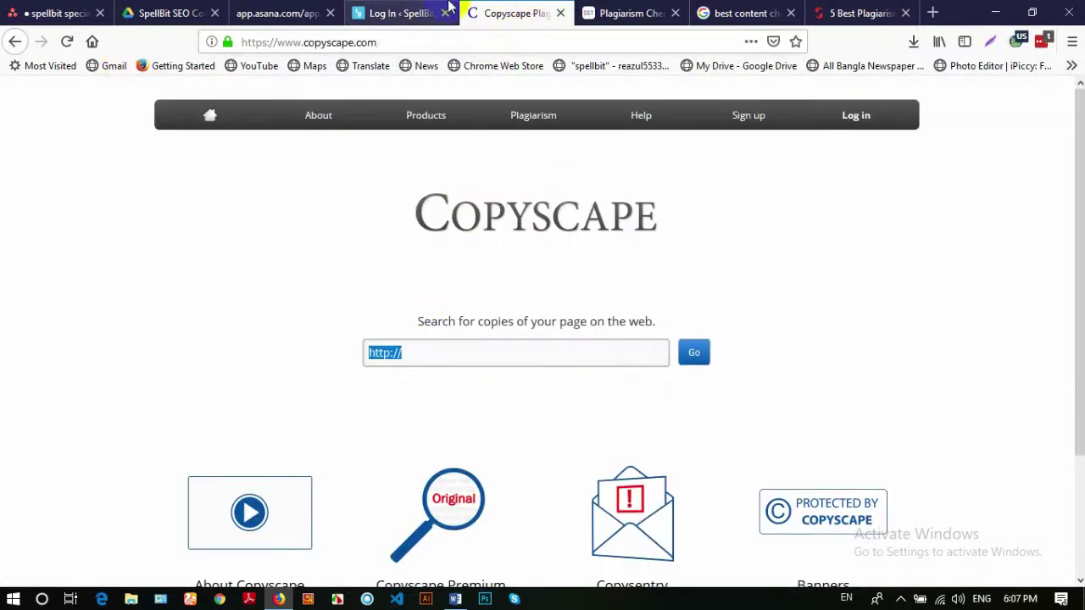
pyautogui.click(627, 13)
pyautogui.scroll(-10, 477, 443)
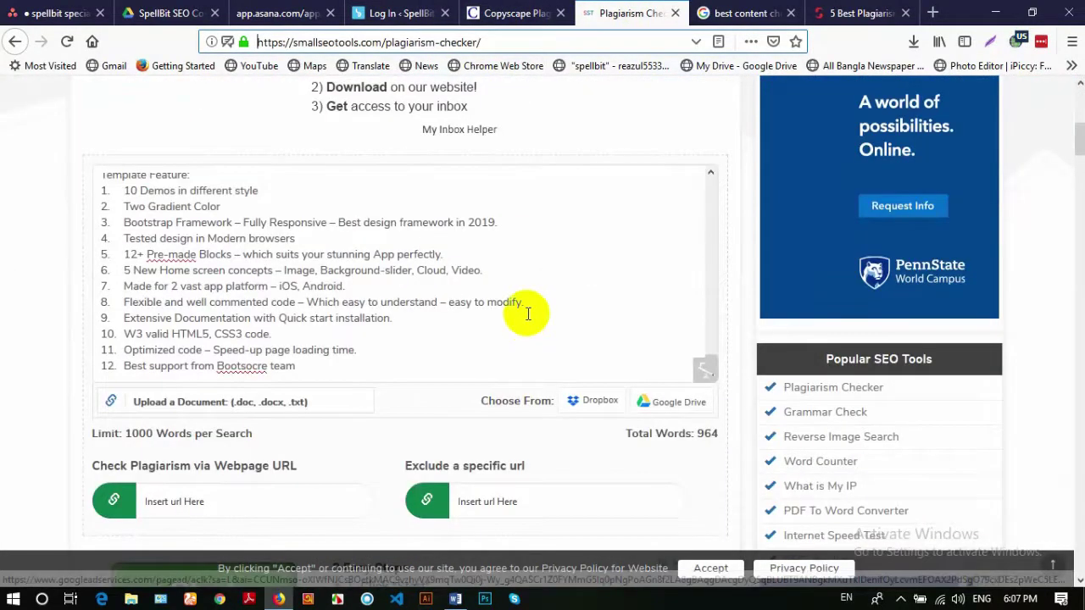
pyautogui.scroll(-5, 186, 262)
pyautogui.scroll(10, 169, 254)
pyautogui.scroll(10, 1029, 243)
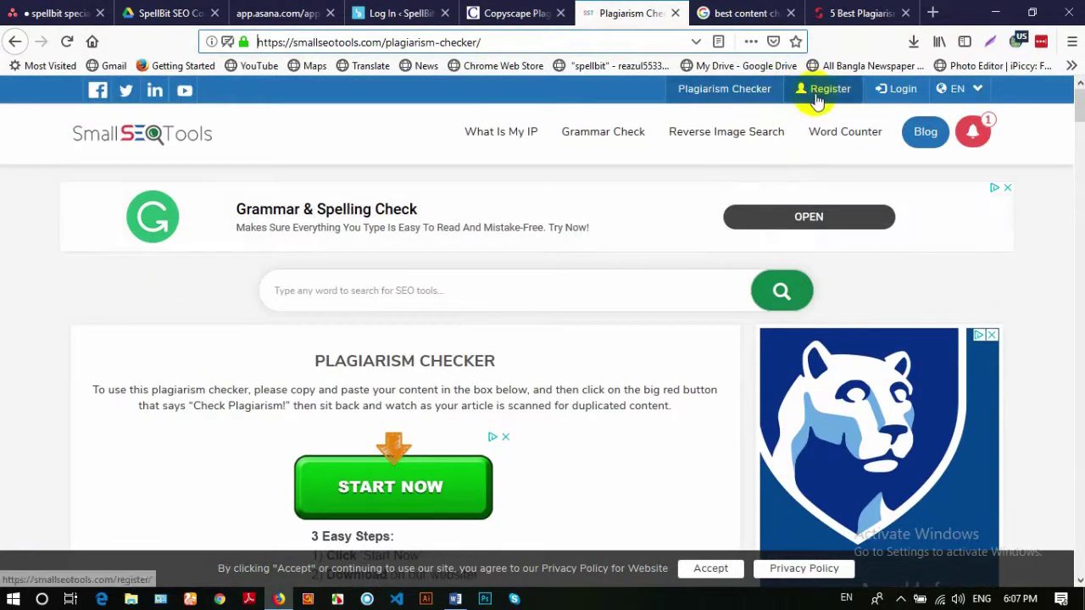
pyautogui.click(727, 95)
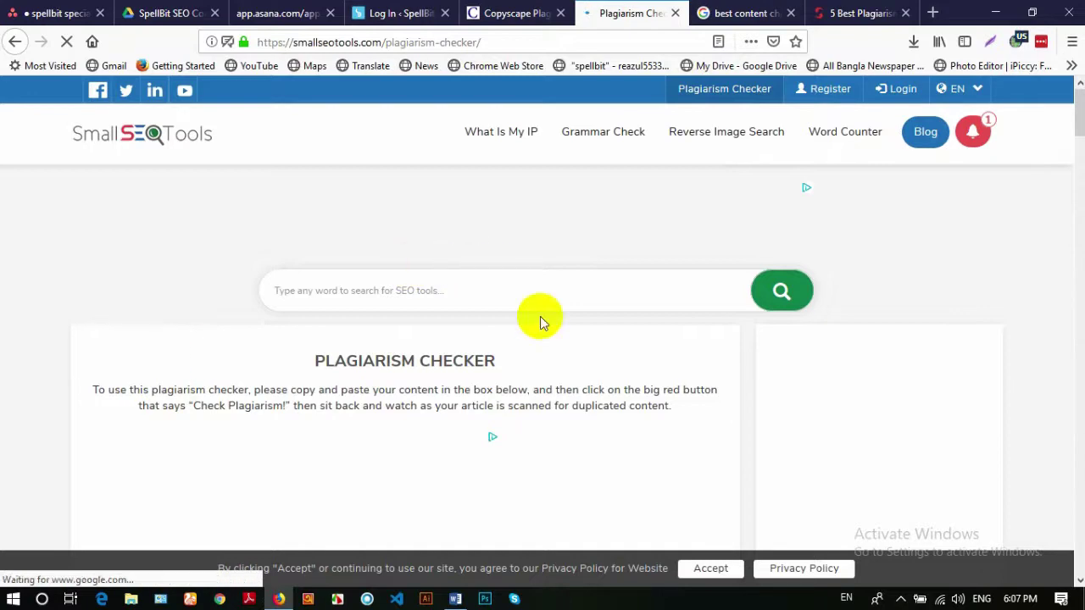
# Paste the copied WordPress themes article into the plagiarism checker's text box
pyautogui.scroll(-5, 186, 361)
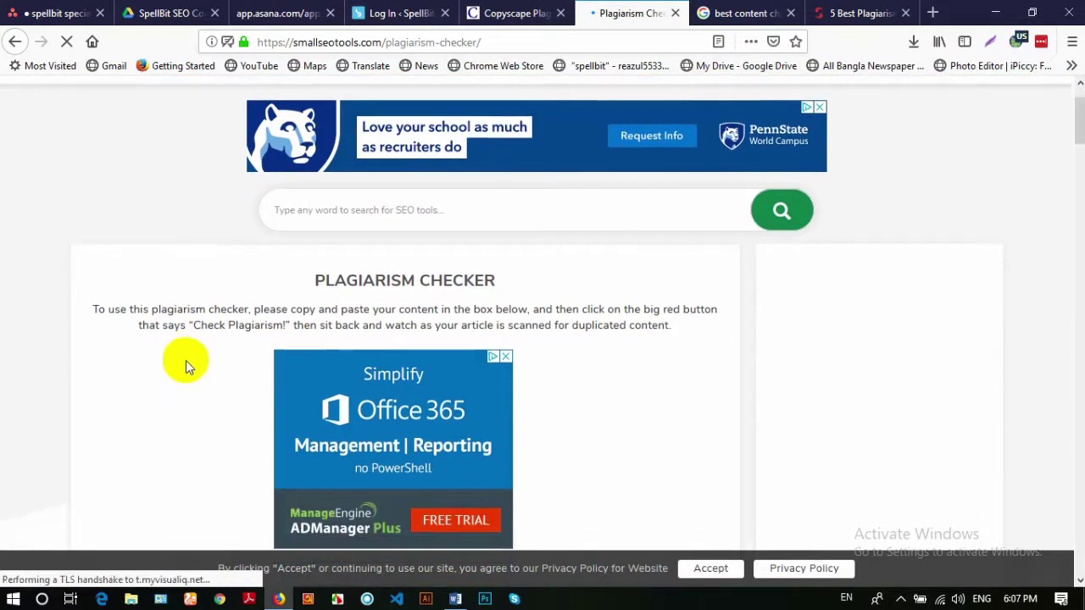
pyautogui.click(405, 347)
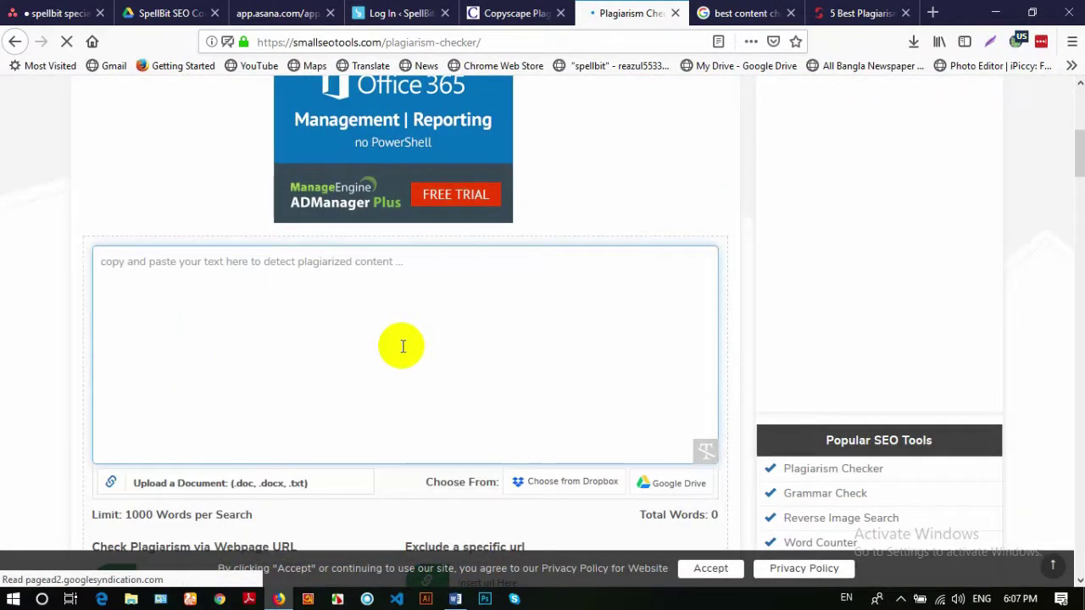
pyautogui.hotkey('ctrl', 'v')
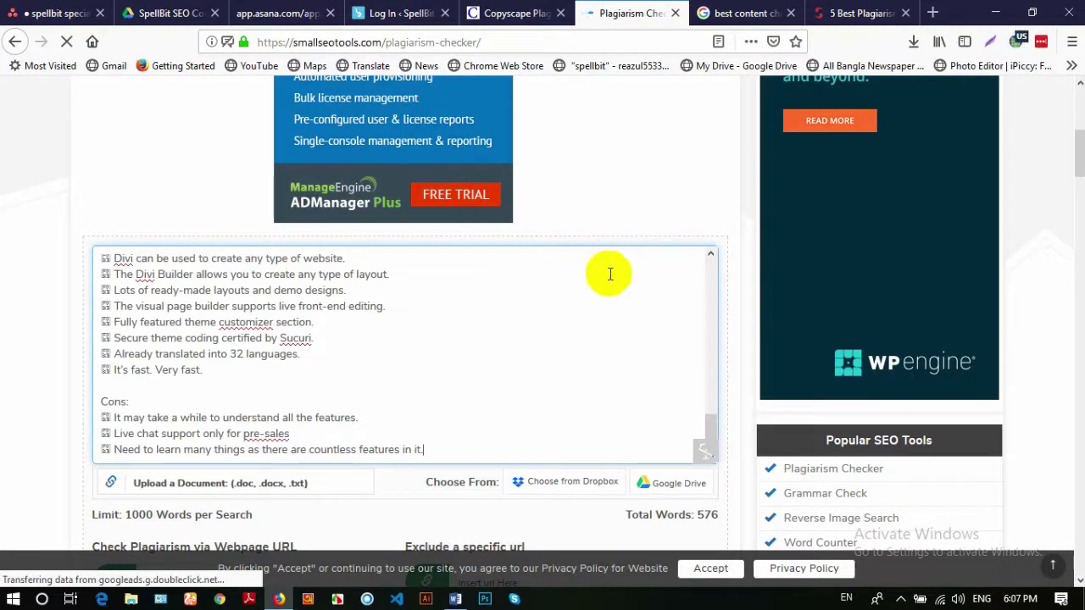
# Run the plagiarism check on the pasted WordPress themes article and review its sentence-wise results and overall score
pyautogui.scroll(-3, 734, 314)
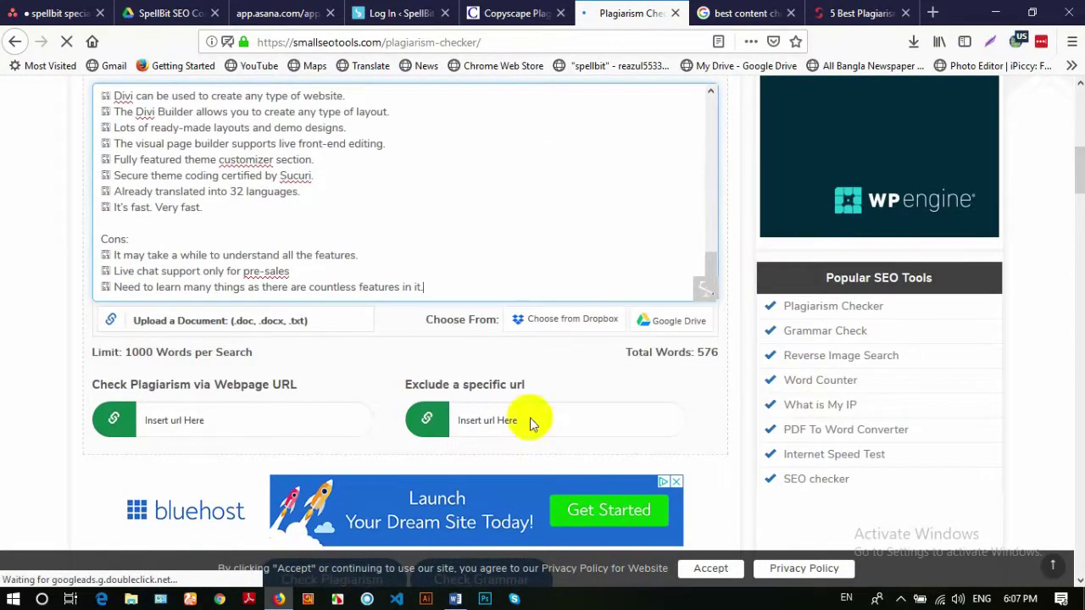
pyautogui.scroll(5, 325, 207)
pyautogui.scroll(10, 305, 208)
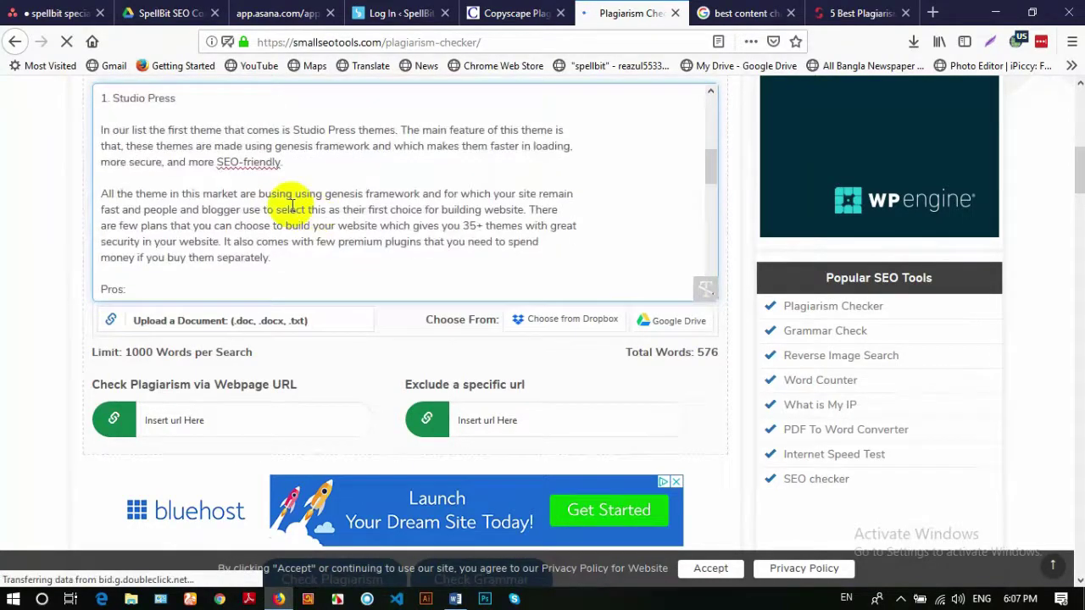
pyautogui.scroll(-4, 306, 216)
pyautogui.scroll(-5, 306, 216)
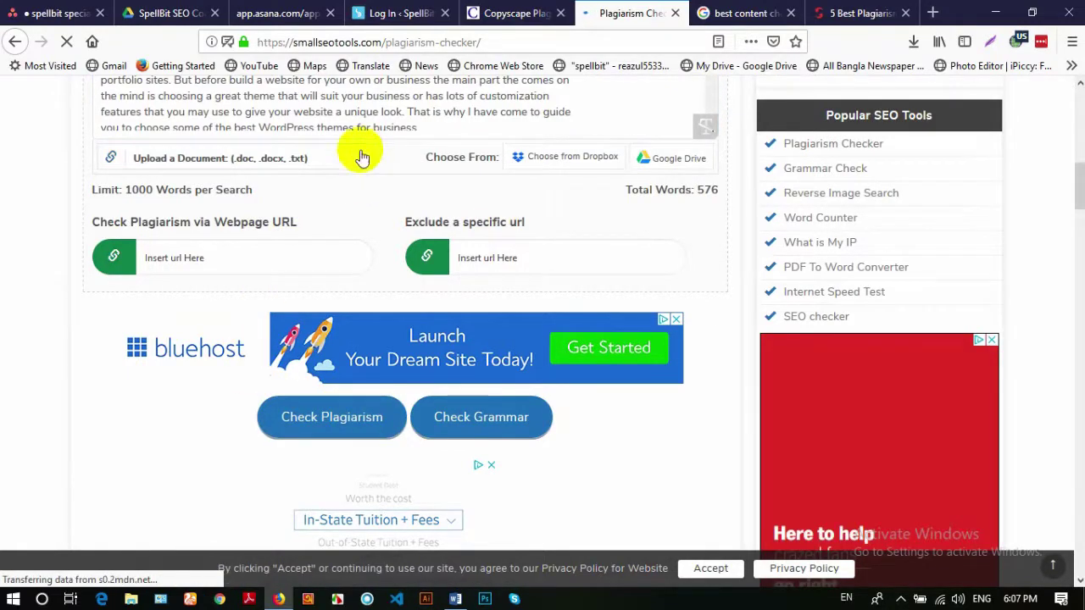
pyautogui.scroll(-8, 361, 149)
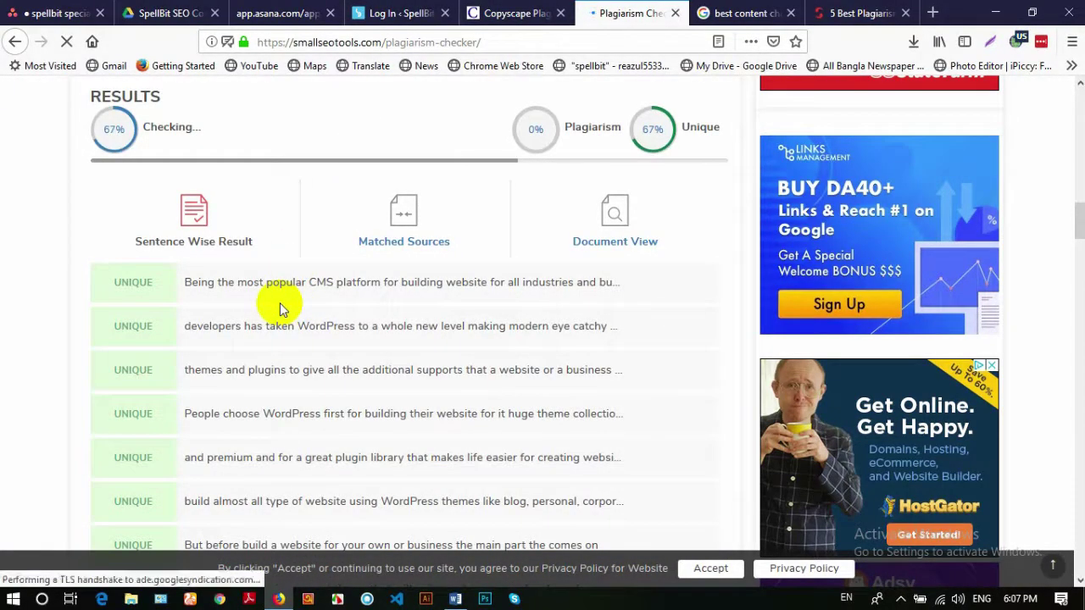
pyautogui.scroll(-10, 282, 309)
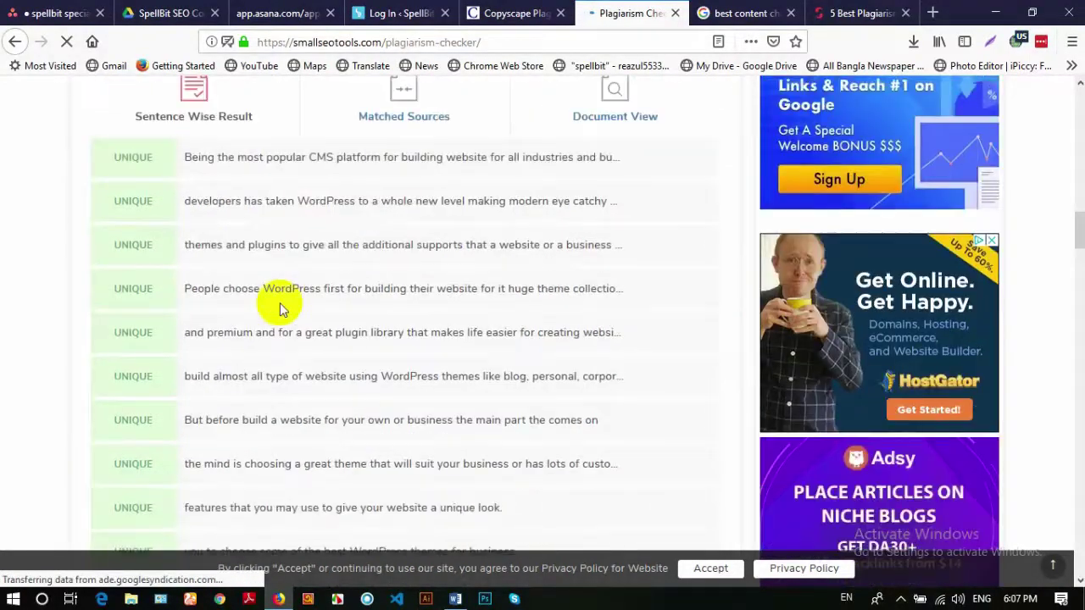
pyautogui.scroll(-5, 282, 310)
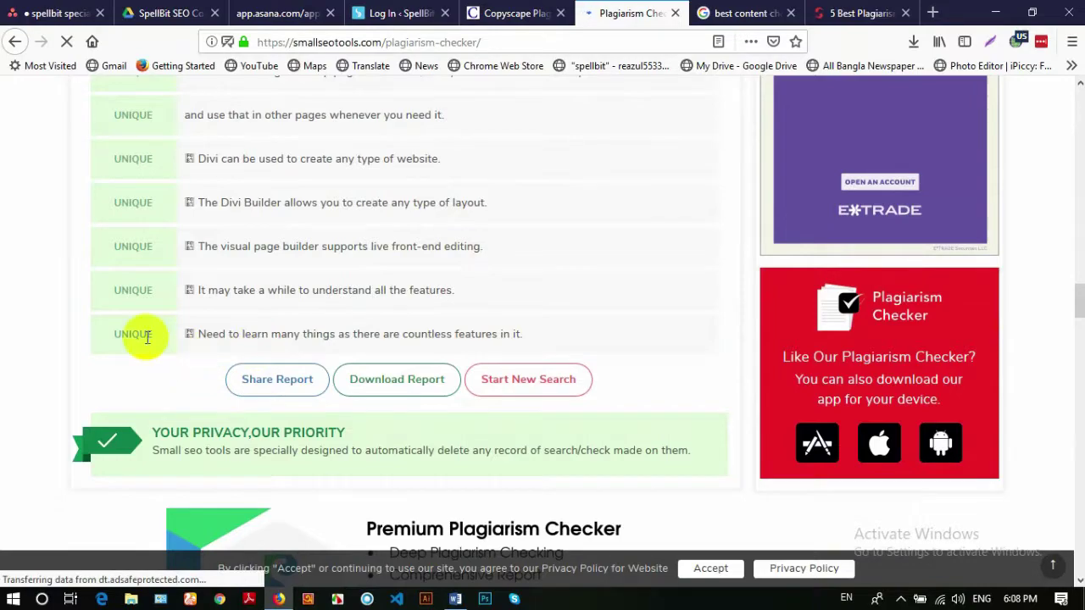
pyautogui.scroll(20, 272, 244)
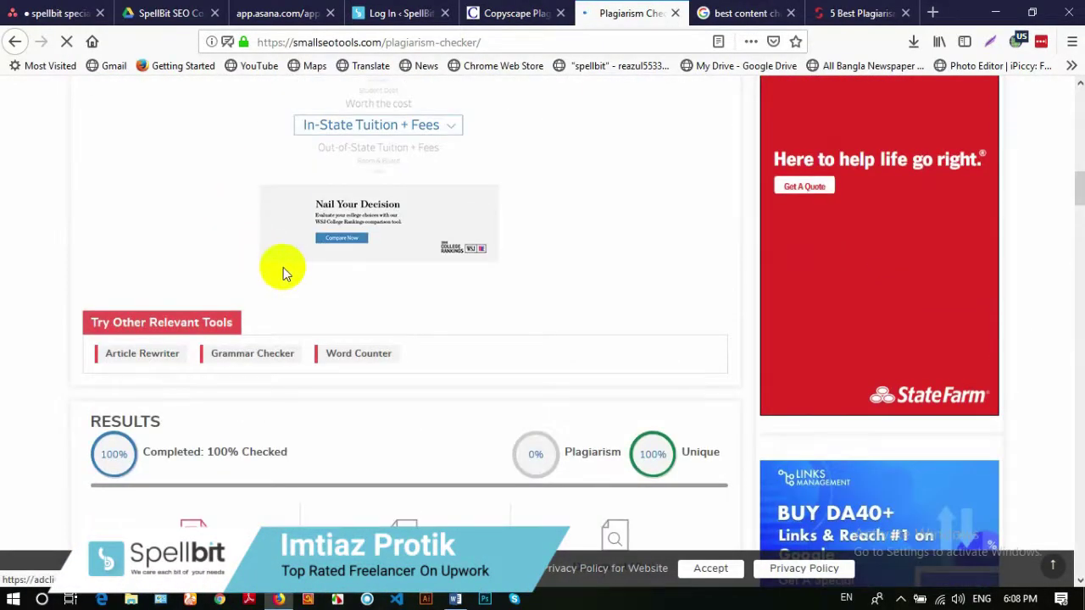
# Switch to the ShoutMeLoud article on the best plagiarism checker tools and read through its Grammarly, Quetext, Unicheck and Plagium entries
pyautogui.click(736, 12)
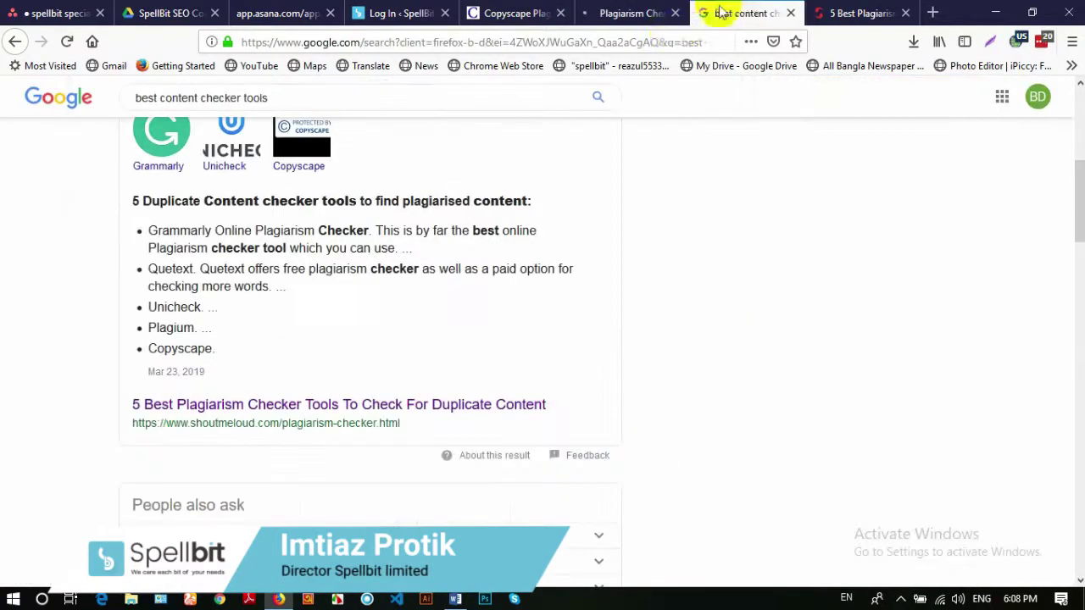
pyautogui.click(856, 13)
pyautogui.scroll(-15, 34, 303)
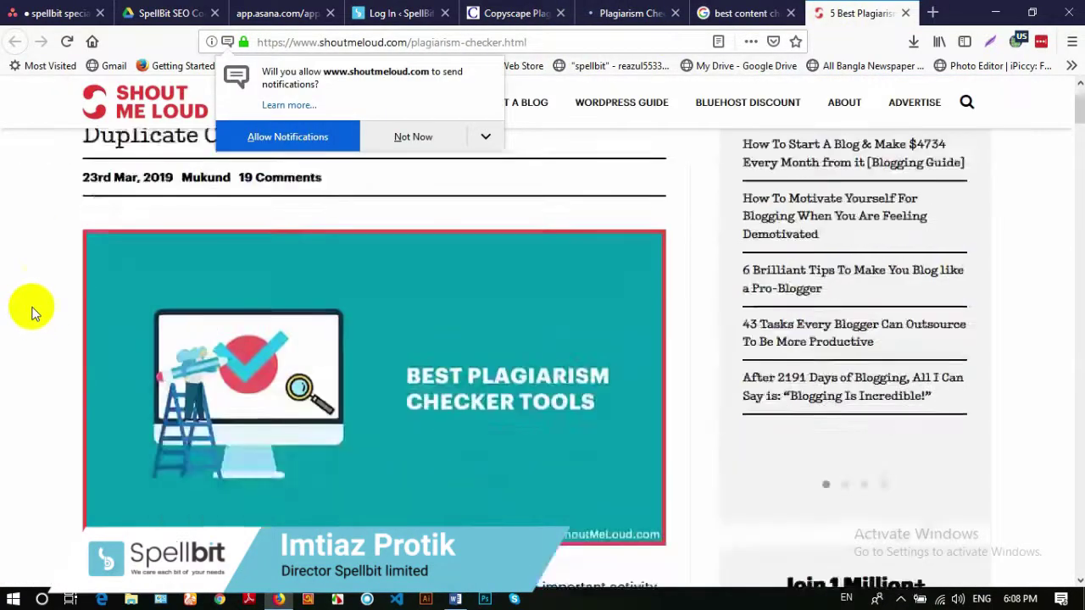
pyautogui.scroll(-15, 36, 295)
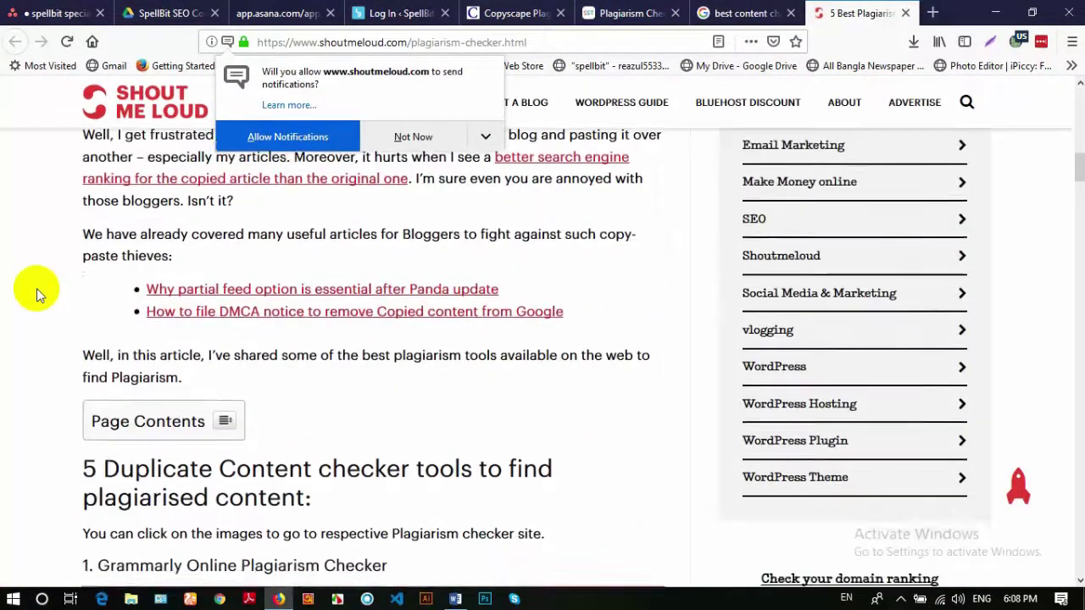
pyautogui.scroll(-2, 47, 304)
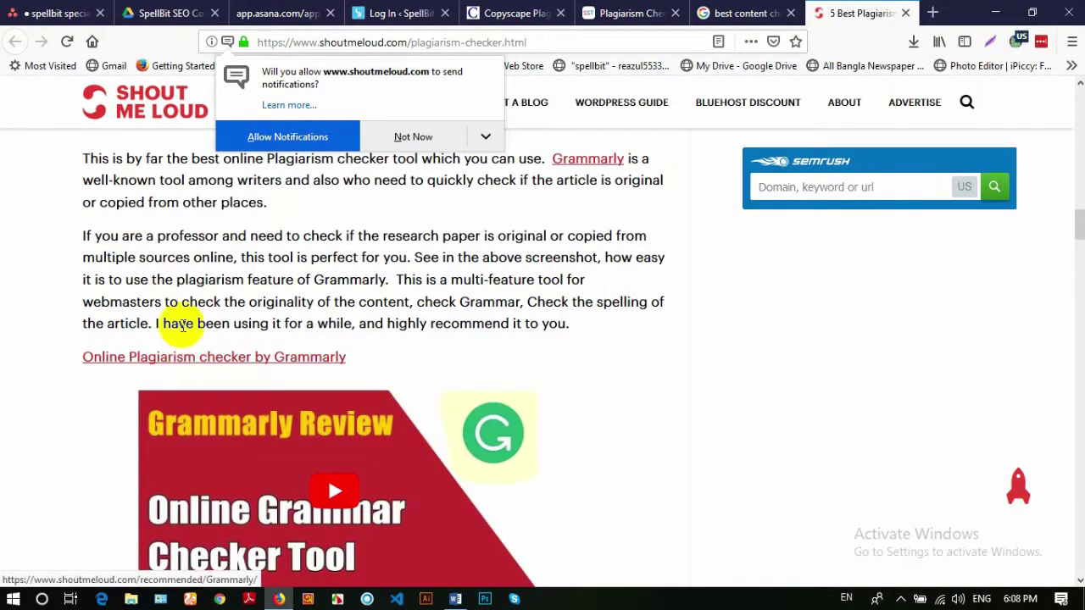
pyautogui.scroll(-12, 181, 328)
pyautogui.scroll(5, 182, 322)
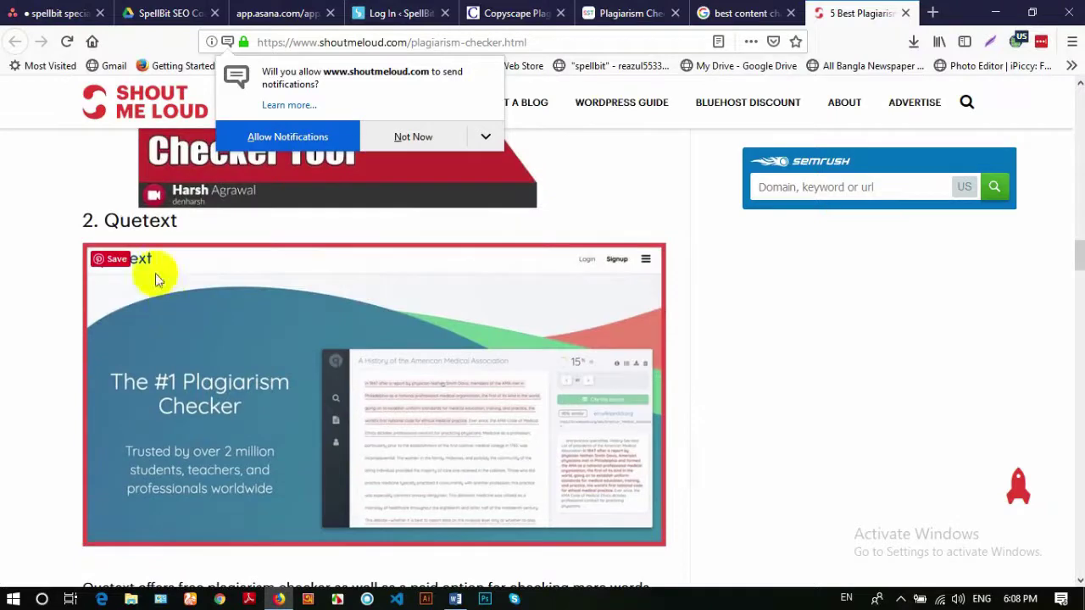
pyautogui.scroll(-10, 133, 229)
pyautogui.scroll(-5, 133, 230)
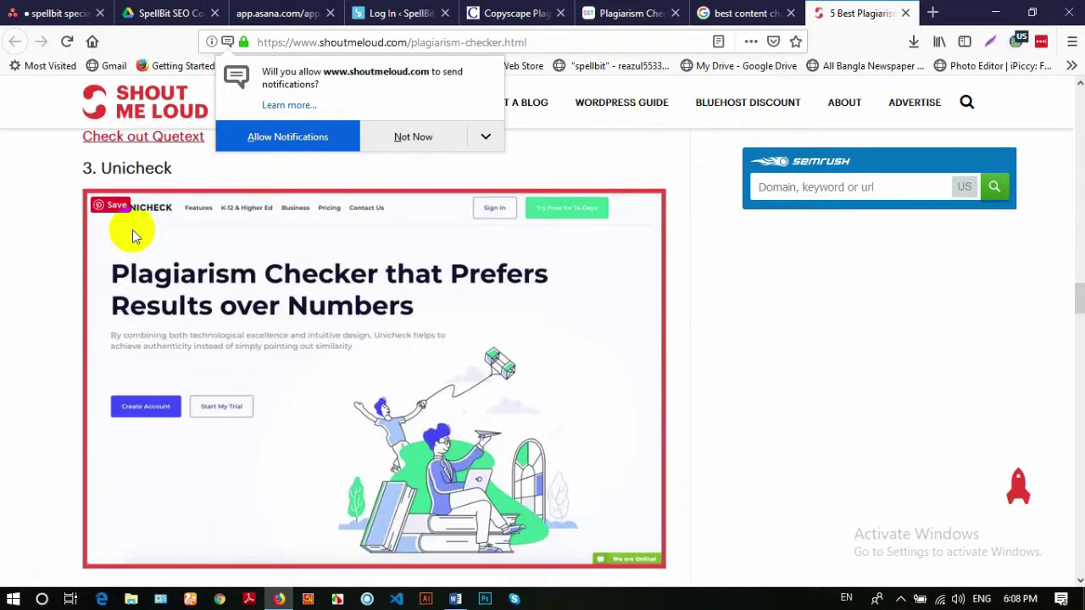
pyautogui.scroll(-16, 133, 230)
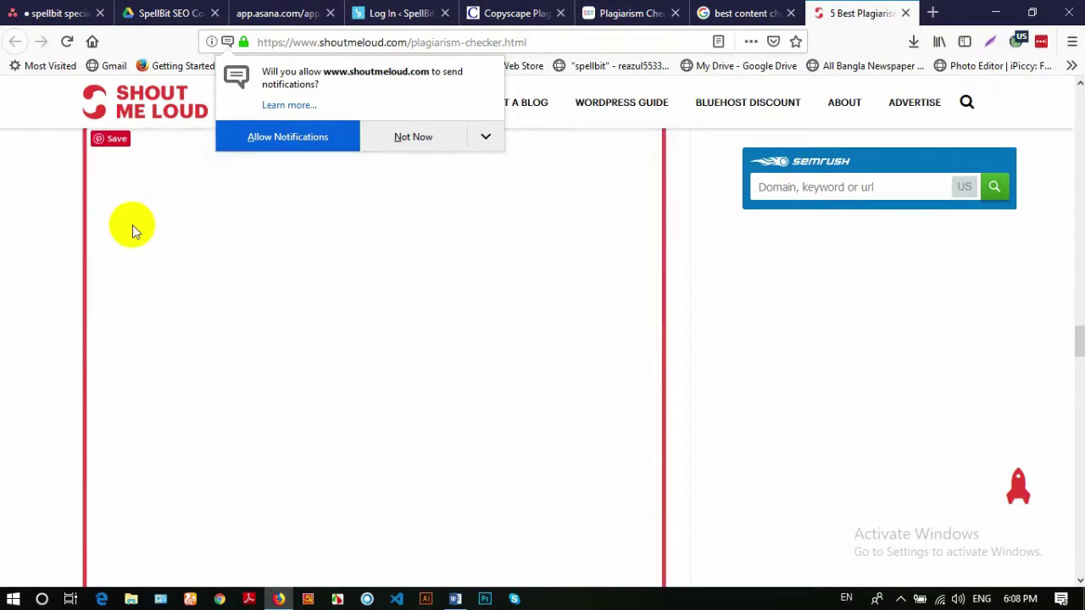
pyautogui.scroll(4, 133, 226)
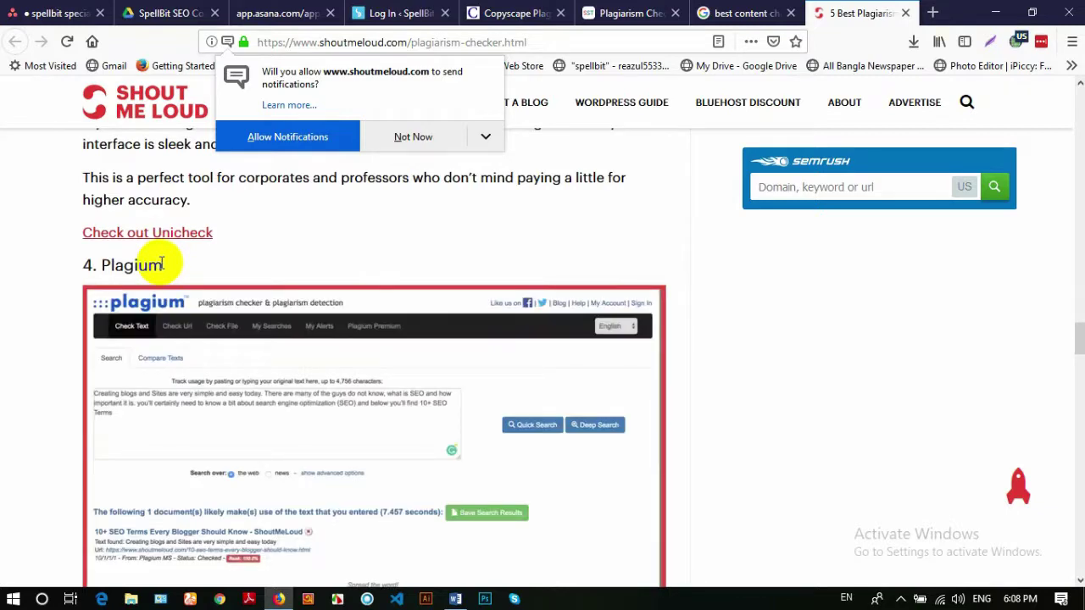
# Open the Plagium, Unicheck and Quetext sites linked in the ShoutMeLoud article in separate background tabs
pyautogui.scroll(-10, 145, 246)
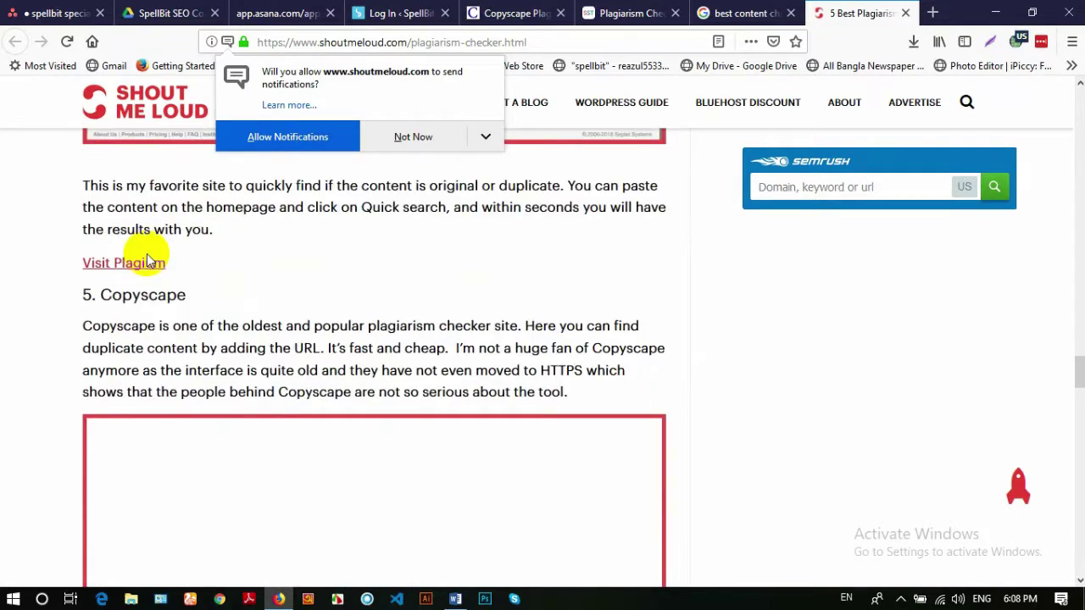
pyautogui.click(145, 268)
pyautogui.scroll(-8, 143, 268)
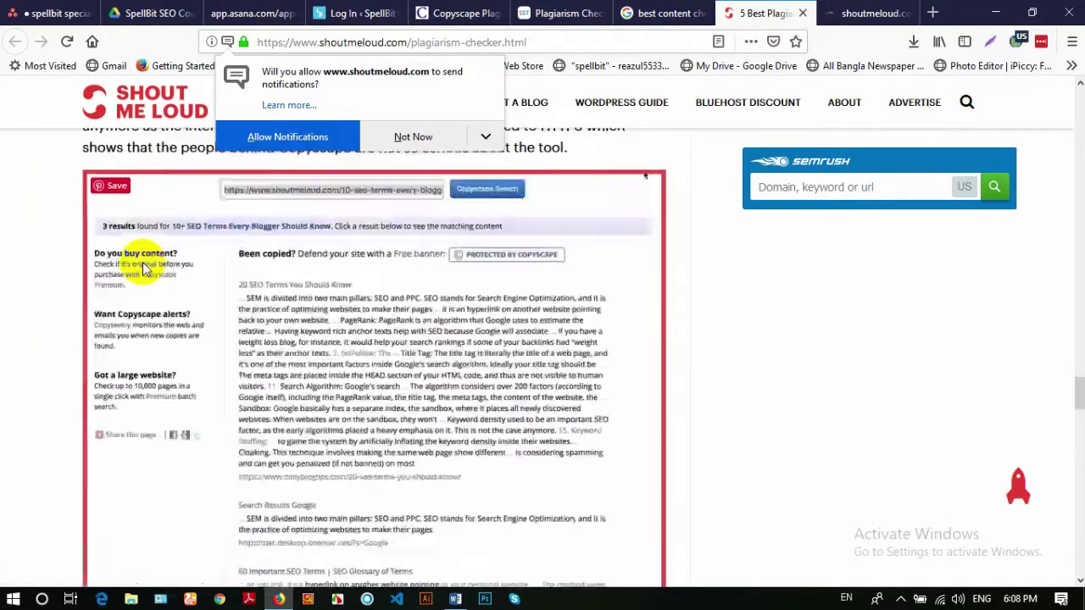
pyautogui.scroll(-6, 142, 268)
pyautogui.scroll(5, 142, 268)
pyautogui.scroll(10, 143, 268)
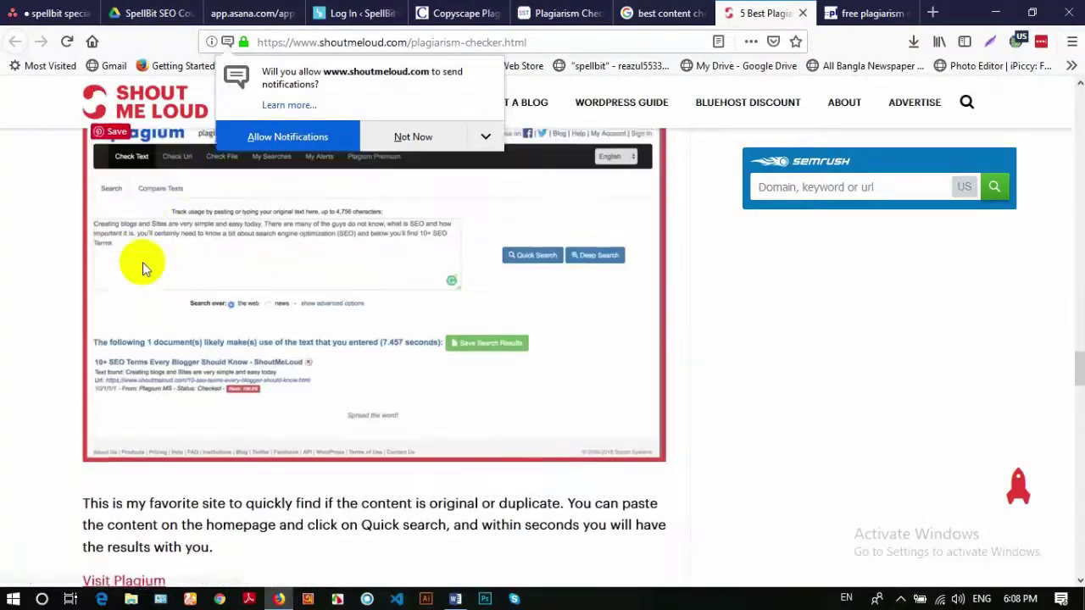
pyautogui.scroll(8, 142, 268)
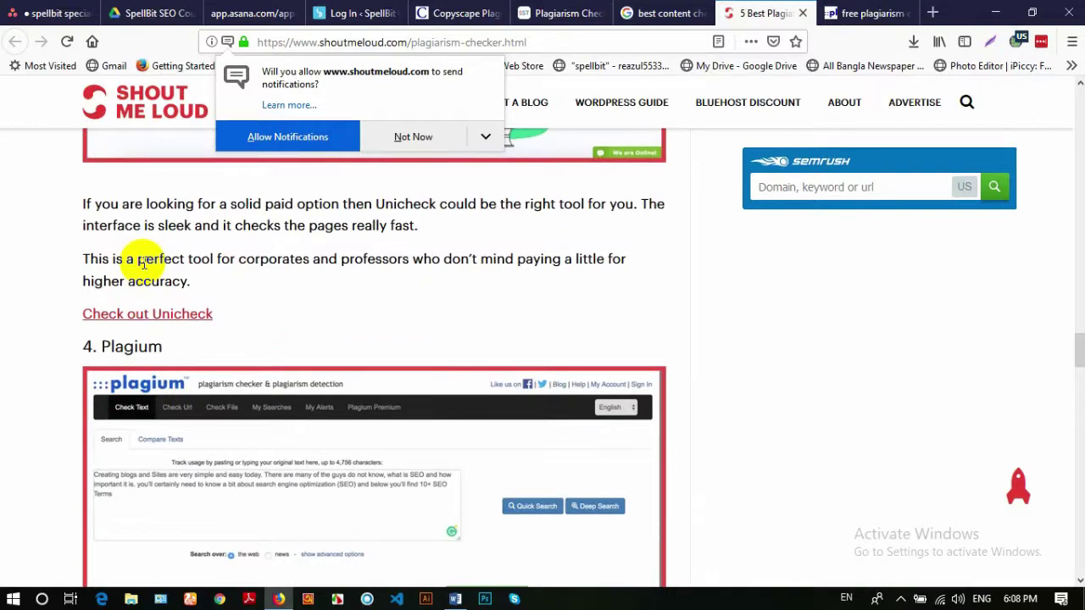
pyautogui.scroll(-5, 142, 268)
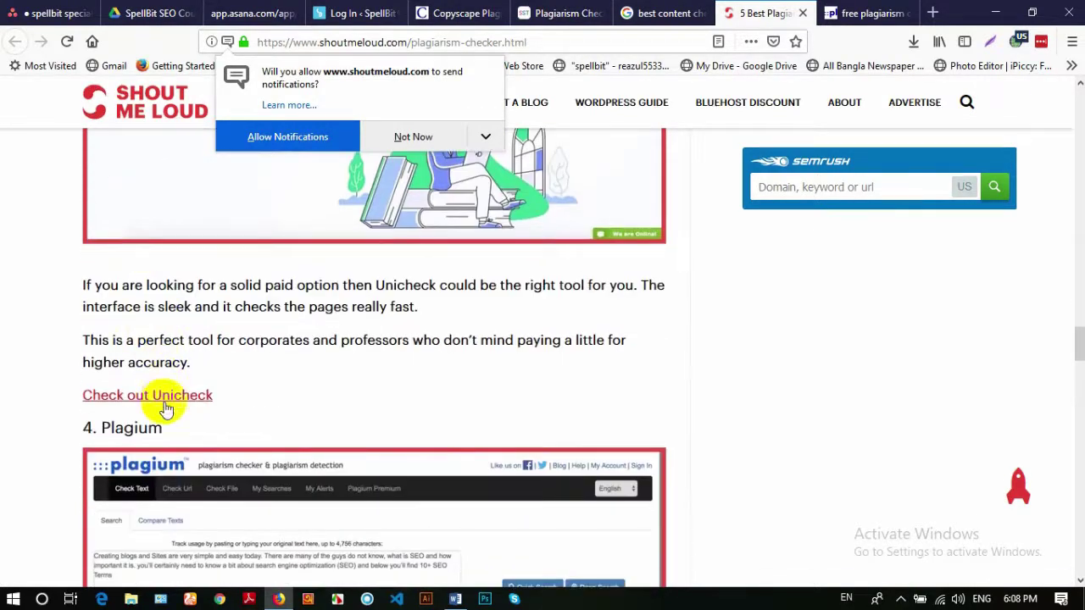
pyautogui.middleClick(159, 402)
pyautogui.scroll(8, 182, 368)
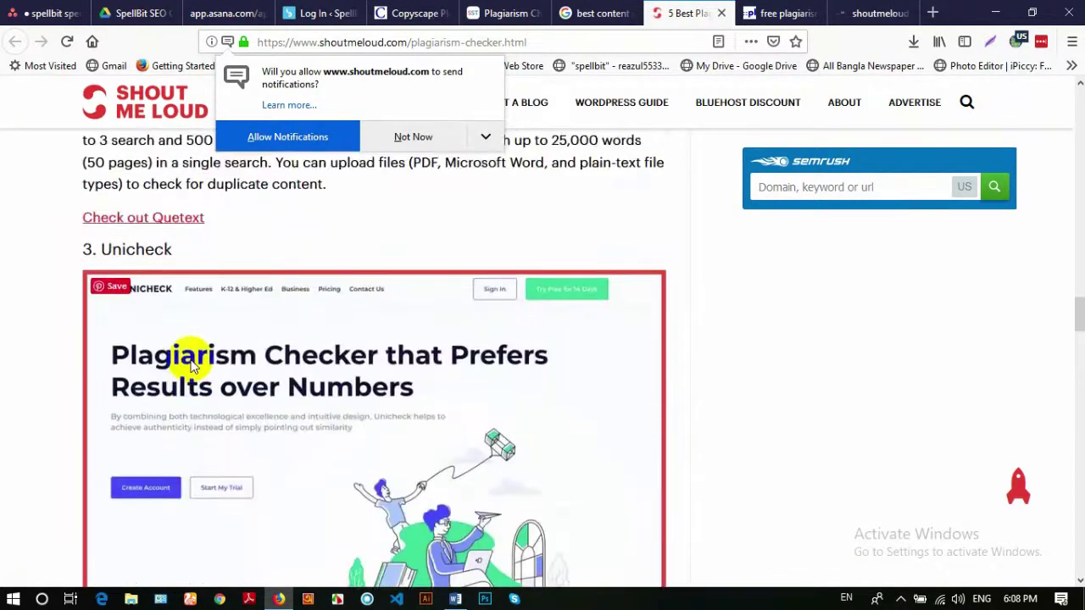
pyautogui.scroll(5, 145, 438)
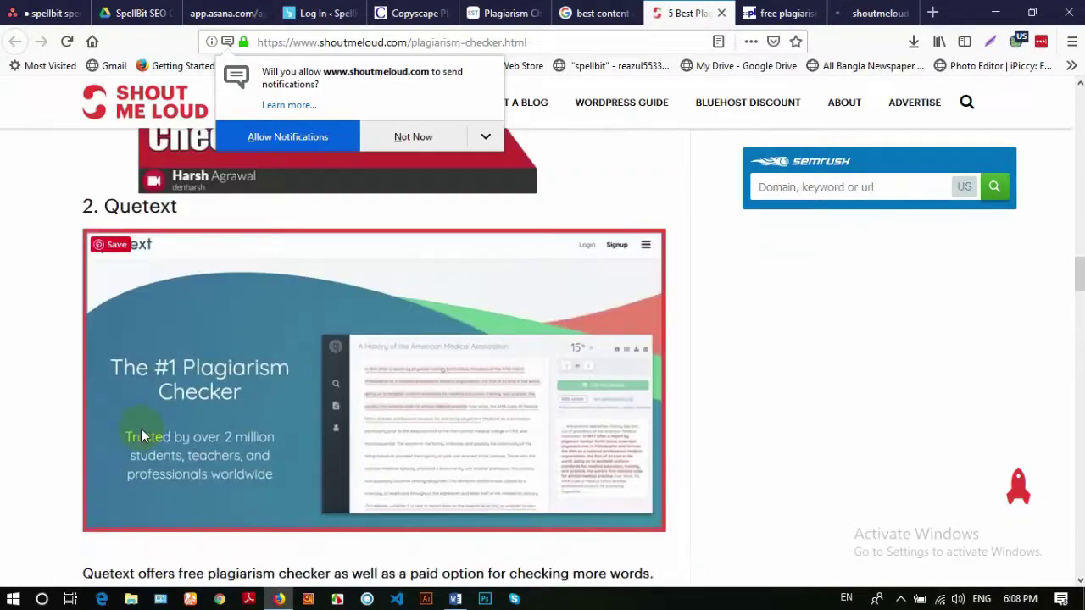
pyautogui.scroll(-4, 145, 424)
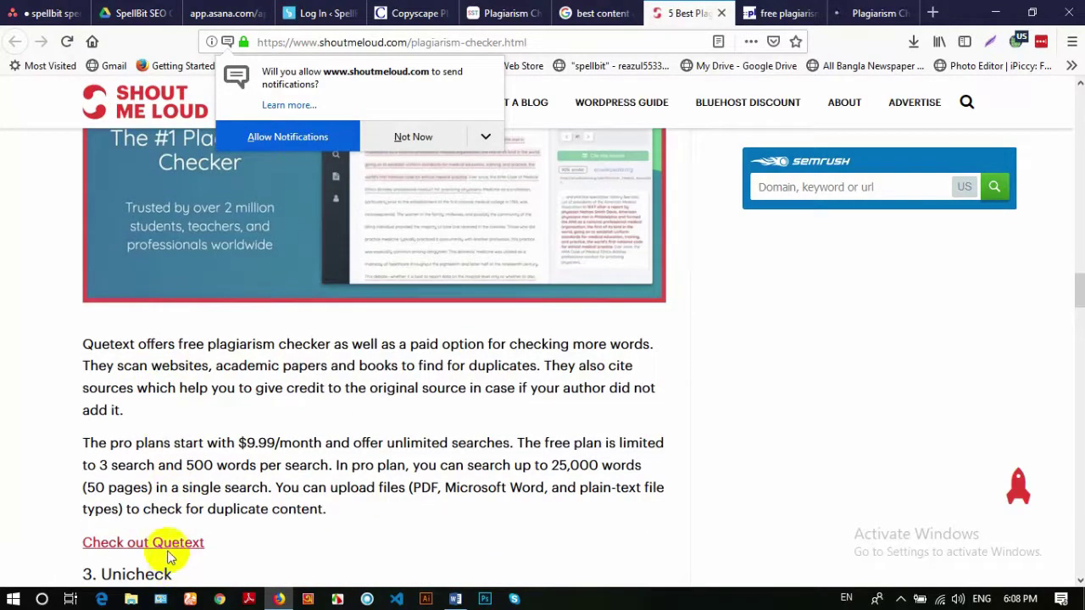
pyautogui.middleClick(170, 549)
# Examine the article's section on the Grammarly Online Plagiarism Checker once more
pyautogui.scroll(10, 240, 392)
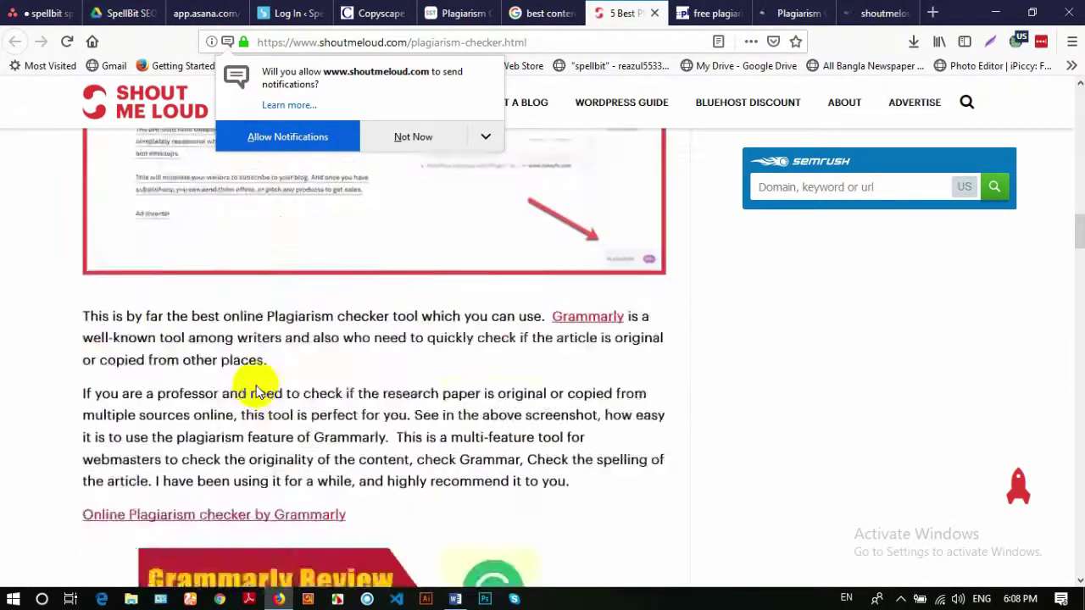
pyautogui.scroll(3, 239, 392)
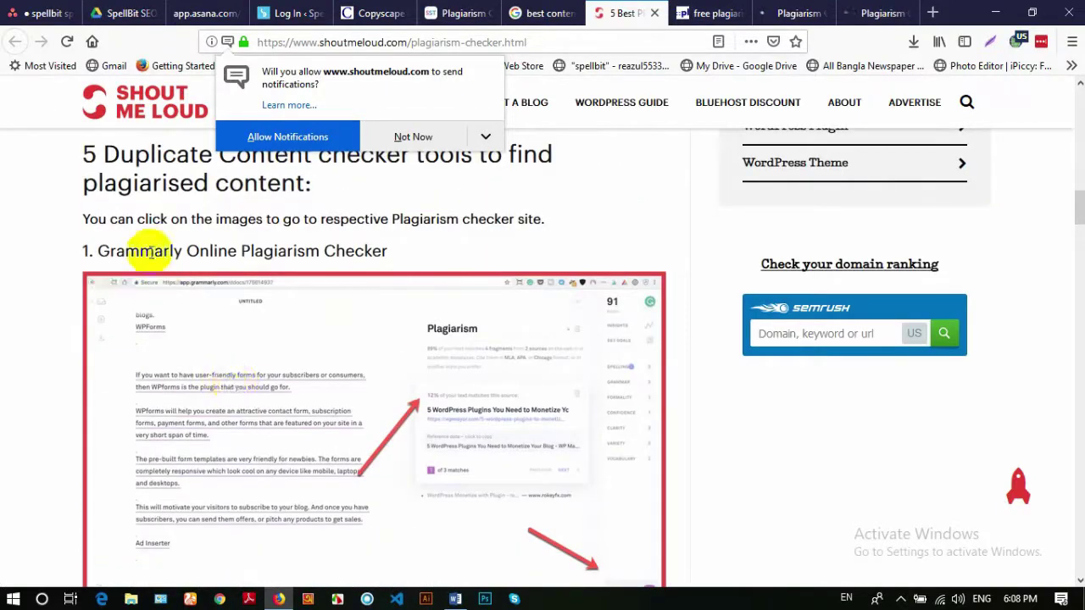
pyautogui.scroll(-5, 177, 249)
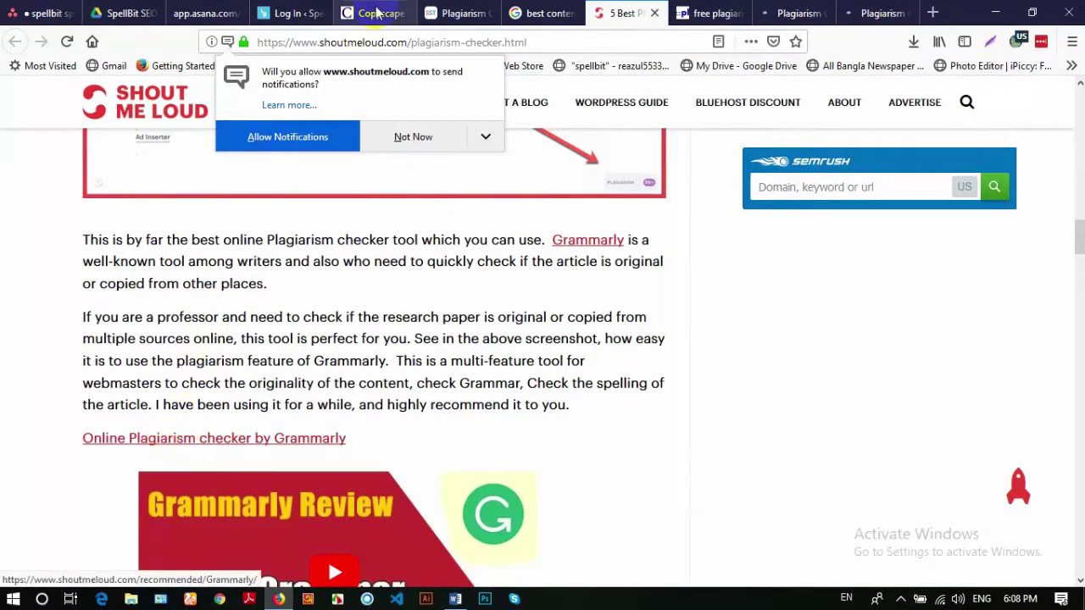
# Switch to the Plagium page, paste the copied article into its text box and complete the cut-off last word as WordPress
pyautogui.click(696, 15)
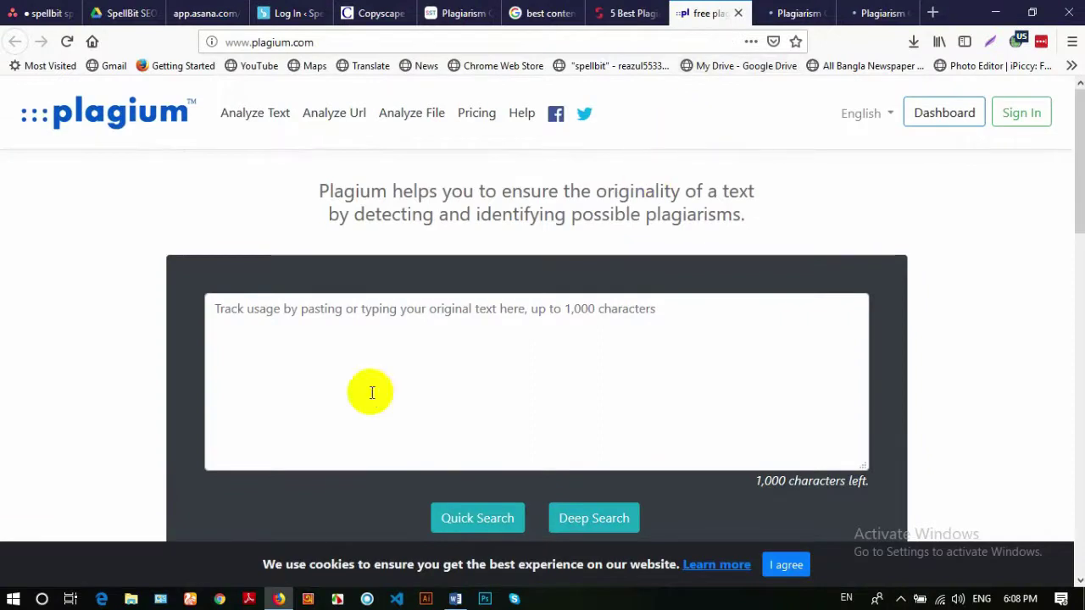
pyautogui.click(553, 344)
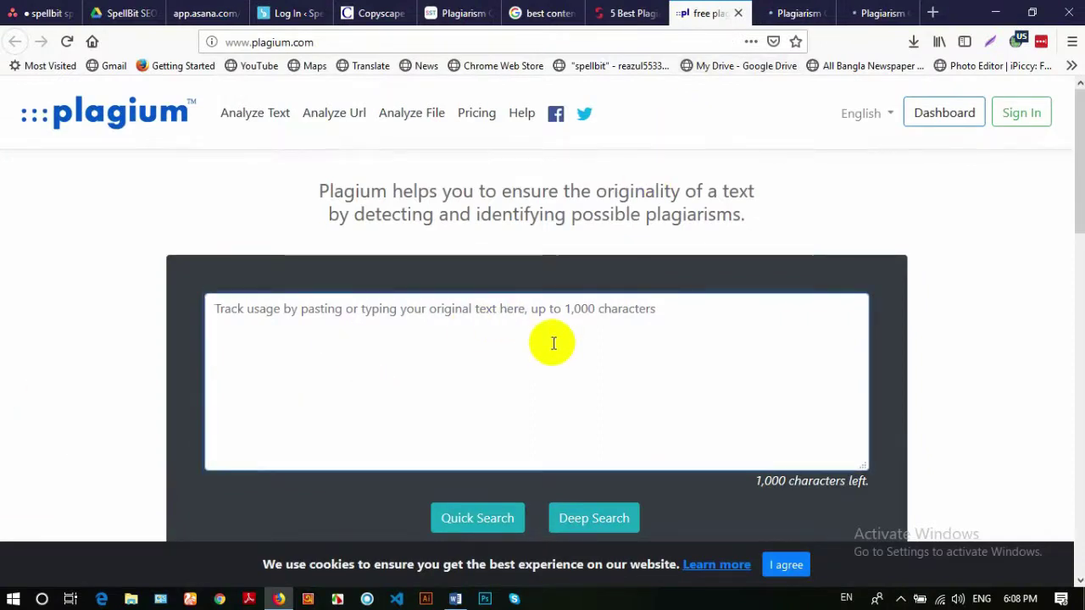
pyautogui.hotkey('ctrl', 'v')
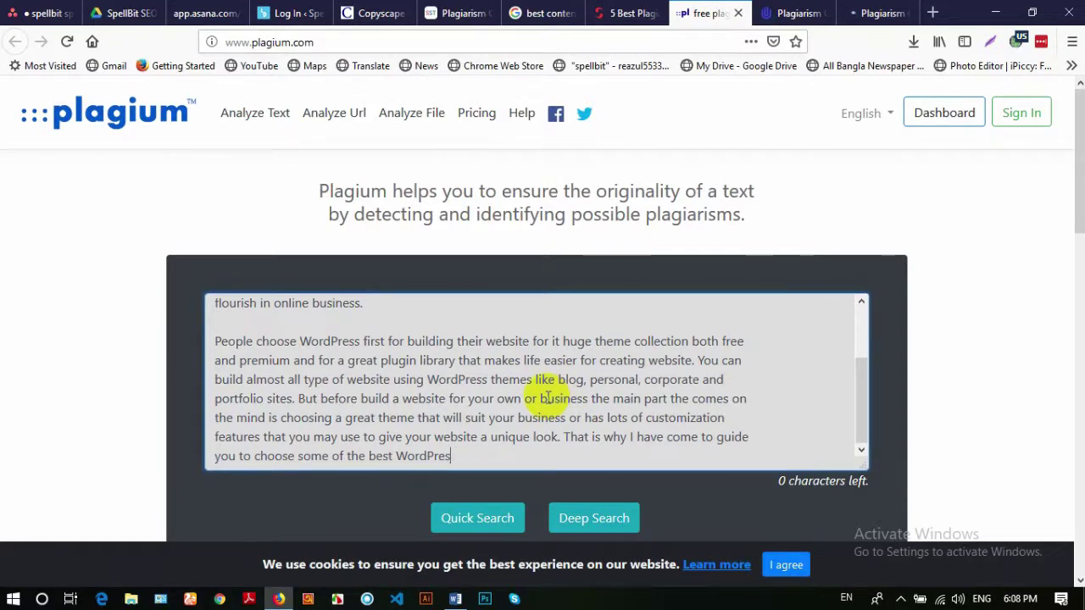
pyautogui.press('BackSpace')
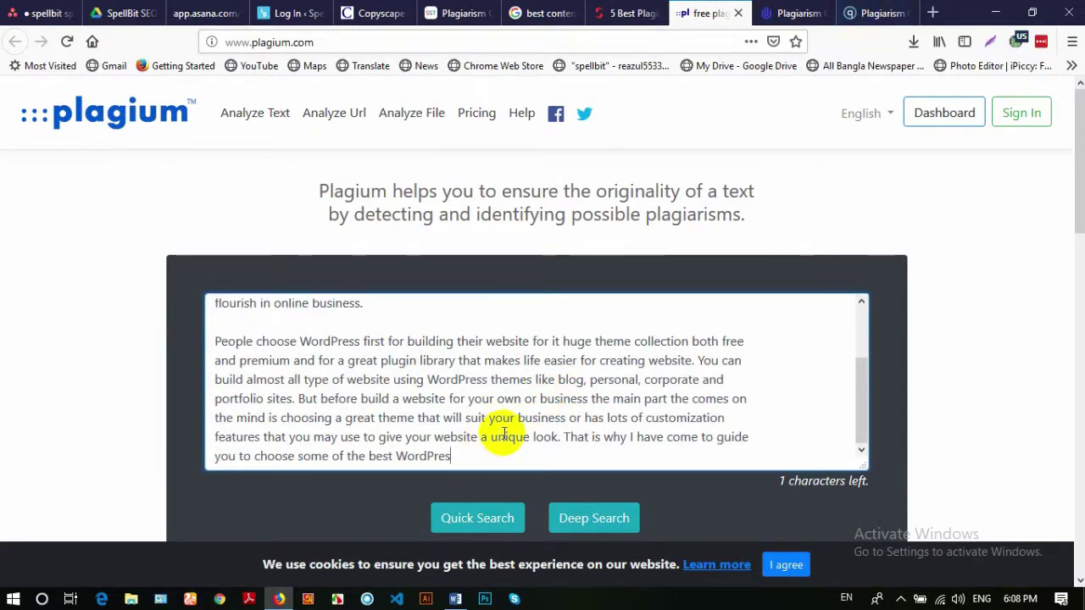
pyautogui.write('s')
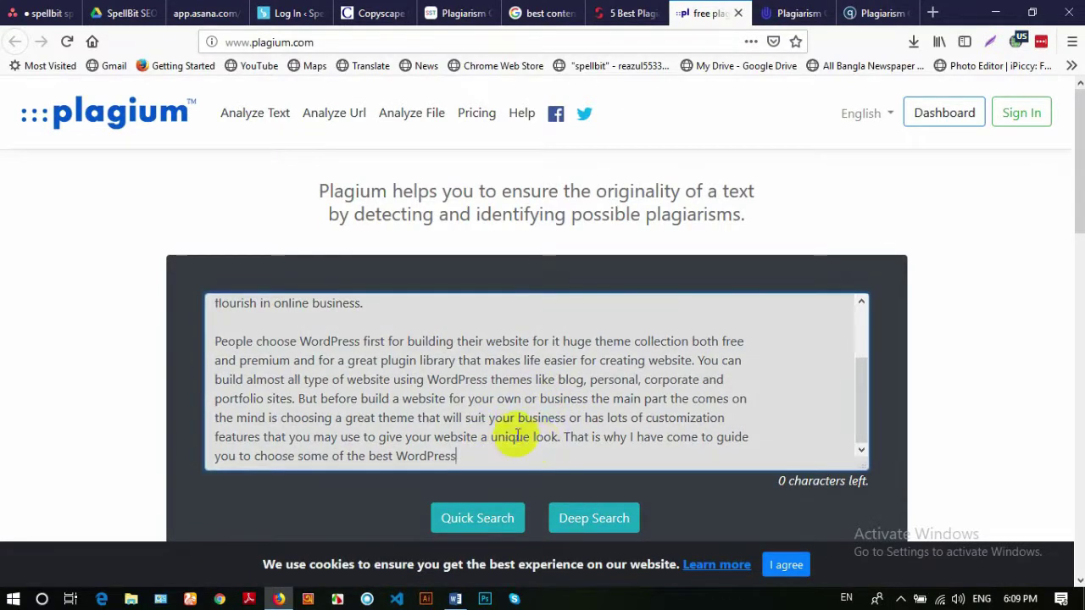
# Start a Quick Search on the pasted text in Plagium, also trying the Deep Search option
pyautogui.click(468, 522)
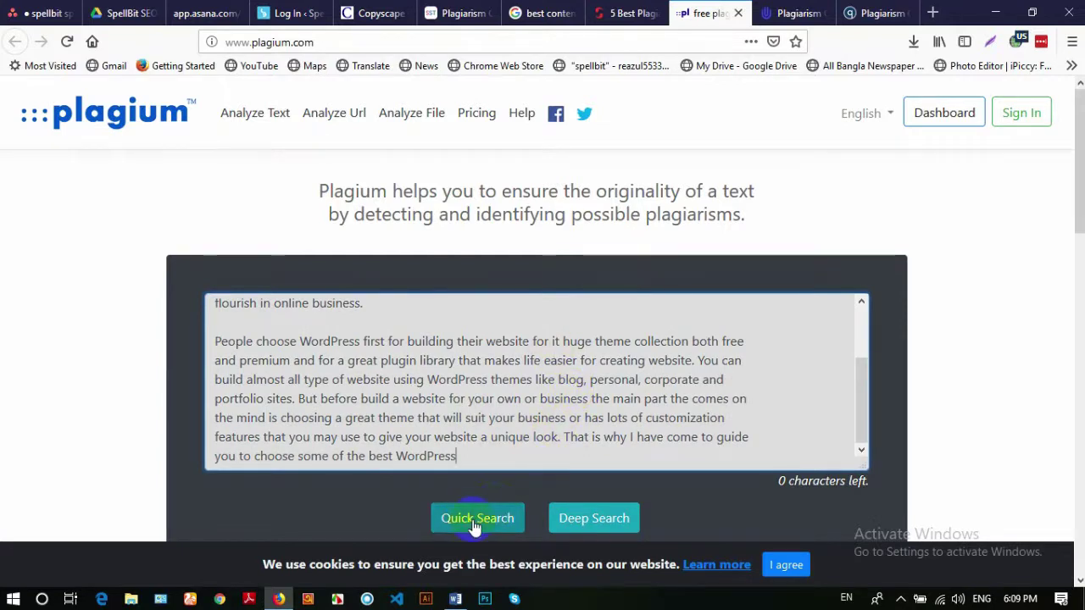
pyautogui.click(594, 518)
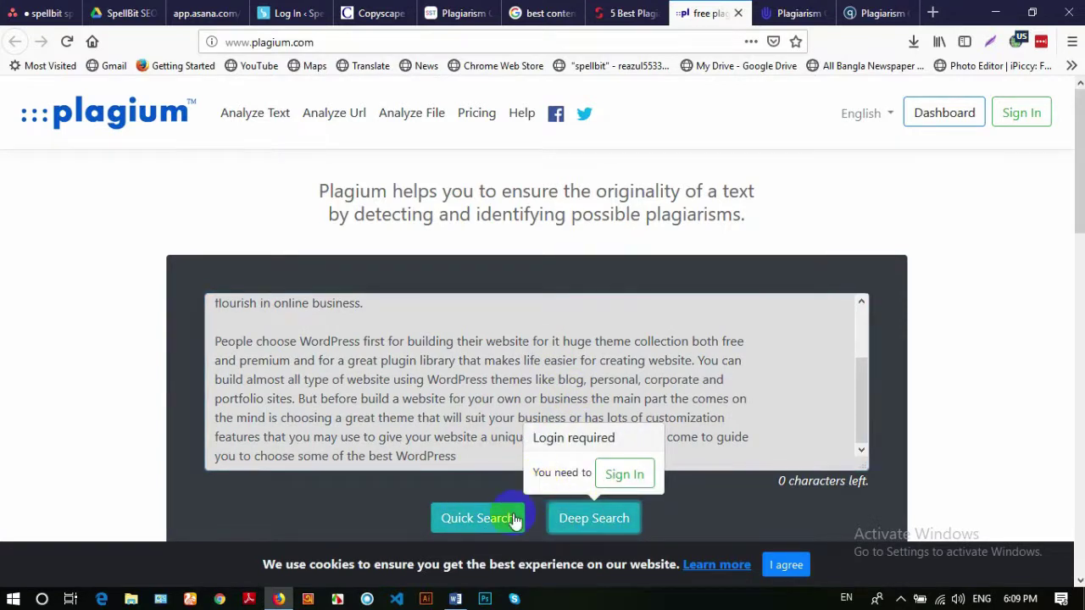
pyautogui.click(472, 515)
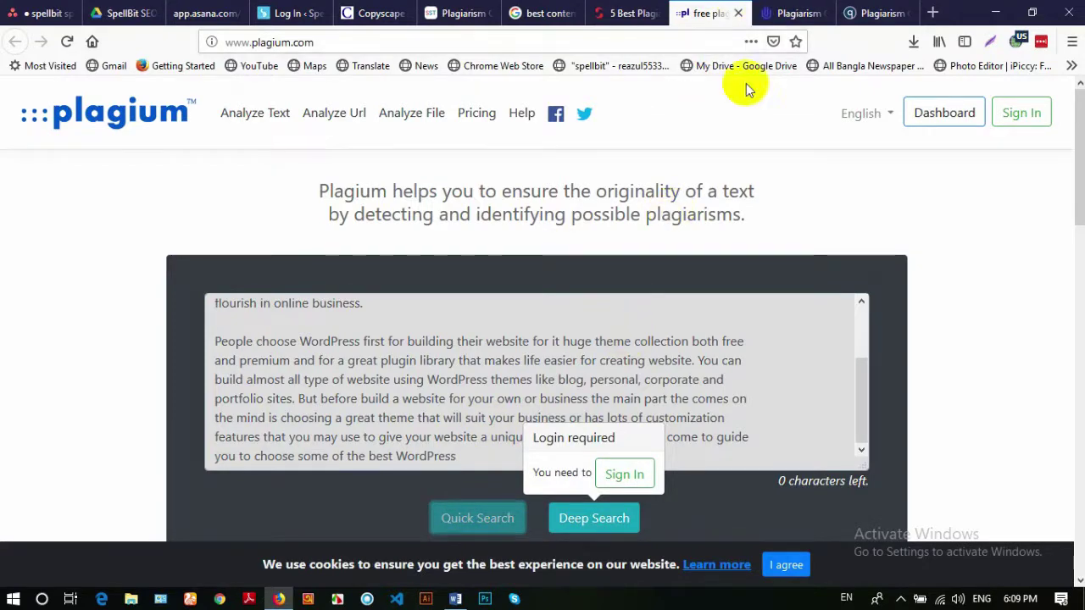
# Switch to the Unicheck site and look over its homepage down to the footer
pyautogui.click(778, 14)
pyautogui.scroll(-5, 500, 333)
pyautogui.scroll(-15, 469, 250)
pyautogui.scroll(-20, 456, 250)
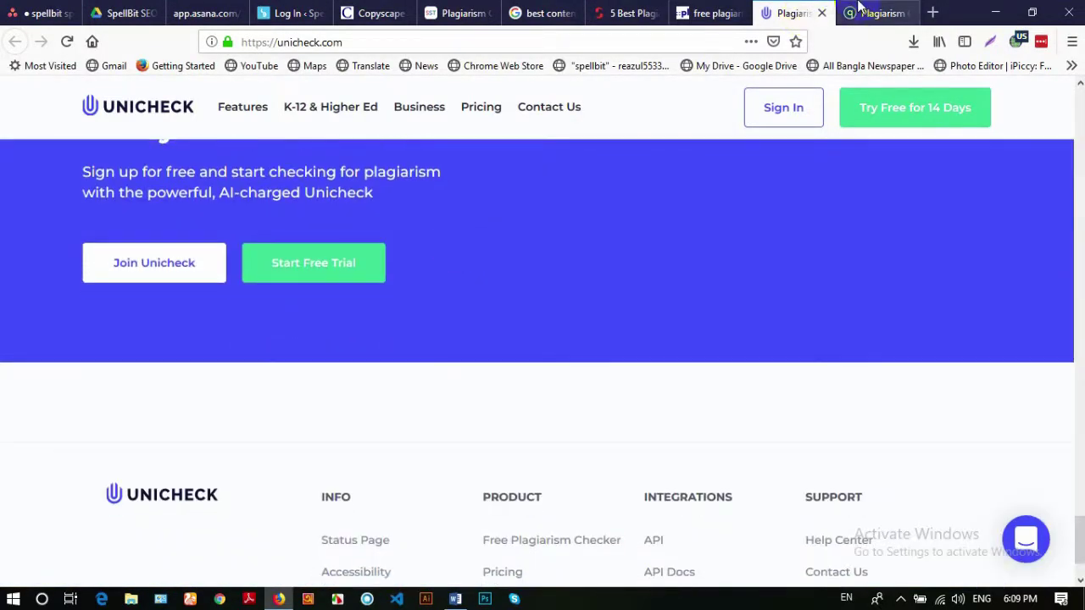
# Switch to the Quetext site, paste the copied article, start its plagiarism check and close the Unicheck page
pyautogui.click(861, 16)
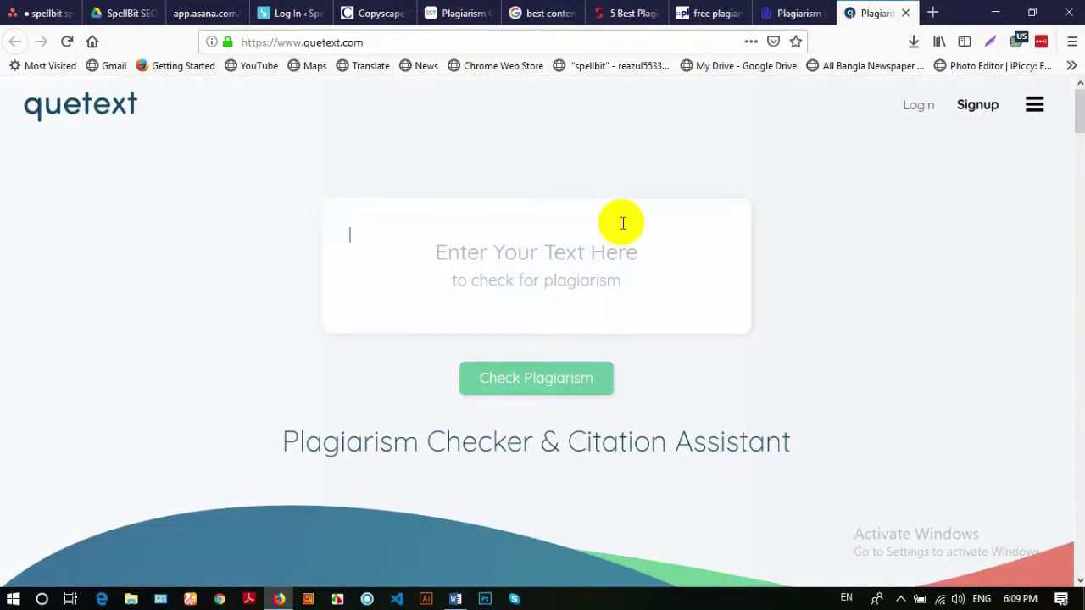
pyautogui.click(504, 262)
pyautogui.hotkey('ctrl', 'v')
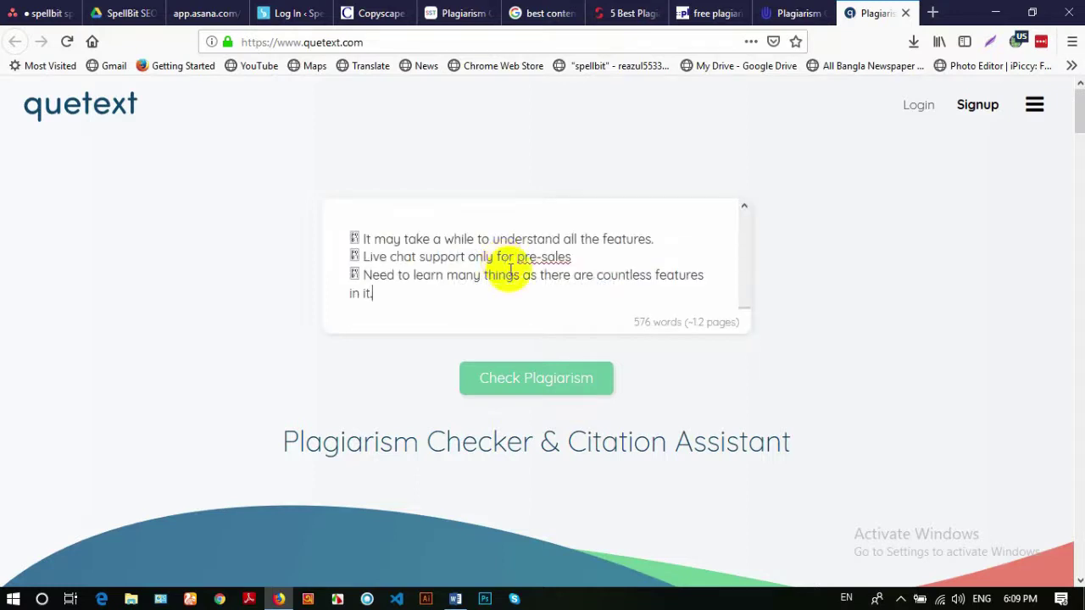
pyautogui.click(549, 383)
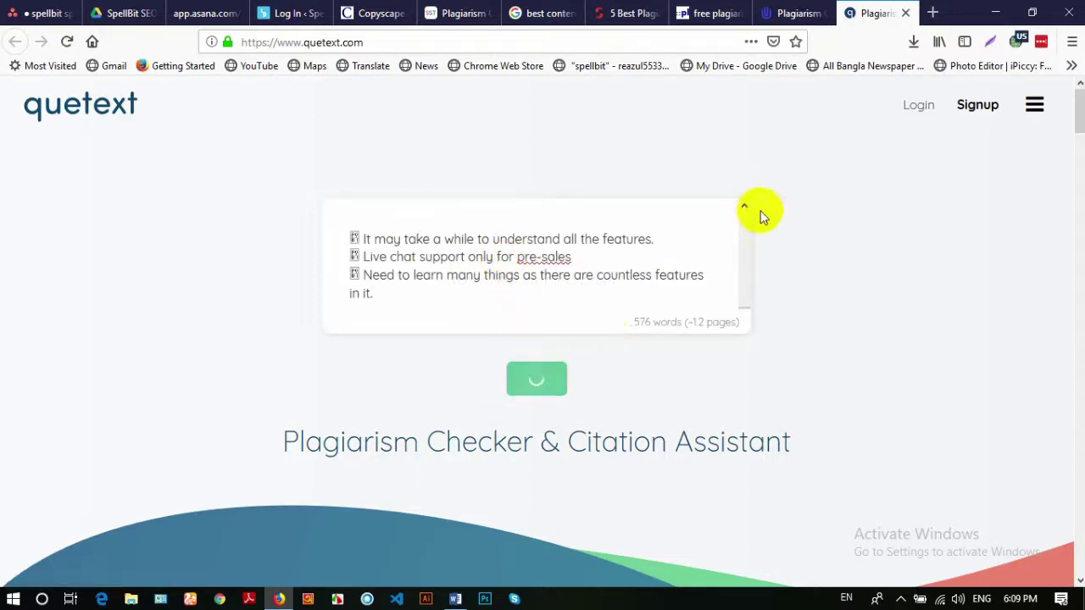
pyautogui.click(819, 15)
pyautogui.click(822, 13)
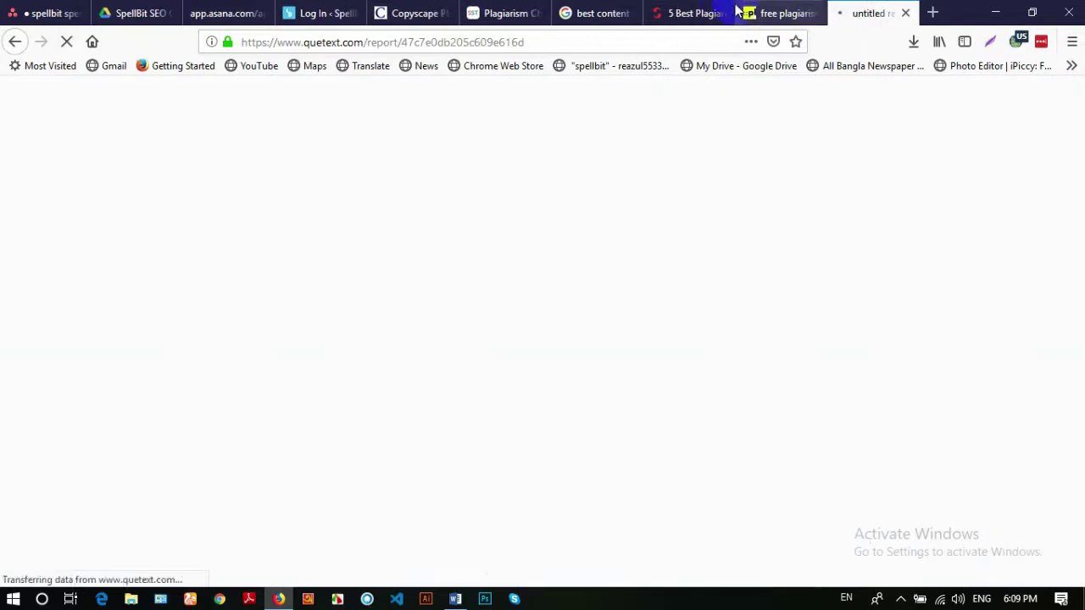
# Return to the Plagium page and try to run the Quick Search on the pasted text again
pyautogui.click(769, 15)
pyautogui.click(494, 513)
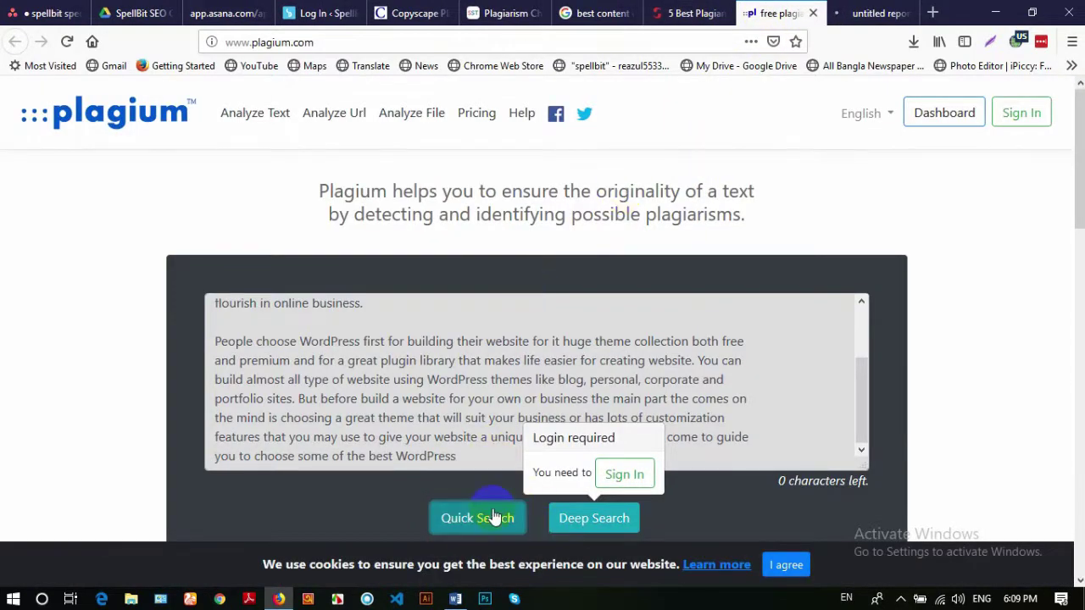
pyautogui.click(482, 411)
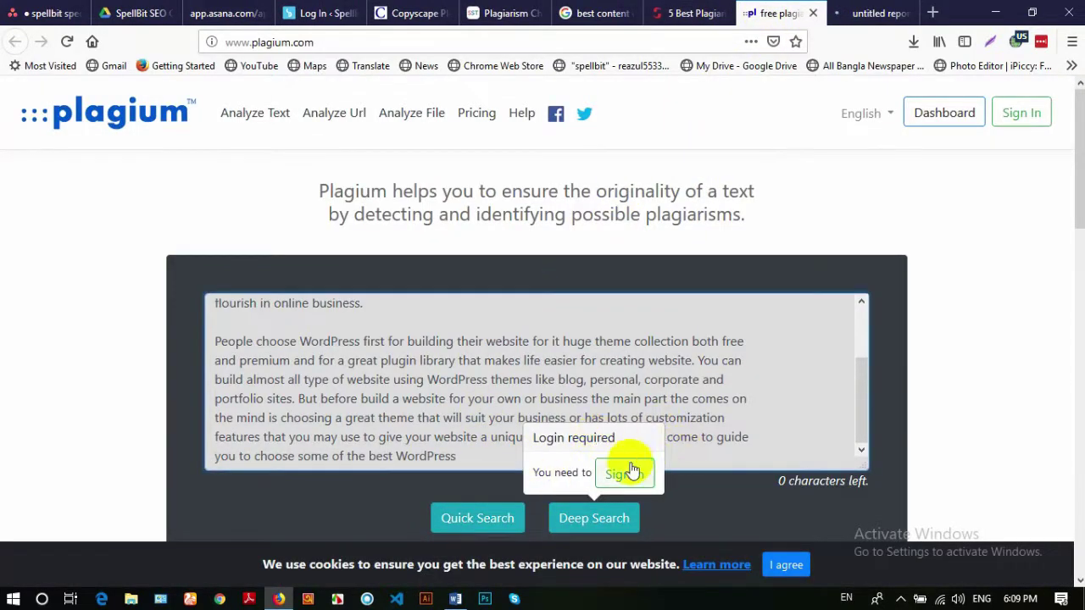
pyautogui.click(454, 514)
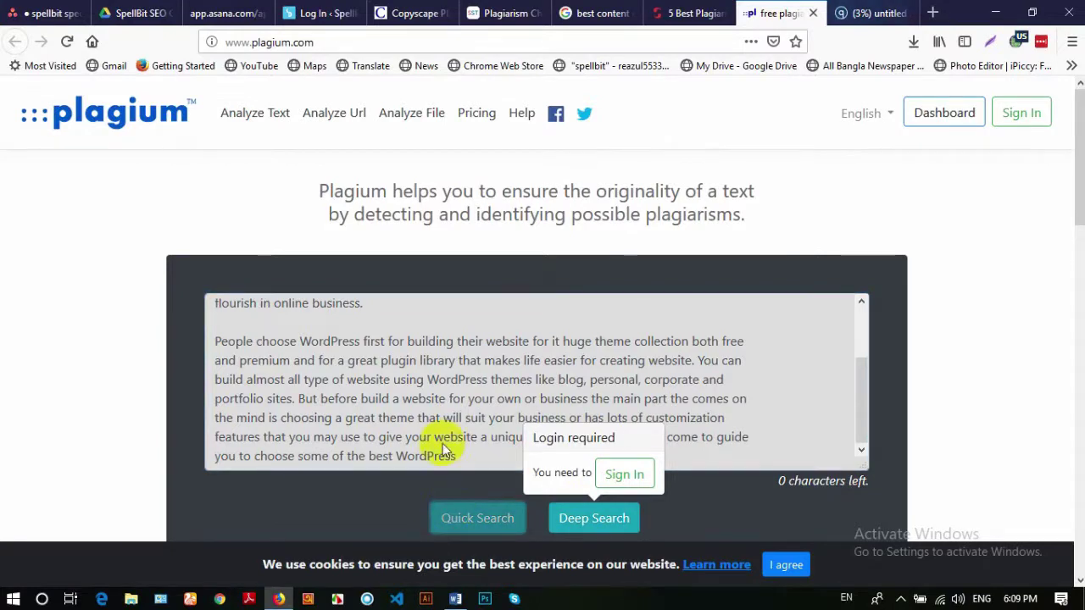
# Reload the Plagium page and check the progress of the Quetext report before returning to Plagium
pyautogui.click(69, 42)
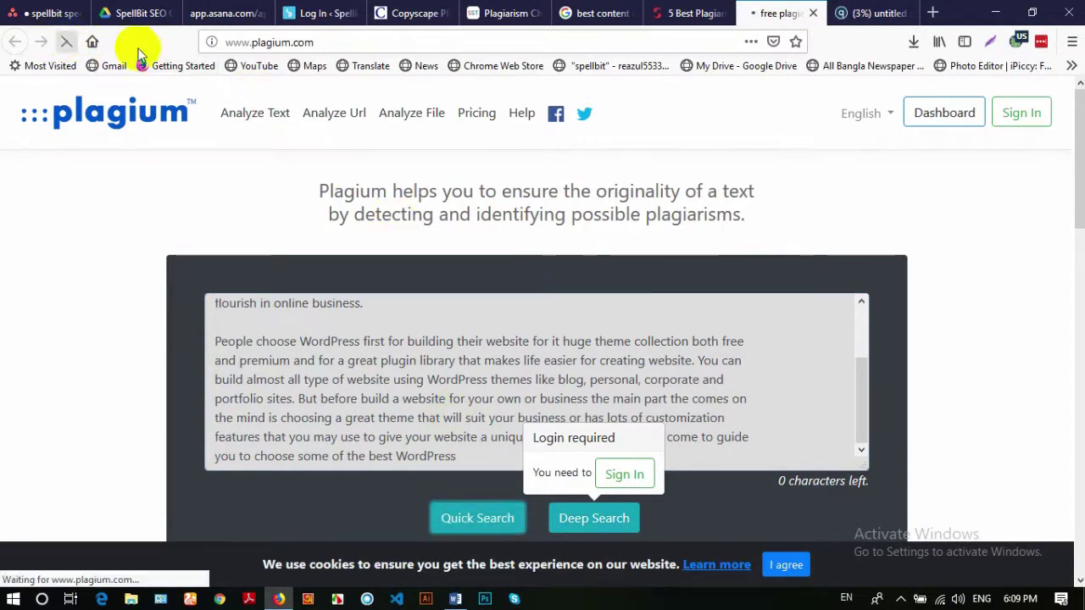
pyautogui.click(861, 18)
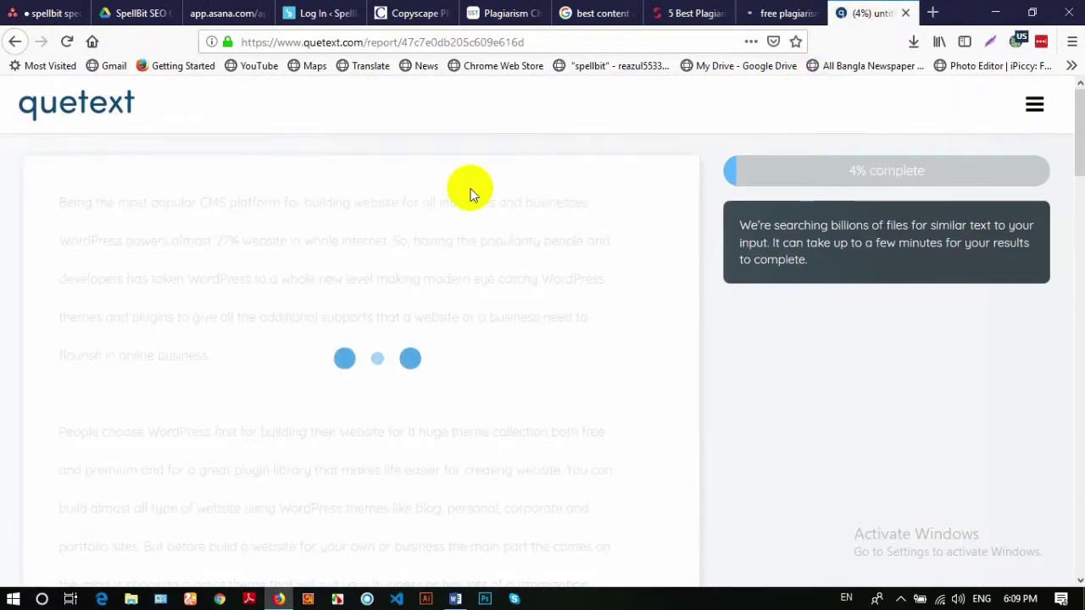
pyautogui.click(780, 15)
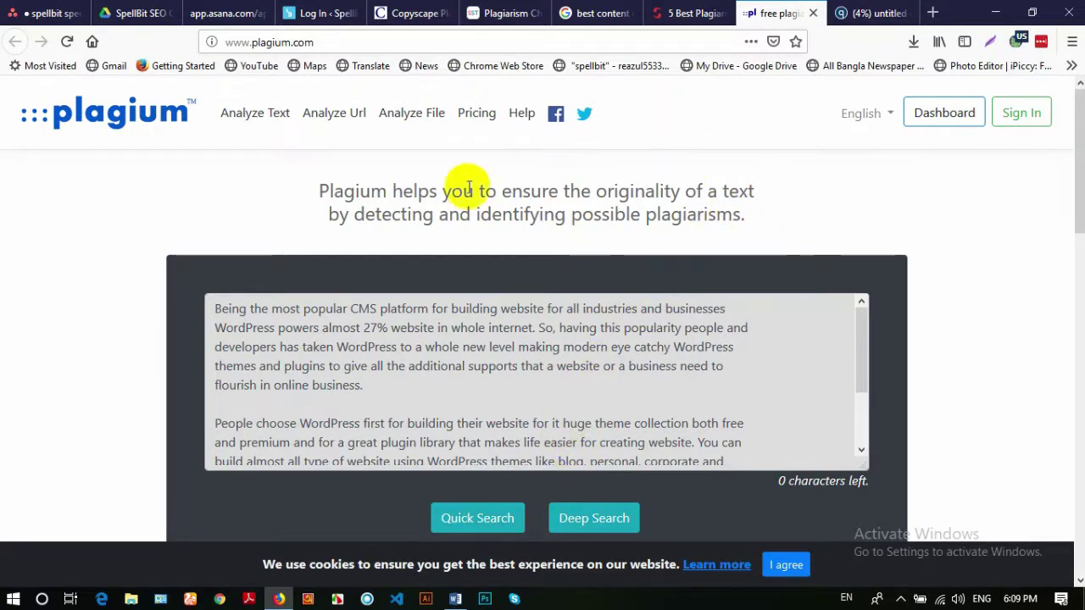
# Remove the last word, WordPress, from the end of the text in Plagium's search box
pyautogui.click(526, 389)
pyautogui.scroll(-6, 755, 415)
pyautogui.scroll(3, 568, 322)
pyautogui.click(516, 295)
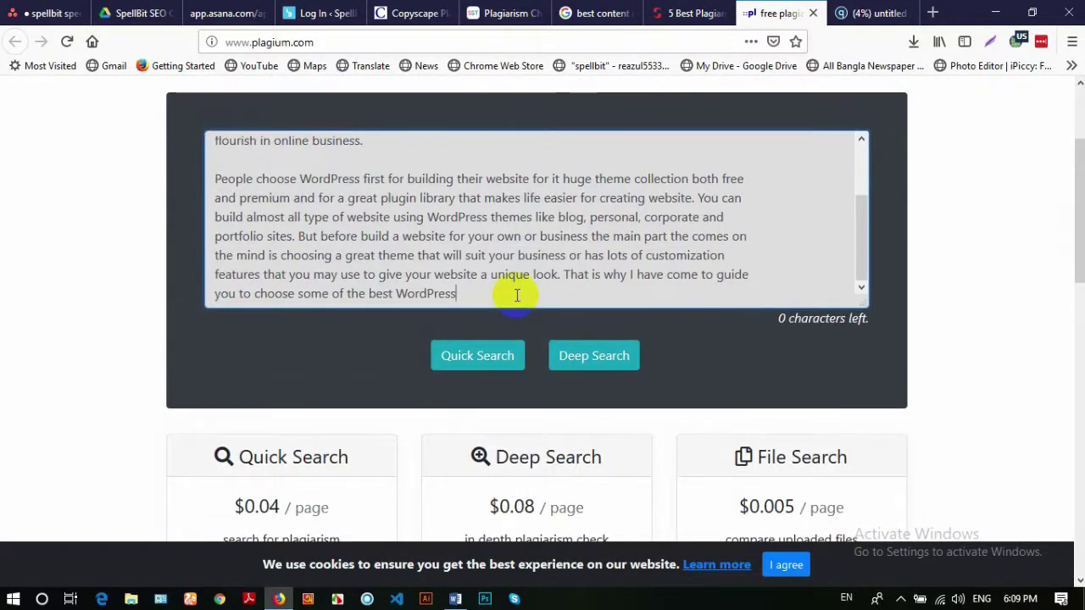
pyautogui.press('BackSpace')
pyautogui.press('BackSpace')
pyautogui.press('BackSpace')
pyautogui.press('BackSpace')
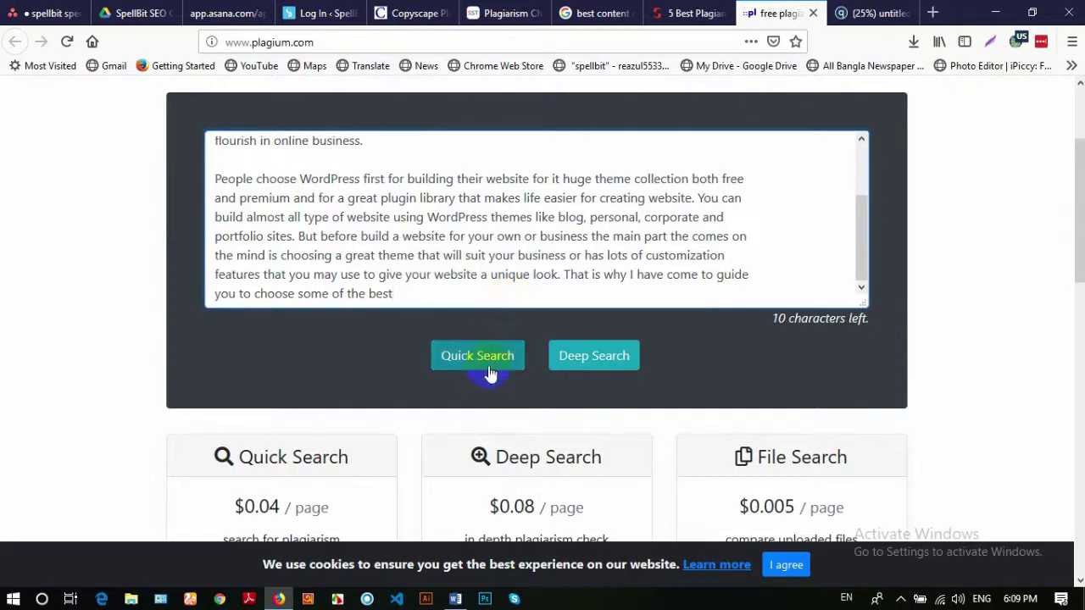
# Run a Quick Search on the shortened text in Plagium, view its result and switch to the Quetext report
pyautogui.click(489, 366)
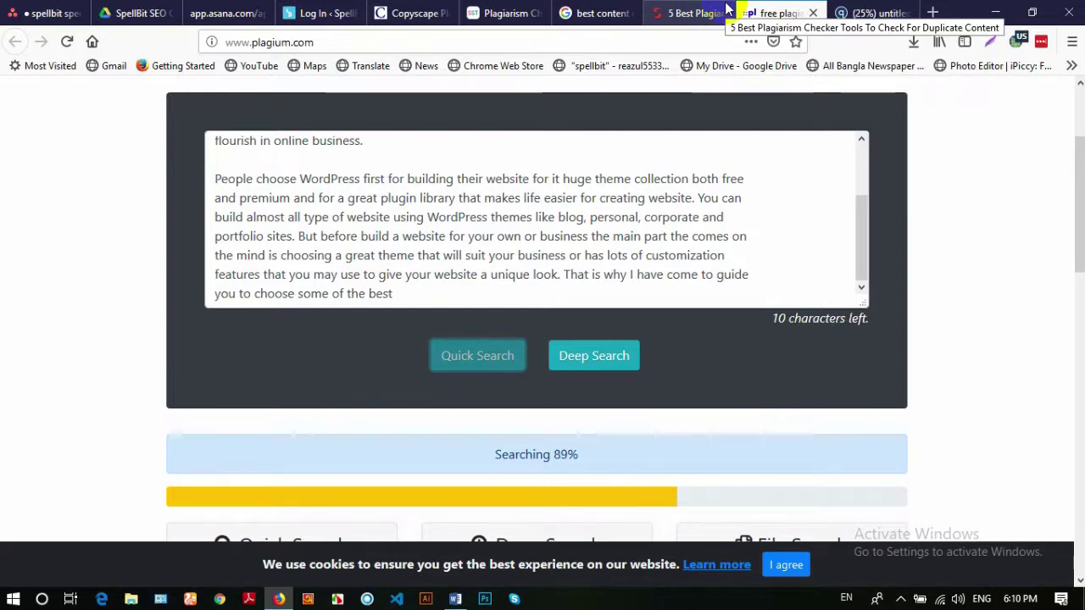
pyautogui.scroll(-3, 588, 331)
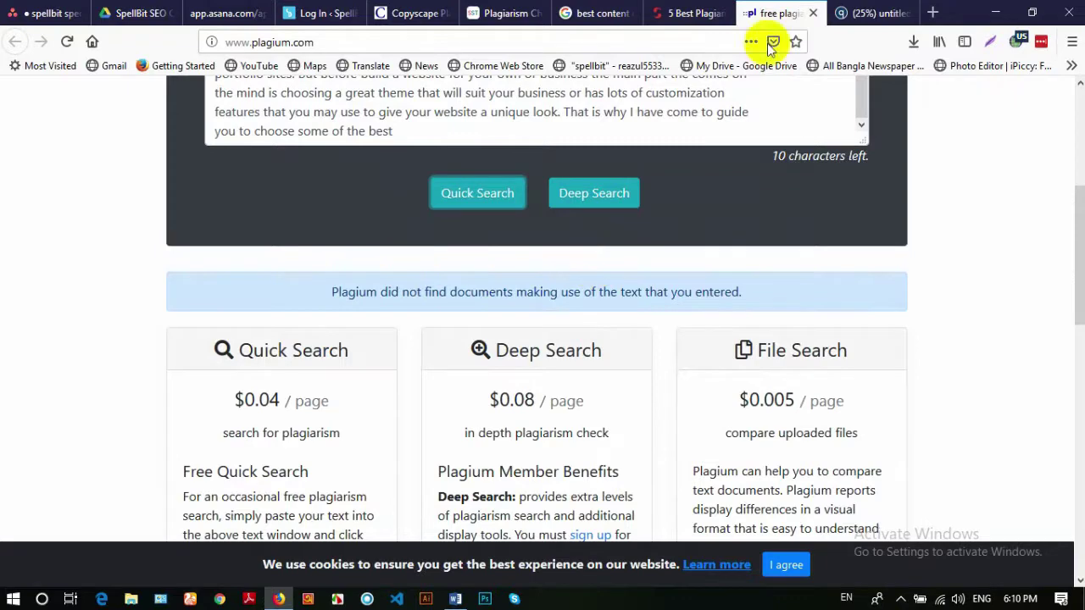
pyautogui.click(869, 13)
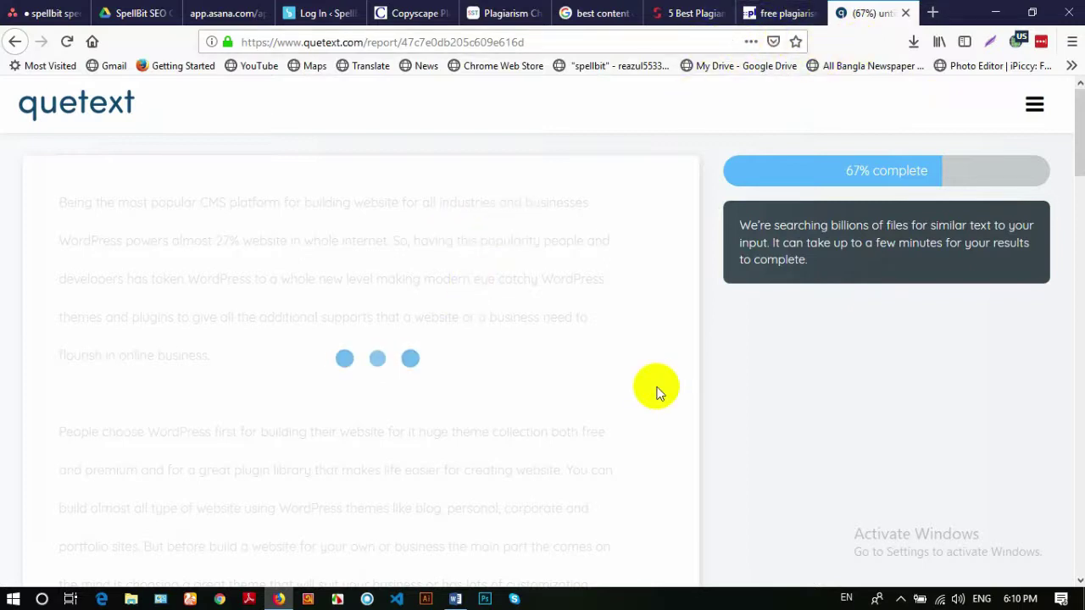
# Open google.com in a new tab and begin an exact-phrase query with a pair of quotation marks
pyautogui.click(938, 15)
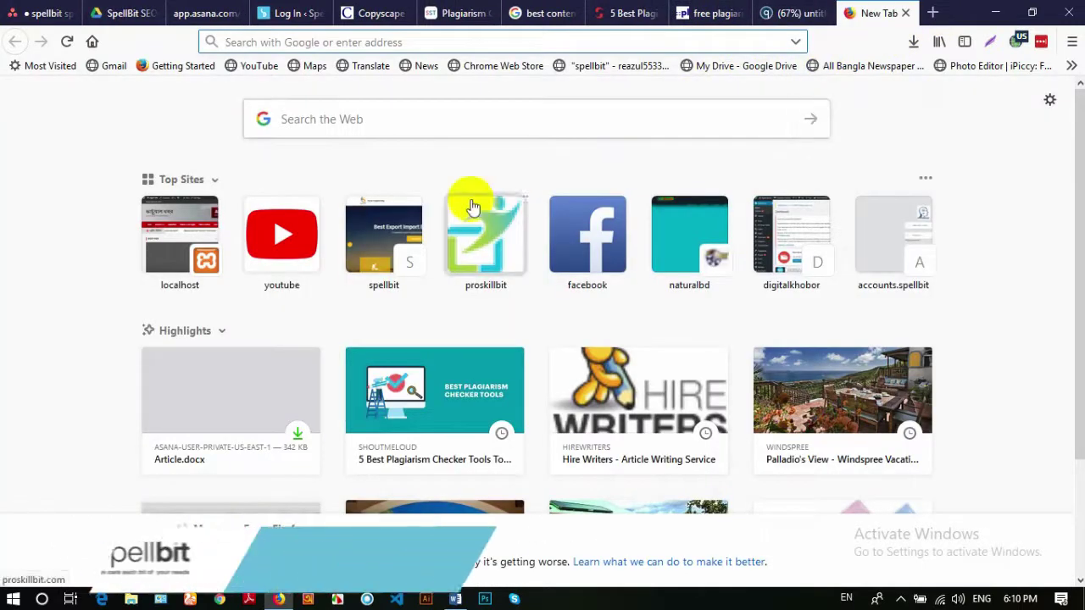
pyautogui.write('google.com')
pyautogui.press('Return')
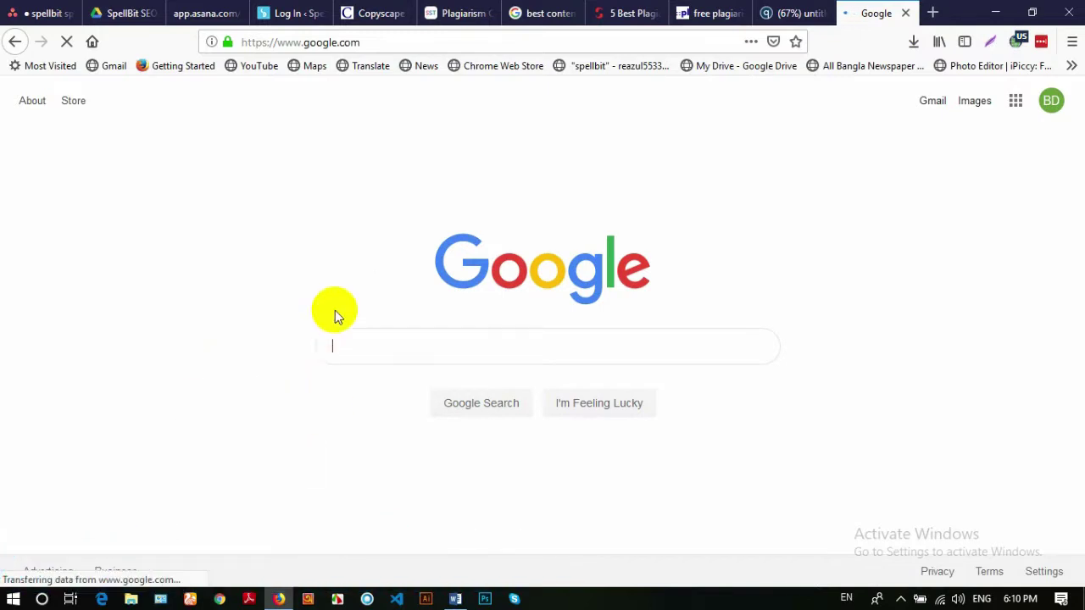
pyautogui.write('"')
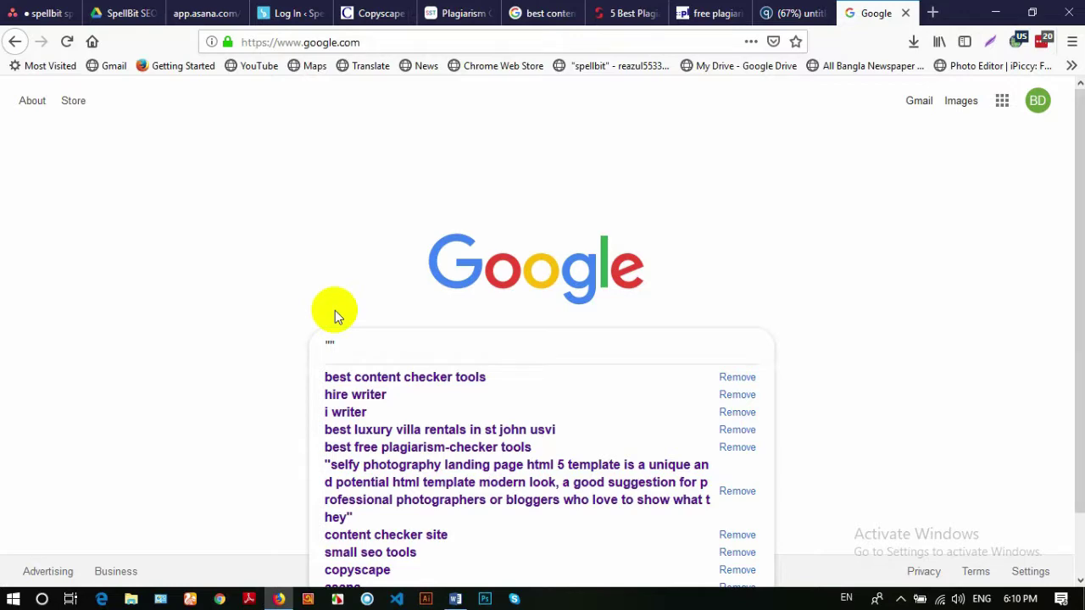
# Copy the StudioPress description paragraph from Article.docx in Word and search Google for it inside the quotation marks
pyautogui.click(453, 598)
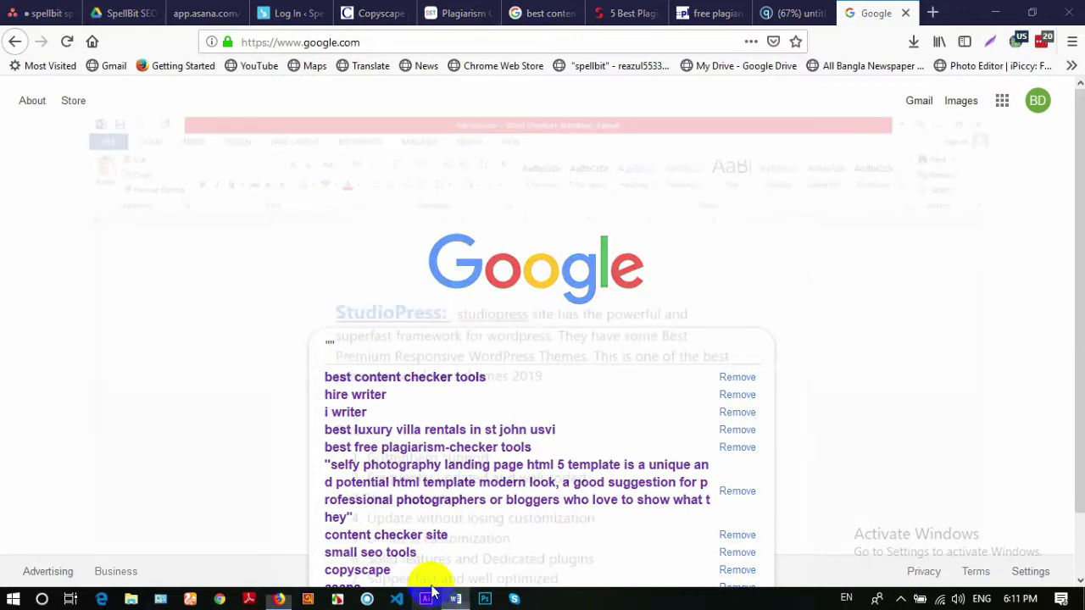
pyautogui.click(551, 286)
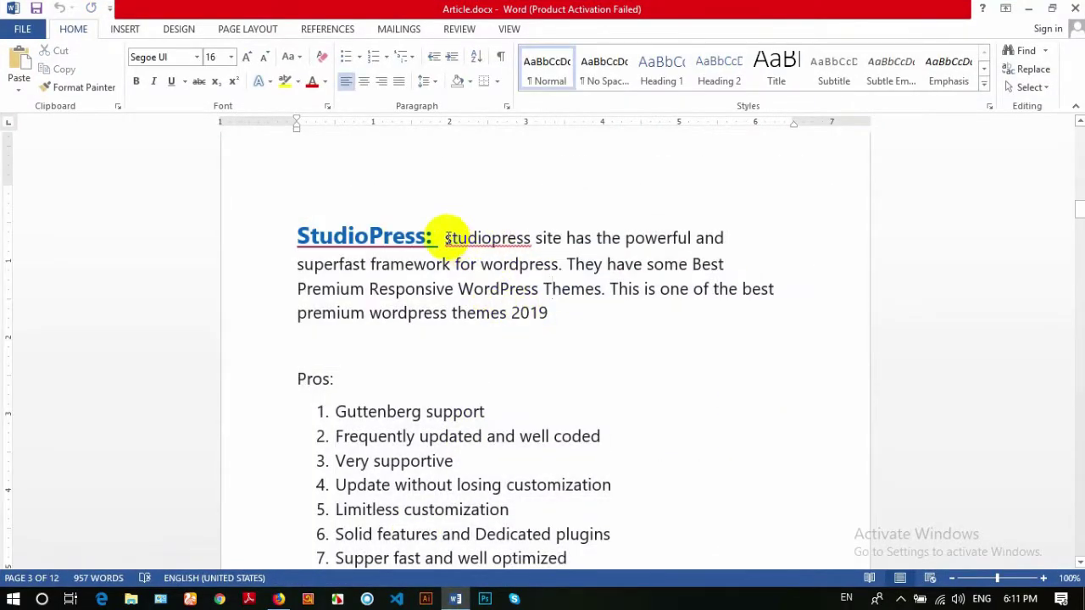
pyautogui.moveTo(446, 238); pyautogui.dragTo(557, 313)
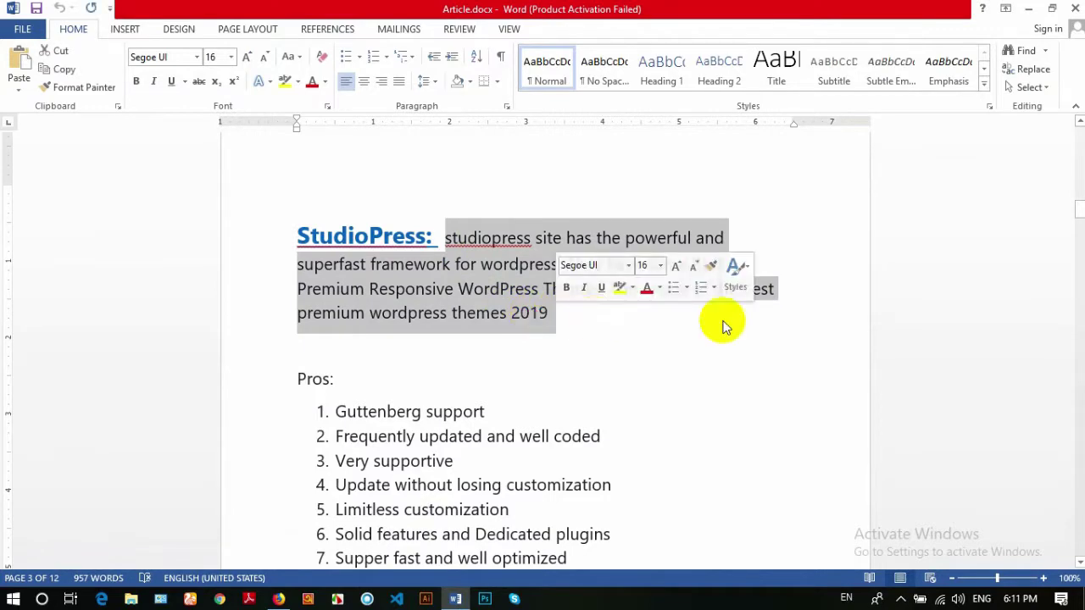
pyautogui.click(1027, 8)
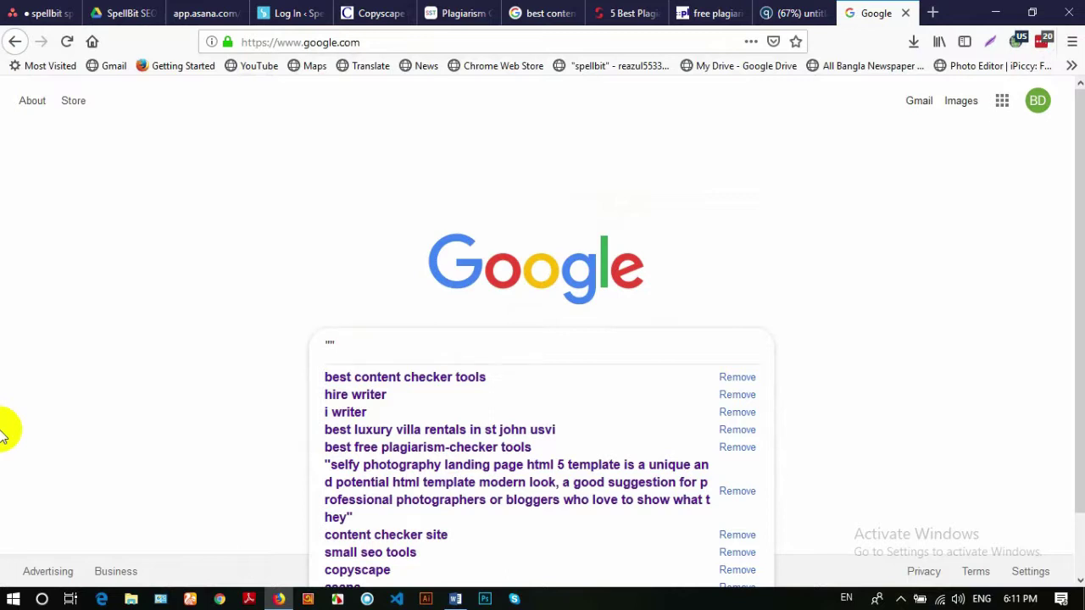
pyautogui.hotkey('ctrl', 'v')
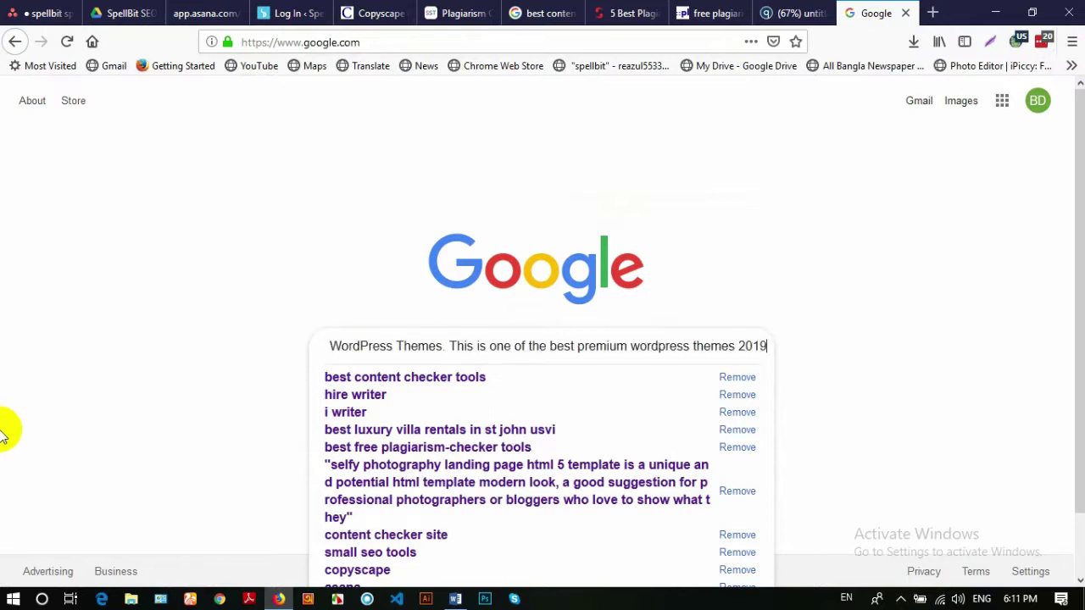
pyautogui.press('Return')
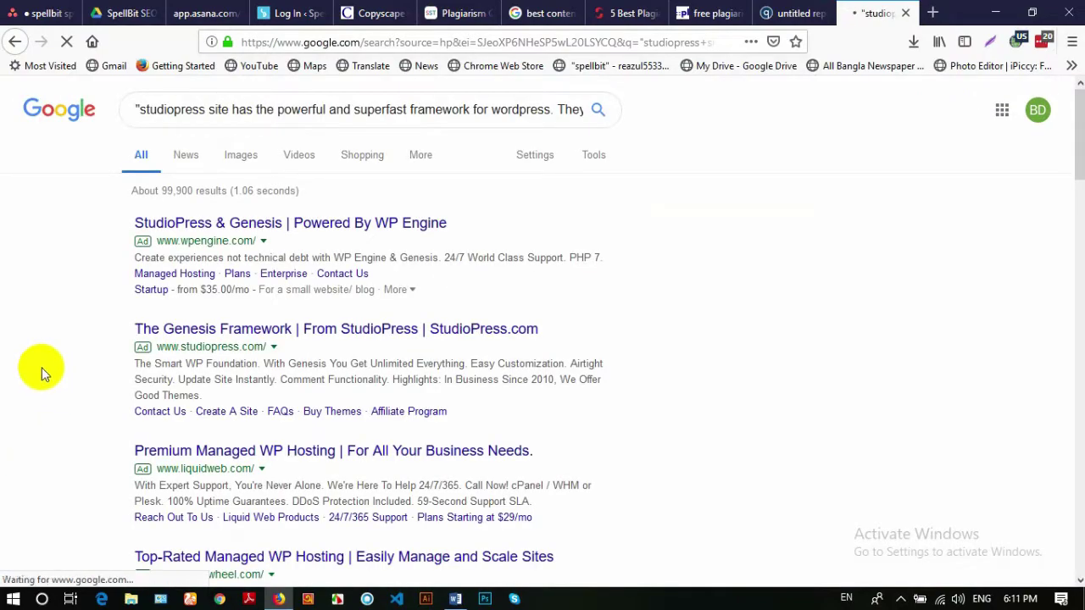
# Examine the Google results for pages matching the StudioPress paragraph, down to the related searches
pyautogui.scroll(-3, 43, 354)
pyautogui.scroll(-15, 47, 354)
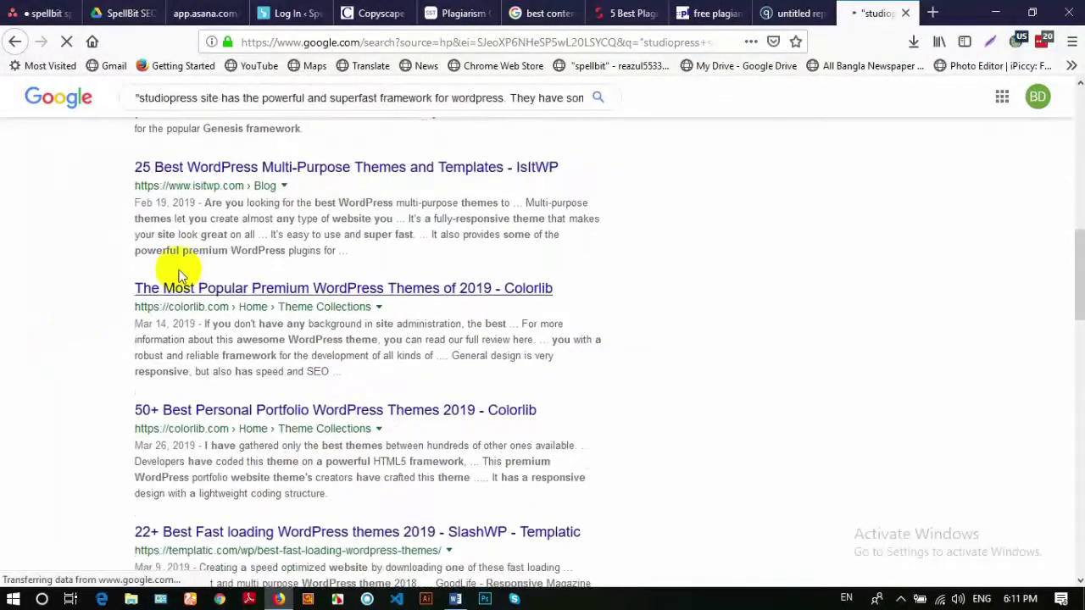
pyautogui.scroll(-5, 183, 267)
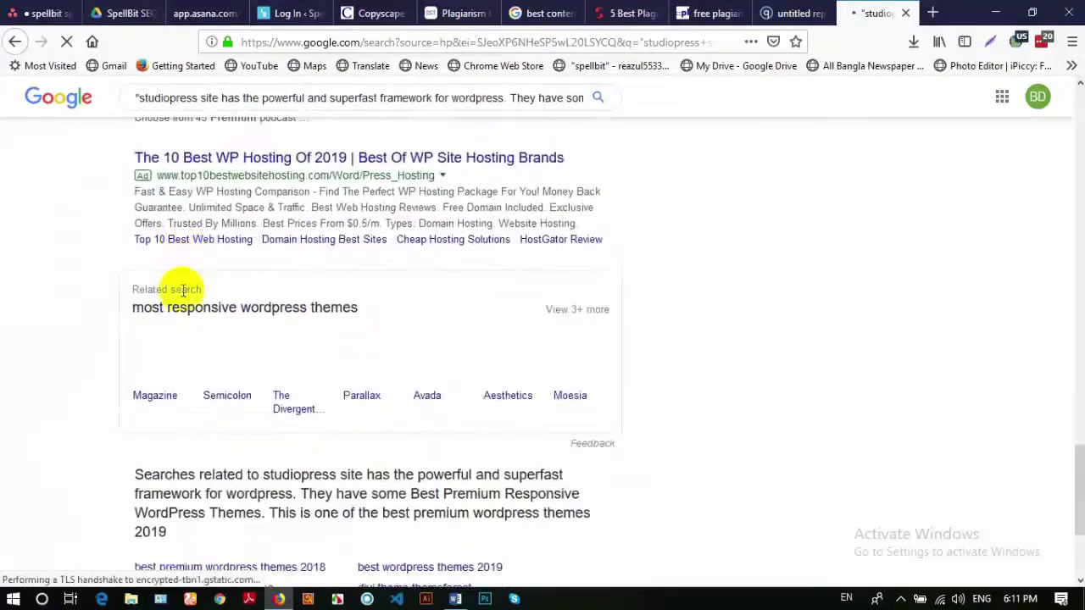
pyautogui.scroll(10, 181, 286)
pyautogui.scroll(3, 178, 274)
pyautogui.scroll(-4, 178, 280)
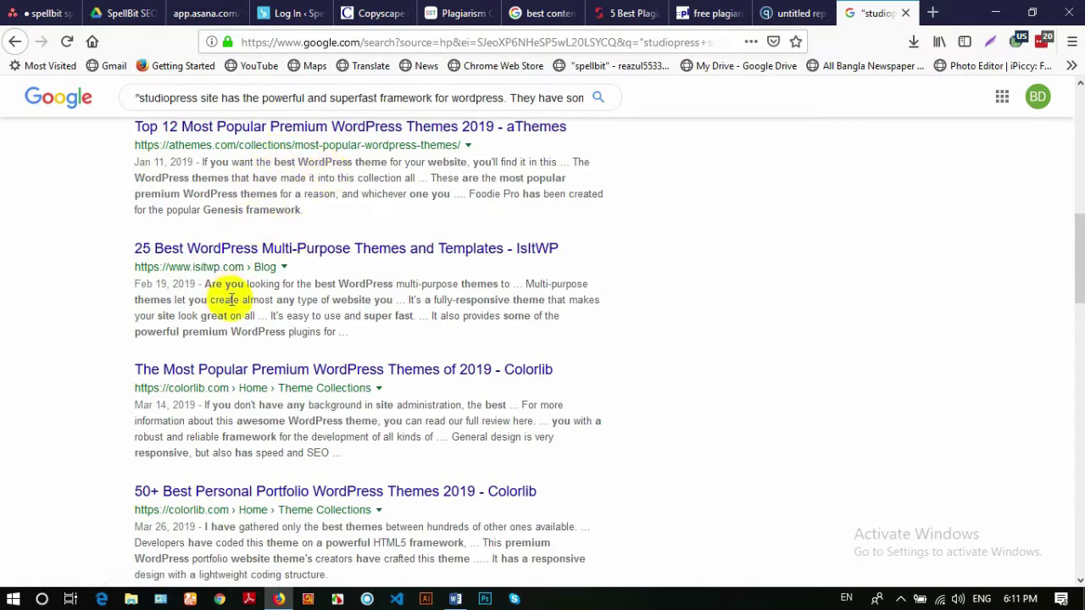
pyautogui.scroll(-3, 255, 322)
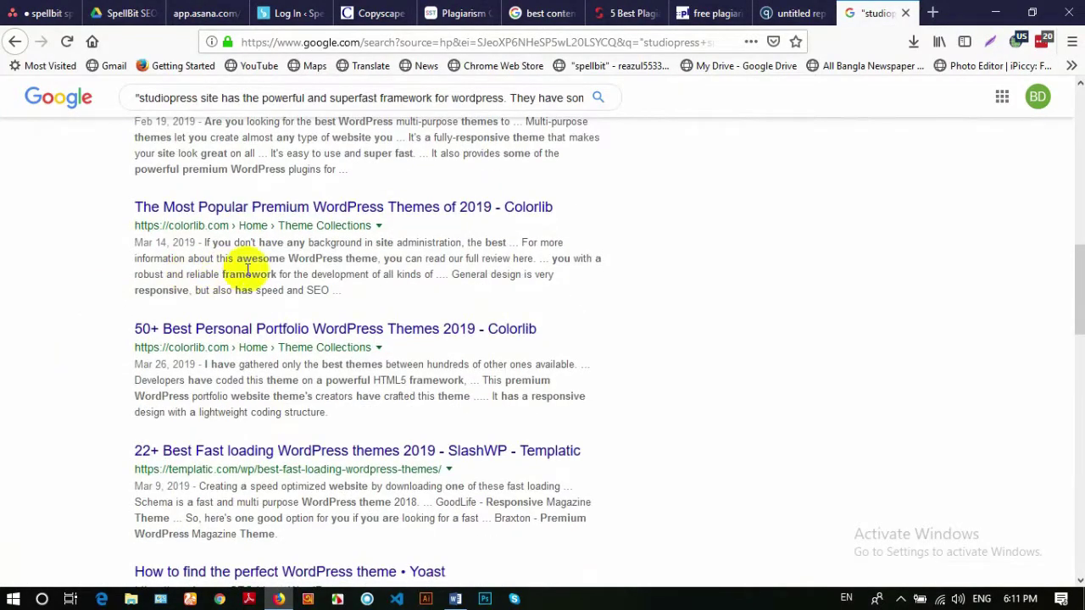
pyautogui.scroll(-2, 200, 275)
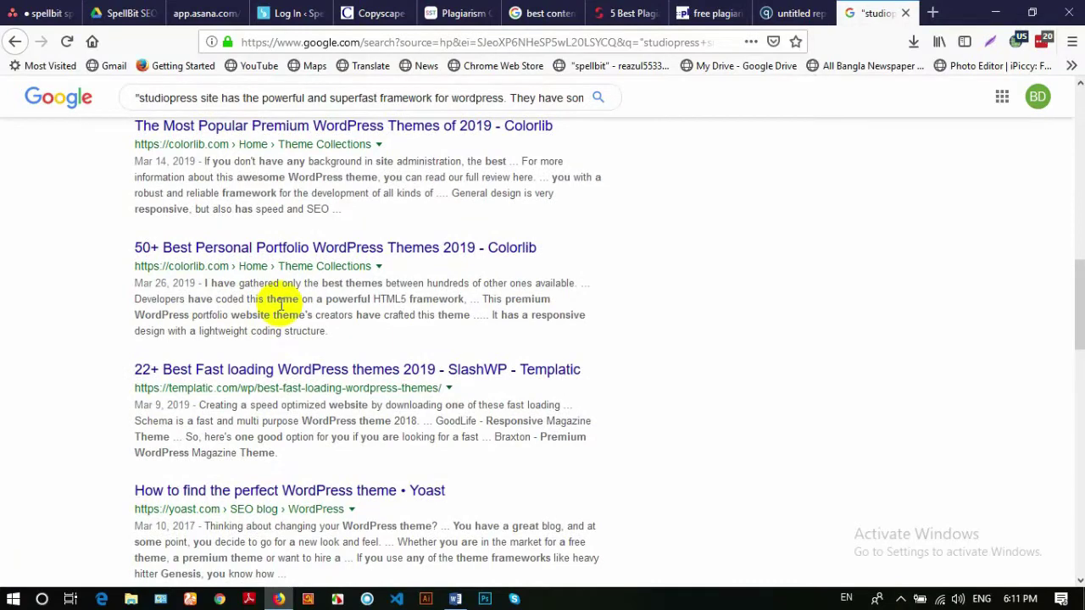
pyautogui.scroll(-2, 398, 305)
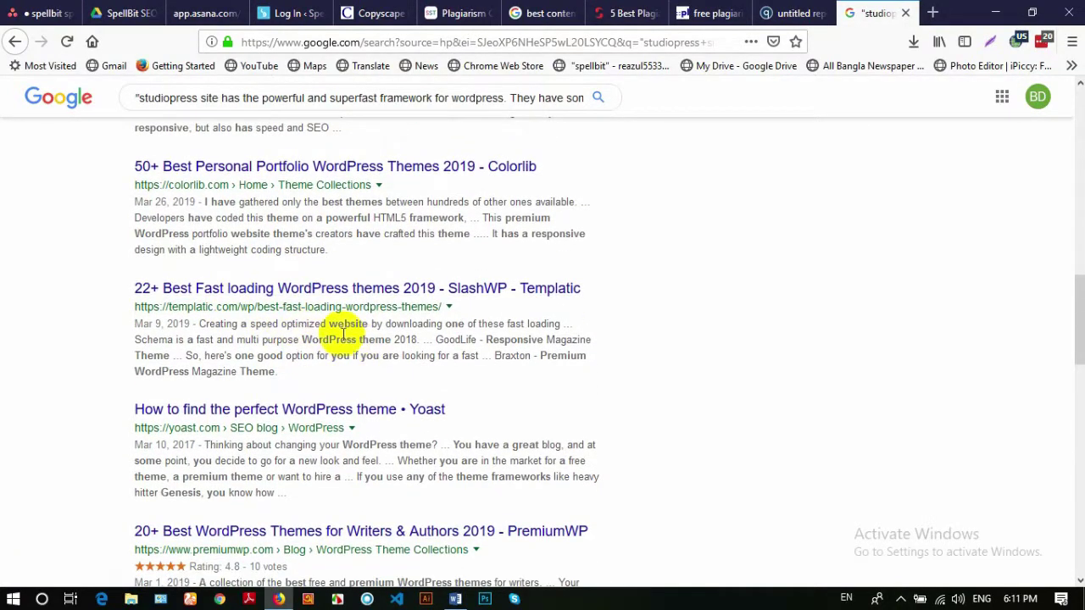
pyautogui.scroll(-4, 343, 333)
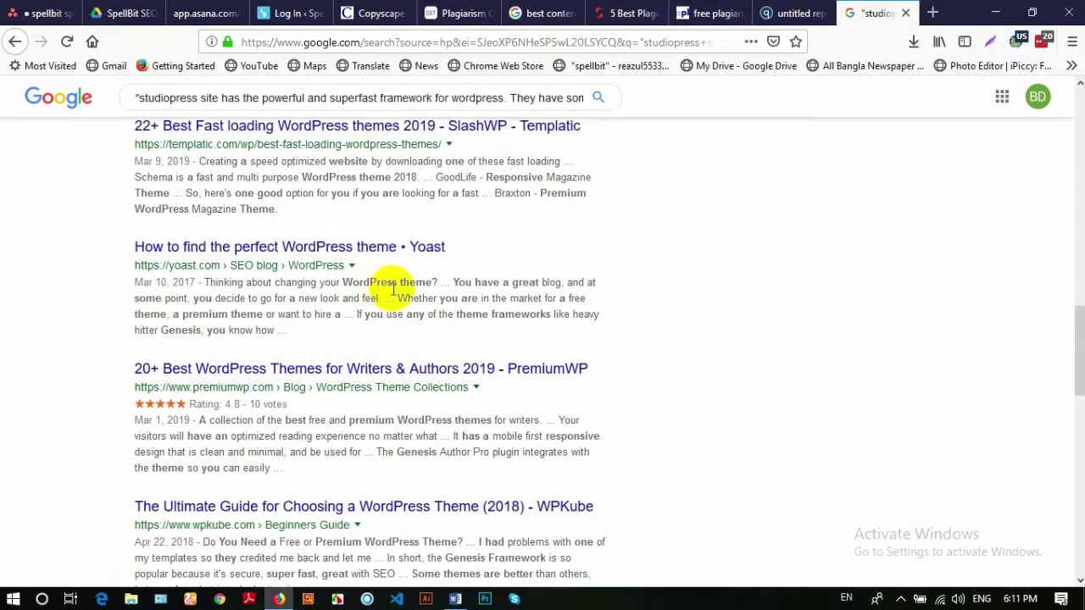
pyautogui.scroll(-2, 392, 290)
pyautogui.scroll(-2, 288, 364)
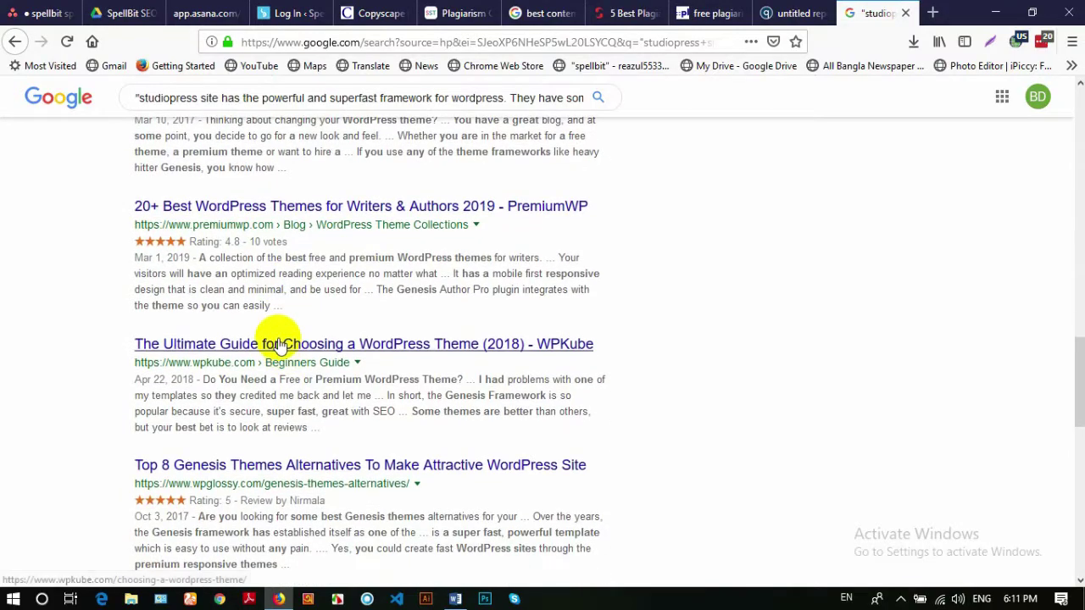
pyautogui.scroll(-5, 279, 346)
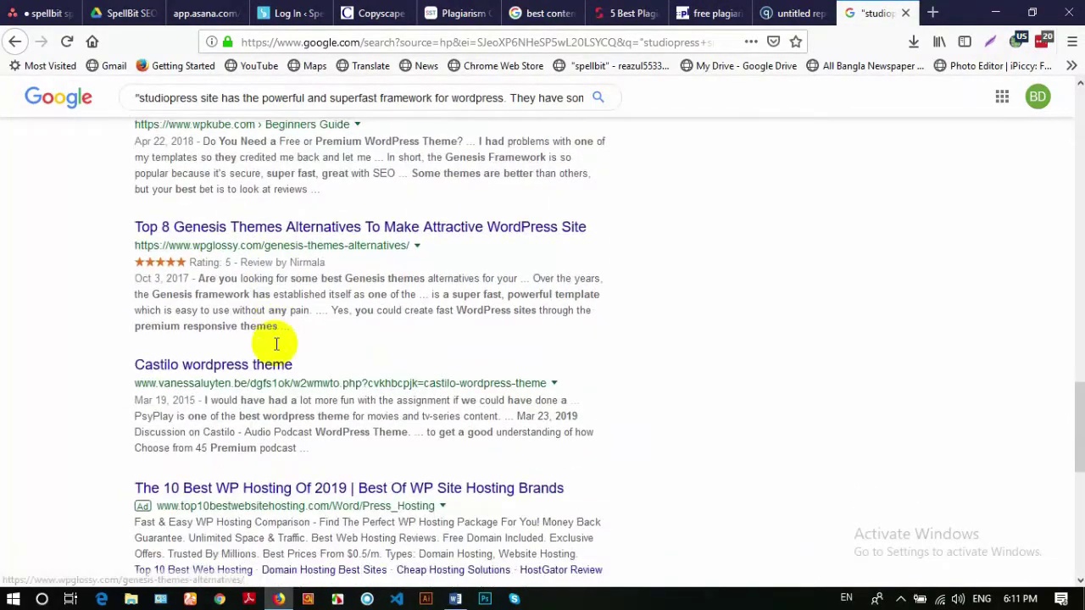
pyautogui.scroll(-4, 274, 339)
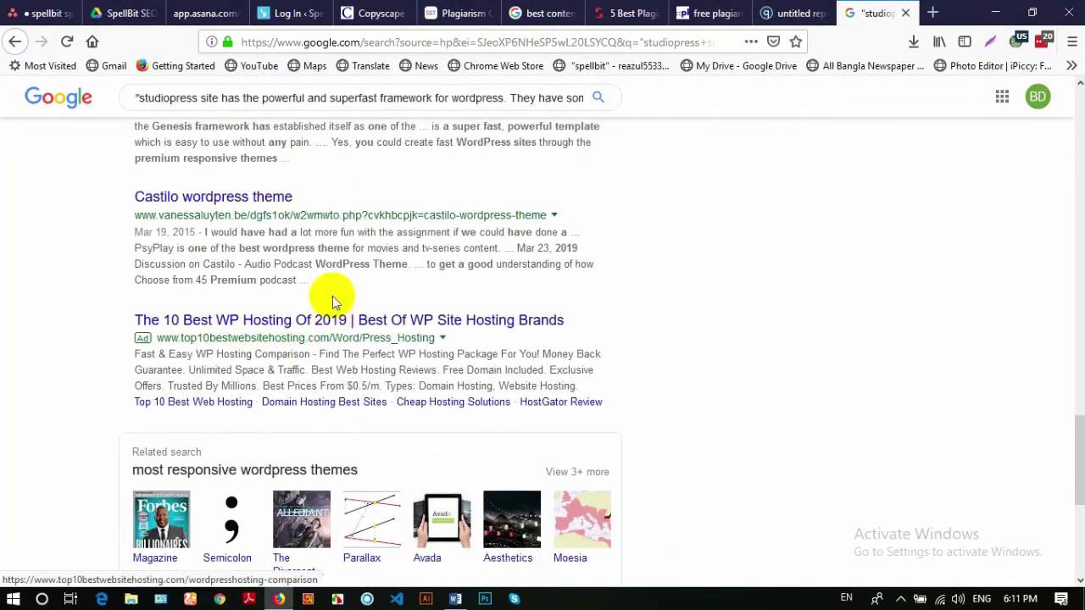
pyautogui.scroll(-7, 327, 301)
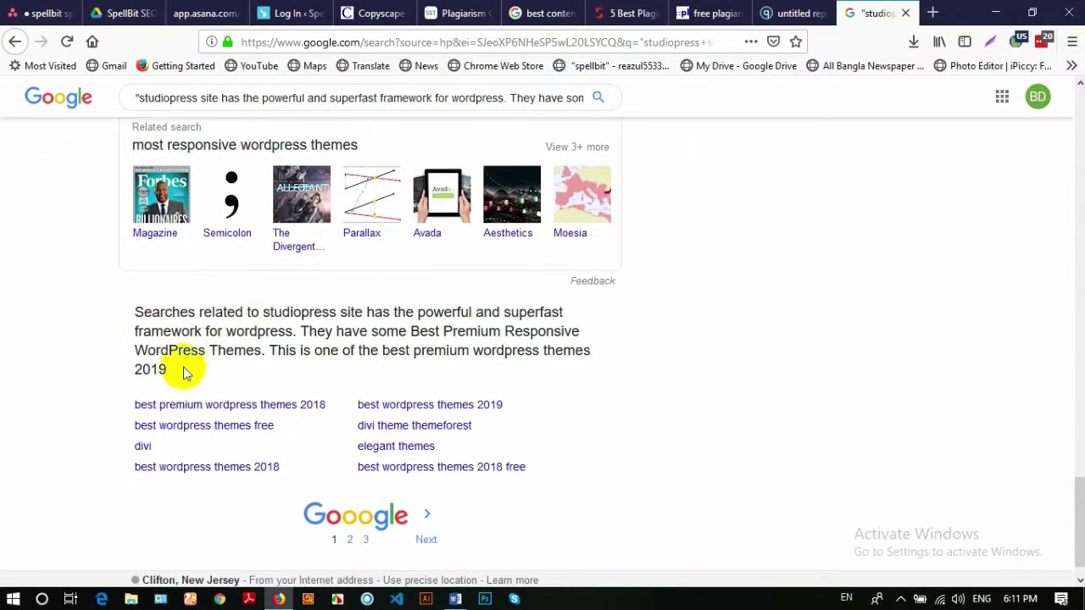
# Review the no-results notice for the quoted Google search, the full Quetext report on the article and the Plagium page
pyautogui.scroll(12, 186, 373)
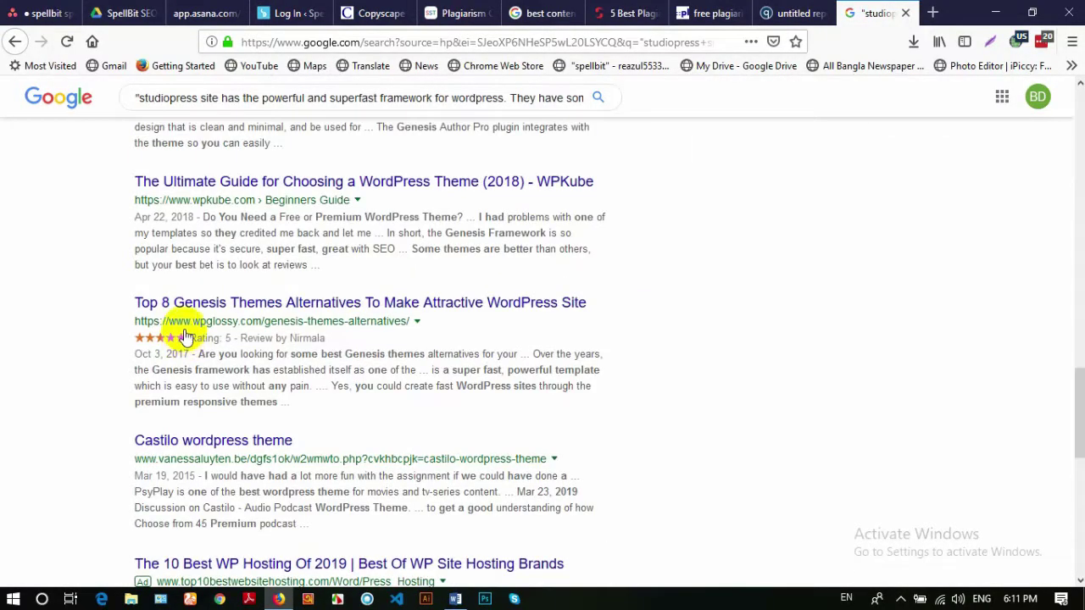
pyautogui.scroll(15, 185, 338)
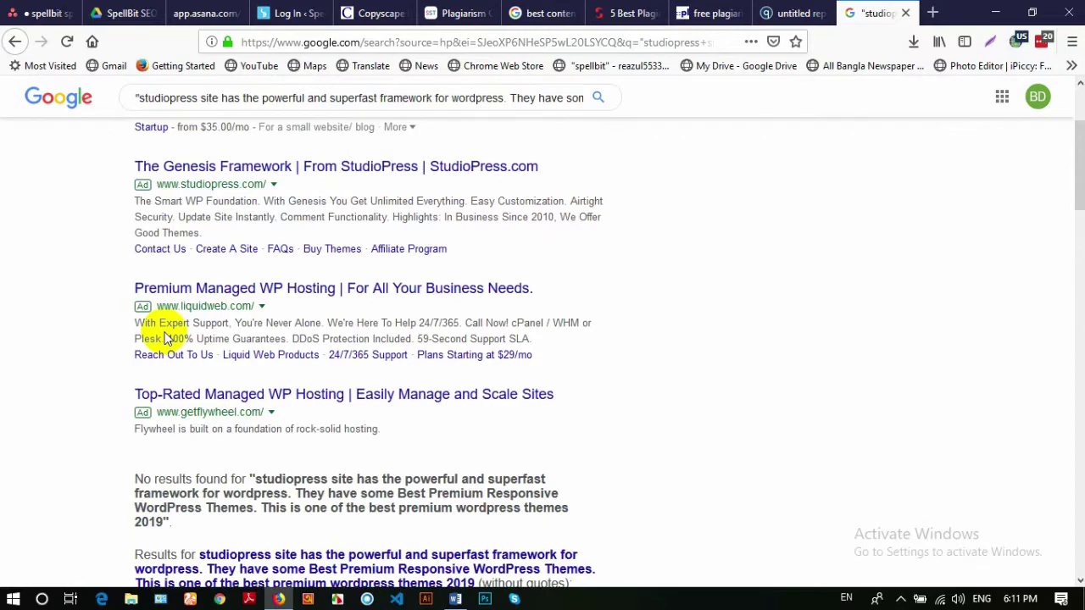
pyautogui.scroll(4, 165, 337)
pyautogui.click(781, 15)
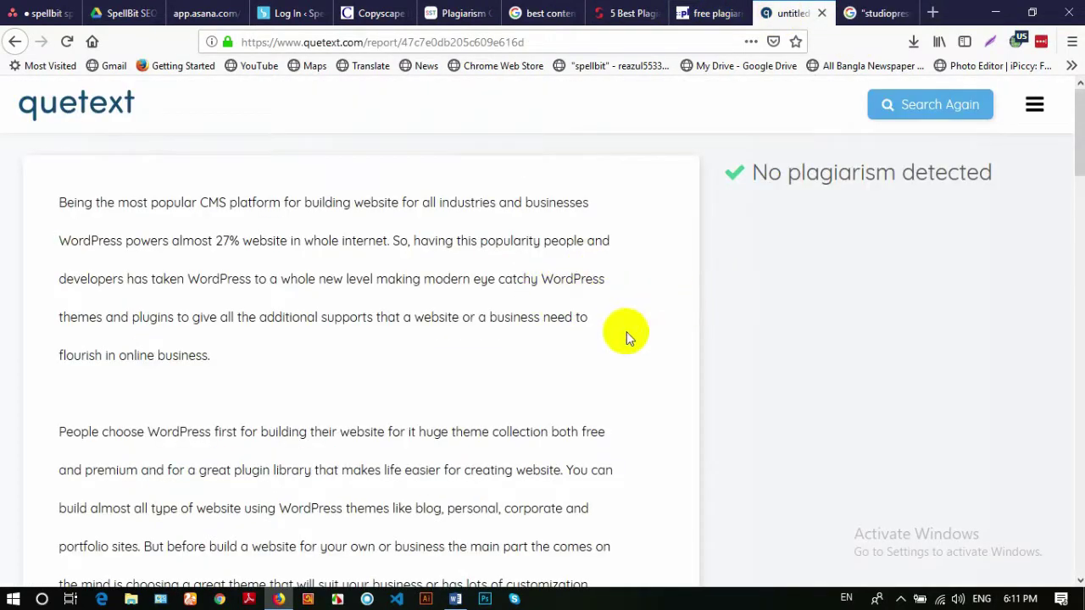
pyautogui.scroll(-15, 673, 305)
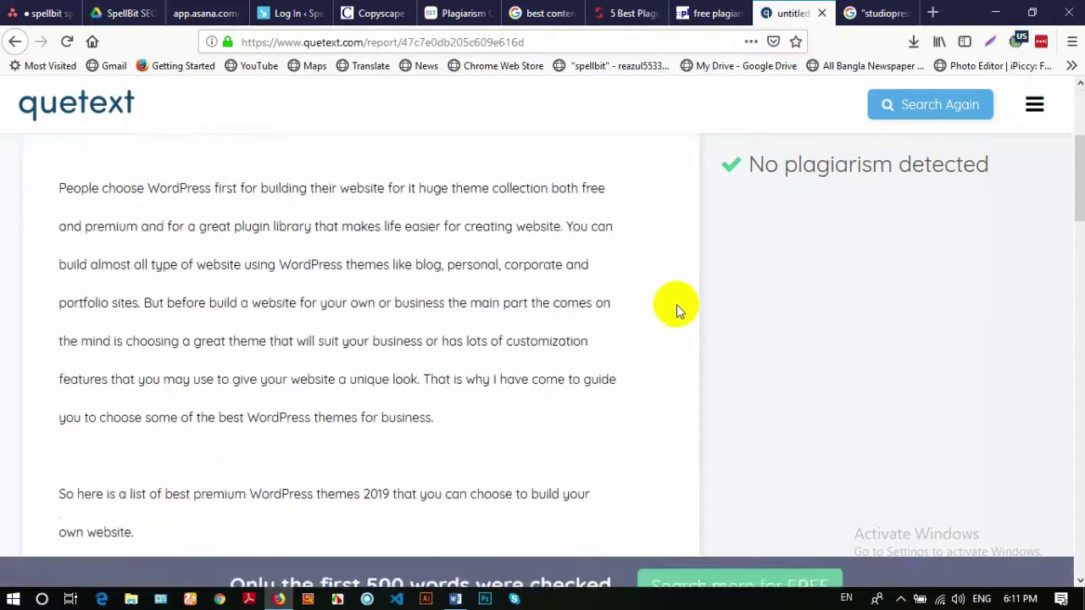
pyautogui.scroll(-3, 674, 305)
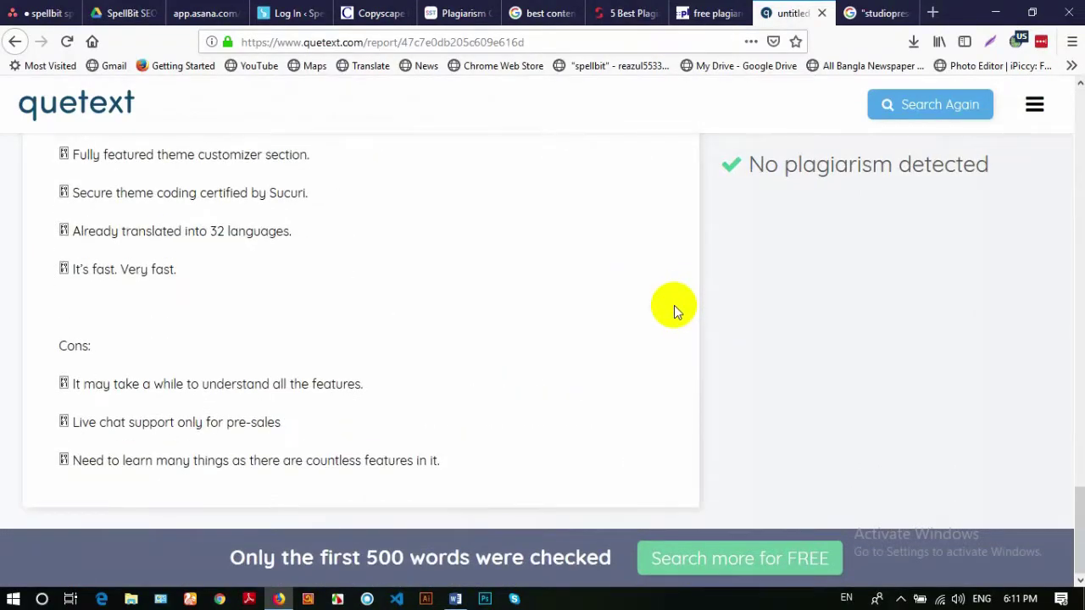
pyautogui.click(711, 13)
pyautogui.scroll(-10, 678, 254)
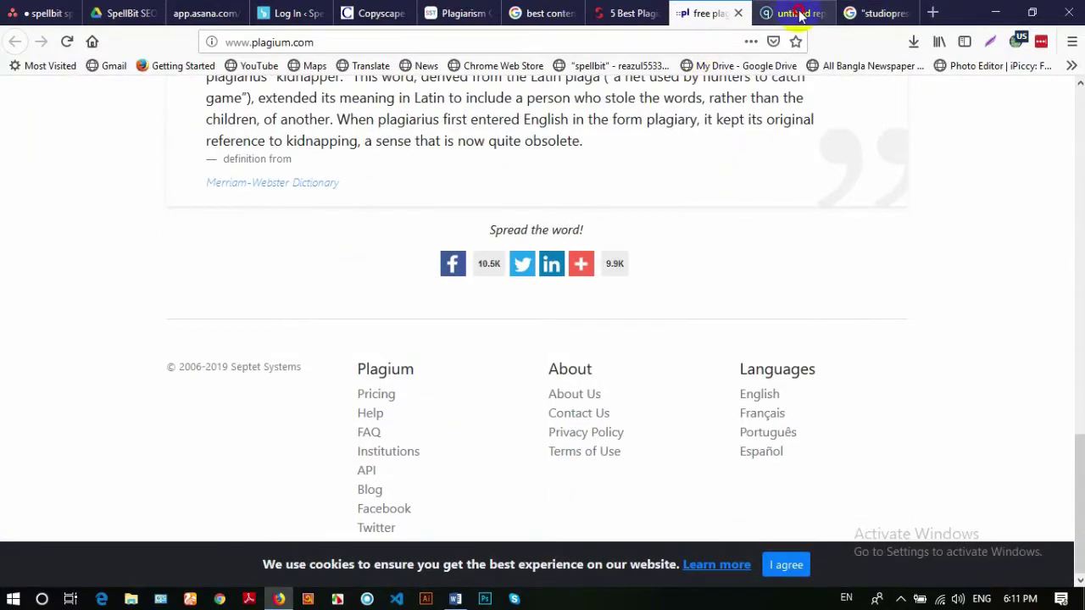
pyautogui.click(796, 14)
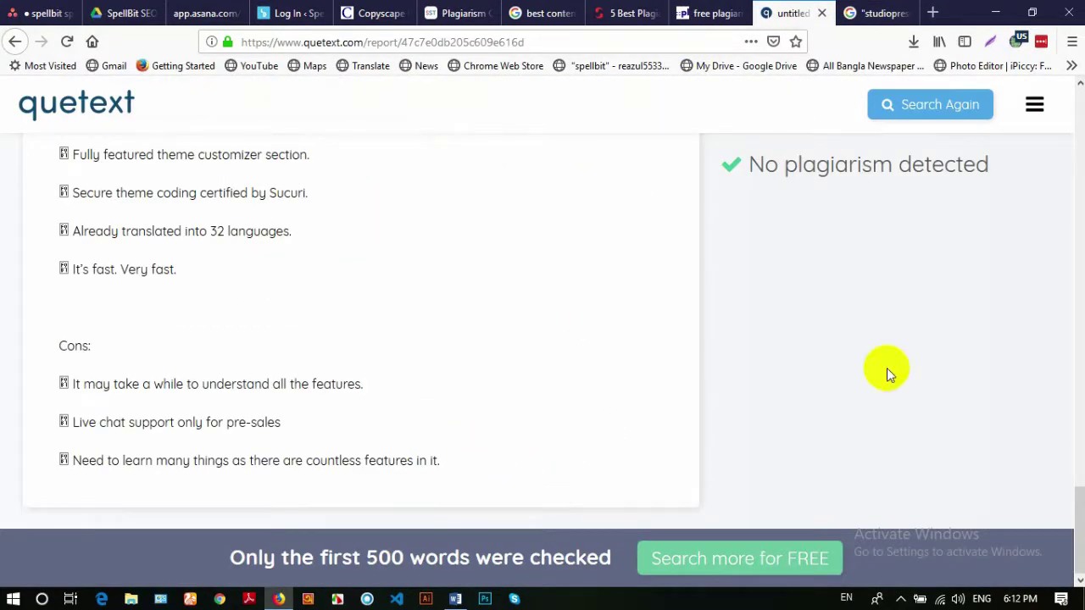
# Open the fourth task in Asana's spellbit special batch, expand the article brief comment and read its keywords, reference links and required structure
pyautogui.click(293, 12)
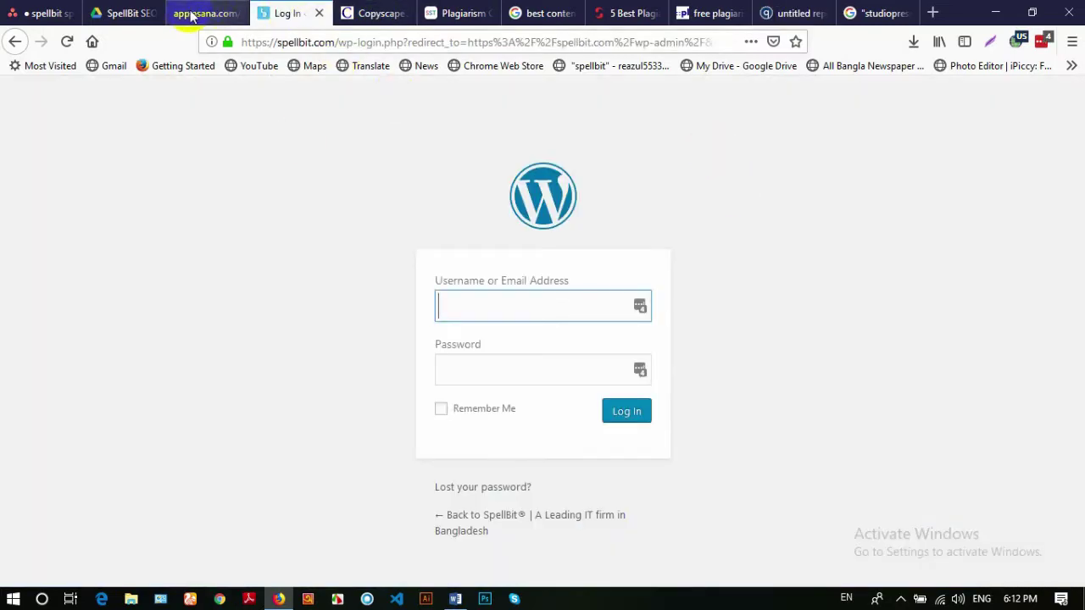
pyautogui.click(42, 13)
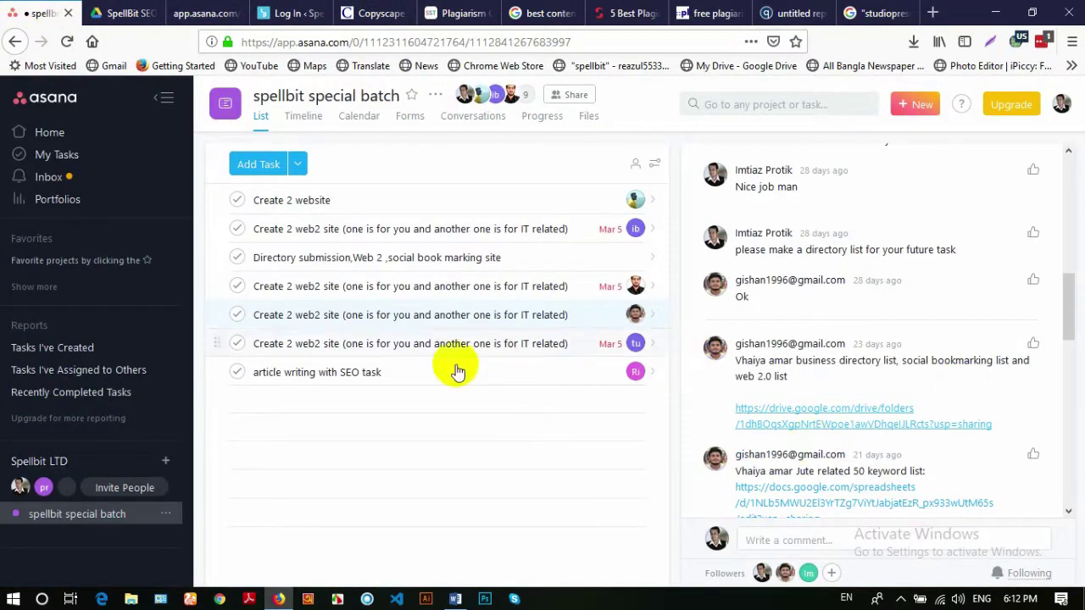
pyautogui.click(492, 288)
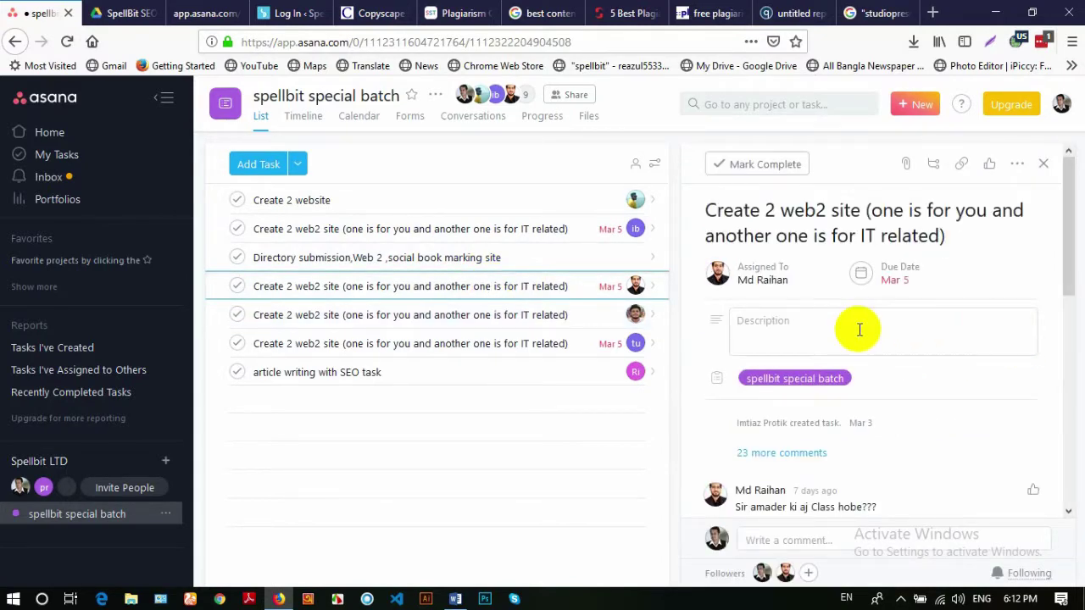
pyautogui.scroll(-3, 861, 330)
pyautogui.scroll(-3, 866, 338)
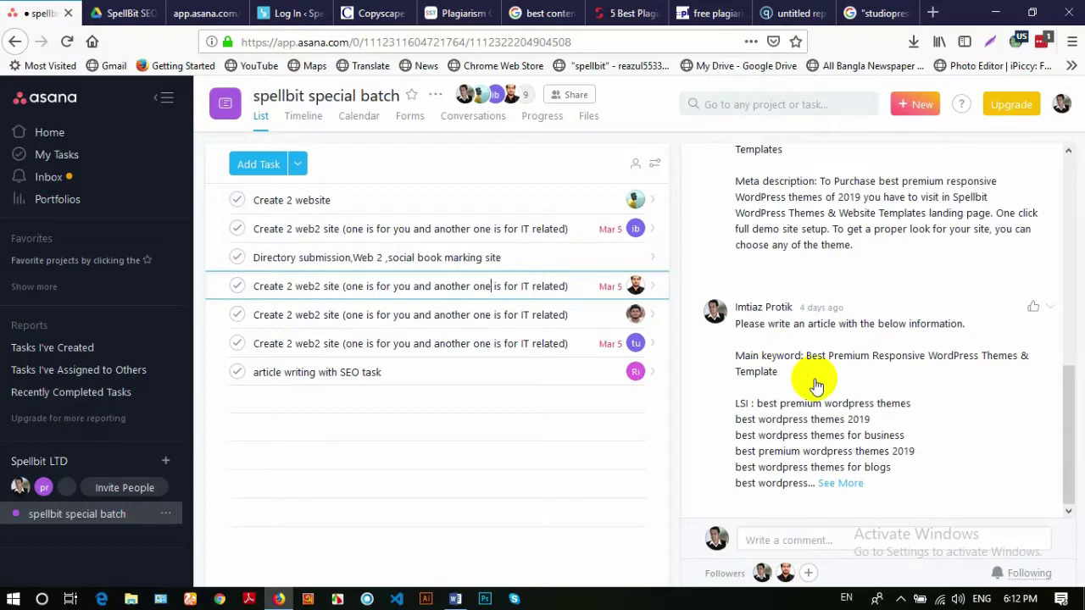
pyautogui.click(841, 483)
pyautogui.scroll(-5, 822, 426)
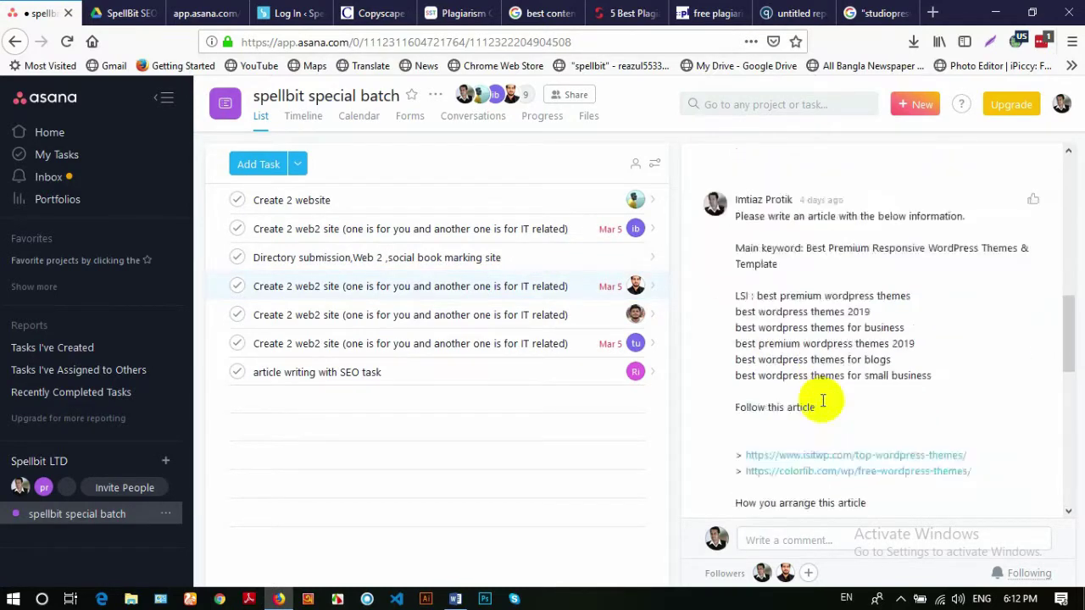
pyautogui.scroll(-5, 792, 392)
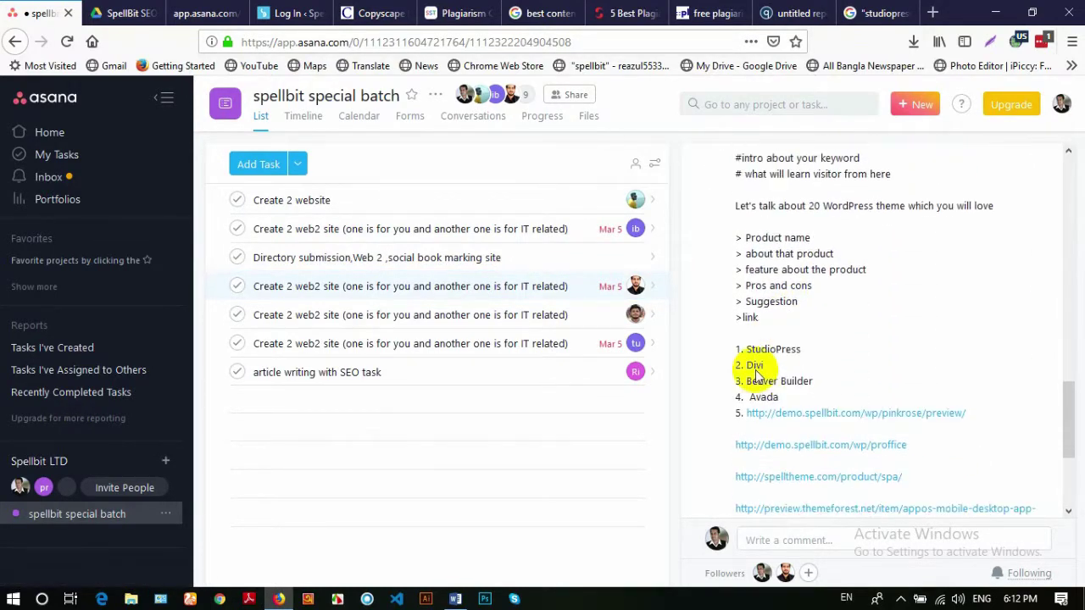
pyautogui.scroll(10, 732, 357)
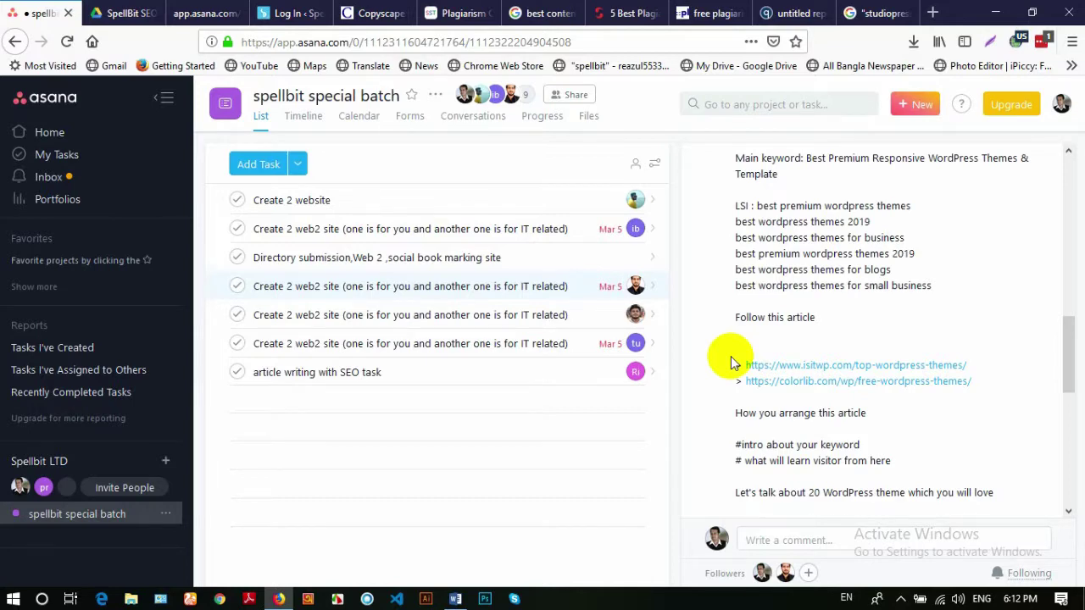
# Close the Google search, 5 Best Plagiarism Checker, Plagium, Quetext, SmallSEOTools and Copyscape tabs
pyautogui.click(550, 13)
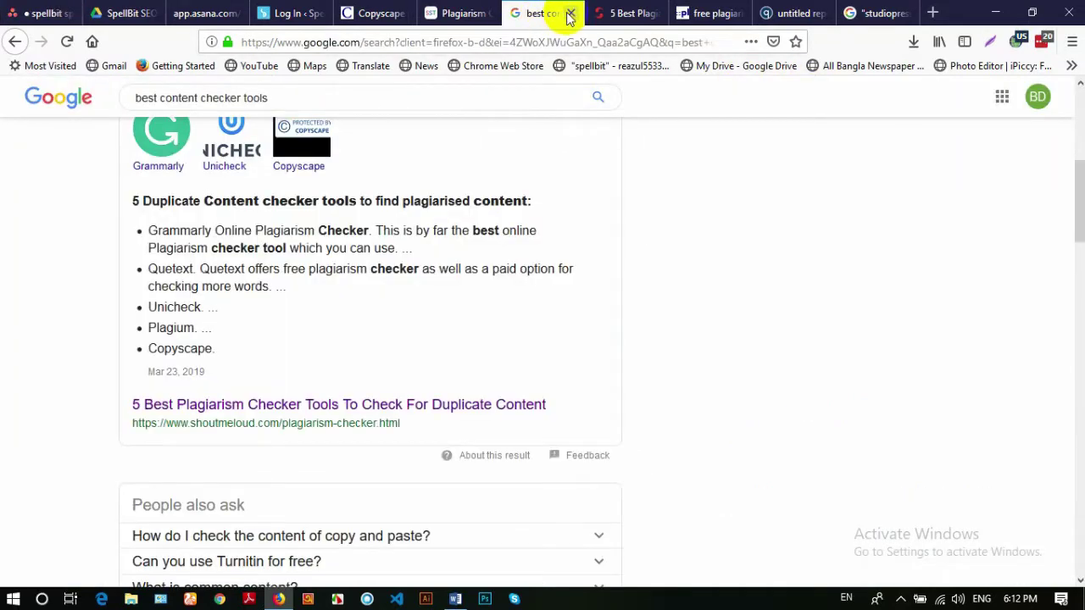
pyautogui.click(572, 14)
pyautogui.click(572, 13)
pyautogui.click(572, 13)
pyautogui.click(572, 13)
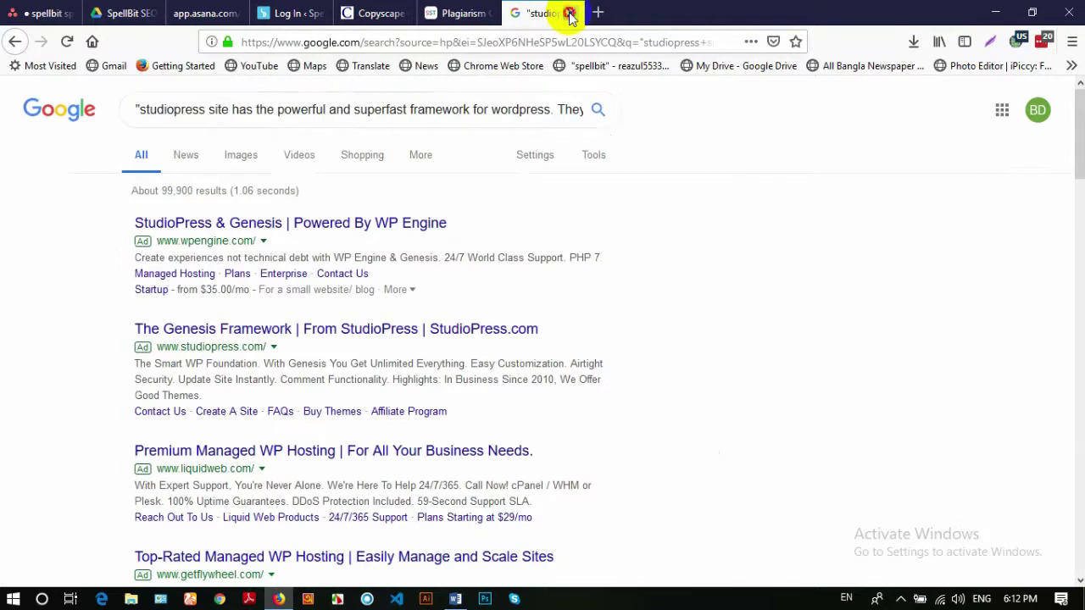
pyautogui.click(572, 13)
pyautogui.click(572, 13)
pyautogui.click(572, 14)
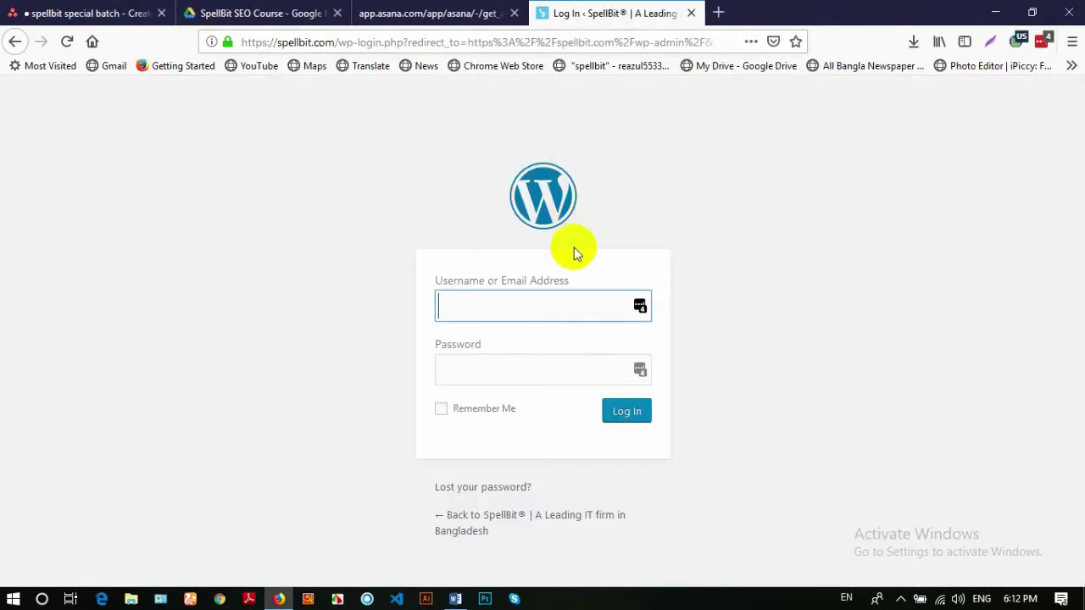
# Close the blank Asana attachment tab and the SpellBit WordPress login tab
pyautogui.click(424, 12)
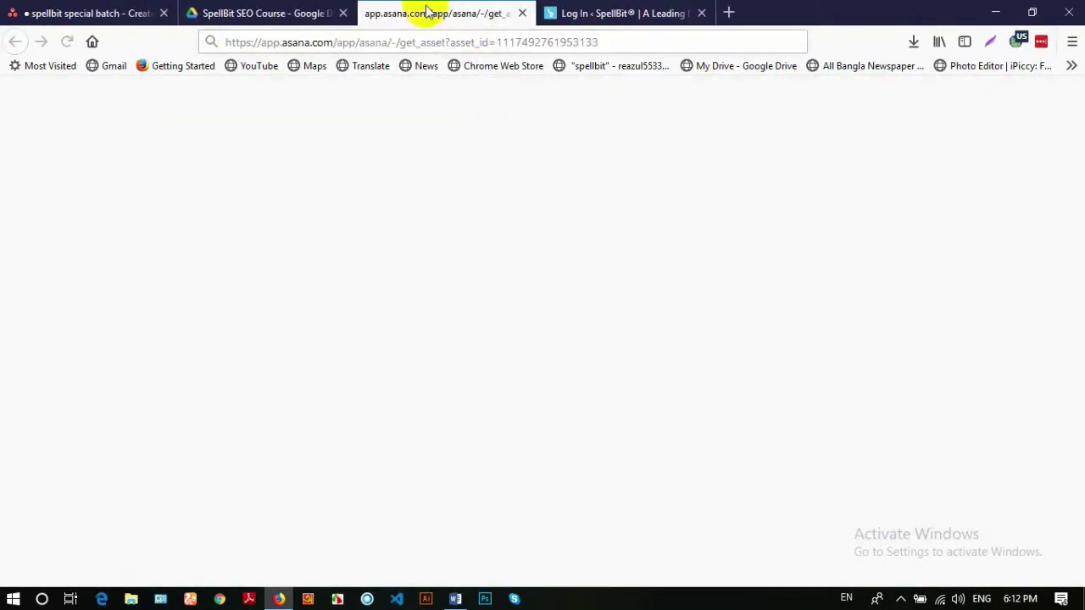
pyautogui.click(522, 13)
pyautogui.click(519, 13)
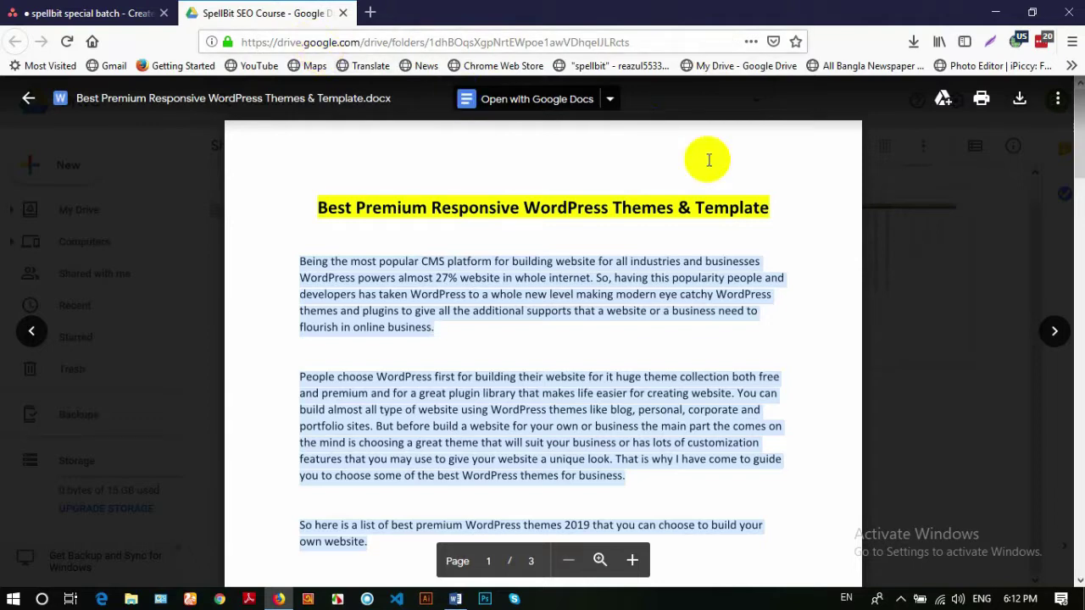
# Exit the article preview in Google Drive and close the SpellBit SEO Course tab, leaving the Asana project open
pyautogui.click(939, 281)
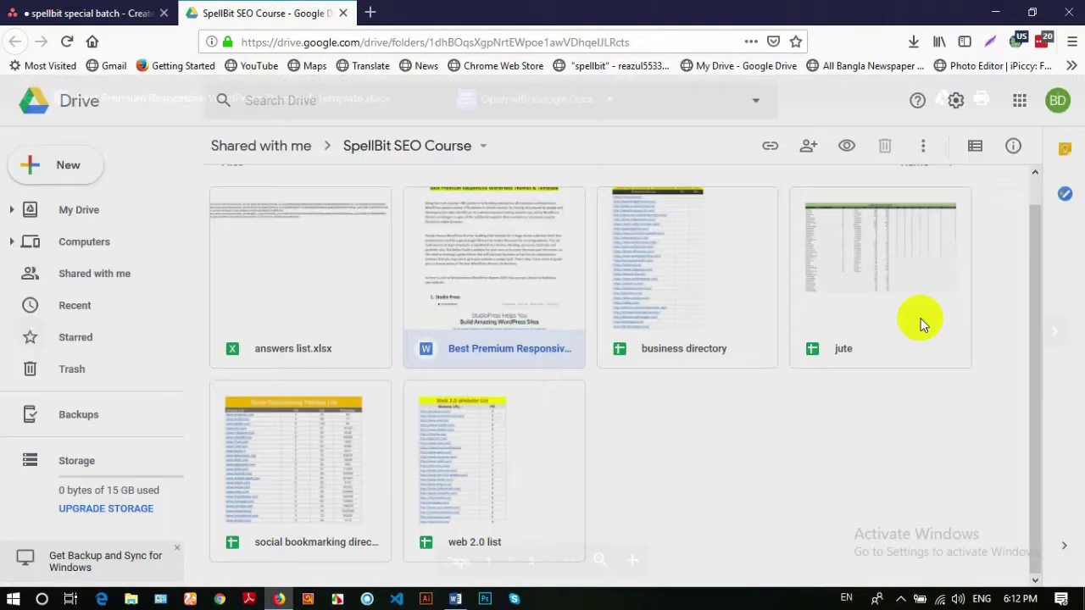
pyautogui.click(61, 15)
pyautogui.click(279, 12)
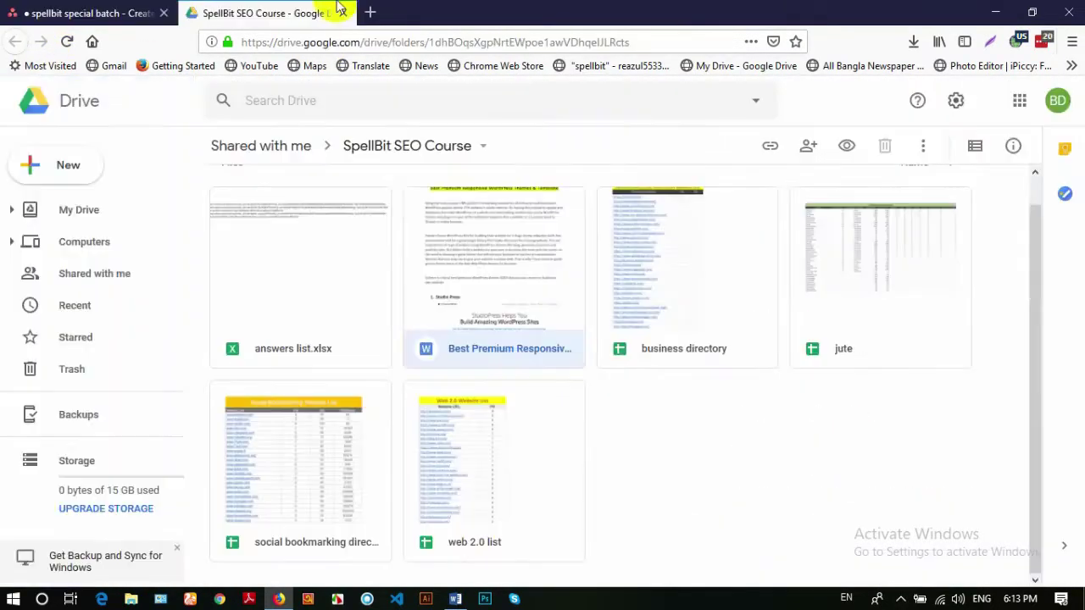
pyautogui.click(343, 13)
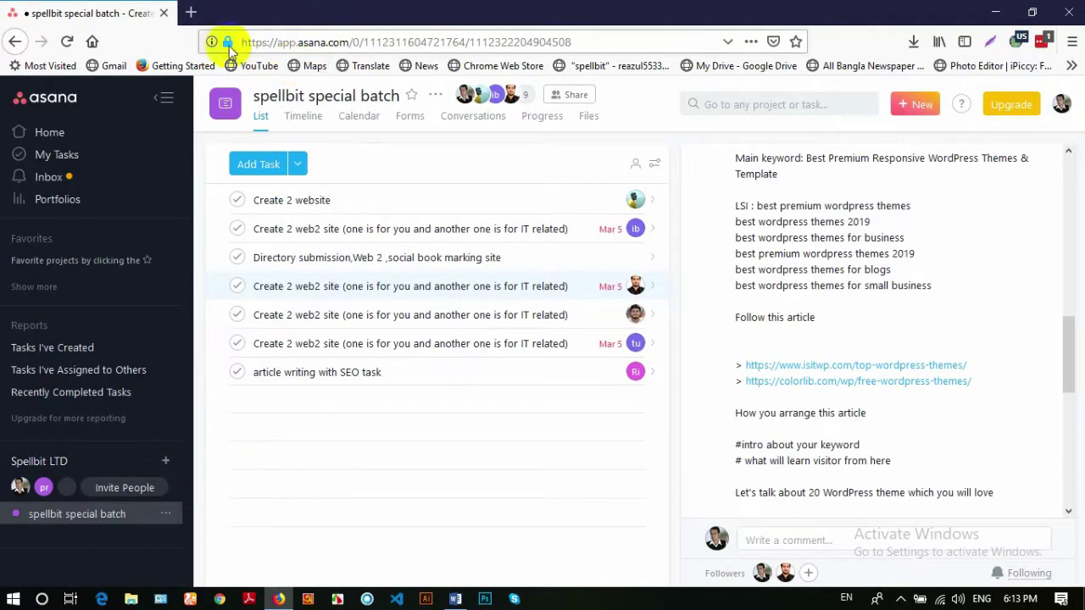
pyautogui.click(191, 12)
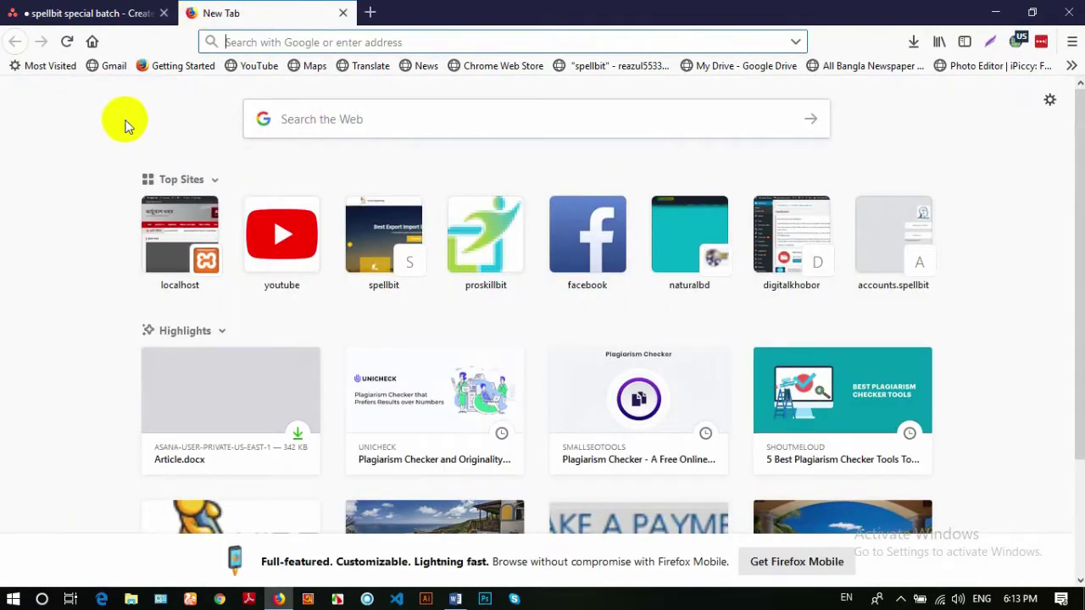
pyautogui.moveTo(938, 179)
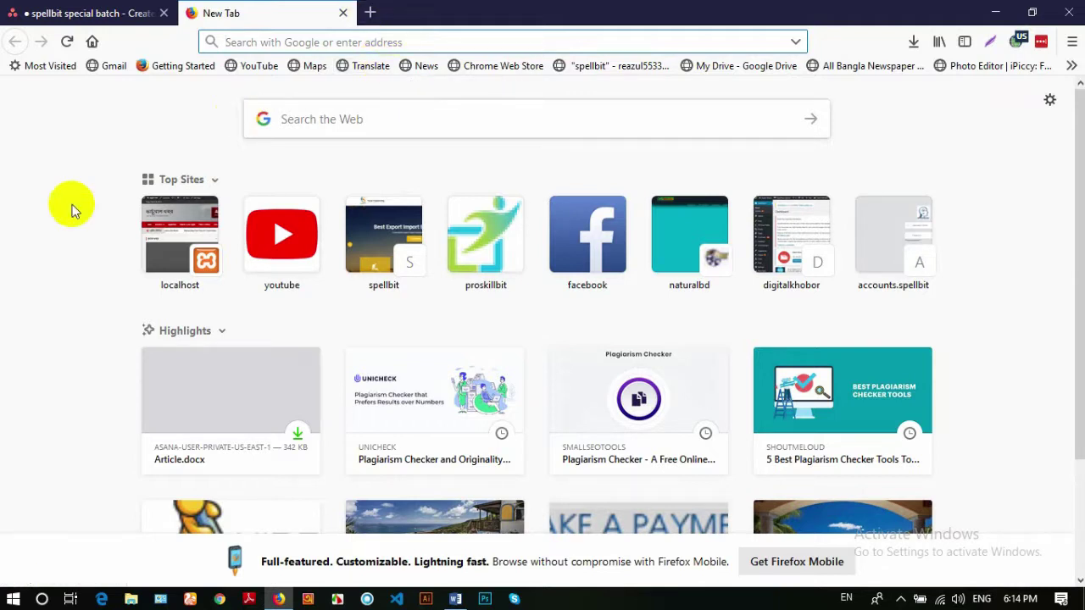
pyautogui.click(372, 11)
pyautogui.click(300, 20)
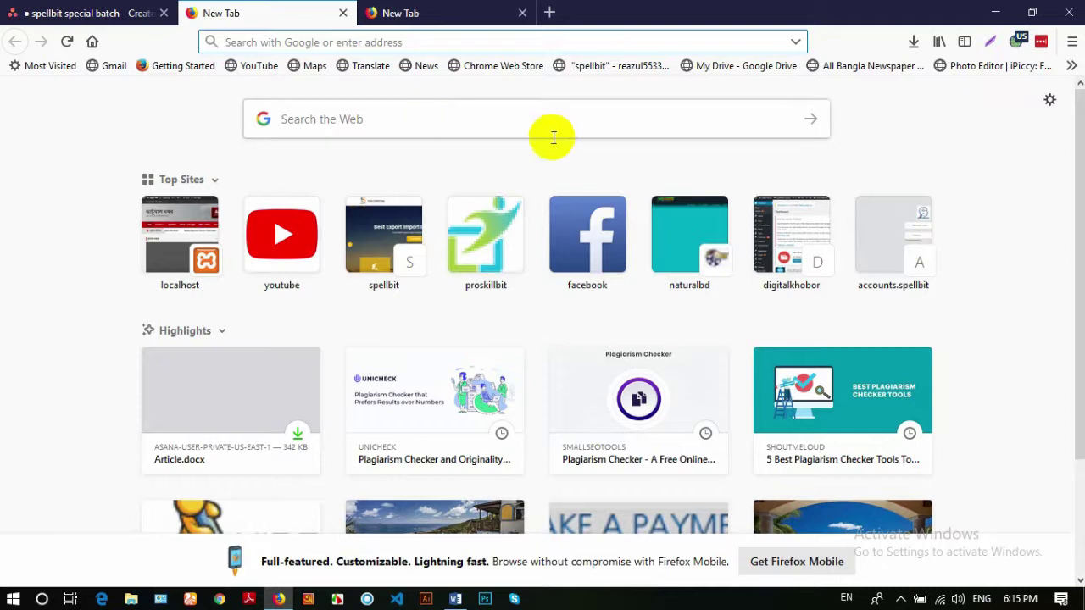
pyautogui.click(342, 14)
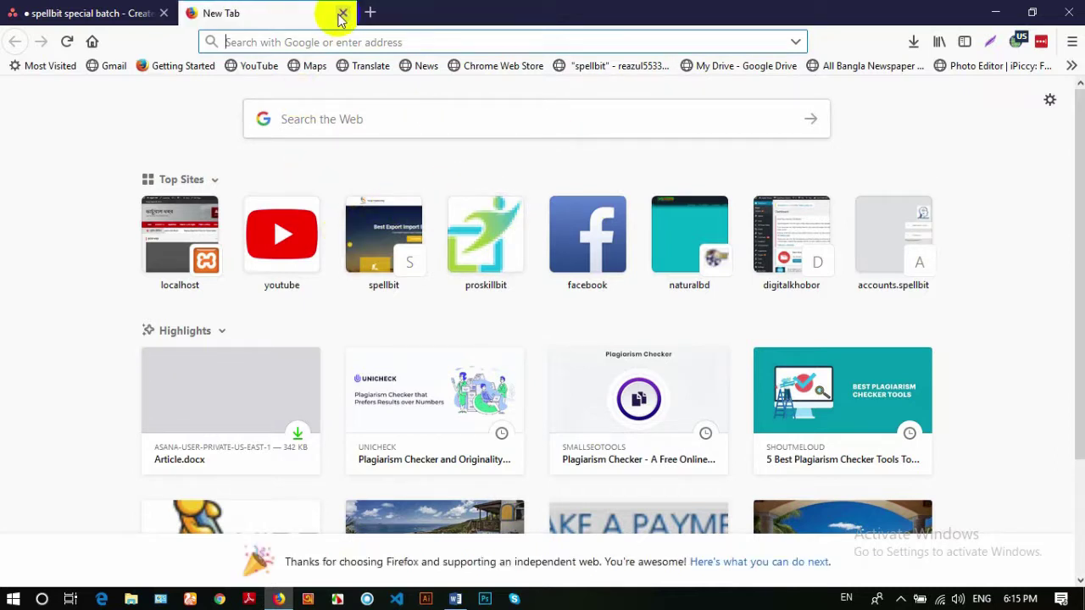
pyautogui.click(78, 13)
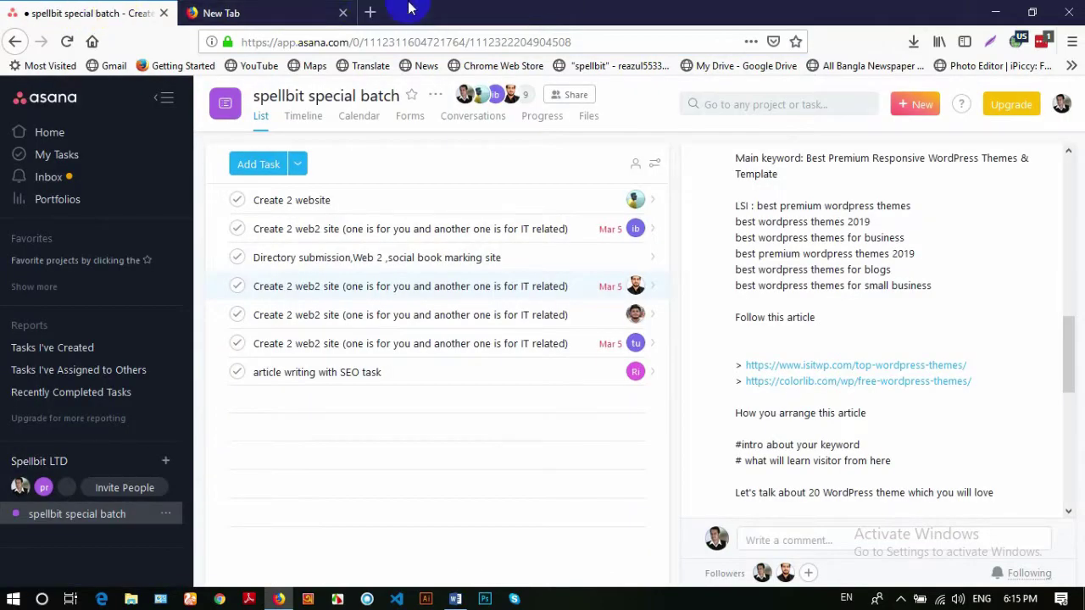
pyautogui.click(343, 13)
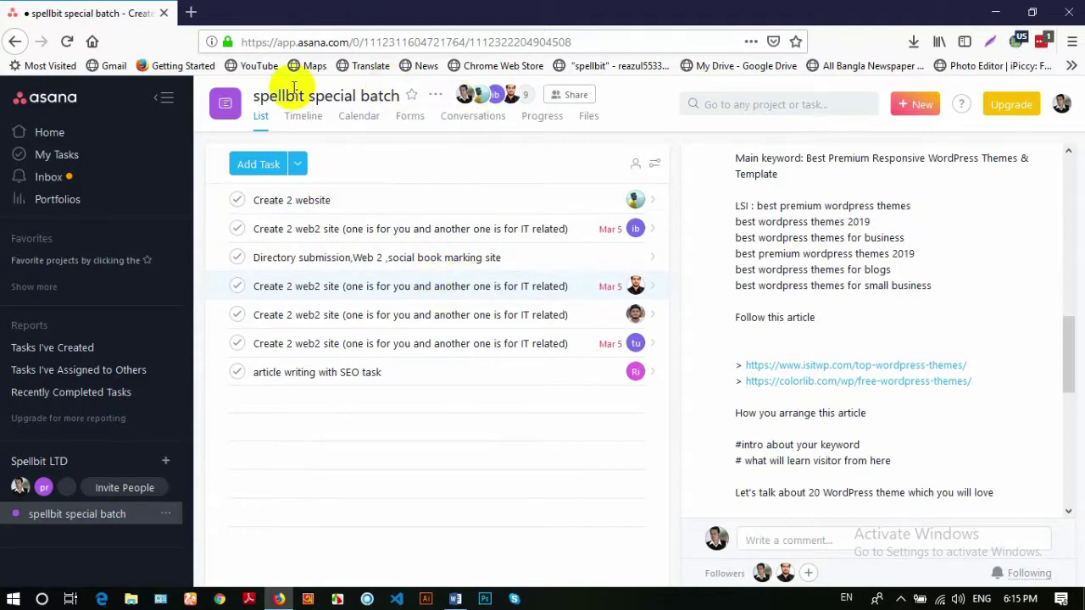
pyautogui.doubleClick(192, 13)
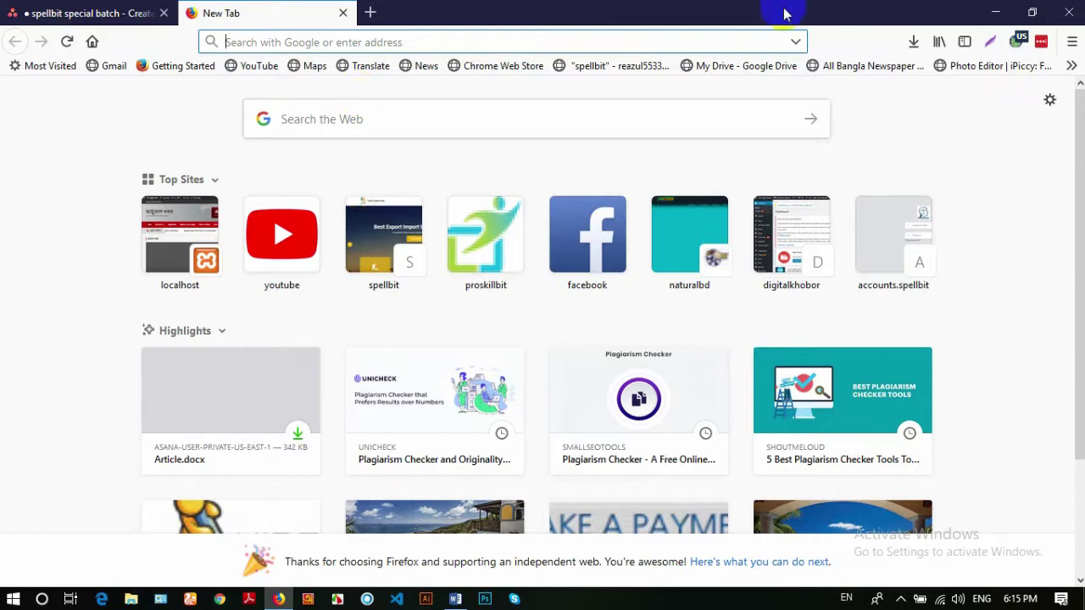
pyautogui.click(342, 13)
pyautogui.click(190, 12)
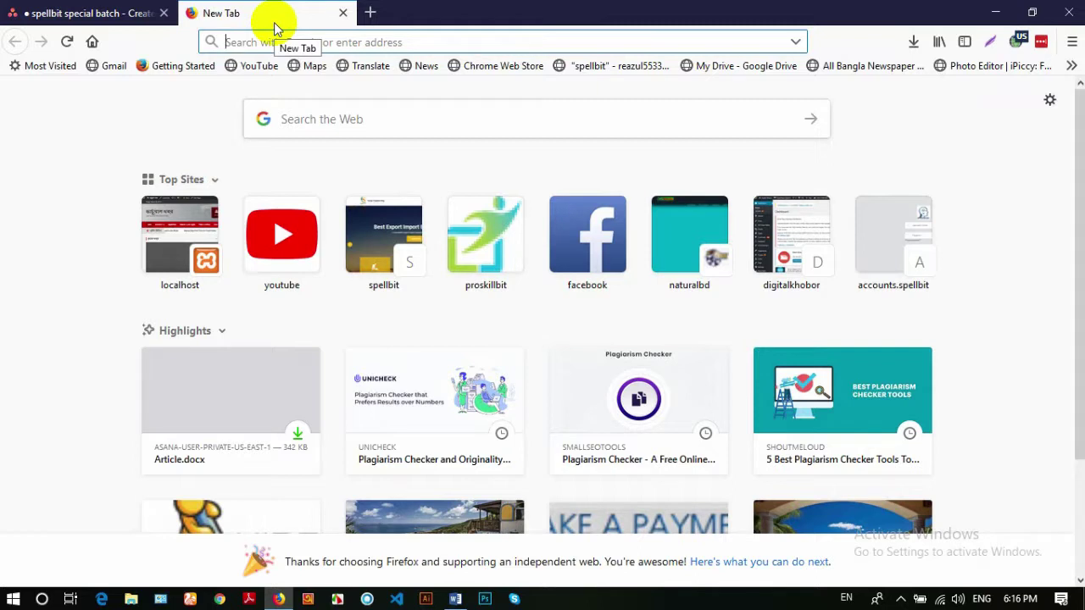
pyautogui.click(403, 42)
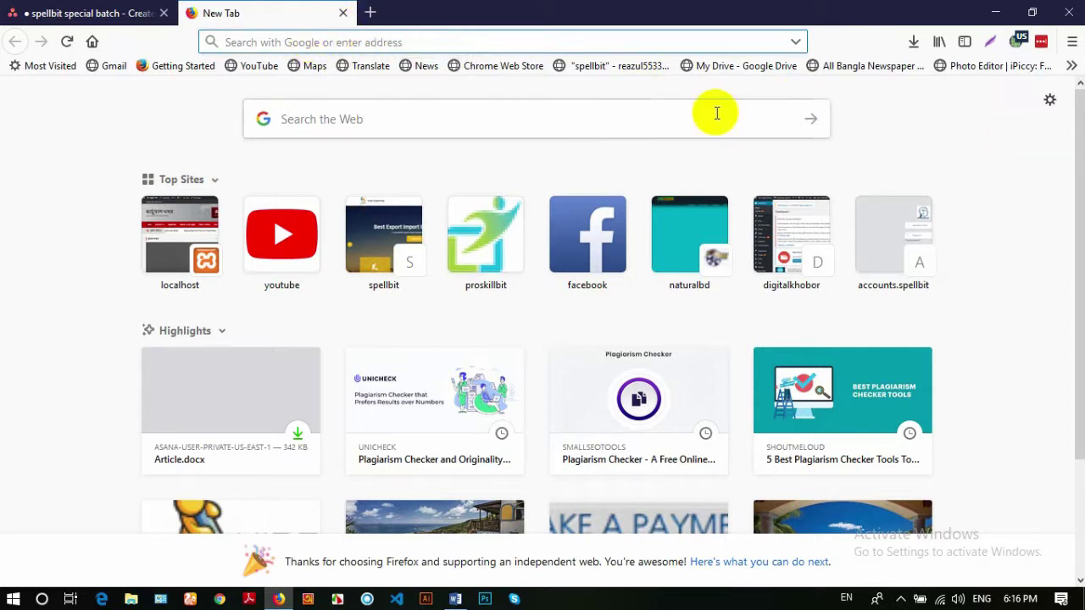
pyautogui.click(342, 13)
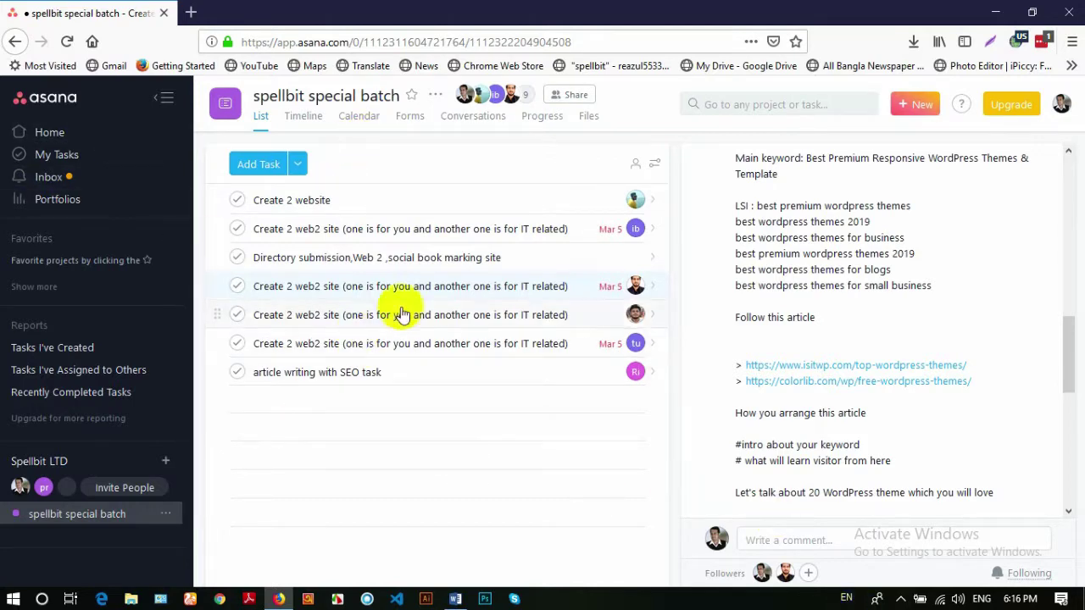
# Open google.com in a new tab
pyautogui.click(191, 12)
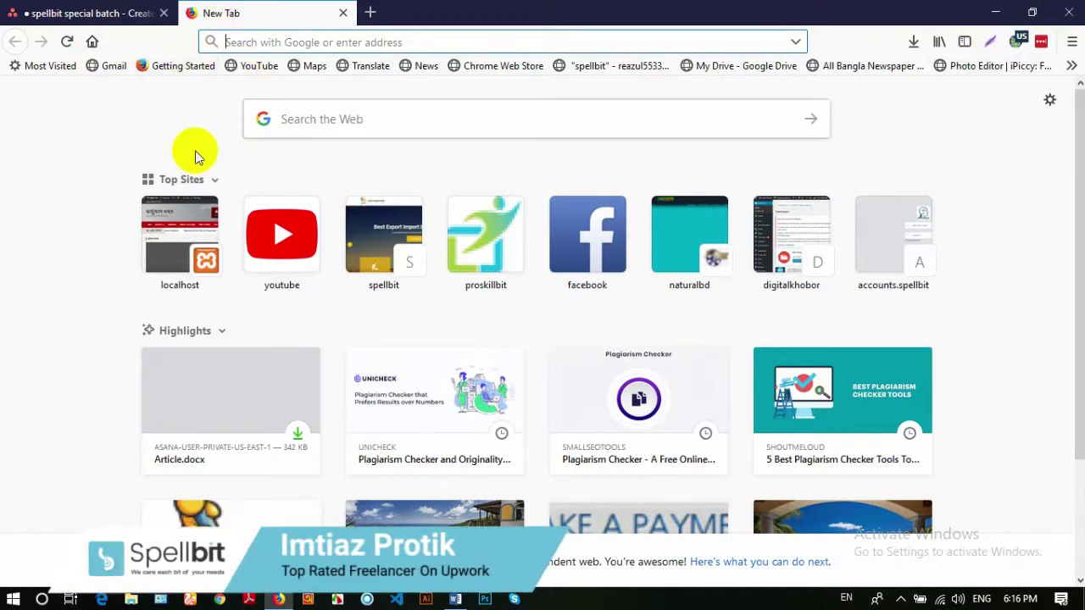
pyautogui.write('google.com/')
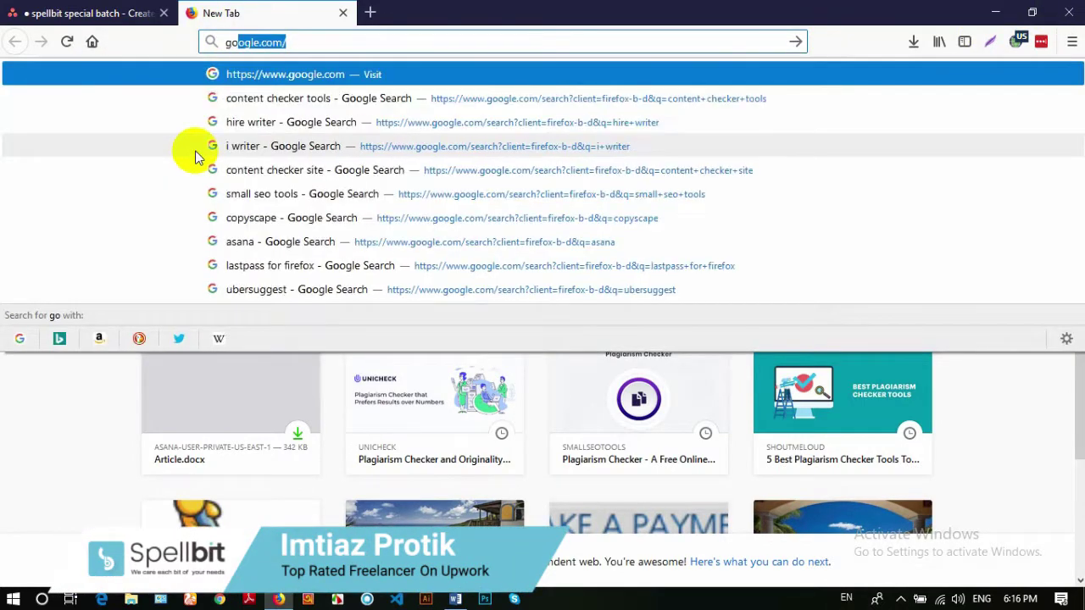
pyautogui.press('Return')
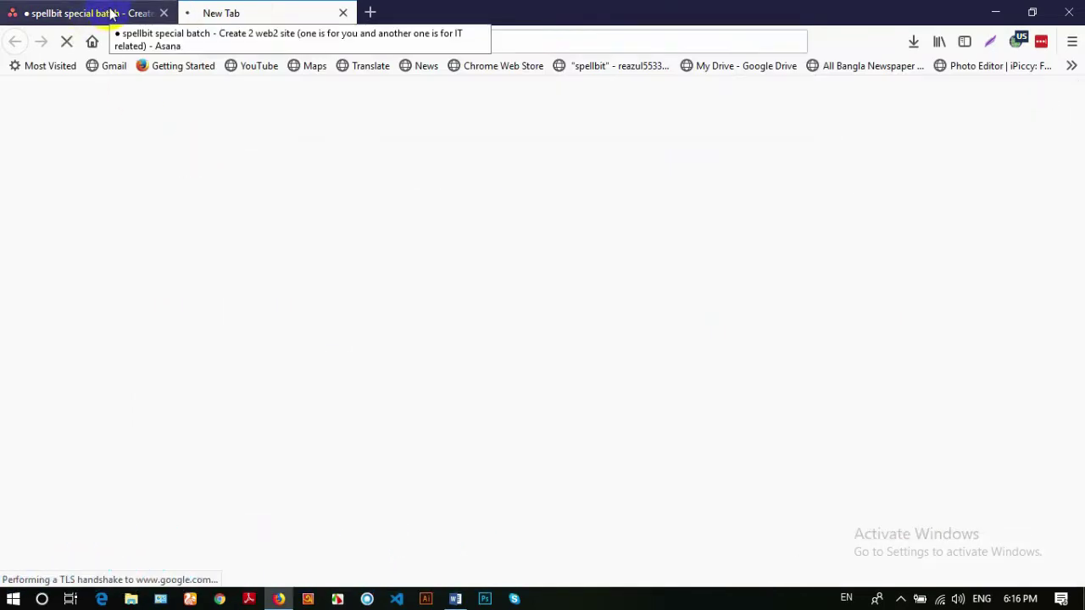
# Search Google for "best 10 coffee maker" in a new tab and open the Best Drip Coffee Makers - Consumer Reports result in a background tab
pyautogui.click(370, 12)
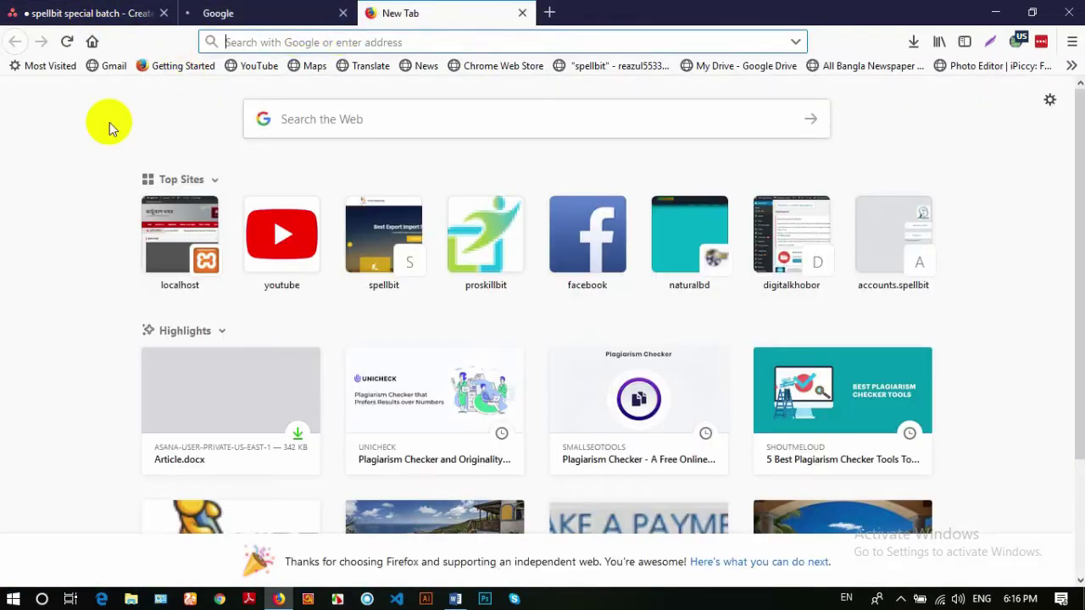
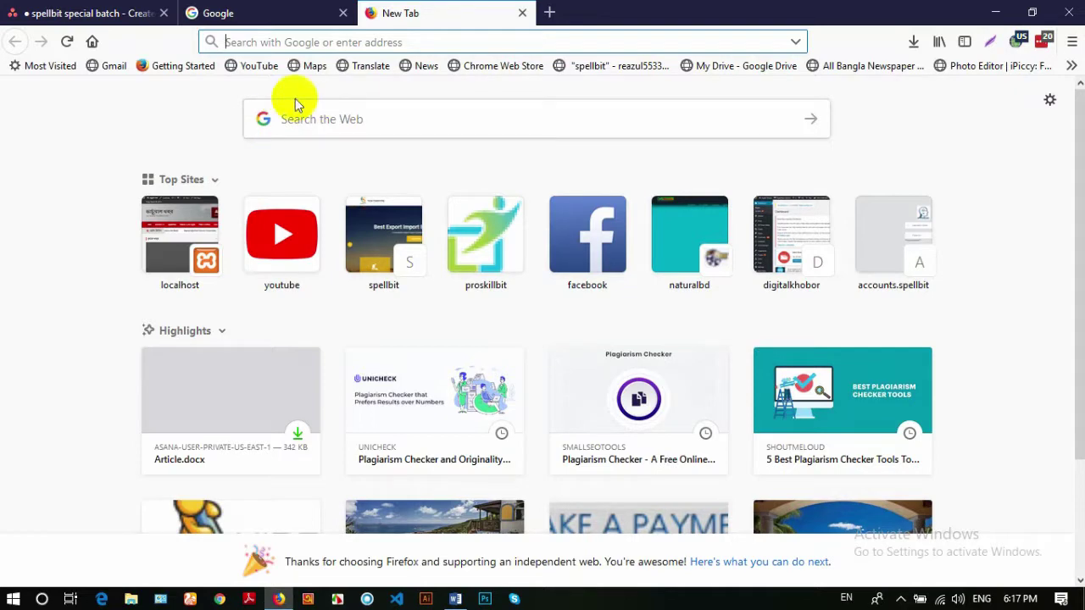
pyautogui.write('bes')
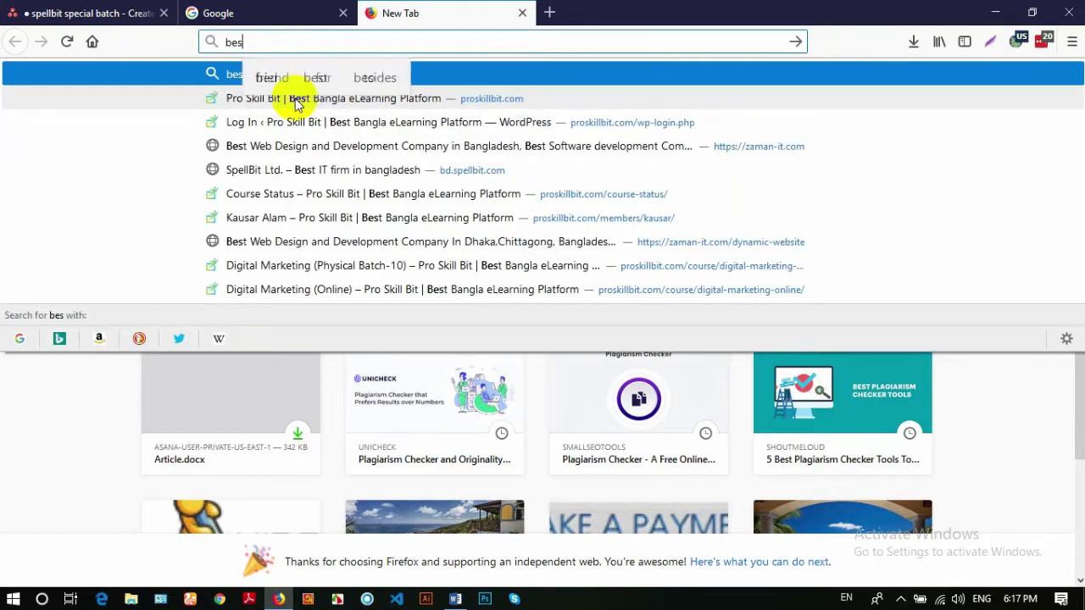
pyautogui.write('t 10')
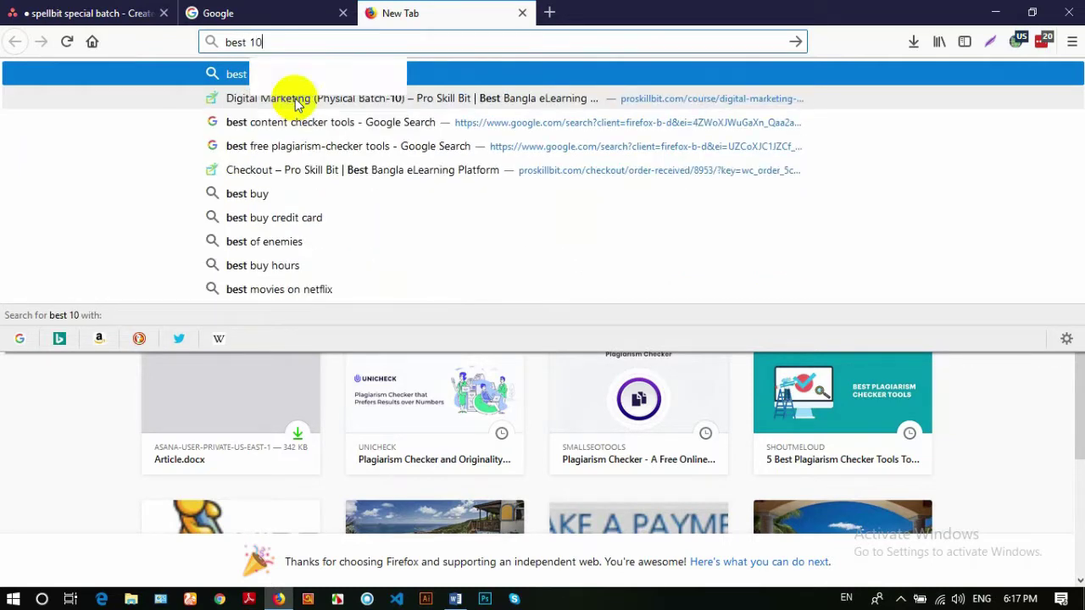
pyautogui.write(' coffee maker')
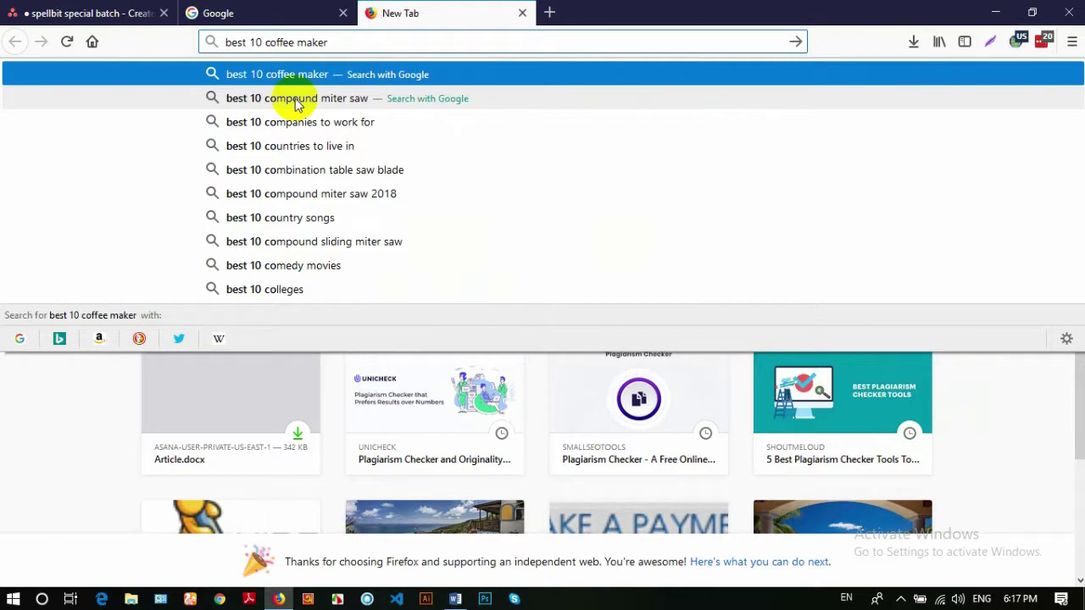
pyautogui.press('Return')
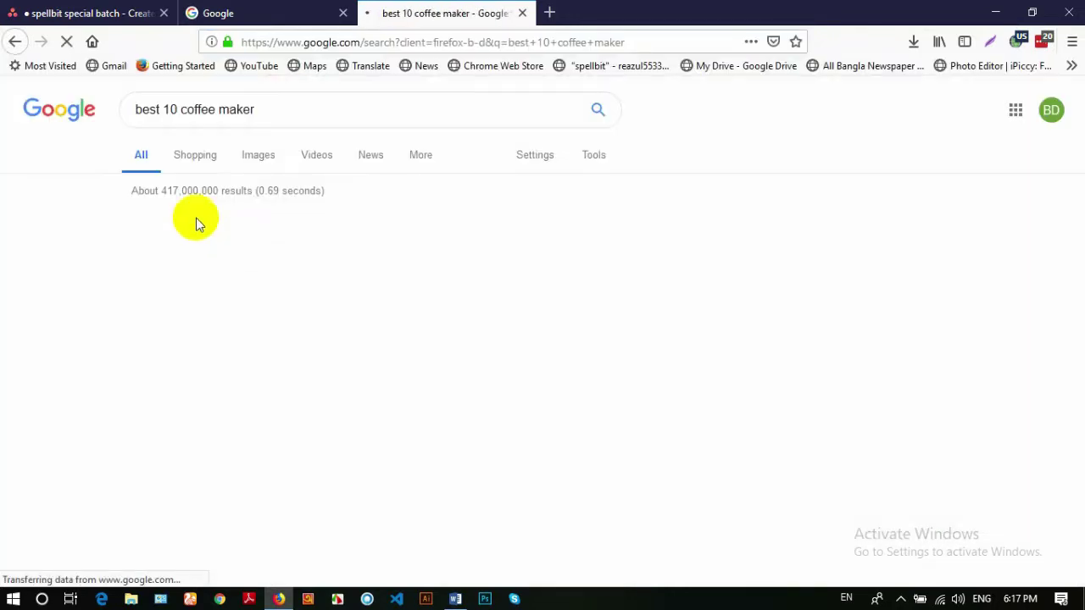
pyautogui.scroll(-3, 157, 330)
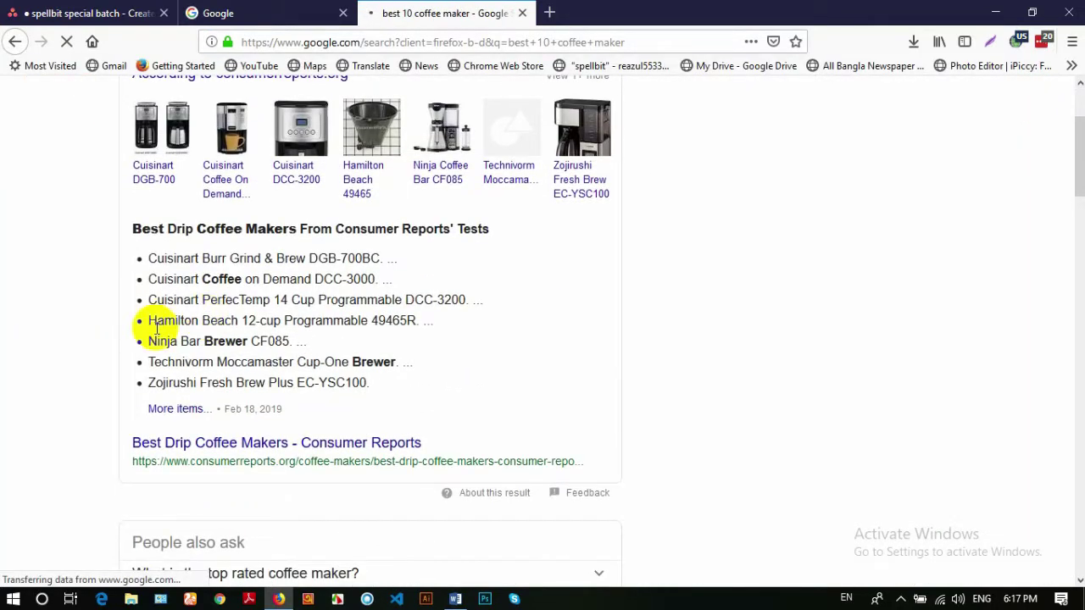
pyautogui.middleClick(269, 447)
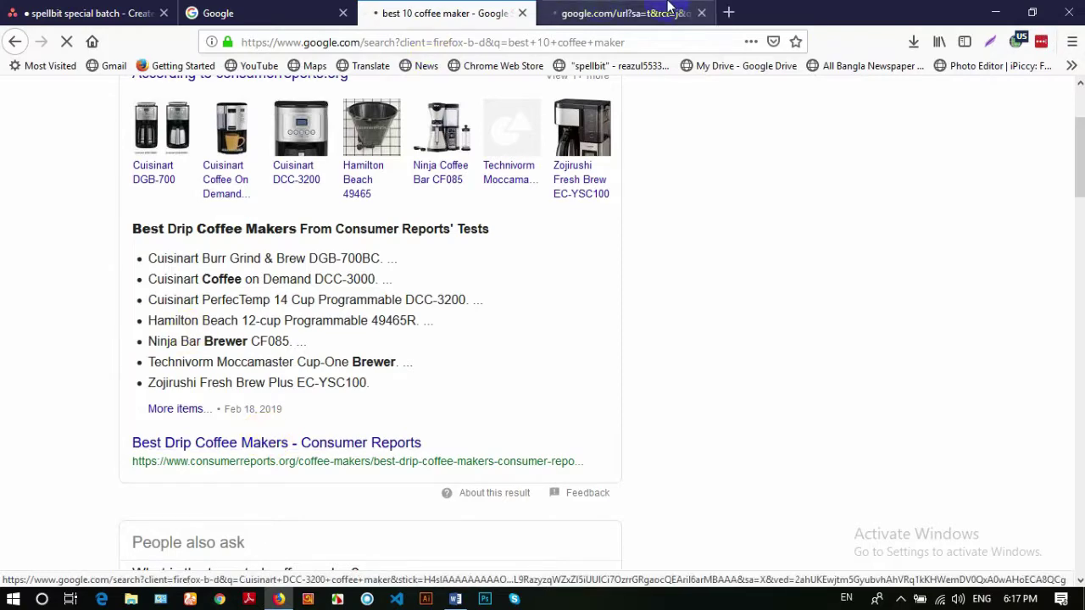
# Start a pinterest.com address in another new tab, and copy the query "best 10 coffee maker" from the Google results page
pyautogui.click(726, 13)
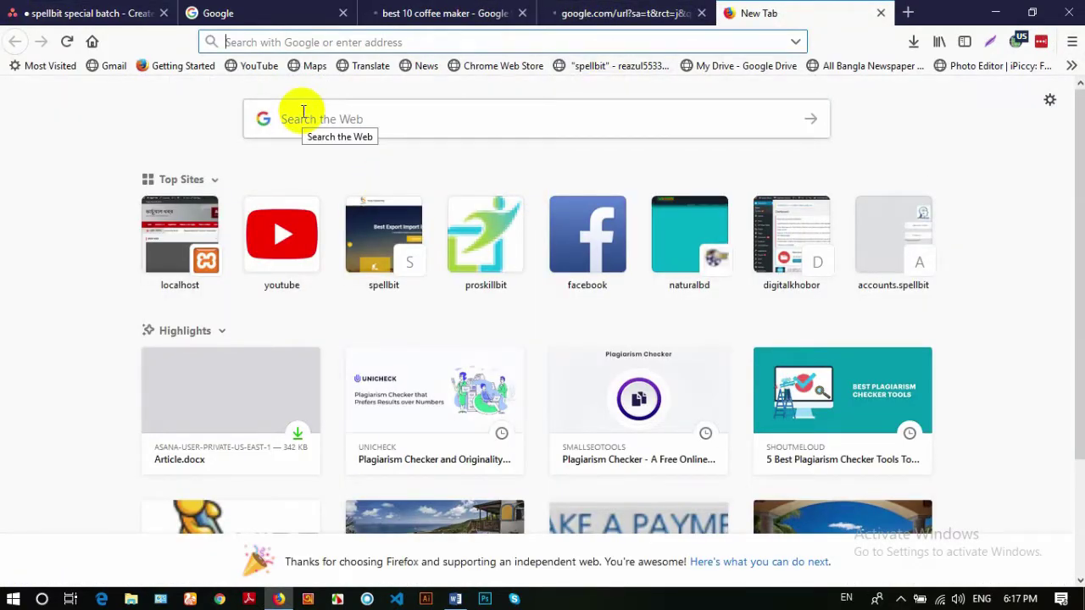
pyautogui.write('pinterest.com/')
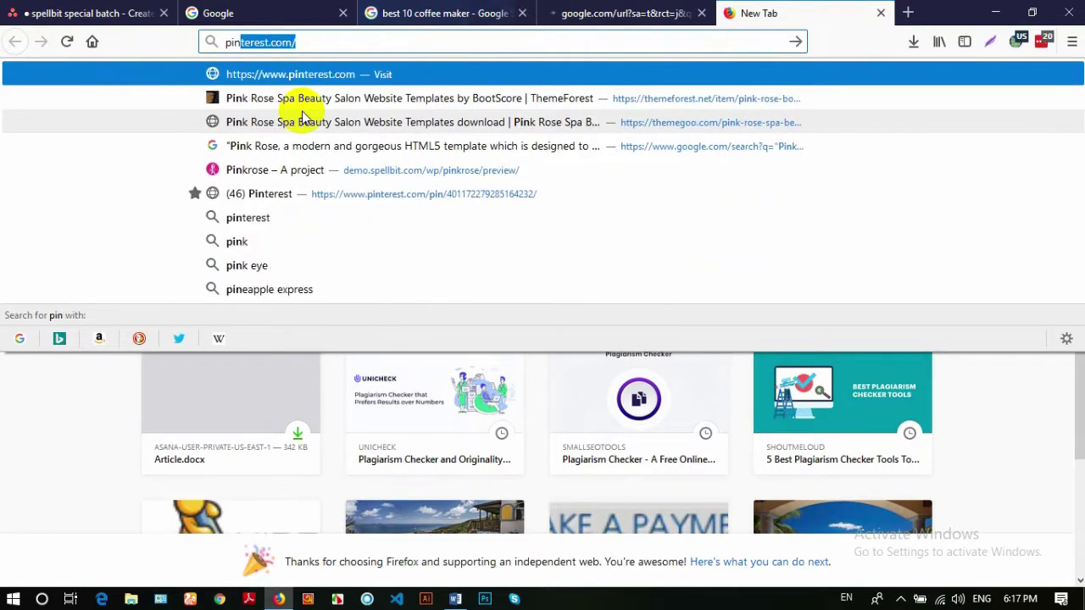
pyautogui.press('Right')
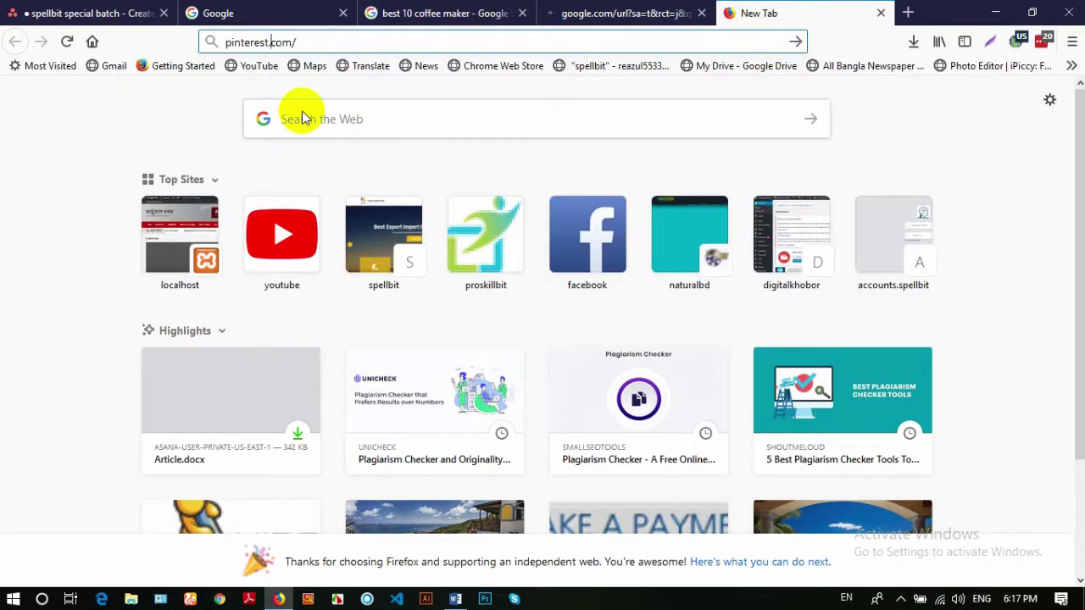
pyautogui.click(615, 12)
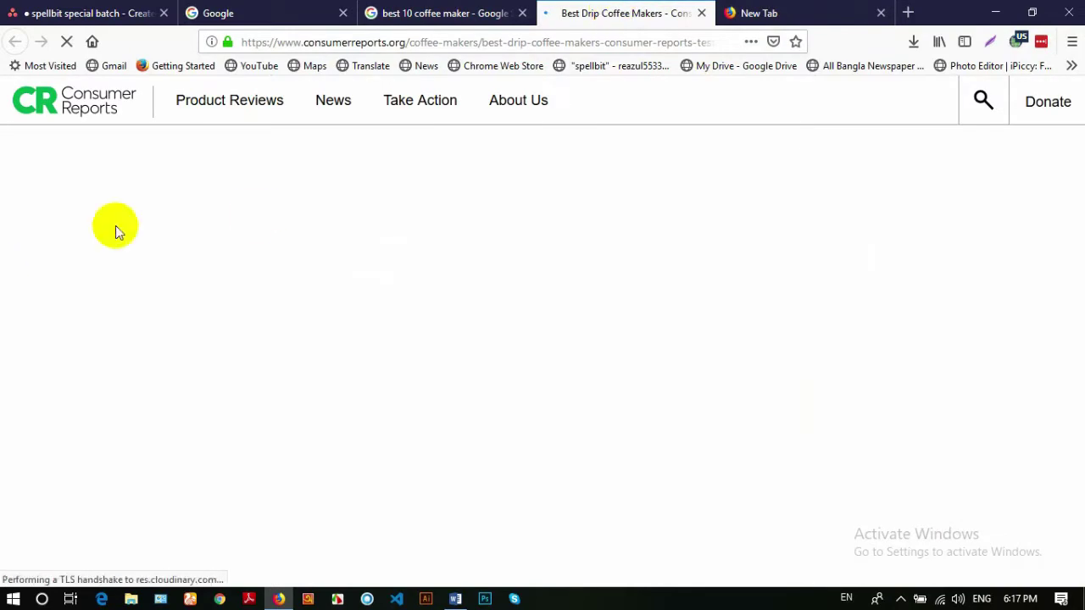
pyautogui.click(435, 12)
pyautogui.scroll(3, 225, 206)
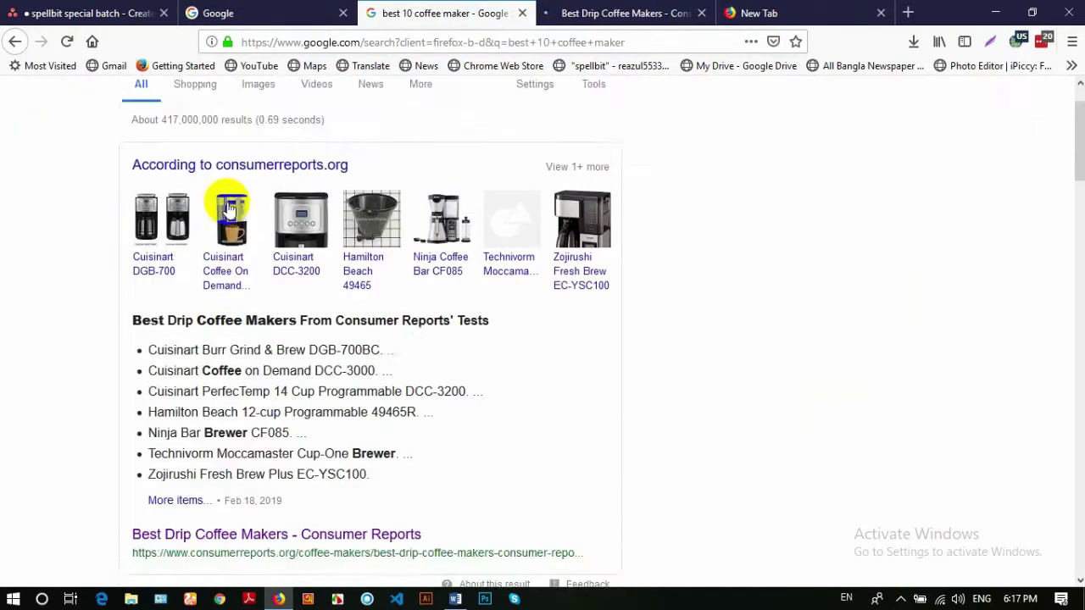
pyautogui.click(307, 108)
pyautogui.hotkey('ctrl', 'c')
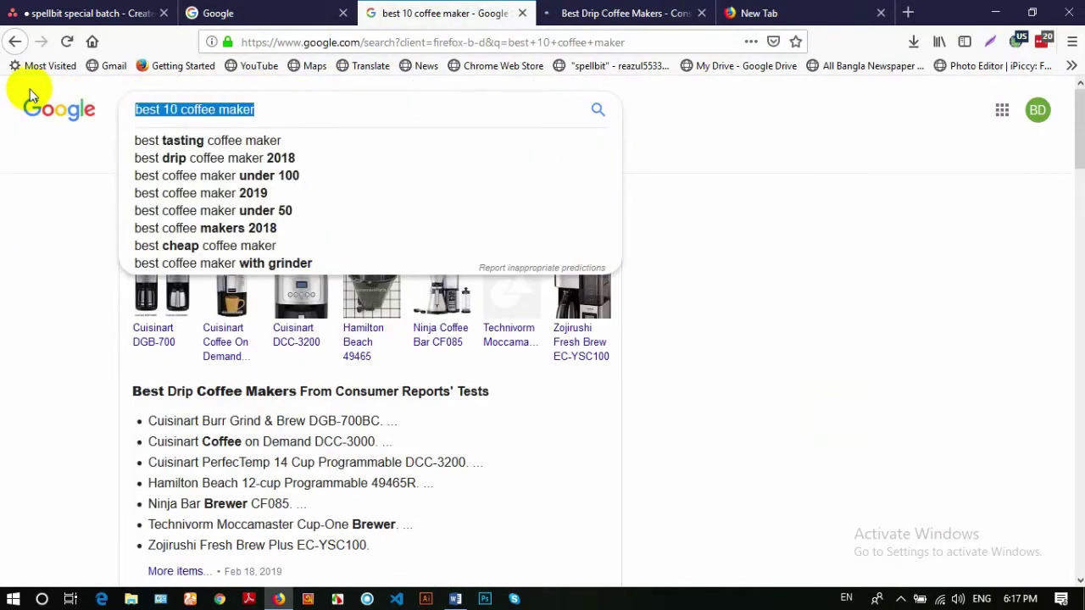
# Compose the site-restricted query "best 10 coffee maker site:pinterest.com/" in the blank tab, using the copied search phrase
pyautogui.click(737, 12)
pyautogui.write('pin')
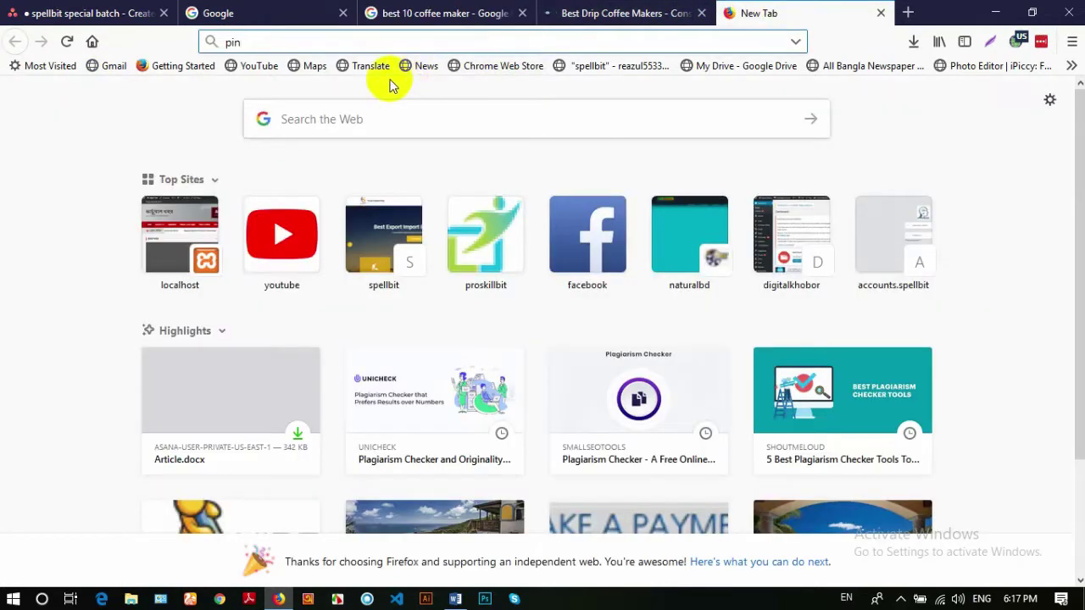
pyautogui.click(605, 12)
pyautogui.click(730, 13)
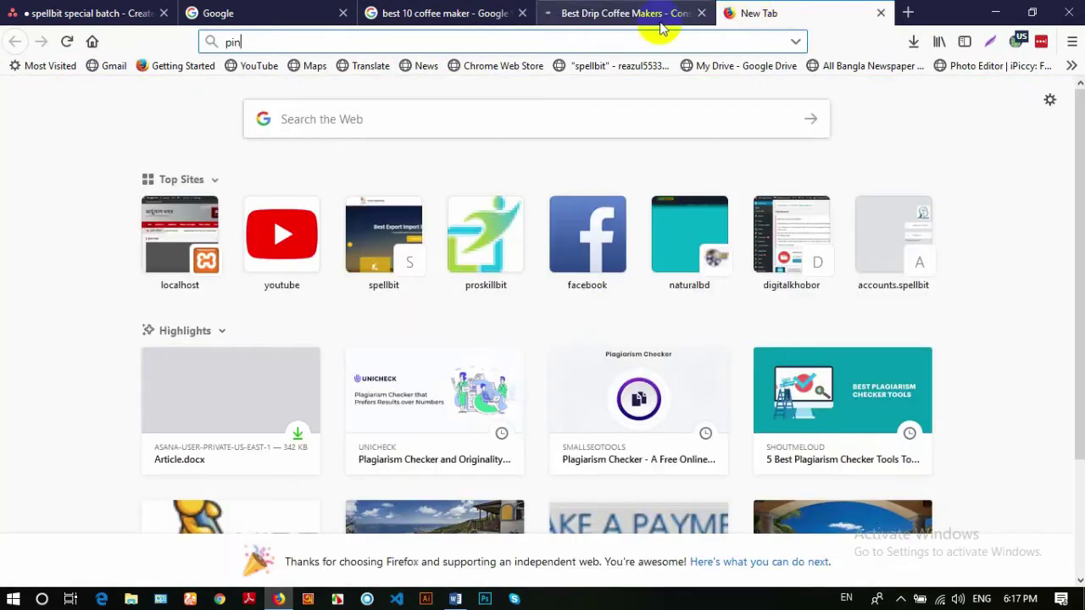
pyautogui.write('terest.com/')
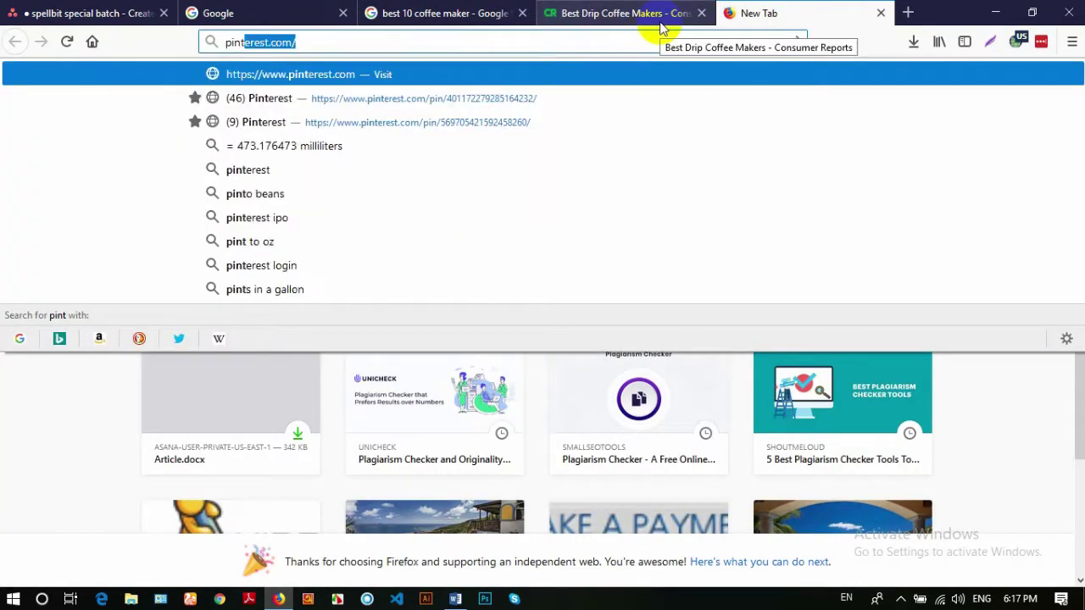
pyautogui.press('Right')
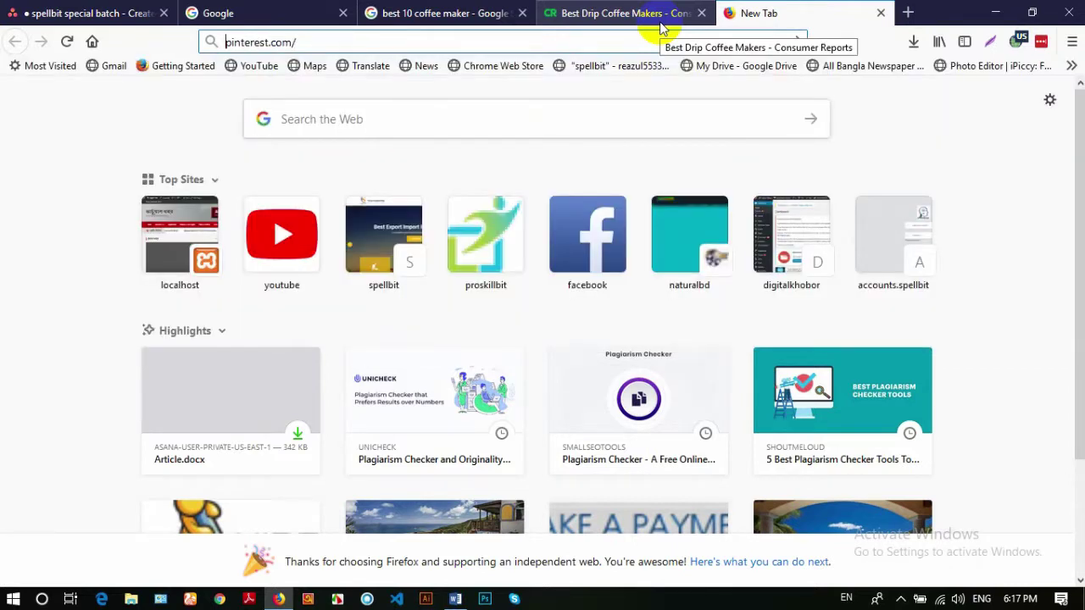
pyautogui.hotkey('ctrl', 'v')
pyautogui.write('s')
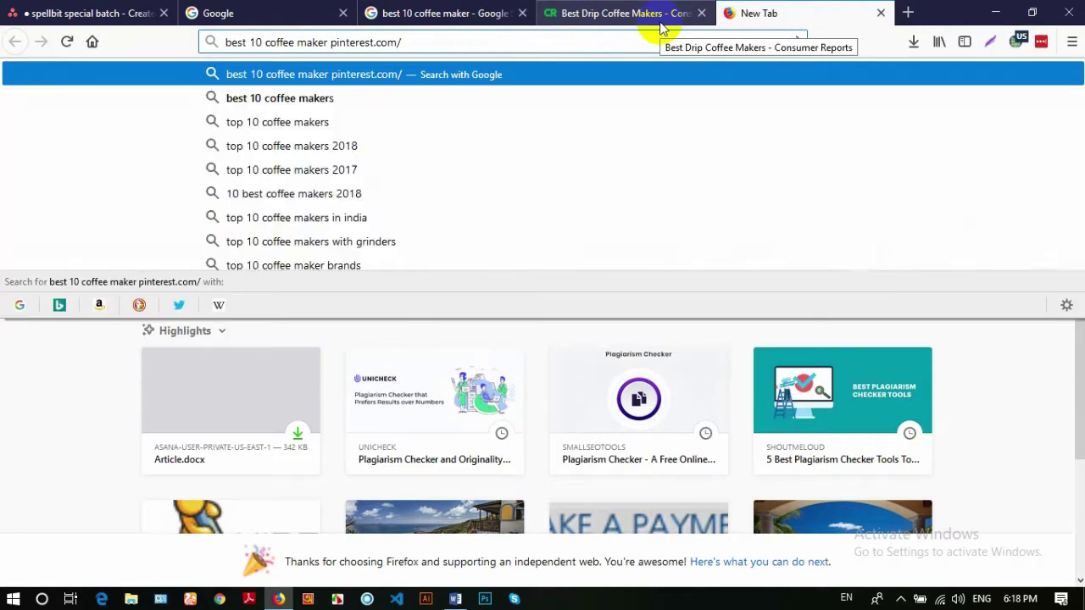
pyautogui.write('ite:')
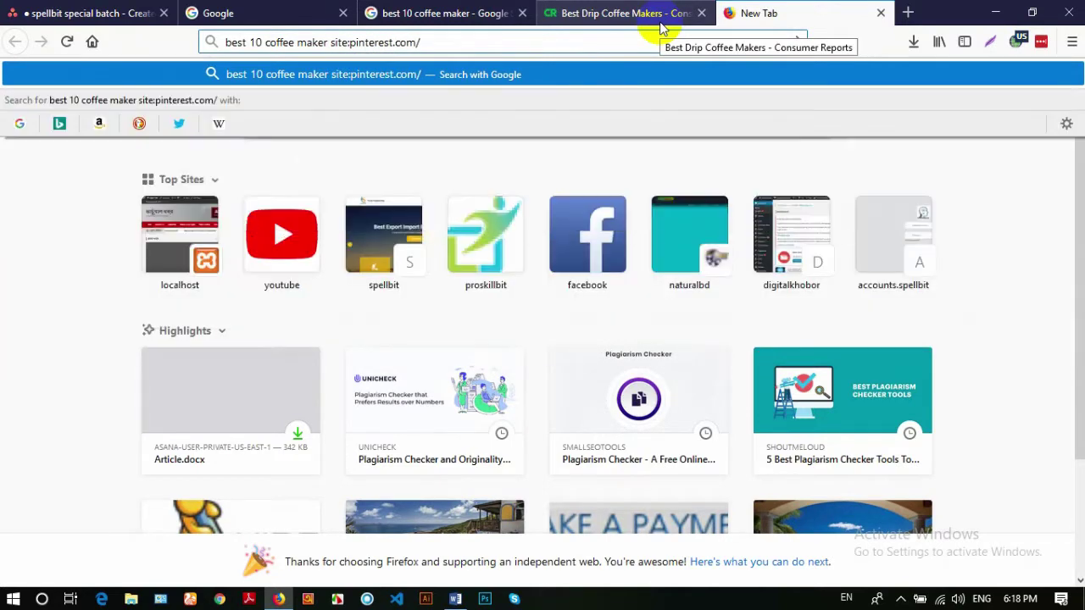
# Run the Pinterest-restricted search and open its first two page results in background tabs
pyautogui.click(727, 47)
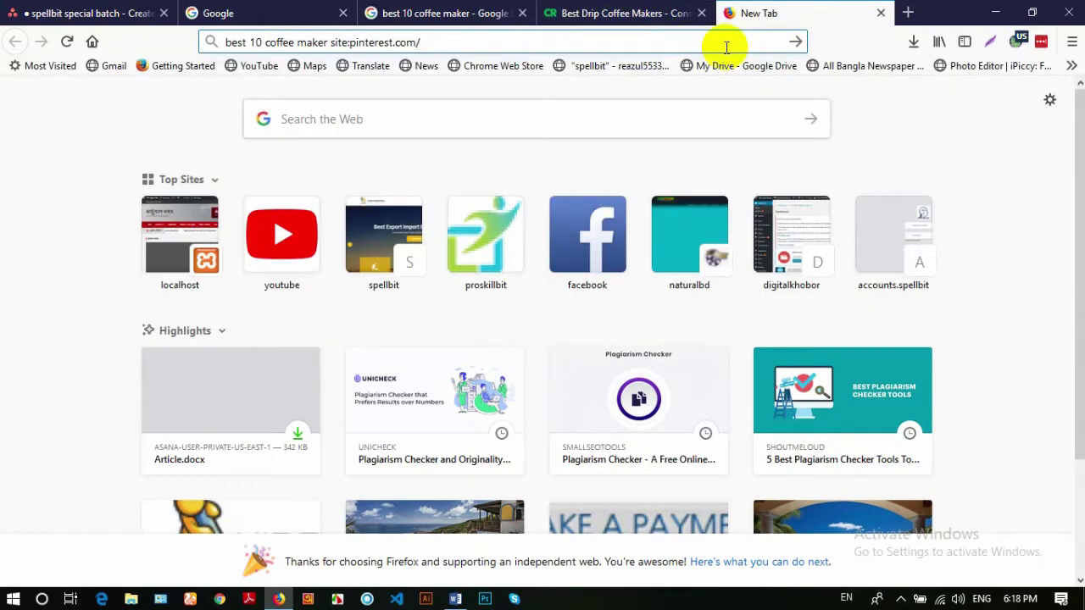
pyautogui.press('Return')
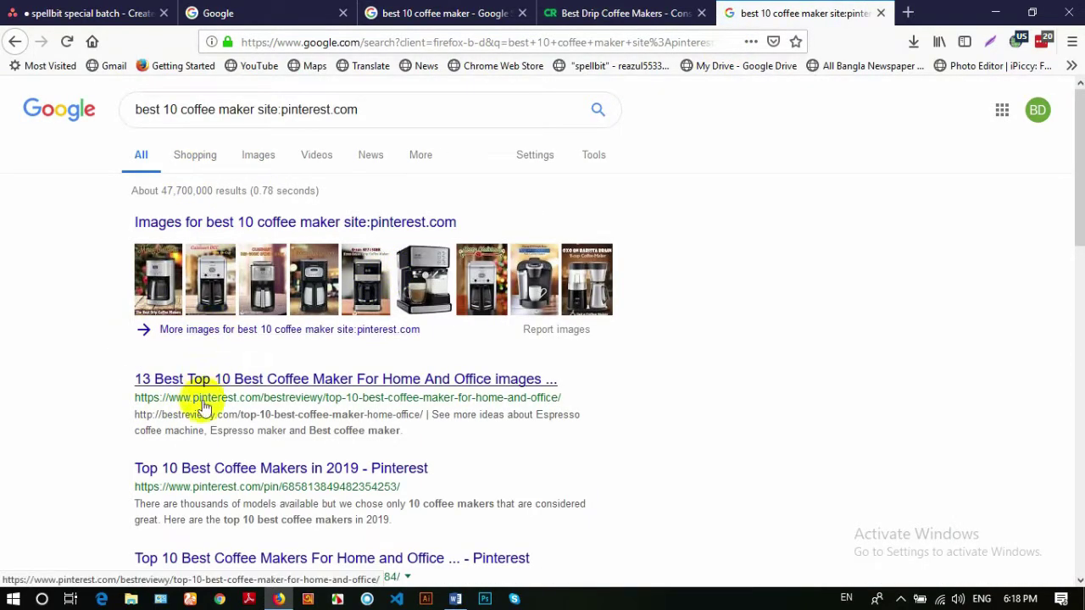
pyautogui.middleClick(240, 386)
pyautogui.middleClick(230, 466)
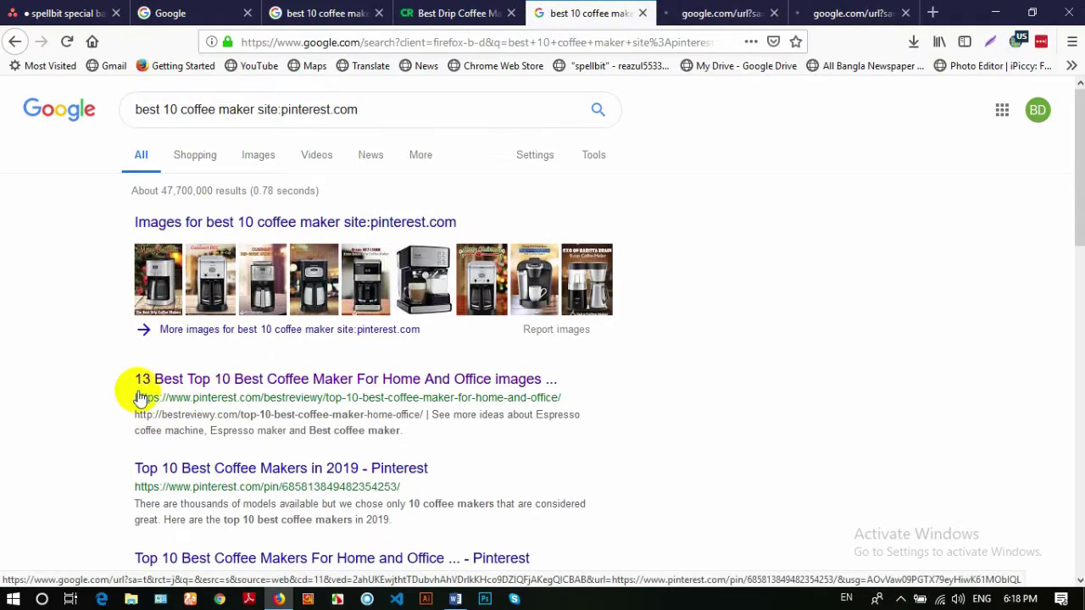
# Examine the Consumer Reports drip coffee makers article, its numbered product reviews and reader comments, dismissing the membership banner
pyautogui.click(445, 13)
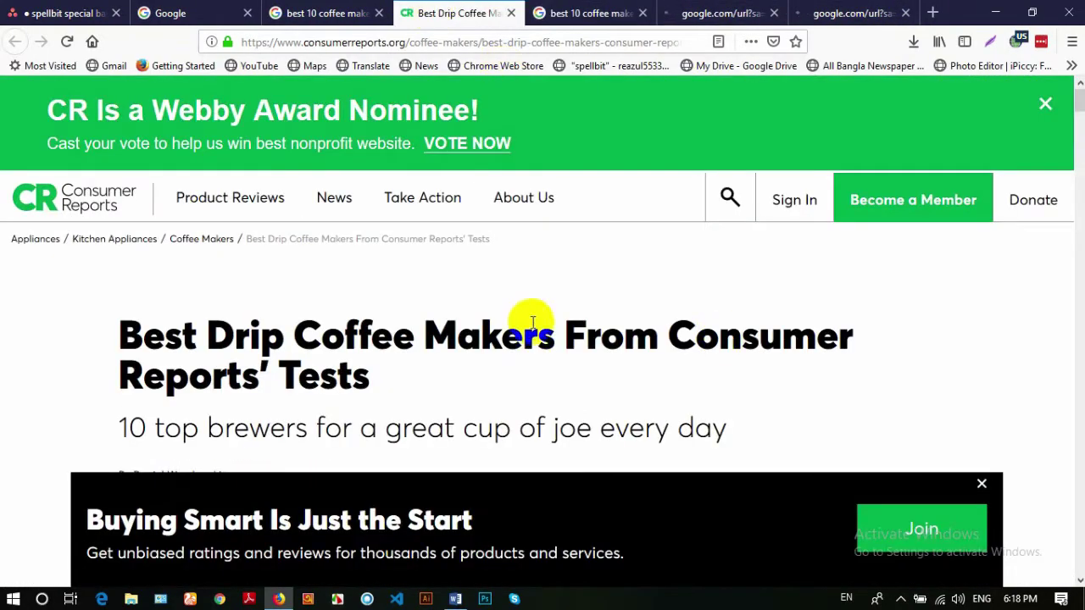
pyautogui.scroll(-10, 534, 316)
pyautogui.scroll(-6, 537, 313)
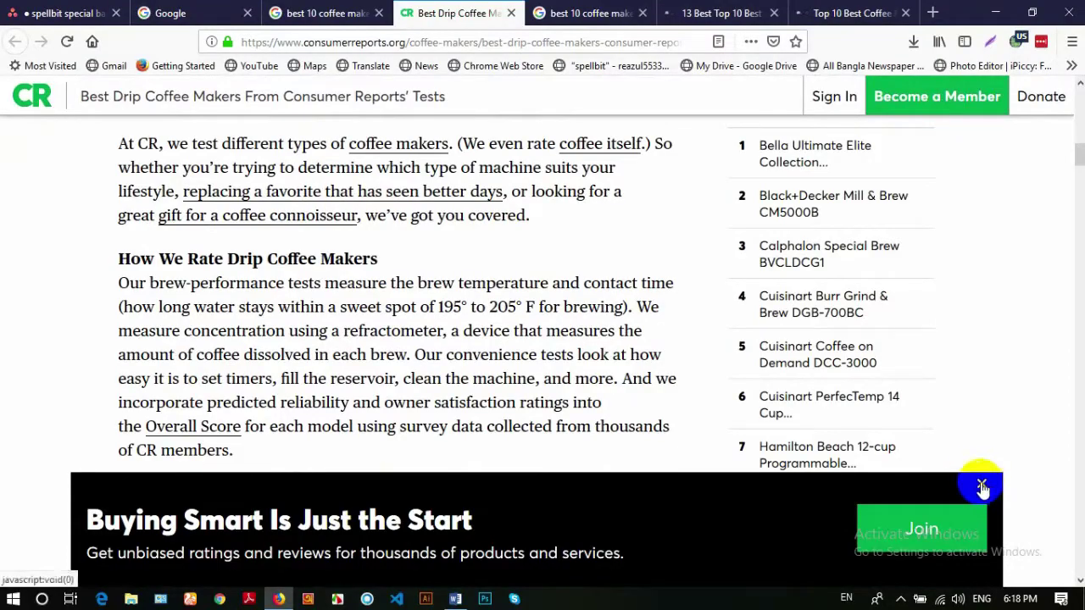
pyautogui.click(980, 484)
pyautogui.scroll(-20, 487, 321)
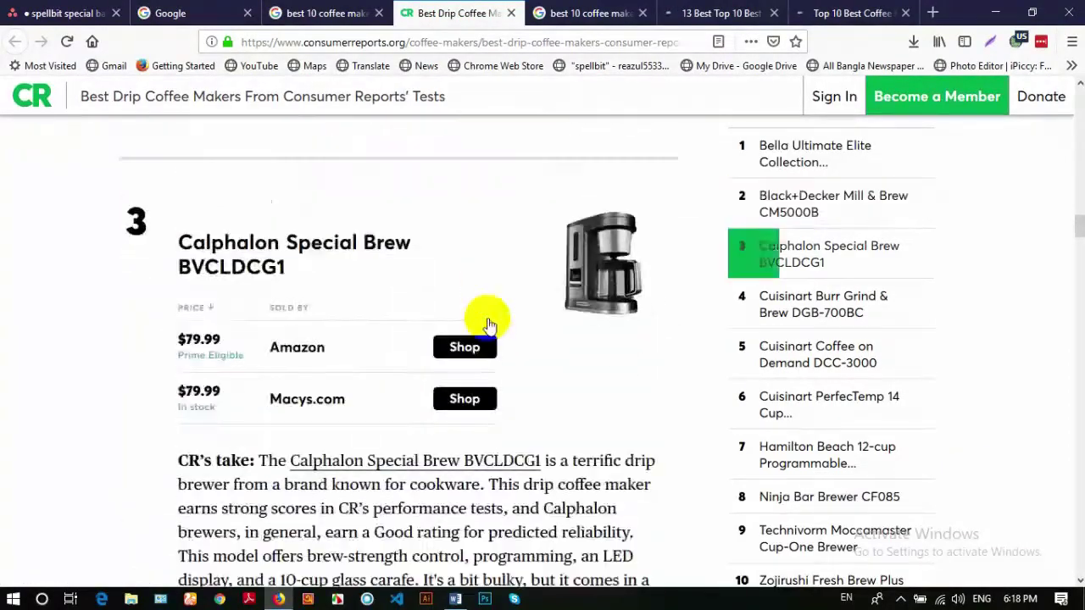
pyautogui.scroll(-10, 488, 322)
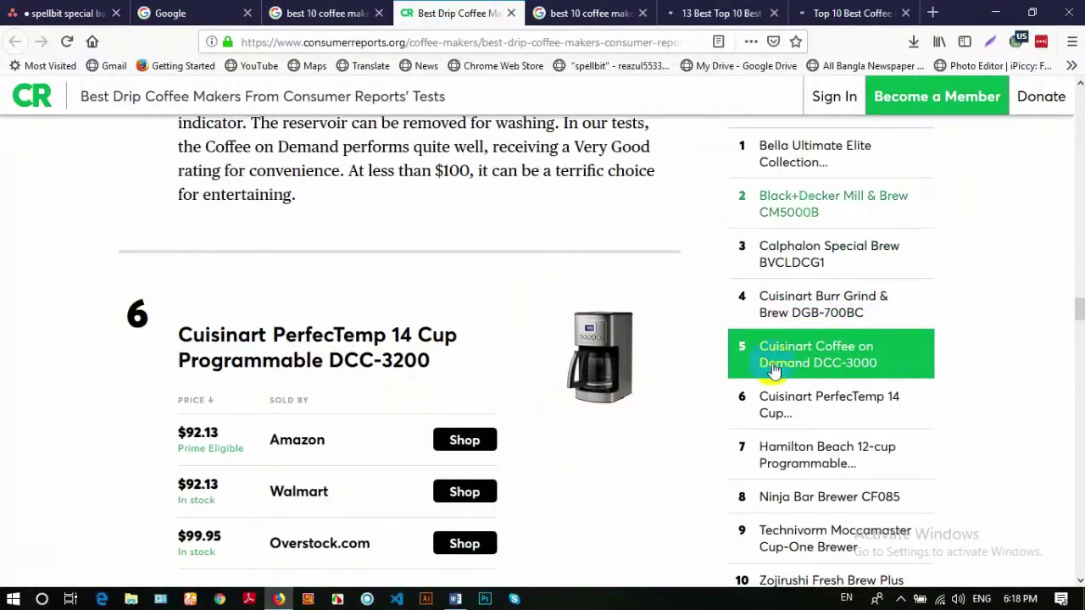
pyautogui.click(778, 390)
pyautogui.scroll(-20, 758, 356)
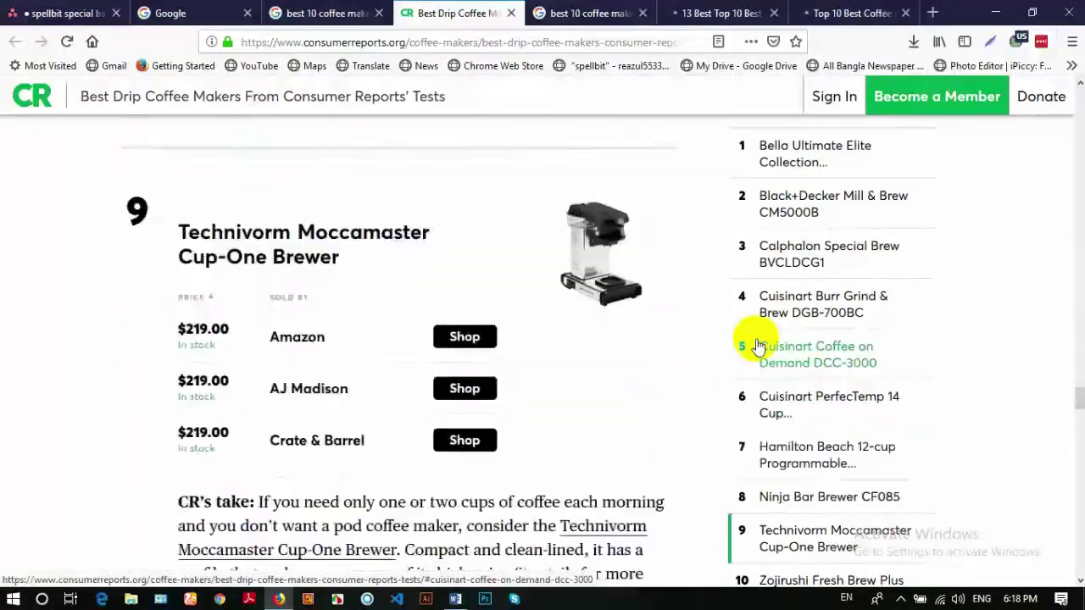
pyautogui.scroll(-20, 758, 356)
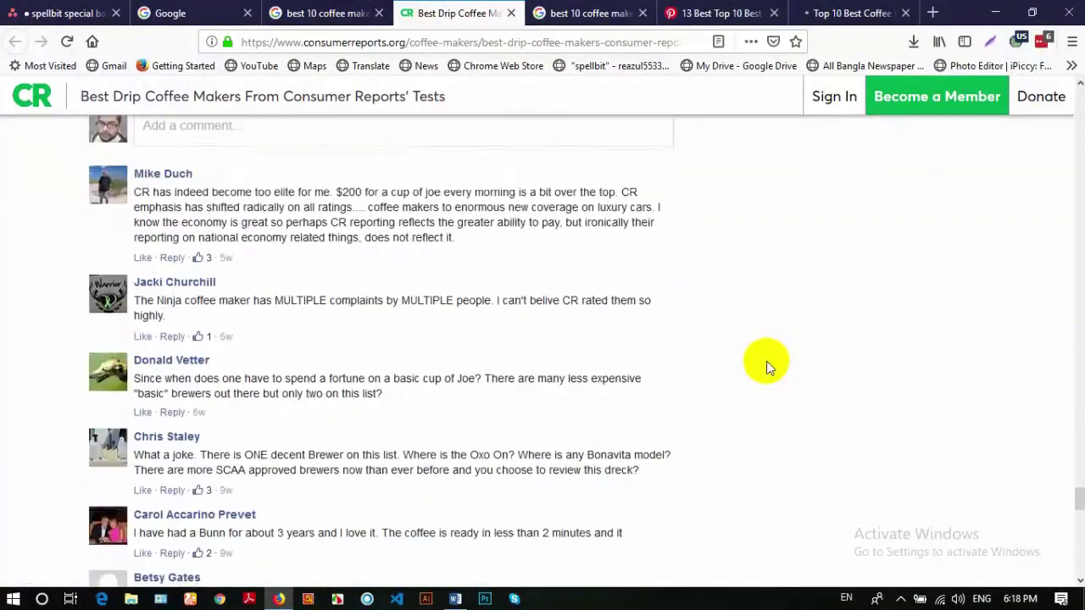
pyautogui.scroll(10, 766, 361)
pyautogui.scroll(20, 766, 362)
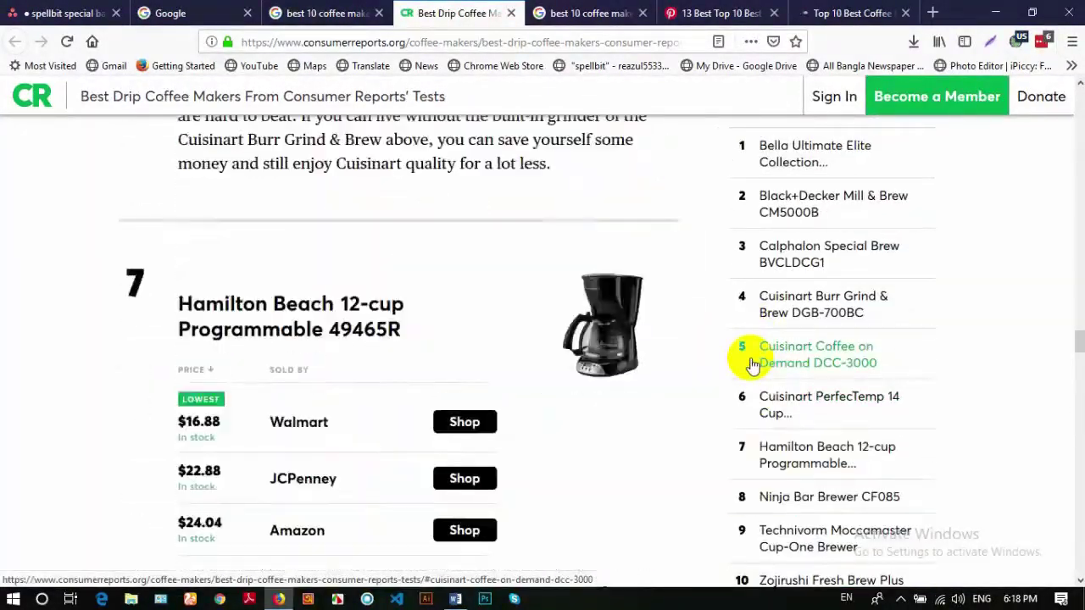
# Look through the Pinterest pin "Top 10 Best Coffee Makers in 2019" and its related ideas, and return to the BestReviewy coffee maker board
pyautogui.click(669, 13)
pyautogui.click(835, 12)
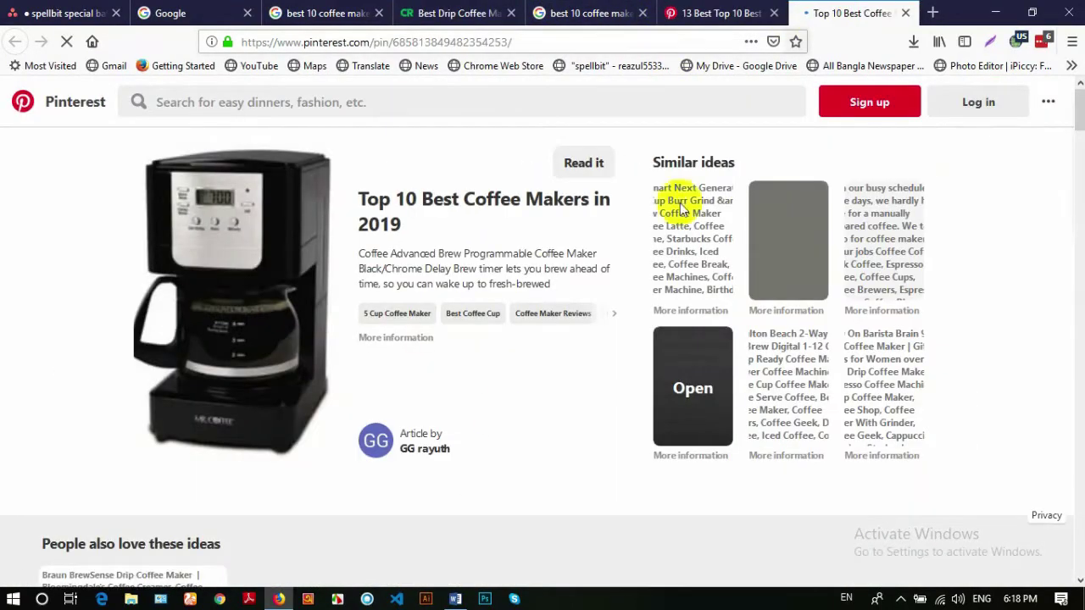
pyautogui.scroll(-10, 598, 295)
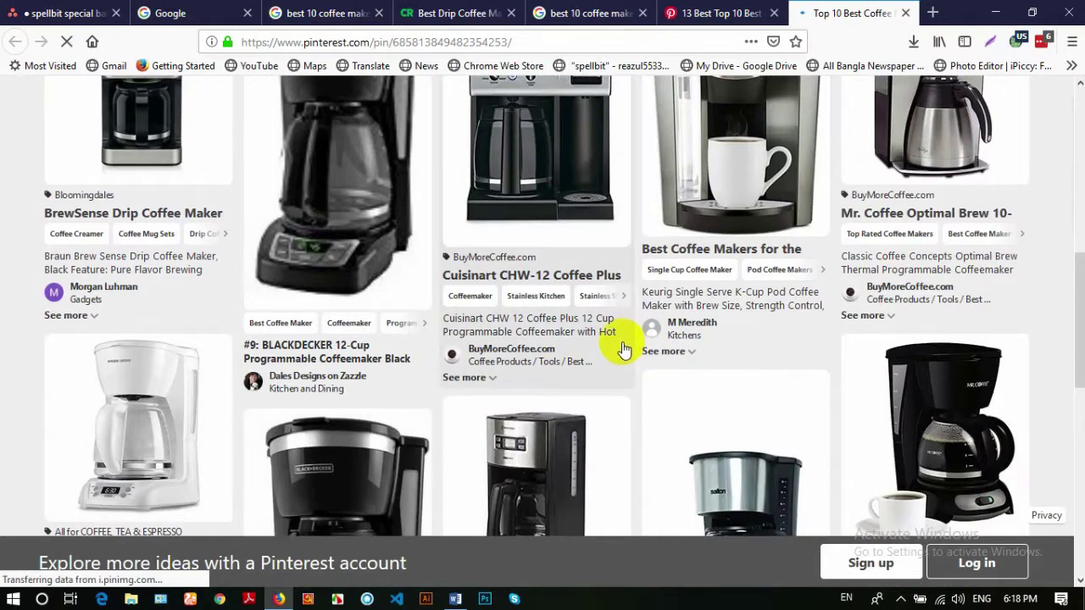
pyautogui.scroll(-3, 632, 337)
pyautogui.scroll(-5, 631, 337)
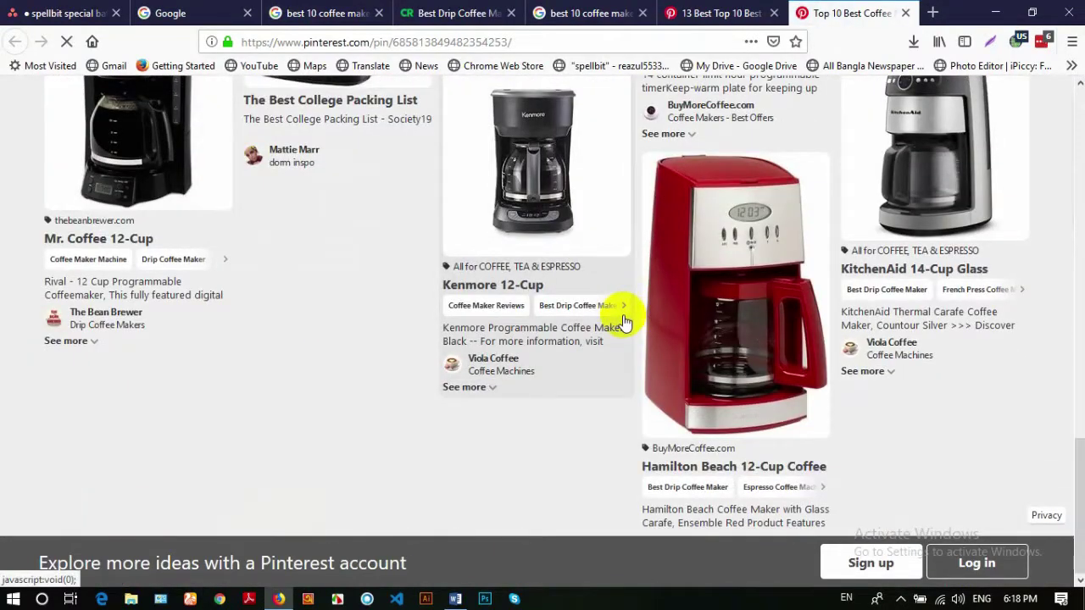
pyautogui.scroll(-3, 436, 331)
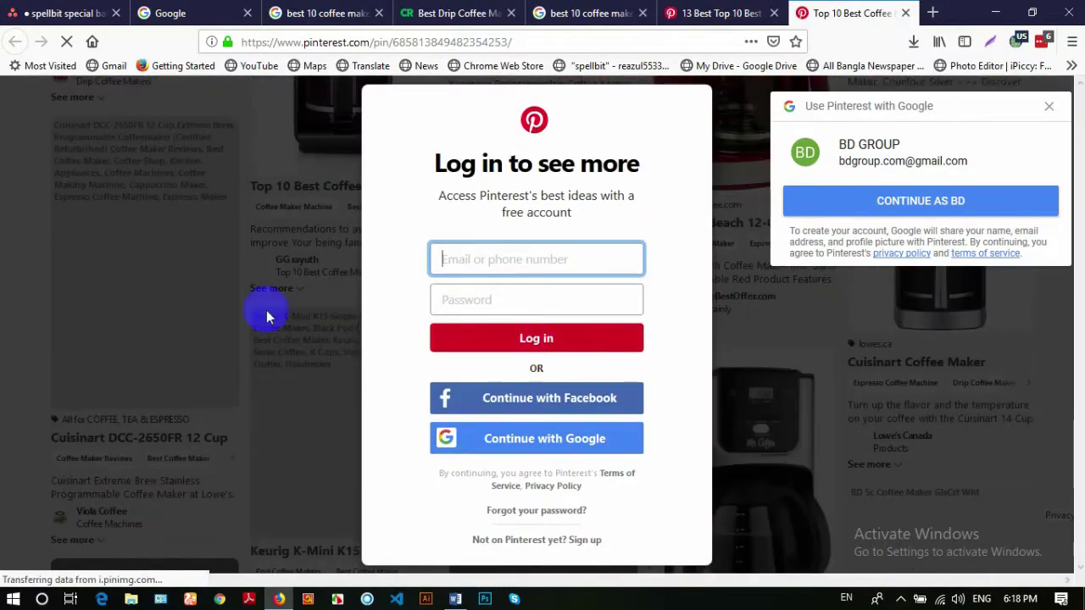
pyautogui.click(685, 10)
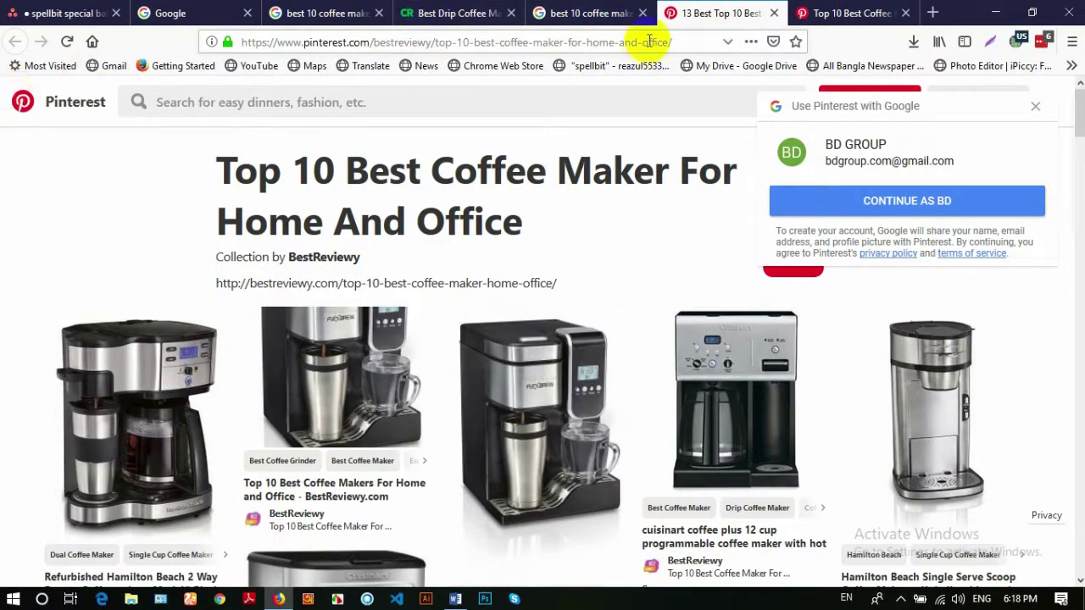
# Search Google for "best 10 coffee maker inforgape site:pinterest.com" by extending the earlier query, and look over the results page
pyautogui.click(587, 13)
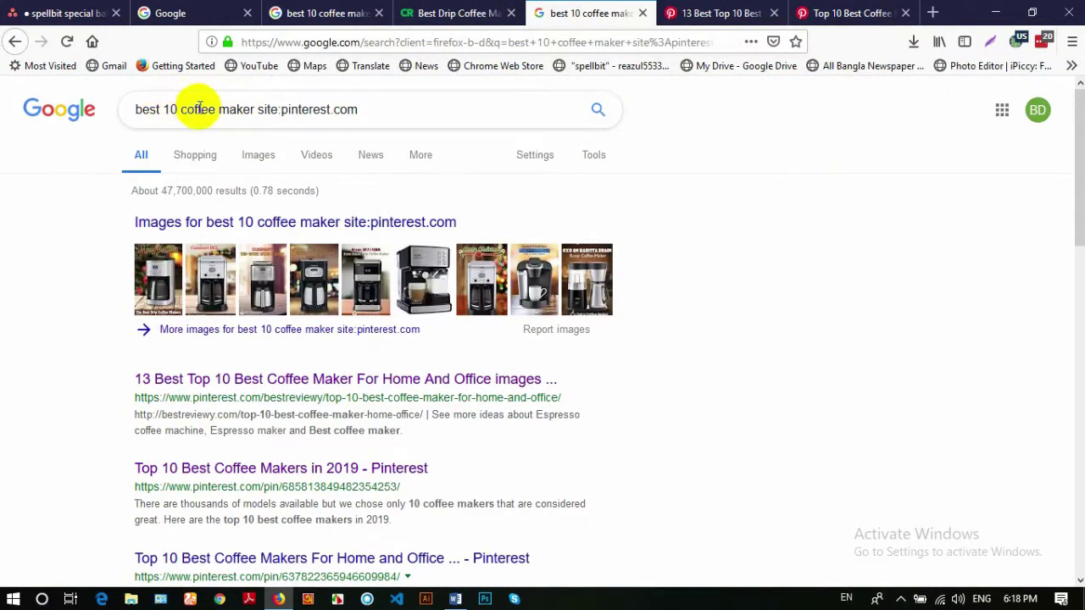
pyautogui.click(252, 112)
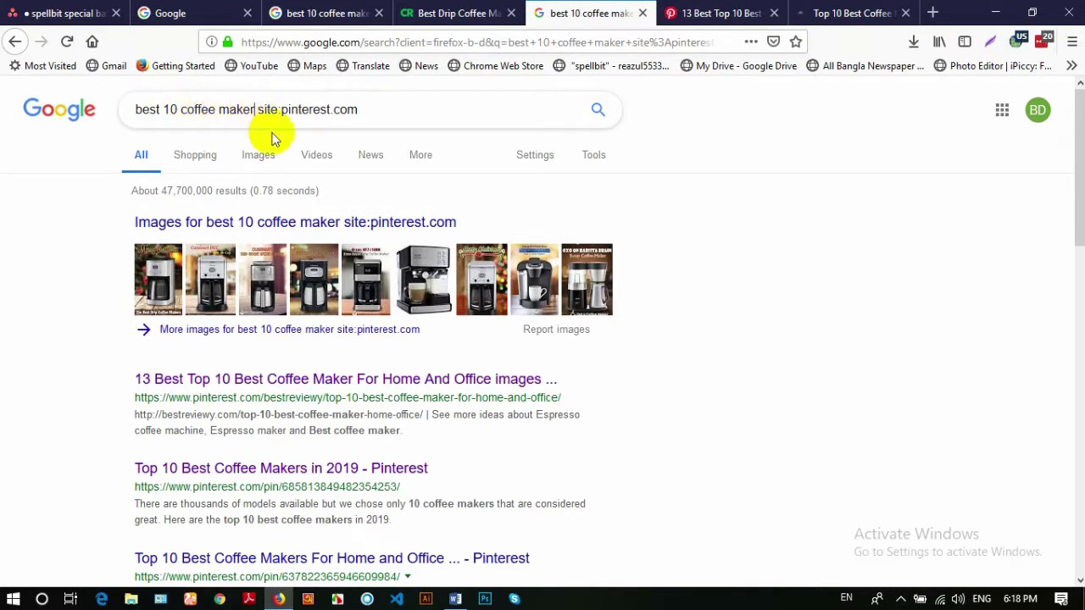
pyautogui.write('inf')
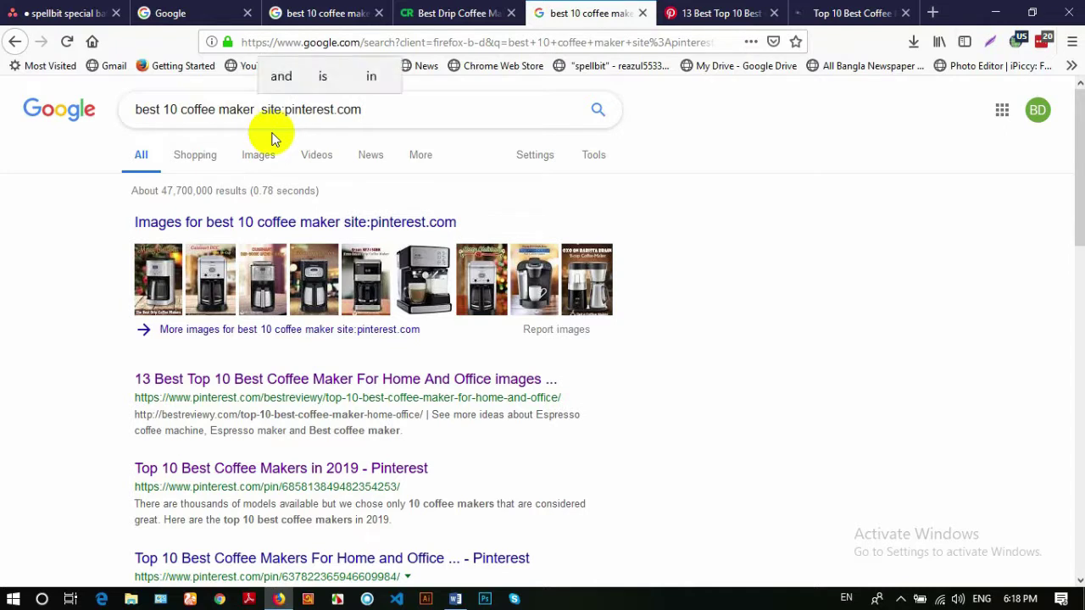
pyautogui.write('orgape')
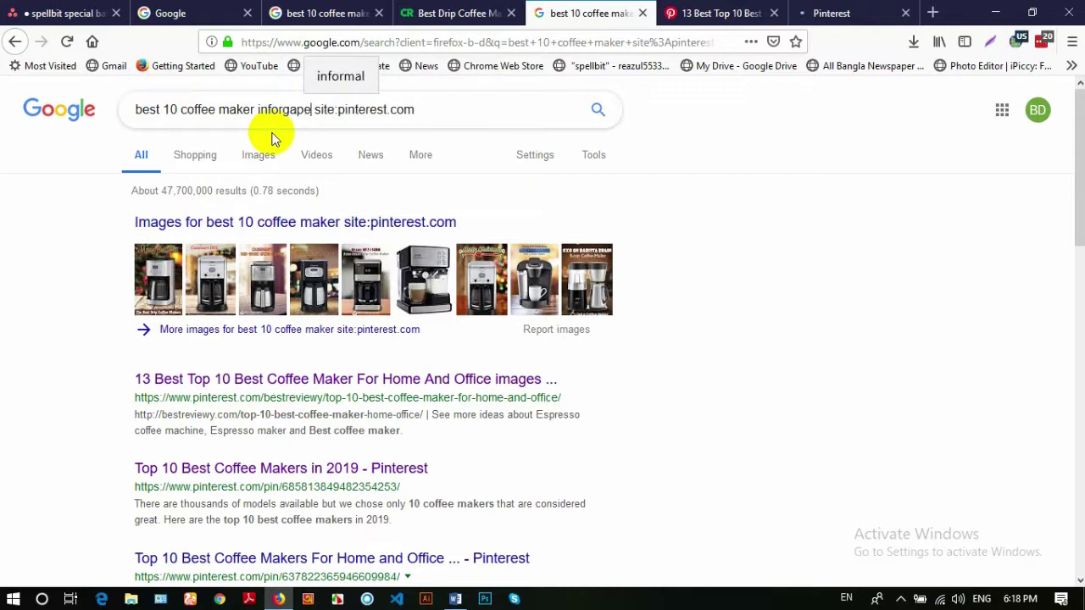
pyautogui.press('Return')
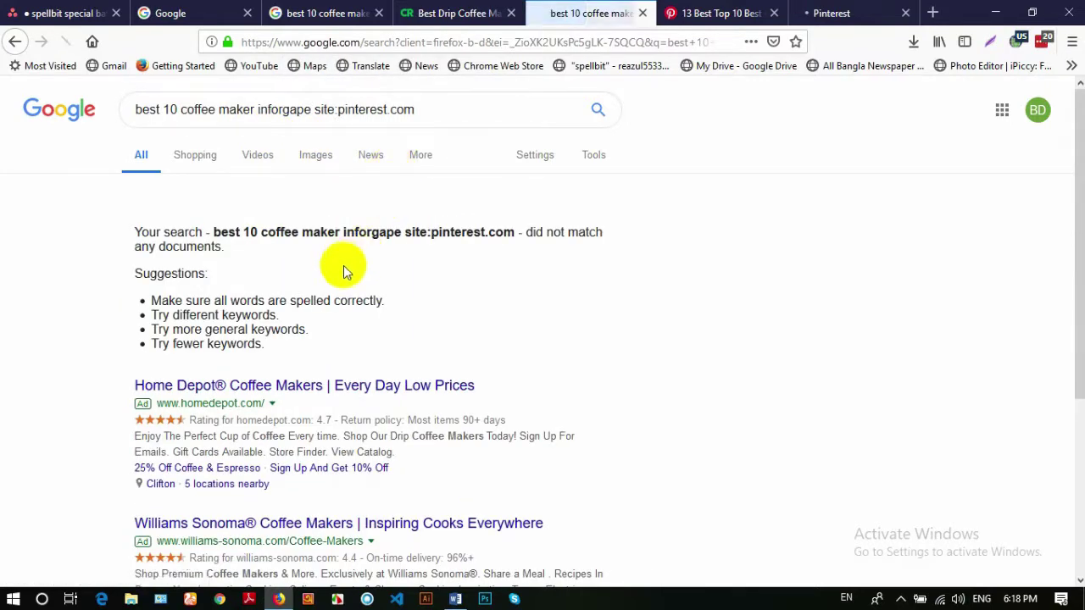
pyautogui.scroll(-5, 343, 266)
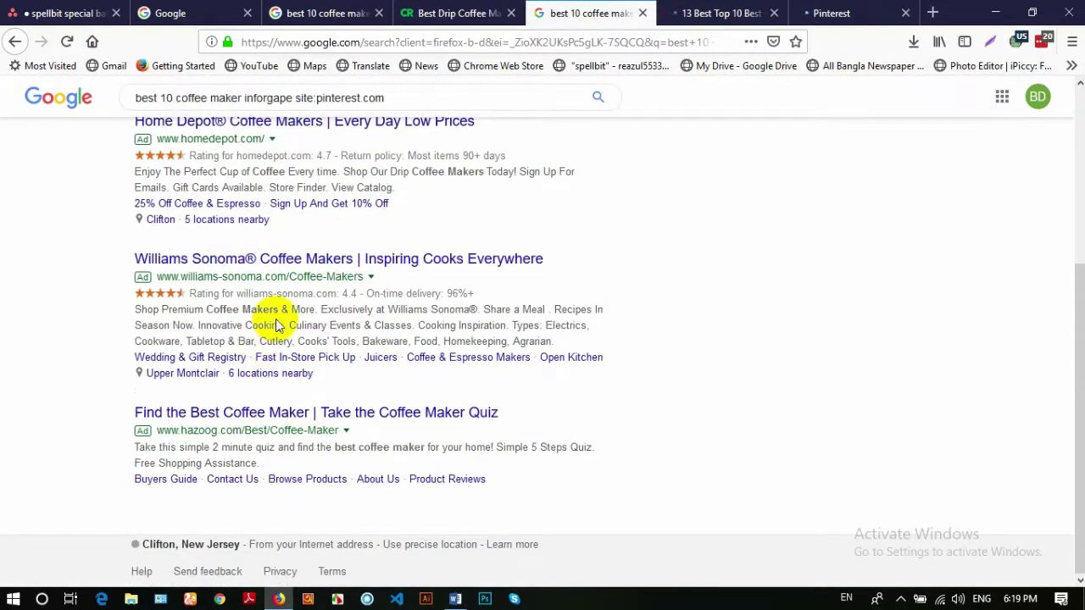
pyautogui.scroll(5, 276, 325)
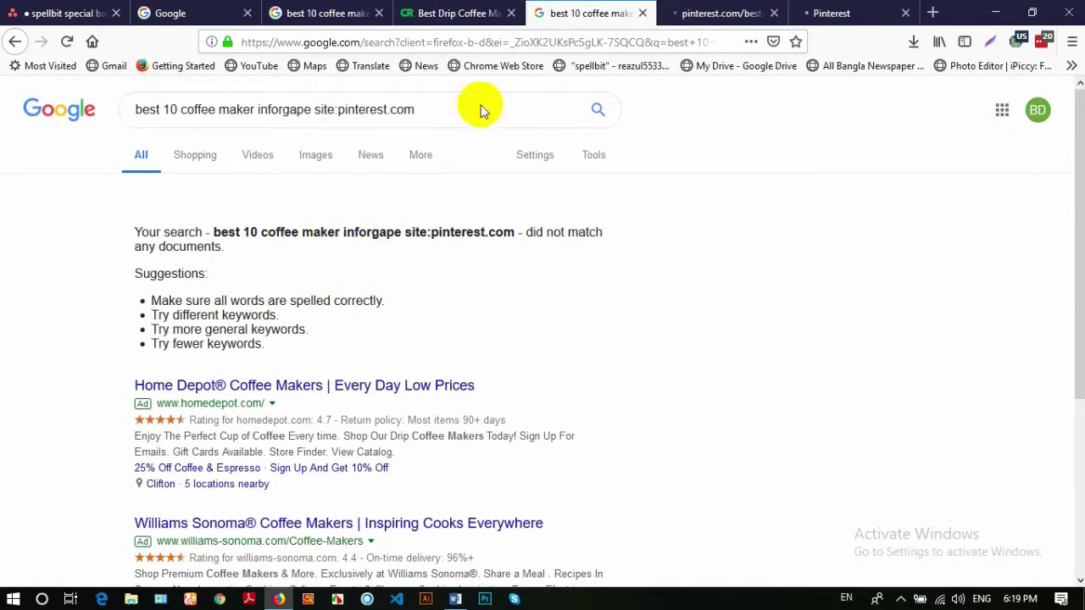
# Search Pinterest for "infographic coffee maker" from the open BestReviewy coffee maker board
pyautogui.click(719, 13)
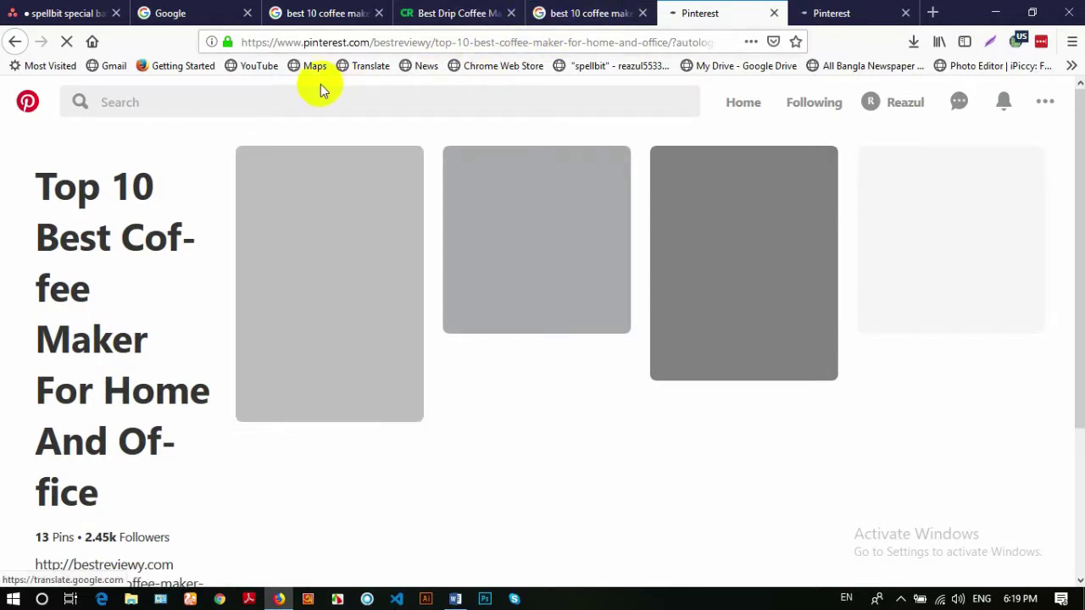
pyautogui.click(567, 14)
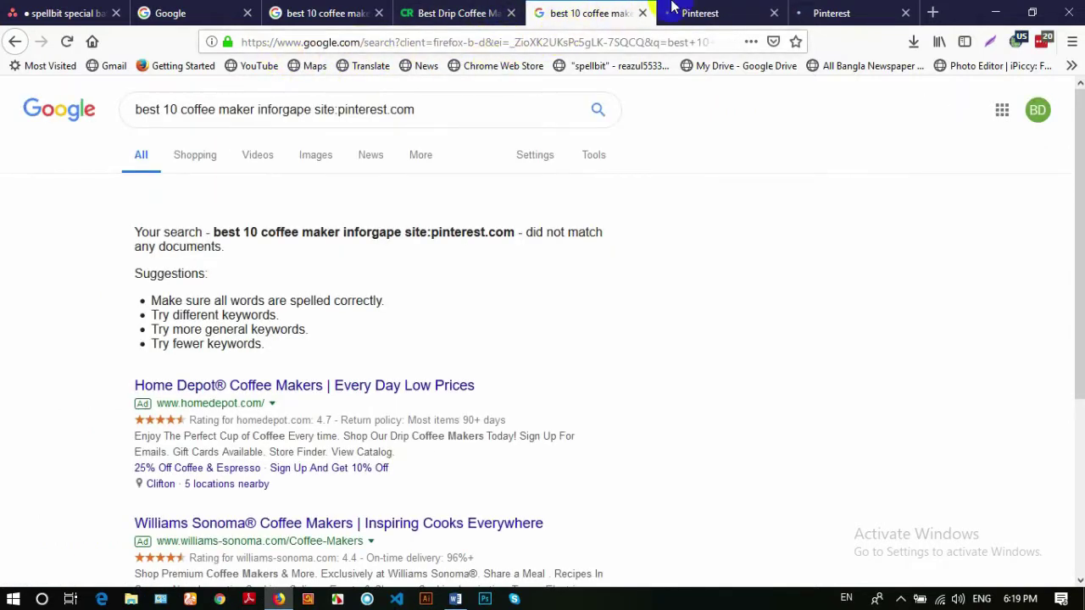
pyautogui.click(704, 13)
pyautogui.click(338, 100)
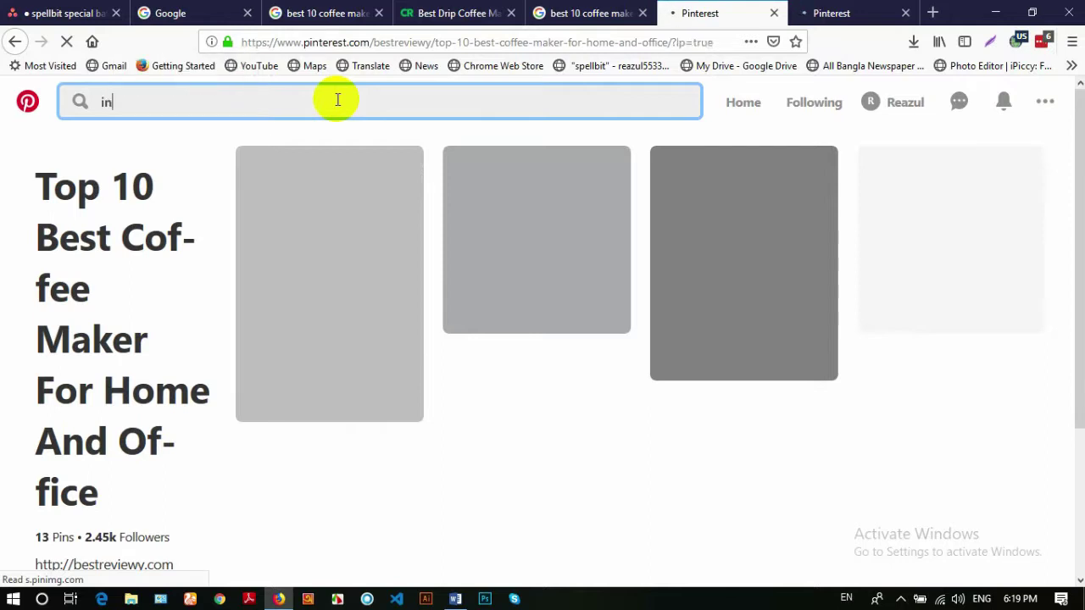
pyautogui.click(338, 100)
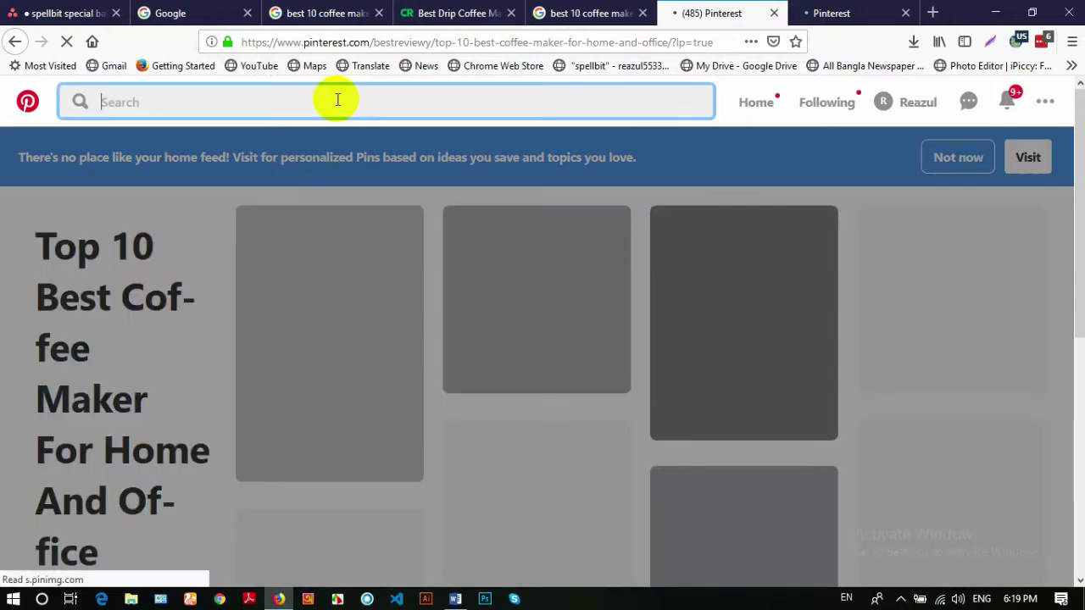
pyautogui.write('info')
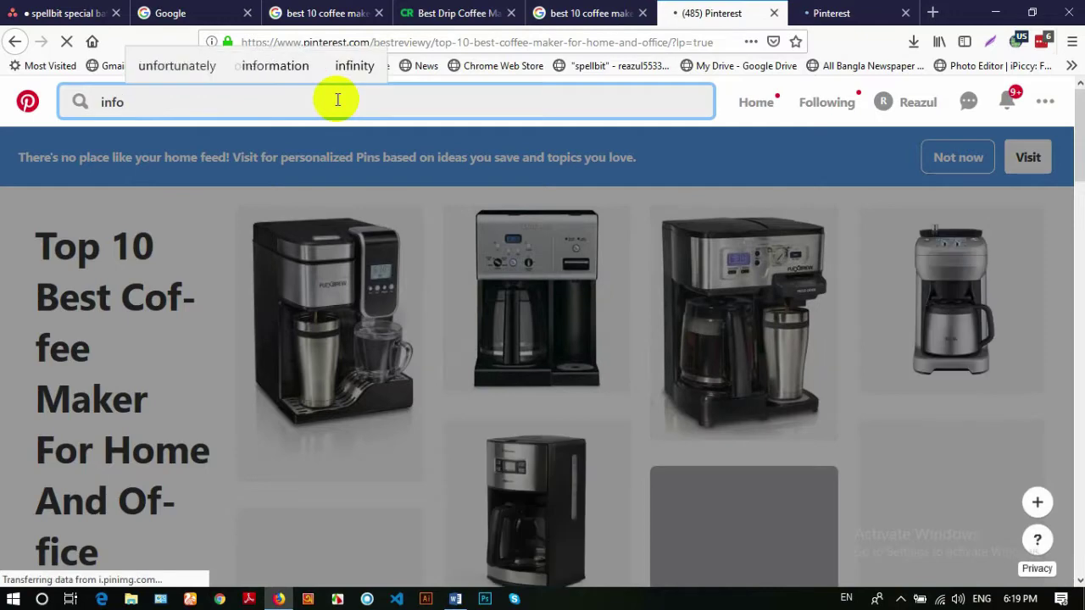
pyautogui.write('grap')
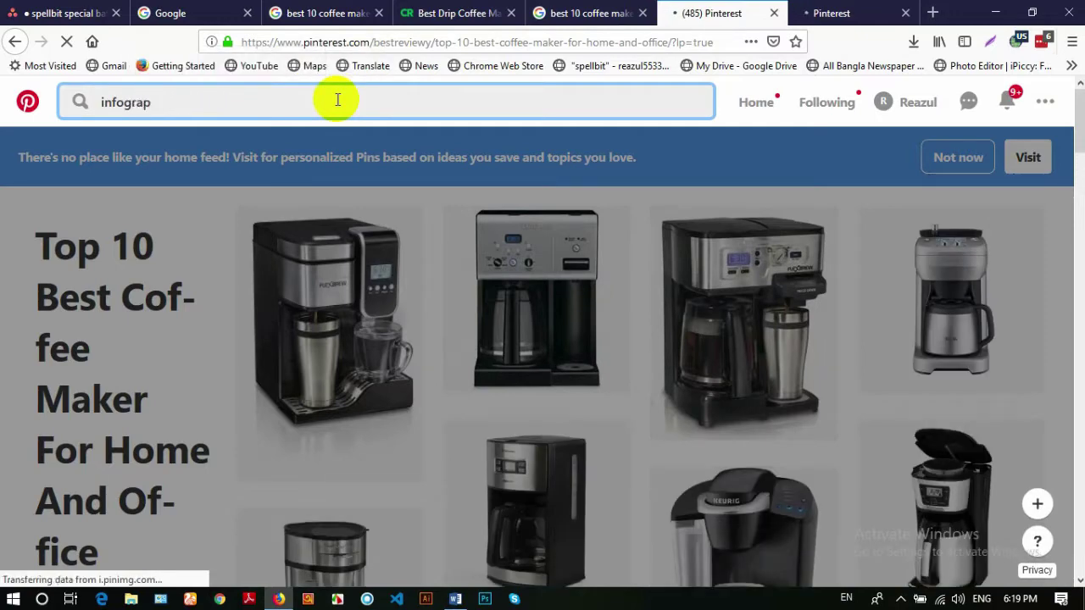
pyautogui.write('hic ima')
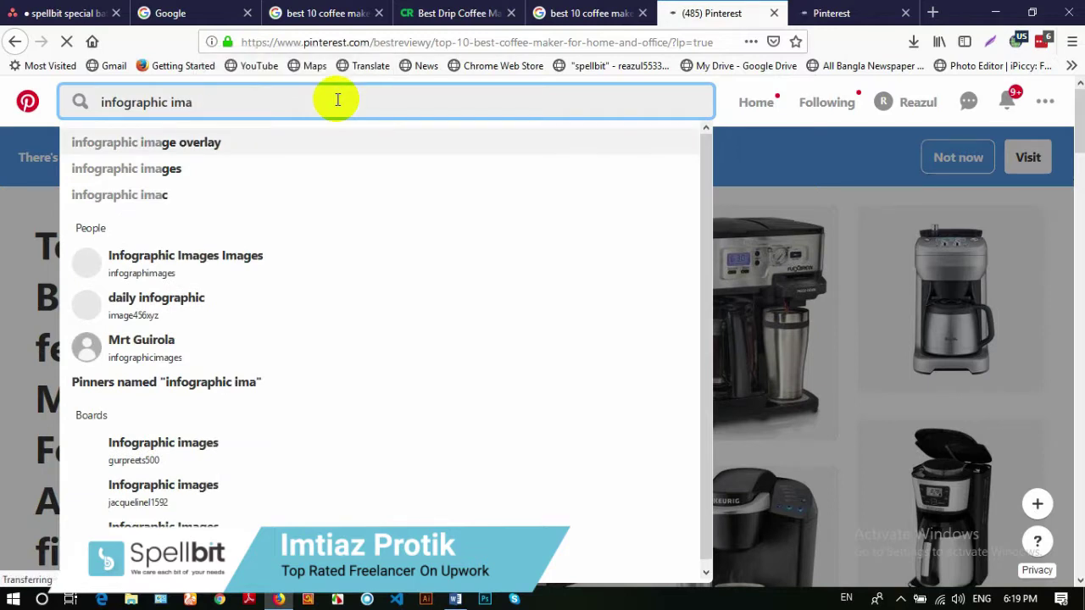
pyautogui.press('BackSpace')
pyautogui.press('BackSpace')
pyautogui.press('BackSpace')
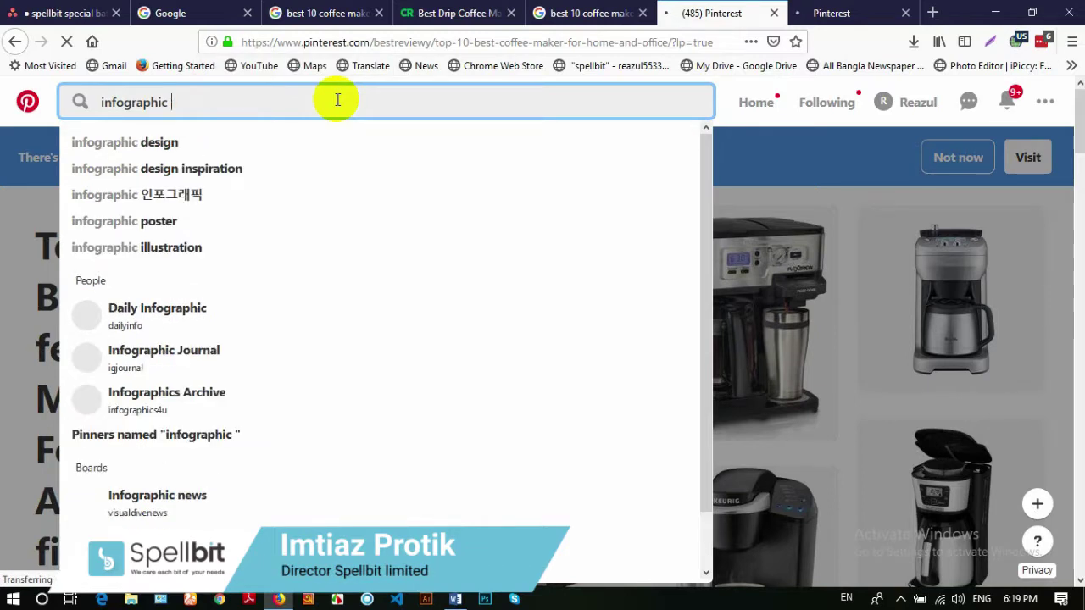
pyautogui.write('co')
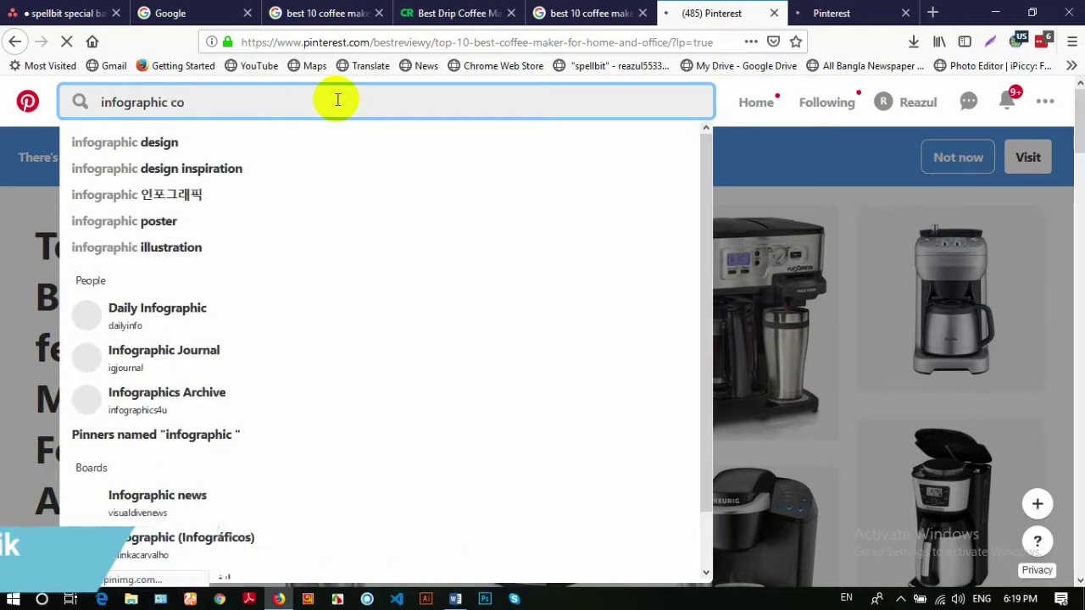
pyautogui.write('ffee')
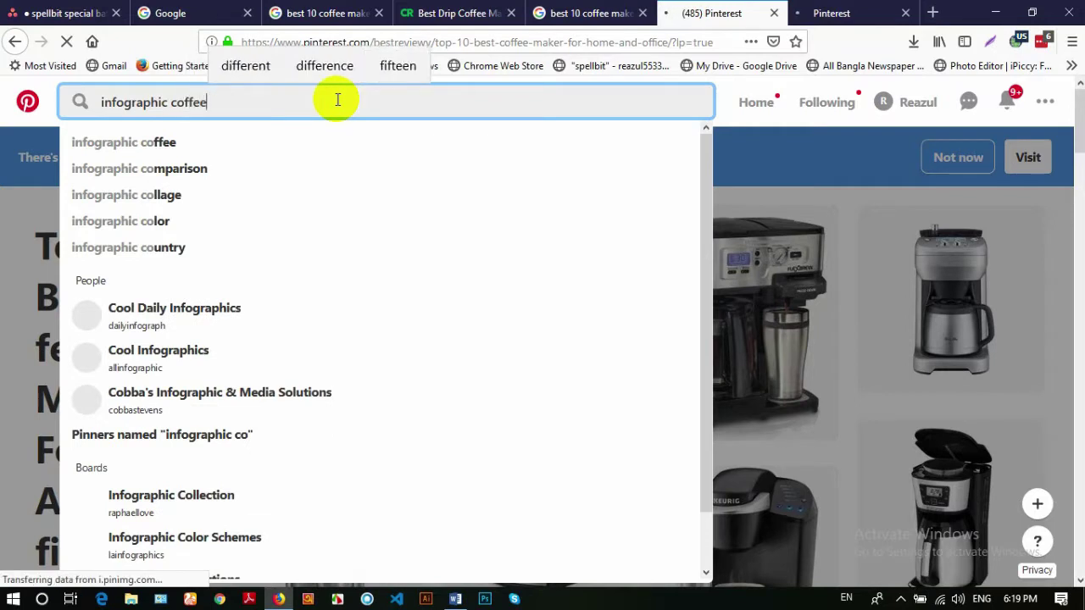
pyautogui.write(' maker')
pyautogui.press('Return')
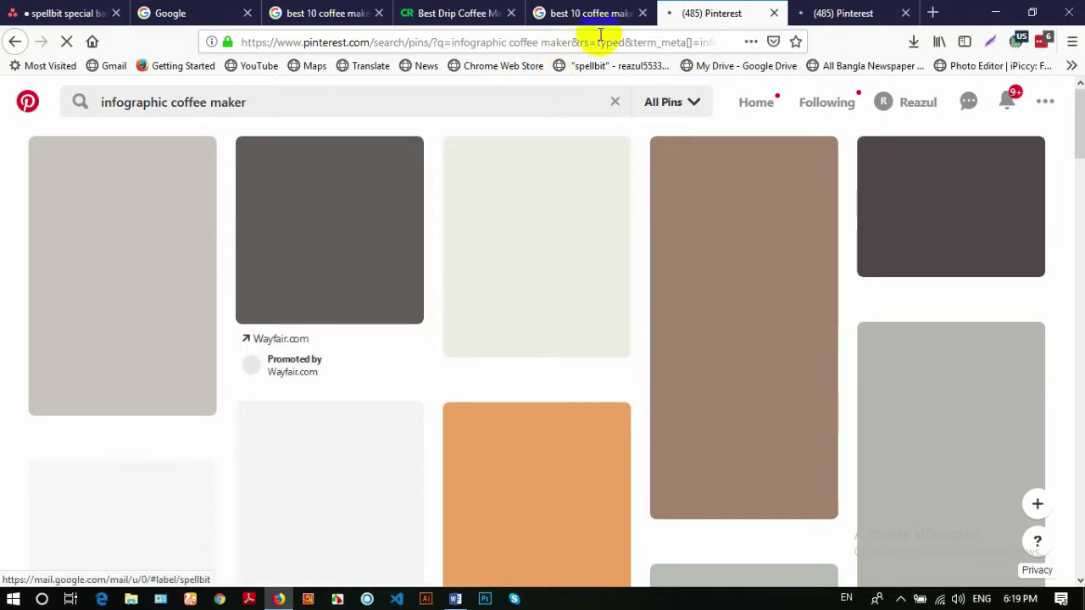
# Look over the comments and related ideas of the other open Pinterest pin, and return to the infographic search results
pyautogui.click(831, 12)
pyautogui.scroll(-10, 712, 156)
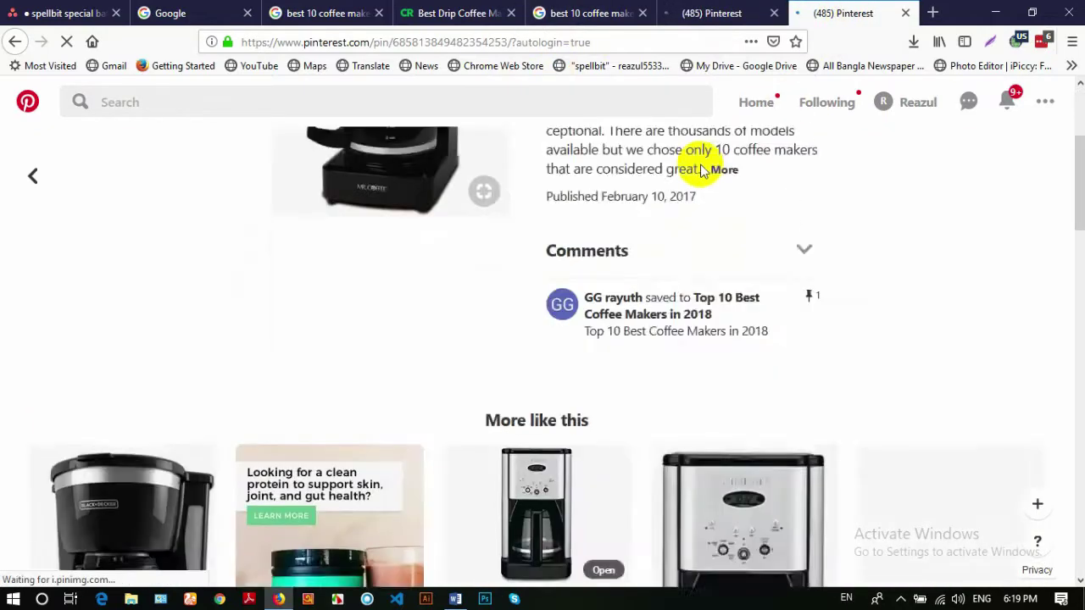
pyautogui.scroll(-5, 701, 162)
pyautogui.click(725, 12)
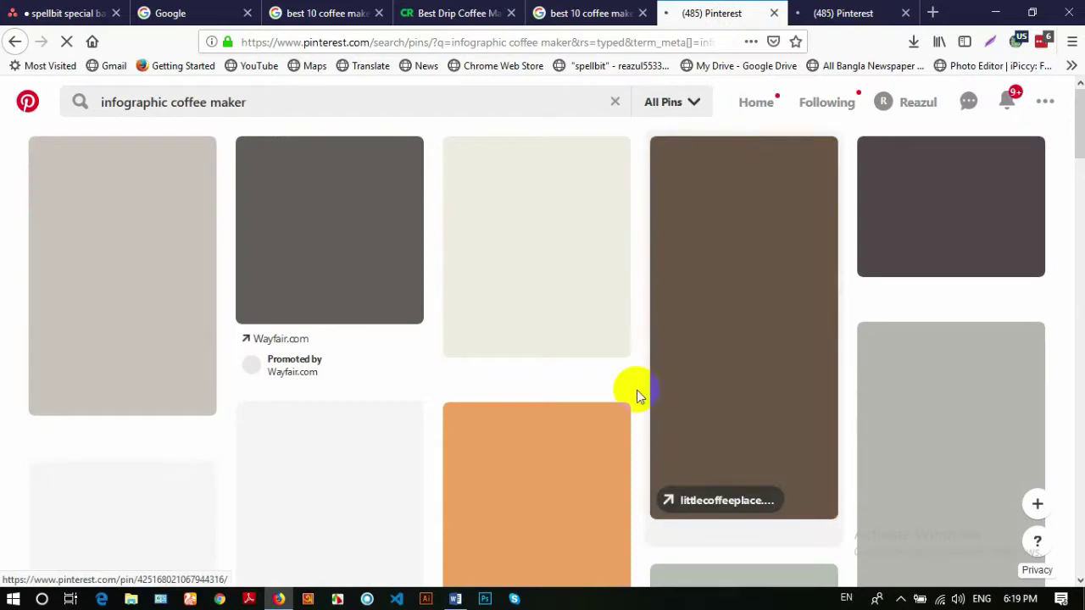
# Switch the Pinterest-restricted Google search to image results, and return to the Pinterest infographic search
pyautogui.click(579, 10)
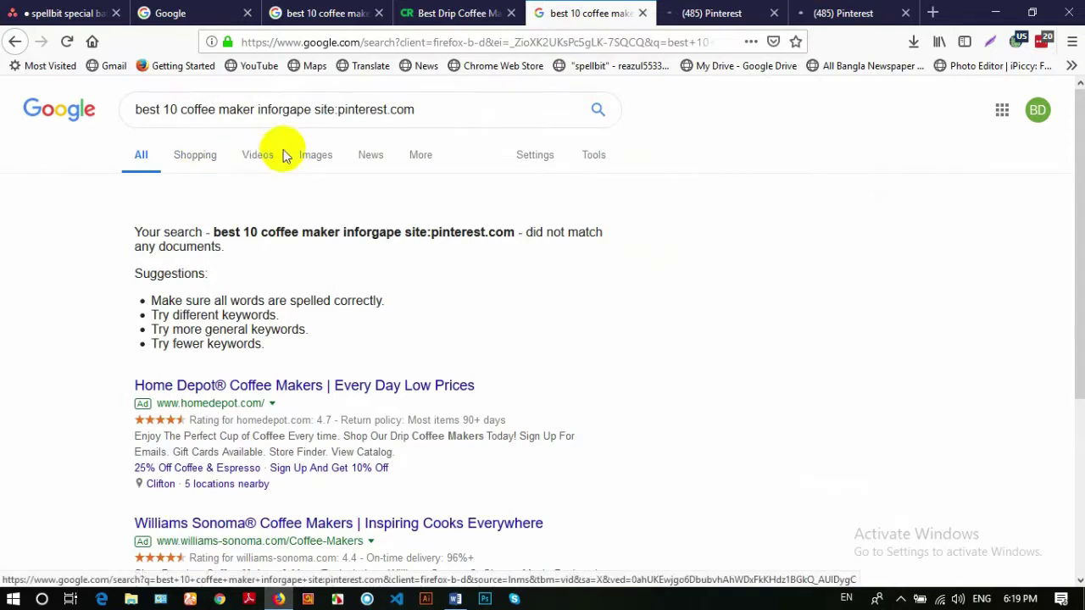
pyautogui.click(322, 159)
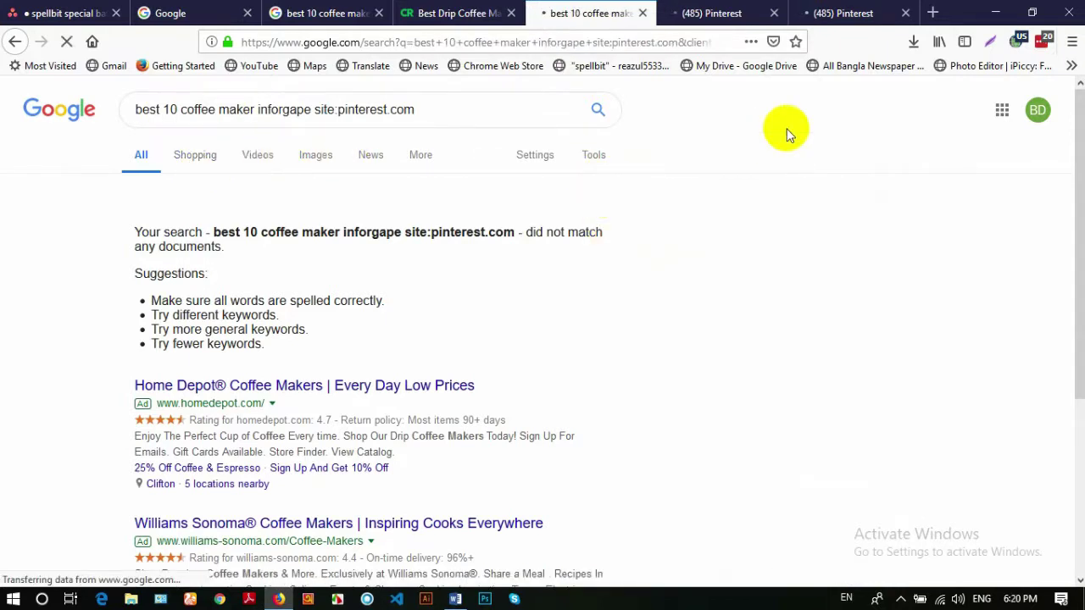
pyautogui.click(710, 8)
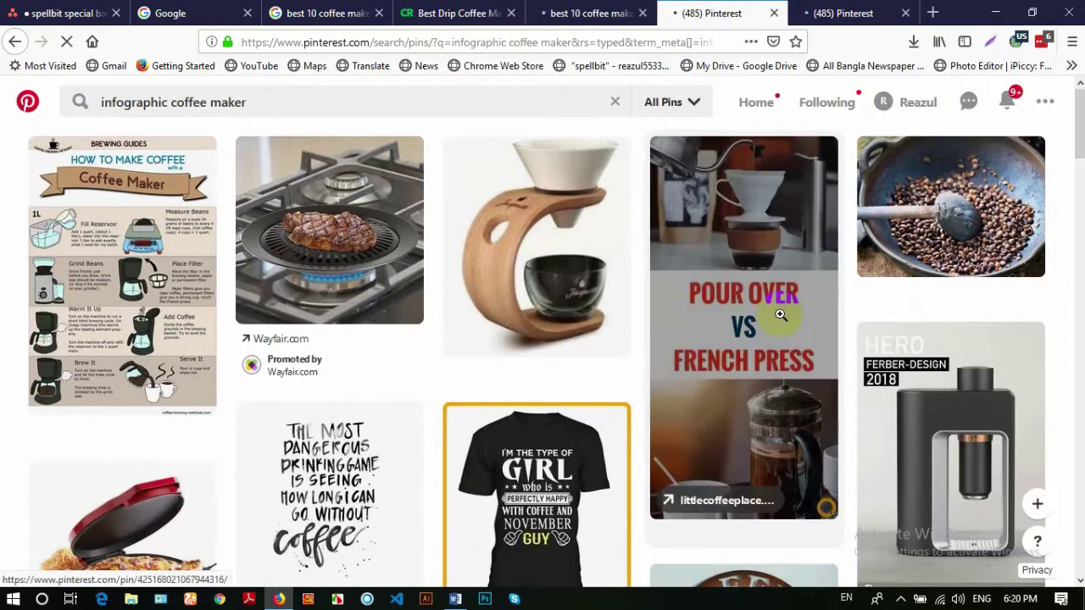
# Open the "How to Make Coffee with a Coffee Maker" brewing guide pin and examine its infographic from fill reservoir to serving
pyautogui.click(75, 224)
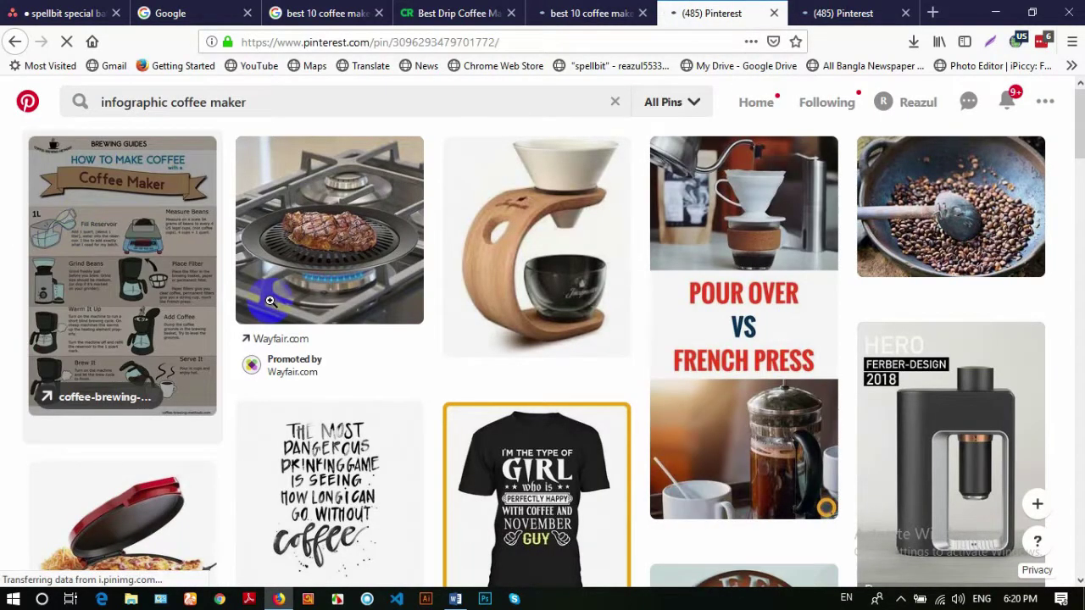
pyautogui.scroll(-3, 939, 414)
pyautogui.scroll(3, 746, 426)
pyautogui.scroll(-3, 625, 295)
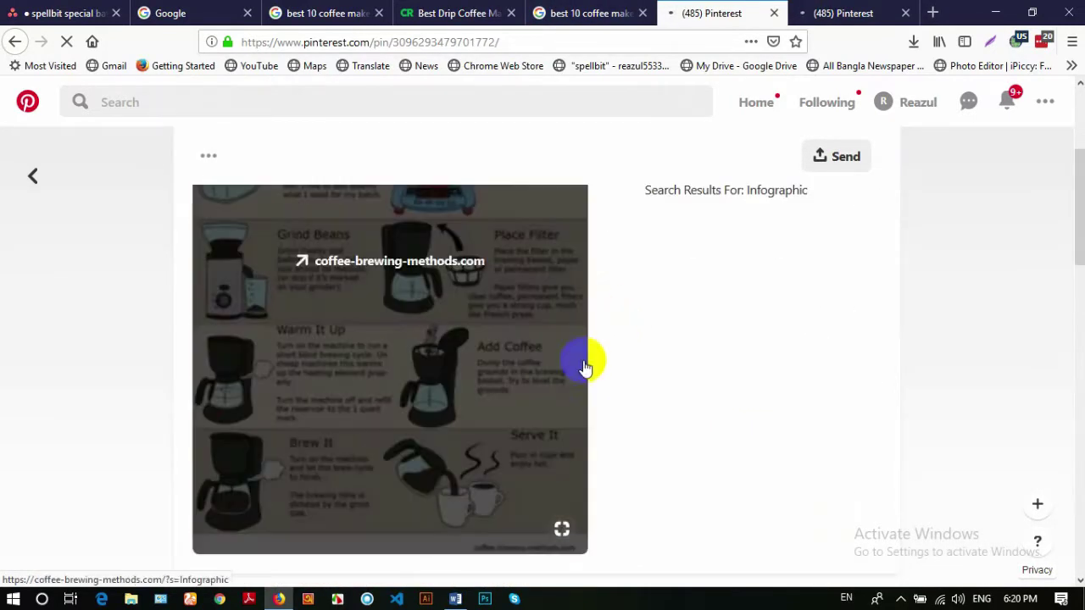
pyautogui.scroll(1, 786, 390)
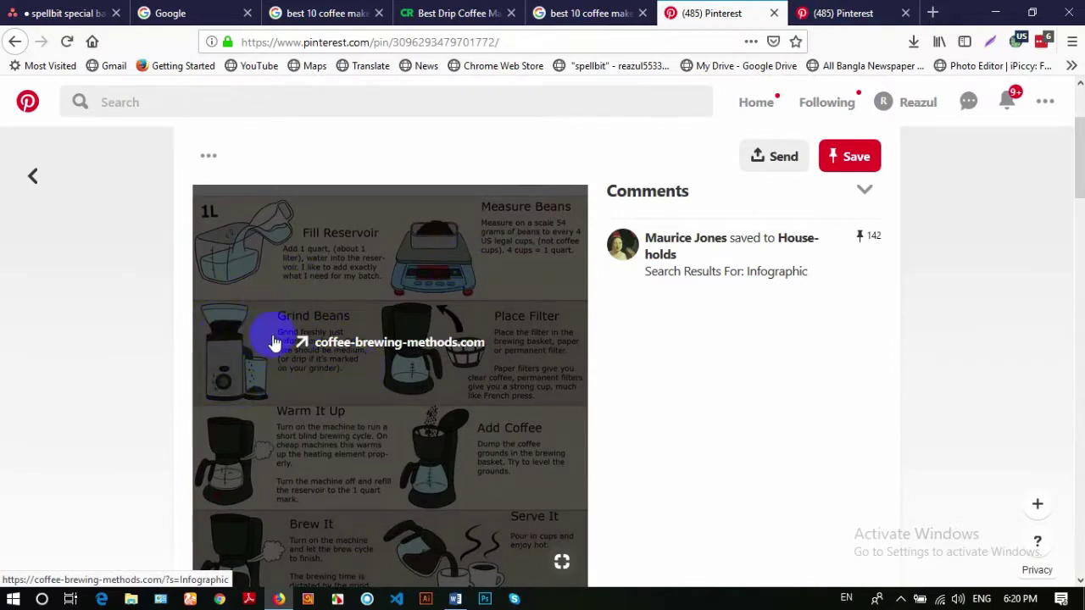
pyautogui.scroll(-3, 717, 310)
pyautogui.scroll(3, 716, 311)
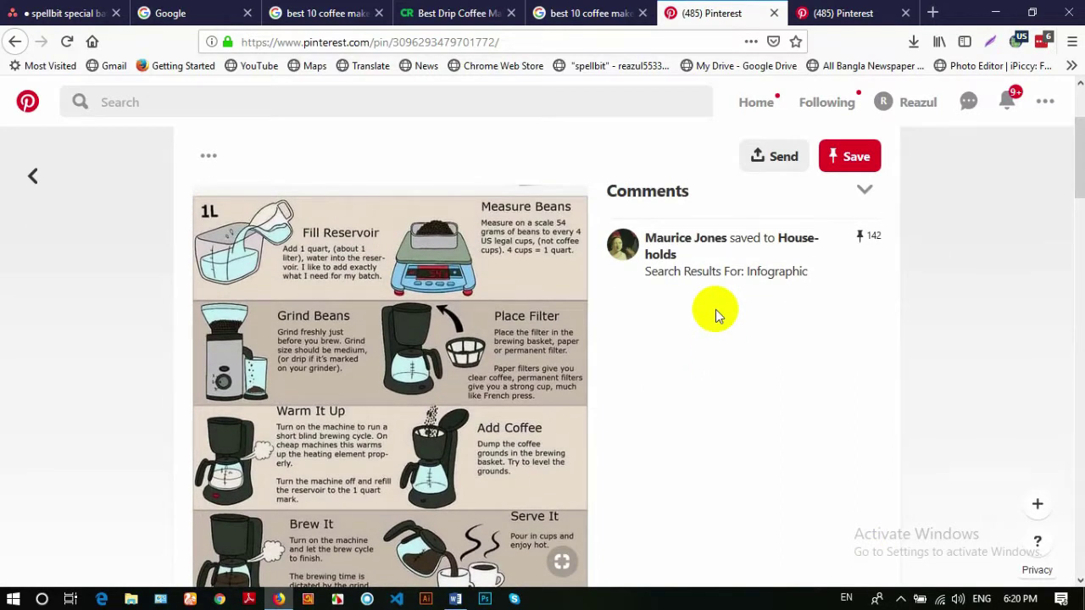
pyautogui.scroll(-2, 715, 314)
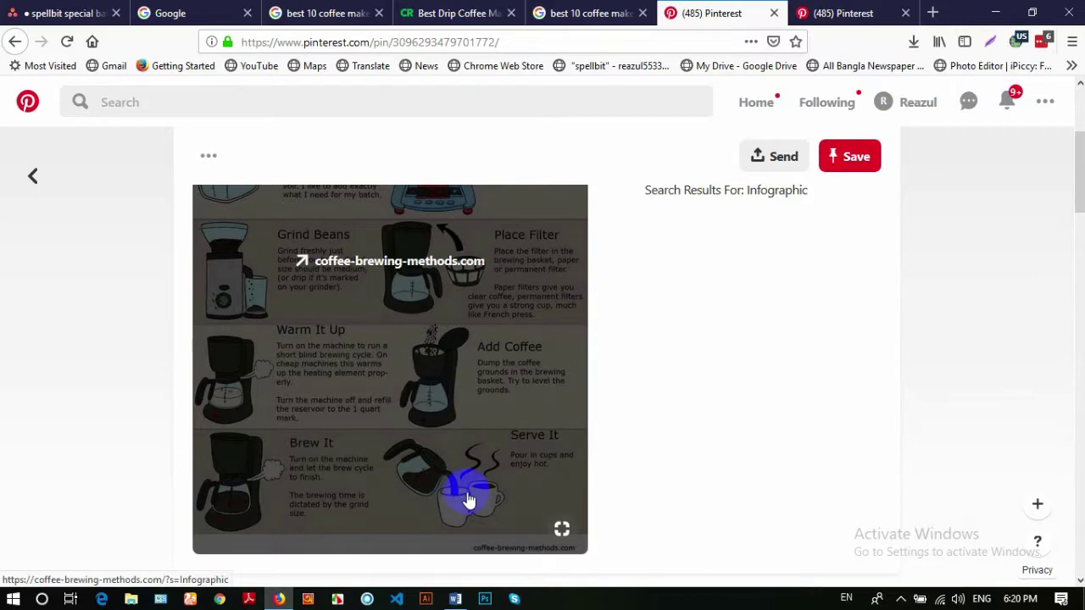
# Check the Google image results, and go back from the brewing guide pin to the Pinterest coffee maker infographic results
pyautogui.click(593, 12)
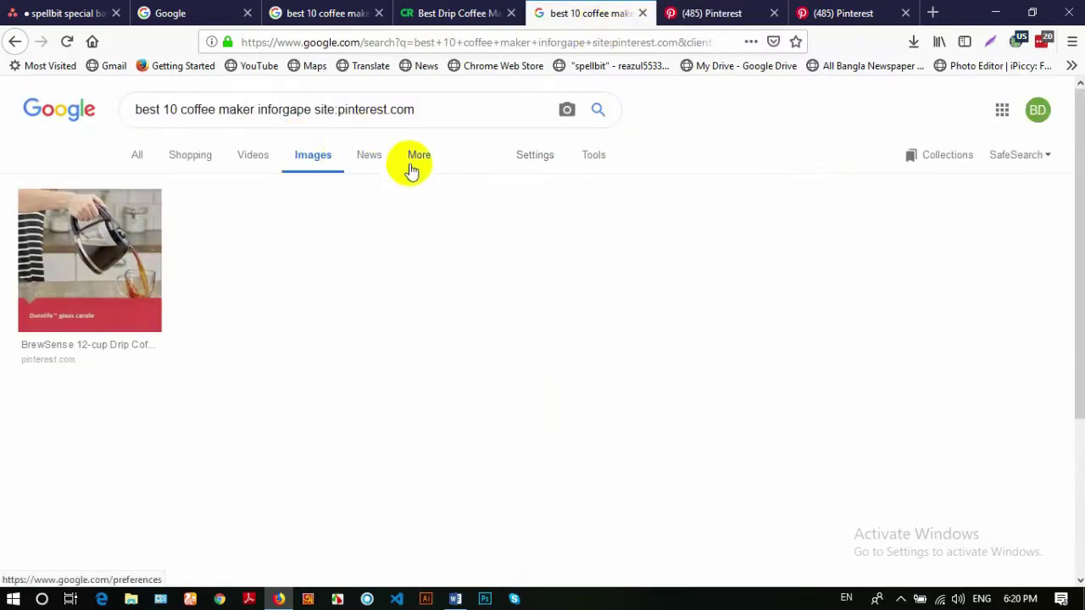
pyautogui.click(716, 12)
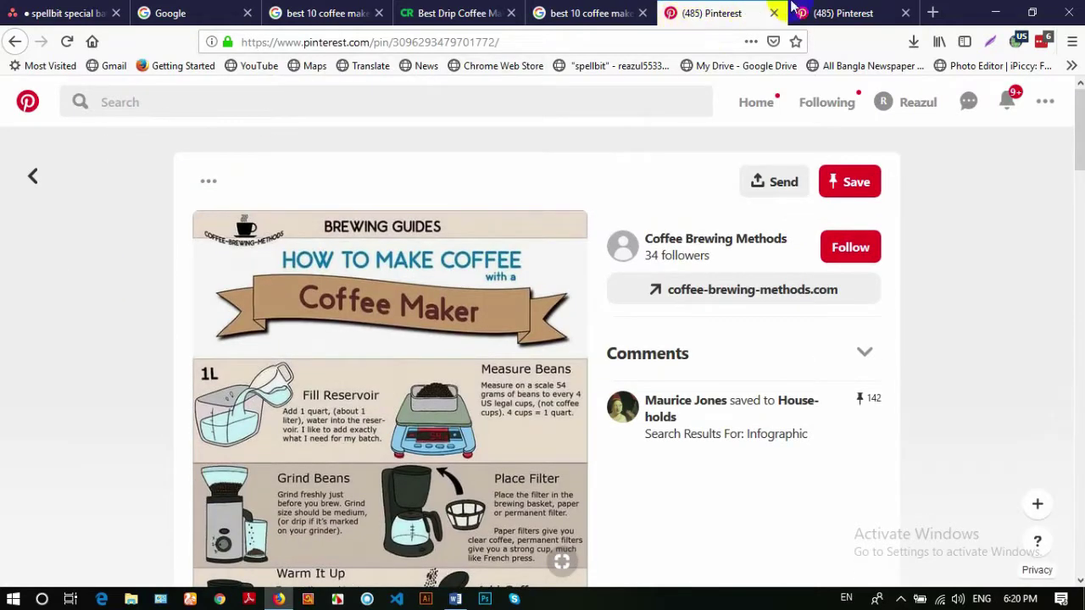
pyautogui.click(837, 12)
pyautogui.click(678, 11)
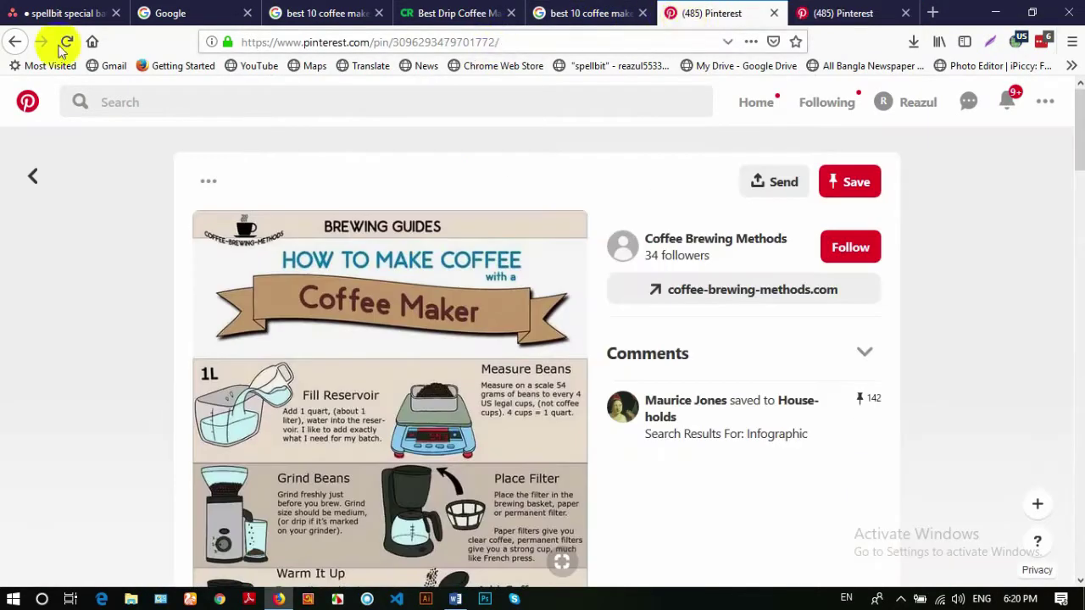
pyautogui.click(14, 41)
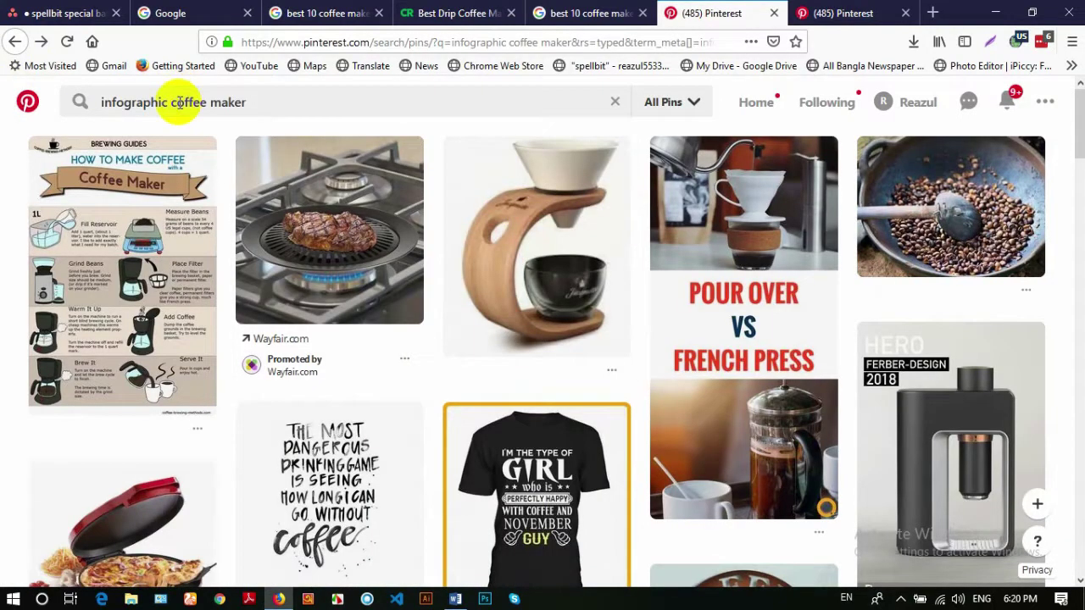
# Change the Pinterest search to "infographic webdesign" and close the other Pinterest tab
pyautogui.moveTo(172, 101); pyautogui.dragTo(313, 112)
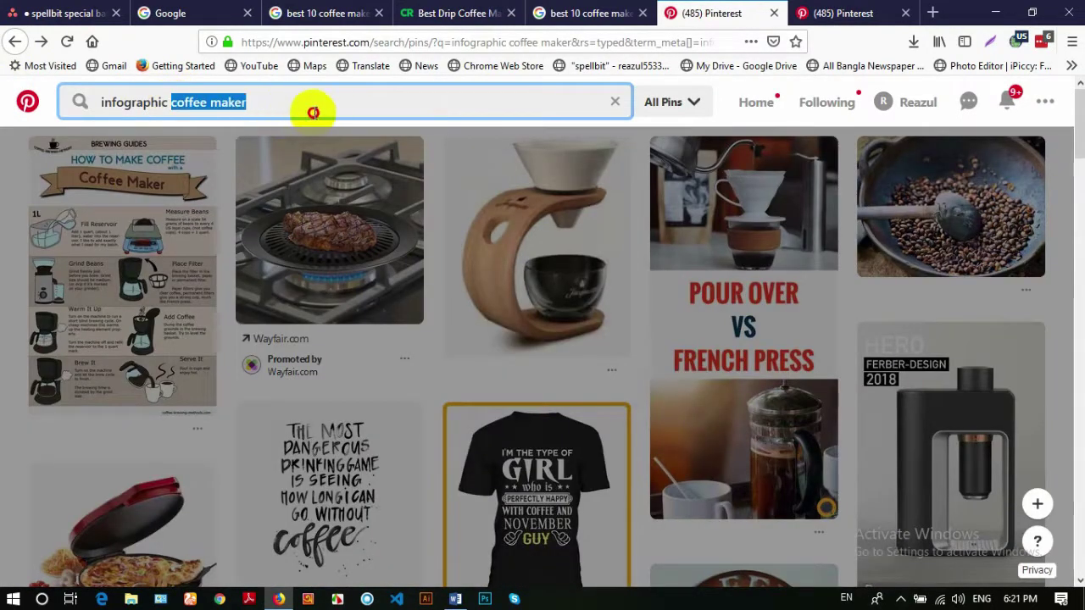
pyautogui.write('webdesign')
pyautogui.press('Return')
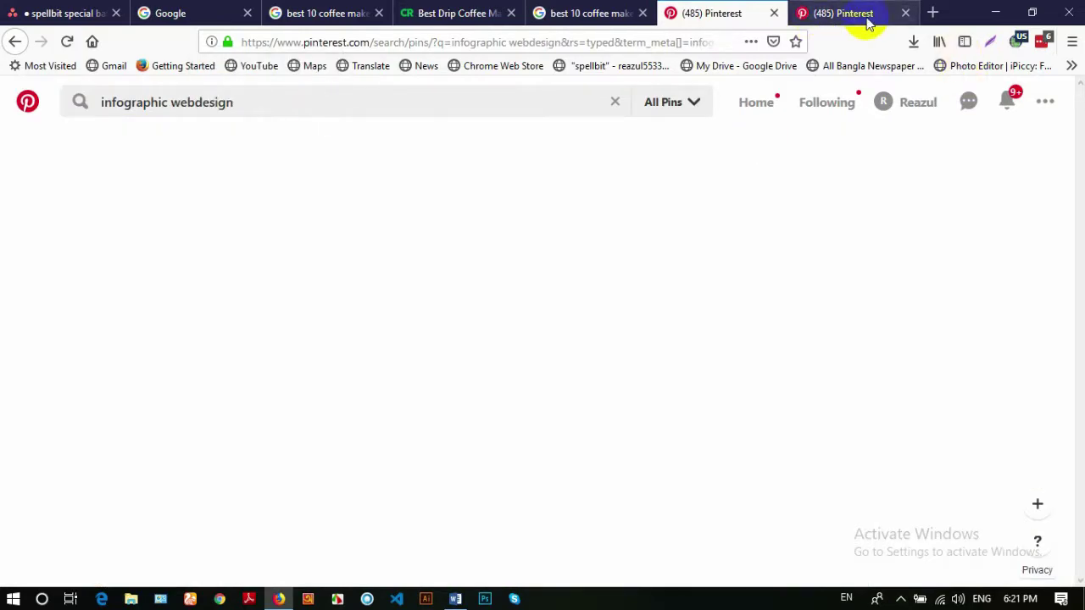
pyautogui.click(906, 13)
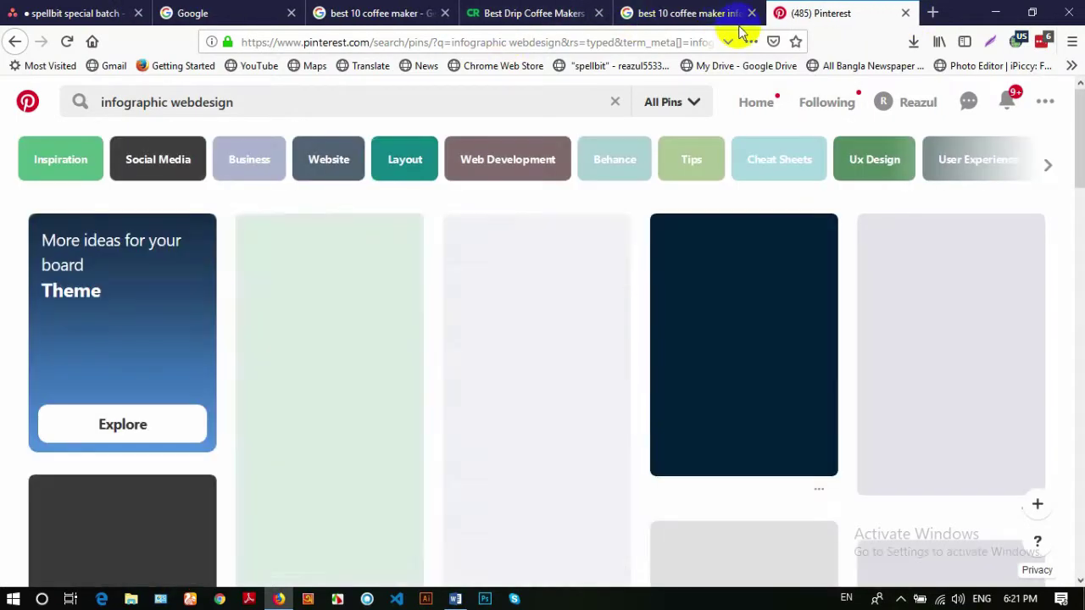
# Close the Google infographic results tab and open the "What a High-Converting Blog Page Looks Like" pin
pyautogui.click(750, 14)
pyautogui.scroll(-2, 398, 356)
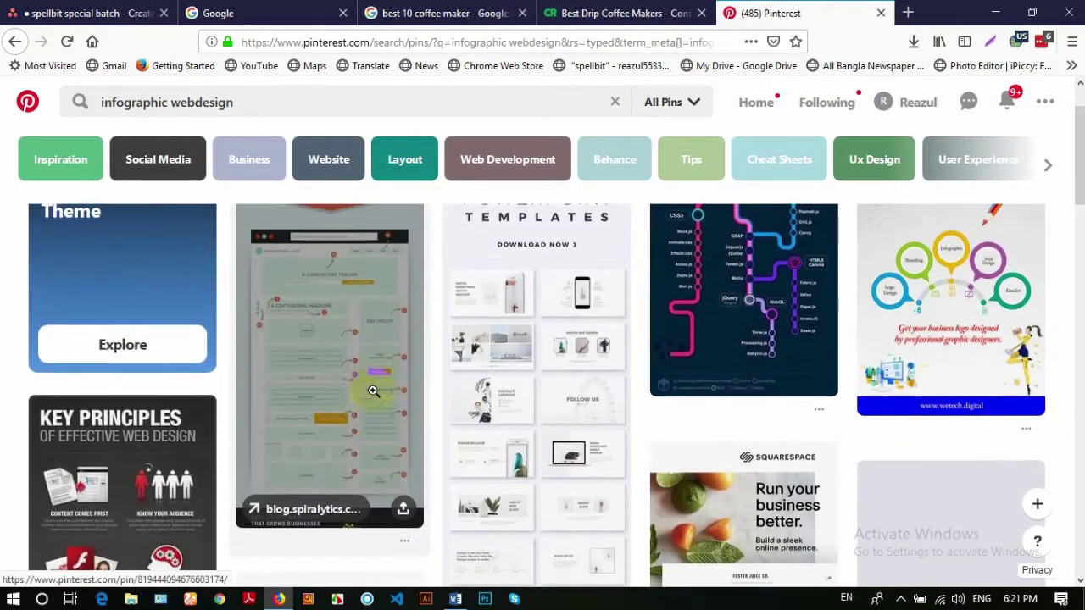
pyautogui.click(351, 388)
pyautogui.scroll(-5, 548, 455)
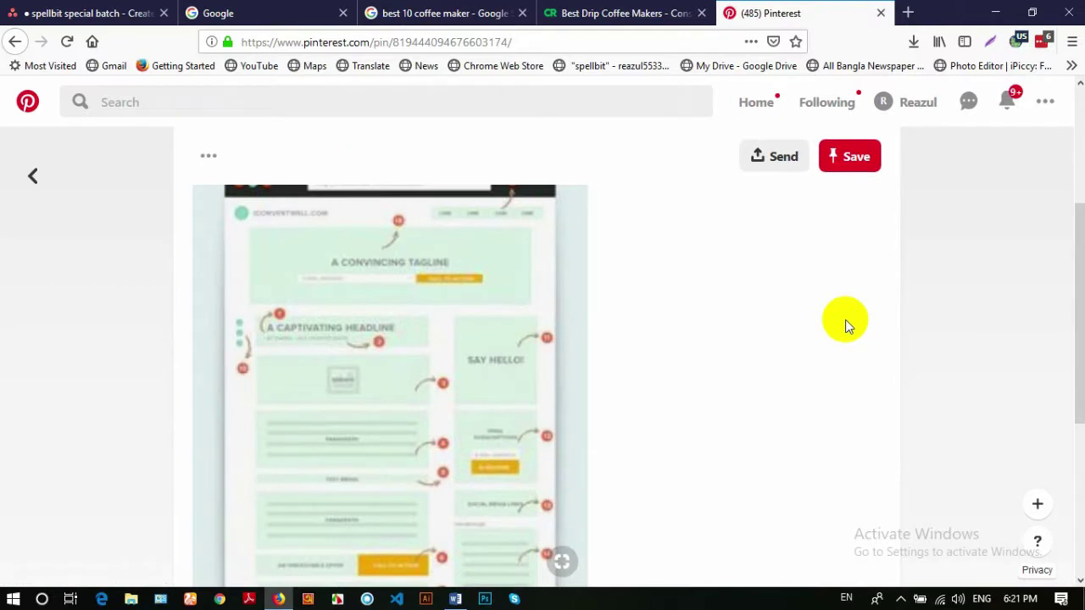
# Examine the blog page infographic's numbered layout elements, from the tagline and headline down to the comments area
pyautogui.scroll(1, 843, 313)
pyautogui.scroll(-2, 840, 310)
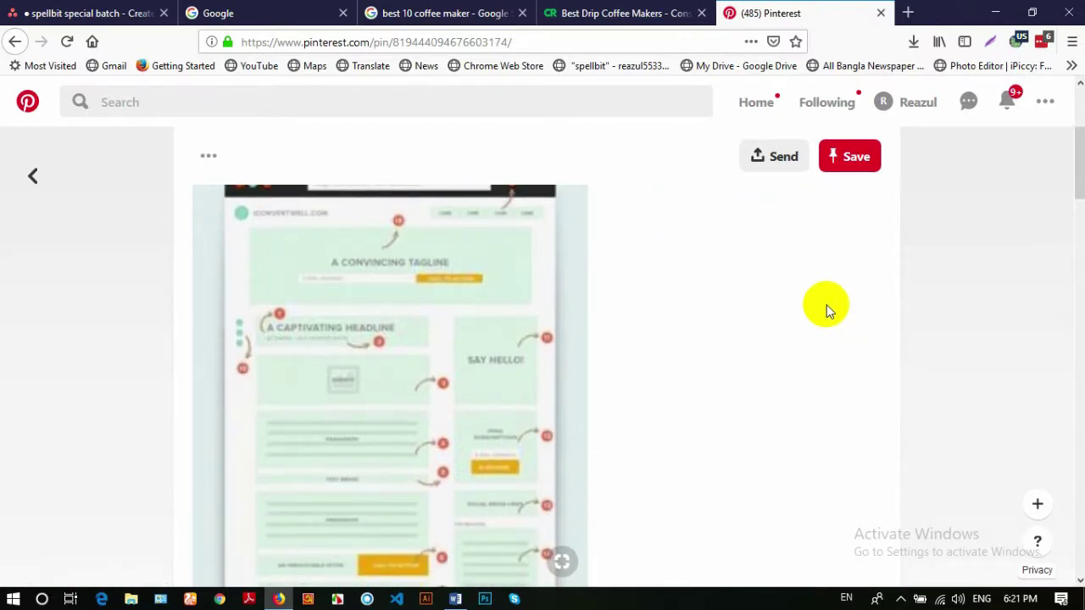
pyautogui.scroll(-2, 736, 332)
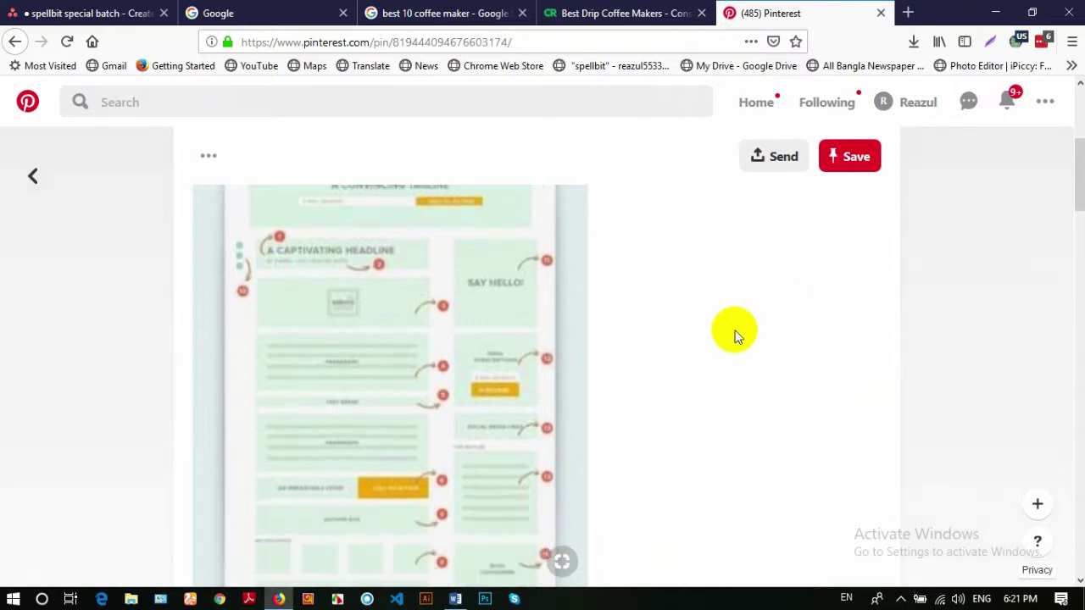
pyautogui.scroll(-4, 726, 339)
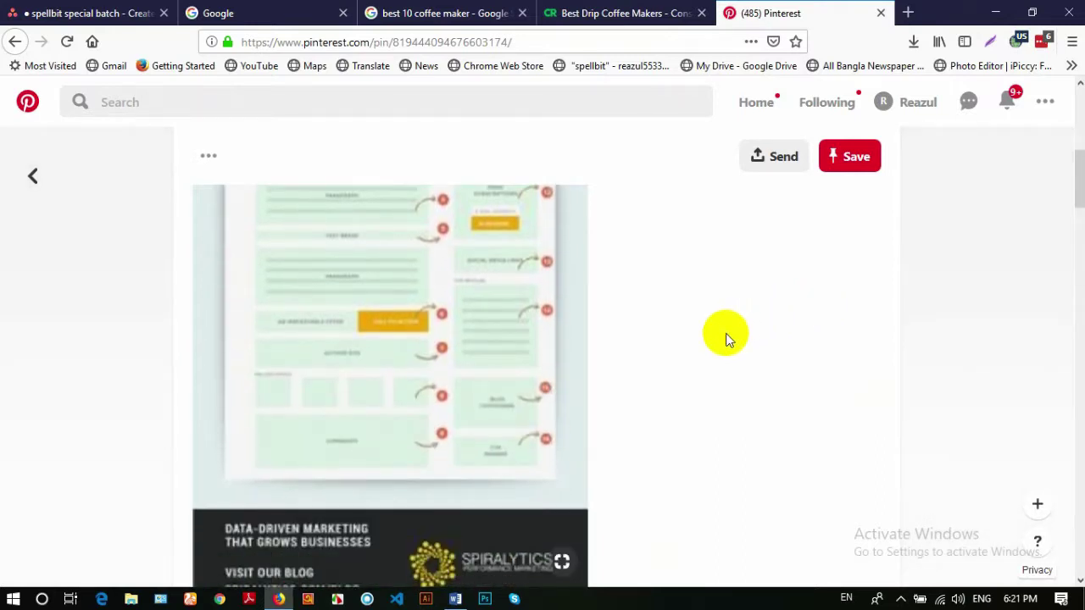
pyautogui.scroll(-3, 726, 333)
pyautogui.scroll(1, 672, 365)
pyautogui.scroll(6, 518, 371)
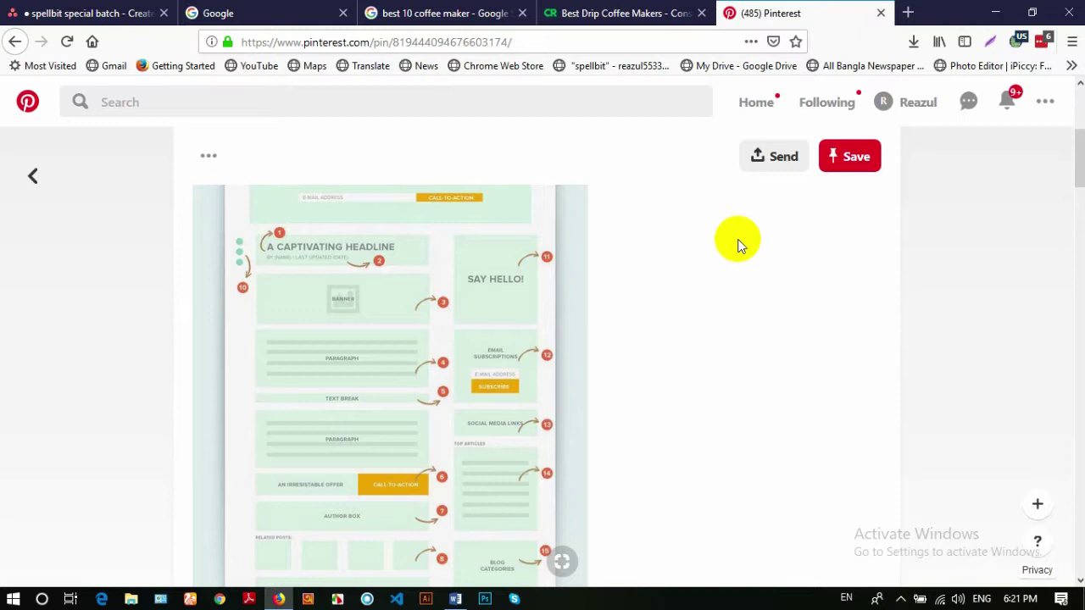
pyautogui.scroll(4, 754, 229)
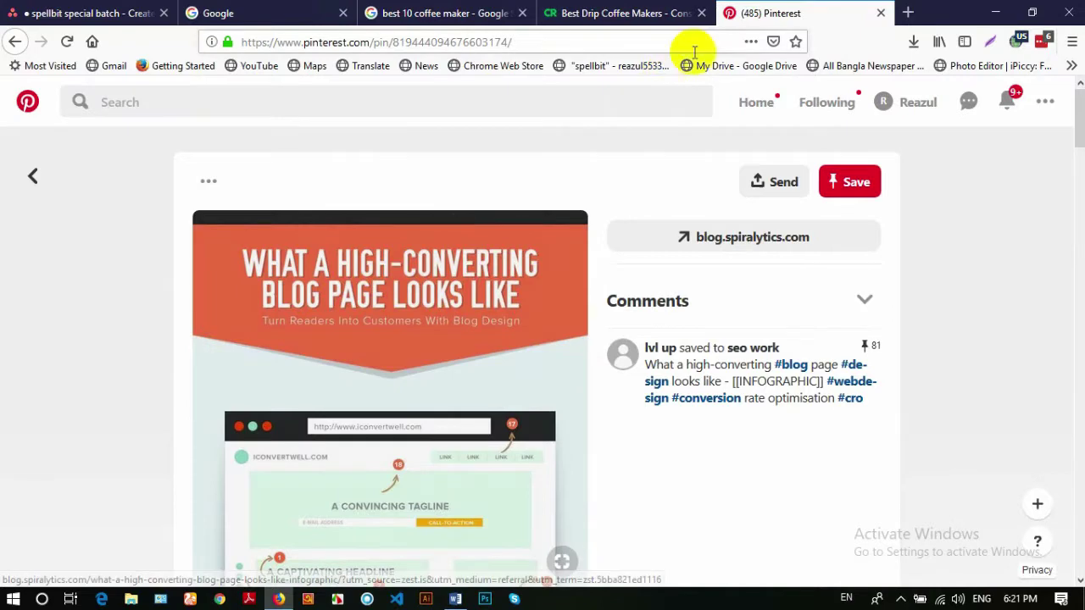
pyautogui.scroll(-6, 666, 127)
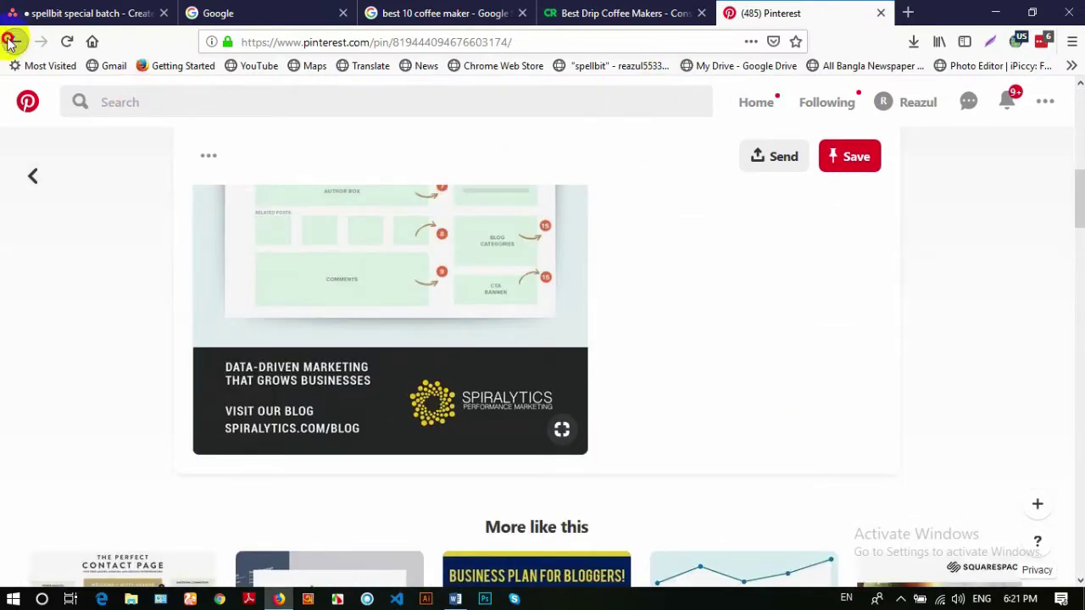
# Return to the "infographic webdesign" results and open the "History of the Internal Combustion Engine" timeline pin
pyautogui.click(10, 41)
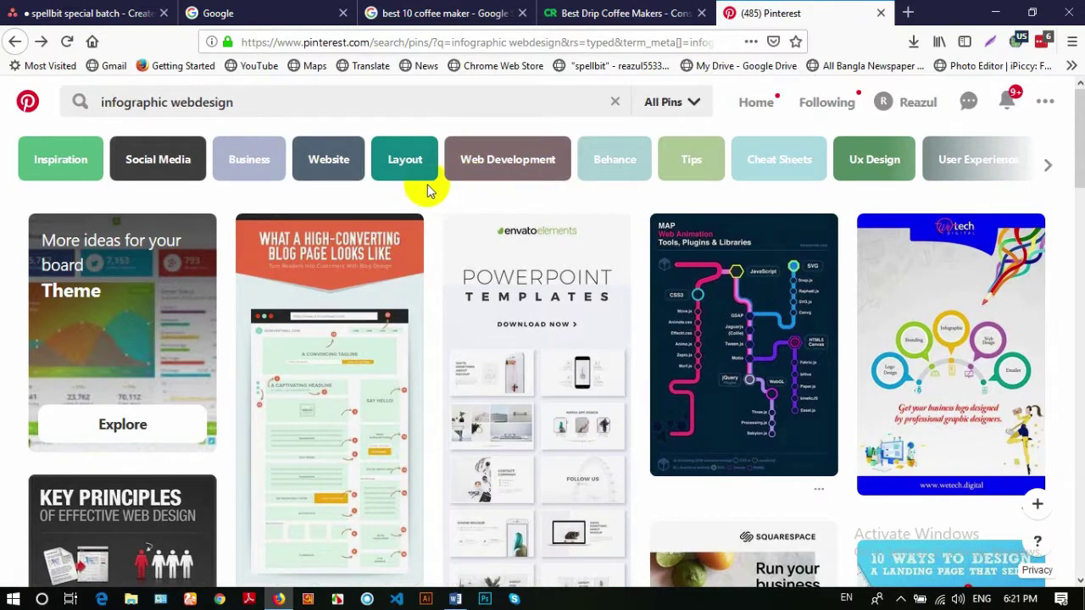
pyautogui.scroll(-3, 433, 195)
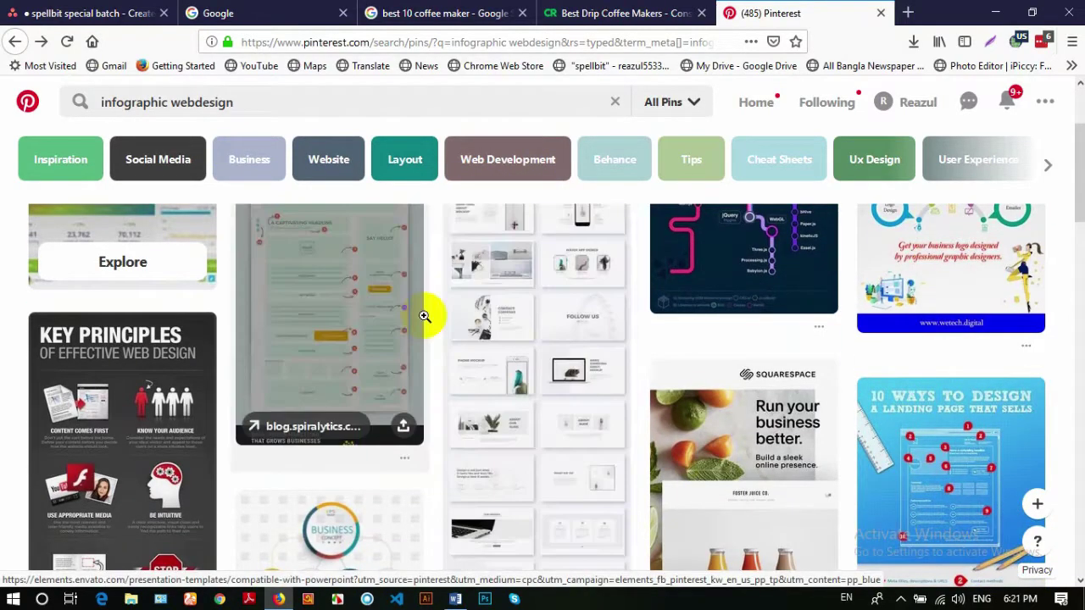
pyautogui.scroll(-5, 418, 310)
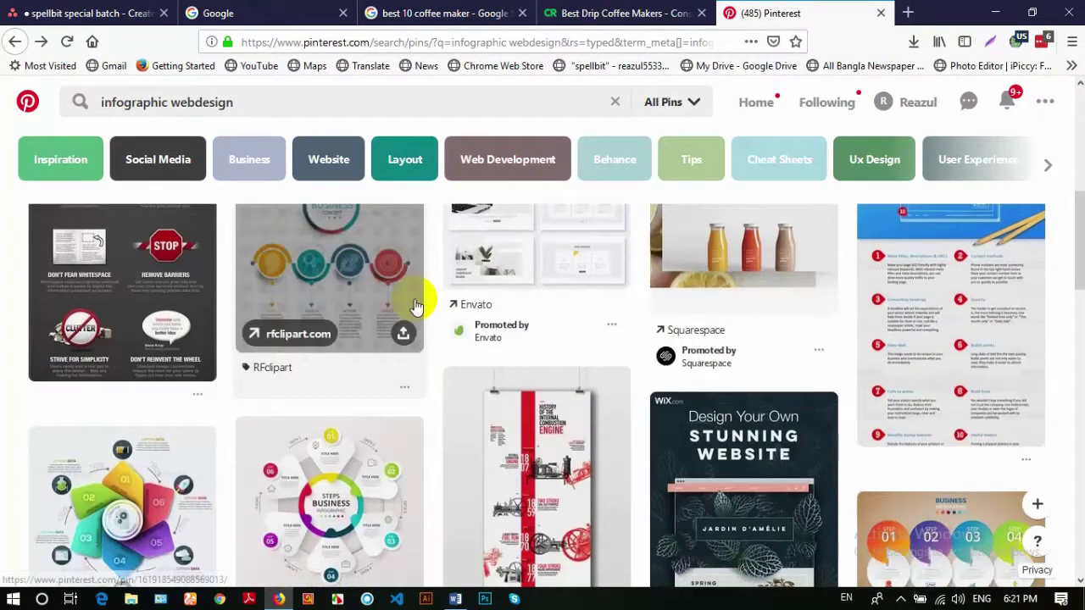
pyautogui.scroll(-5, 414, 299)
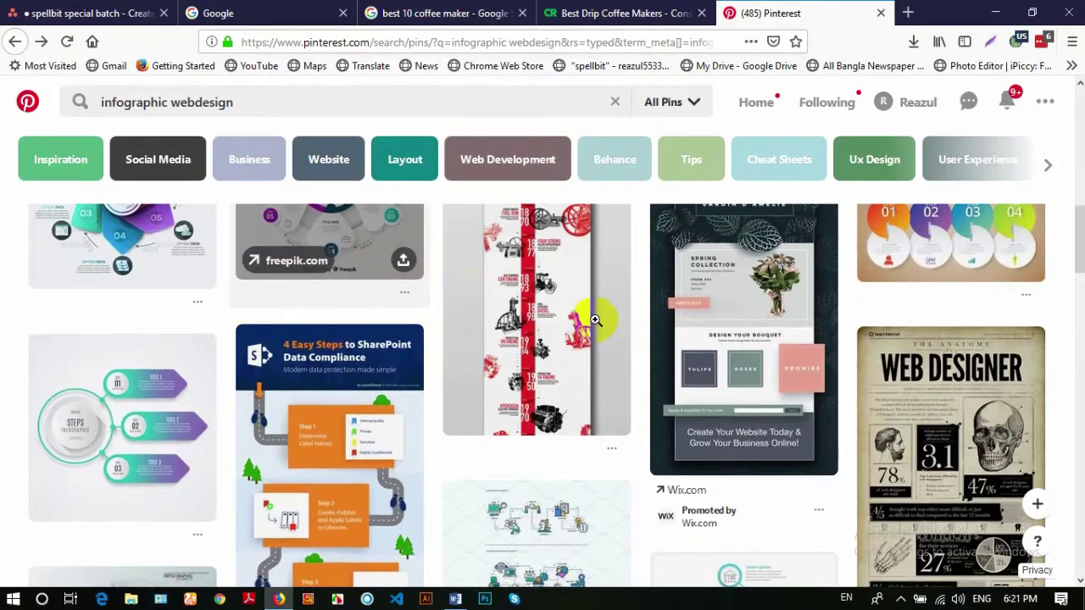
pyautogui.click(511, 341)
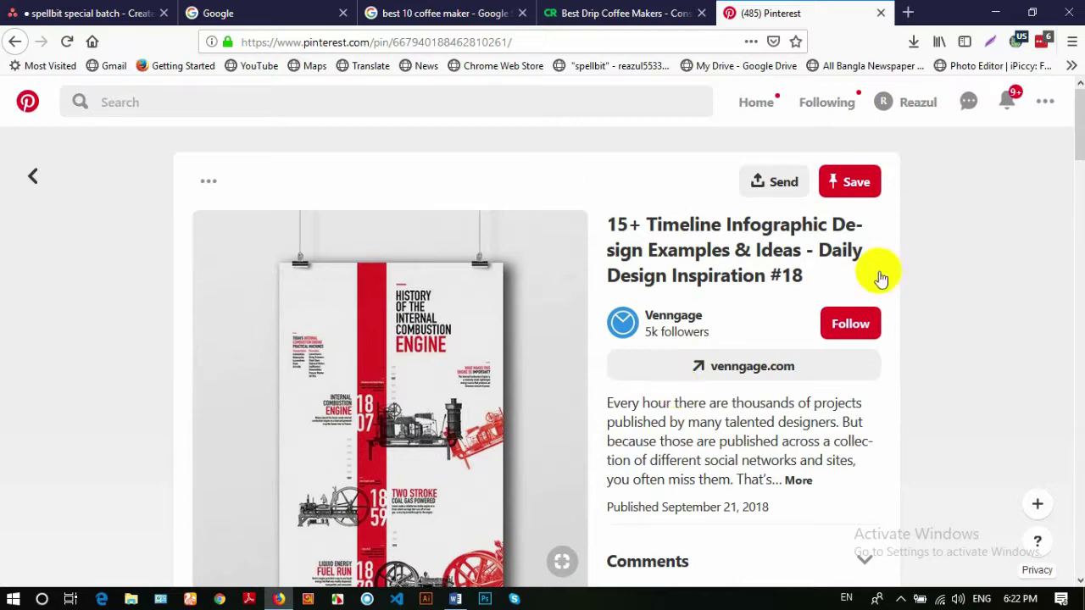
# Browse the similar infographic suggestions below the timeline infographic pin
pyautogui.scroll(-6, 521, 259)
pyautogui.scroll(-10, 791, 363)
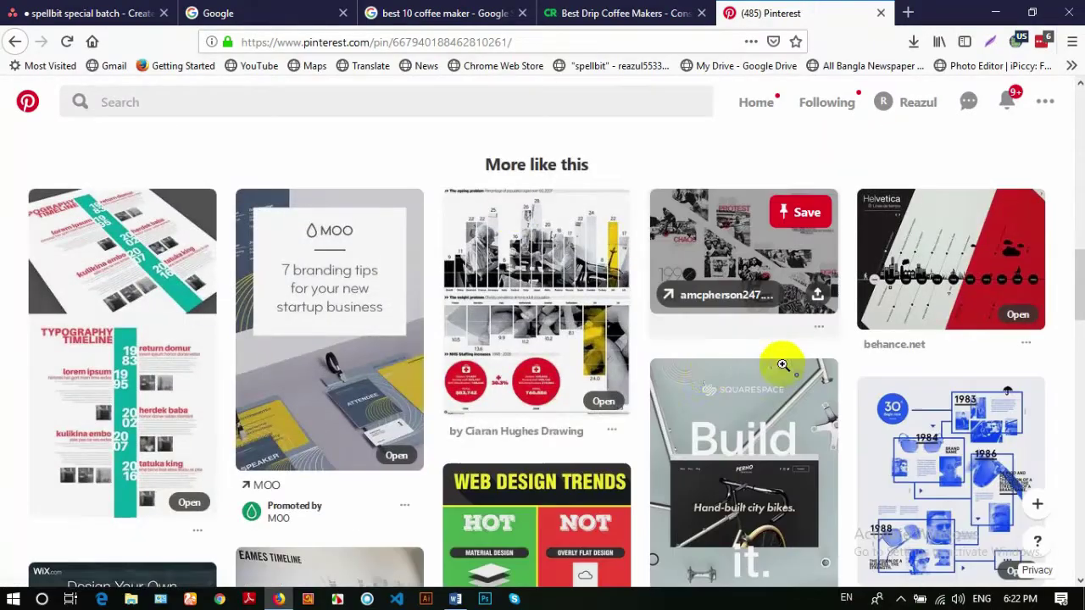
pyautogui.scroll(15, 661, 365)
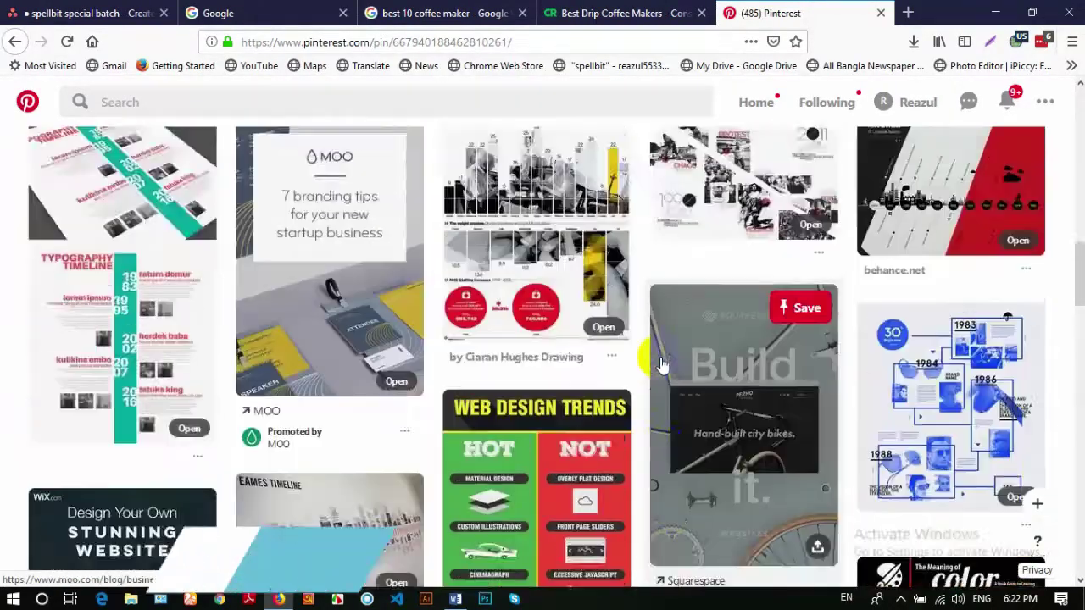
pyautogui.scroll(-4, 657, 356)
pyautogui.scroll(-2, 659, 389)
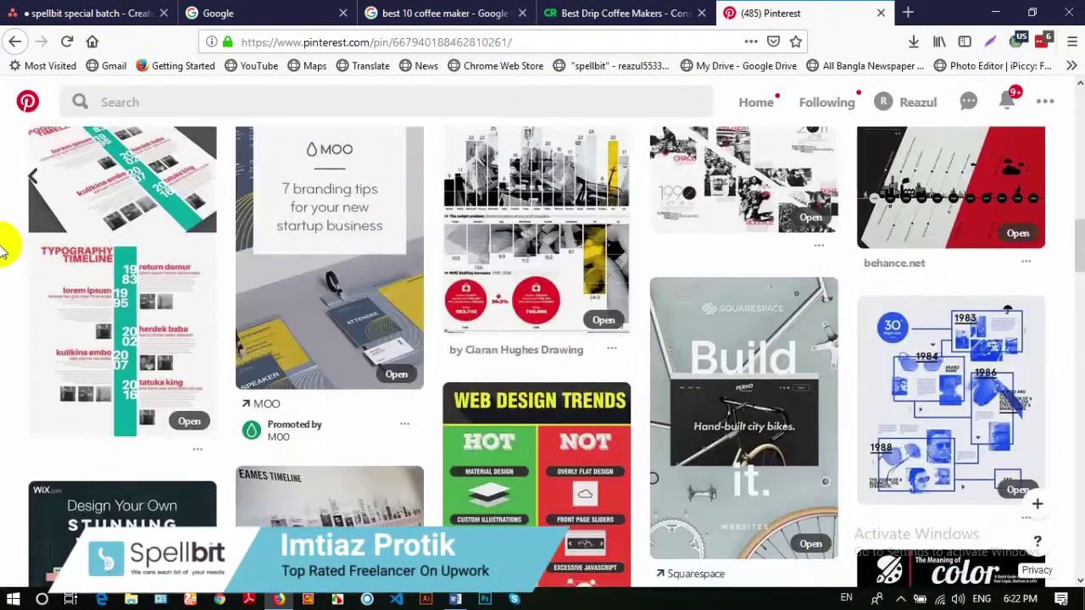
# Switch to the Consumer Reports drip coffee maker article and review its ranked product entries
pyautogui.click(631, 19)
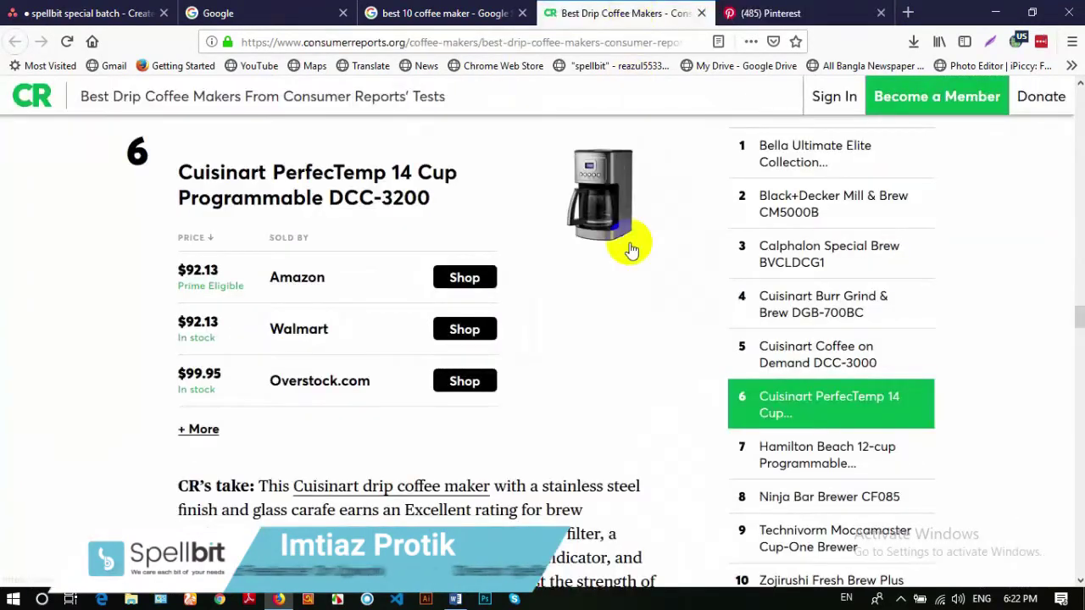
pyautogui.scroll(6, 595, 250)
pyautogui.scroll(8, 594, 242)
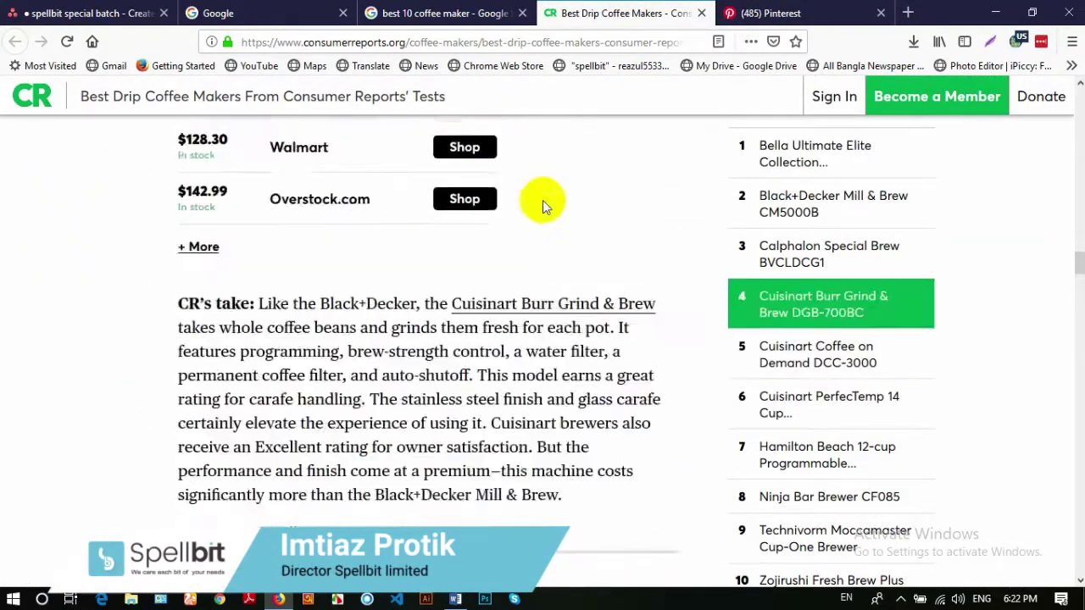
# Close the Consumer Reports and Pinterest tabs, and highlight the "best 10 coffee maker" query in the Google search
pyautogui.click(390, 11)
pyautogui.click(682, 17)
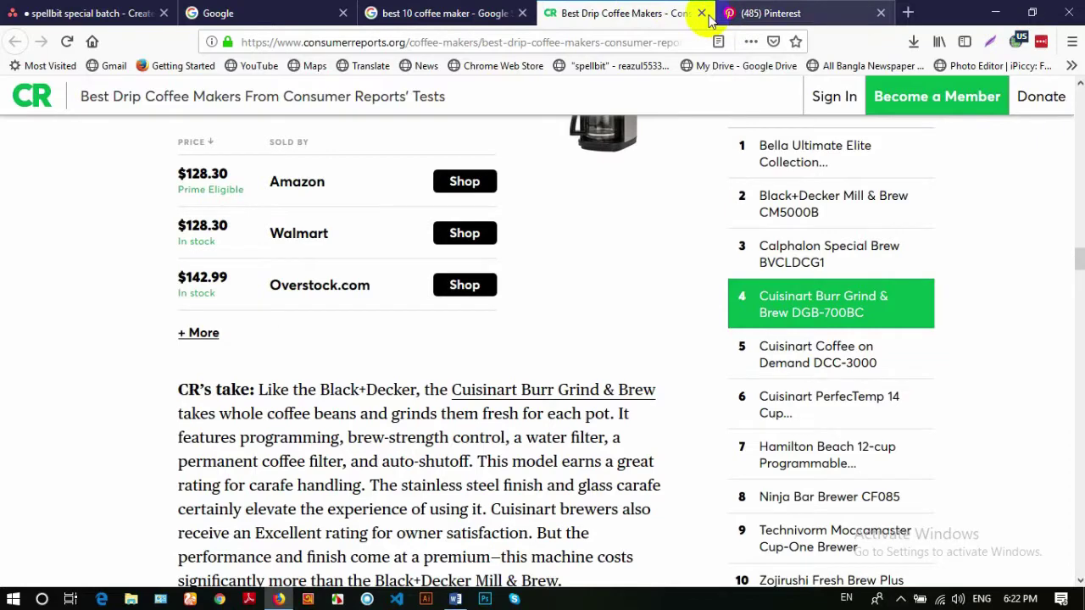
pyautogui.click(702, 14)
pyautogui.hotkey('ctrl', 'shift', 'Tab')
pyautogui.click(702, 13)
pyautogui.click(693, 294)
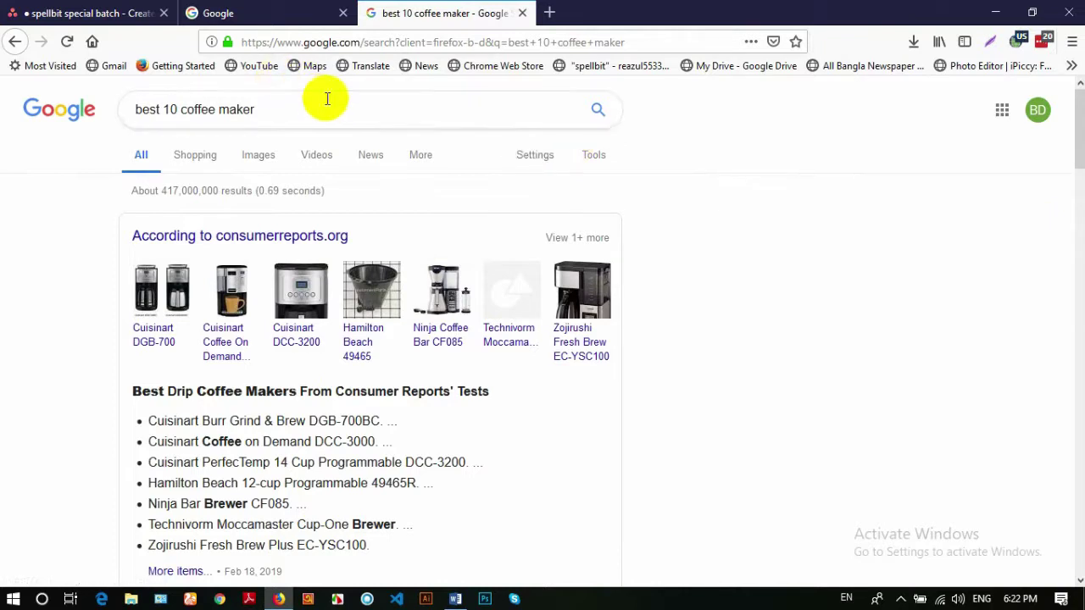
pyautogui.moveTo(272, 109); pyautogui.dragTo(87, 119)
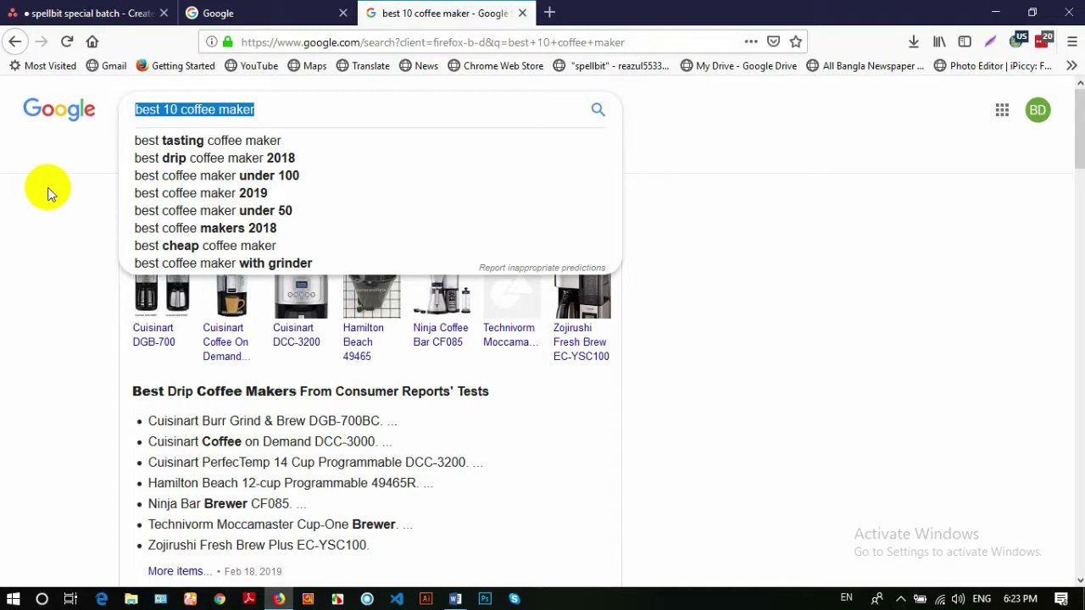
pyautogui.click(732, 269)
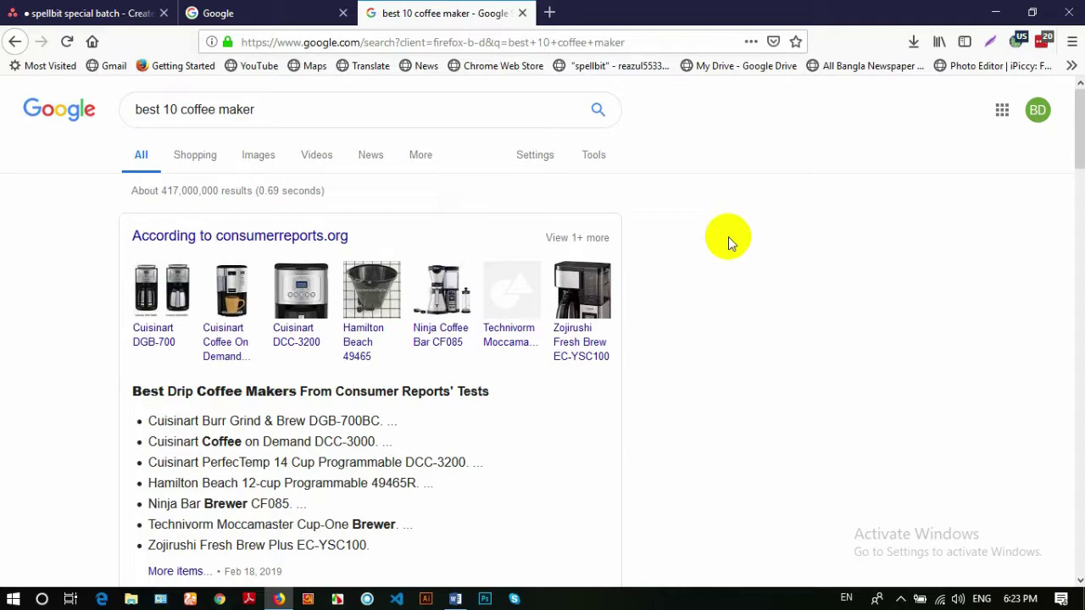
# Search Google for "wordpress template" in a new tab and check the result count
pyautogui.click(550, 13)
pyautogui.write('wo')
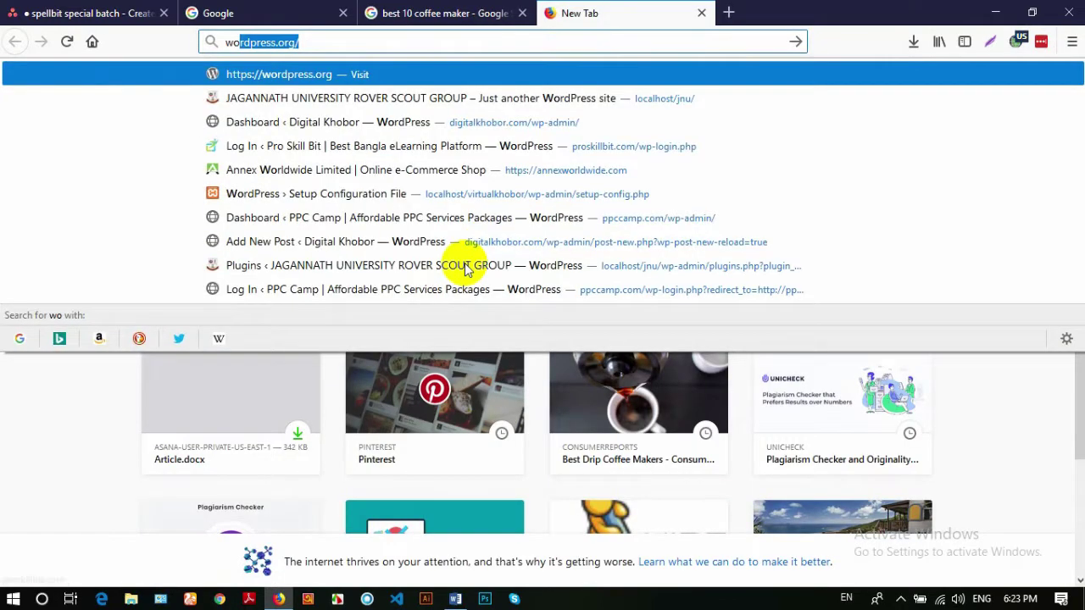
pyautogui.write('rdpress')
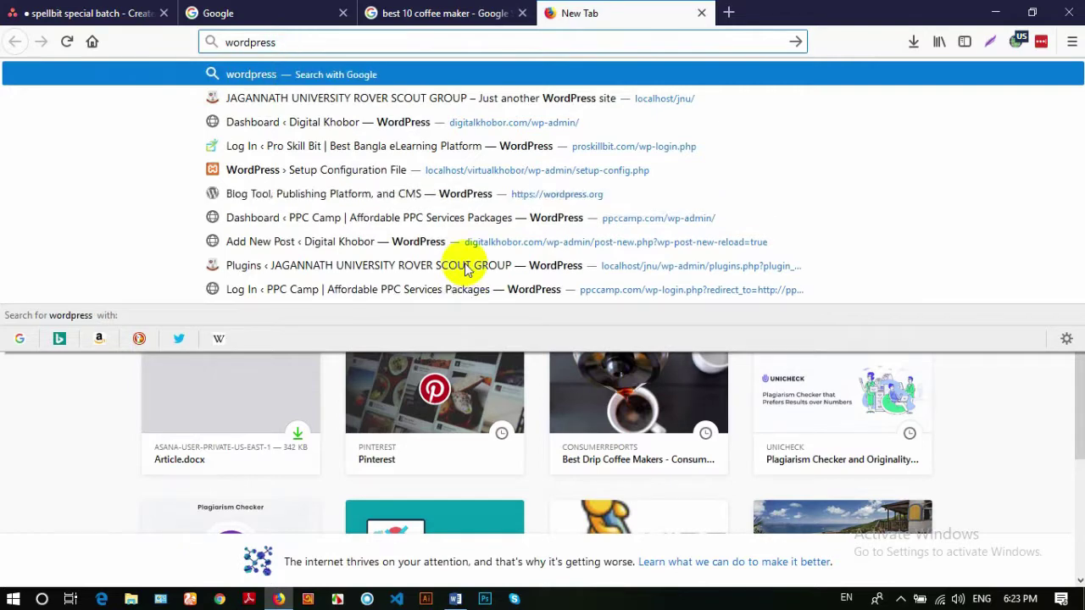
pyautogui.write(' template')
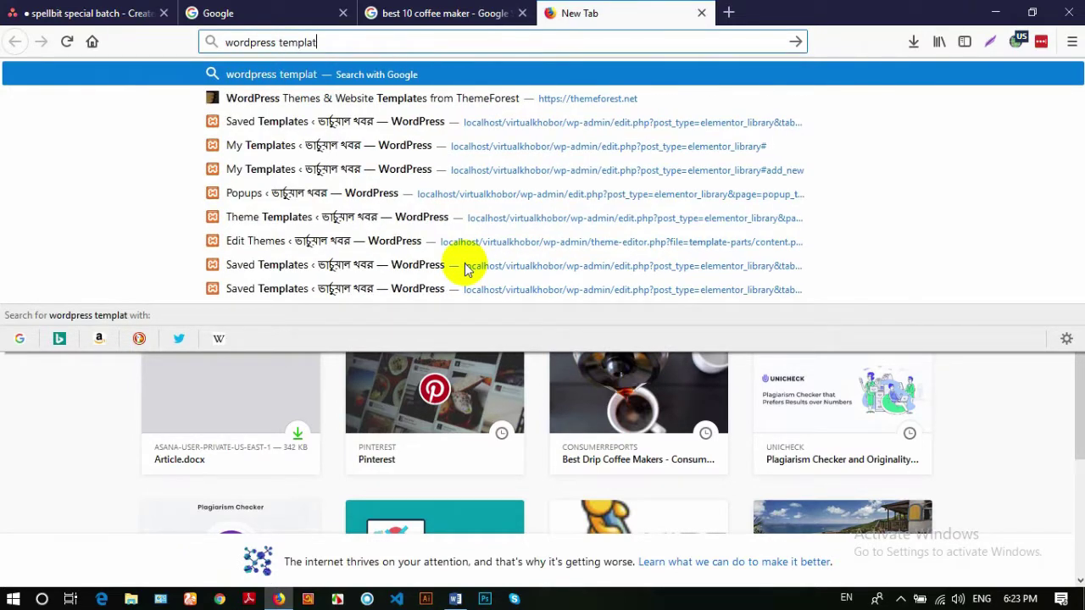
pyautogui.press('Return')
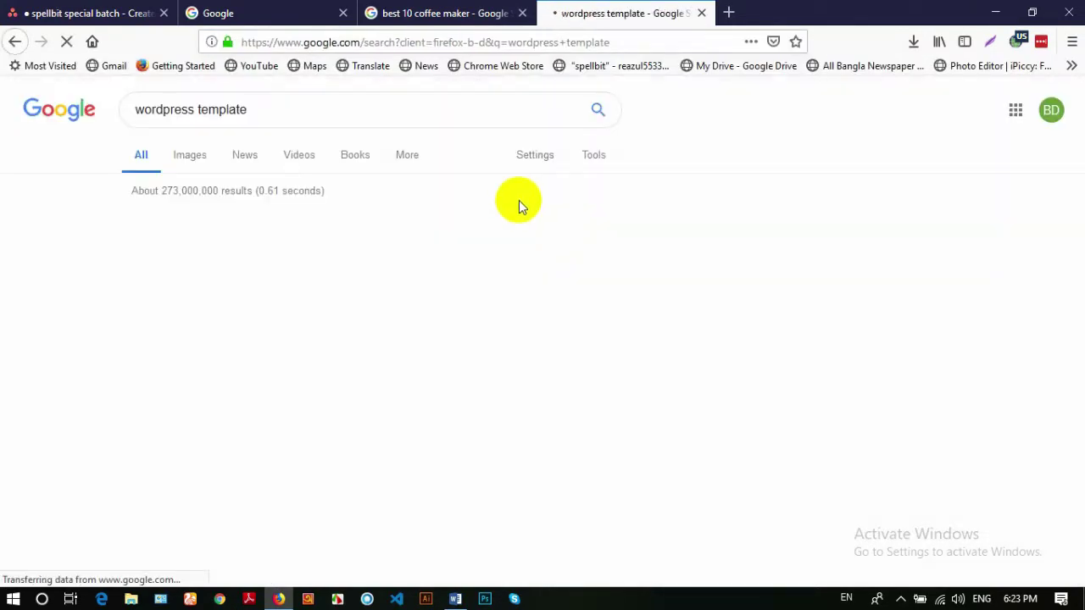
pyautogui.moveTo(156, 191); pyautogui.dragTo(239, 192)
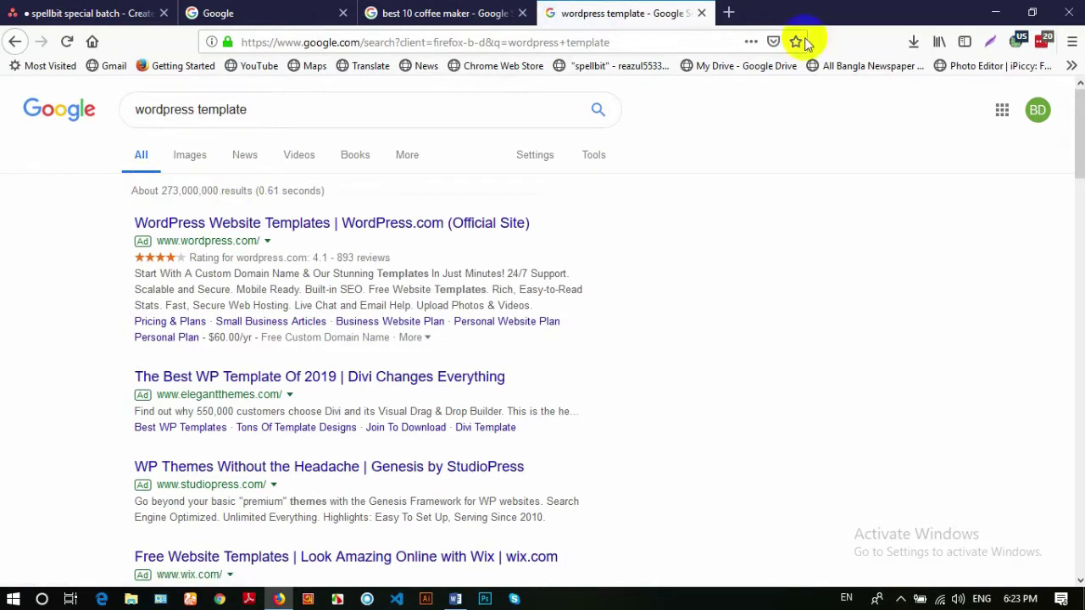
# Enter "html temp" as a search query in another new tab
pyautogui.click(730, 16)
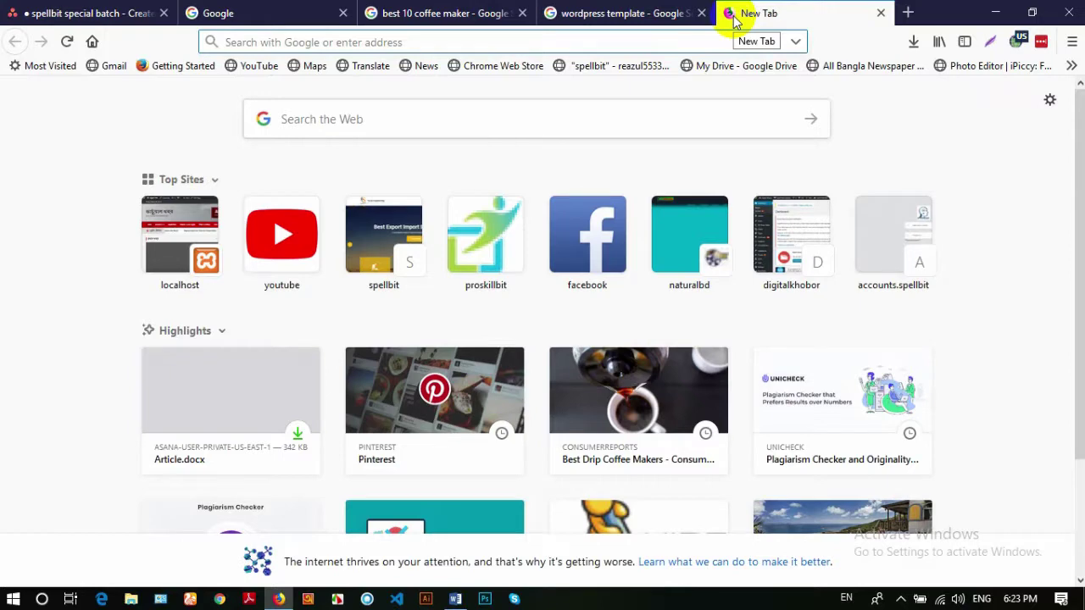
pyautogui.write('html')
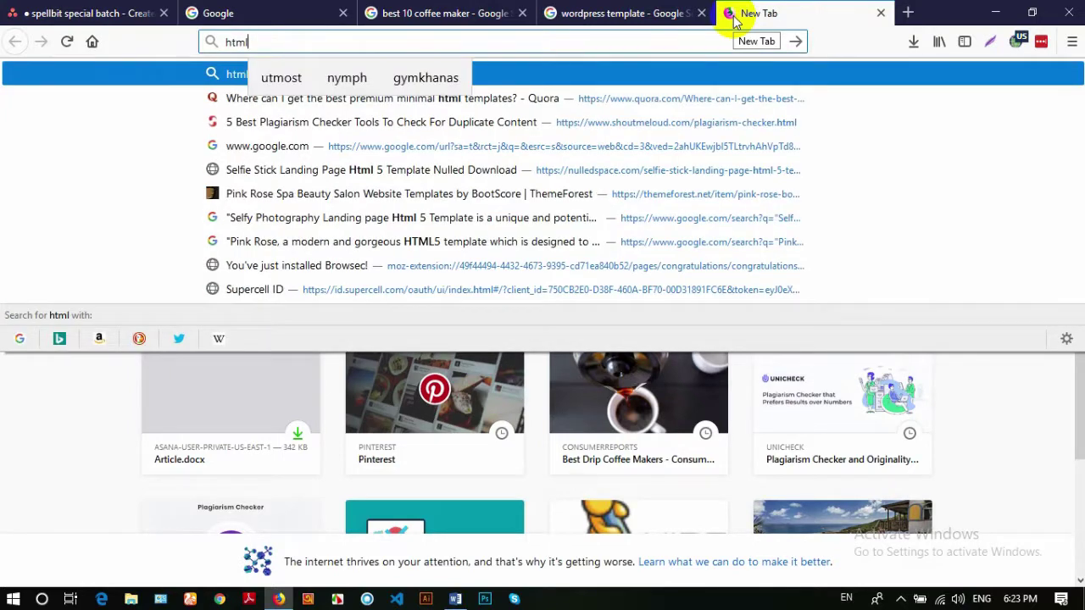
pyautogui.write(' temp')
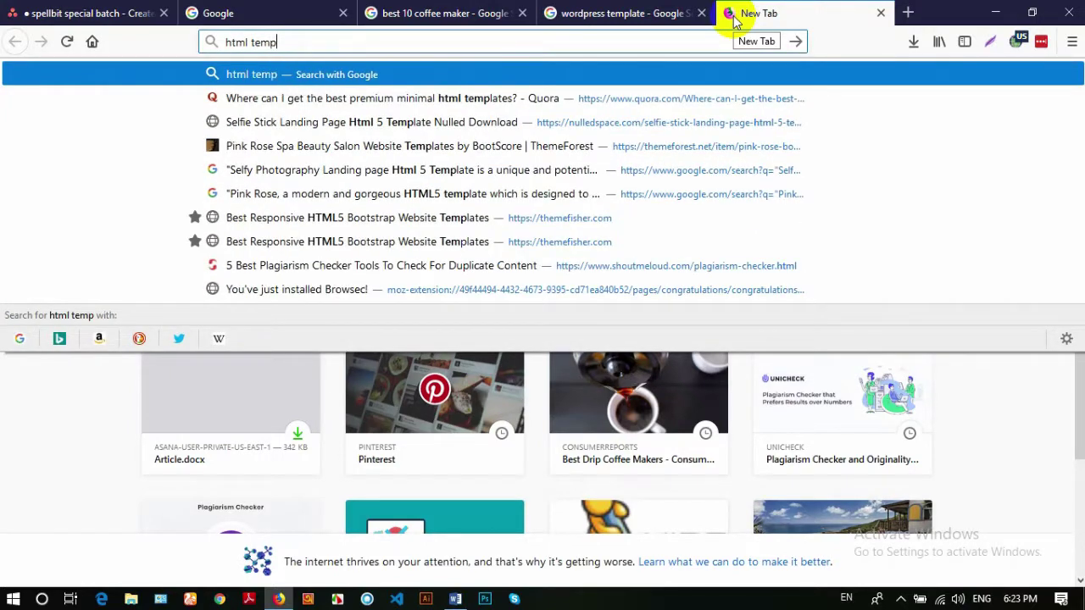
# Search Google for "html template" and highlight the number of results found
pyautogui.write('late')
pyautogui.press('Return')
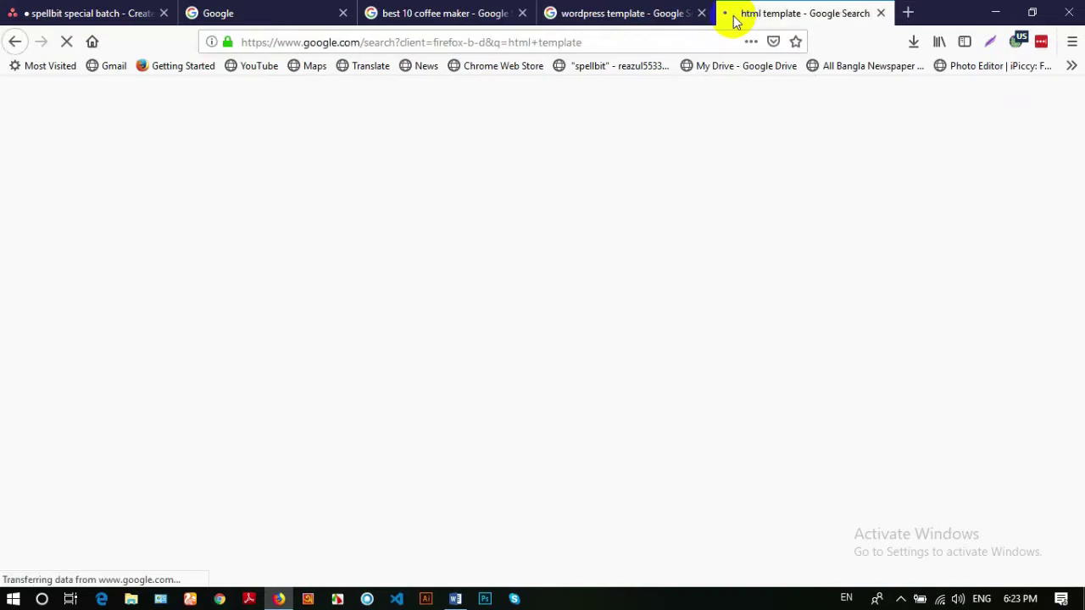
pyautogui.moveTo(155, 191); pyautogui.dragTo(242, 191)
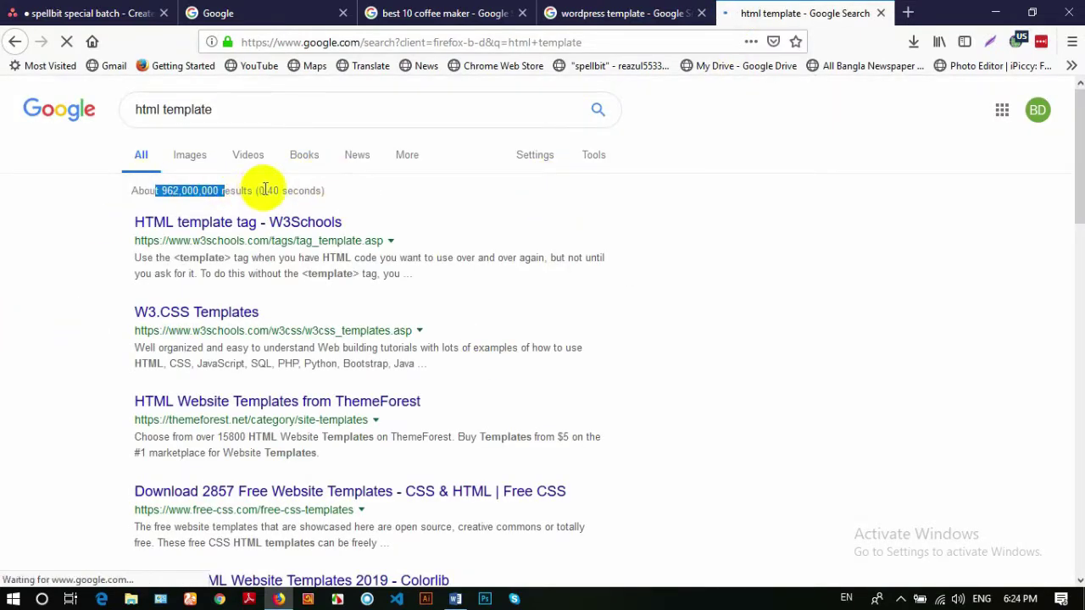
pyautogui.click(217, 200)
# From the "wordpress template" results, open the WordPress.org, ThemeForest, Colorlib and TemplateMonster theme pages in separate background tabs
pyautogui.click(599, 9)
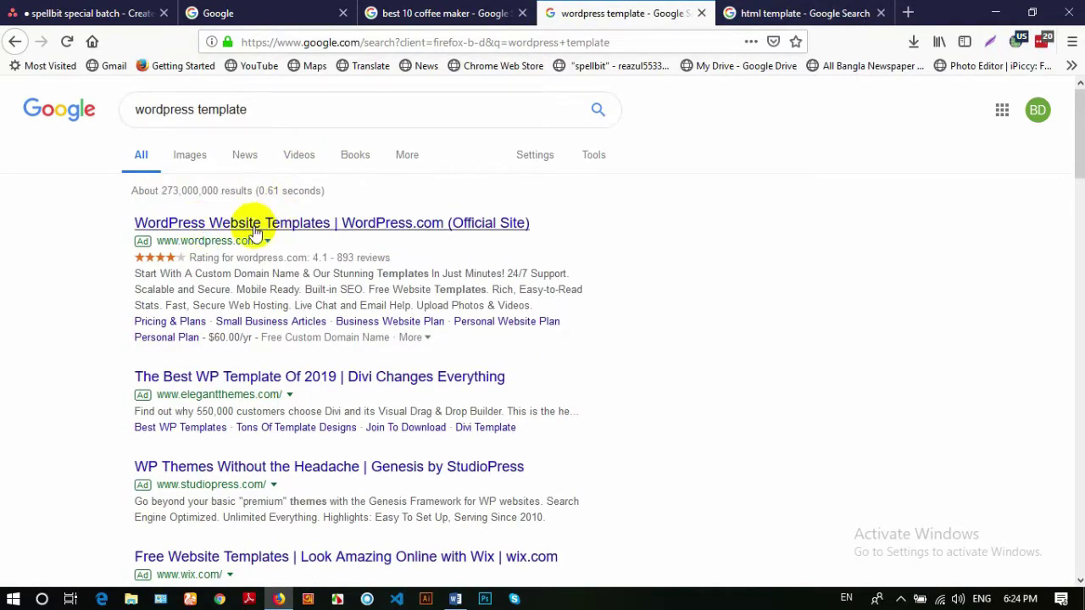
pyautogui.scroll(-4, 241, 233)
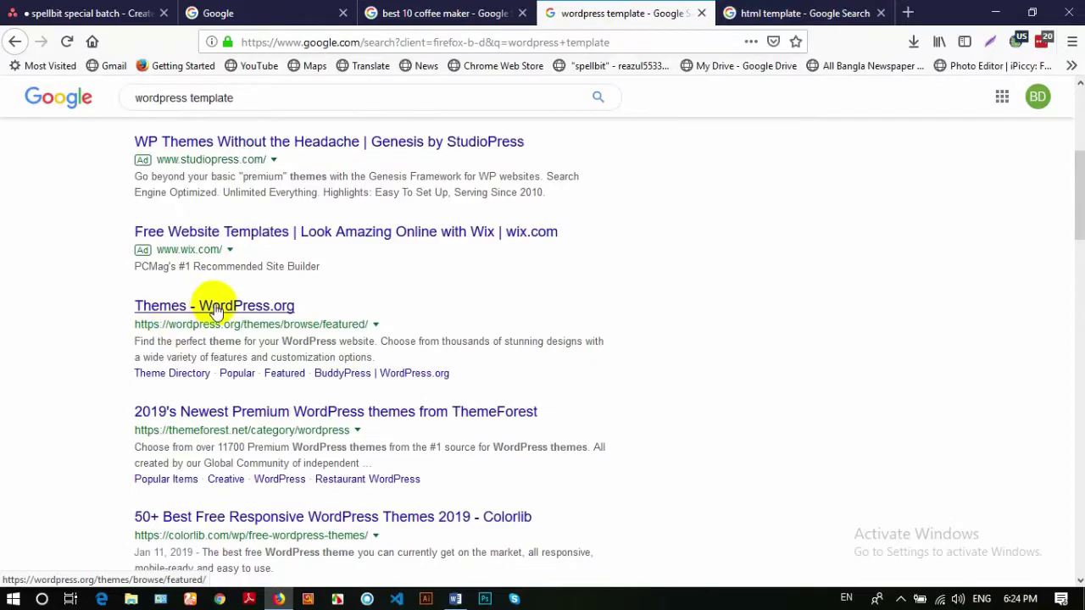
pyautogui.middleClick(213, 306)
pyautogui.middleClick(229, 410)
pyautogui.scroll(-3, 79, 376)
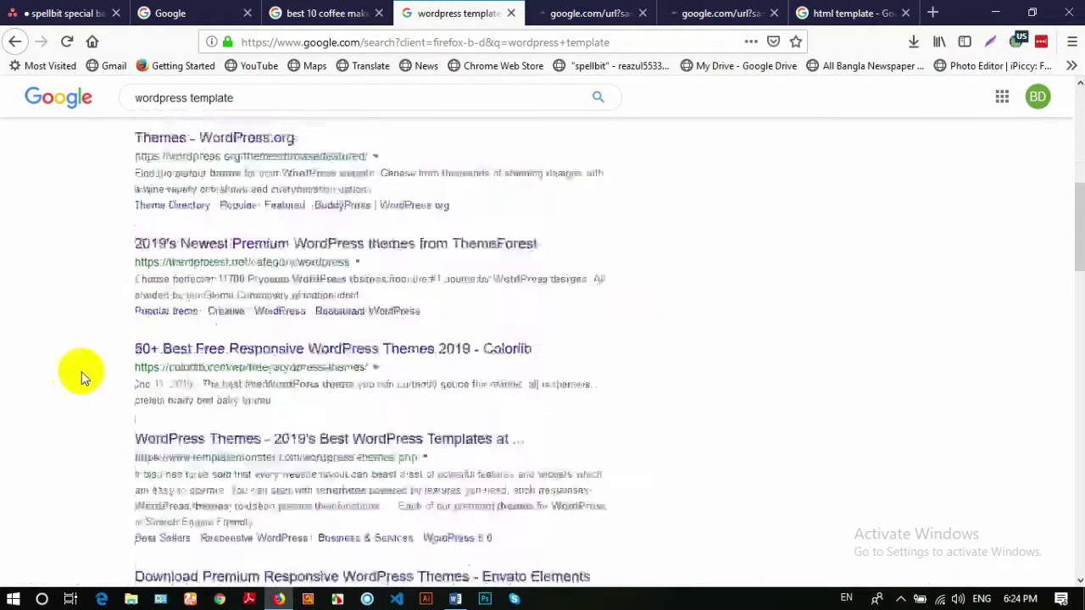
pyautogui.middleClick(256, 284)
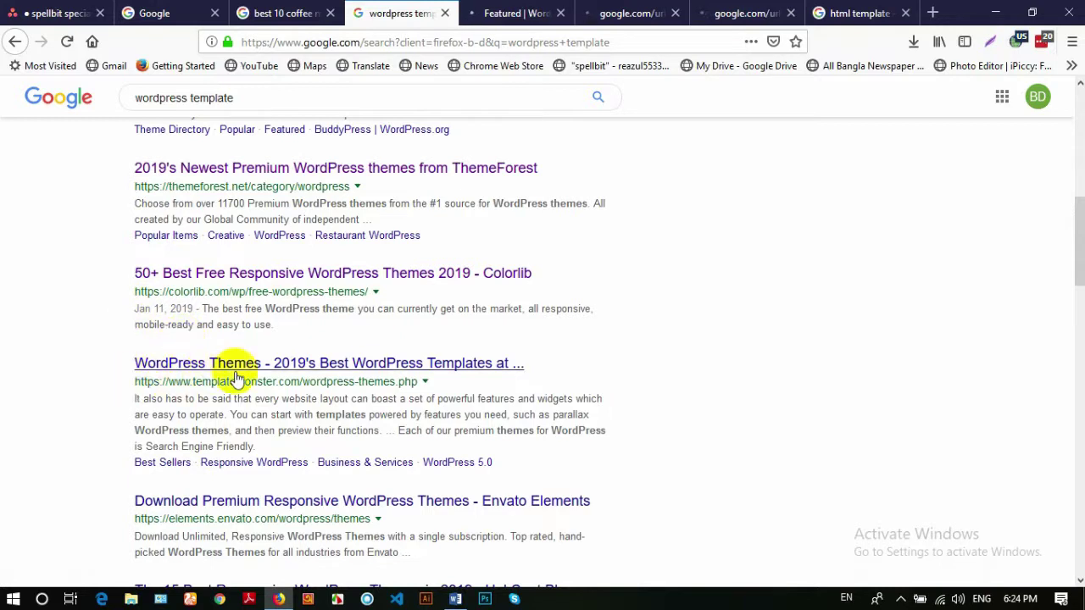
pyautogui.middleClick(278, 365)
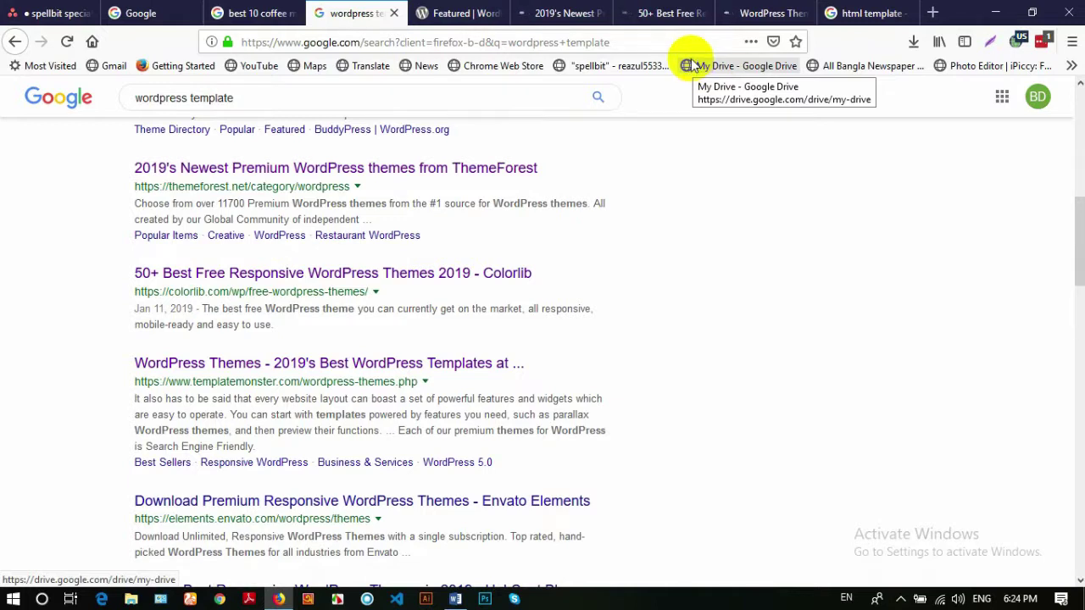
# Look through the WordPress.org, ThemeForest, Colorlib and TemplateMonster pages for the WordPress themes they offer
pyautogui.click(466, 17)
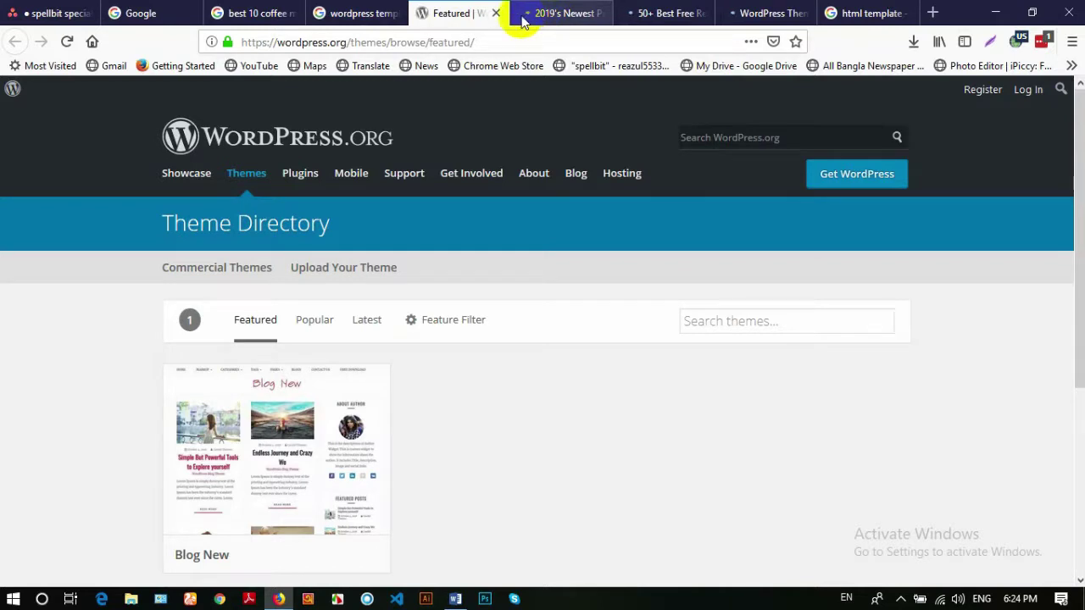
pyautogui.click(553, 15)
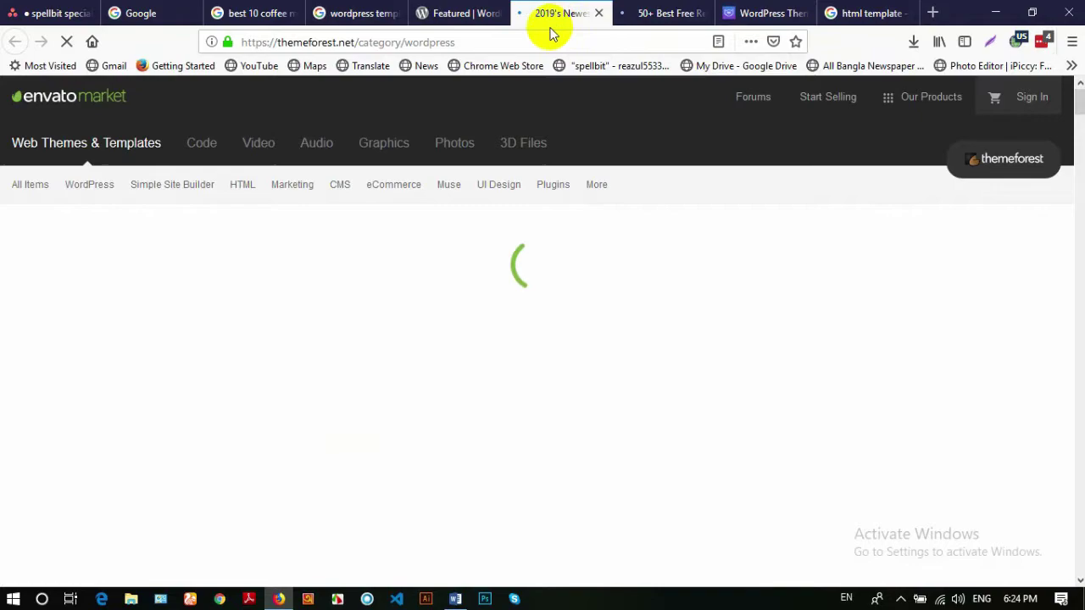
pyautogui.click(668, 14)
pyautogui.scroll(-5, 350, 319)
pyautogui.scroll(4, 345, 245)
pyautogui.scroll(3, 315, 247)
pyautogui.scroll(-5, 601, 161)
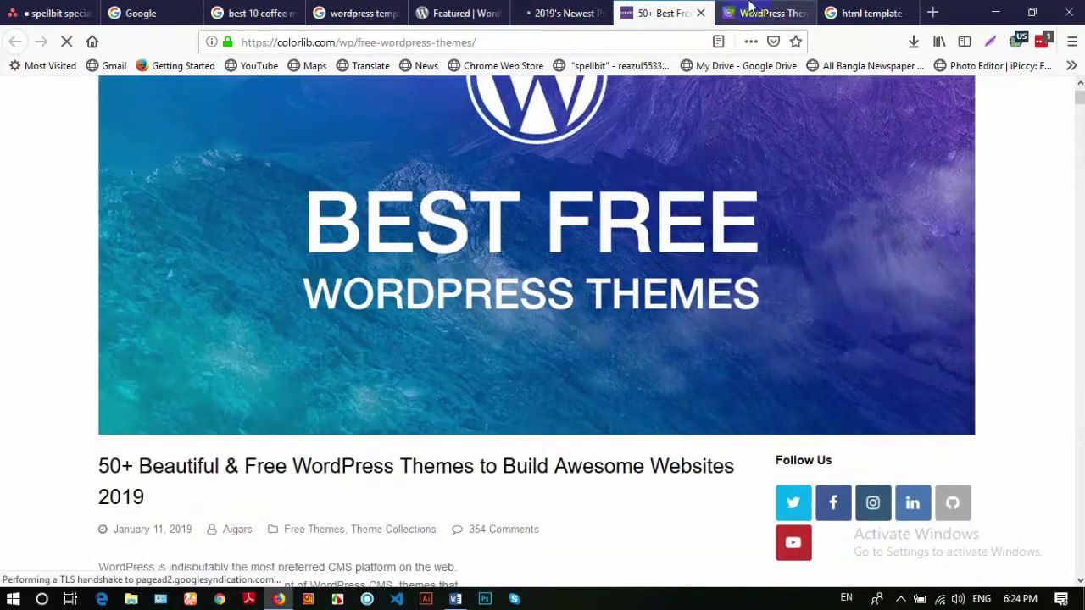
pyautogui.click(749, 8)
pyautogui.scroll(-10, 435, 296)
pyautogui.scroll(-4, 254, 291)
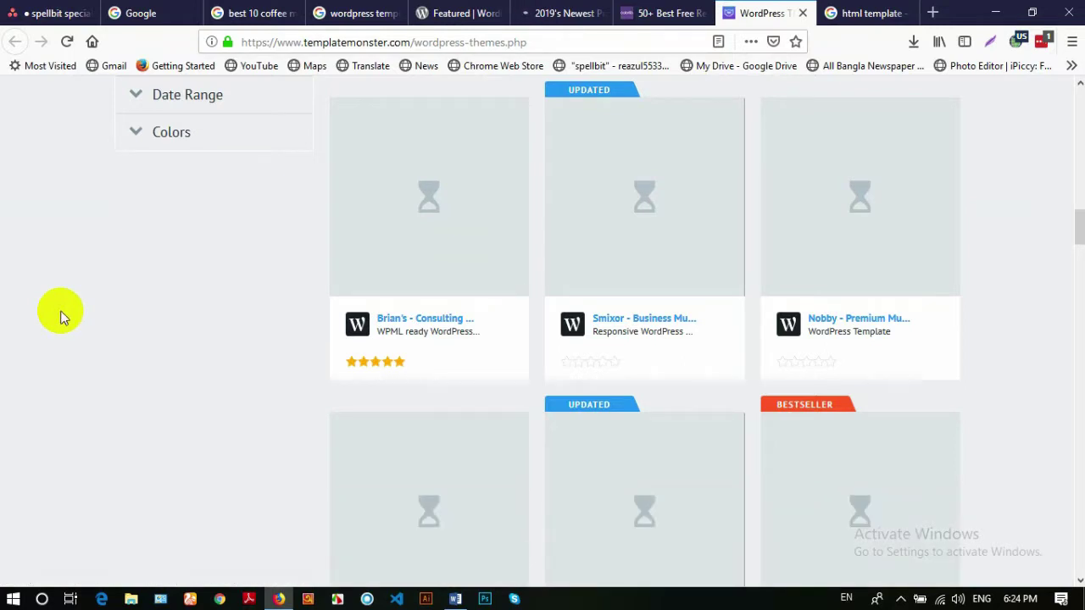
# Close the four WordPress theme pages and the "html template" search, keeping the "wordpress template" results open
pyautogui.click(465, 17)
pyautogui.click(496, 13)
pyautogui.click(497, 13)
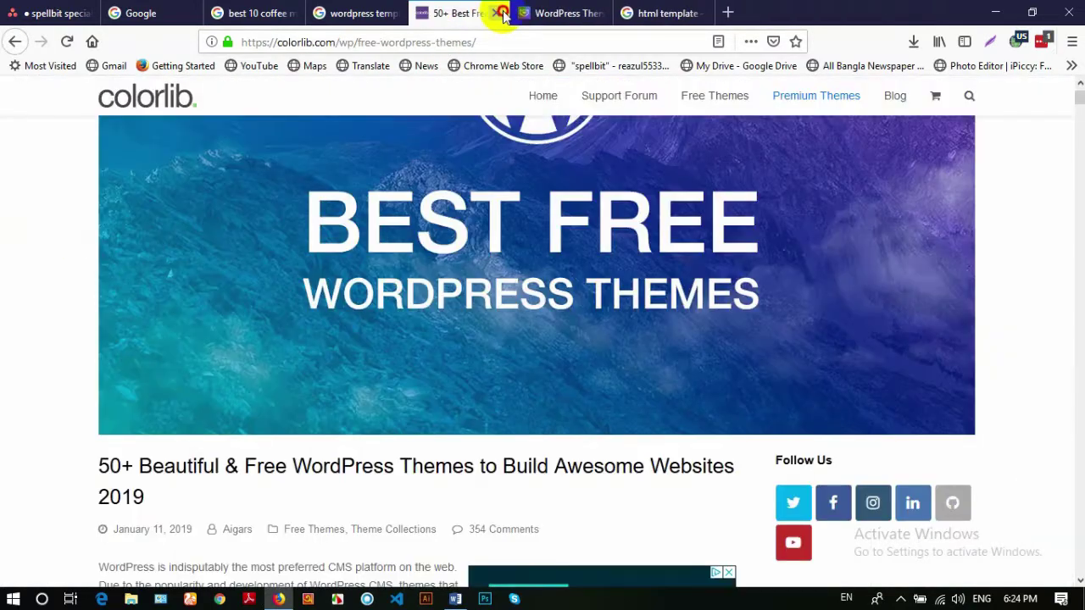
pyautogui.click(500, 14)
pyautogui.click(509, 12)
pyautogui.click(507, 12)
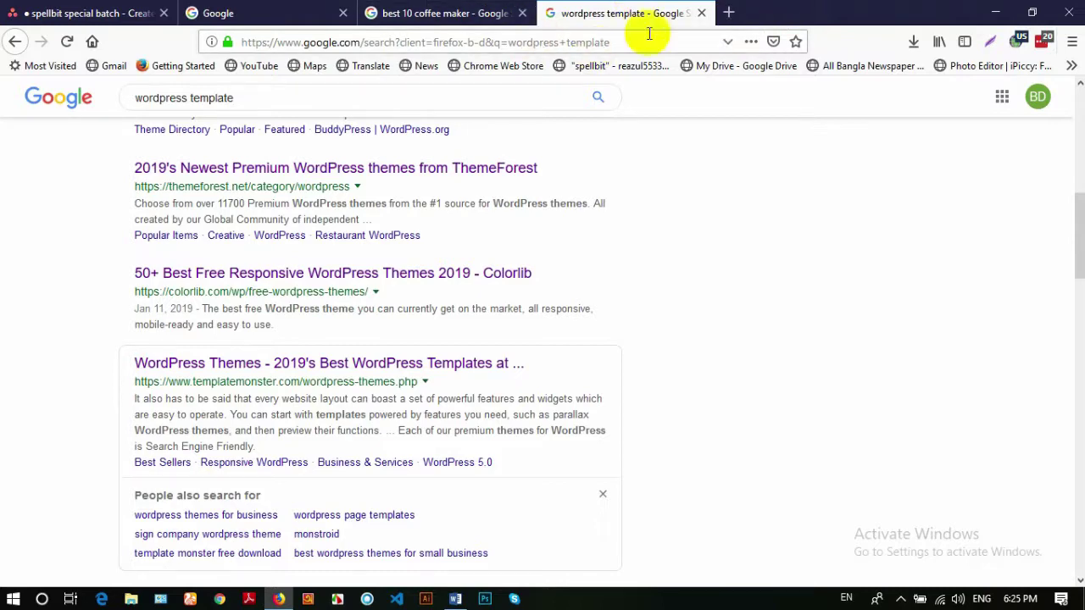
# Search Google for "free html template" in a new tab
pyautogui.click(730, 13)
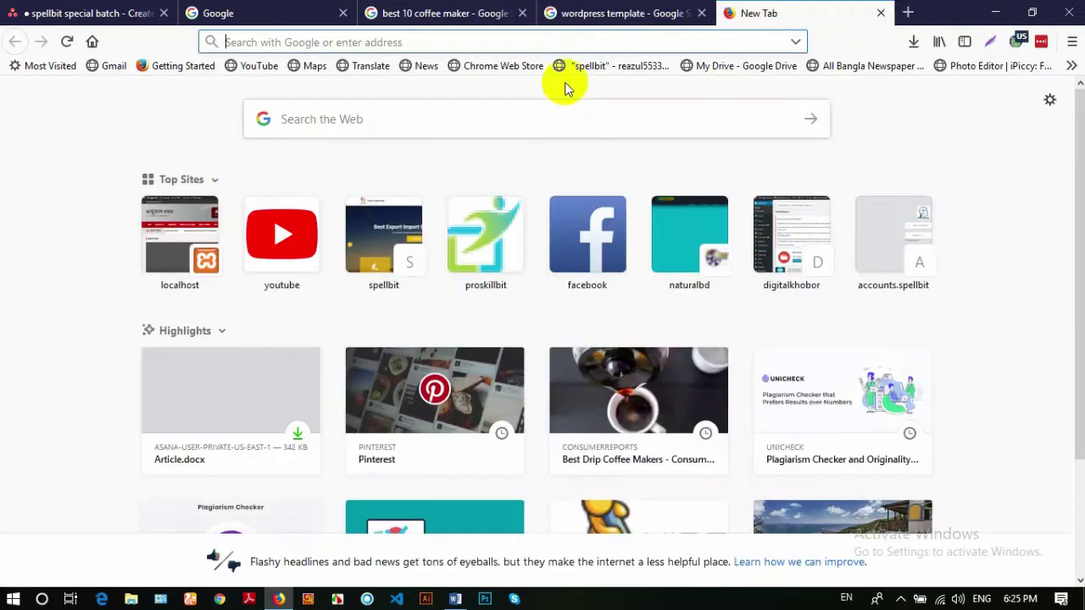
pyautogui.write('html')
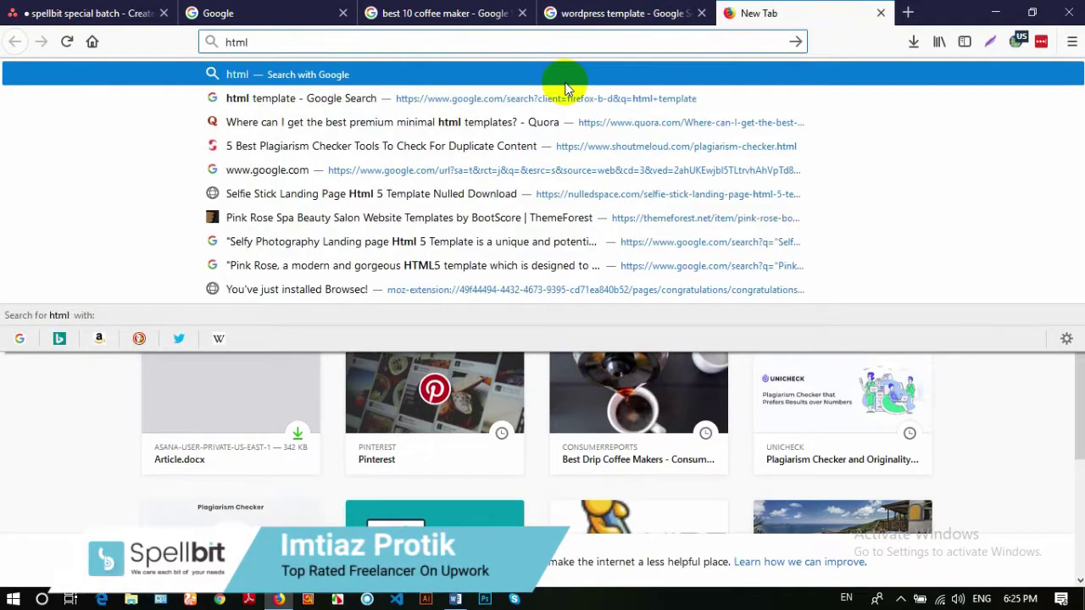
pyautogui.press('Escape')
pyautogui.press('Escape')
pyautogui.write('free h')
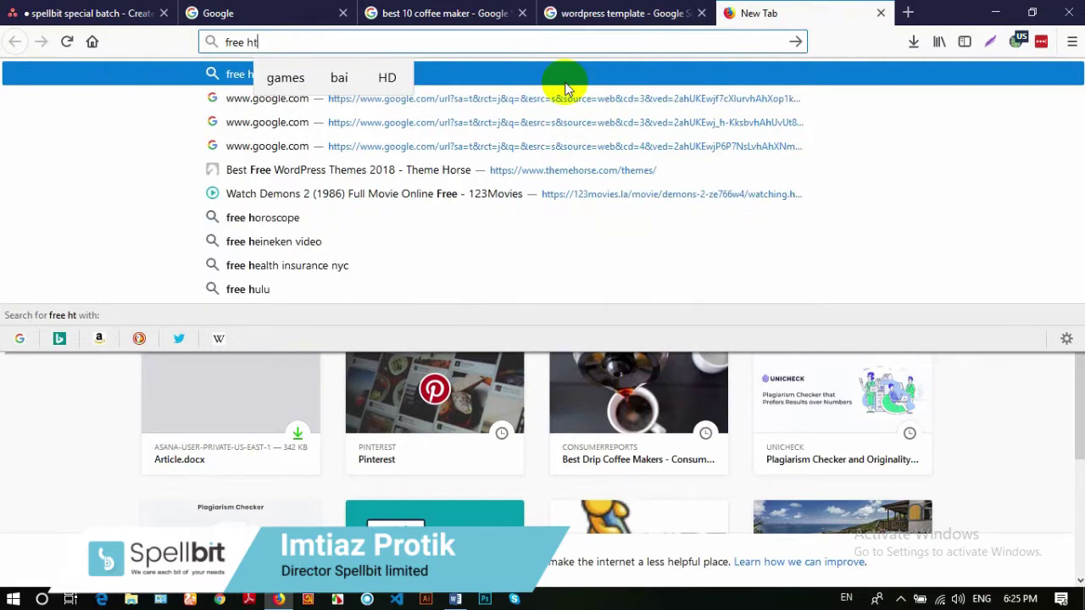
pyautogui.write('tml ')
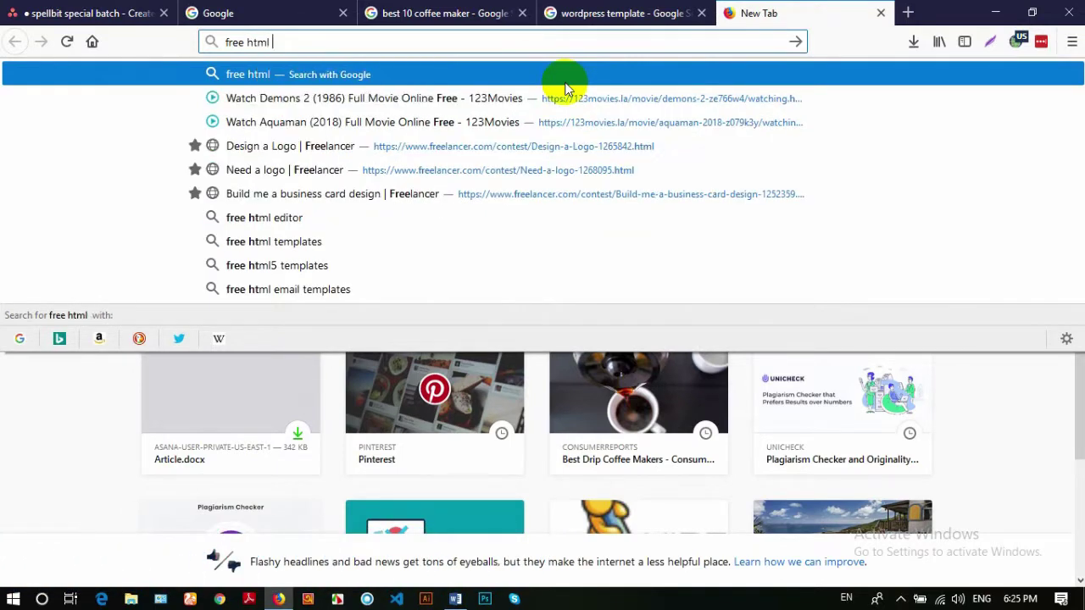
pyautogui.write('template')
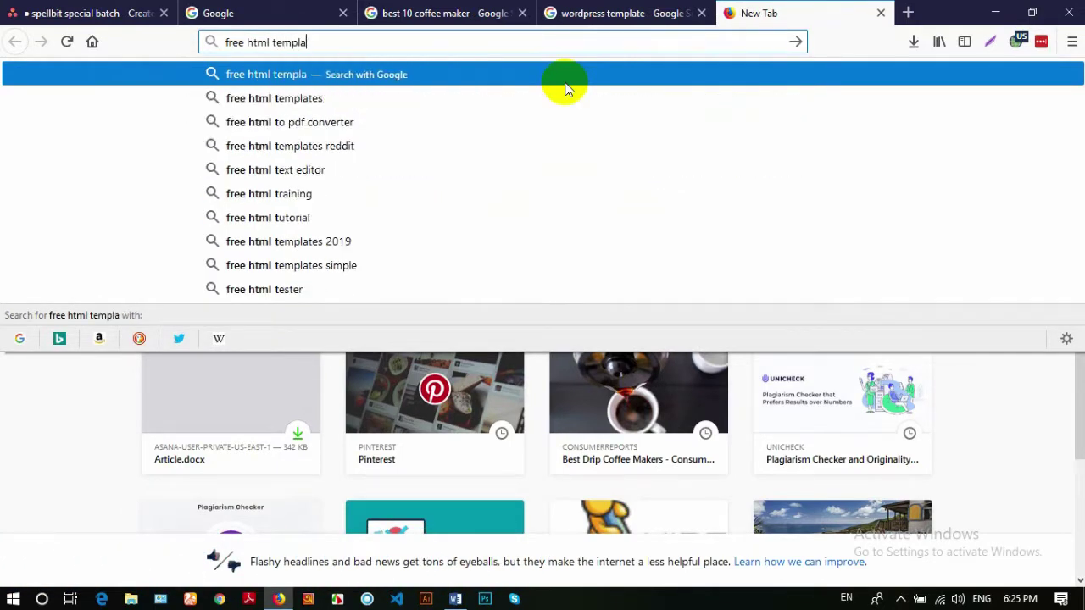
pyautogui.press('Return')
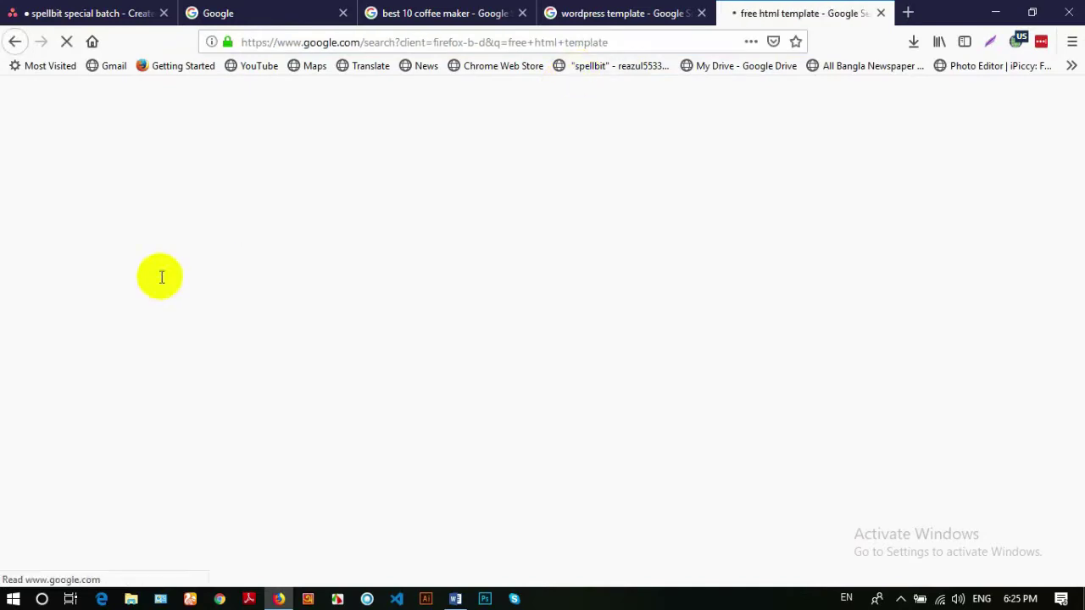
# Open the Free CSS, HTML5 UP and html.com "99 of the Best Free HTML Templates" results in separate tabs
pyautogui.middleClick(212, 228)
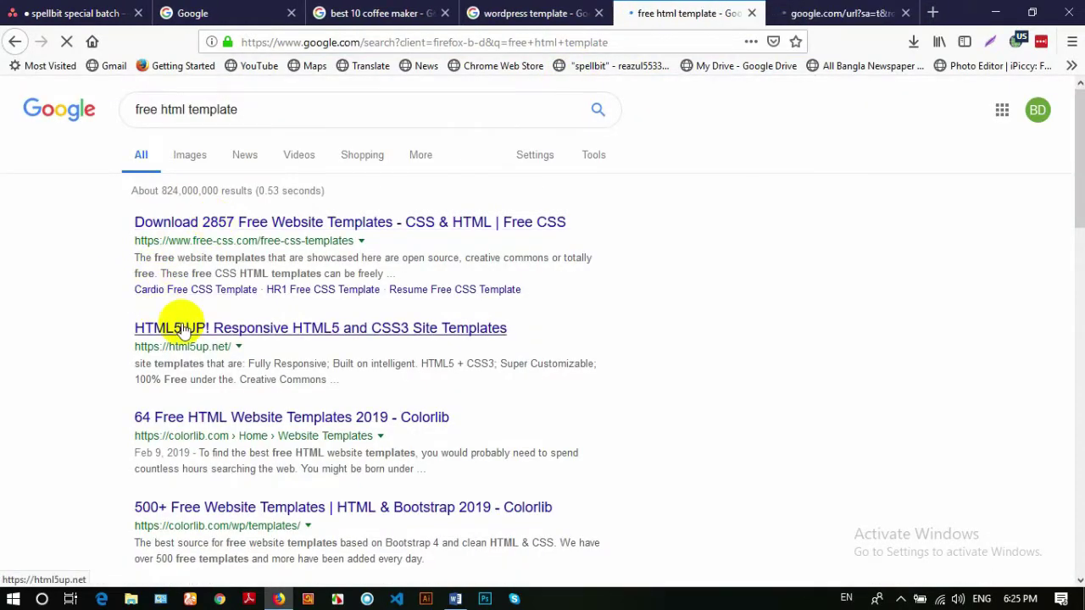
pyautogui.middleClick(151, 329)
pyautogui.scroll(-3, 108, 322)
pyautogui.scroll(-3, 109, 322)
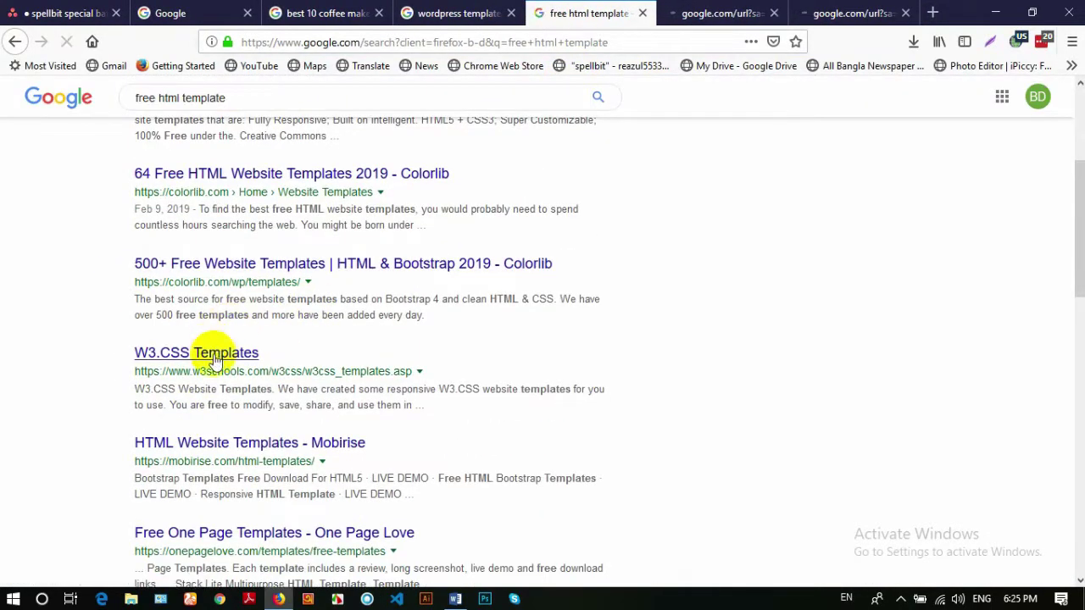
pyautogui.click(721, 10)
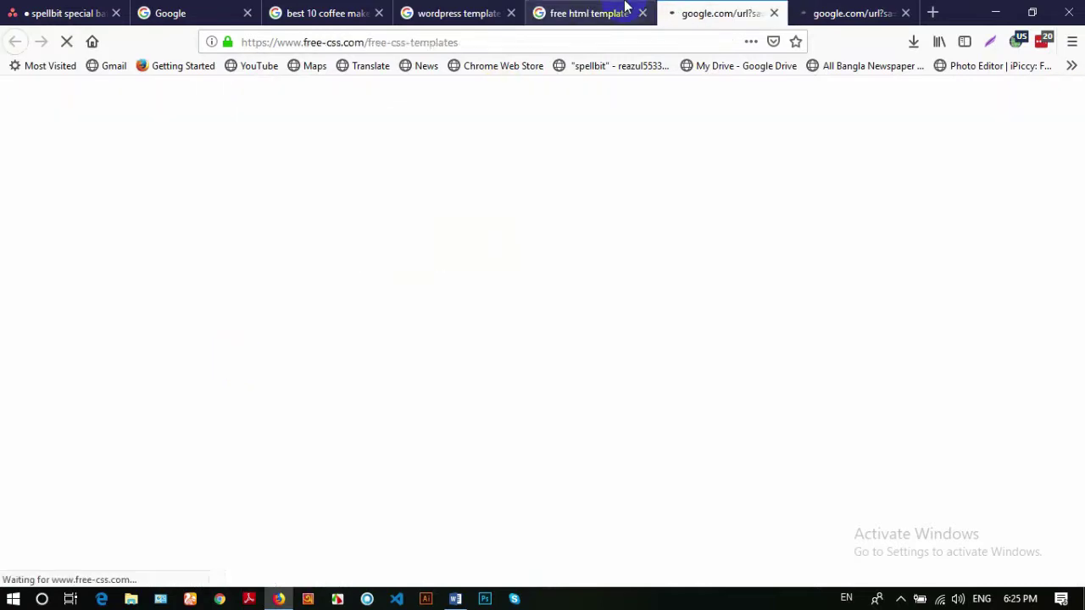
pyautogui.click(835, 11)
pyautogui.click(593, 11)
pyautogui.scroll(-10, 412, 242)
pyautogui.middleClick(235, 312)
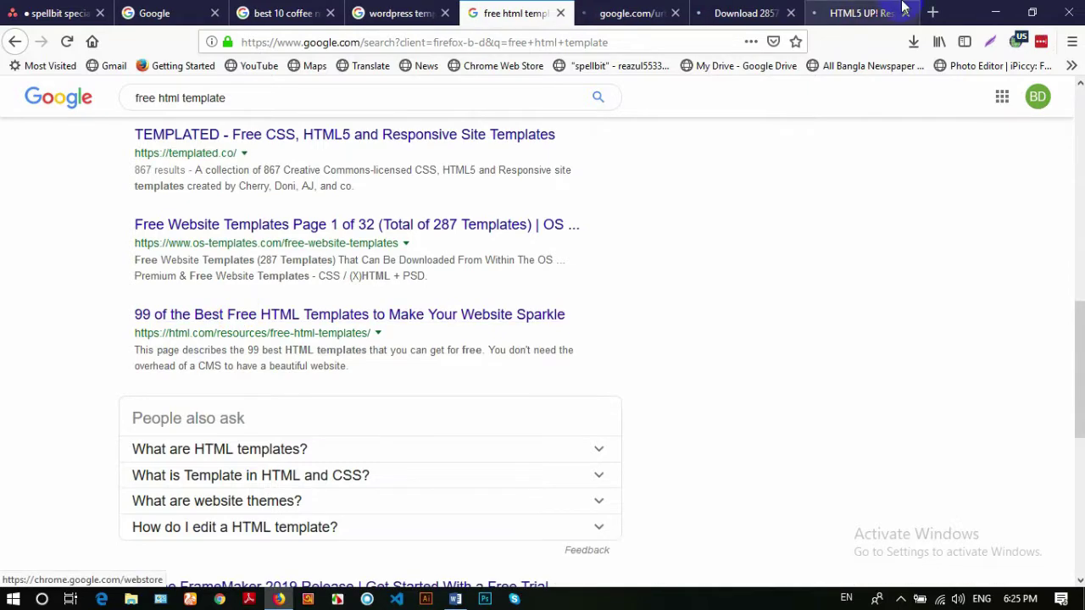
# Read through the list of 99 free HTML templates on html.com
pyautogui.hotkey('ctrl', 'Tab')
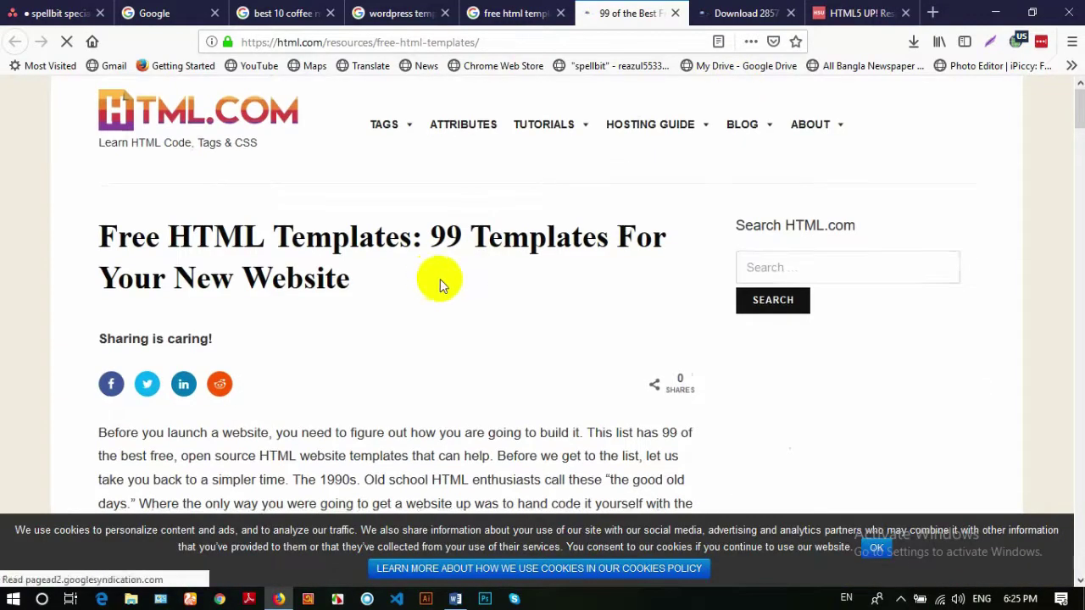
pyautogui.scroll(-8, 440, 279)
pyautogui.scroll(-15, 453, 273)
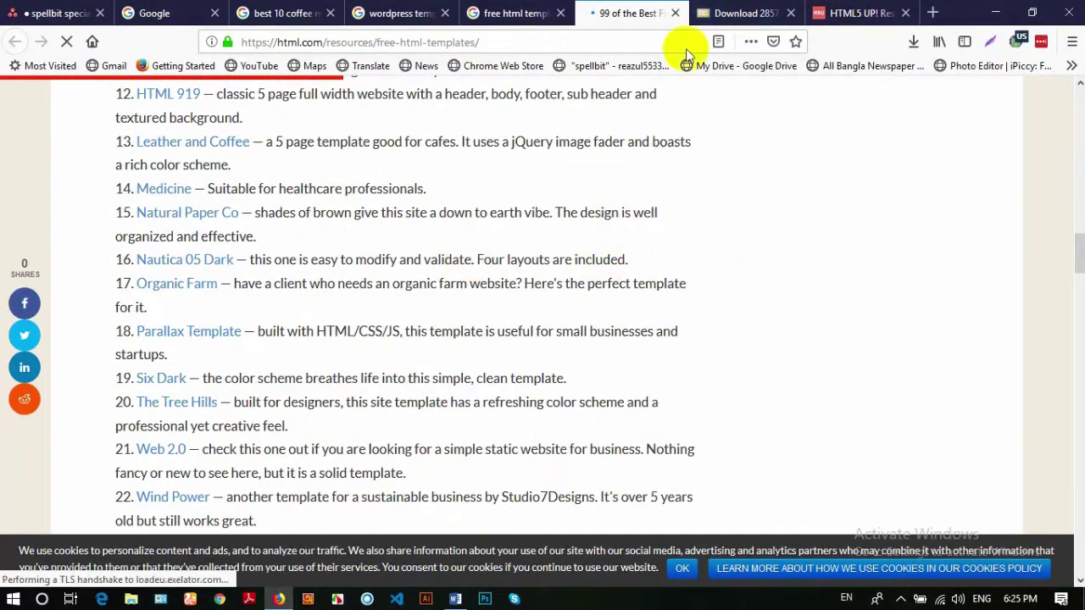
# Browse the Free CSS template gallery and open the page of the HR2 template
pyautogui.click(726, 10)
pyautogui.scroll(-5, 653, 182)
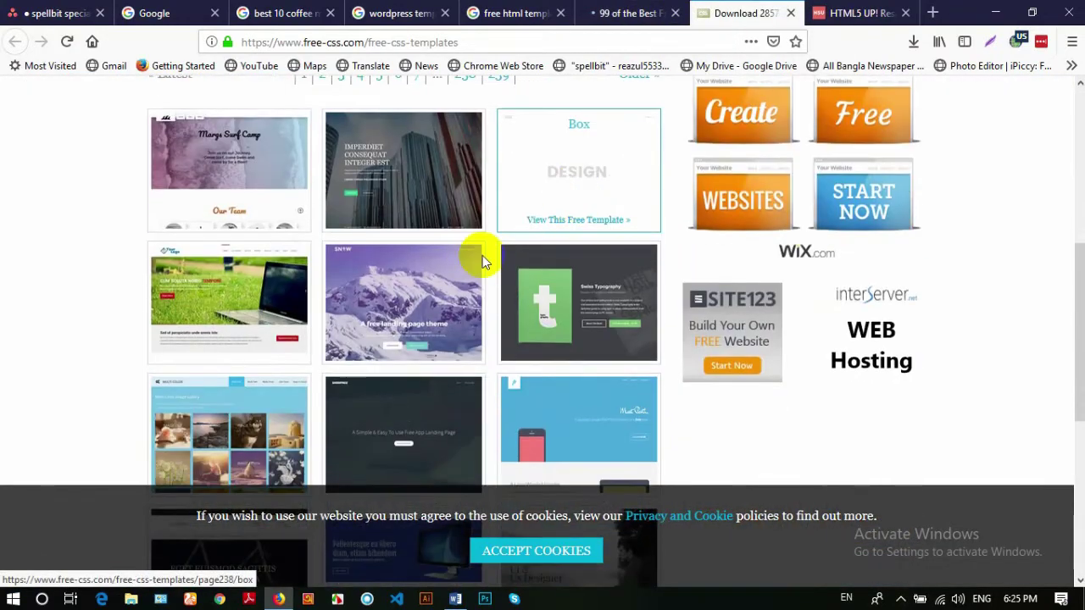
pyautogui.scroll(5, 333, 298)
pyautogui.scroll(-3, 269, 341)
pyautogui.scroll(-2, 267, 345)
pyautogui.click(259, 307)
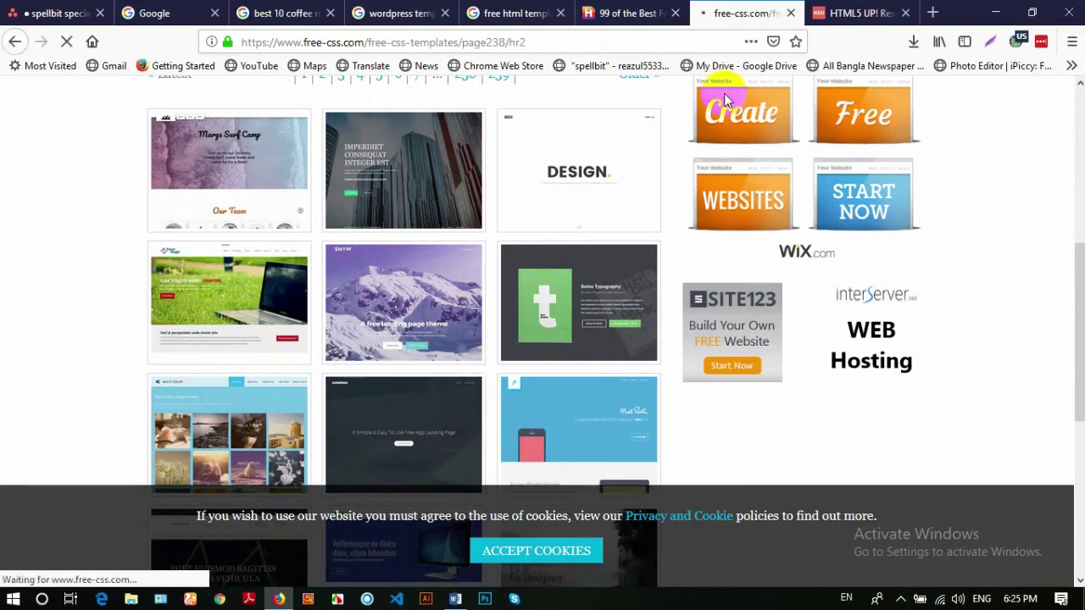
# Download the HR2 free website template and save its ZIP file
pyautogui.scroll(-2, 504, 322)
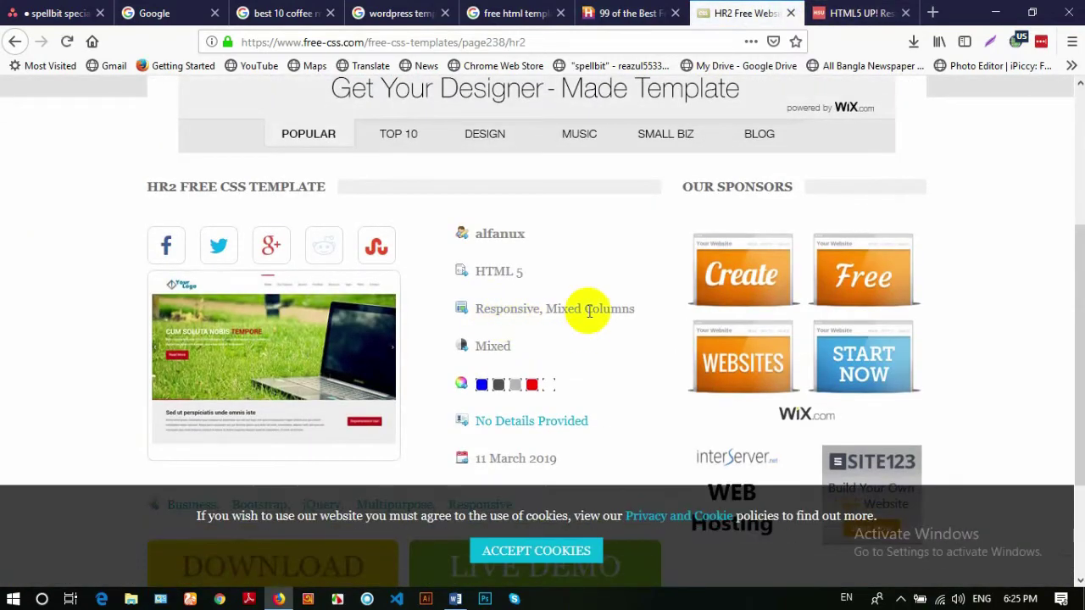
pyautogui.scroll(-2, 588, 309)
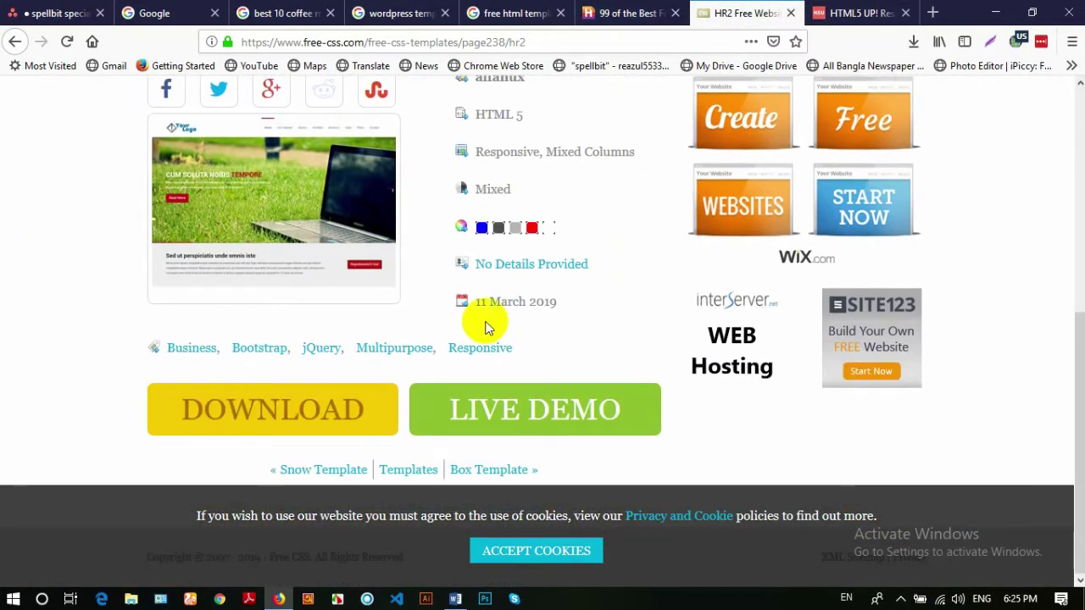
pyautogui.click(287, 418)
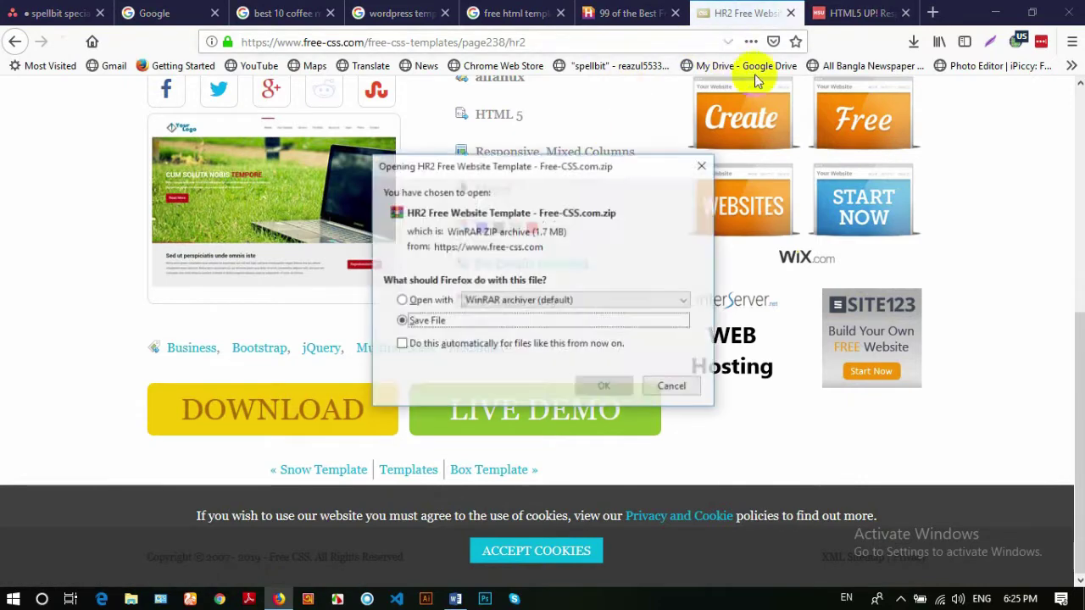
pyautogui.click(594, 387)
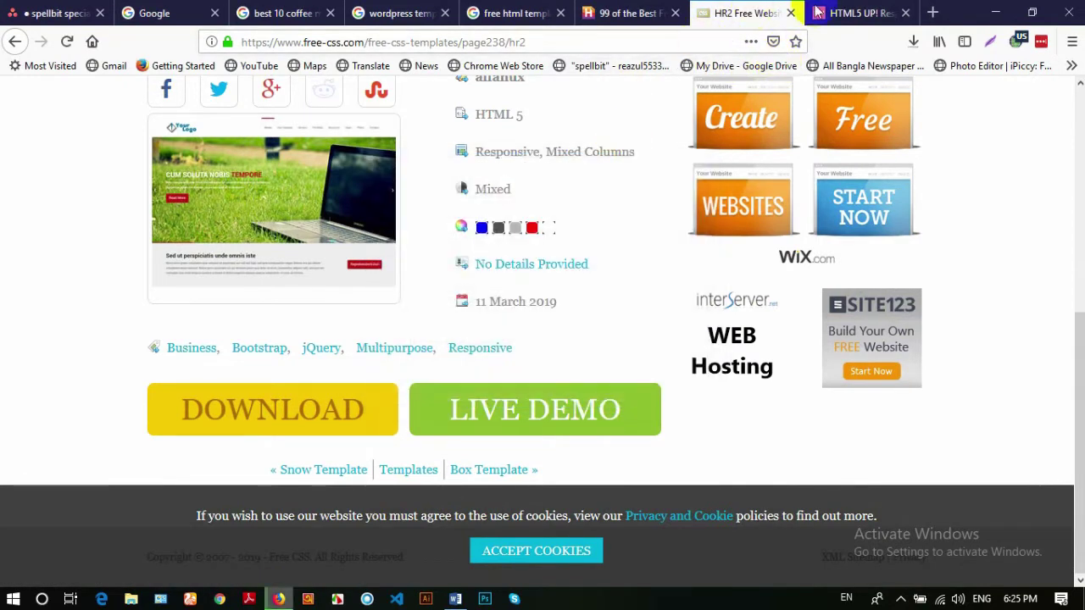
# Browse the free responsive templates on HTML5 UP, such as Paradigm Shift, Massively and Editorial
pyautogui.click(826, 13)
pyautogui.scroll(-13, 466, 280)
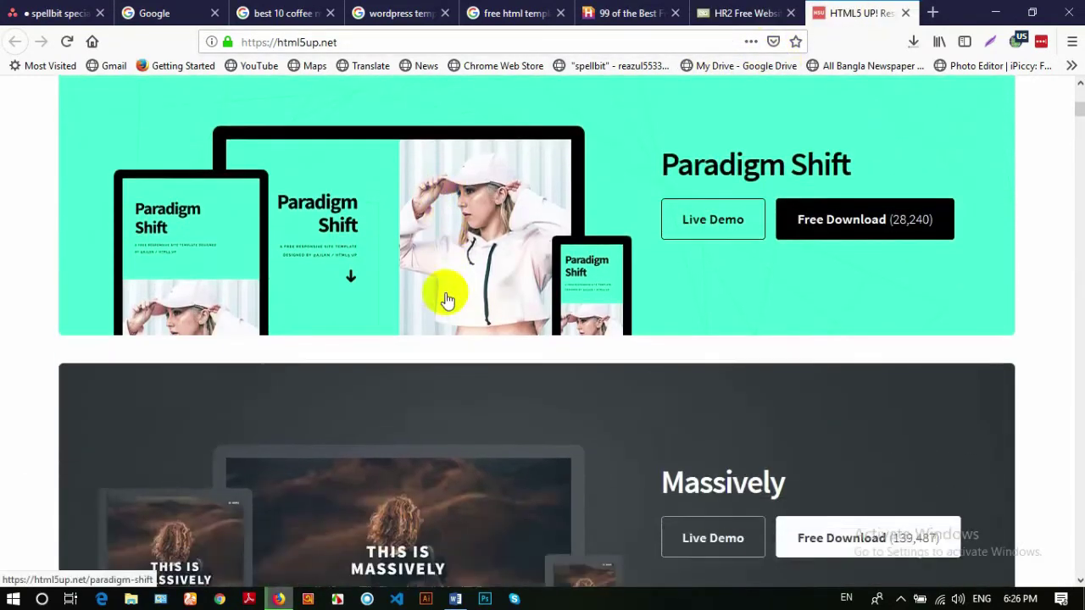
pyautogui.scroll(-8, 447, 300)
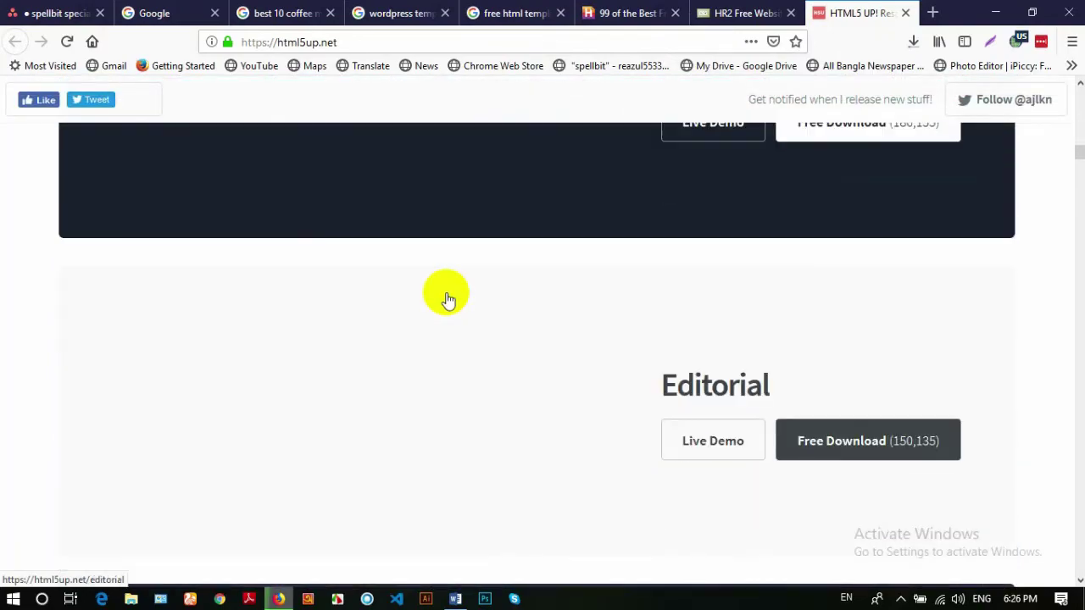
pyautogui.scroll(20, 601, 310)
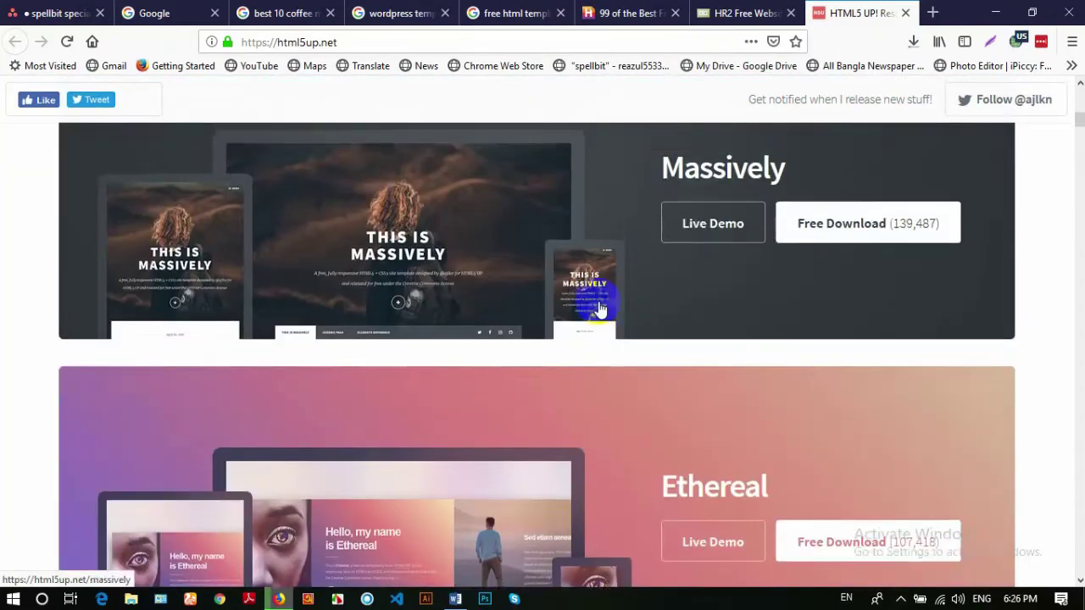
pyautogui.scroll(-10, 598, 308)
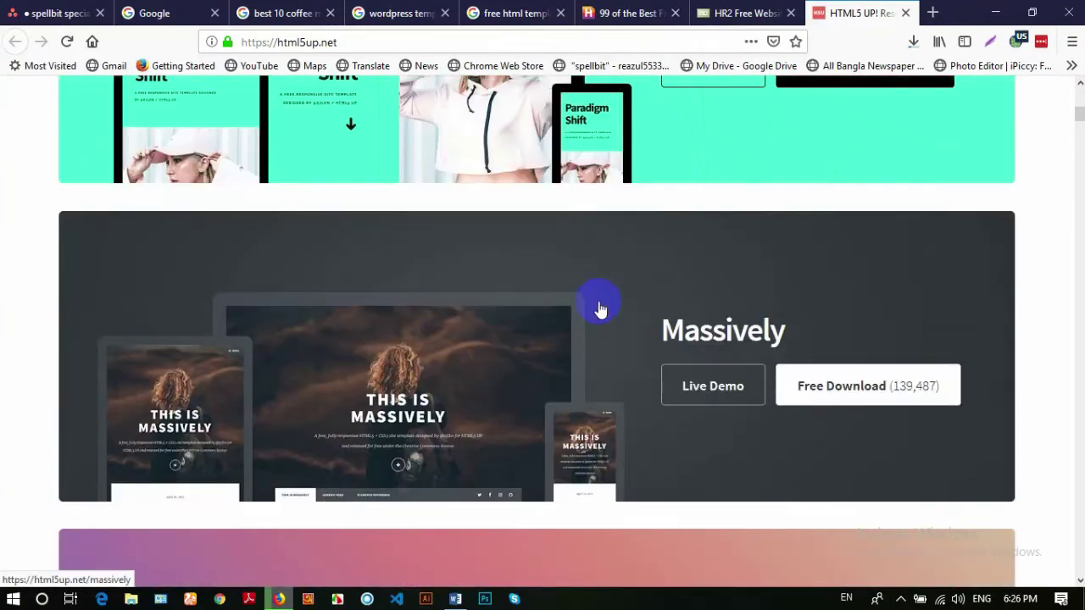
# Download the Massively template from HTML5 UP, save html5up-massively.zip and check the download progress
pyautogui.click(894, 386)
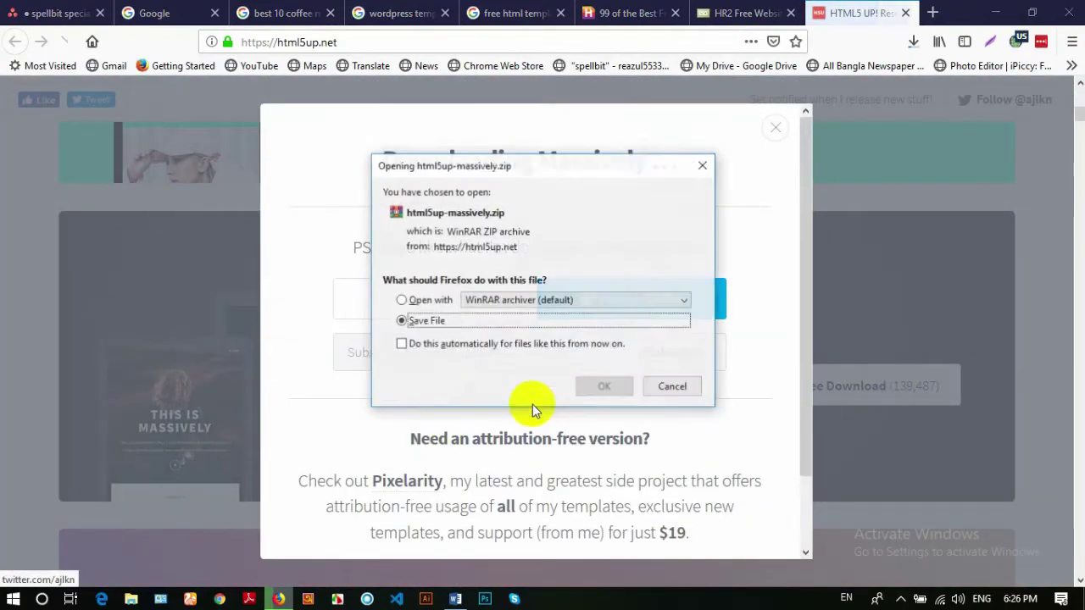
pyautogui.click(604, 389)
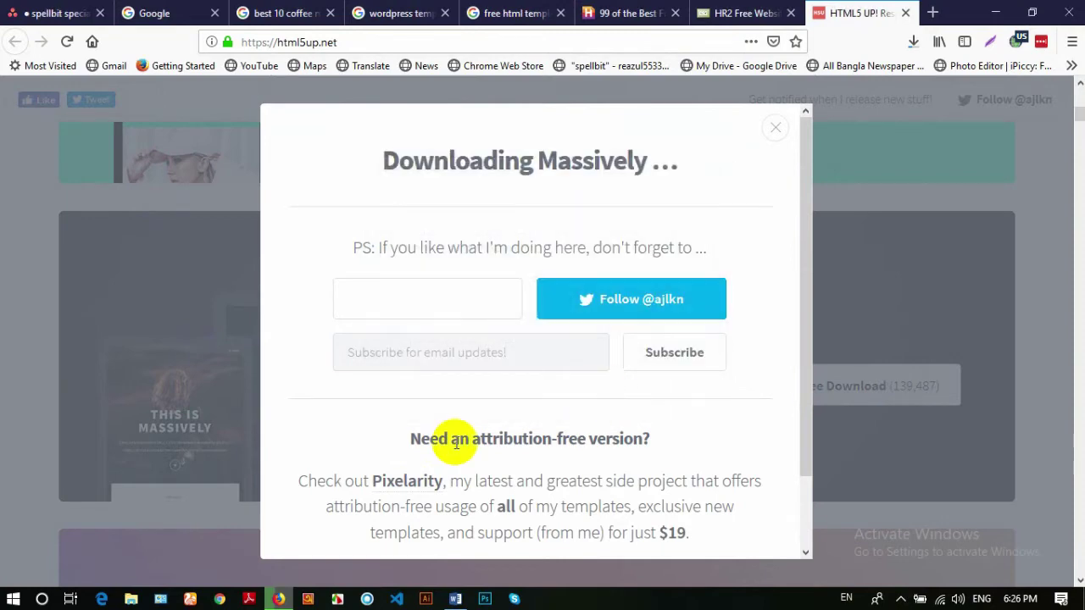
pyautogui.click(918, 42)
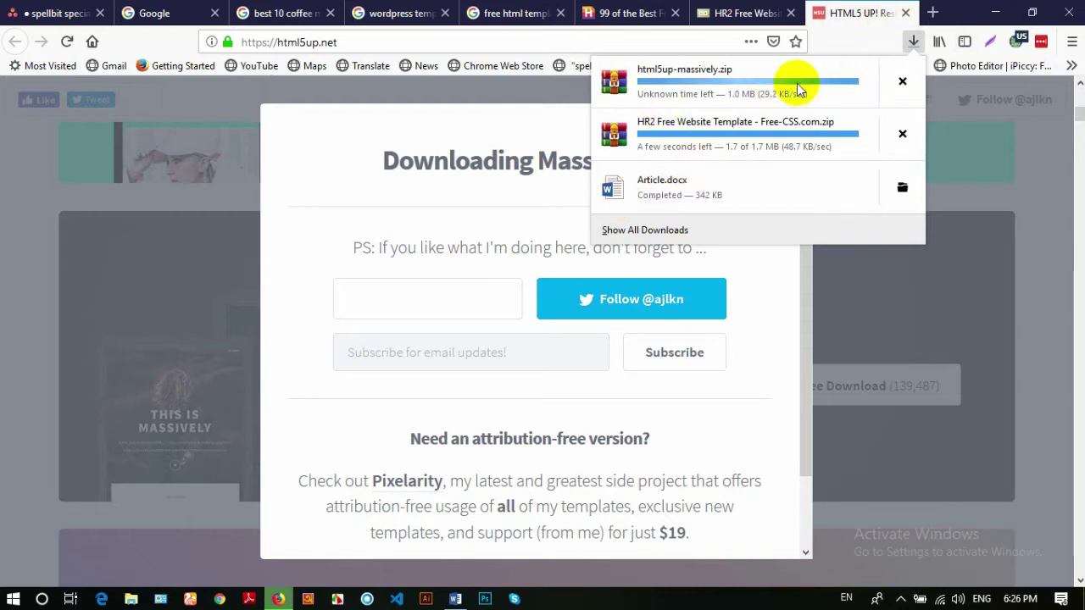
pyautogui.click(995, 12)
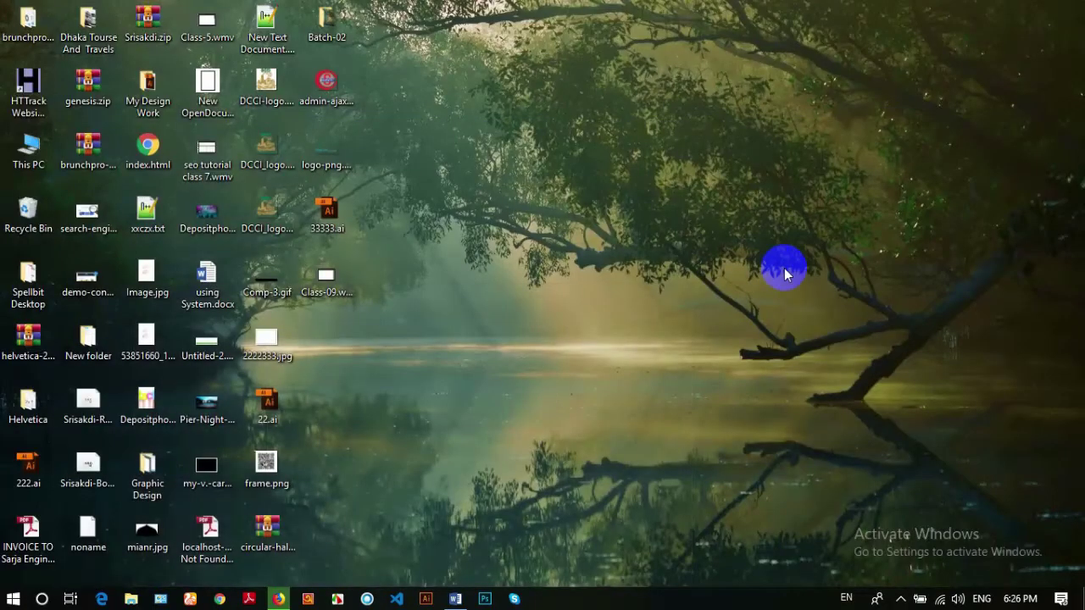
pyautogui.click(278, 599)
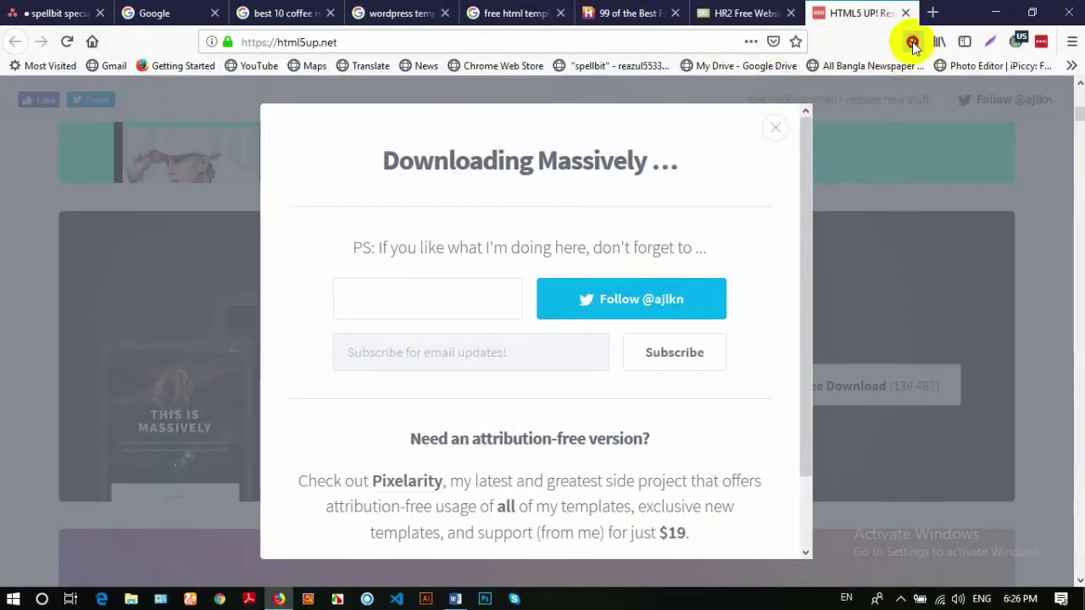
# Show html5up-massively.zip in the Downloads folder, open it in WinRAR and dismiss the licence reminder
pyautogui.click(914, 44)
pyautogui.click(903, 85)
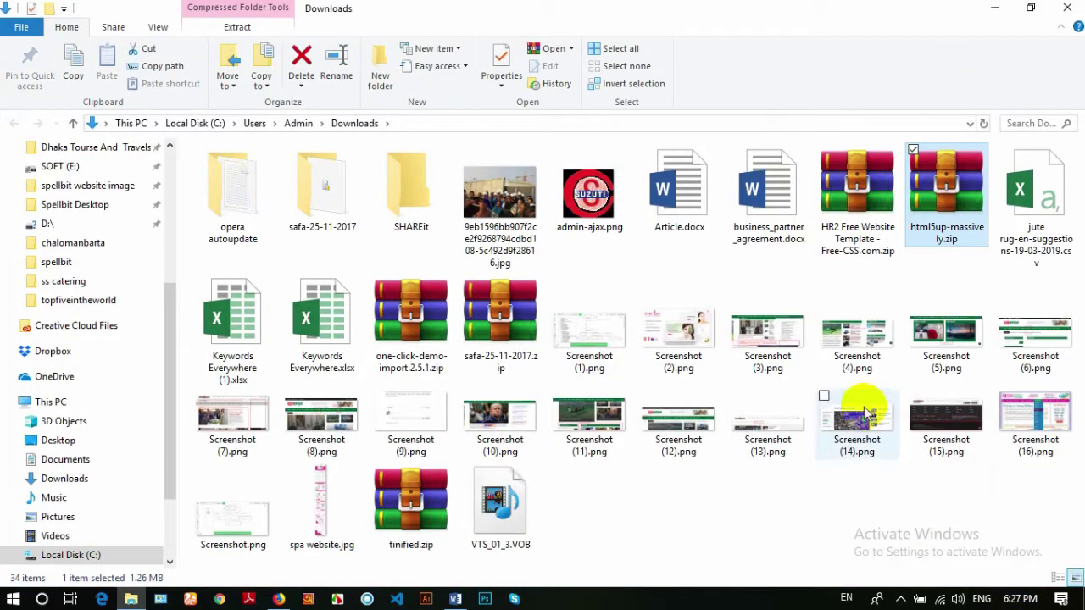
pyautogui.doubleClick(924, 211)
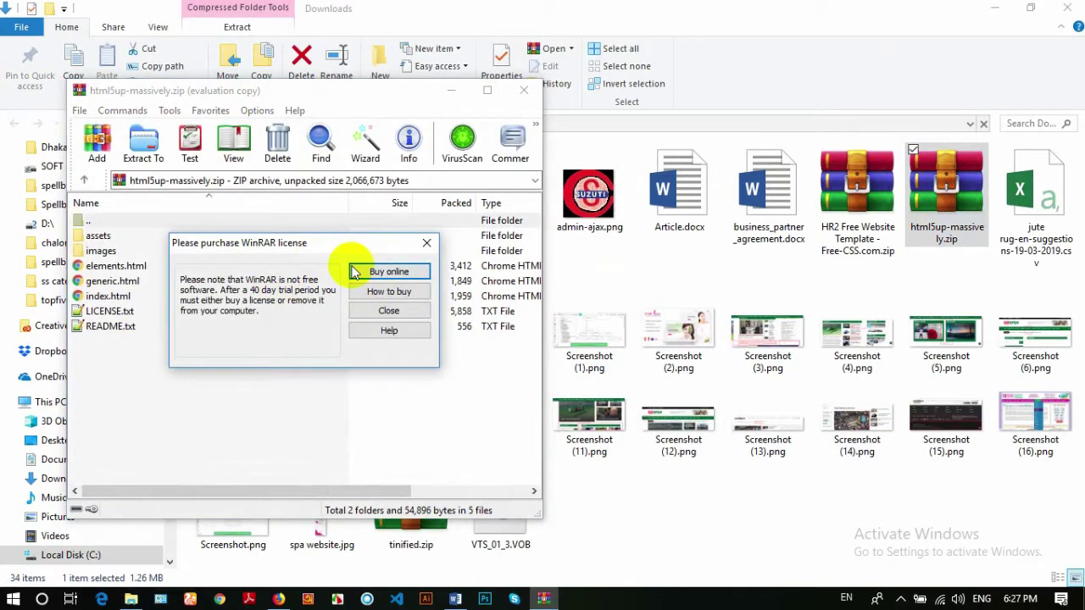
pyautogui.click(427, 243)
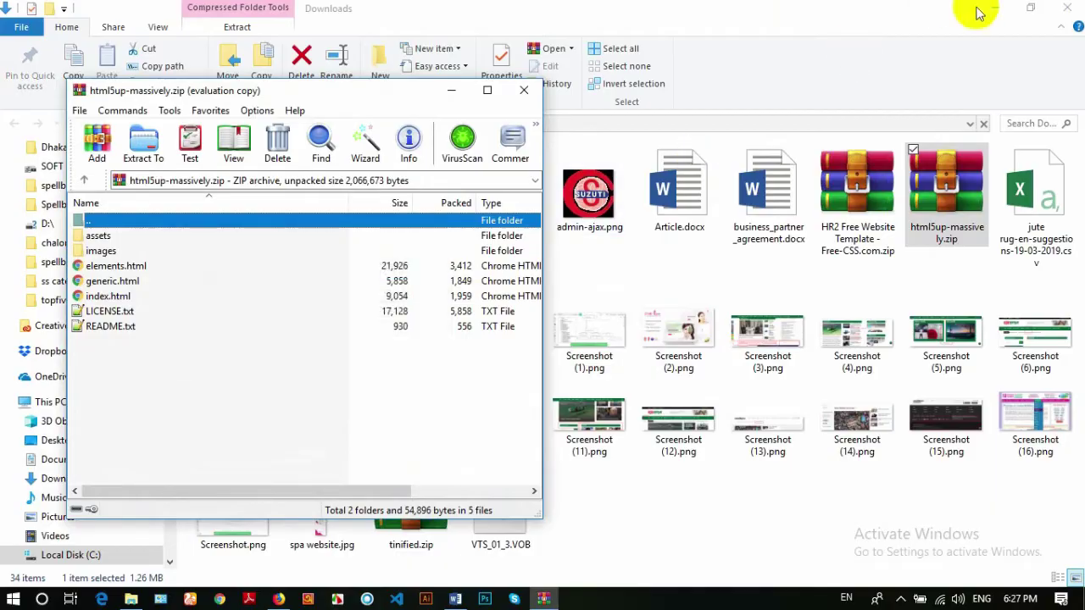
# Minimize the Downloads window and create a new folder on the desktop
pyautogui.click(988, 9)
pyautogui.click(994, 10)
pyautogui.click(994, 12)
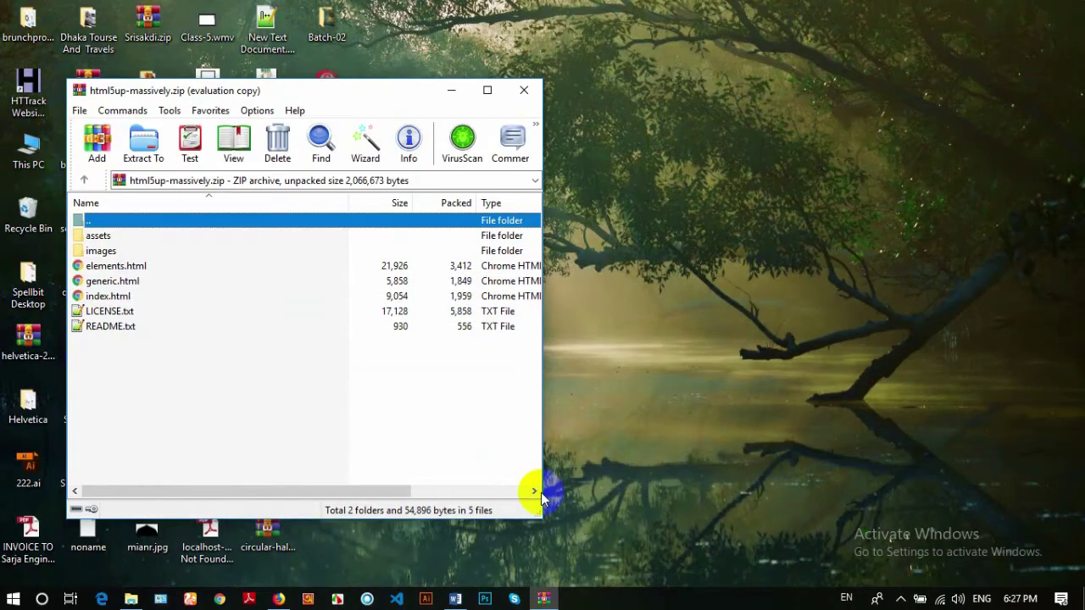
pyautogui.rightClick(817, 132)
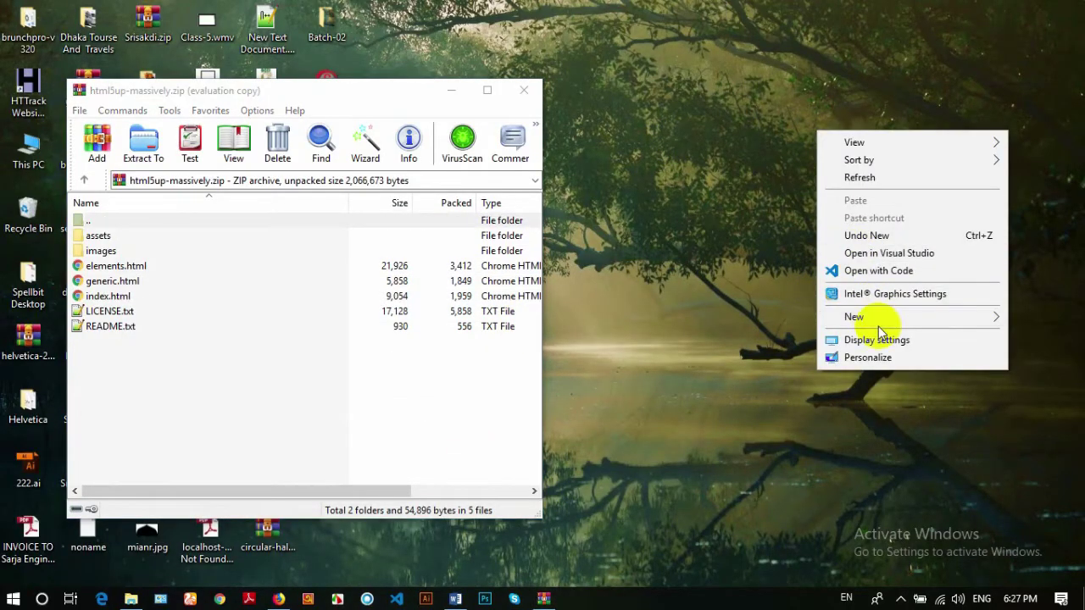
pyautogui.moveTo(873, 317)
pyautogui.click(729, 317)
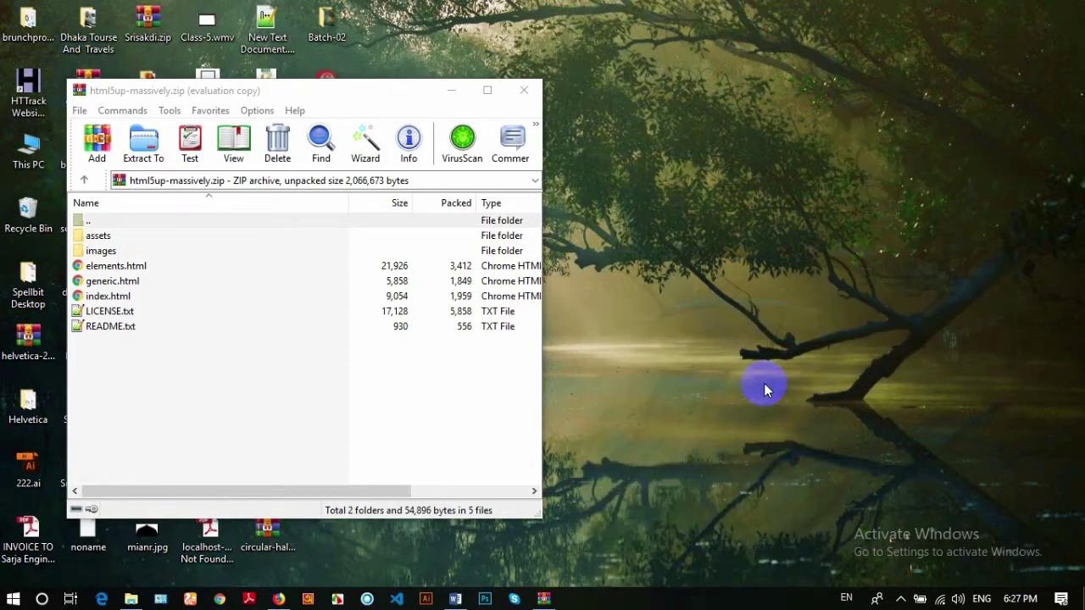
# Extract all files and folders of html5up-massively.zip into New folder (2) on the desktop
pyautogui.moveTo(371, 100); pyautogui.dragTo(780, 111)
pyautogui.moveTo(591, 395); pyautogui.dragTo(536, 251)
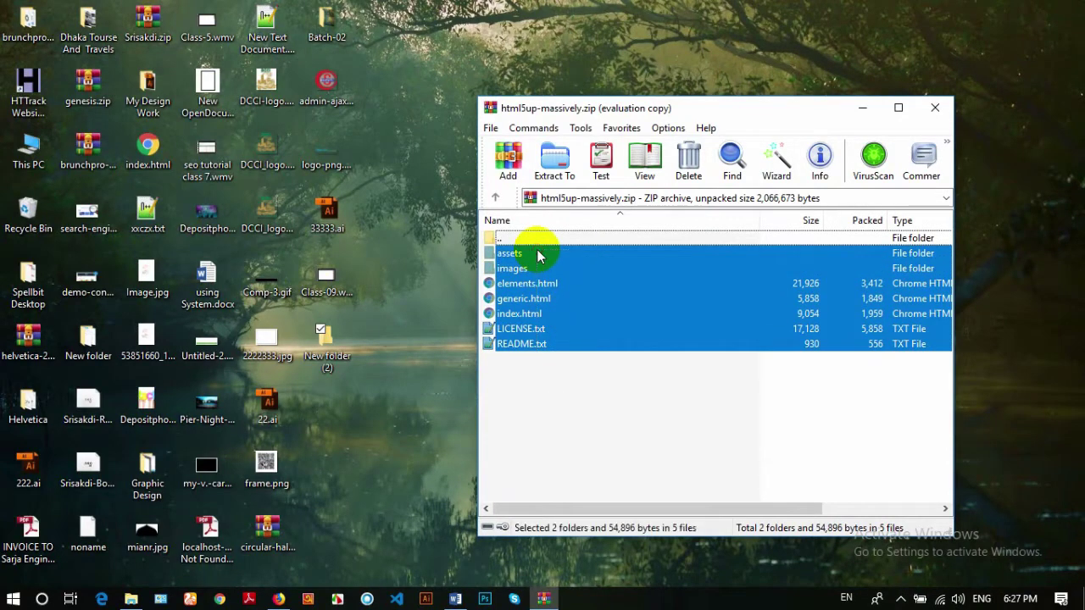
pyautogui.moveTo(599, 415); pyautogui.dragTo(568, 237)
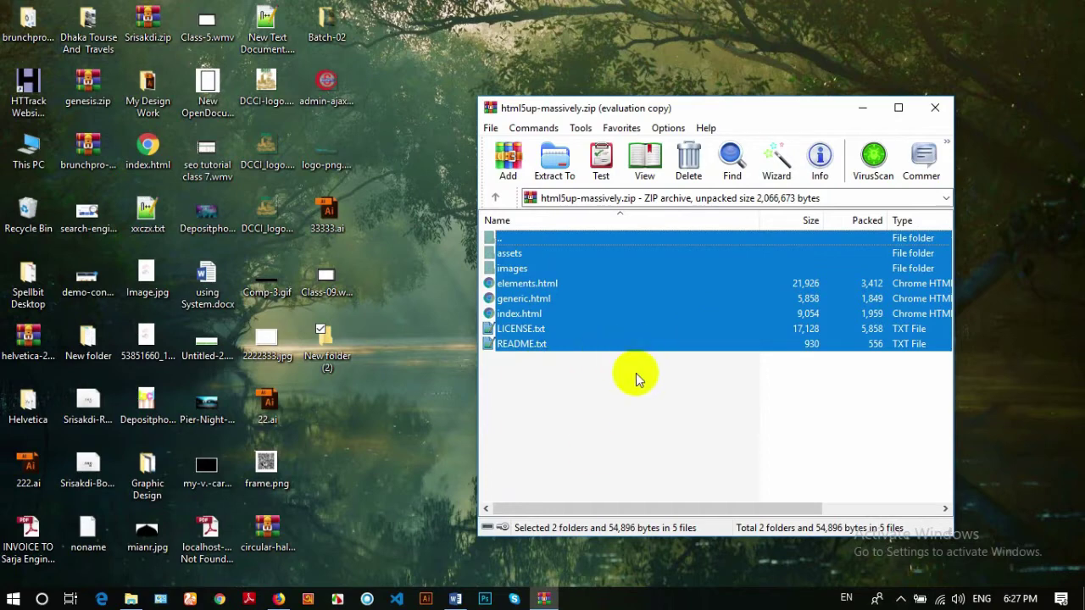
pyautogui.moveTo(571, 314); pyautogui.dragTo(322, 347)
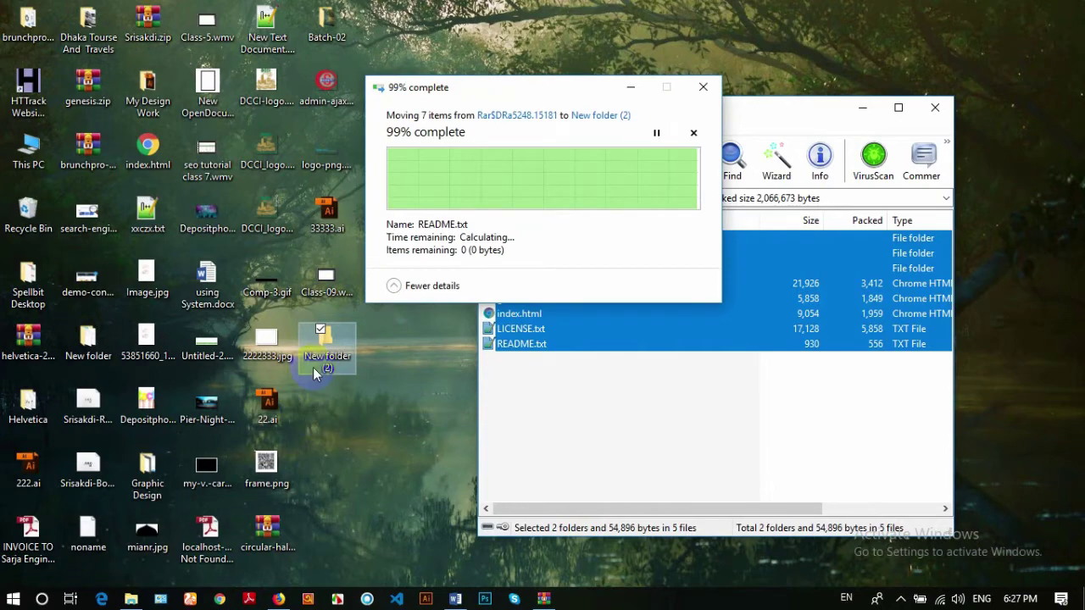
# Open New folder (2) and launch the template's index.html in Chrome
pyautogui.click(334, 349)
pyautogui.doubleClick(334, 349)
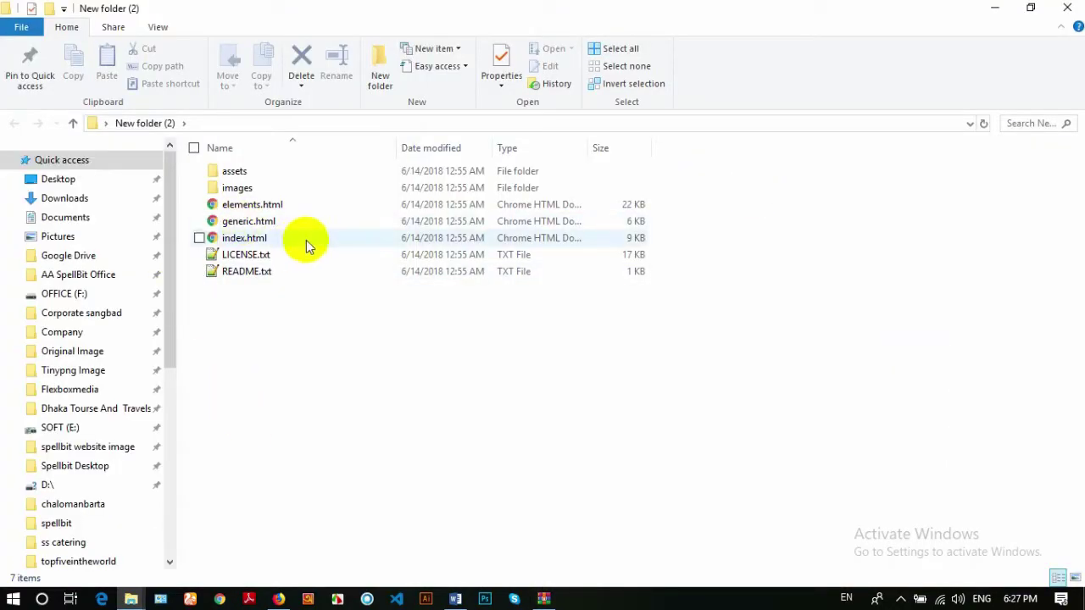
pyautogui.doubleClick(296, 240)
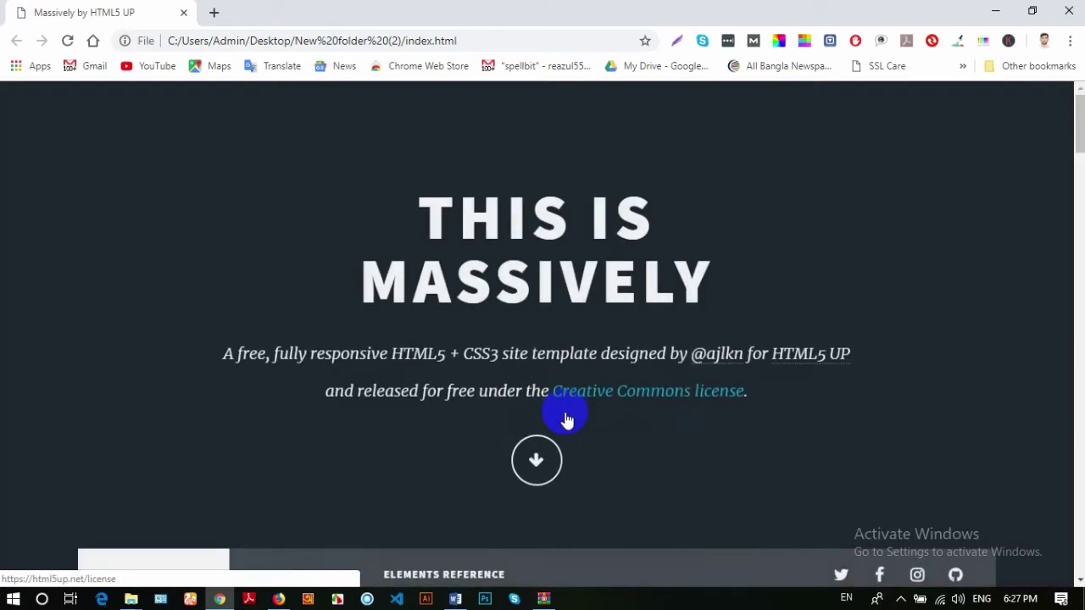
# Look through the local Massively page from its intro down to the contact footer and minimize Chrome
pyautogui.scroll(-12, 712, 241)
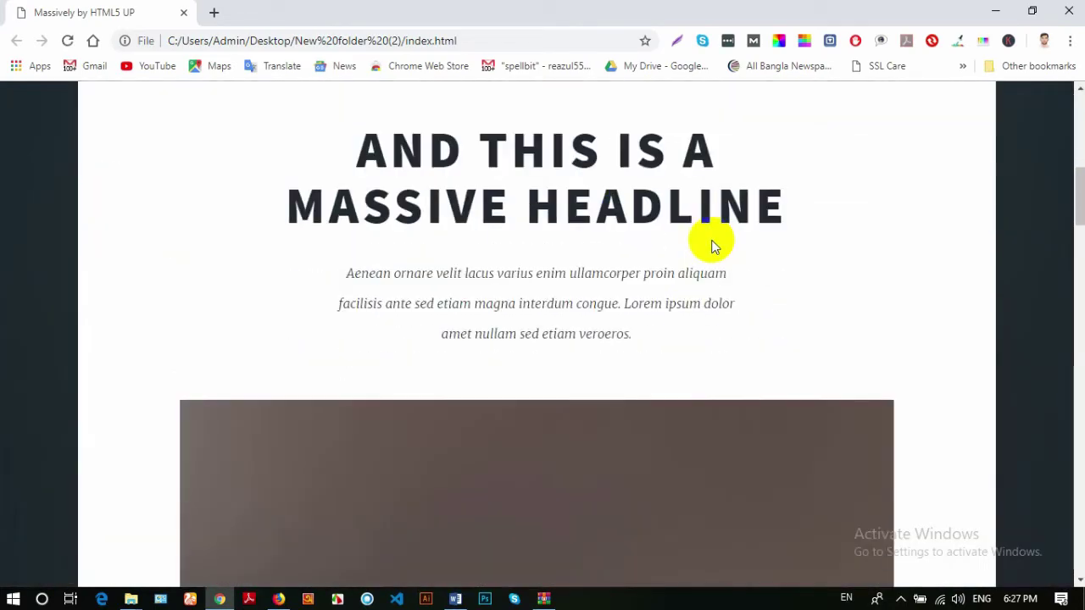
pyautogui.scroll(-15, 711, 240)
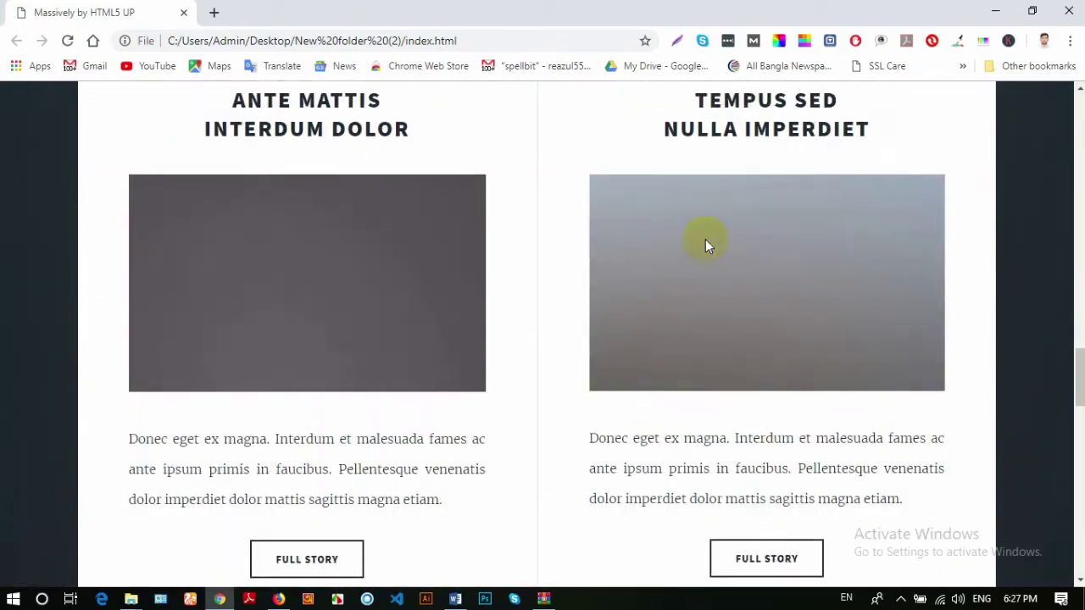
pyautogui.scroll(-15, 704, 240)
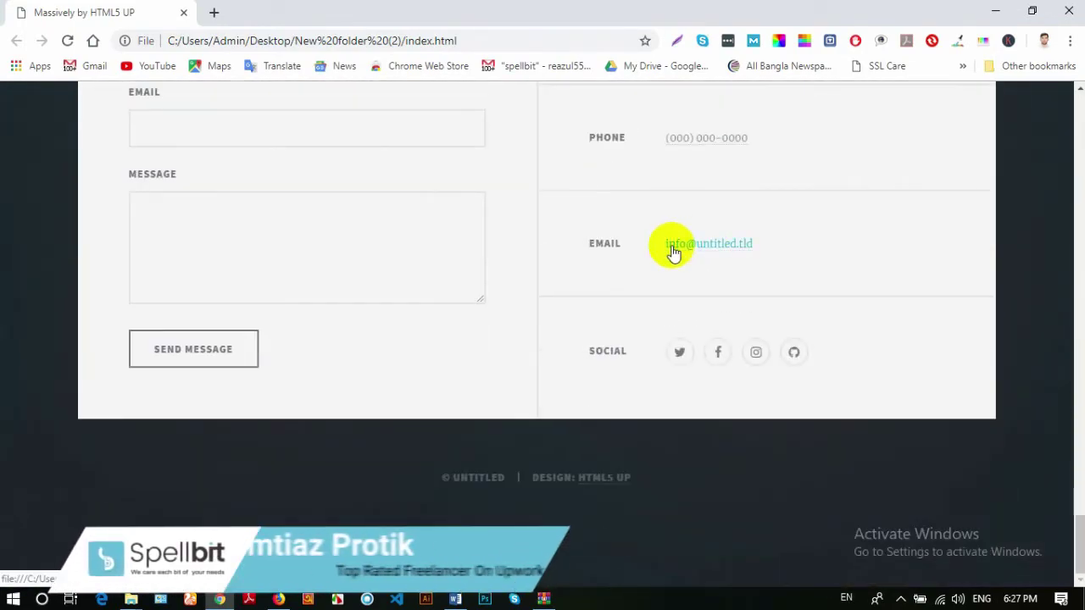
pyautogui.scroll(8, 672, 250)
pyautogui.scroll(20, 657, 249)
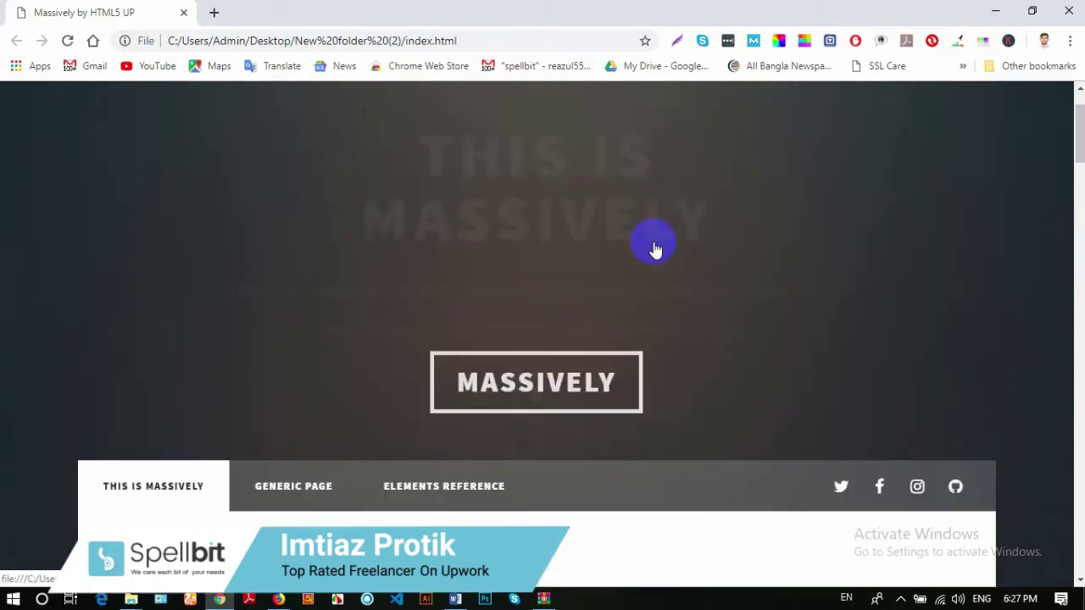
pyautogui.scroll(-8, 506, 341)
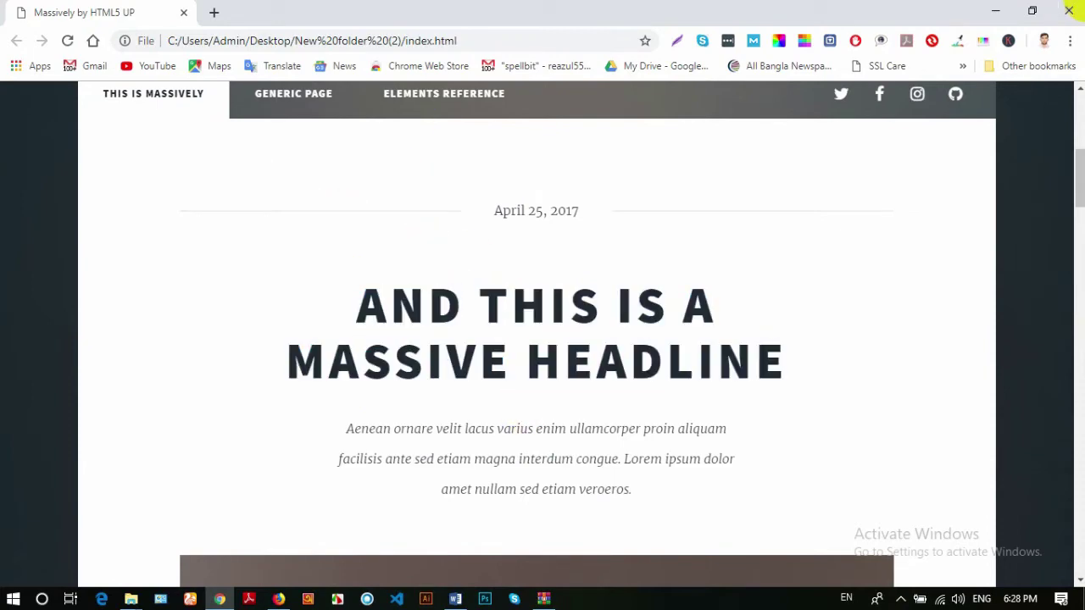
pyautogui.click(995, 11)
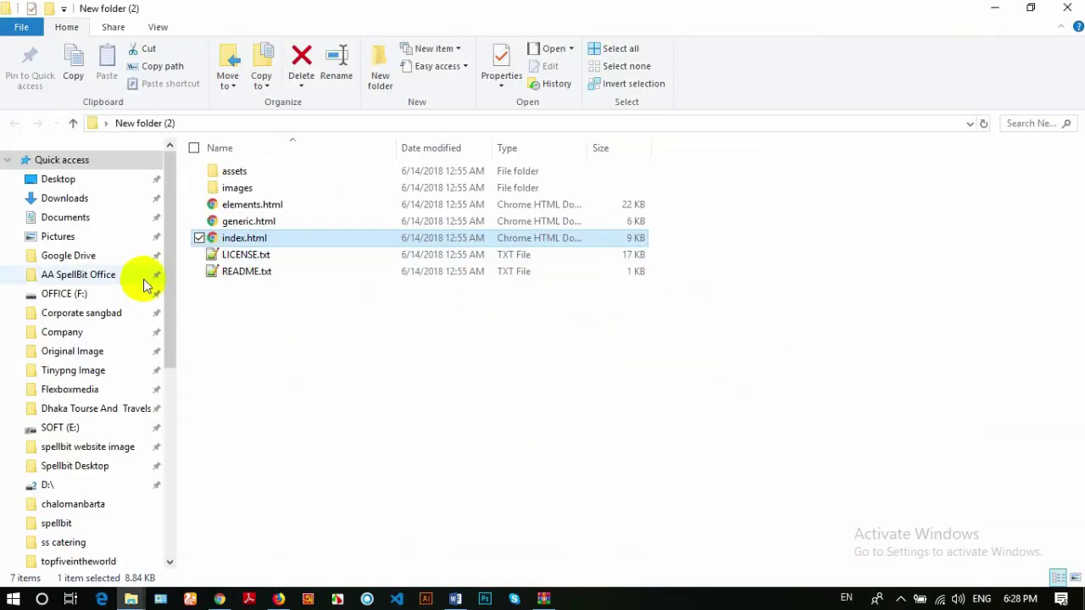
# Open index.html in Sublime Text 2 and read through its HTML code from the head to the footer form
pyautogui.rightClick(280, 244)
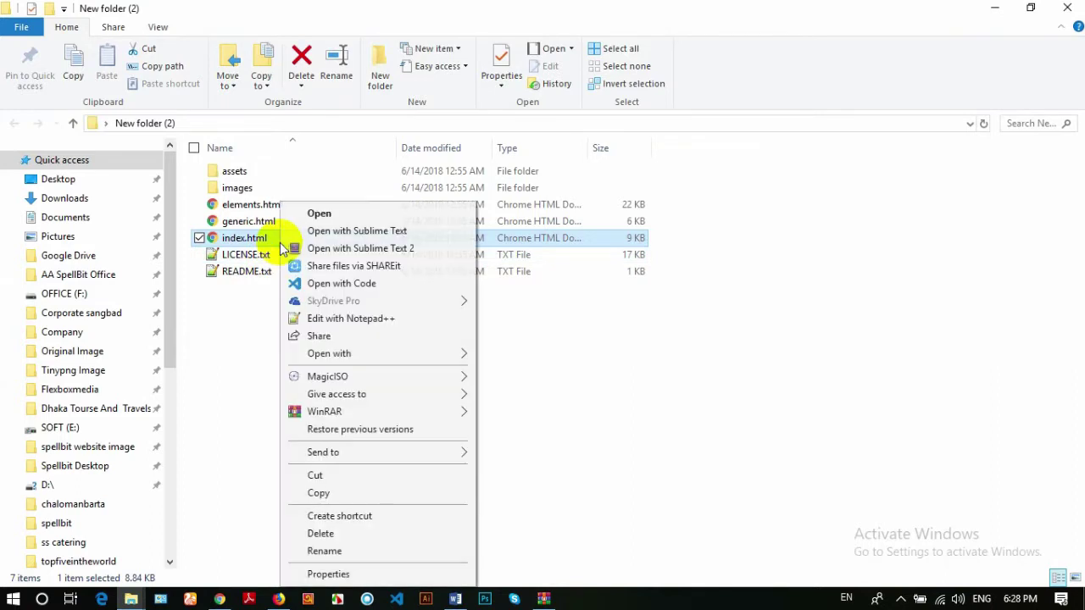
pyautogui.click(367, 249)
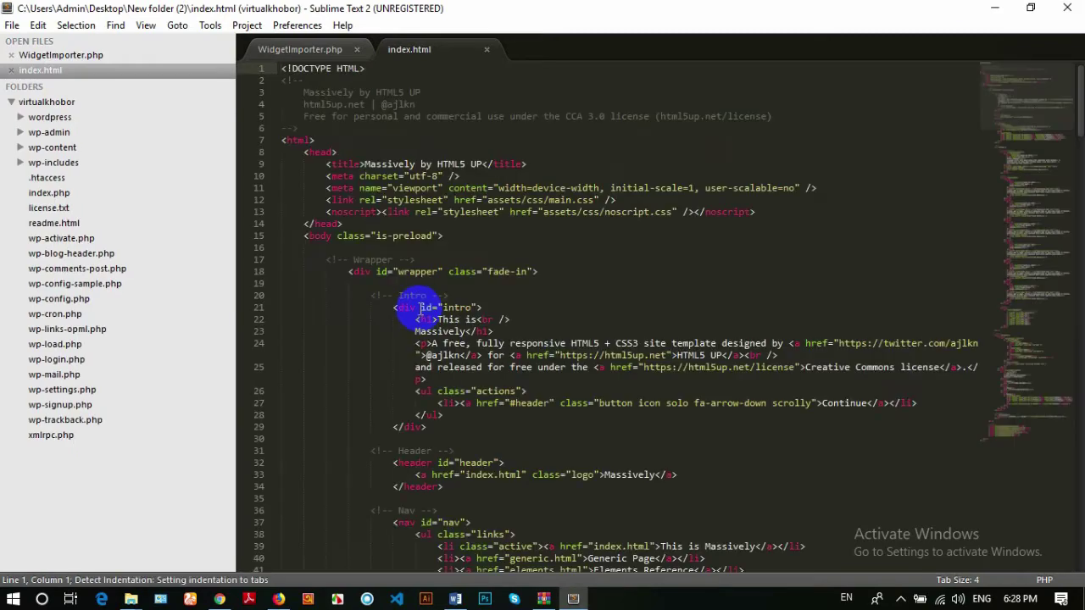
pyautogui.scroll(-2, 603, 299)
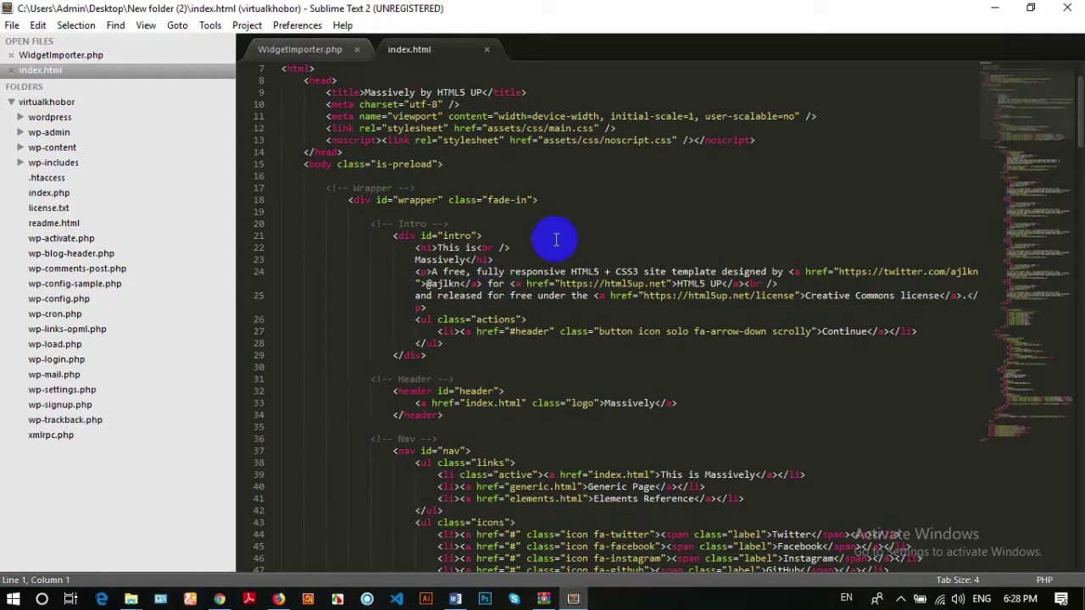
pyautogui.scroll(-12, 556, 240)
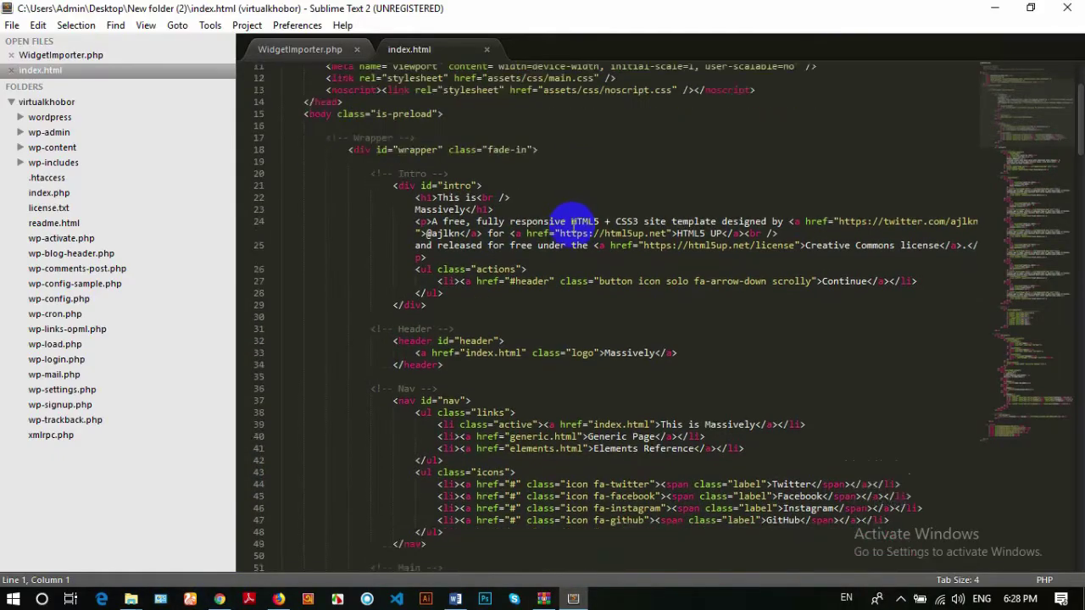
pyautogui.scroll(-19, 573, 239)
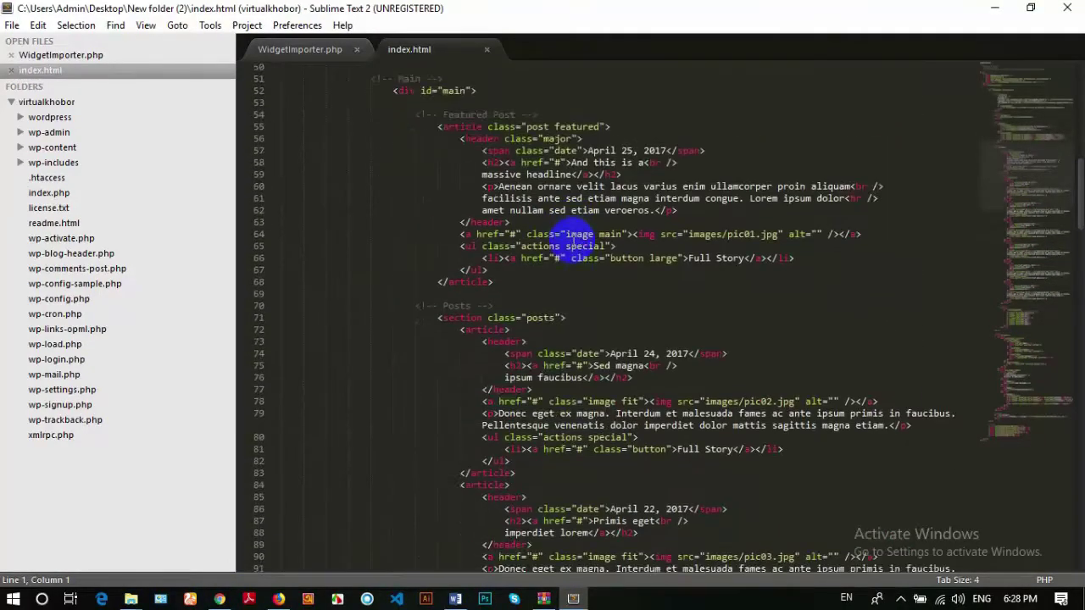
pyautogui.scroll(-16, 573, 244)
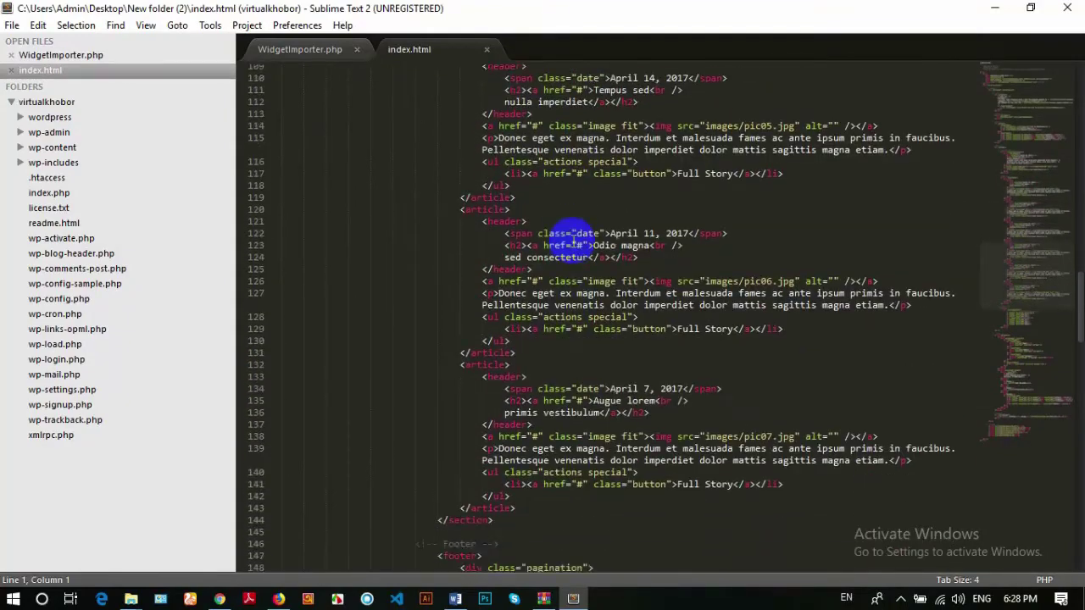
pyautogui.scroll(-4, 573, 241)
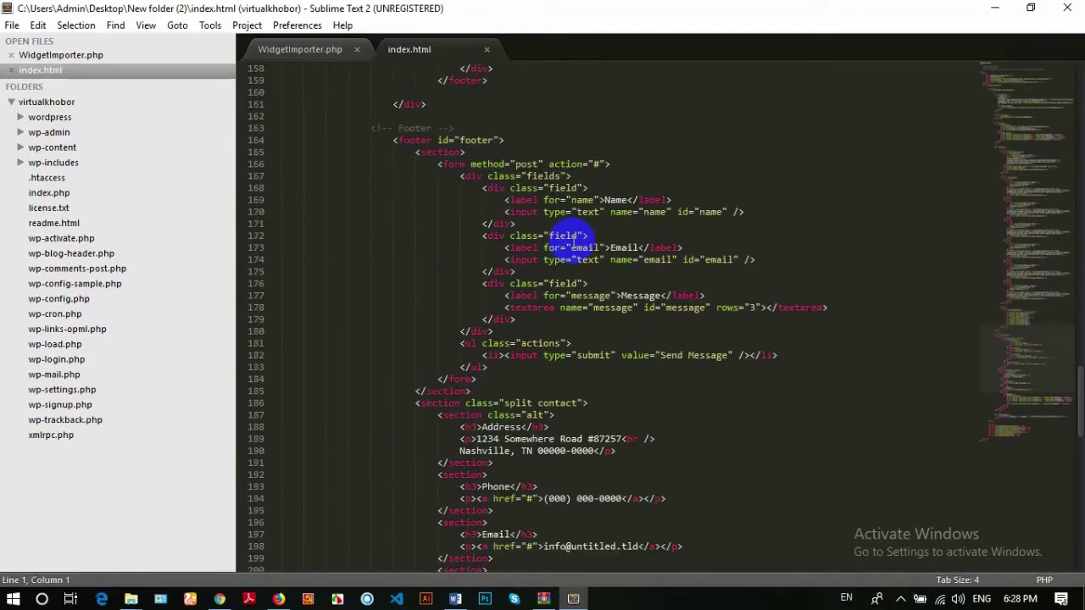
pyautogui.click(994, 8)
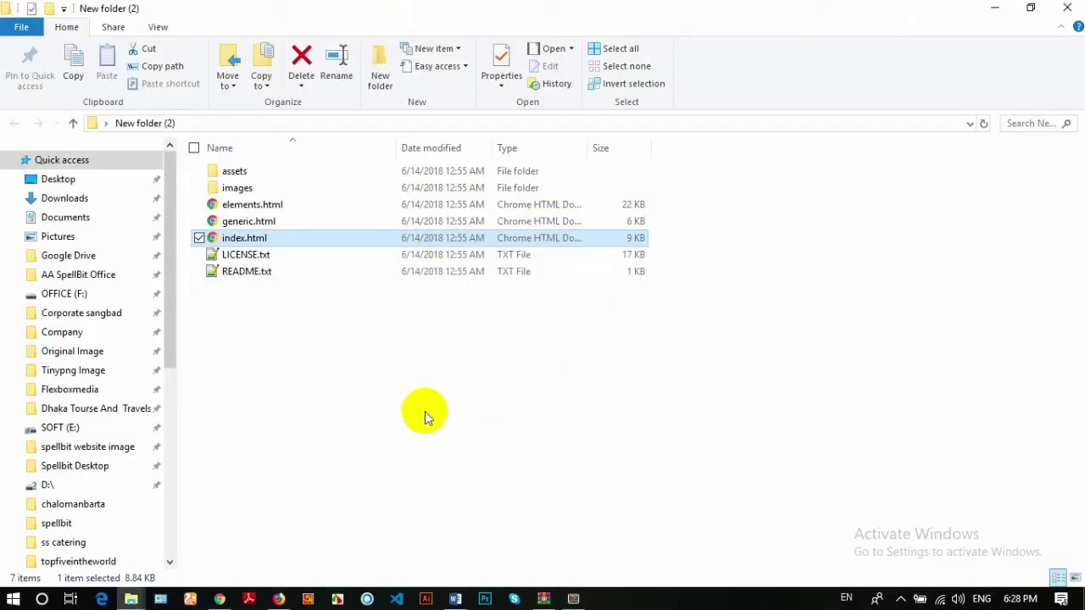
# Switch back to Chrome, review the headline and posts of the Massively page and return to the template folder
pyautogui.click(276, 598)
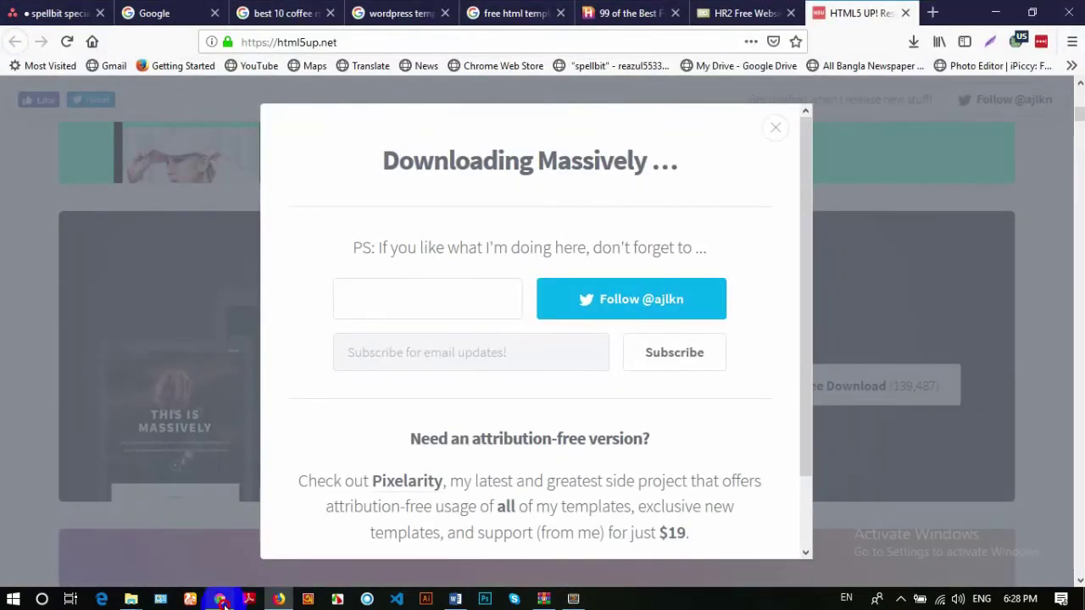
pyautogui.click(219, 600)
pyautogui.scroll(-5, 585, 220)
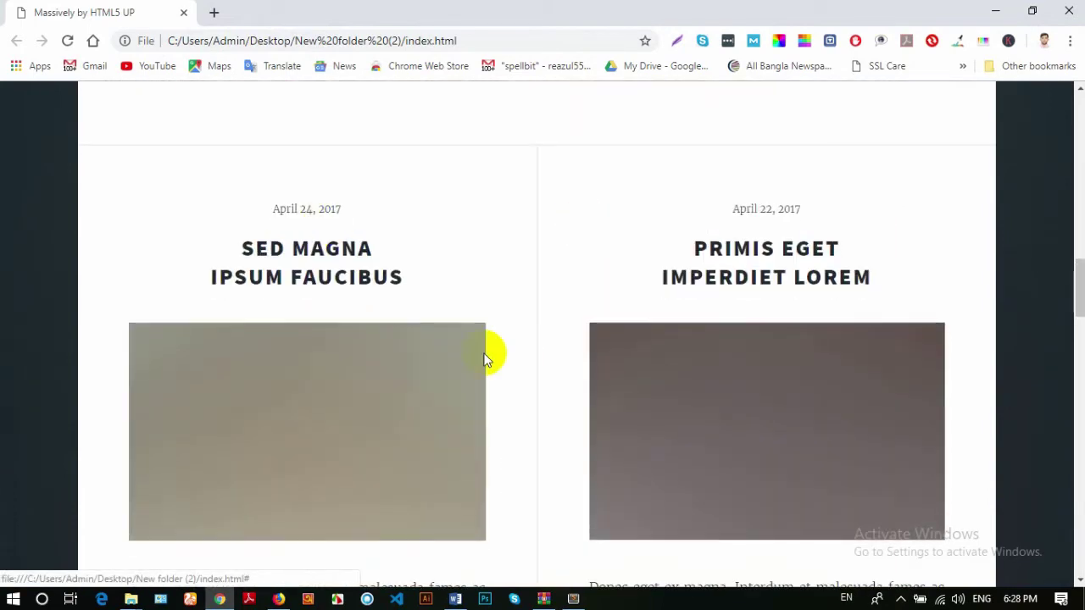
pyautogui.scroll(5, 614, 216)
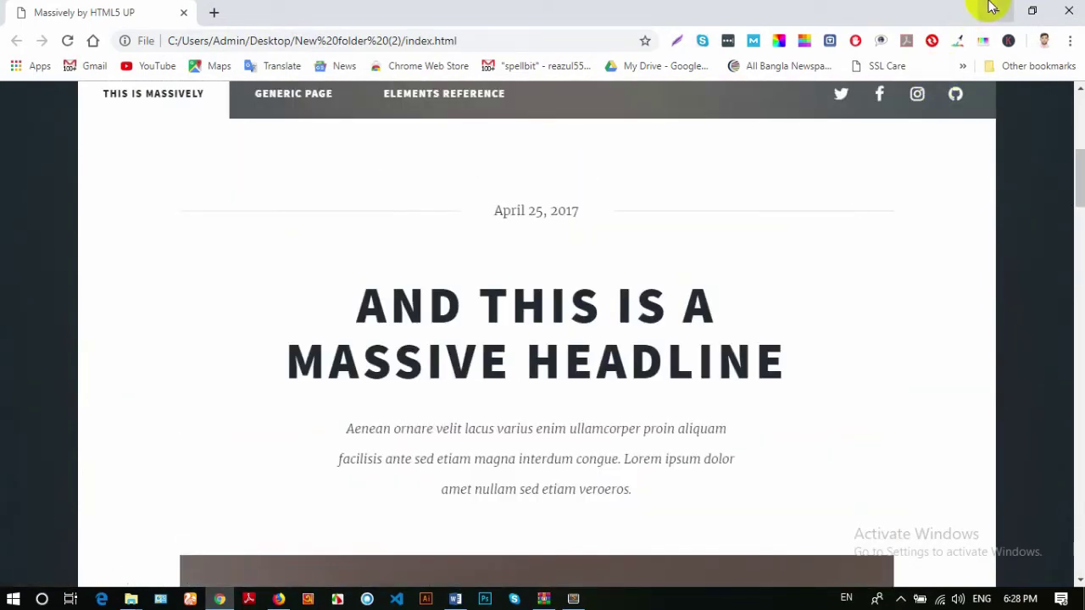
pyautogui.click(994, 10)
pyautogui.click(992, 10)
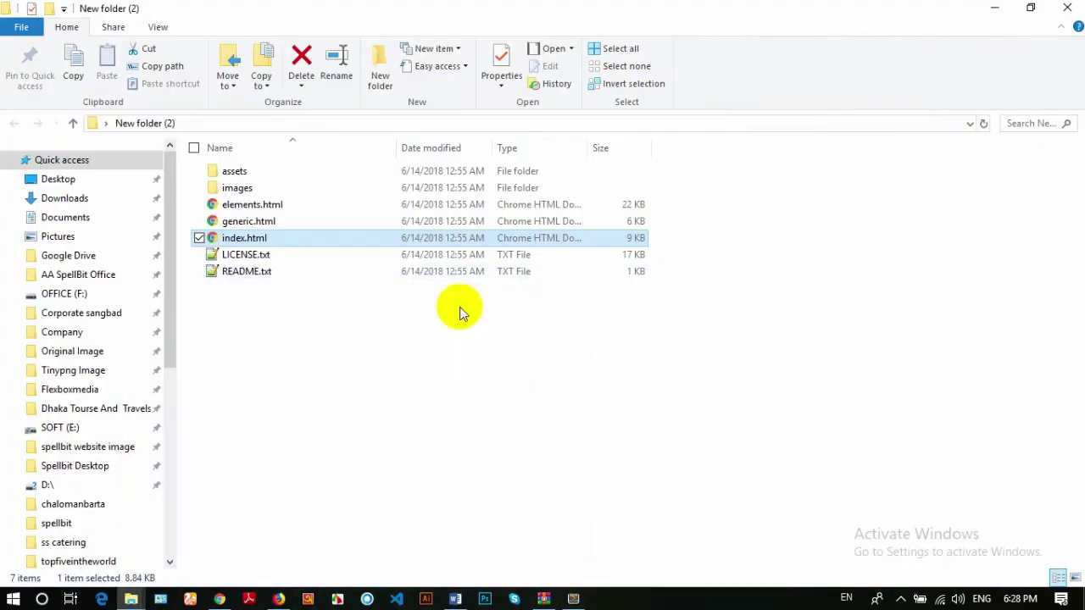
# Create a text document in New folder (2) and rename it as an .html file with the author's first name, accepting the extension change
pyautogui.rightClick(347, 348)
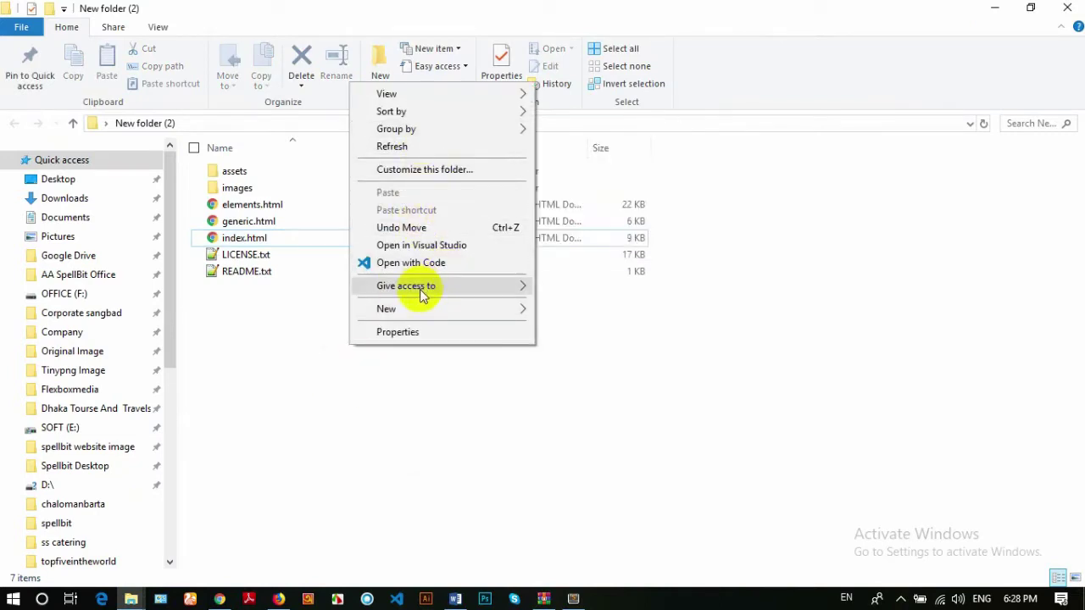
pyautogui.moveTo(450, 310)
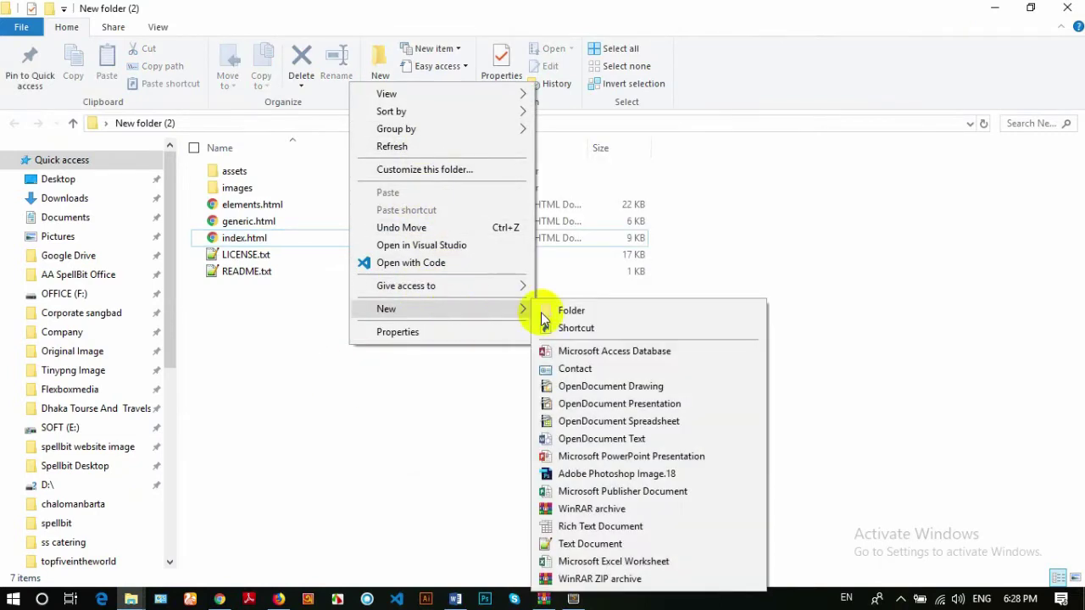
pyautogui.click(623, 545)
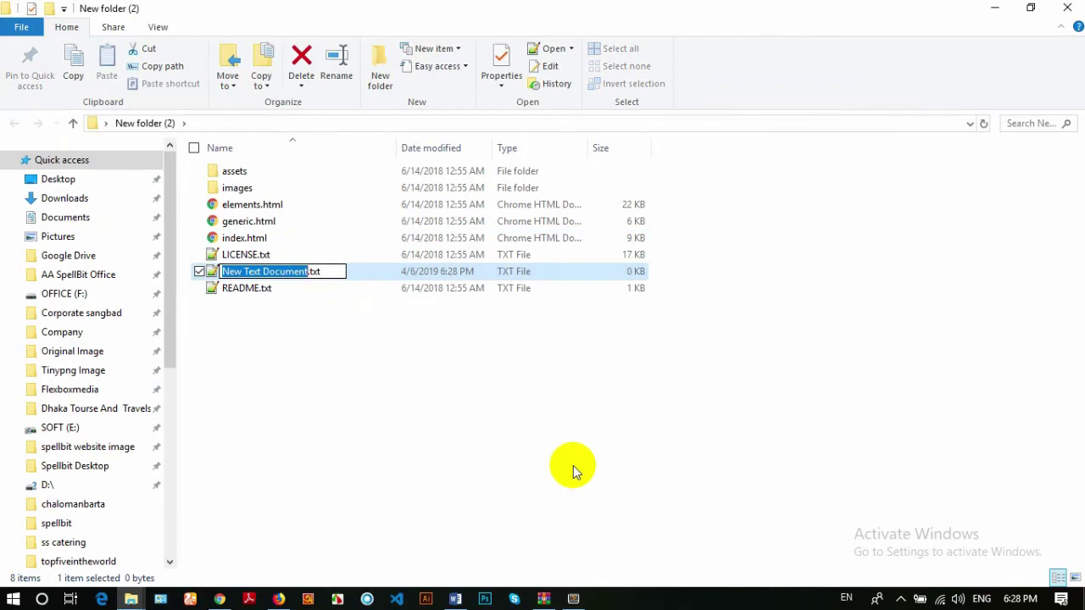
pyautogui.write('imtiaz.html')
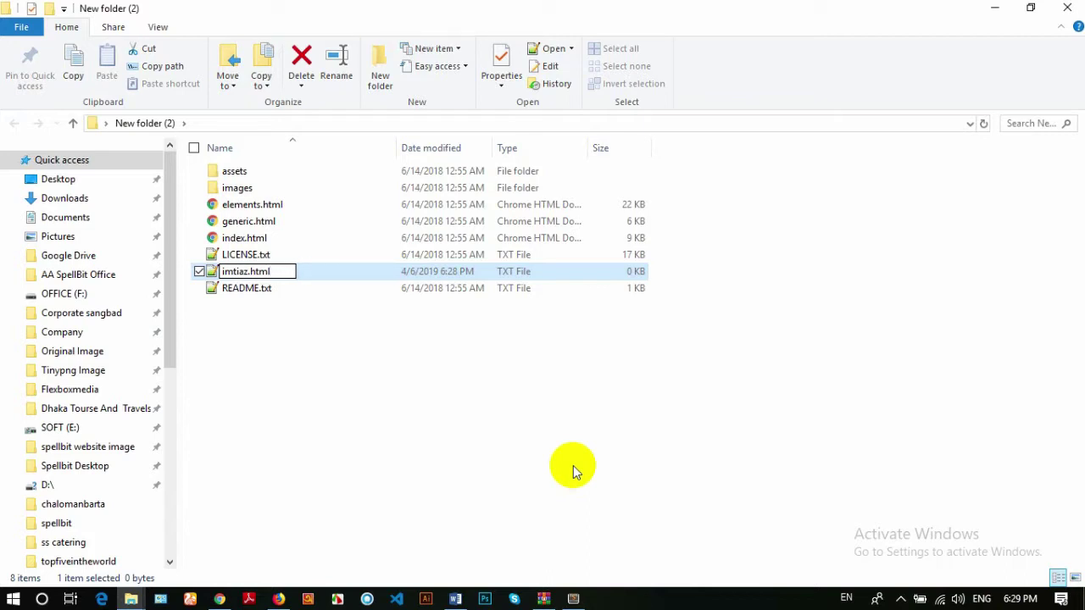
pyautogui.press('Return')
pyautogui.press('Return')
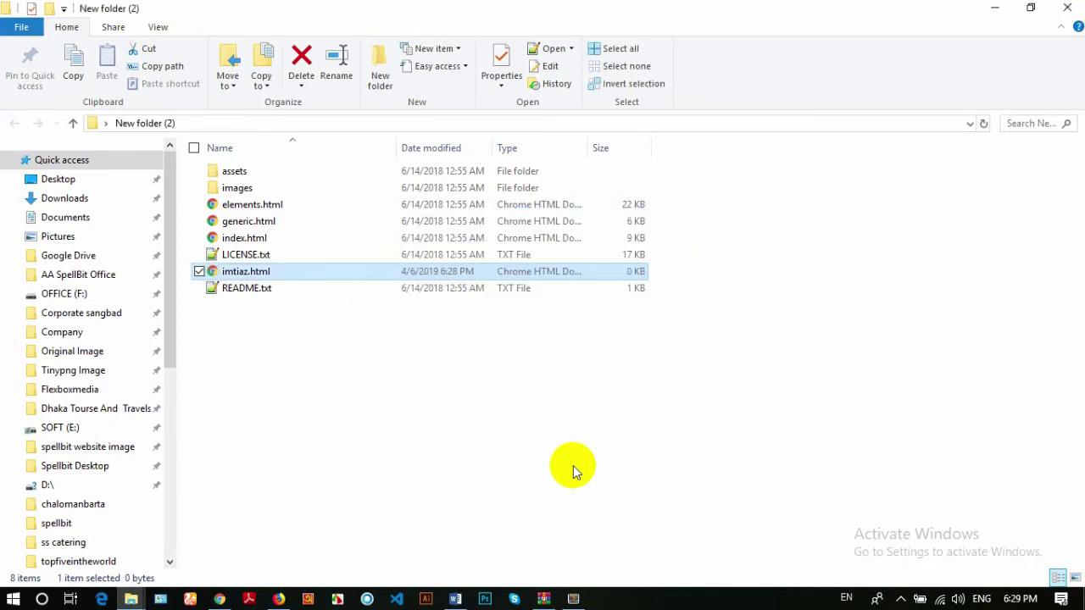
# Open the new HTML file in Sublime Text 2
pyautogui.rightClick(275, 268)
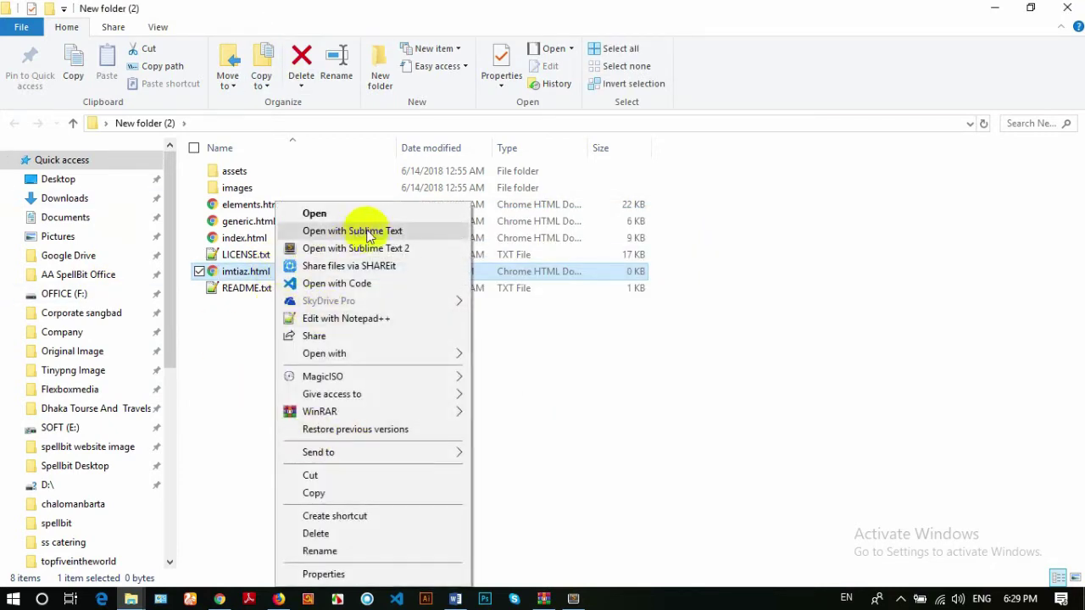
pyautogui.click(405, 249)
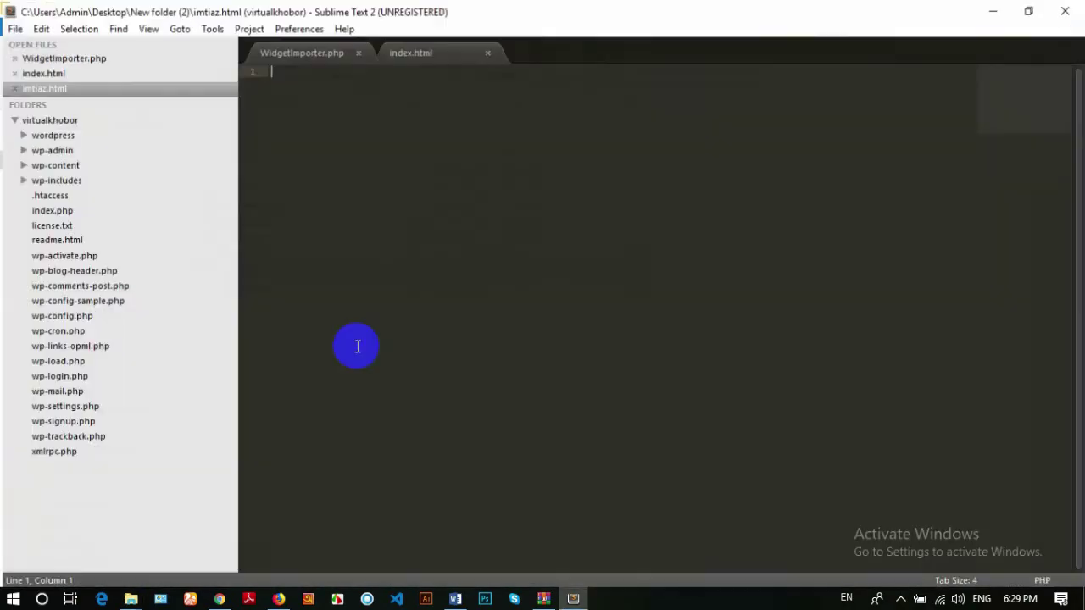
pyautogui.click(995, 8)
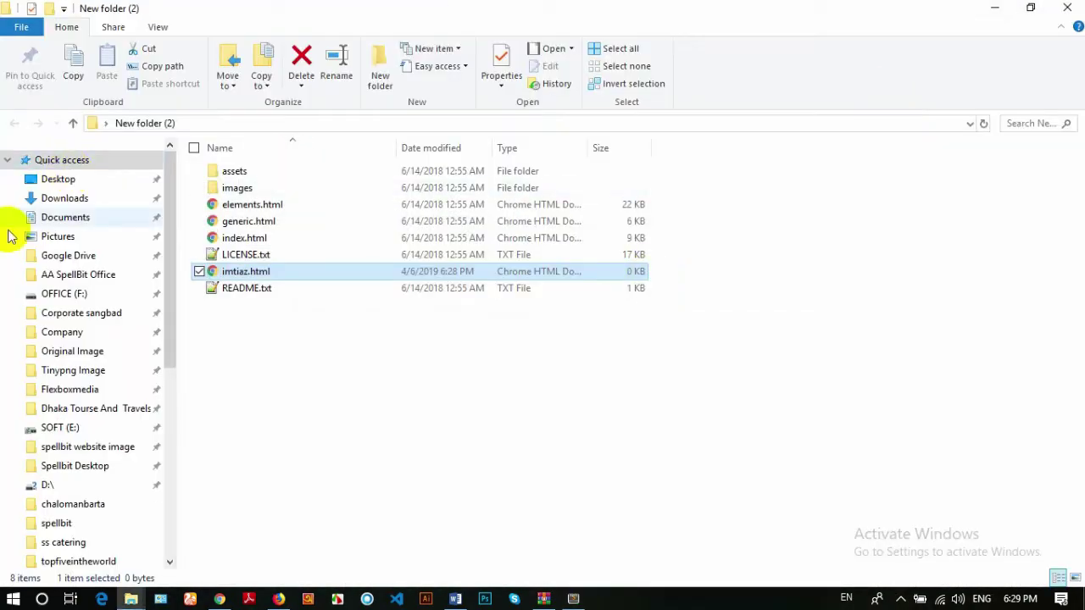
pyautogui.click(282, 205)
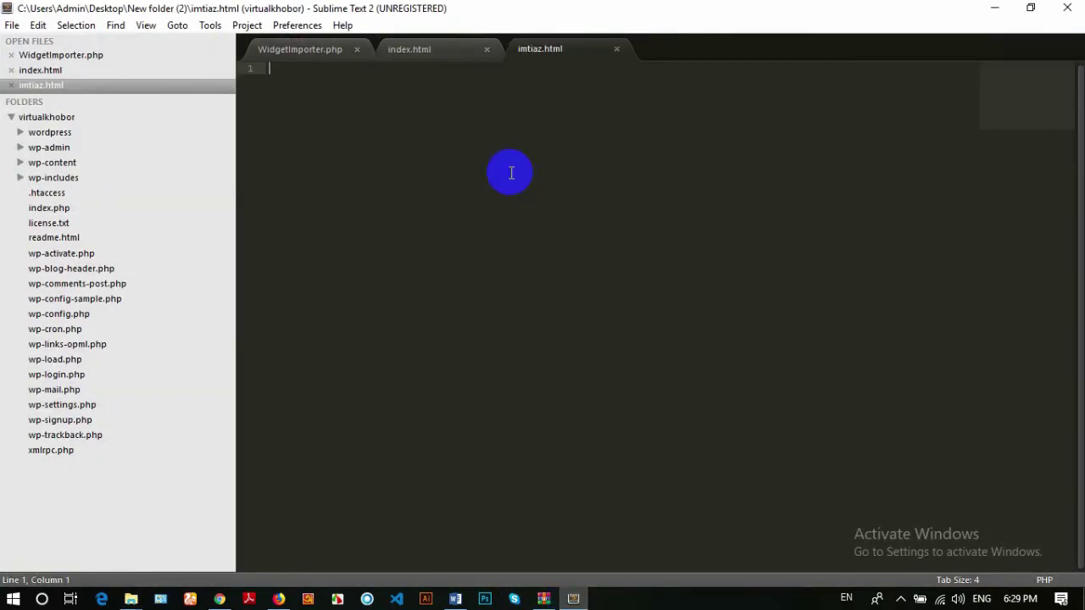
# Locate the Posts section in the index.html code and fold it at line 70
pyautogui.click(414, 48)
pyautogui.scroll(8, 637, 326)
pyautogui.scroll(20, 637, 326)
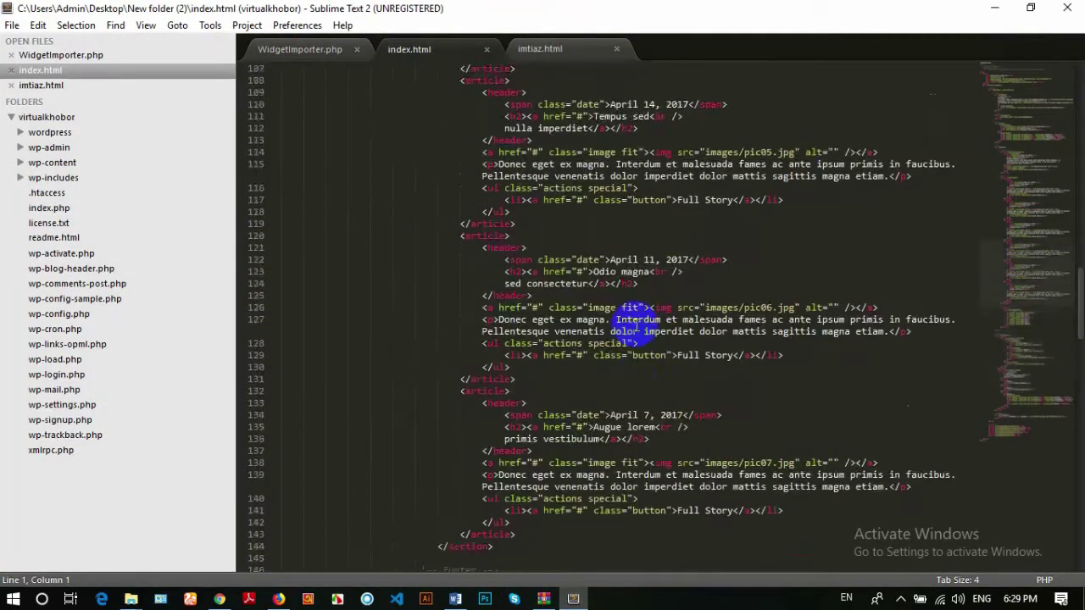
pyautogui.scroll(6, 623, 317)
pyautogui.scroll(-17, 621, 312)
pyautogui.scroll(-13, 619, 305)
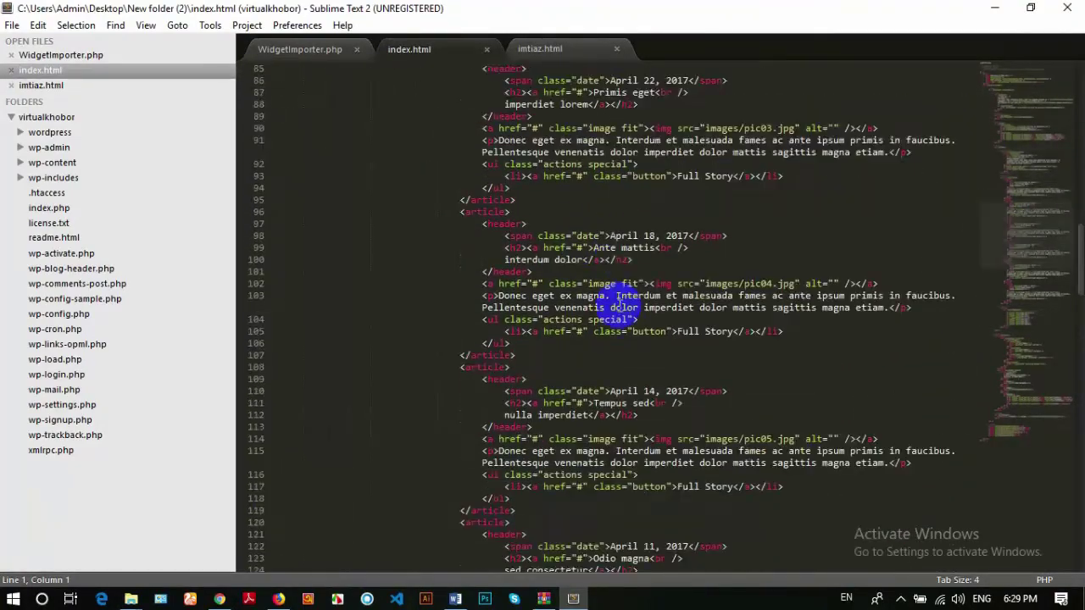
pyautogui.scroll(2, 593, 301)
pyautogui.scroll(6, 472, 194)
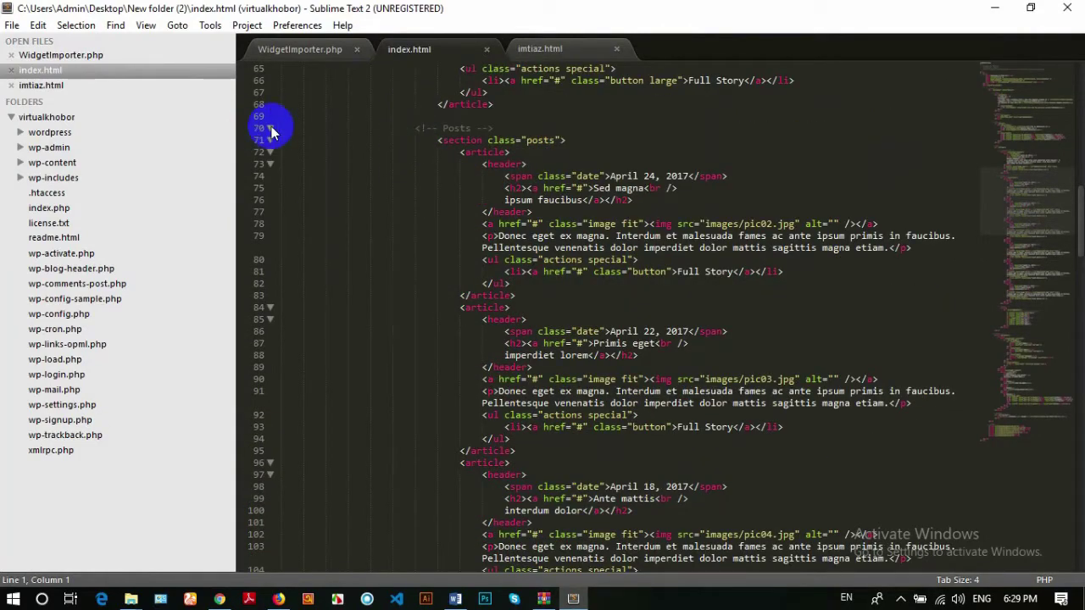
pyautogui.click(273, 128)
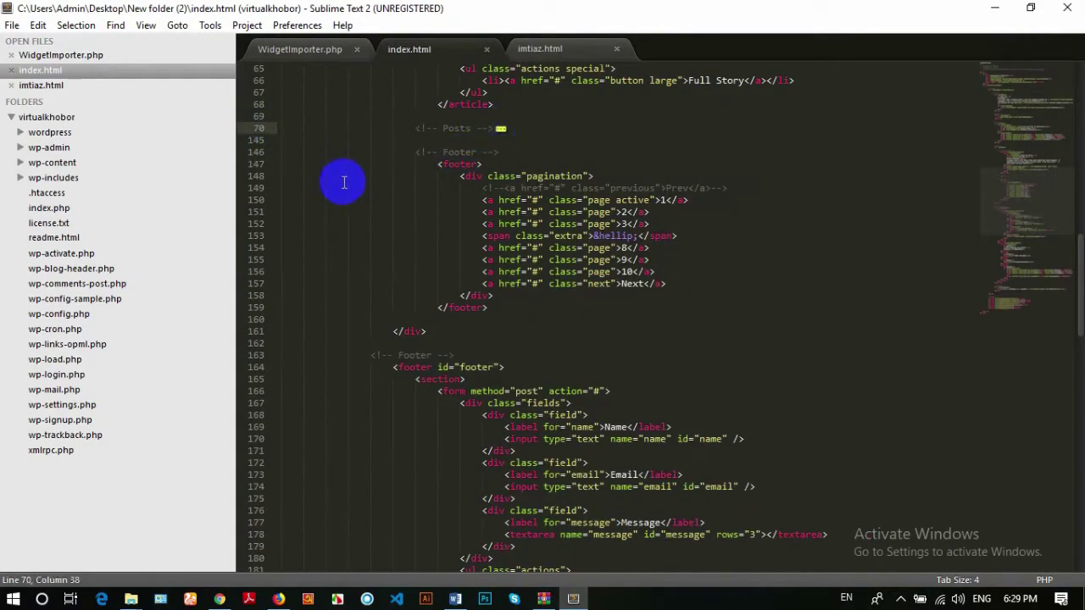
# Copy the folded Posts section of index.html into the new empty HTML file and save it
pyautogui.click(566, 136)
pyautogui.click(263, 129)
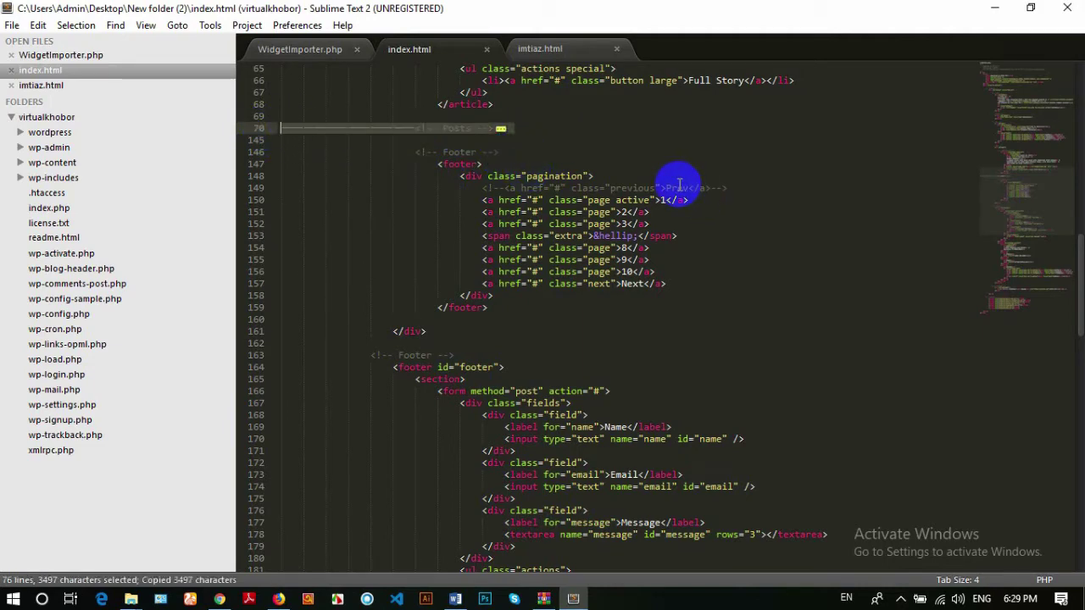
pyautogui.hotkey('ctrl', 'c')
pyautogui.click(542, 49)
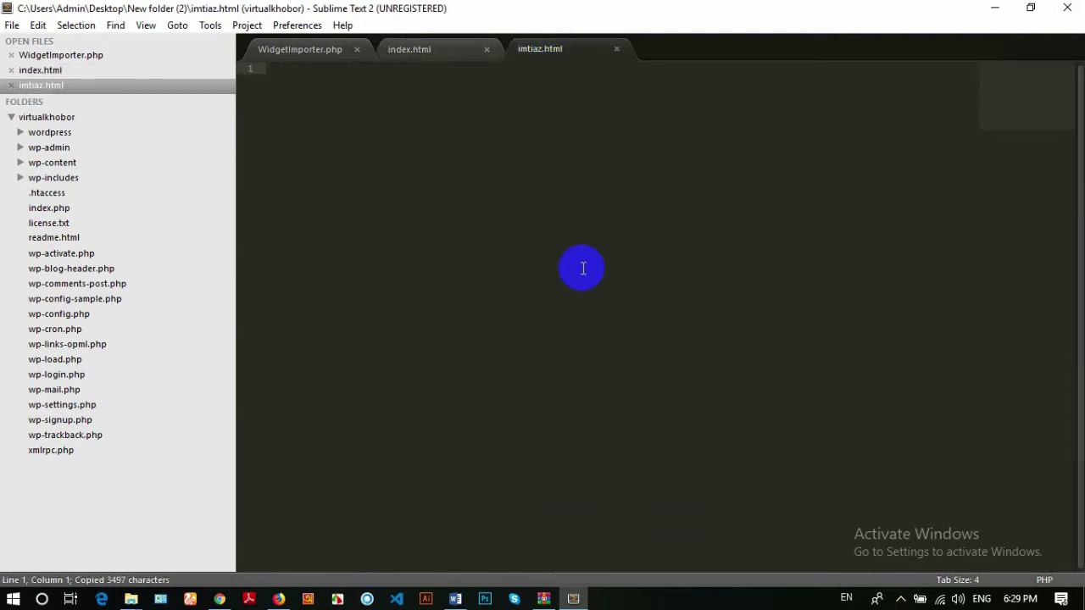
pyautogui.hotkey('ctrl', 'v')
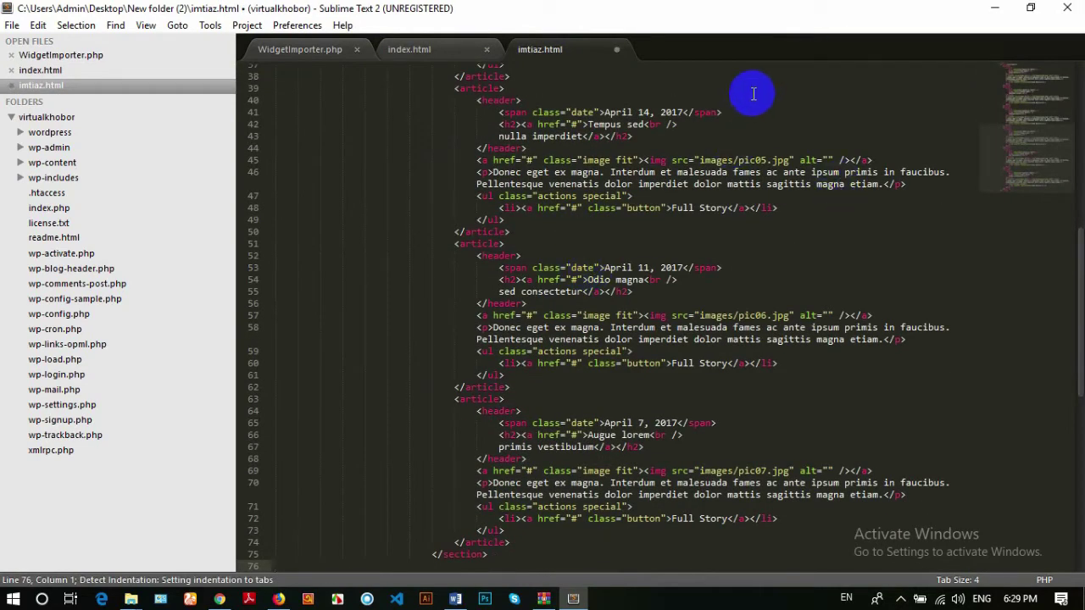
pyautogui.hotkey('ctrl', 's')
# Launch the new HTML file from the template folder in Chrome, maximize the window and look through its posts
pyautogui.click(1012, 10)
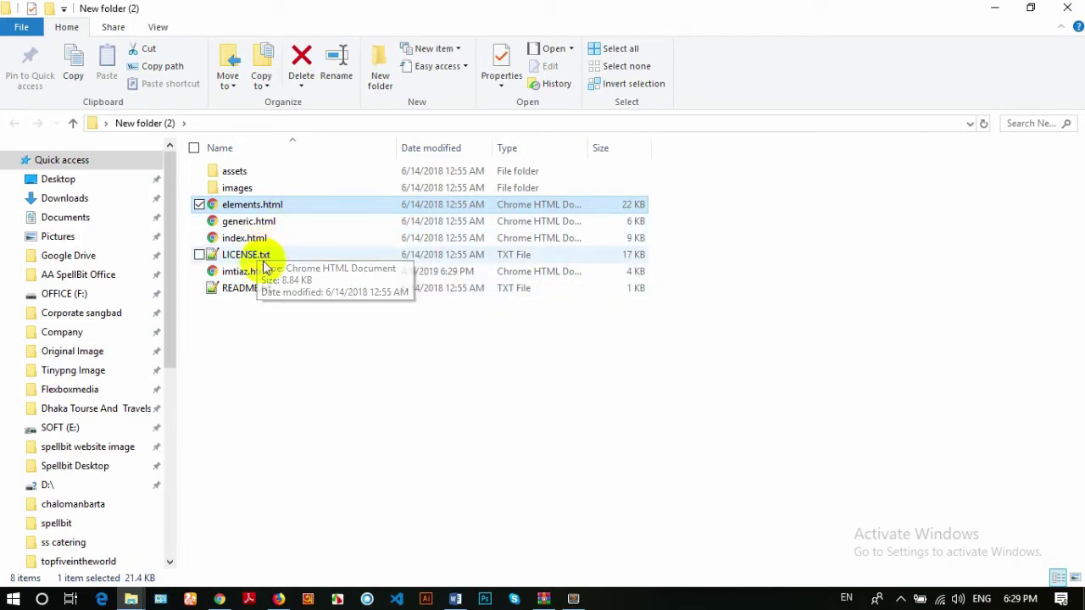
pyautogui.doubleClick(254, 273)
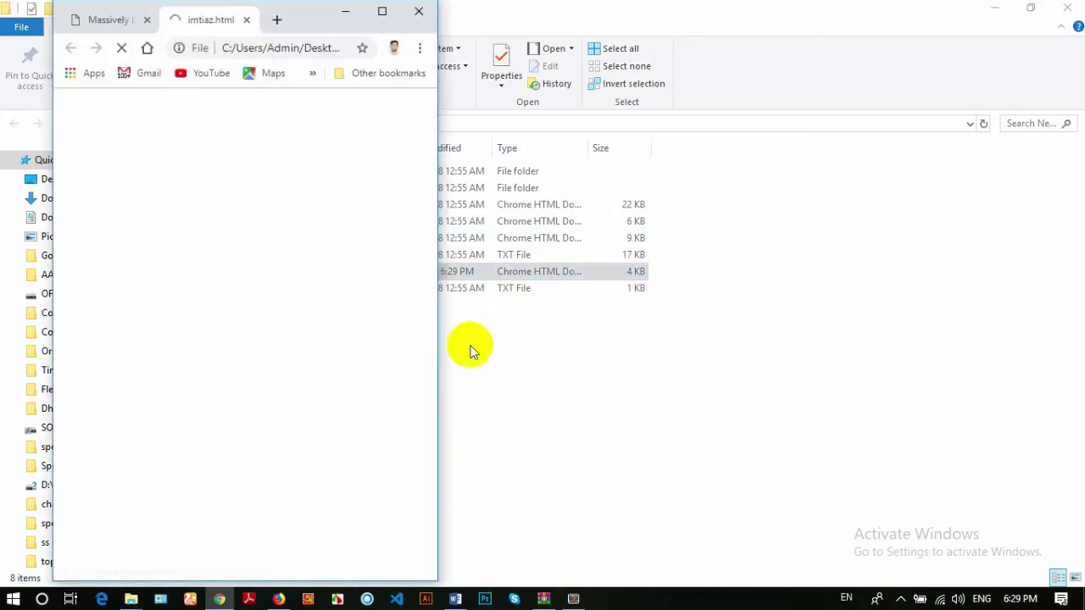
pyautogui.click(381, 14)
pyautogui.scroll(-18, 519, 214)
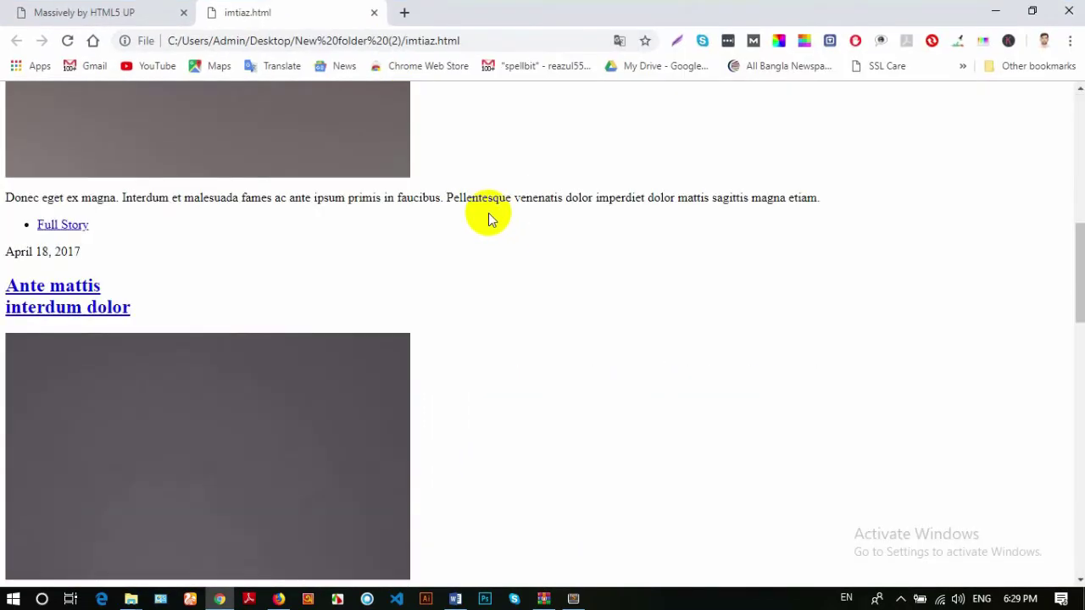
pyautogui.scroll(18, 461, 193)
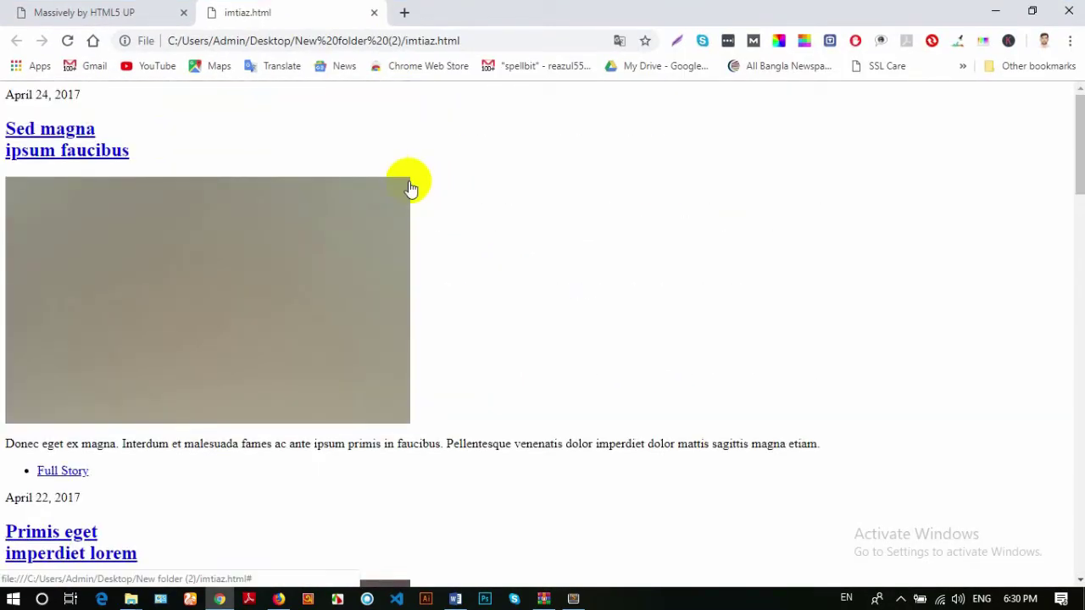
# Return to index.html in Sublime Text 2 and copy lines 1 to 15, from the DOCTYPE to the opening body tag
pyautogui.click(573, 599)
pyautogui.click(440, 44)
pyautogui.scroll(20, 508, 175)
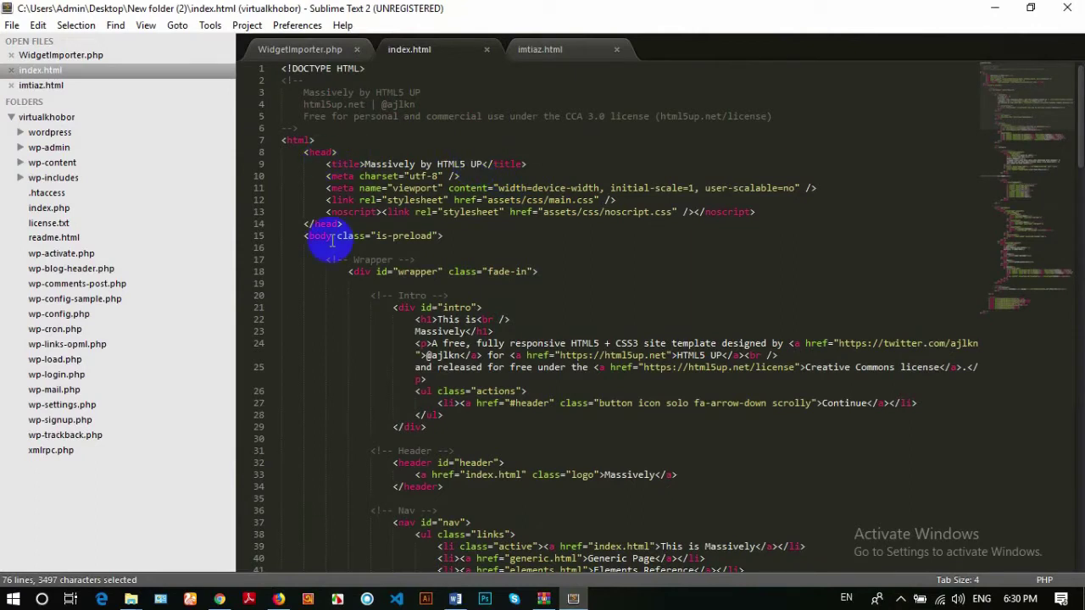
pyautogui.click(386, 239)
pyautogui.moveTo(495, 236); pyautogui.dragTo(174, 38)
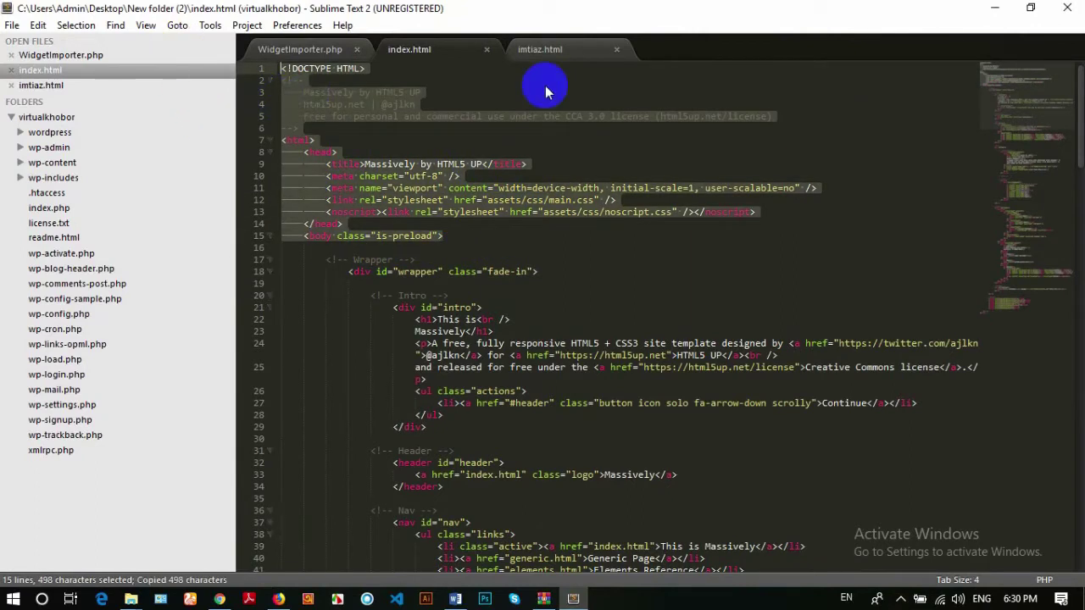
# Add blank lines above the Posts comment in the new HTML file and paste the copied head code there
pyautogui.click(542, 50)
pyautogui.scroll(10, 508, 288)
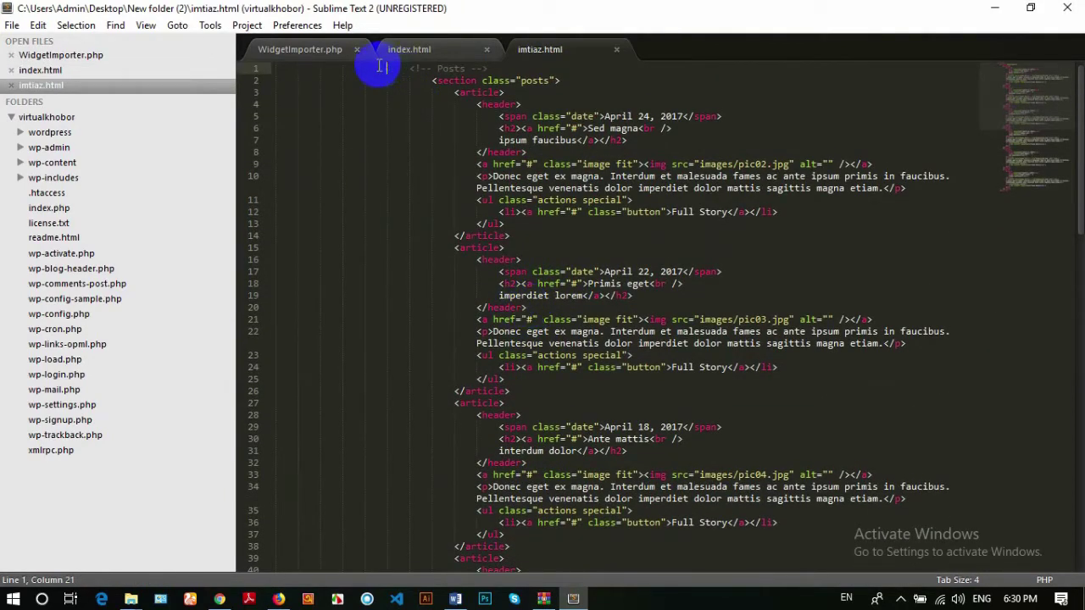
pyautogui.hotkey('ctrl', 'shift', 'Return')
pyautogui.hotkey('ctrl', 'shift', 'Return')
pyautogui.hotkey('ctrl', 'shift', 'Return')
pyautogui.hotkey('ctrl', 'shift', 'Return')
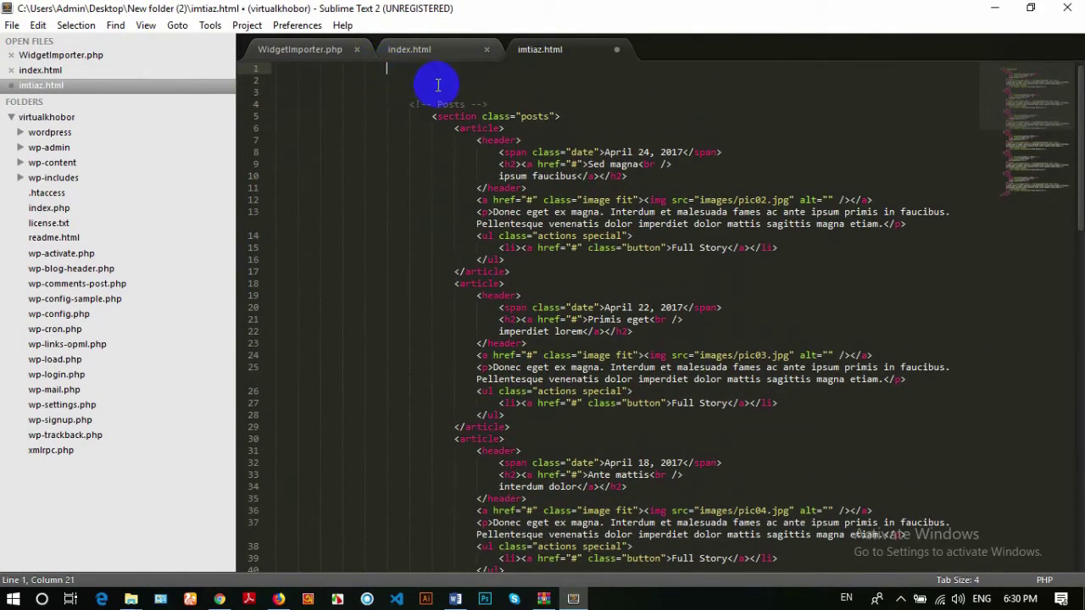
pyautogui.hotkey('ctrl', 'v')
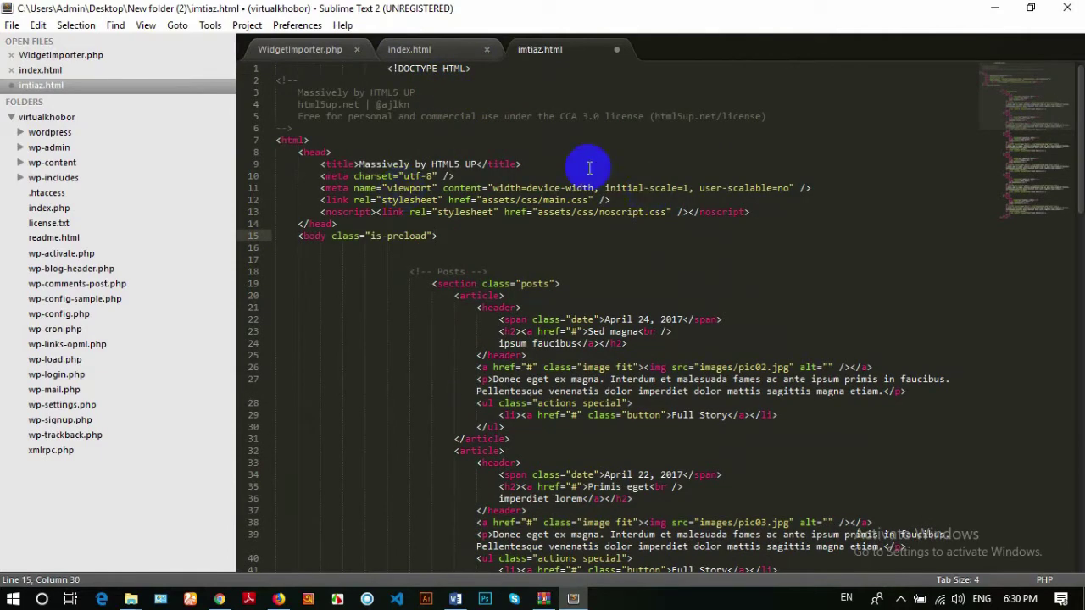
# Replace the "Massively by HTML5 UP" page title with the author's first name and save the file
pyautogui.moveTo(359, 162); pyautogui.dragTo(430, 161)
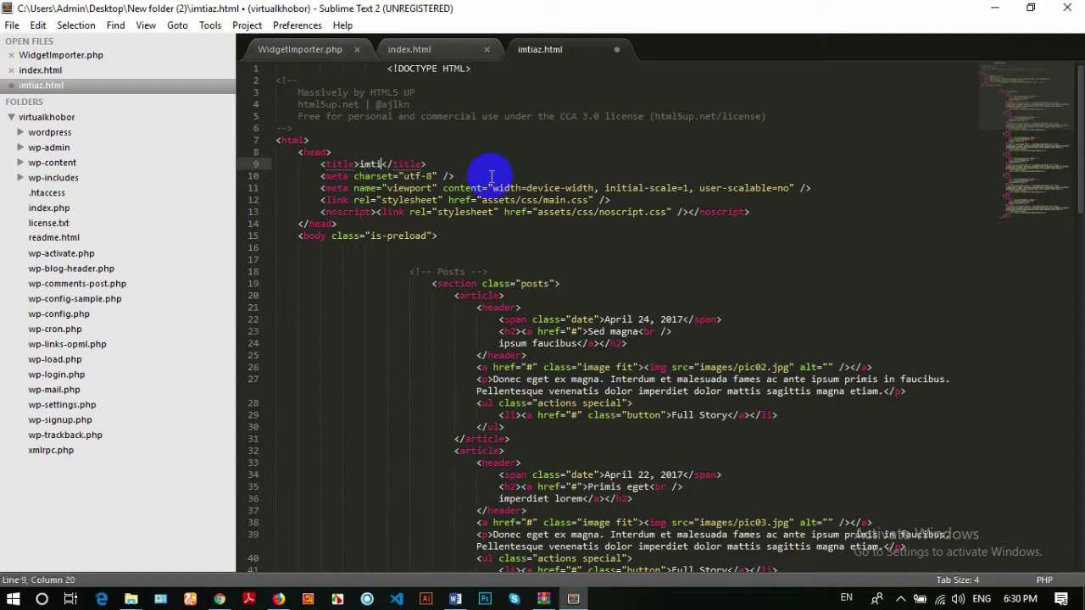
pyautogui.hotkey('ctrl', 's')
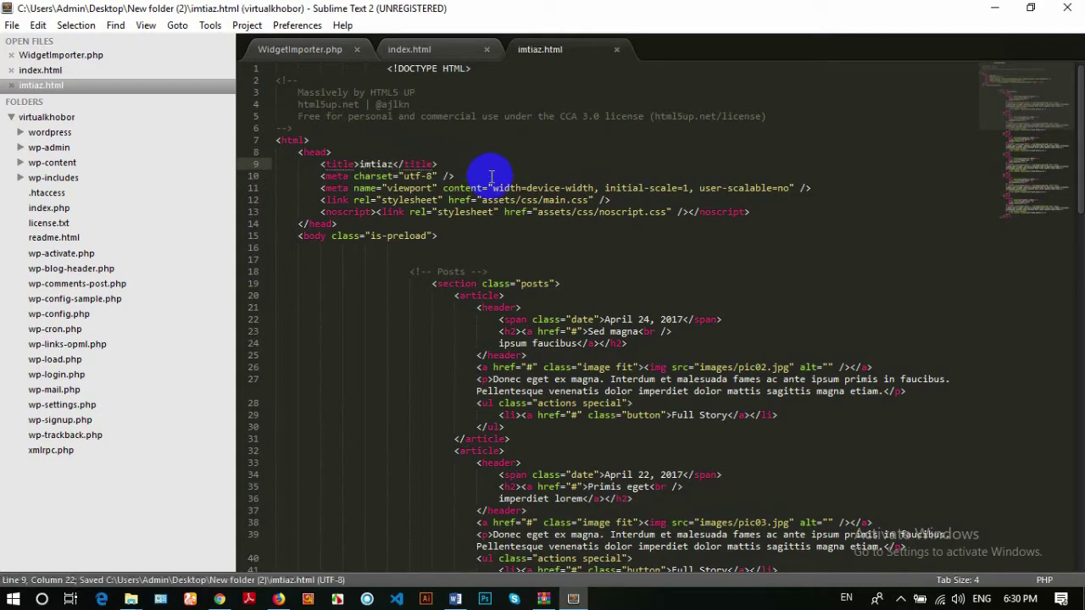
pyautogui.click(495, 188)
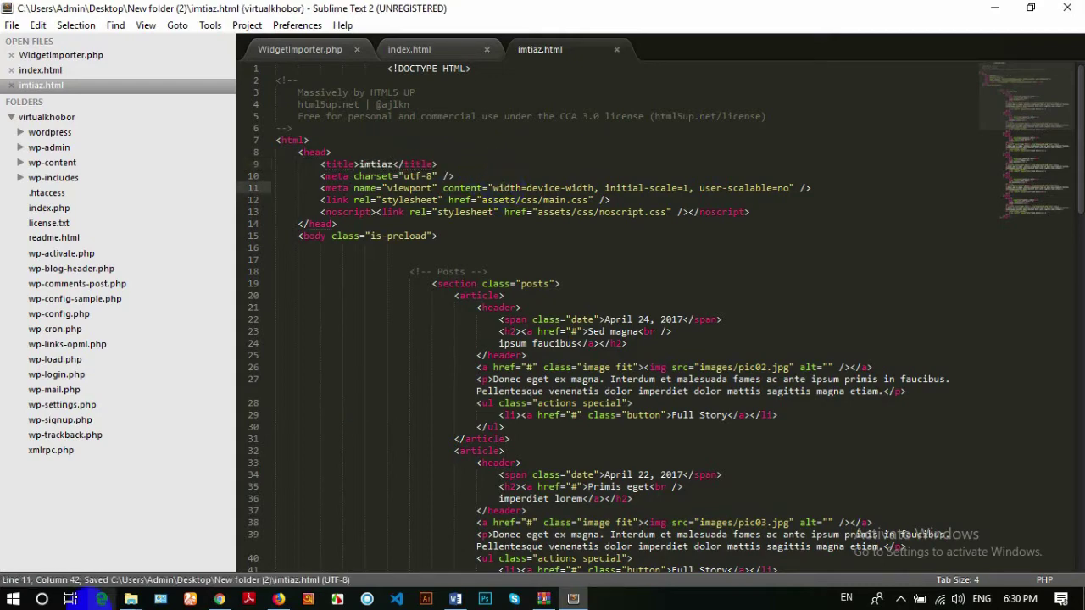
# Switch to Chrome, reload the new page and look through its posts and images
pyautogui.click(217, 600)
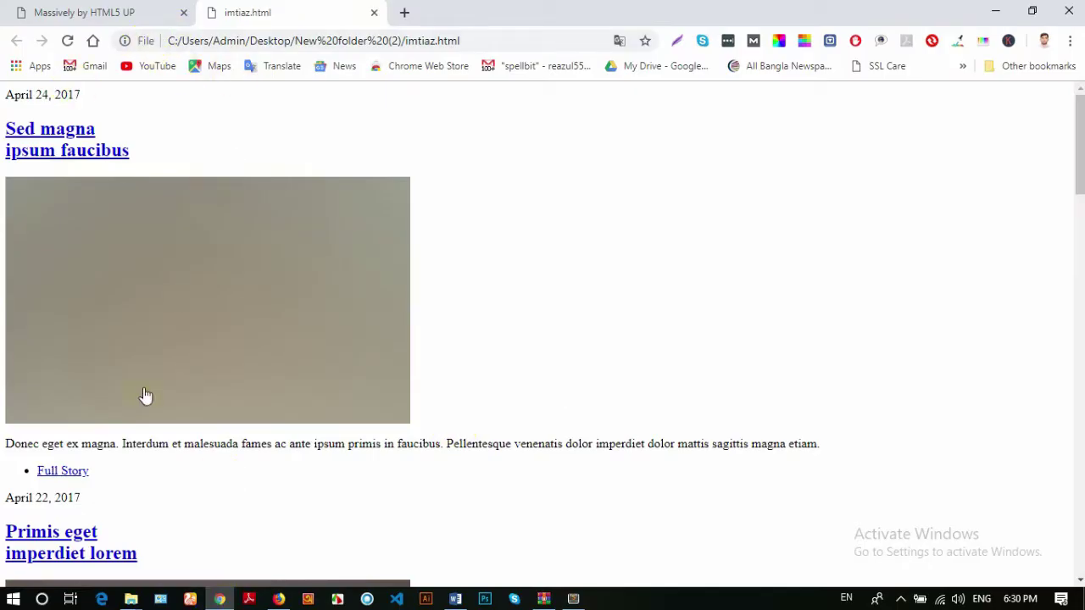
pyautogui.click(67, 41)
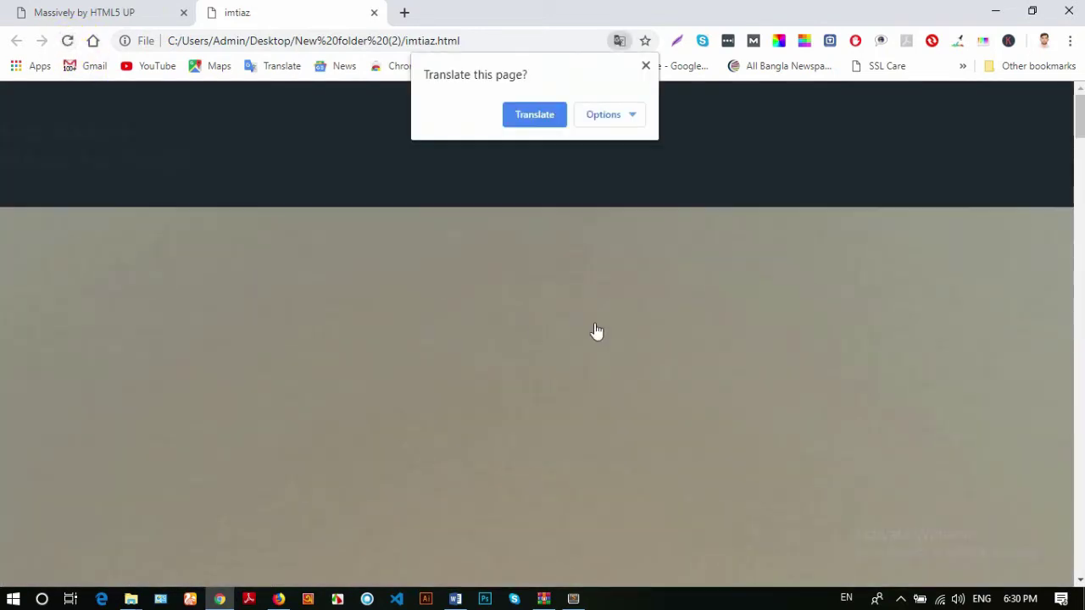
pyautogui.scroll(-15, 575, 331)
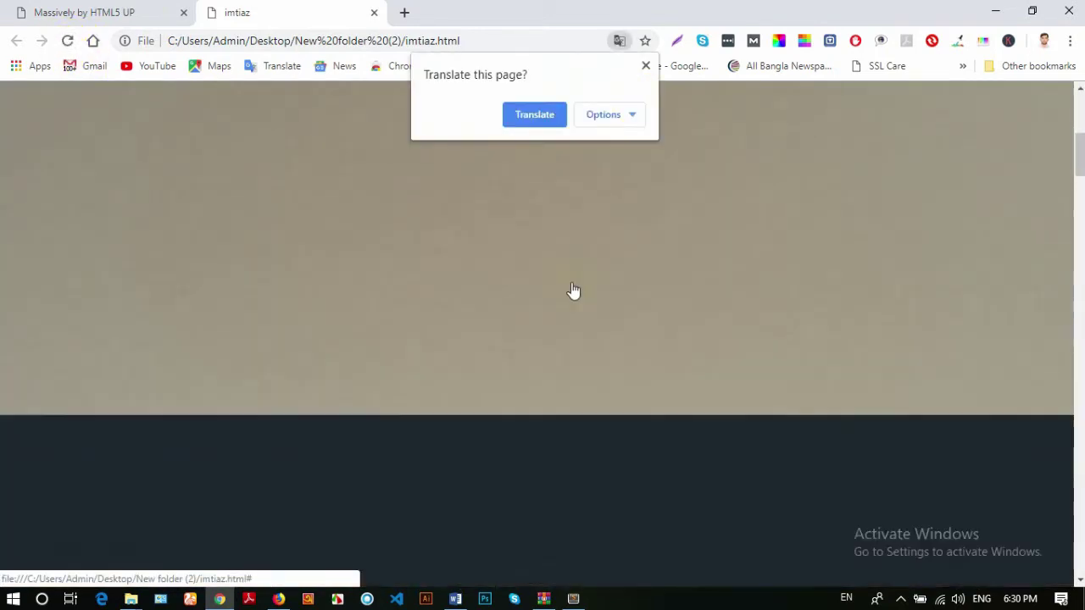
pyautogui.scroll(-8, 573, 280)
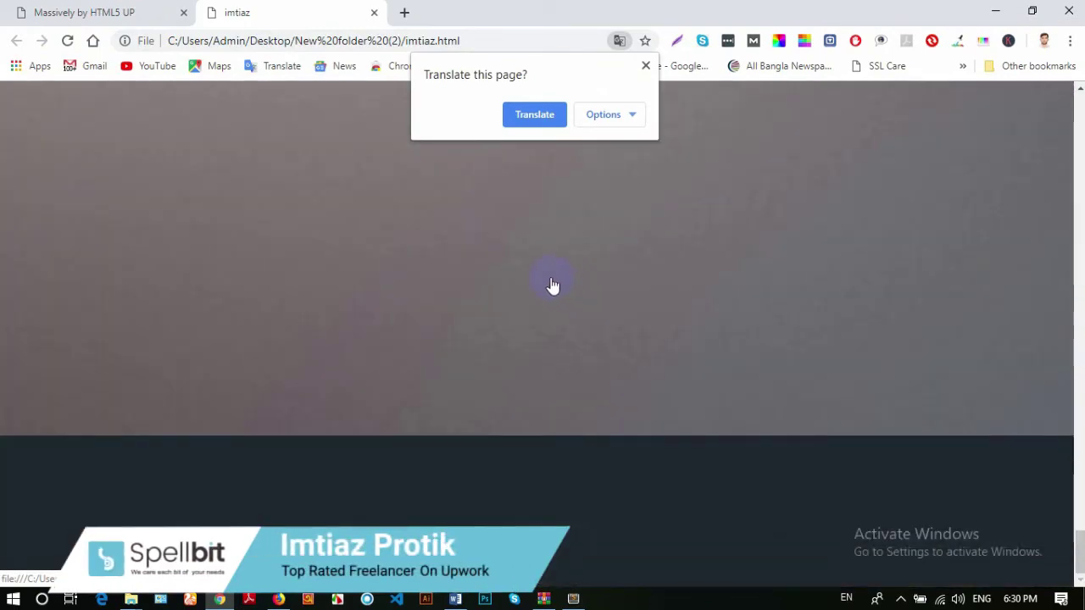
pyautogui.scroll(3, 553, 287)
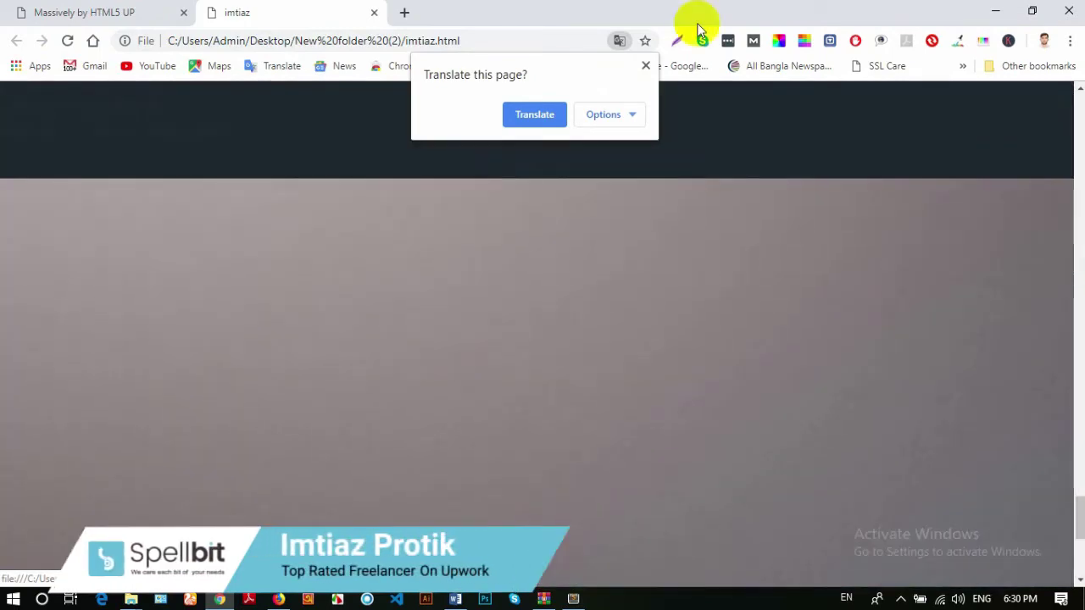
# Switch to index.html in Sublime Text 2 and copy lines 218 to 229, from the Scripts comment to the closing html tag
pyautogui.click(573, 600)
pyautogui.click(424, 49)
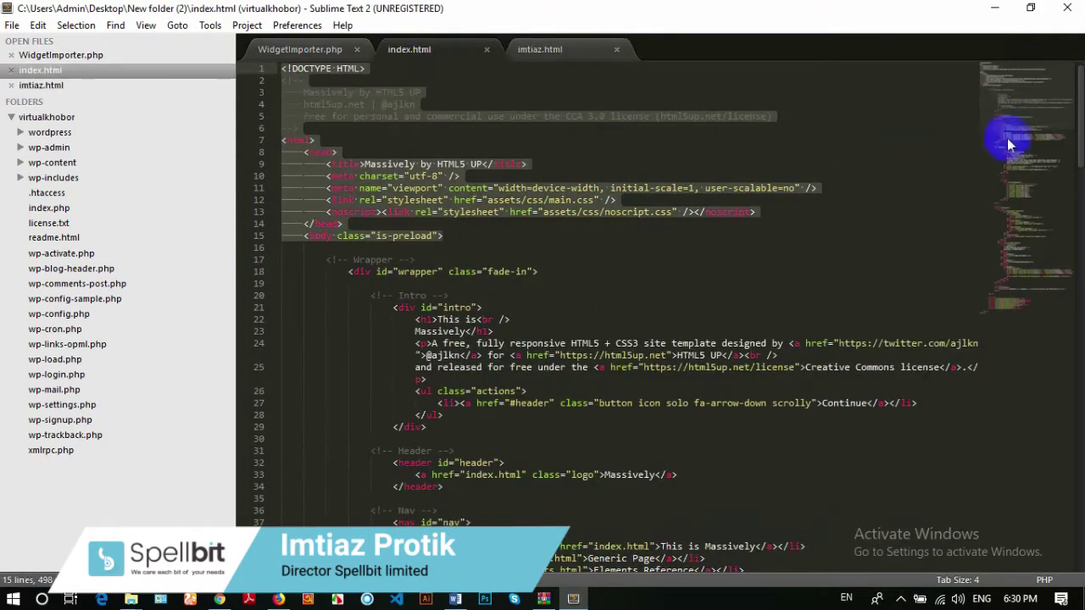
pyautogui.moveTo(1012, 141); pyautogui.dragTo(1034, 318)
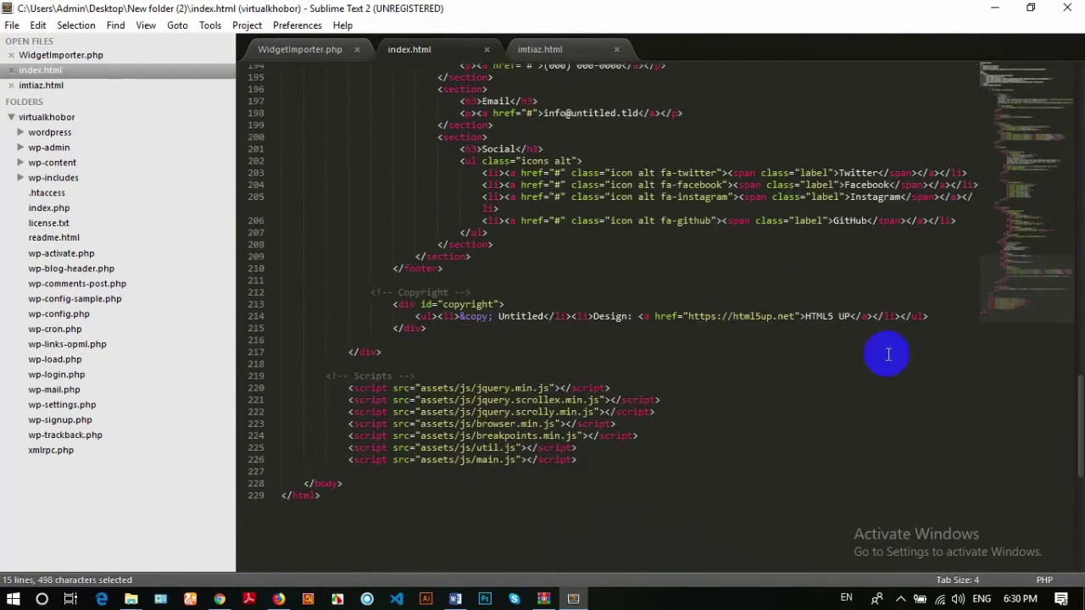
pyautogui.click(349, 500)
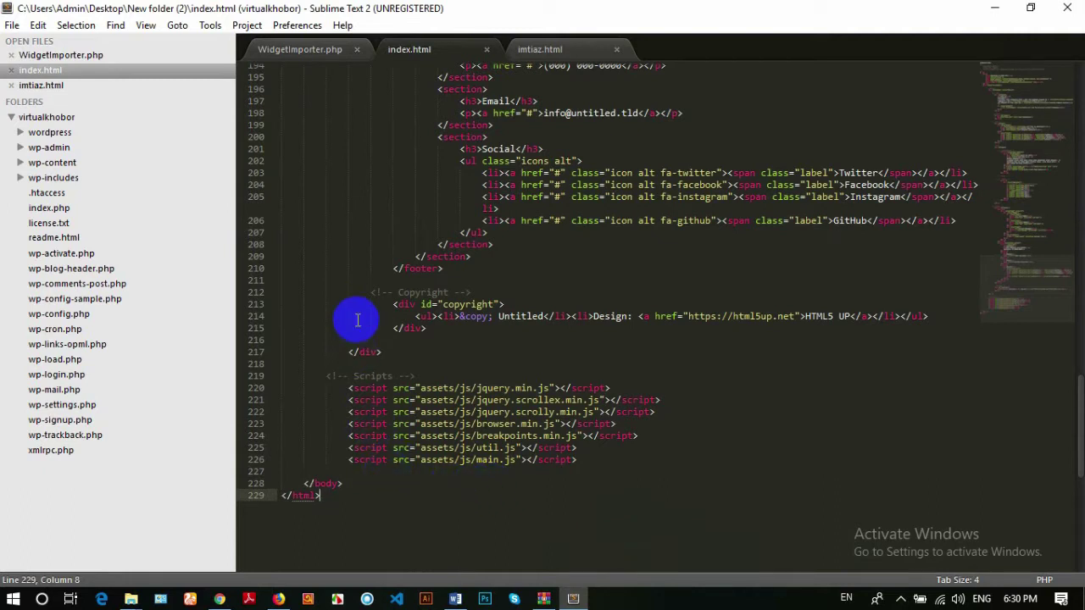
pyautogui.keyDown('shift'); pyautogui.click(288, 364); pyautogui.keyUp('shift')
pyautogui.hotkey('ctrl', 'c')
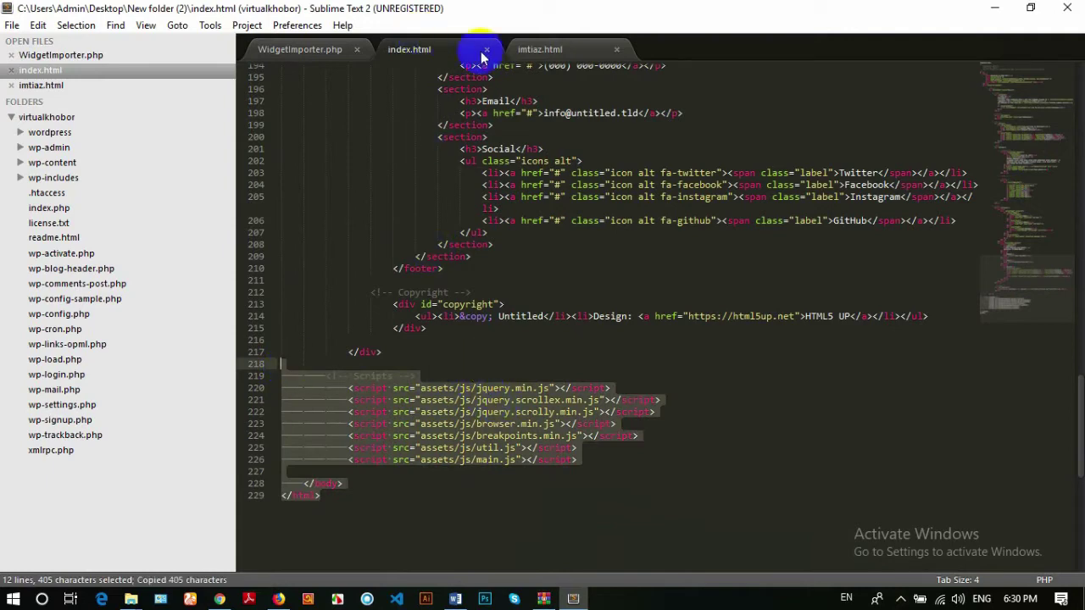
# Paste the copied script code at the end of the new HTML file, after the closing section tag, and save the file
pyautogui.click(549, 48)
pyautogui.scroll(-6, 415, 407)
pyautogui.scroll(-15, 436, 310)
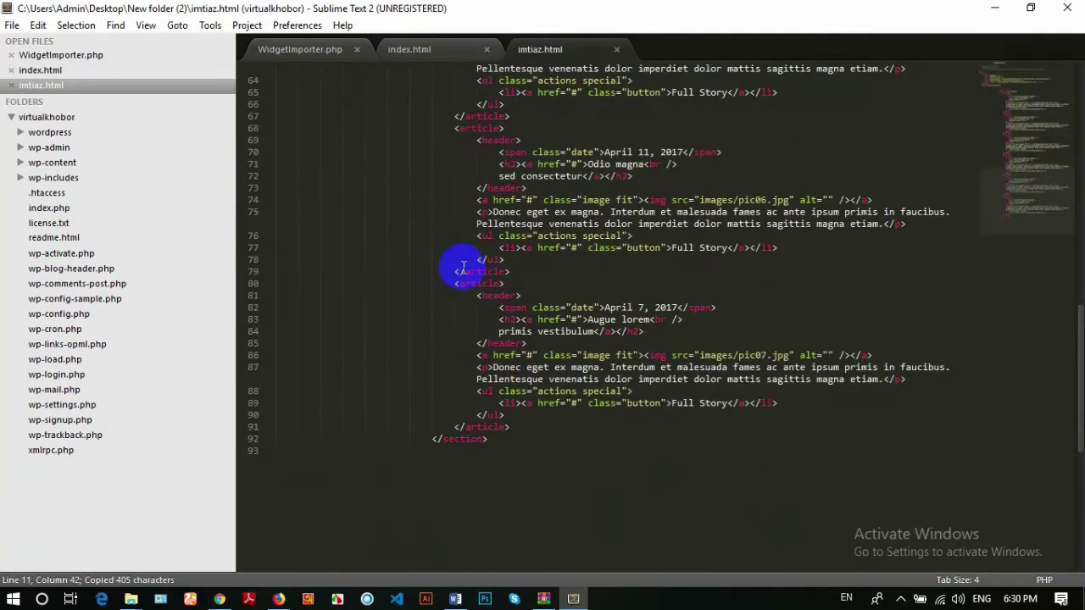
pyautogui.hotkey('ctrl', 'v')
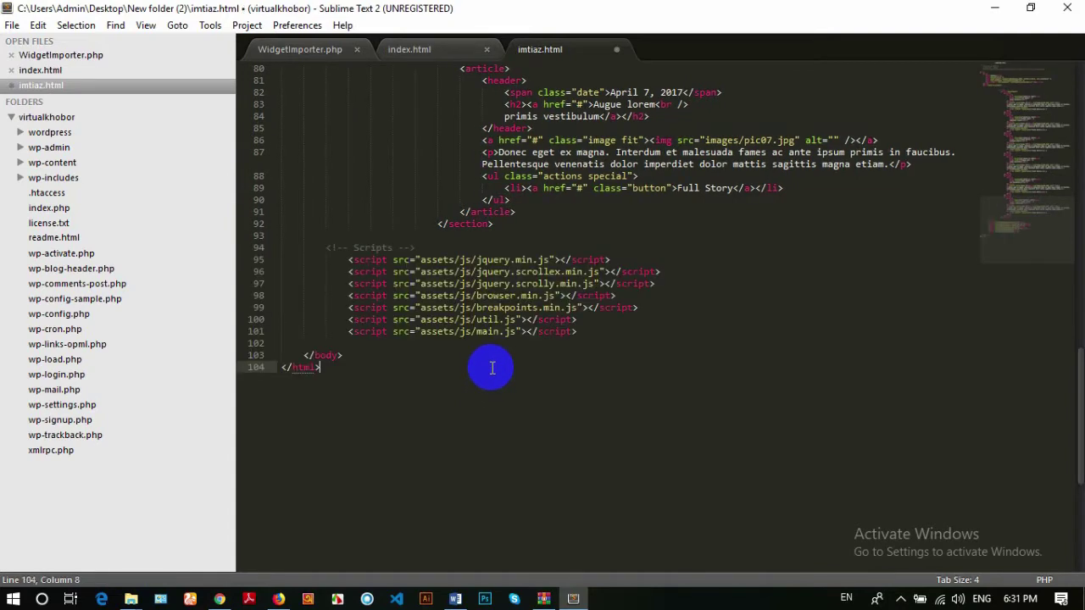
pyautogui.hotkey('ctrl', 's')
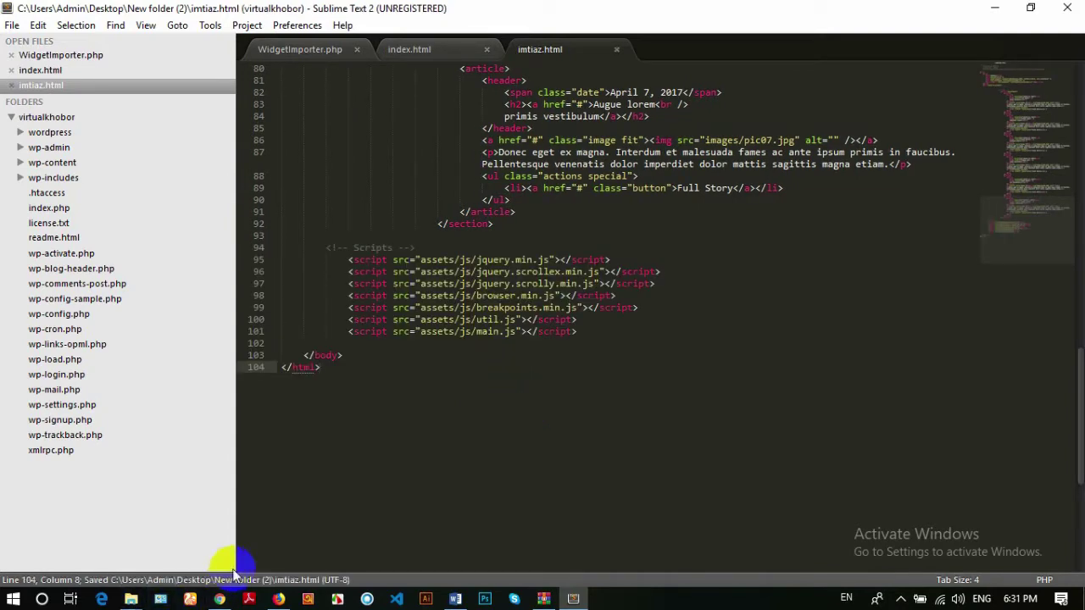
# Reload the new page in Chrome, dismiss the translation offer and check the post headings and images
pyautogui.click(220, 599)
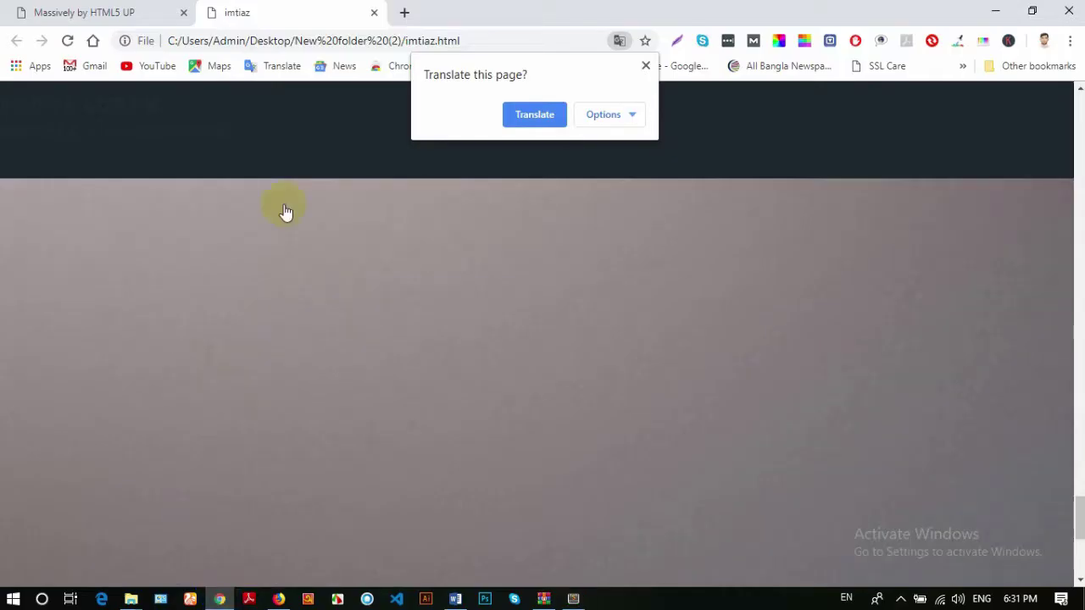
pyautogui.click(64, 45)
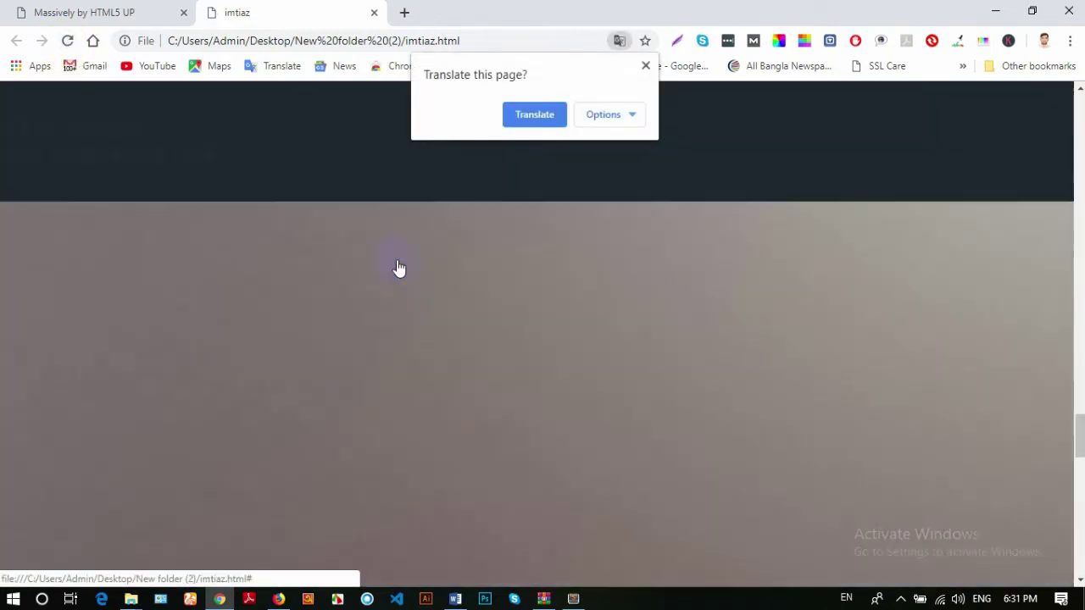
pyautogui.click(397, 268)
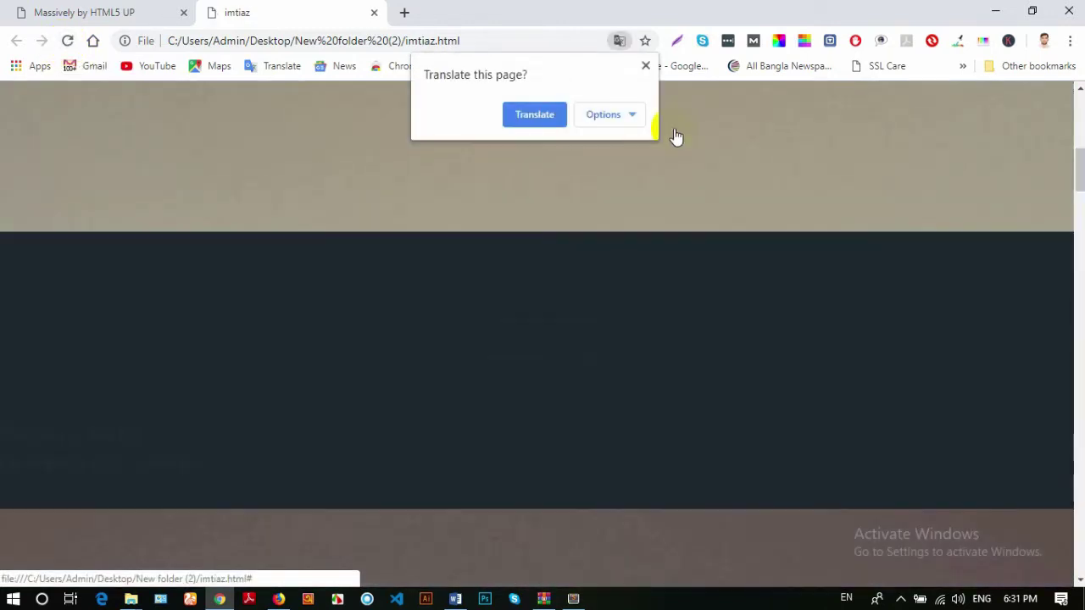
pyautogui.click(646, 65)
pyautogui.click(539, 220)
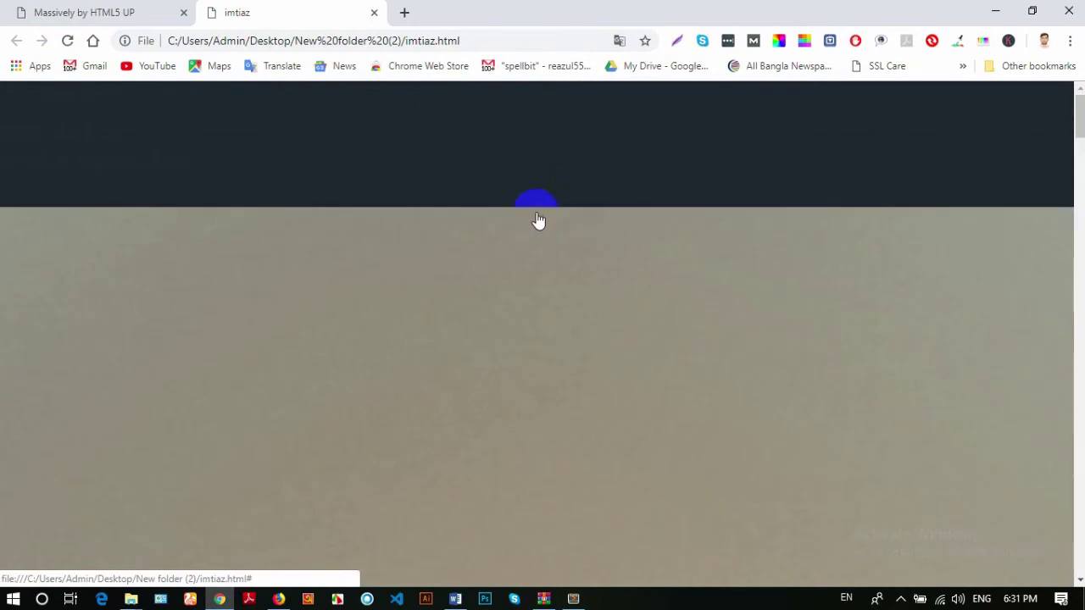
pyautogui.click(65, 42)
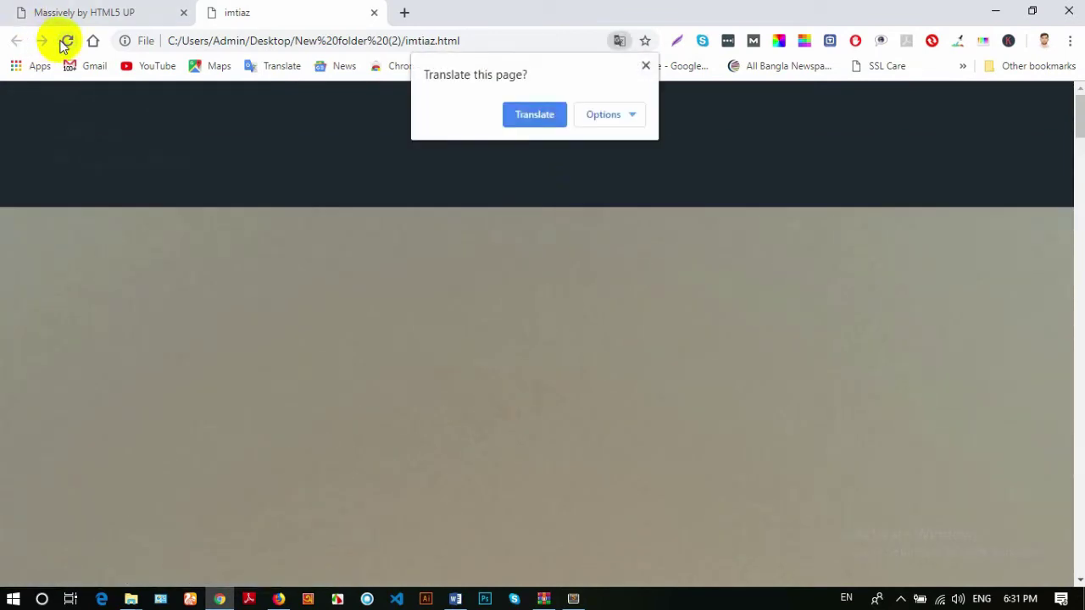
pyautogui.click(181, 222)
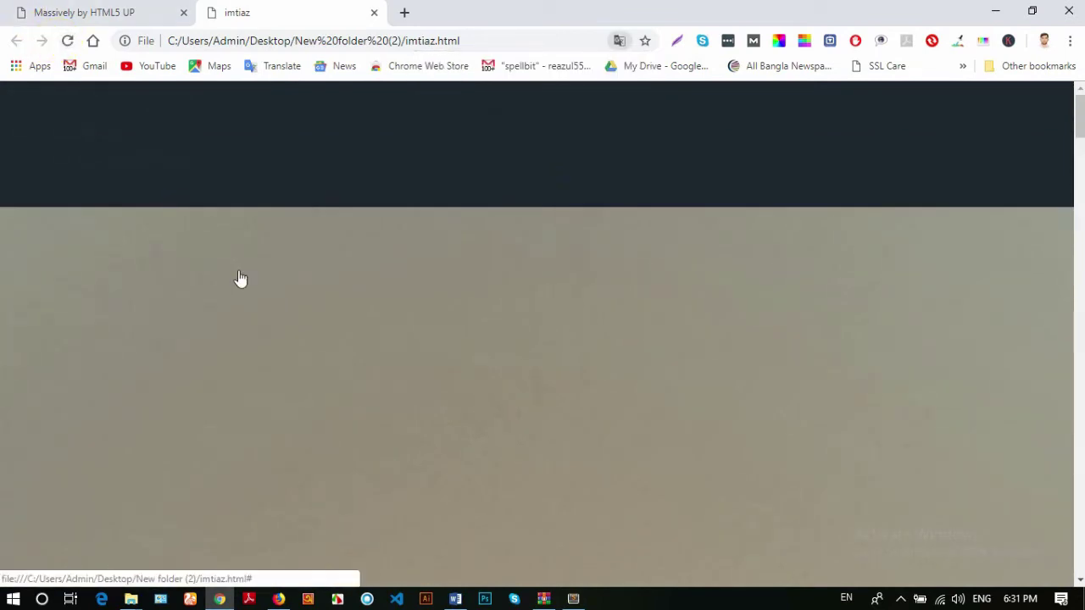
pyautogui.moveTo(131, 144); pyautogui.dragTo(160, 300)
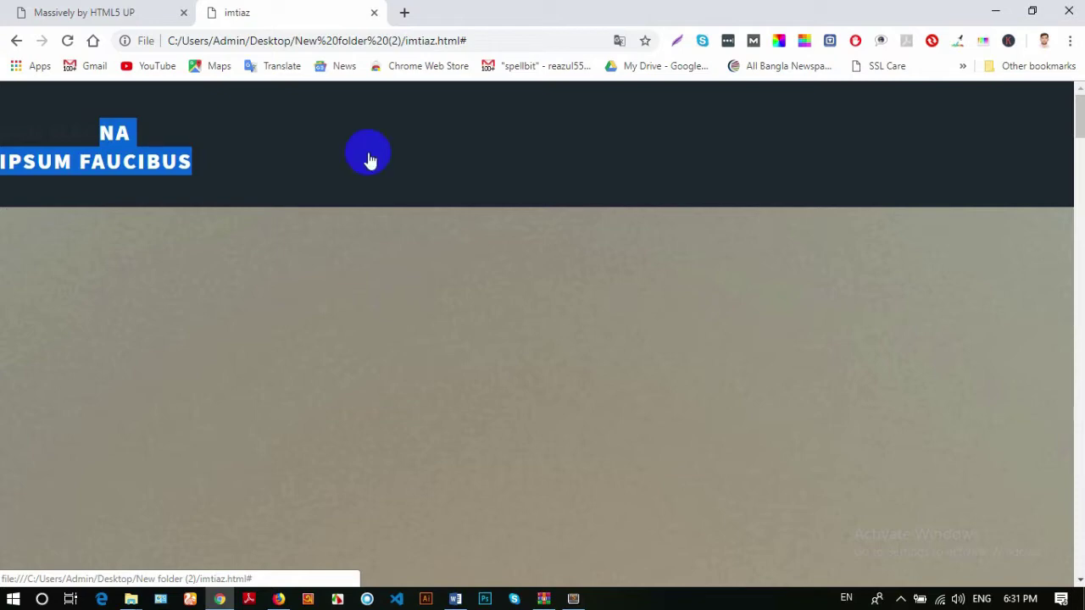
# Bring up the original Massively index.html page in Chrome to compare it with the new page
pyautogui.click(991, 13)
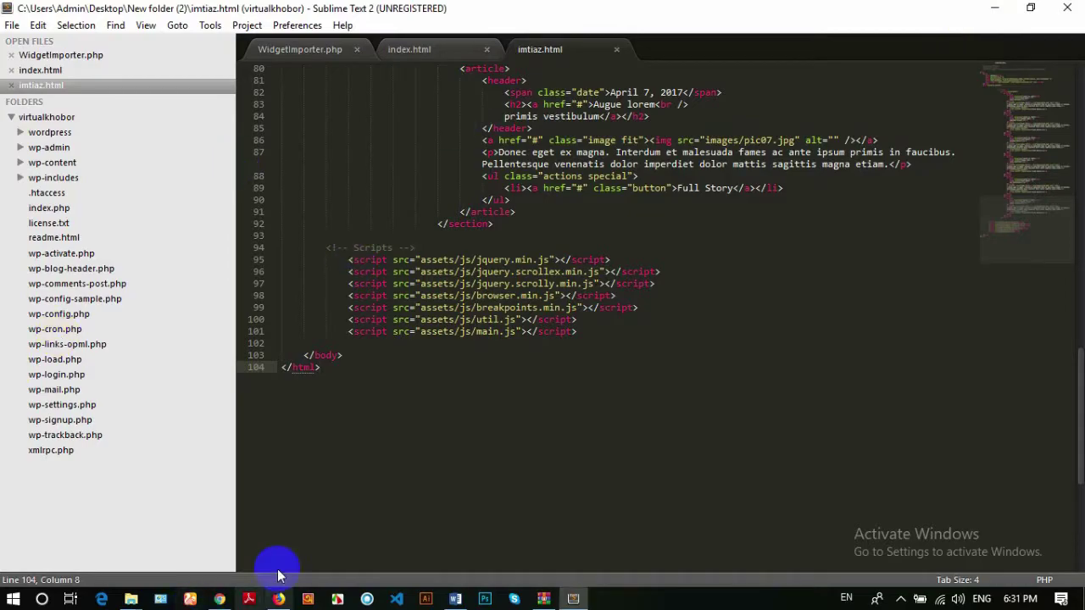
pyautogui.click(219, 594)
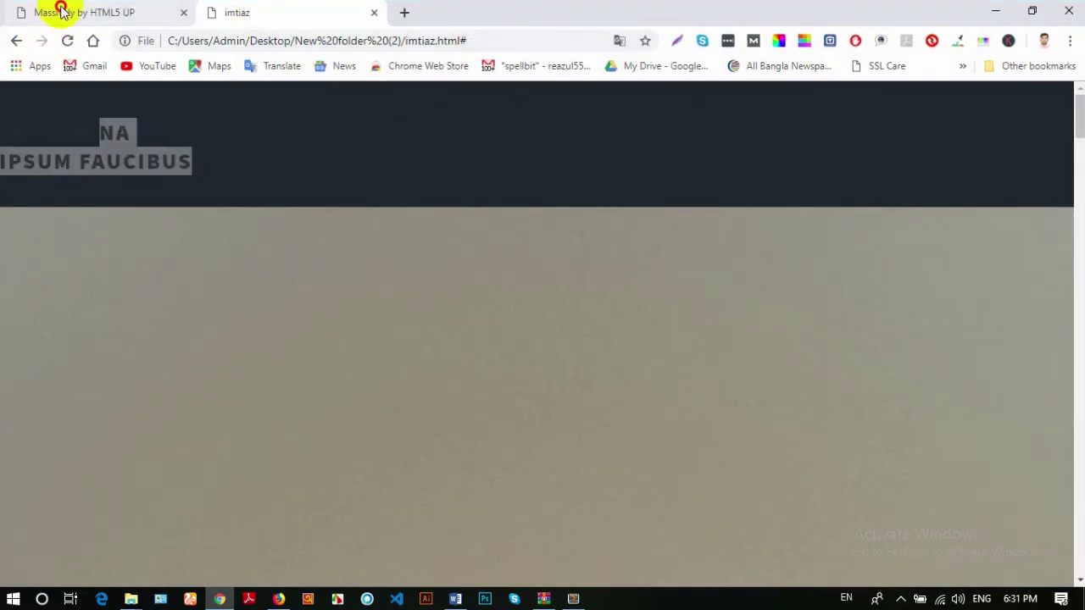
pyautogui.click(54, 12)
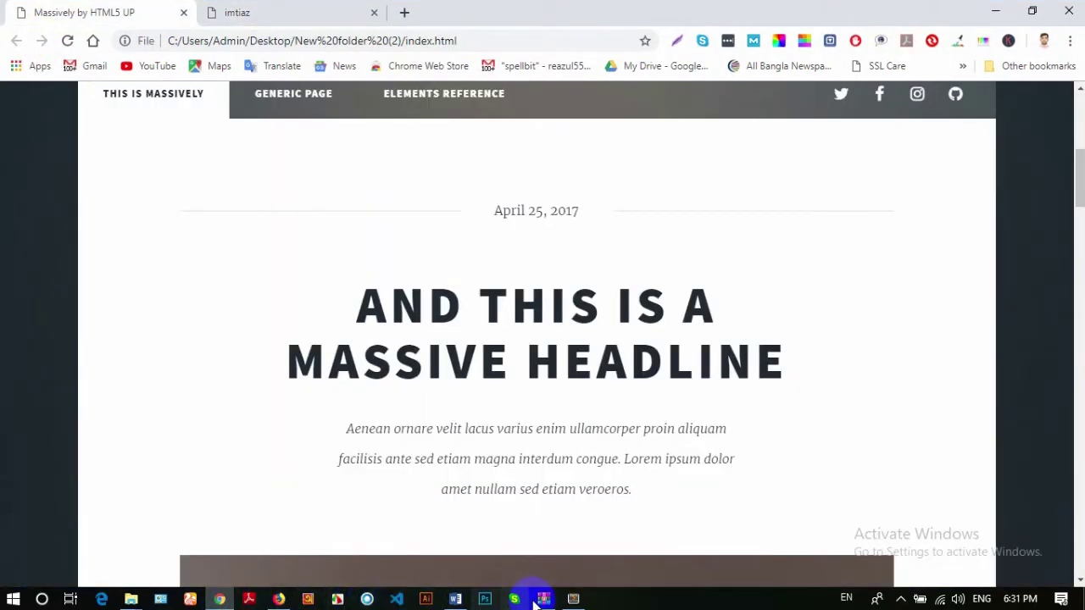
# Switch to Firefox and look through the open Google searches, the free HTML template pages and the HTML5 UP site
pyautogui.click(279, 599)
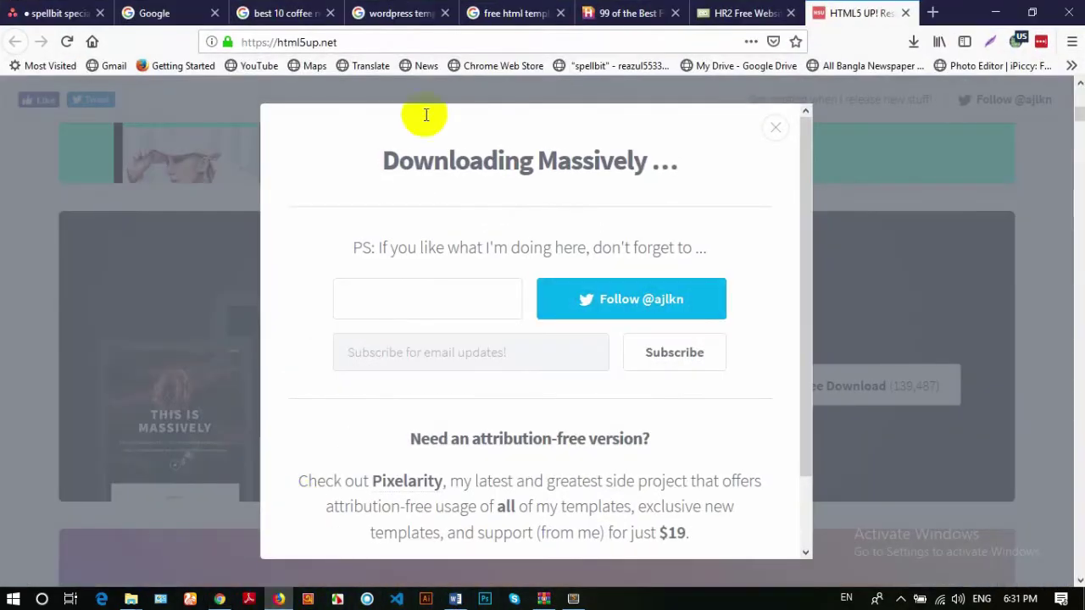
pyautogui.click(165, 12)
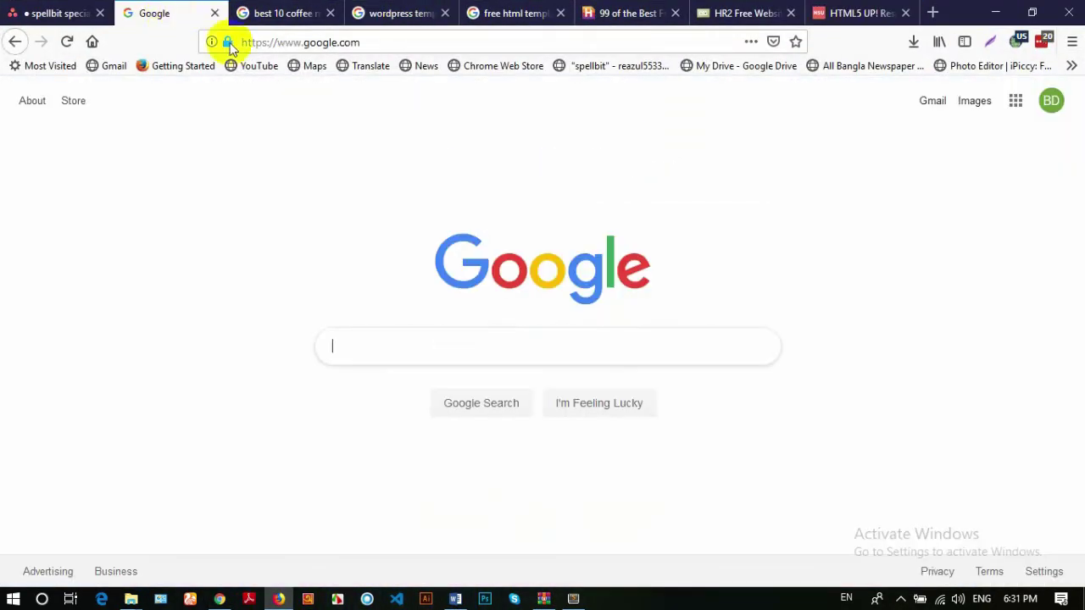
pyautogui.click(274, 11)
pyautogui.click(368, 11)
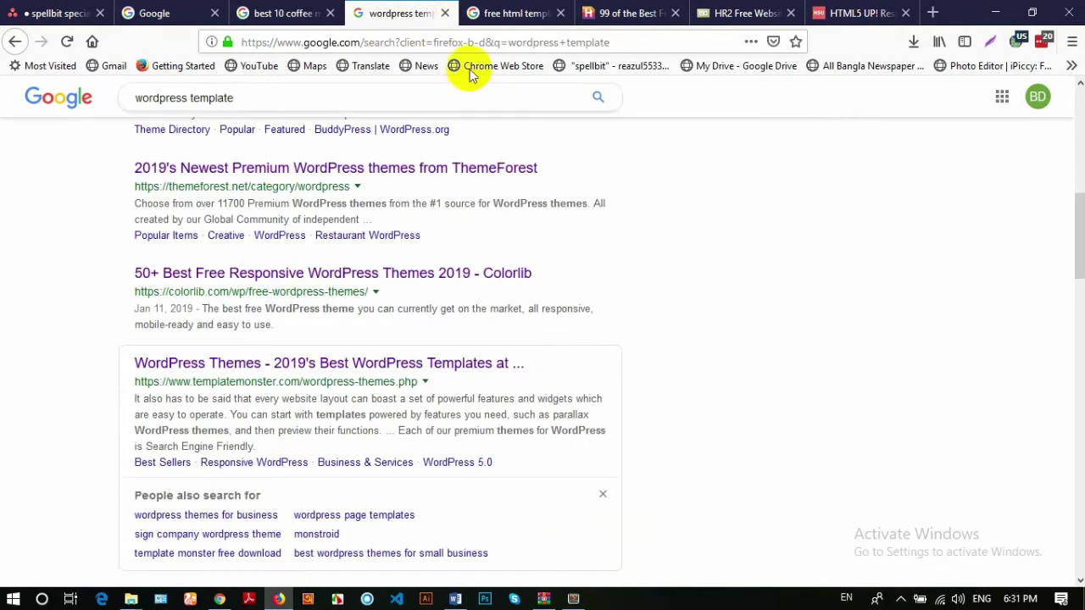
pyautogui.click(479, 9)
pyautogui.click(627, 10)
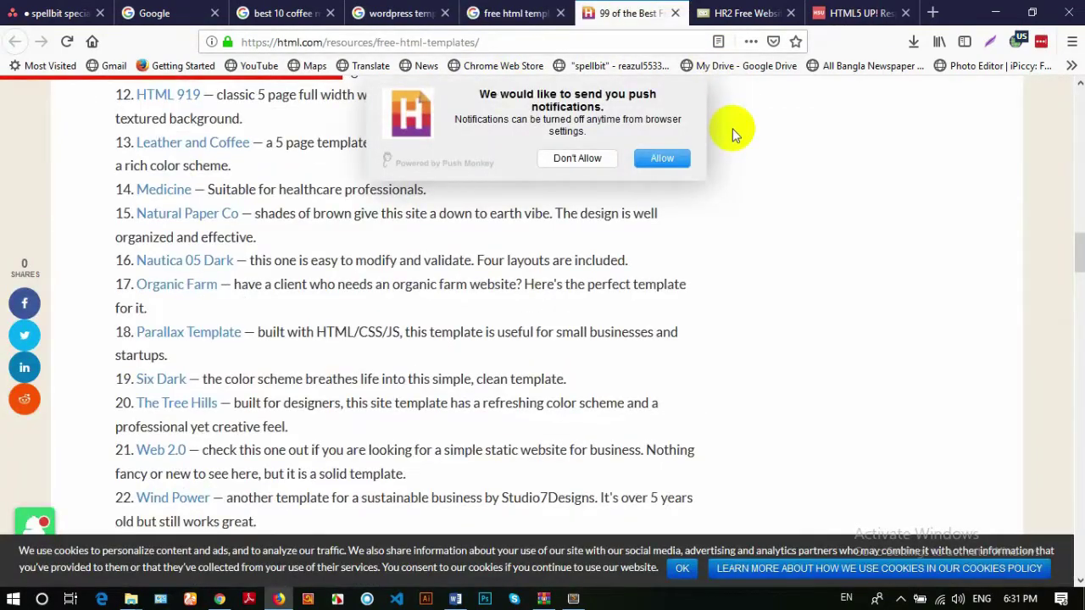
pyautogui.click(700, 8)
pyautogui.click(858, 12)
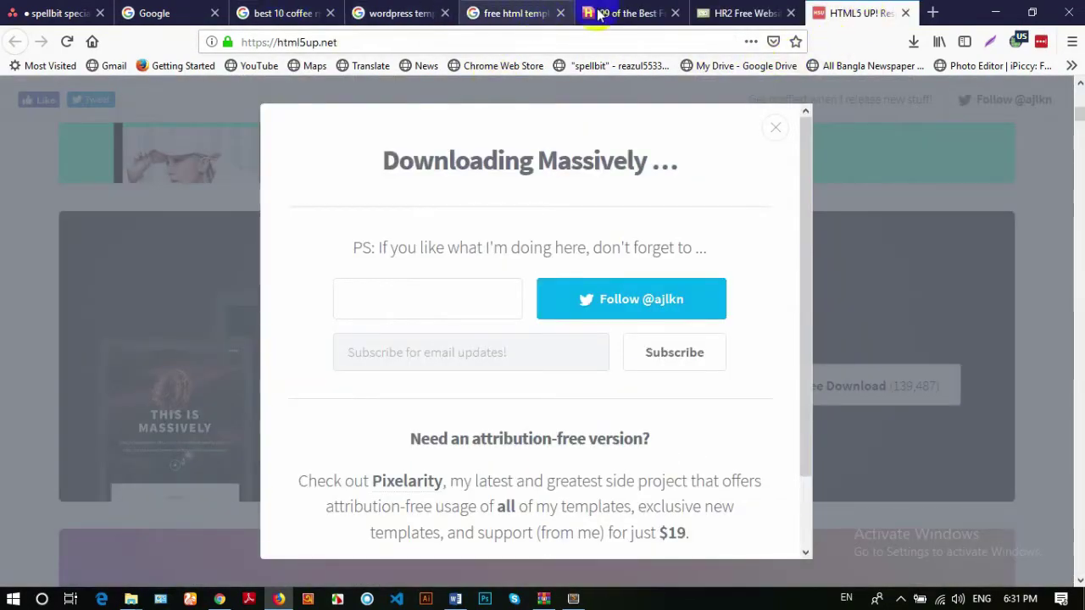
# Open a blank browser tab and close the coffee maker, WordPress template, free HTML template and HTML5 UP tabs
pyautogui.click(925, 13)
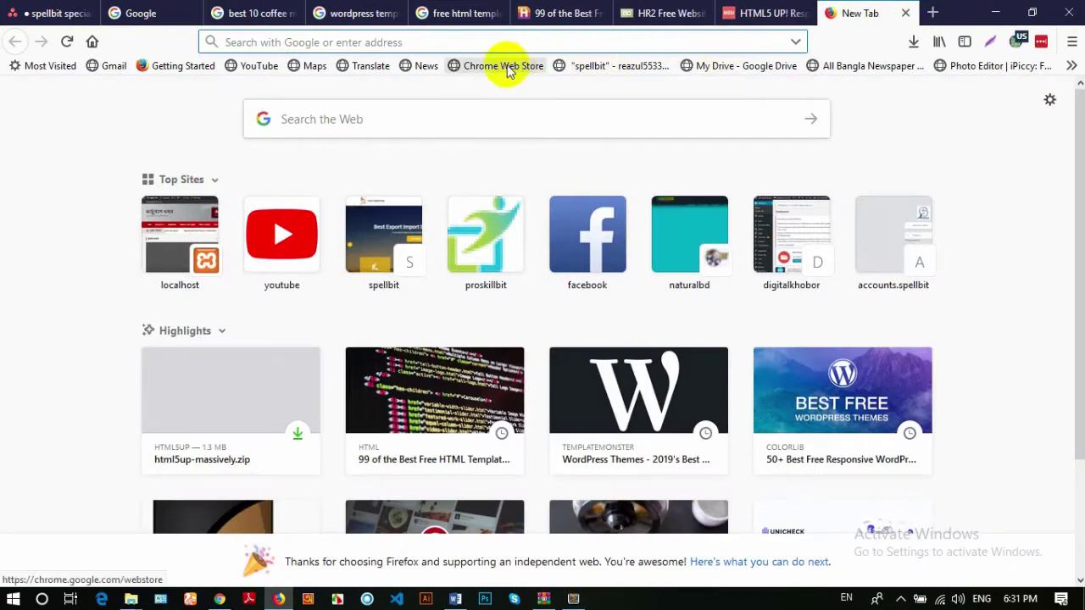
pyautogui.click(273, 13)
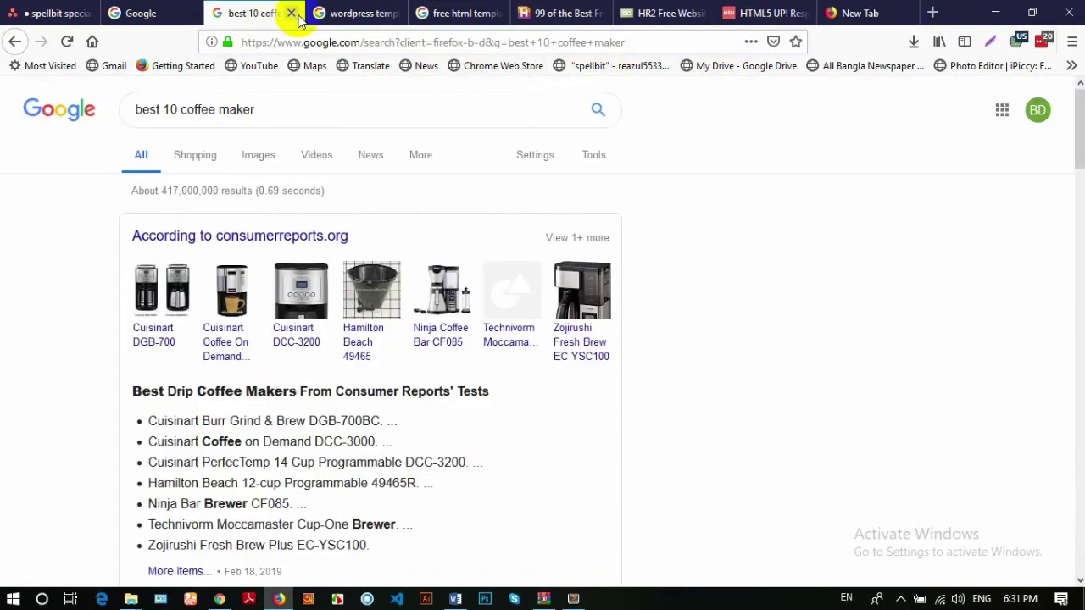
pyautogui.click(290, 13)
pyautogui.click(290, 14)
pyautogui.click(290, 13)
pyautogui.click(290, 13)
pyautogui.click(290, 14)
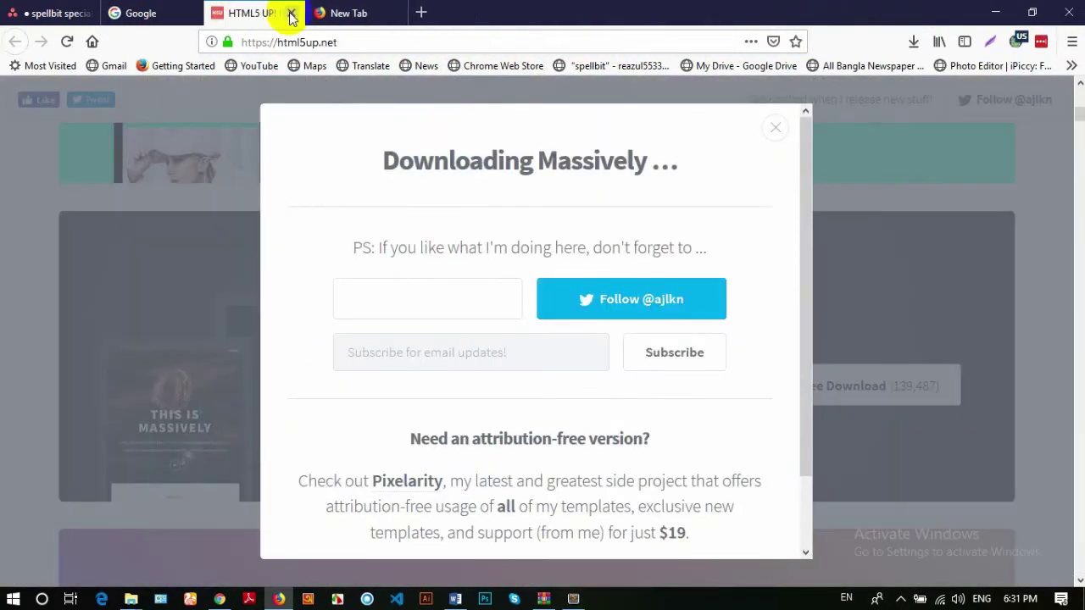
pyautogui.click(290, 13)
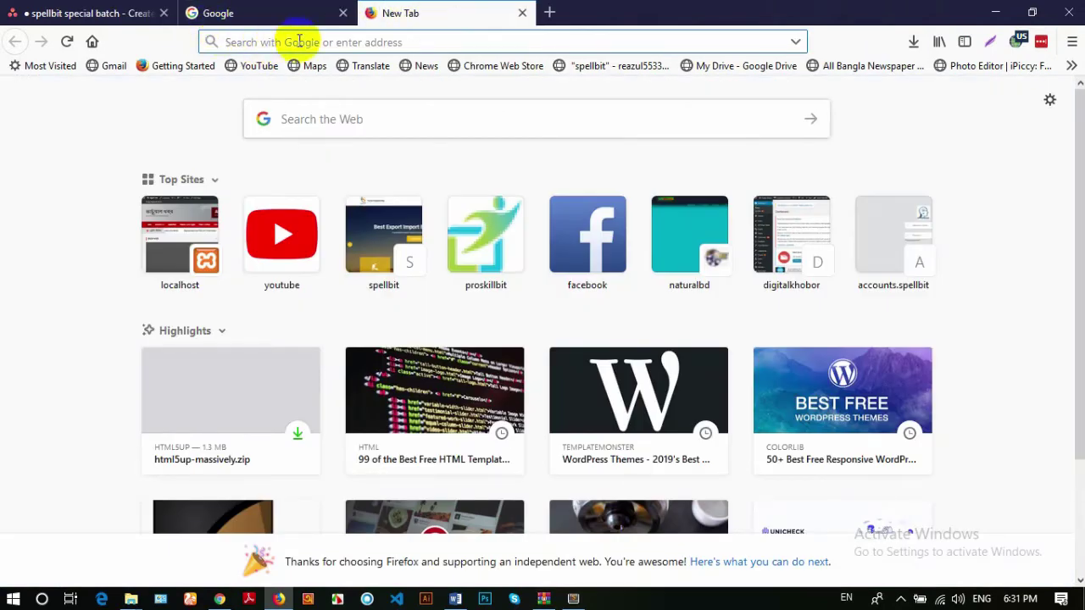
# Open the WordPress dashboard at ppccamp.com/wp-admin/ and start adding a new page
pyautogui.write('ppccamp.com/')
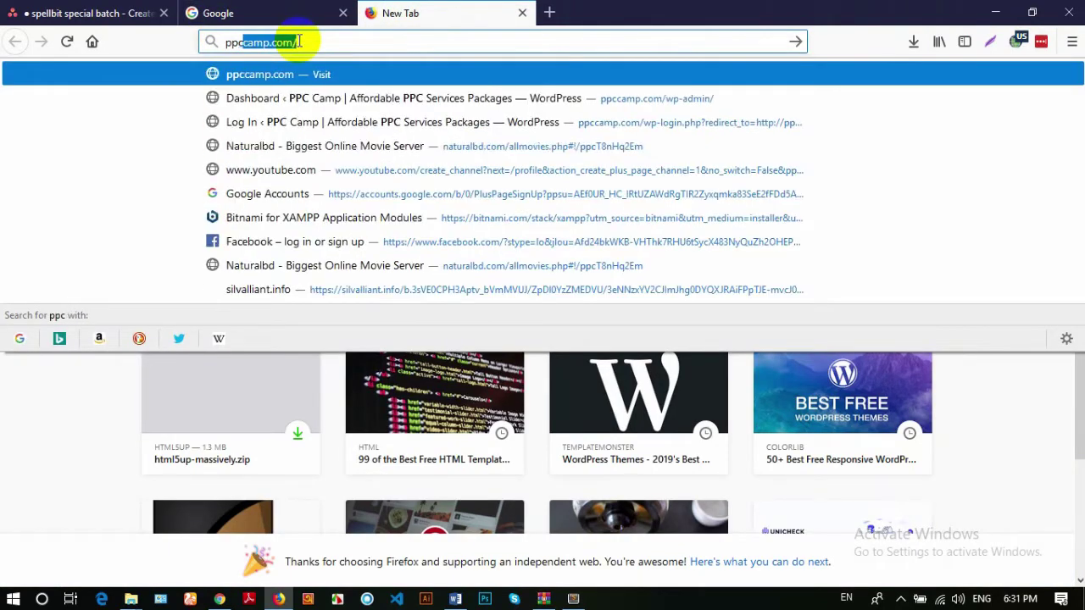
pyautogui.press('Return')
pyautogui.write('wp-admin/')
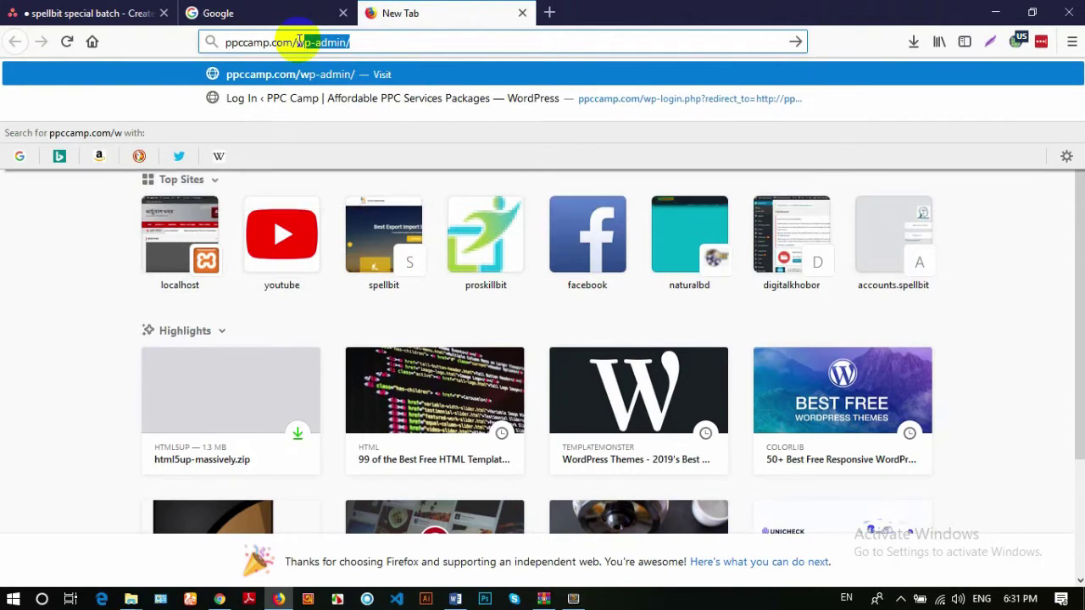
pyautogui.press('Return')
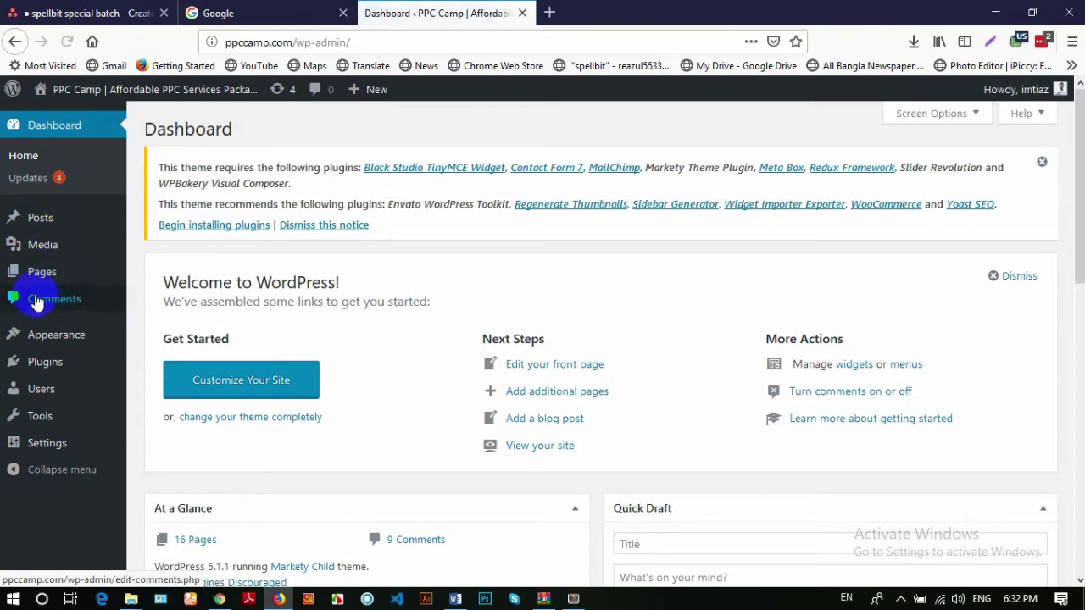
pyautogui.moveTo(41, 283)
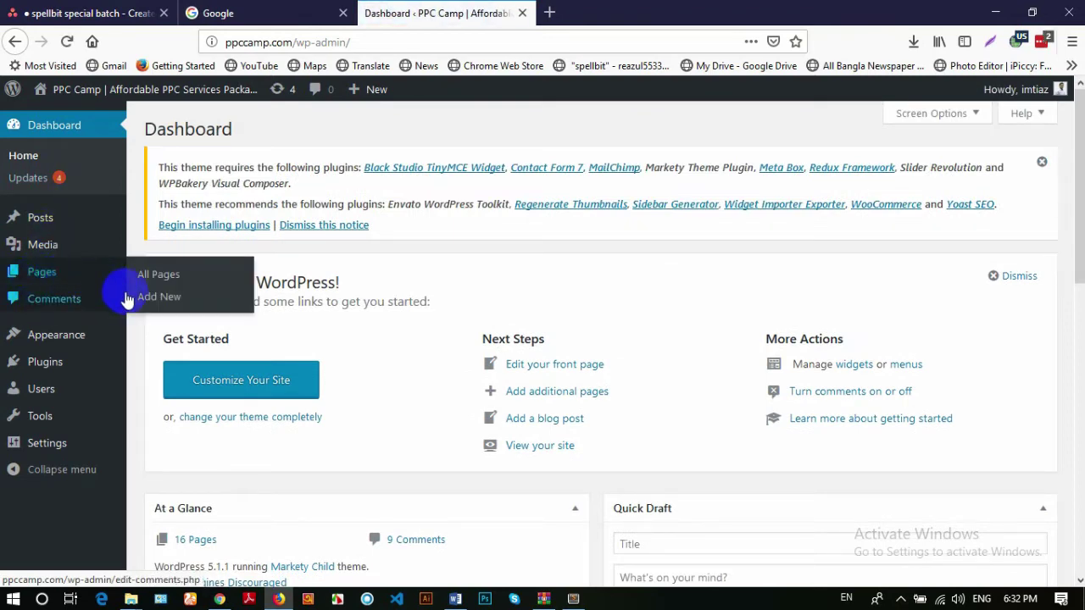
pyautogui.click(158, 297)
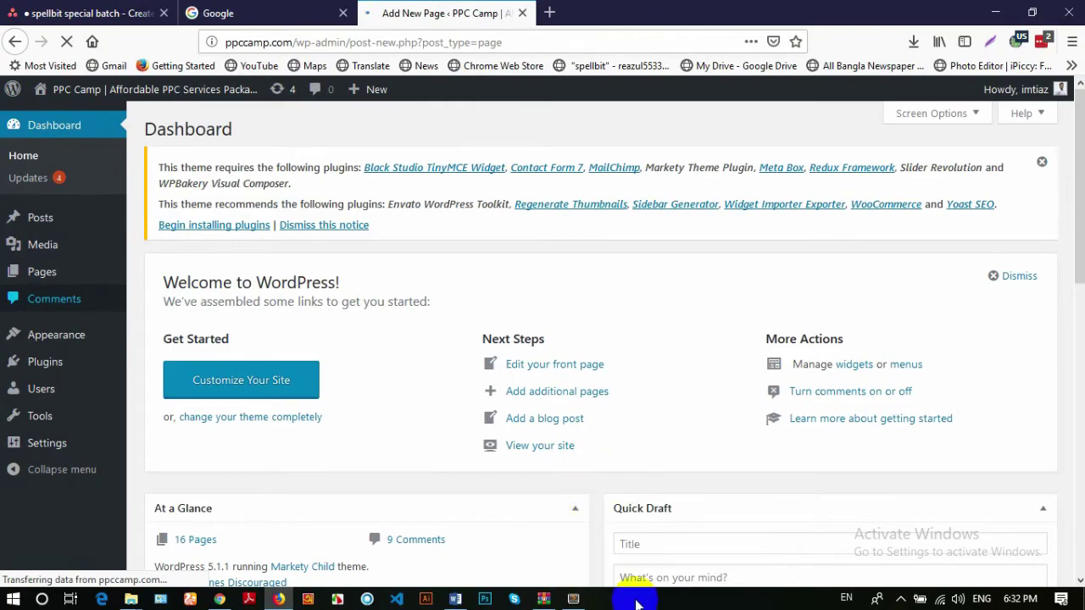
# Switch to Sublime Text 2, fold the code under the Posts comment in the new HTML file and select that folded block
pyautogui.click(573, 598)
pyautogui.scroll(9, 627, 264)
pyautogui.scroll(12, 614, 259)
pyautogui.moveTo(606, 188); pyautogui.dragTo(825, 523)
pyautogui.scroll(6, 710, 370)
pyautogui.click(439, 284)
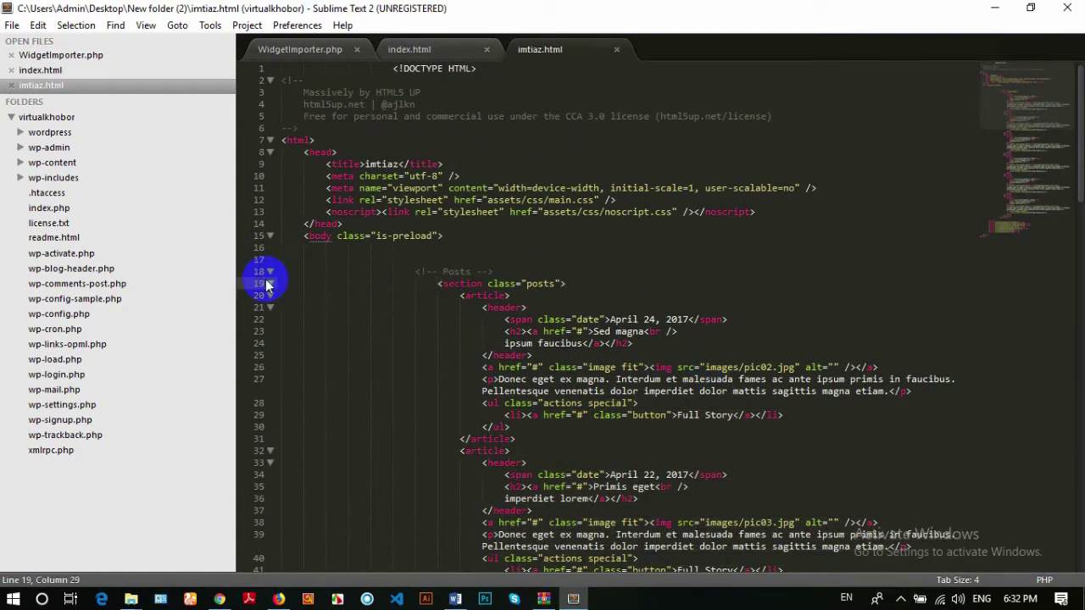
pyautogui.click(270, 272)
pyautogui.moveTo(555, 271); pyautogui.dragTo(371, 271)
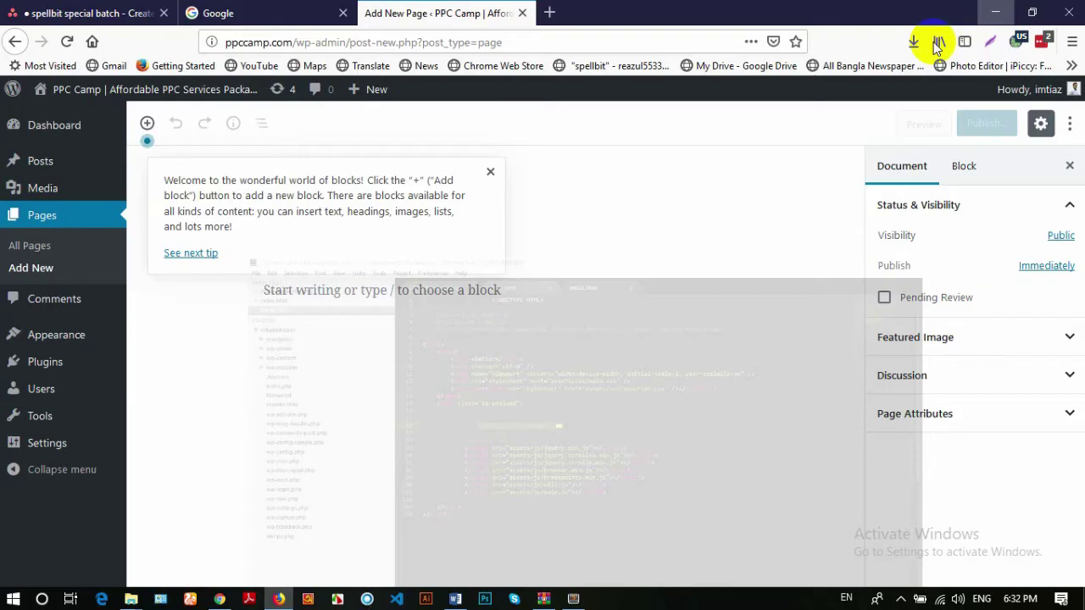
# Return to the new WordPress page in Firefox, start a paragraph block and dismiss the block editor's welcome tip
pyautogui.click(995, 9)
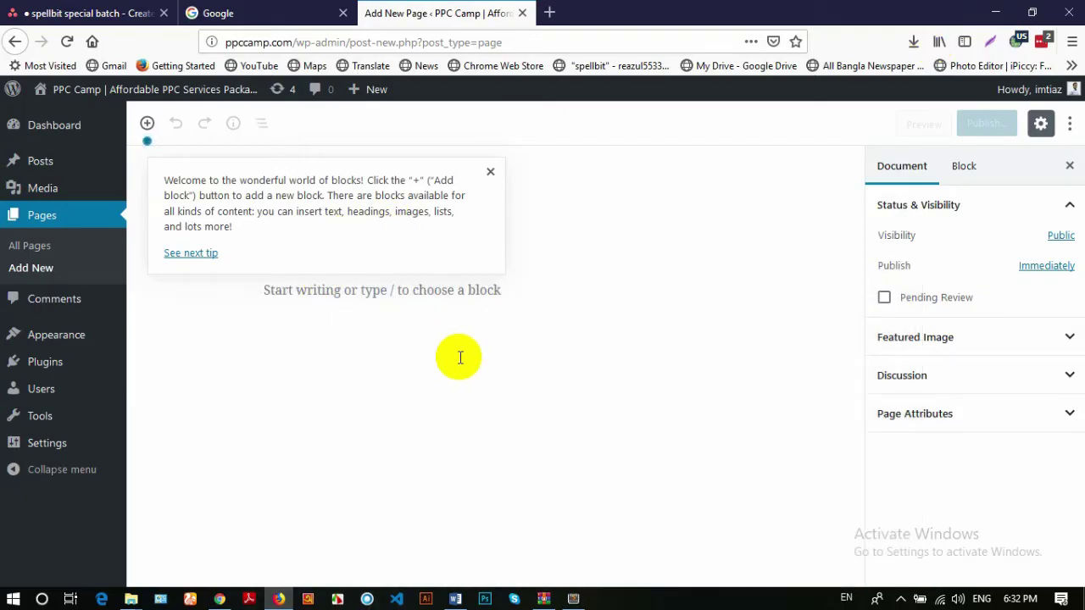
pyautogui.click(419, 307)
pyautogui.click(490, 172)
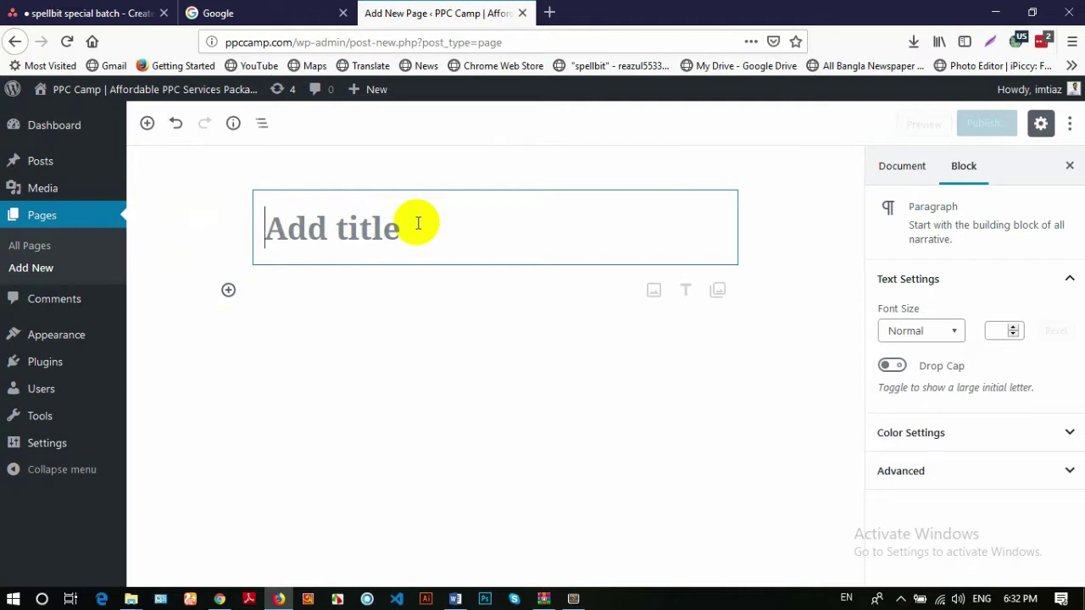
# Title the new page with the author's name and insert the copied Posts code as its content
pyautogui.write('imtiaz')
pyautogui.click(528, 381)
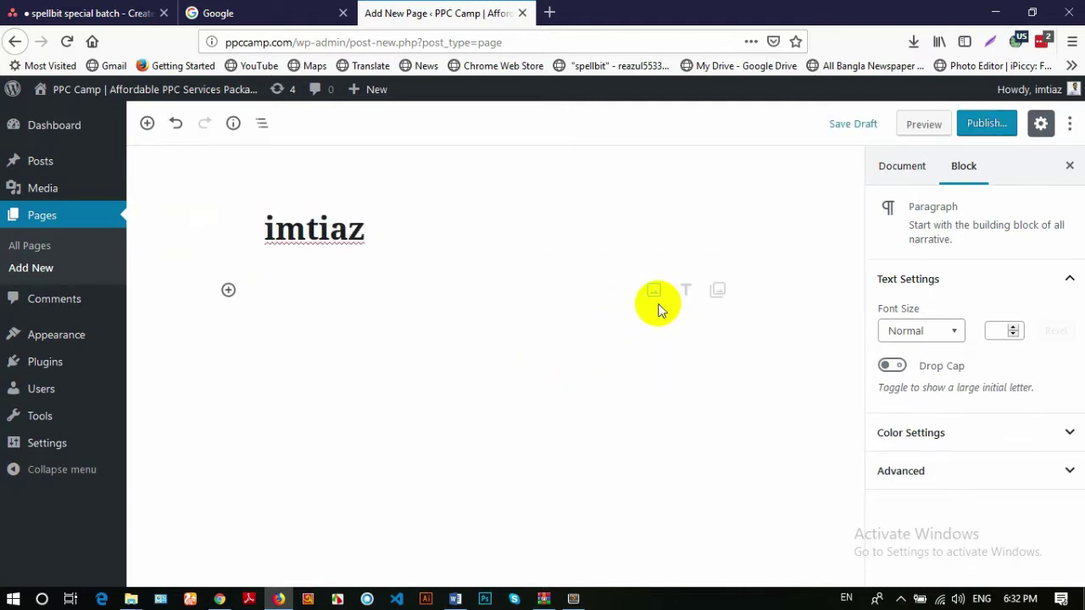
pyautogui.hotkey('ctrl', 'v')
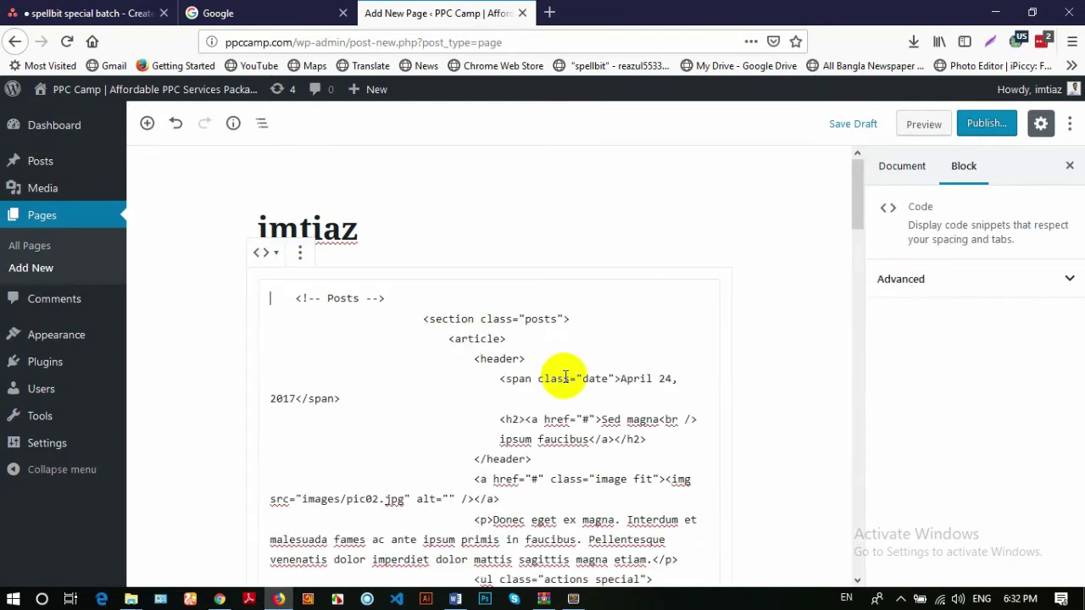
# Publish the page publicly and open the live version in its own browser tab
pyautogui.click(979, 125)
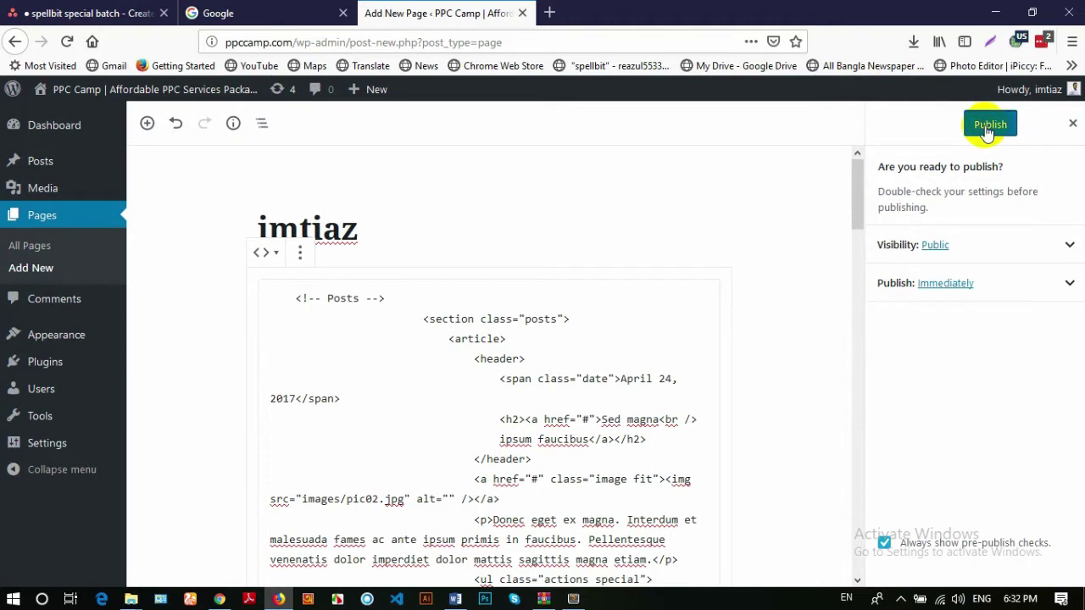
pyautogui.click(987, 127)
pyautogui.moveTo(38, 161)
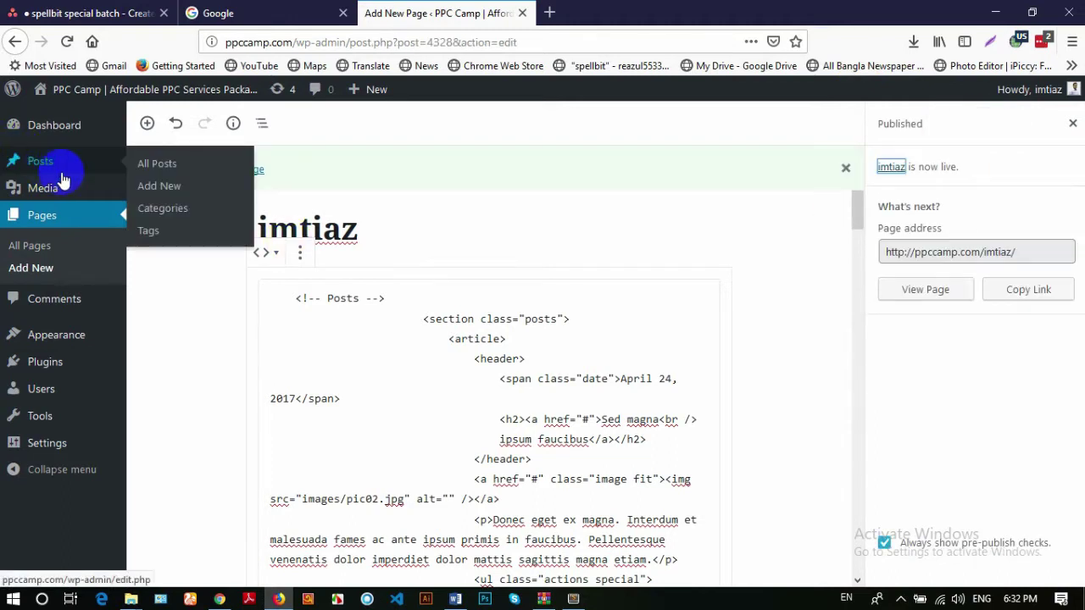
pyautogui.click(935, 289)
pyautogui.click(628, 15)
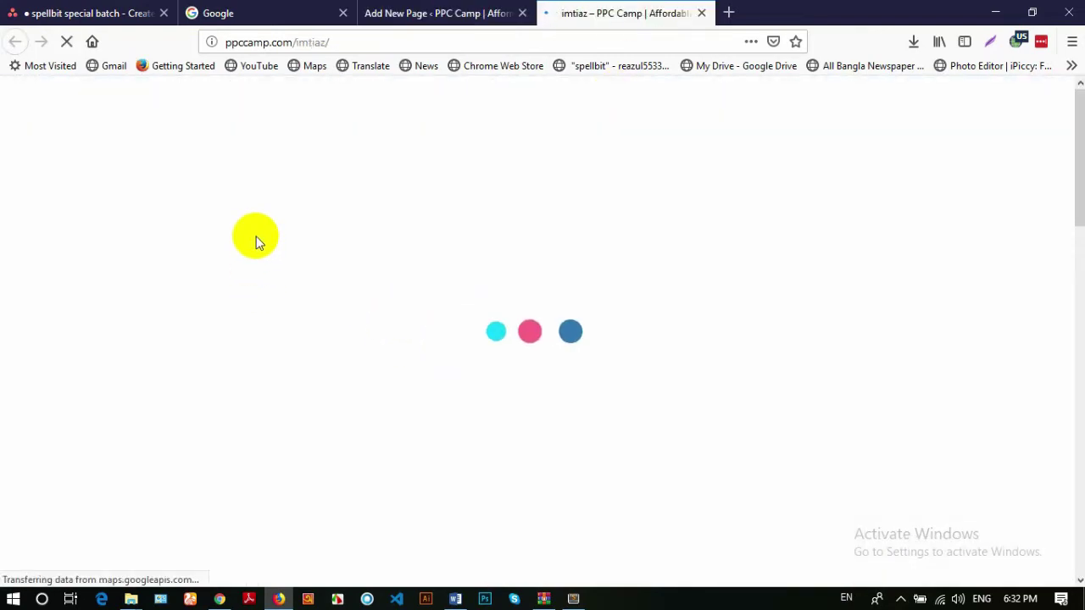
# Look through the published page from its title banner to its footer to see how the Posts code is shown
pyautogui.scroll(-10, 258, 240)
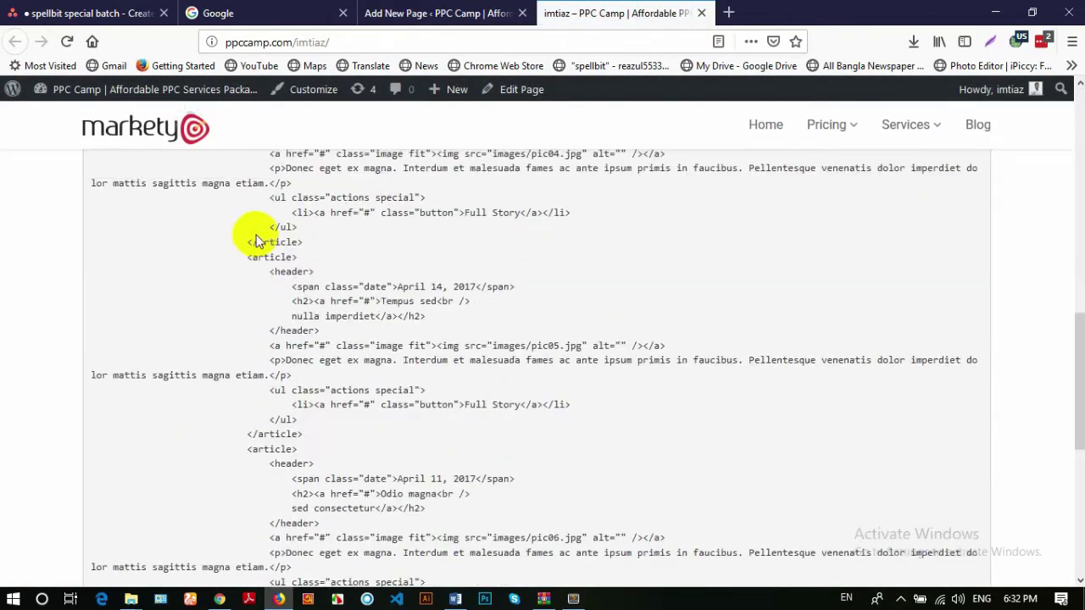
pyautogui.scroll(10, 387, 421)
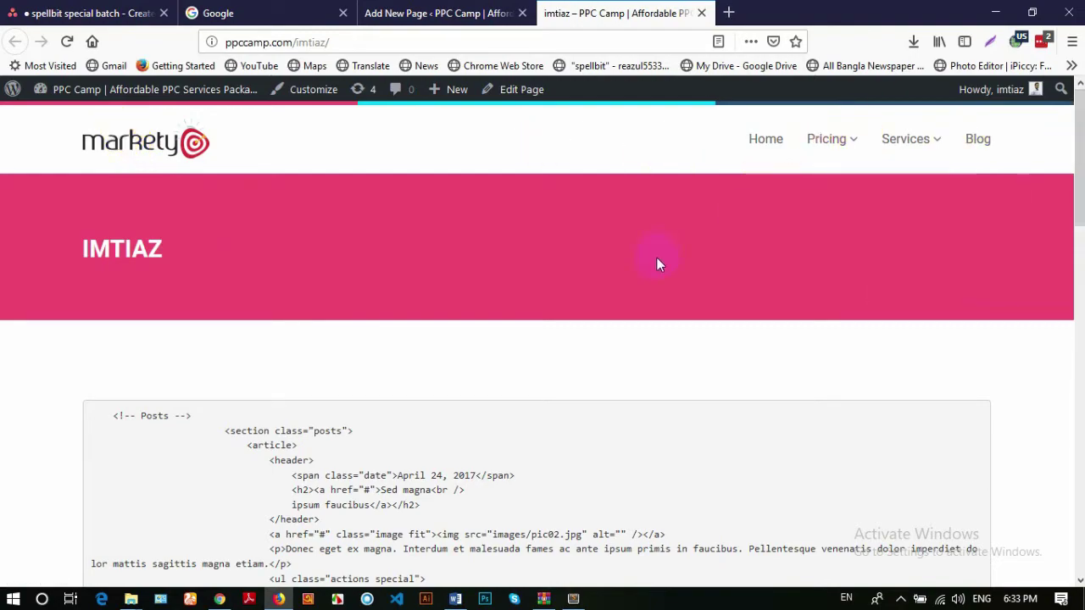
pyautogui.scroll(-5, 678, 251)
pyautogui.scroll(-8, 699, 254)
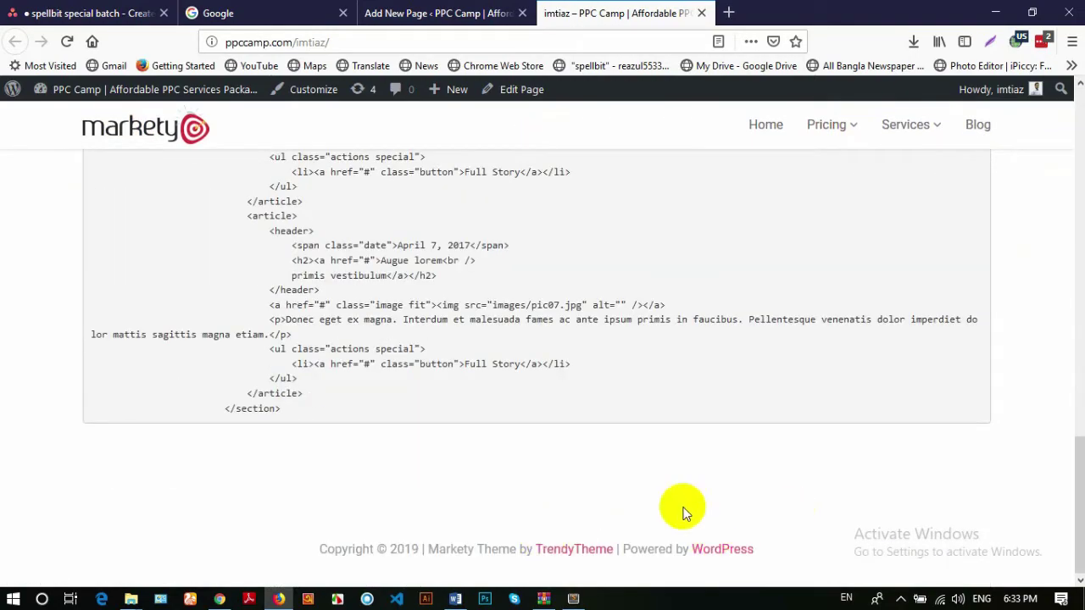
pyautogui.scroll(12, 662, 496)
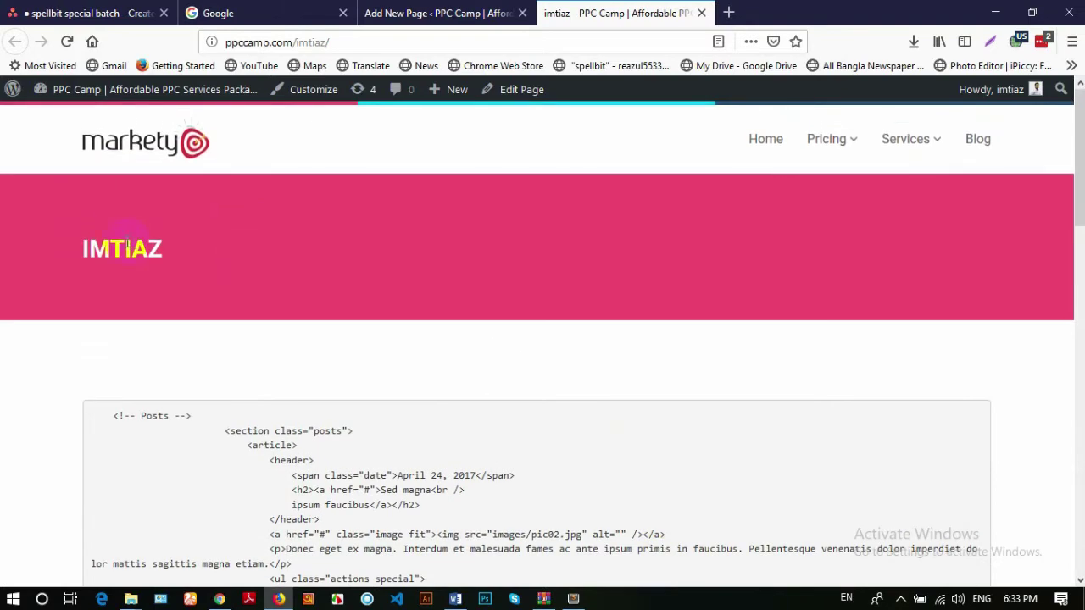
pyautogui.click(233, 251)
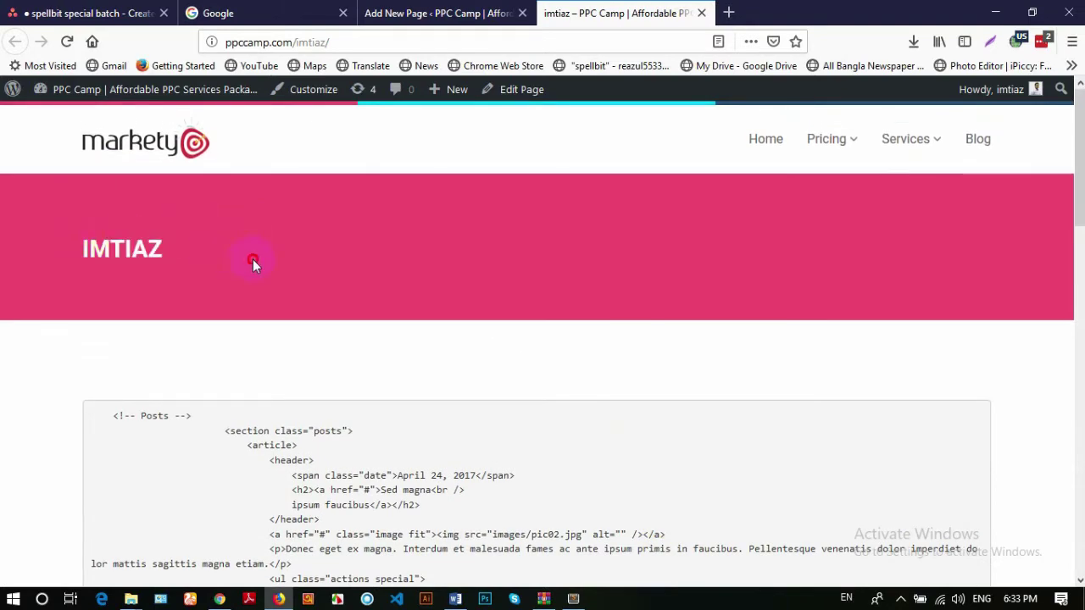
pyautogui.scroll(-4, 271, 280)
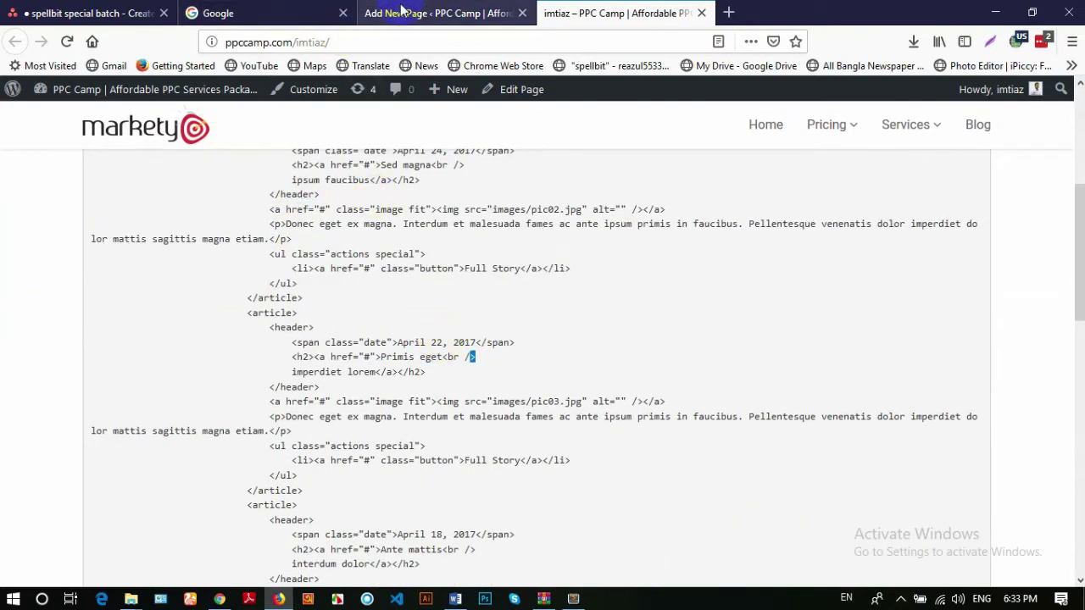
# Return to the WordPress dashboard, search the plugins to add for "classic editor" and try to install Classic Editor
pyautogui.click(390, 12)
pyautogui.click(231, 11)
pyautogui.click(457, 13)
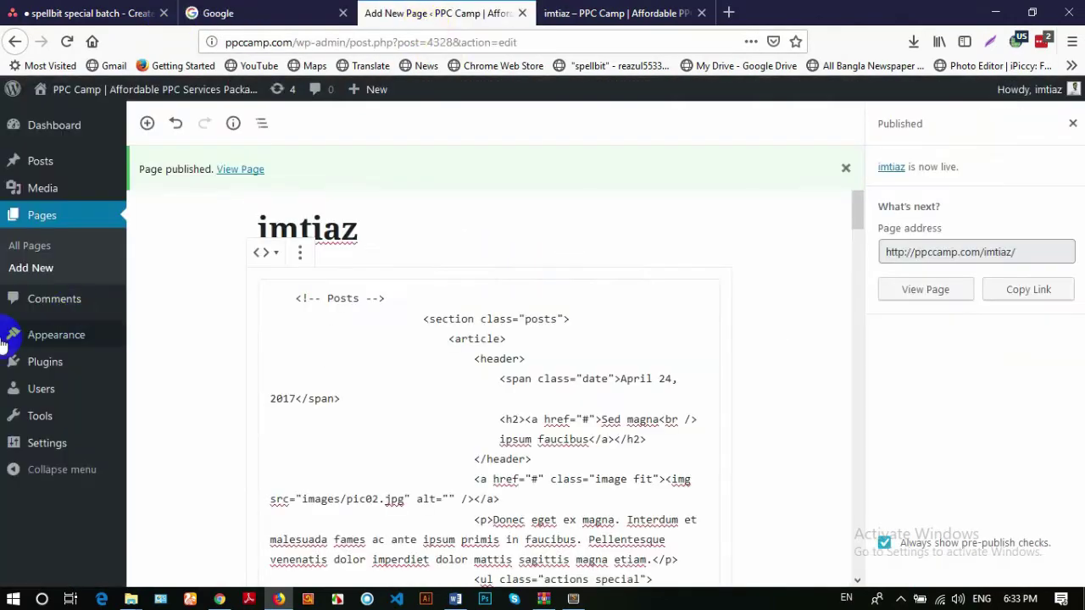
pyautogui.moveTo(30, 363)
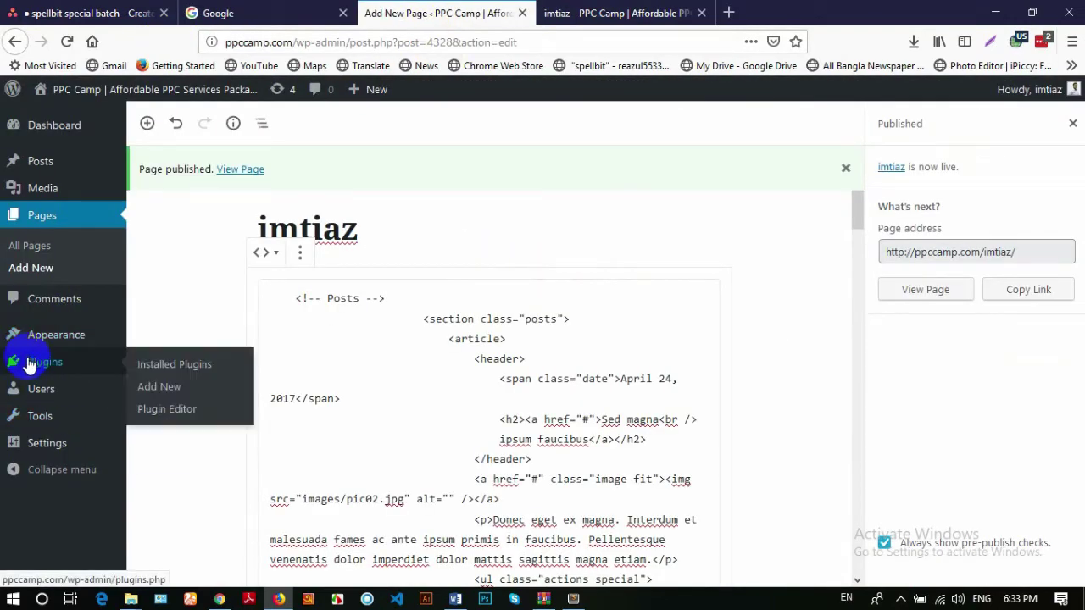
pyautogui.click(201, 386)
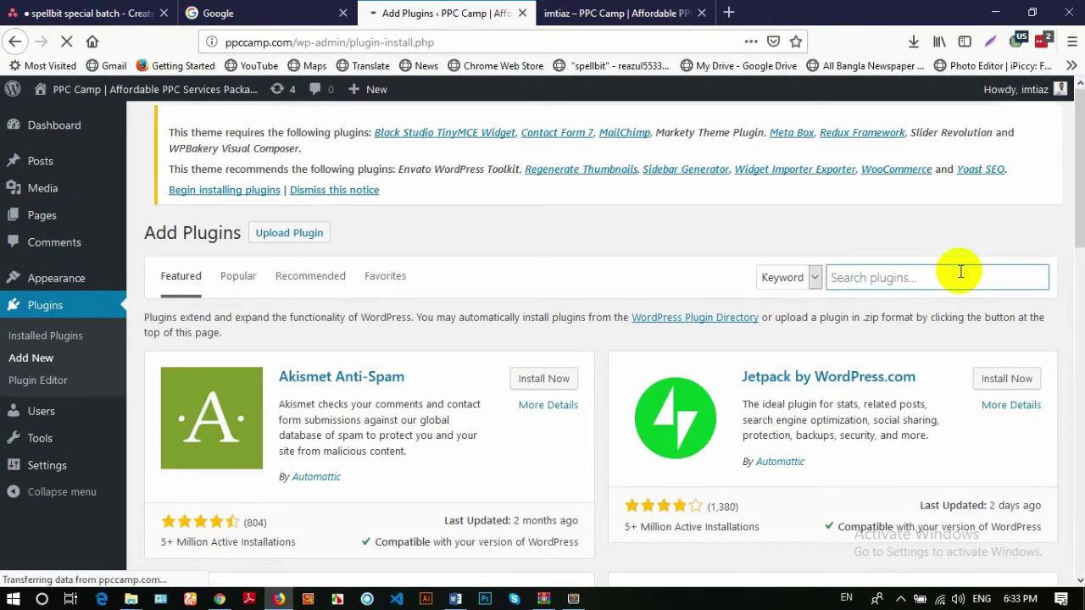
pyautogui.write('clas')
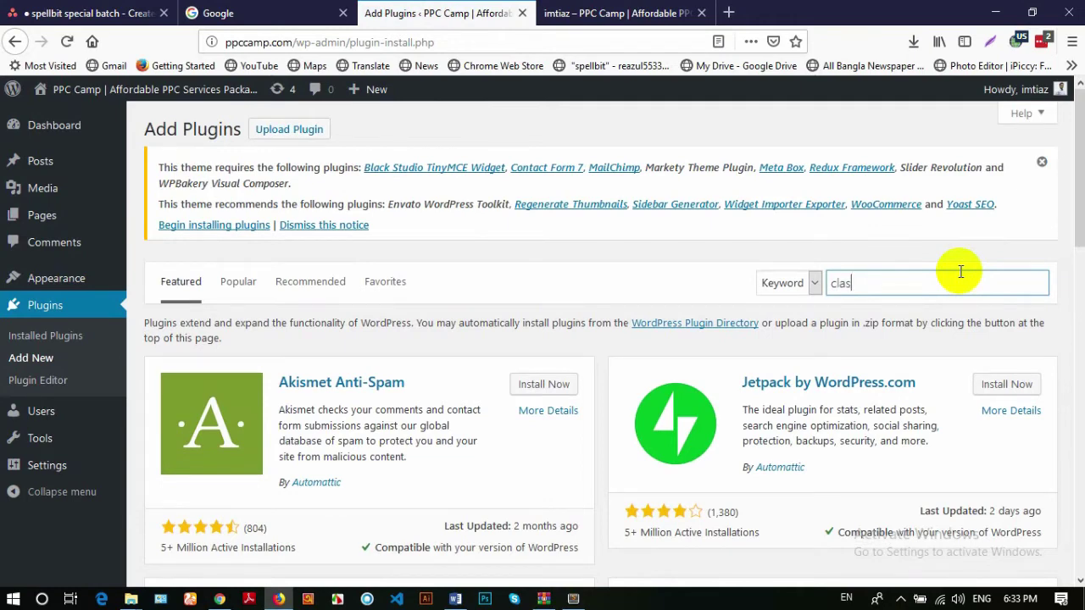
pyautogui.write('sic editor')
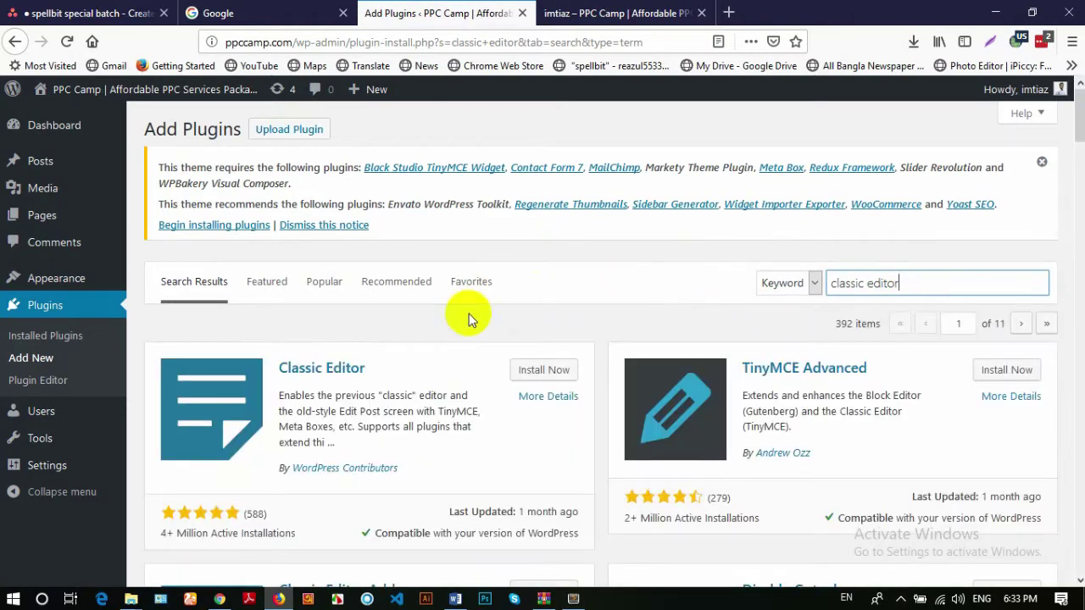
pyautogui.click(556, 371)
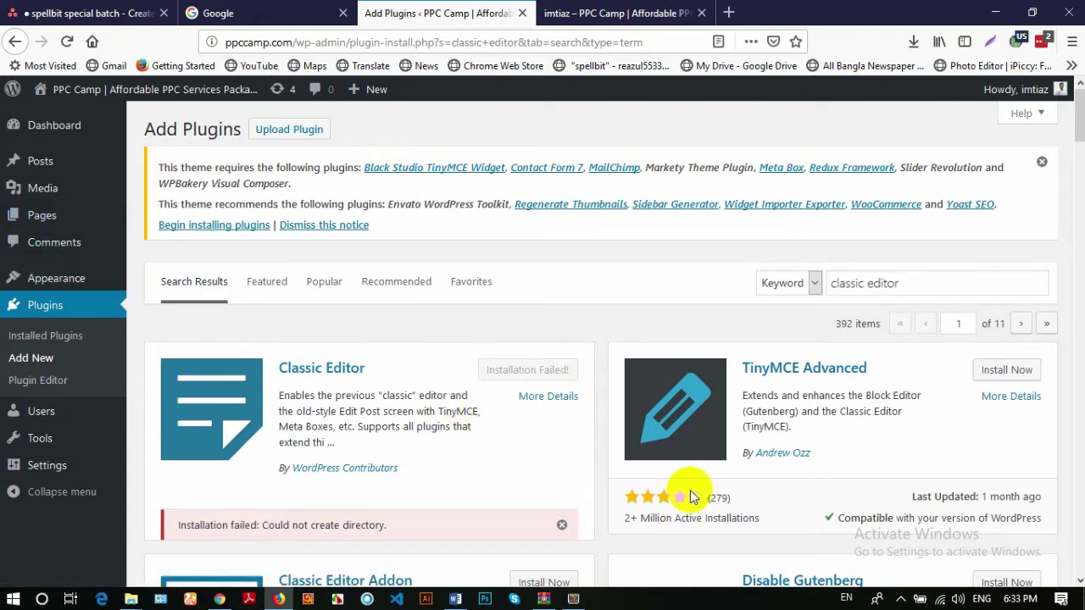
# Go back to the published page and open it for editing in the block editor
pyautogui.click(212, 12)
pyautogui.click(404, 16)
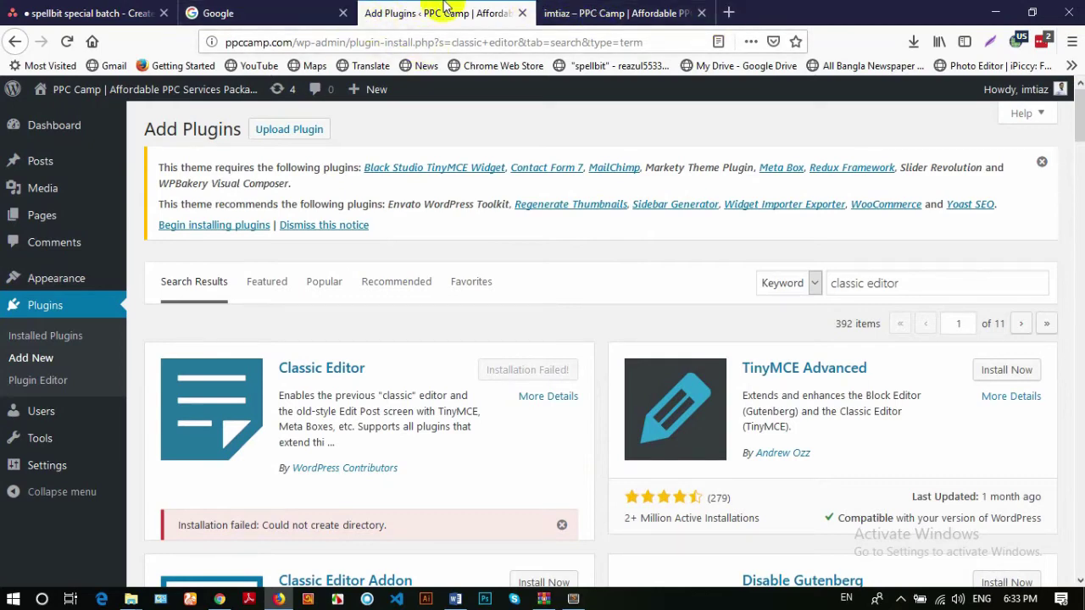
pyautogui.click(566, 22)
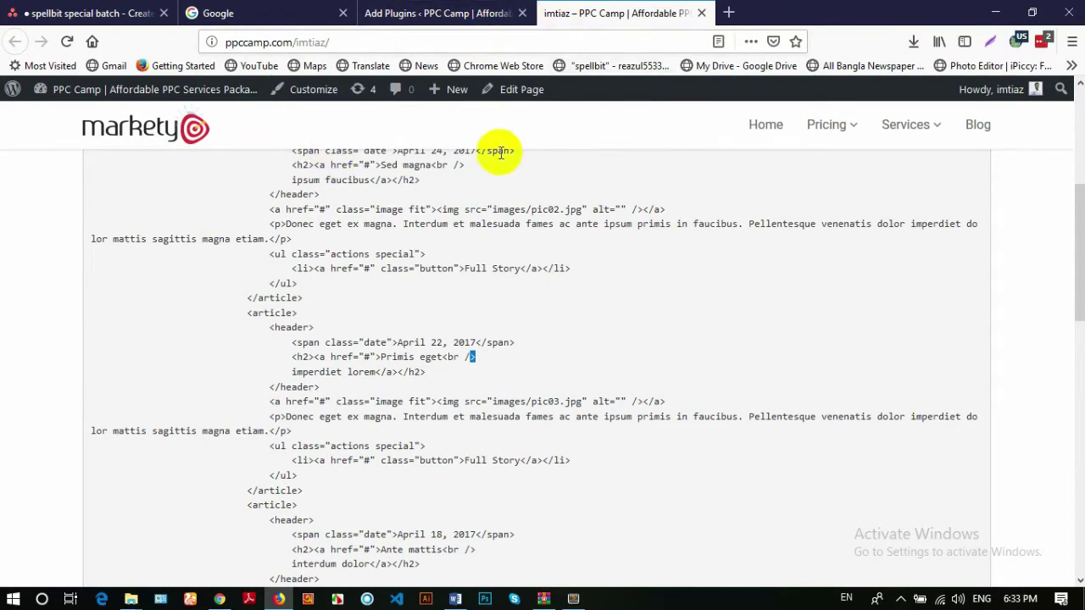
pyautogui.press('F5')
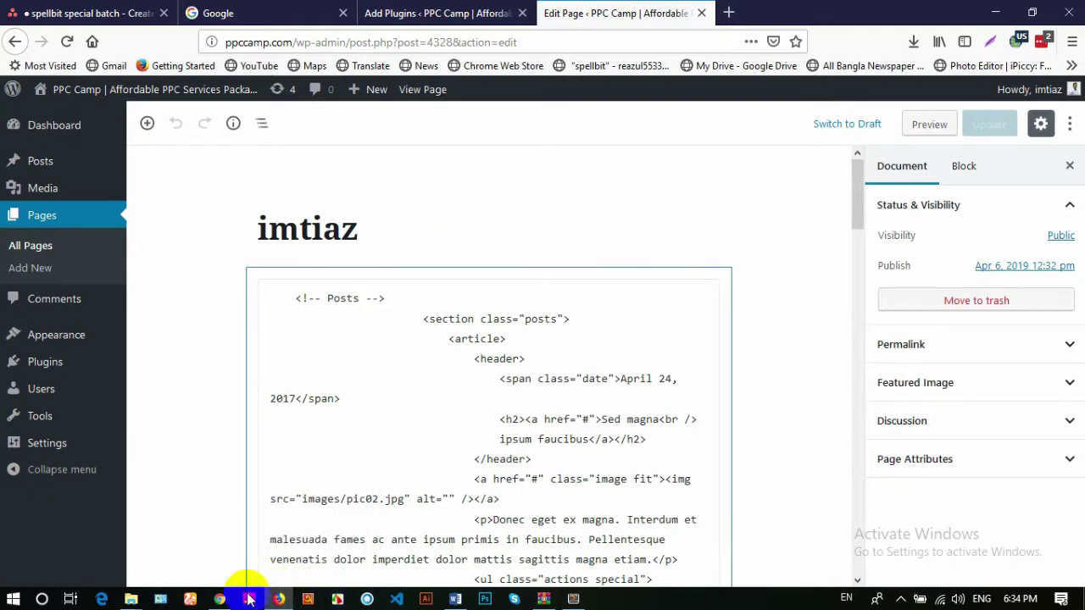
# Switch to Chrome and review the Massively template's home page, including its massive headline and the posts below it
pyautogui.click(219, 599)
pyautogui.scroll(5, 562, 332)
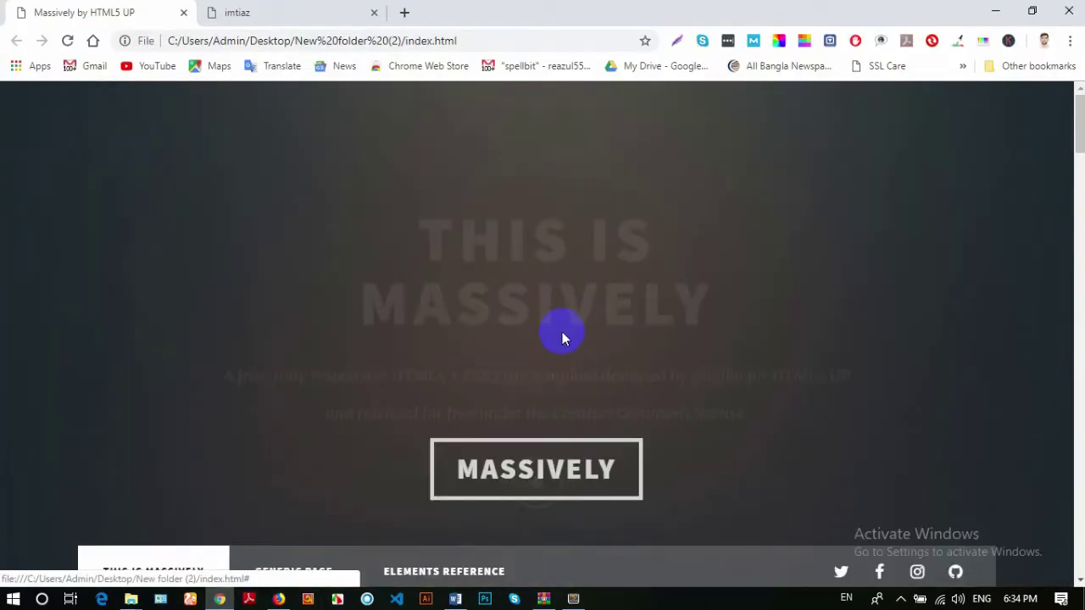
pyautogui.scroll(-2, 431, 242)
pyautogui.scroll(-15, 430, 242)
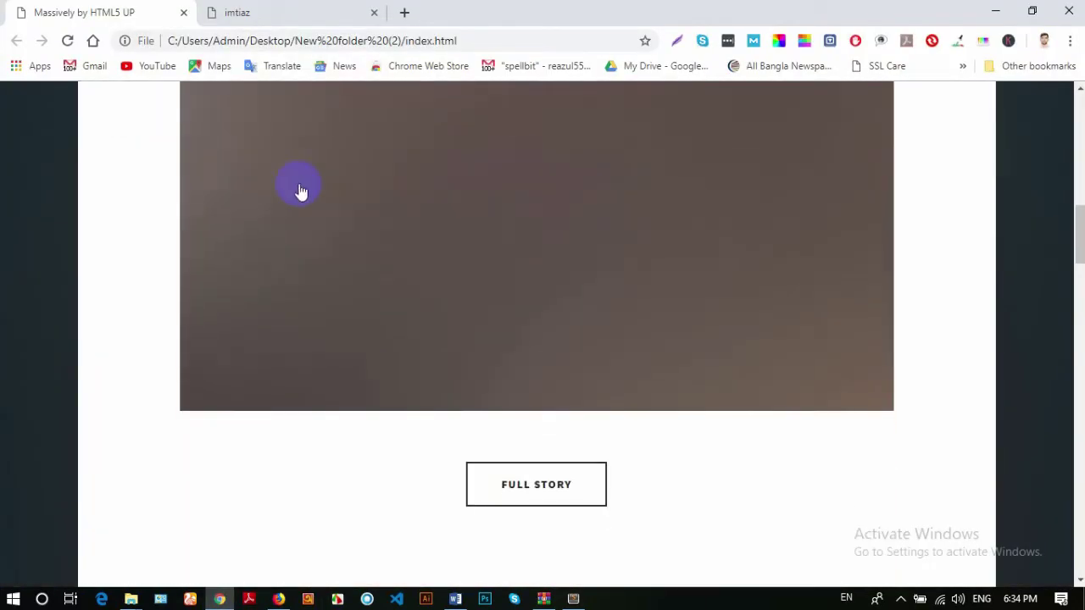
pyautogui.scroll(10, 296, 177)
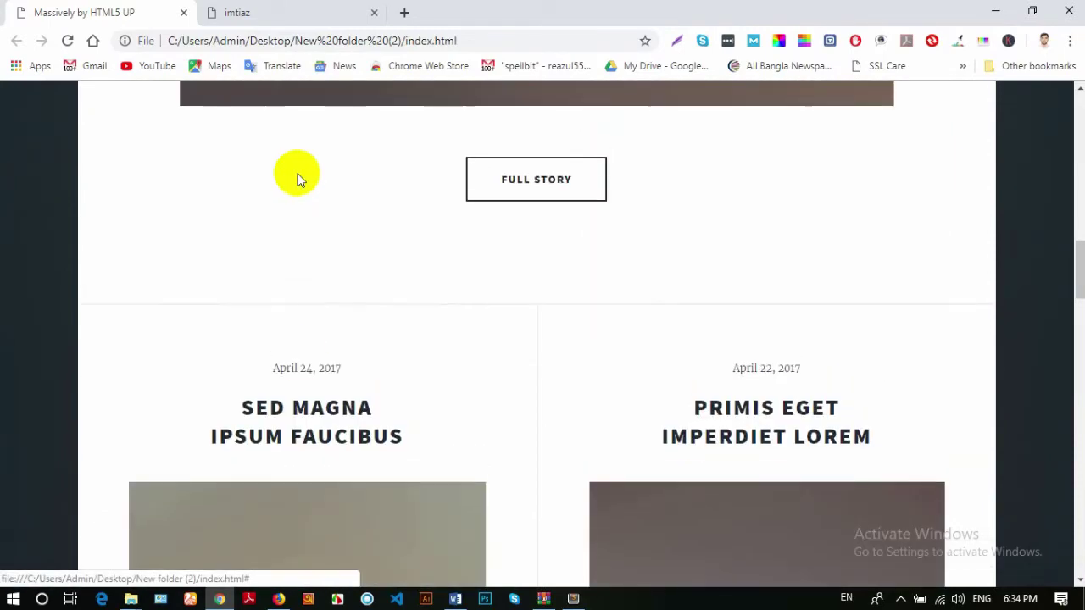
pyautogui.click(335, 416)
pyautogui.scroll(-13, 480, 243)
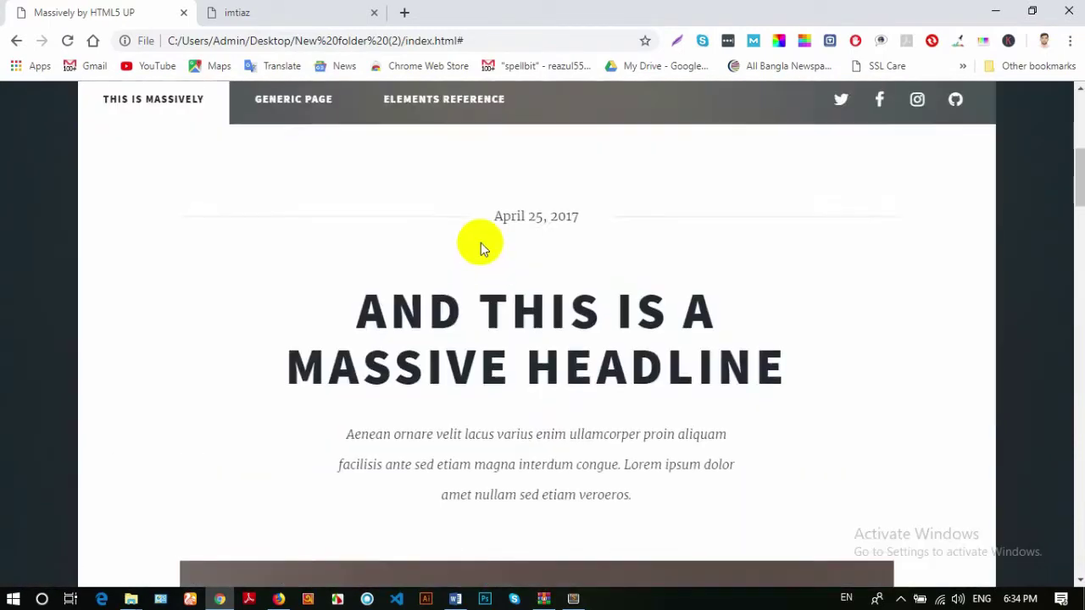
pyautogui.scroll(15, 471, 241)
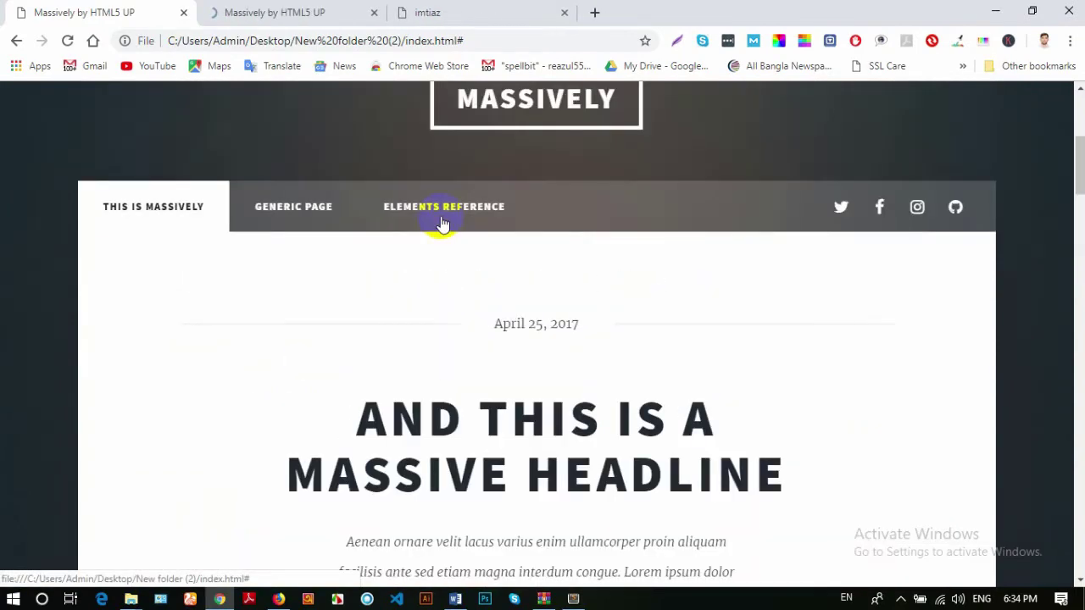
# Open a link of the Massively home page in a new tab and compare it with the custom HTML page
pyautogui.middleClick(441, 216)
pyautogui.moveTo(412, 194); pyautogui.dragTo(690, 391)
pyautogui.click(314, 11)
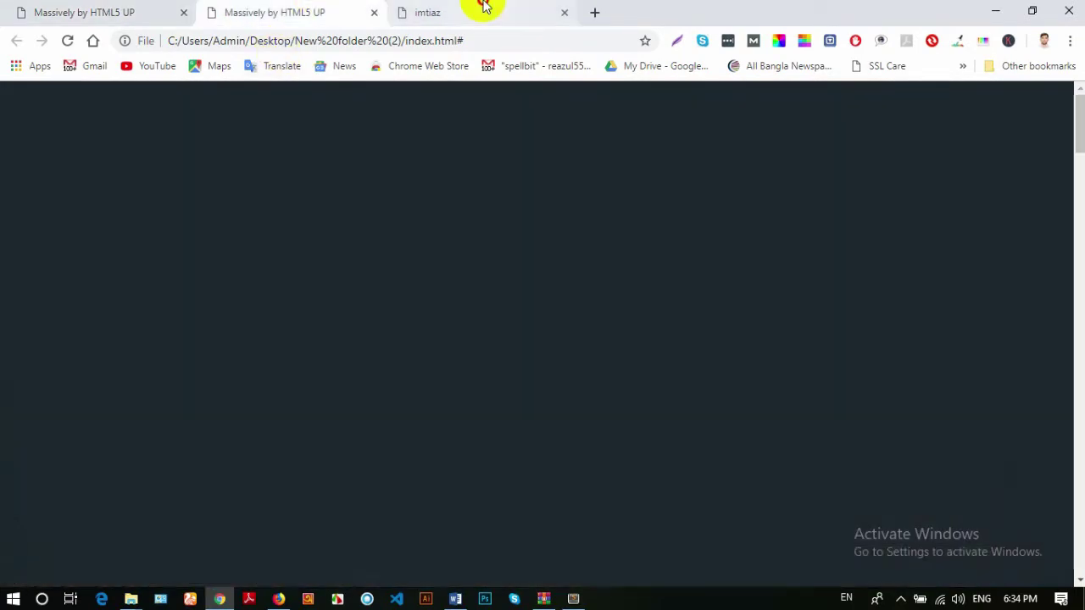
pyautogui.click(486, 10)
# Search Google for "best coffee maker" in a new tab and open the Consumer Reports article on the best coffee makers of 2019
pyautogui.click(596, 15)
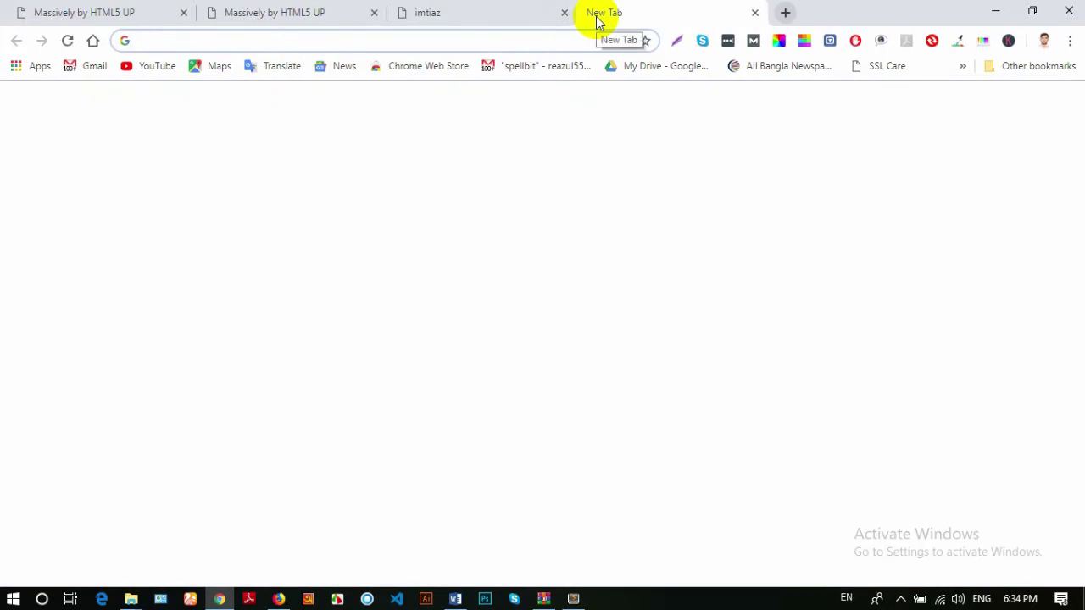
pyautogui.write('best')
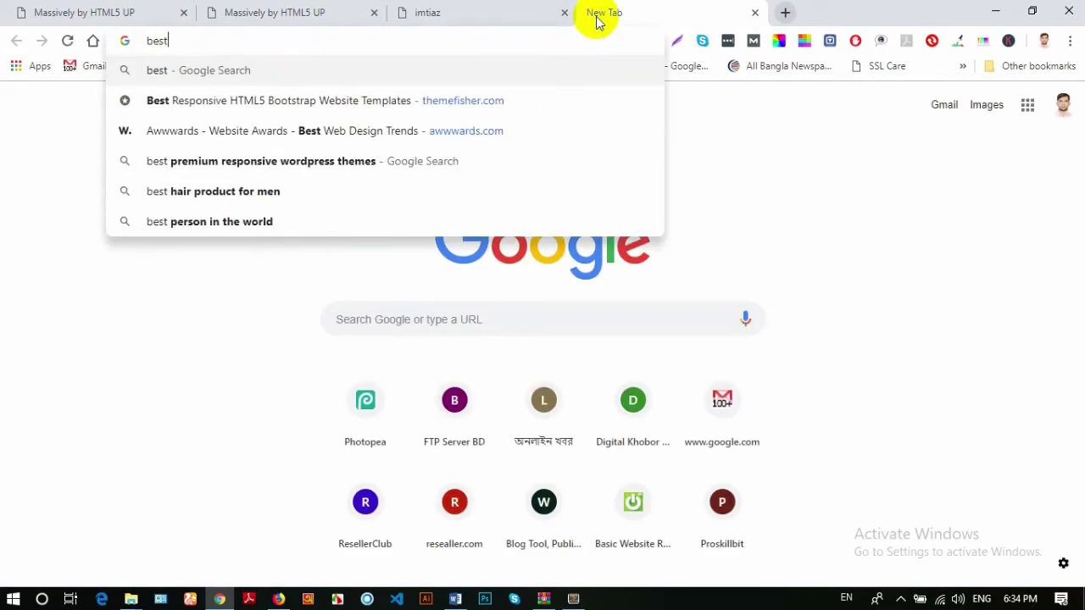
pyautogui.write(' coffee maker')
pyautogui.press('Return')
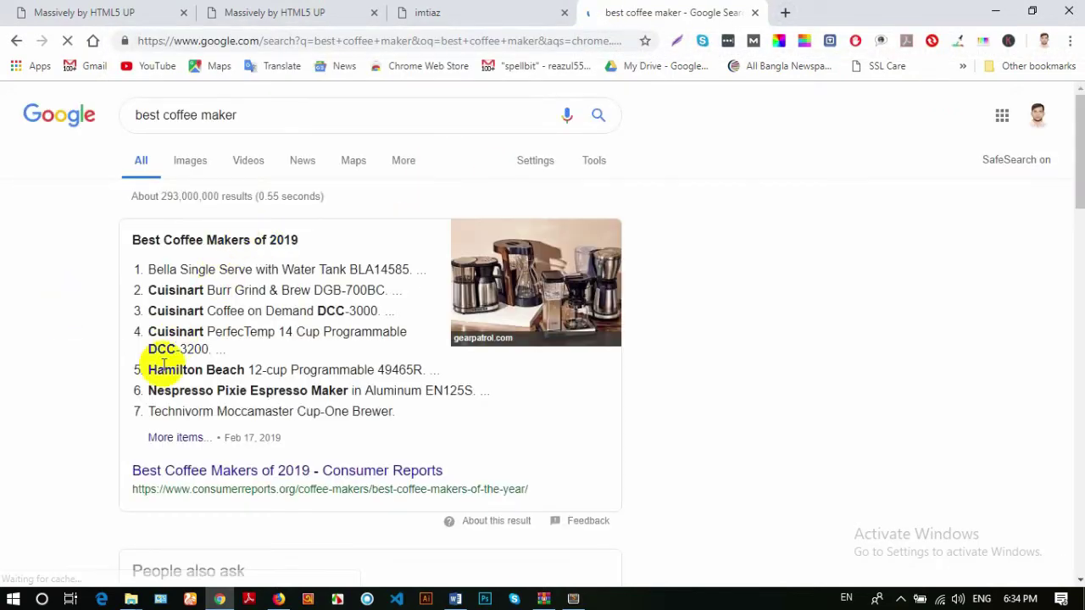
pyautogui.scroll(-1, 146, 346)
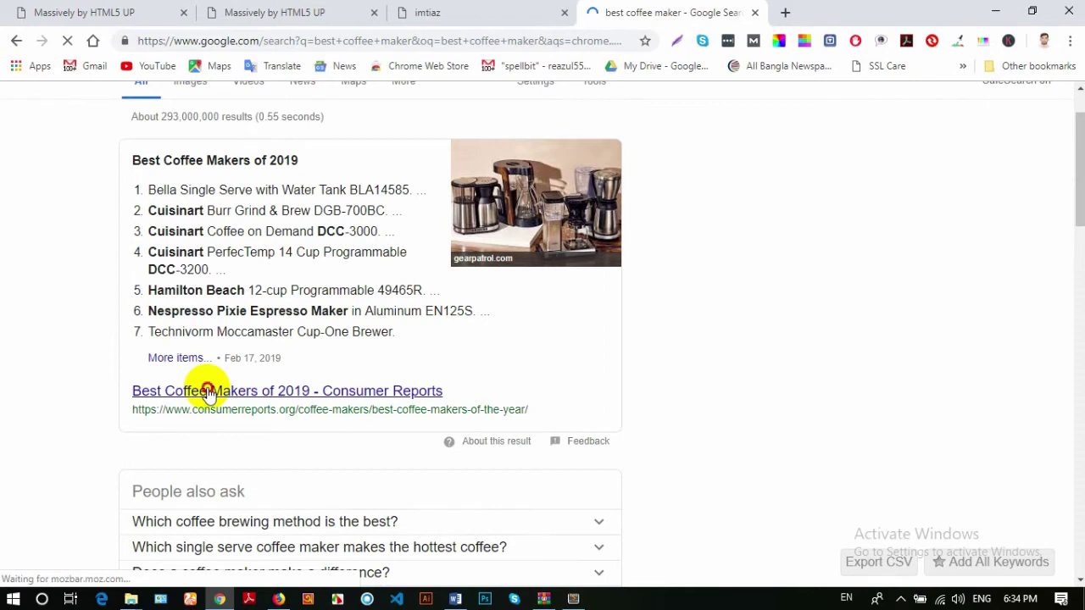
pyautogui.click(774, 10)
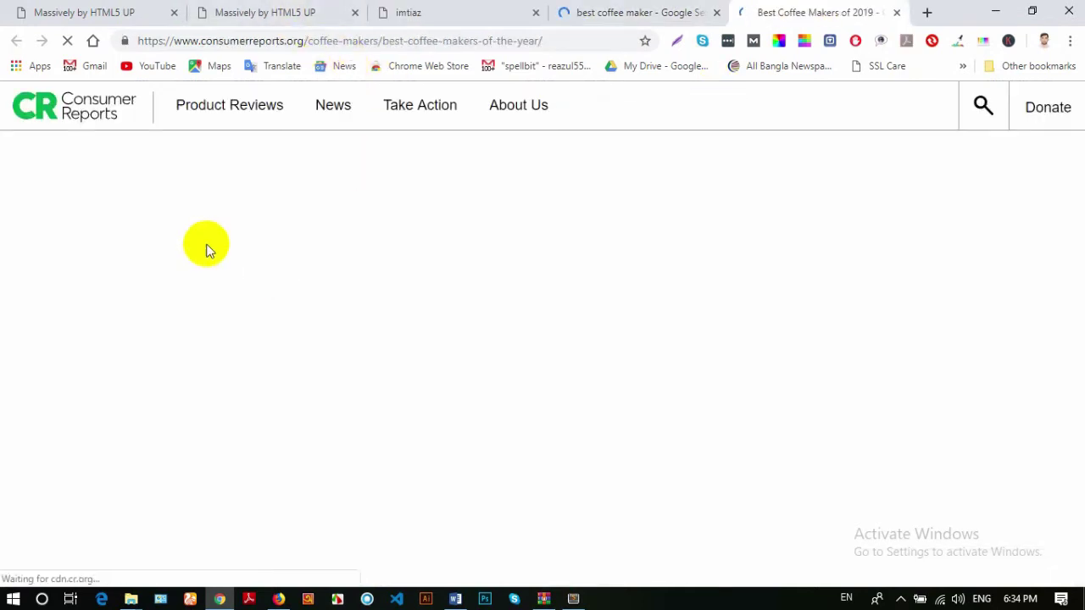
# Highlight the article's introductory paragraphs above the first review, and return to the custom HTML page built from the template
pyautogui.scroll(-10, 212, 334)
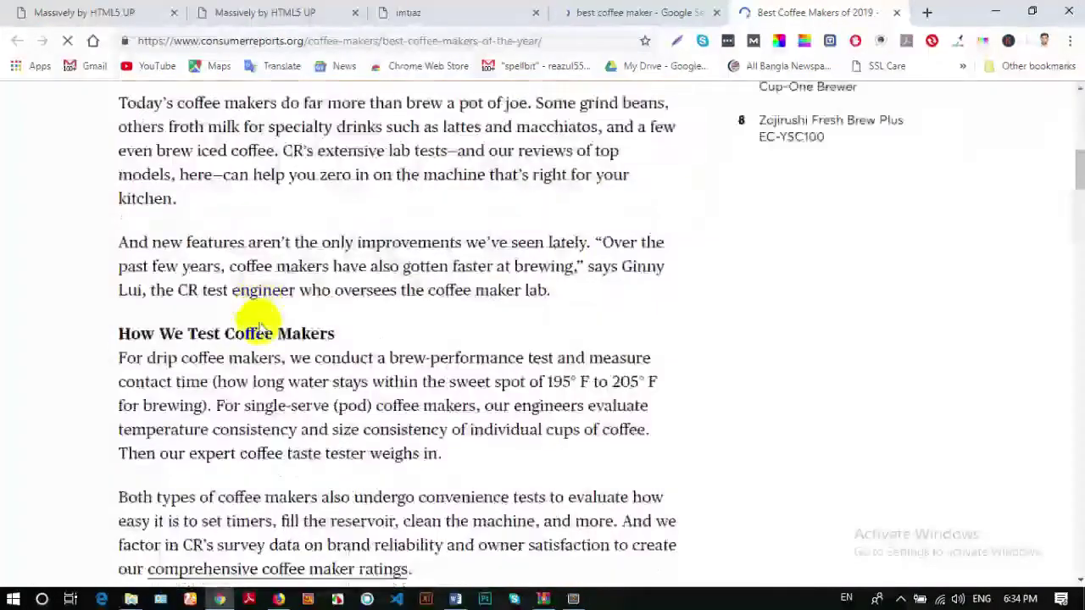
pyautogui.scroll(1, 212, 278)
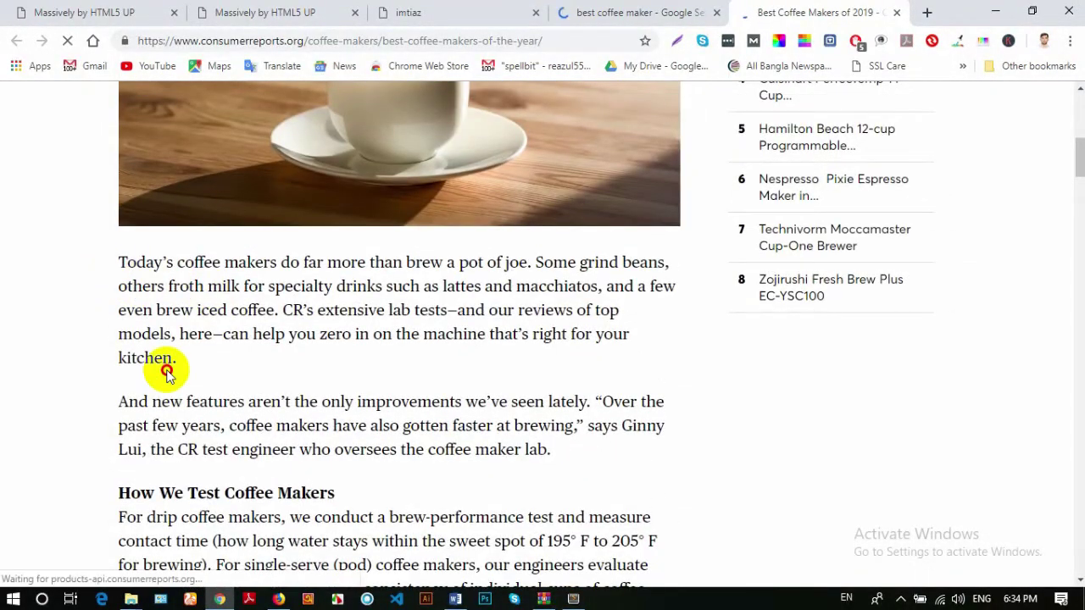
pyautogui.moveTo(122, 254); pyautogui.dragTo(562, 289)
pyautogui.scroll(-3, 166, 394)
pyautogui.scroll(-4, 164, 390)
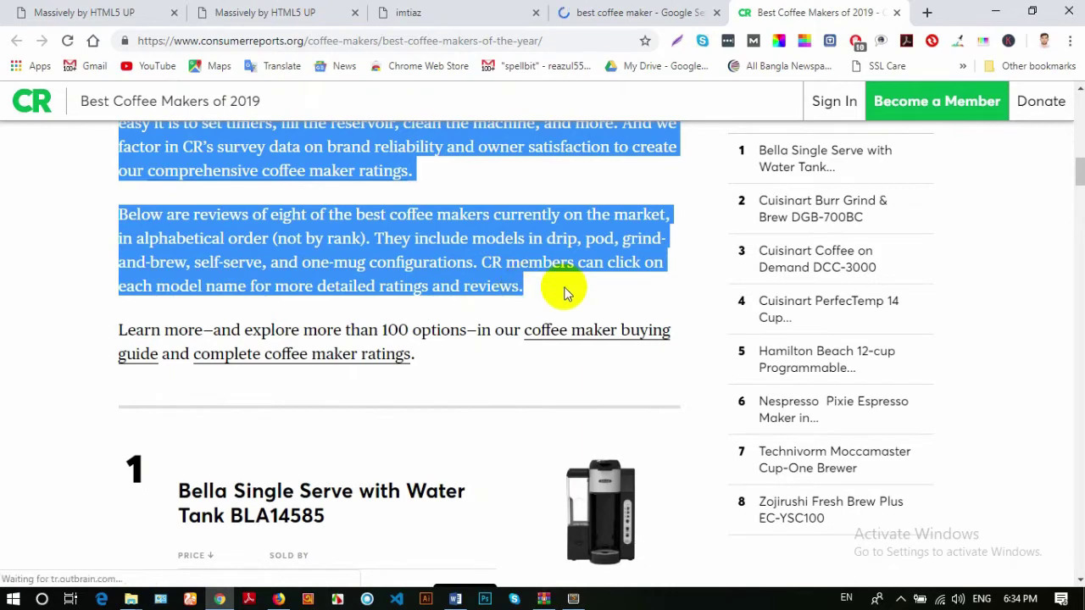
pyautogui.click(636, 10)
pyautogui.click(377, 12)
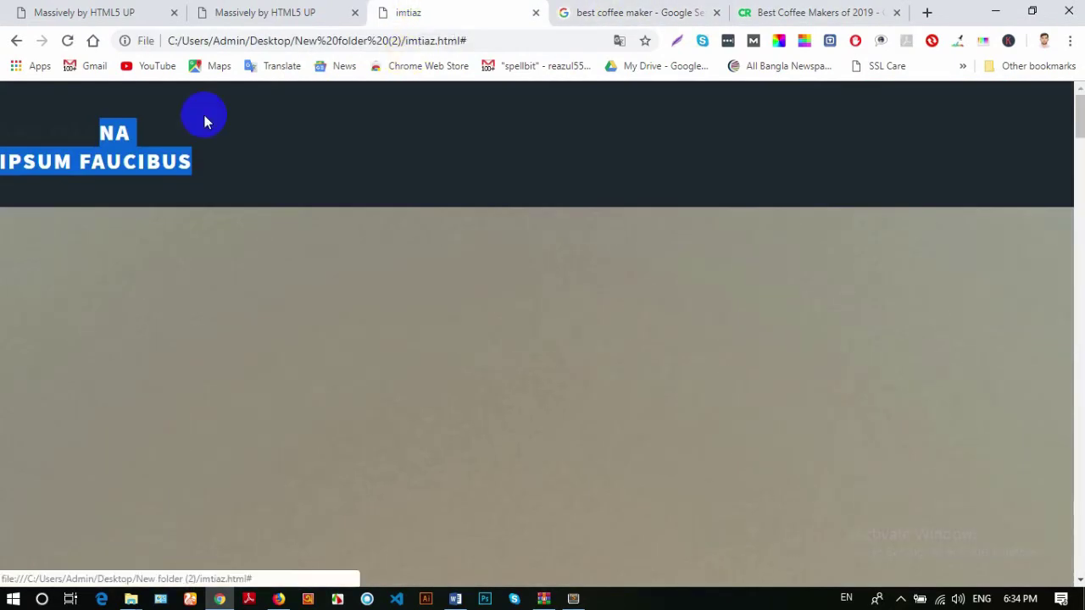
# Switch to the WordPress page editor in Firefox and replace all code in the code block with the copied coffee maker article text
pyautogui.click(269, 12)
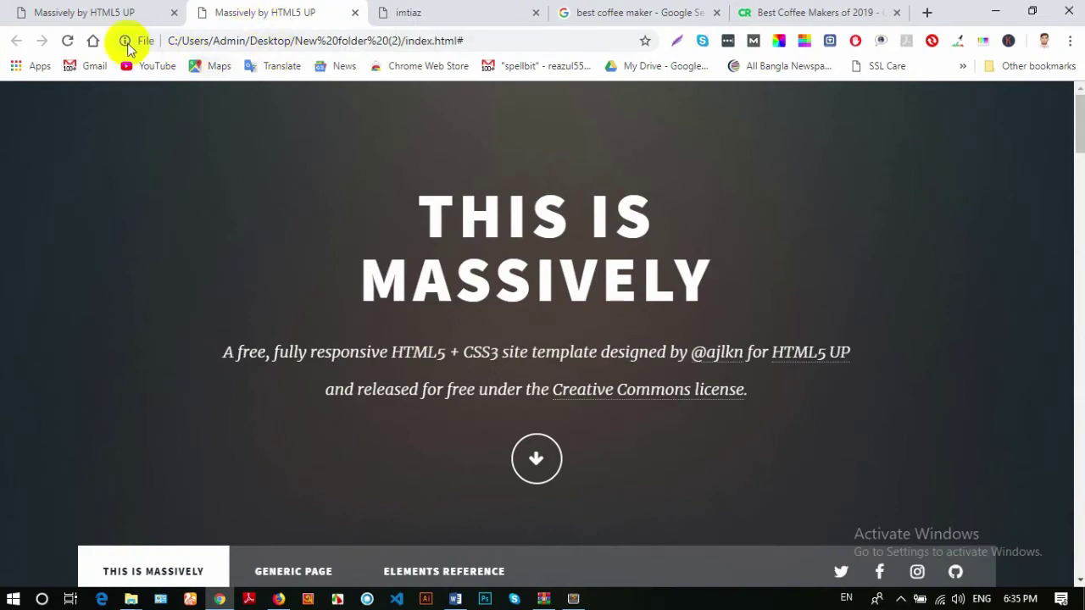
pyautogui.click(80, 17)
pyautogui.click(278, 598)
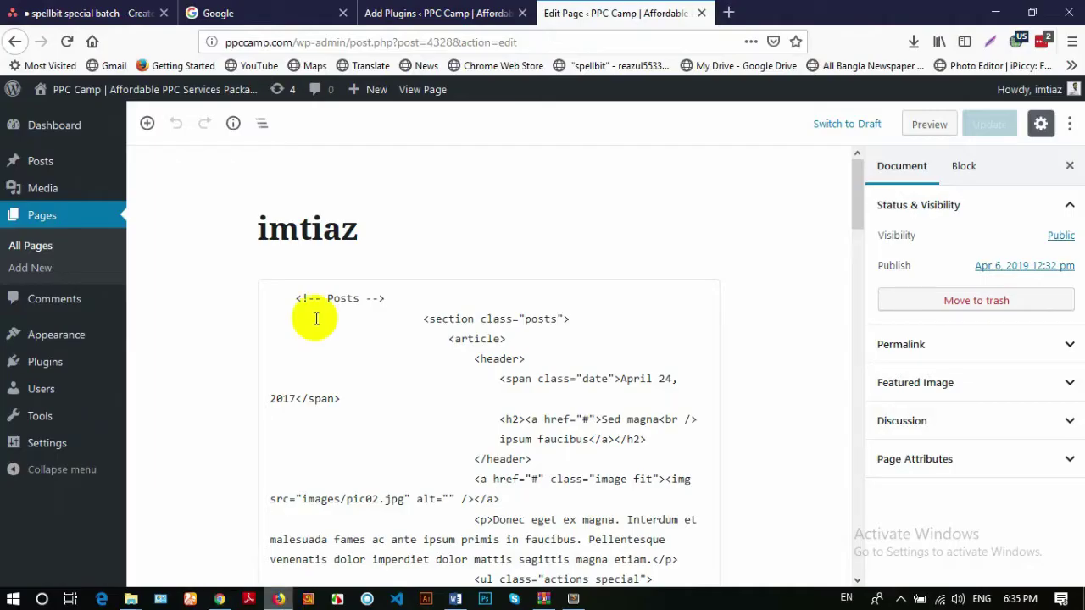
pyautogui.click(556, 361)
pyautogui.hotkey('ctrl', 'a')
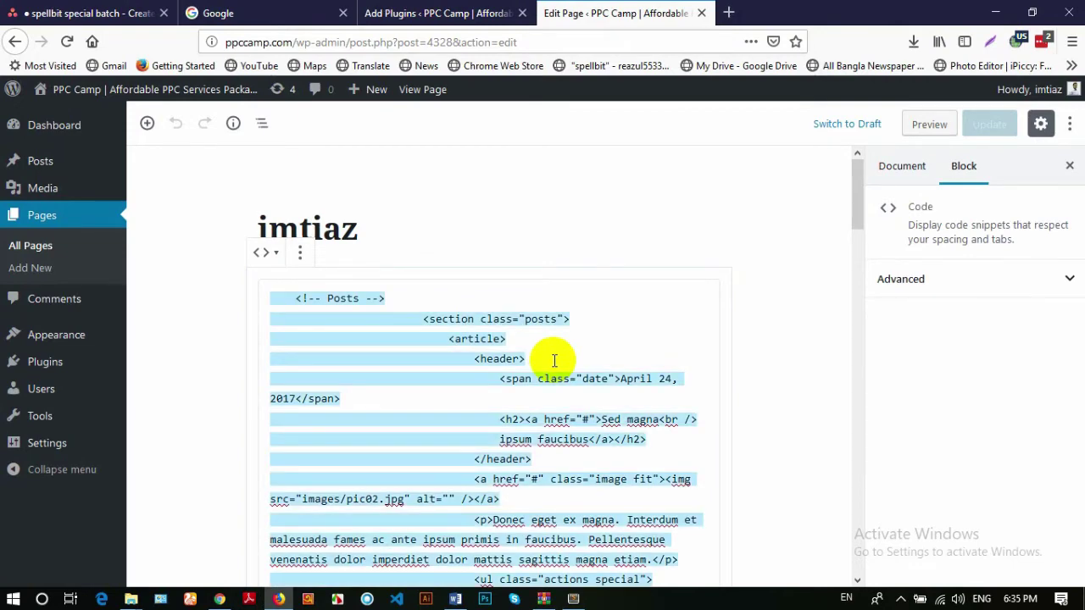
pyautogui.hotkey('ctrl', 'v')
pyautogui.scroll(4, 567, 348)
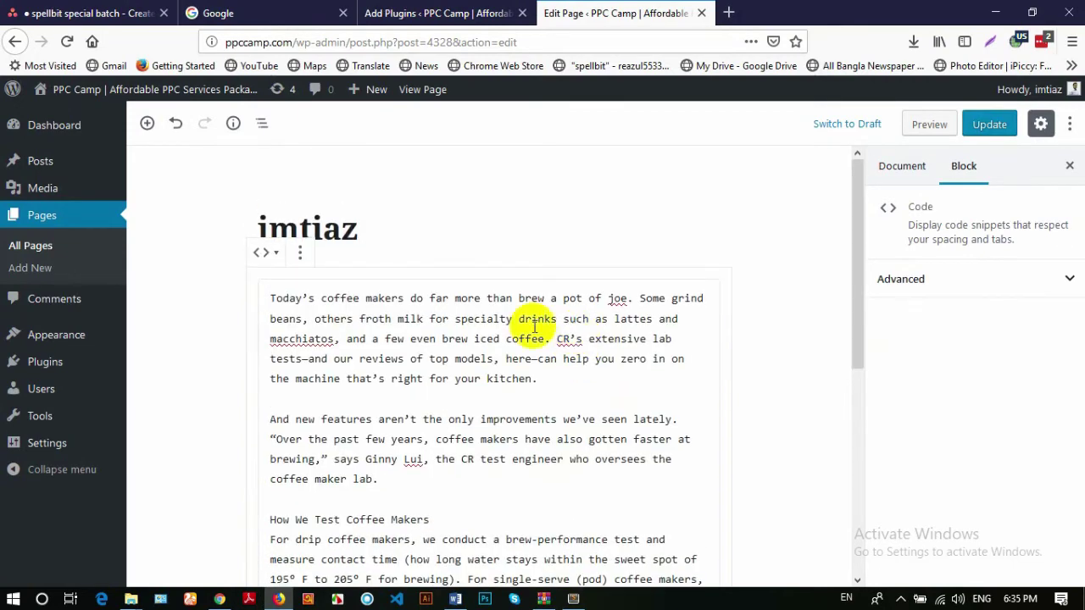
# Check which block types the code block containing the article text can be transformed into
pyautogui.click(265, 254)
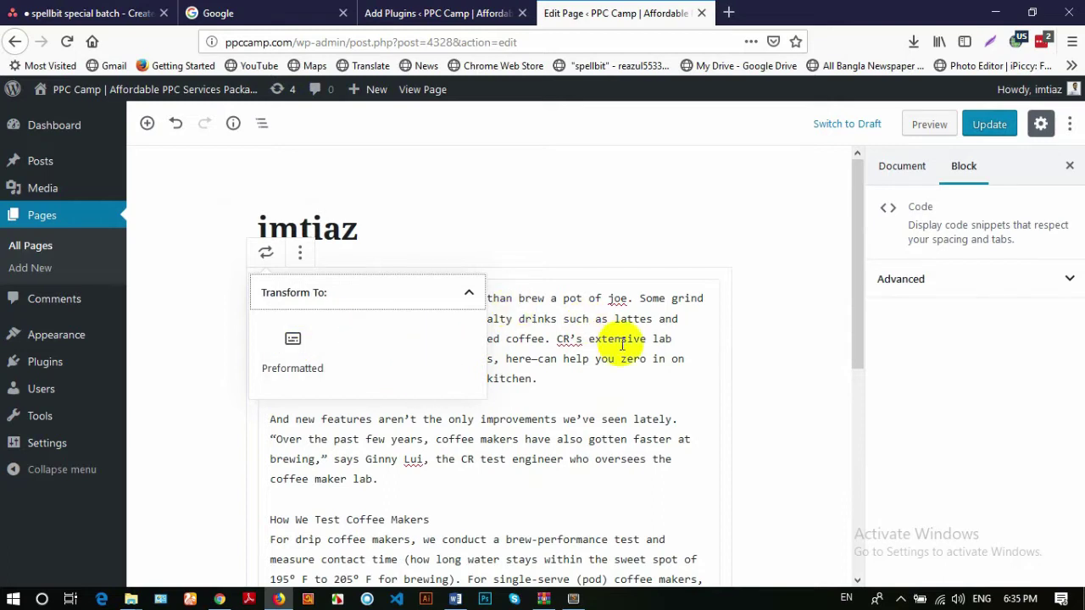
pyautogui.click(596, 326)
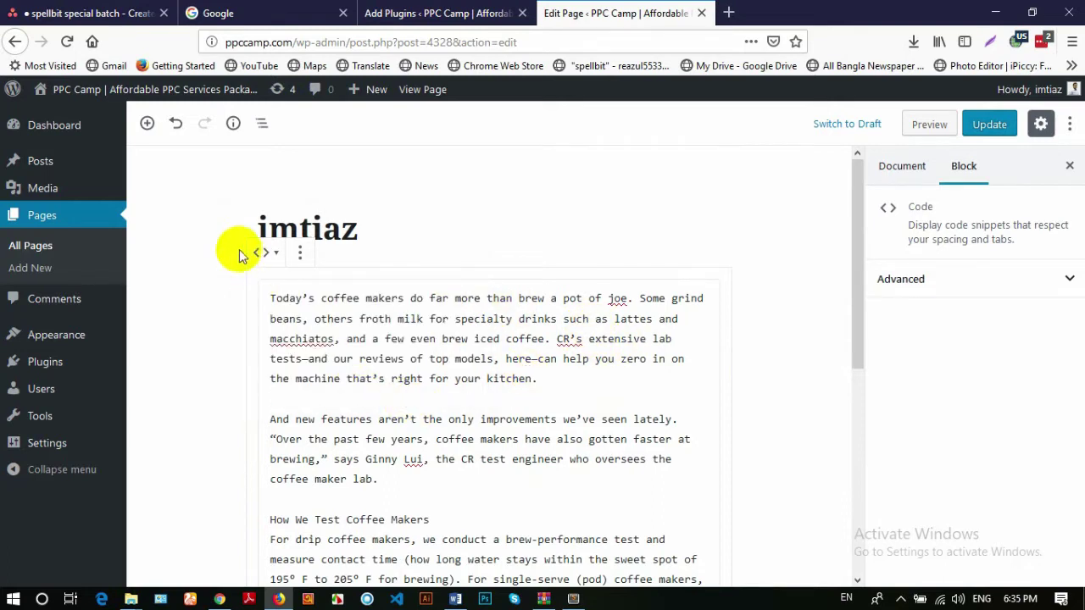
pyautogui.click(266, 255)
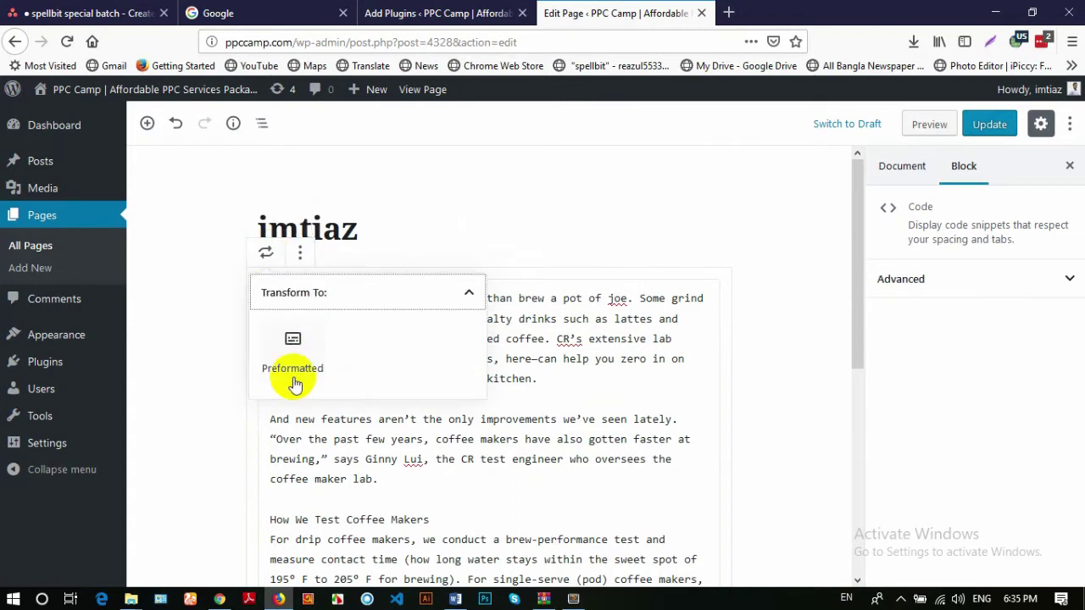
pyautogui.click(608, 367)
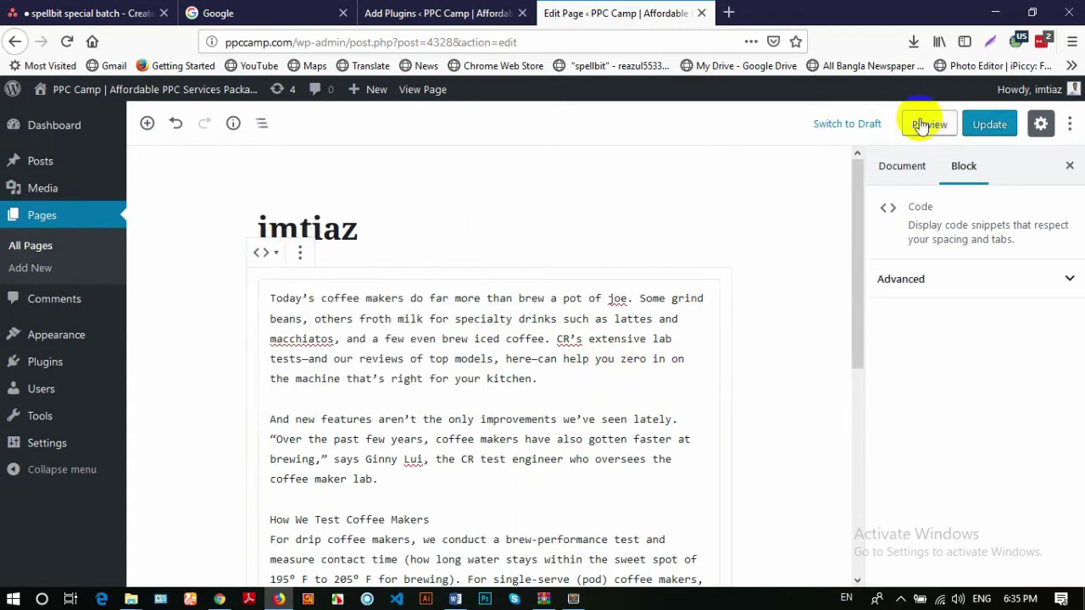
# Update the page and open its published version in a new tab to see the article text in the code block
pyautogui.click(989, 124)
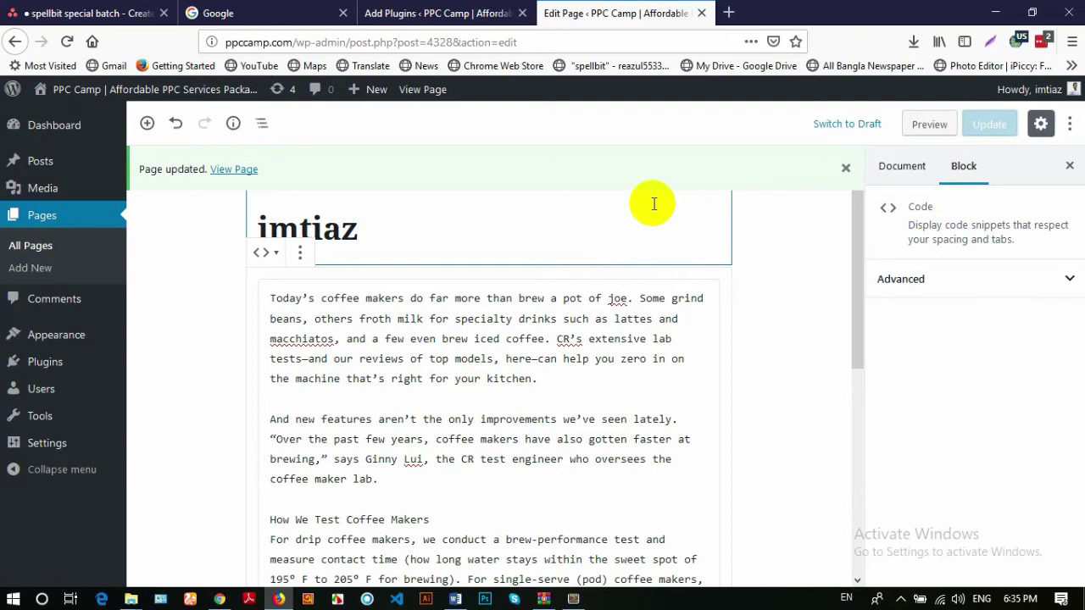
pyautogui.click(930, 124)
pyautogui.click(628, 13)
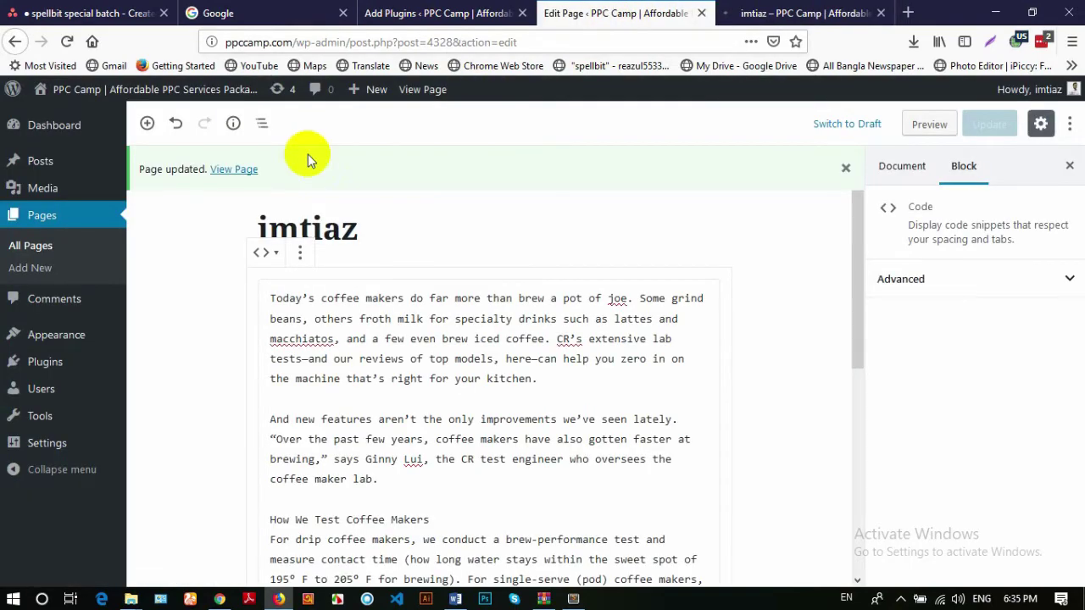
pyautogui.middleClick(235, 170)
pyautogui.click(649, 12)
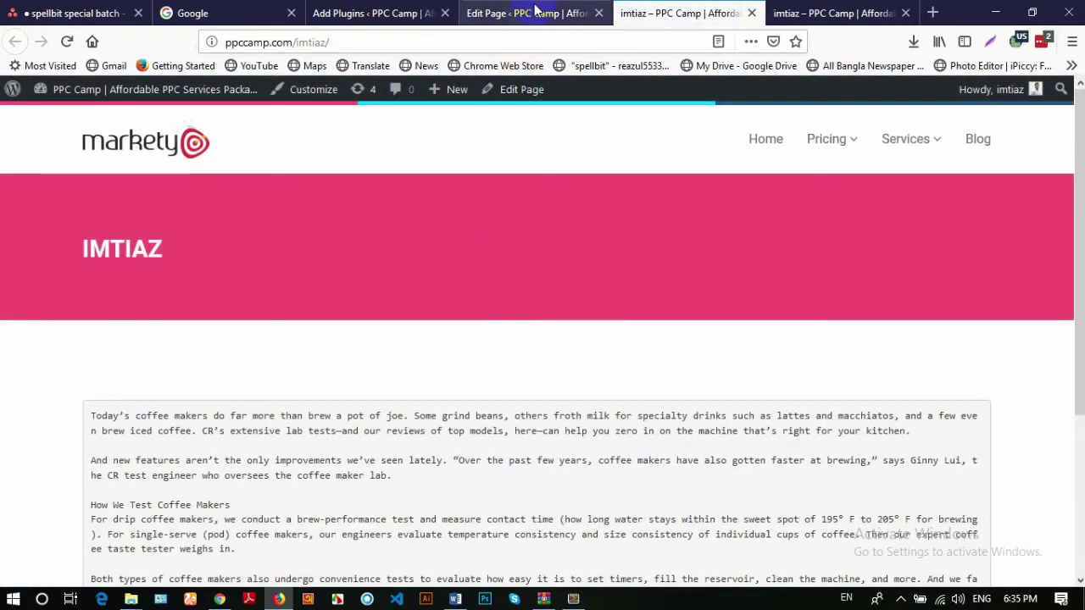
# Remove the code block in the page editor, paste the article text as regular paragraph blocks, and update the page
pyautogui.click(536, 12)
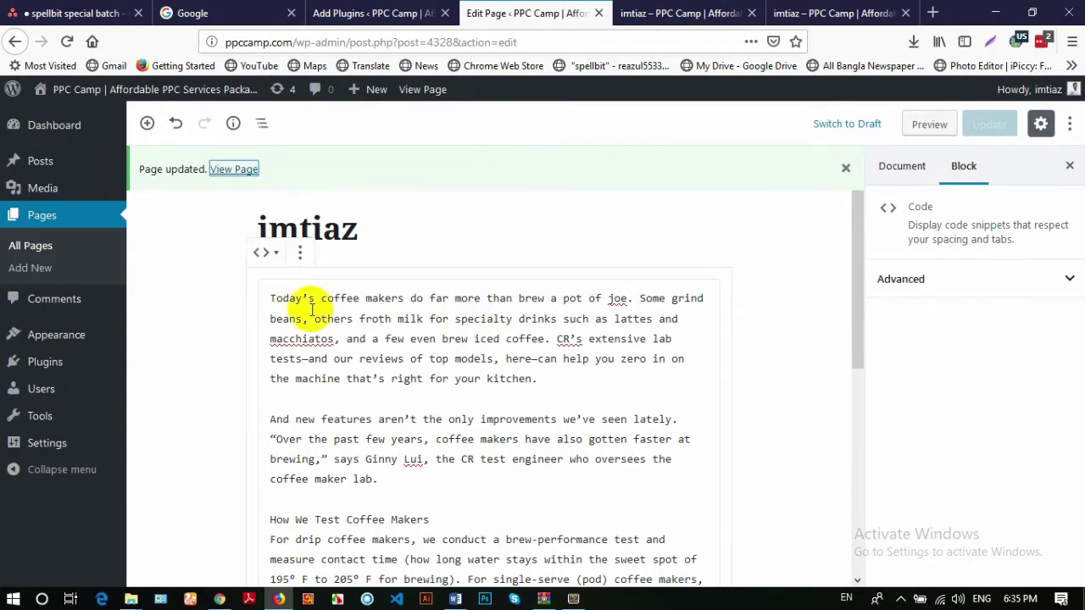
pyautogui.click(300, 255)
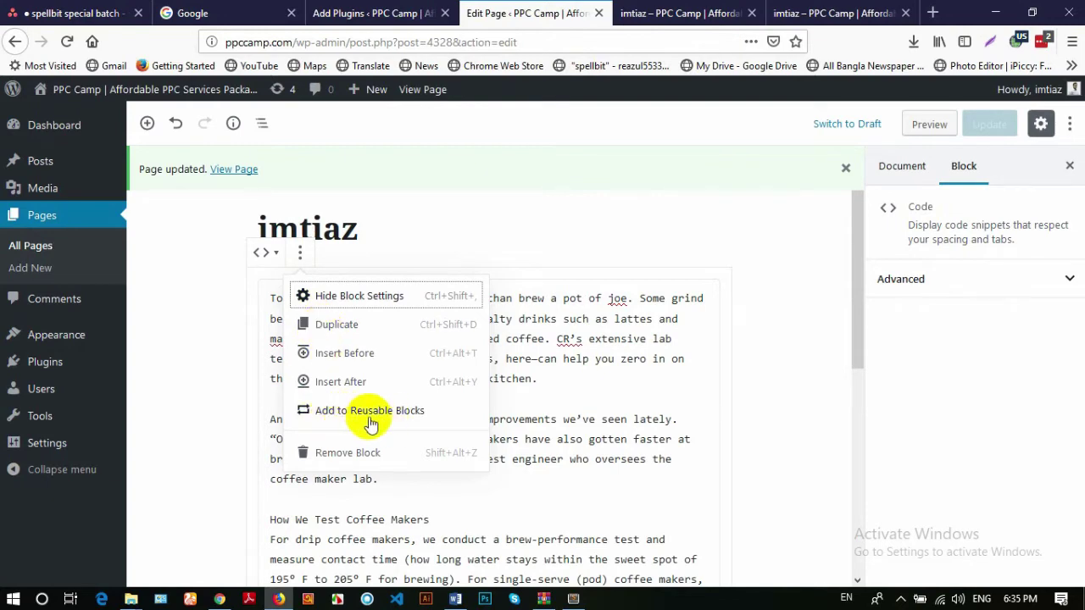
pyautogui.click(356, 453)
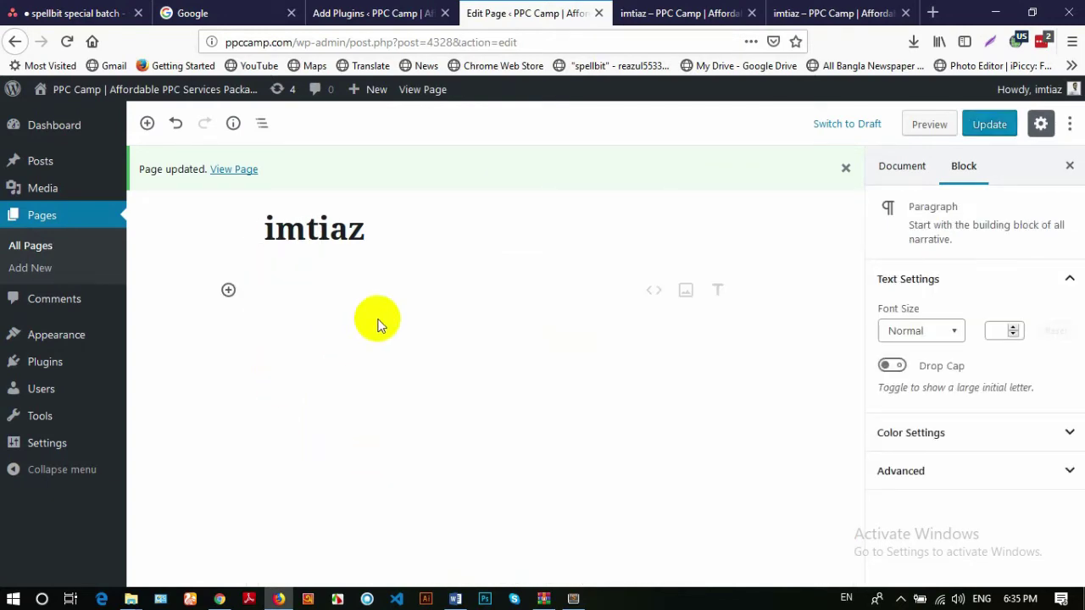
pyautogui.hotkey('ctrl', 'v')
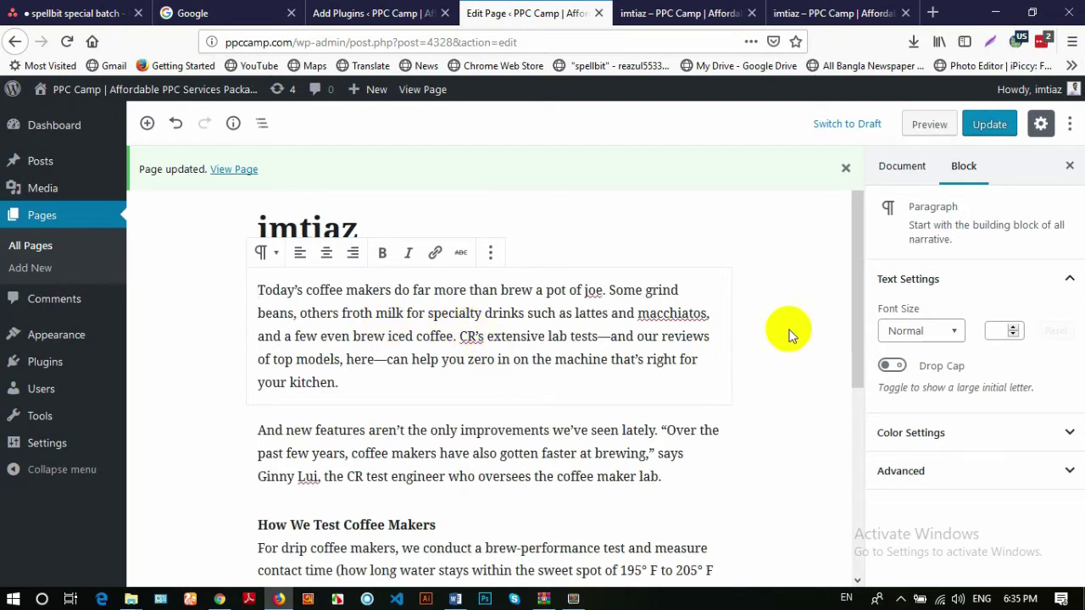
pyautogui.click(983, 128)
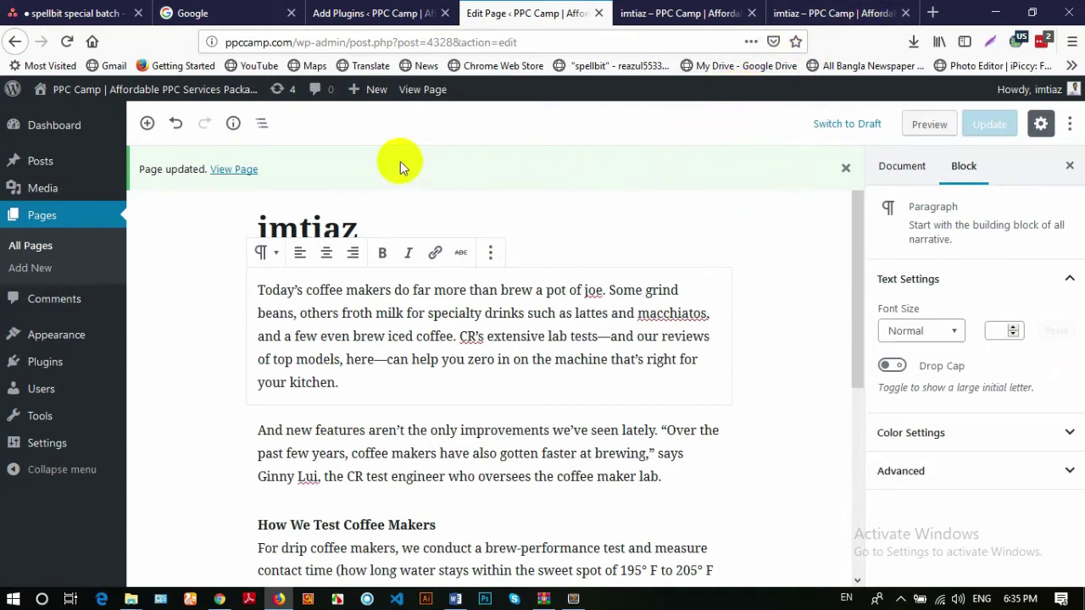
# Review the published page's article paragraphs and "How We Test Coffee Makers" section, and compare them with the earlier code block version
pyautogui.click(233, 171)
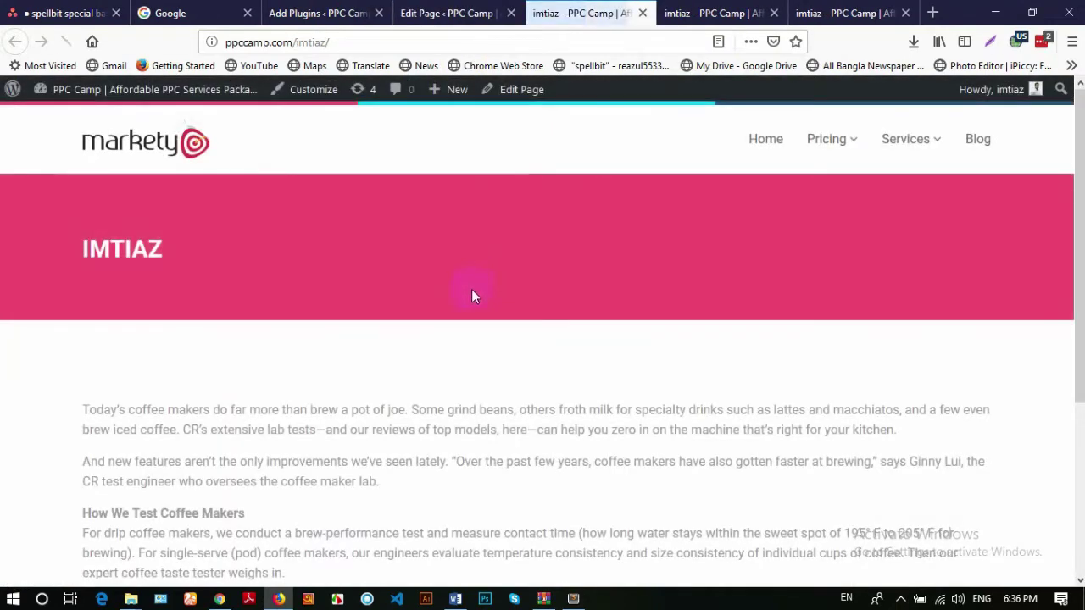
pyautogui.scroll(-3, 471, 292)
pyautogui.scroll(3, 441, 292)
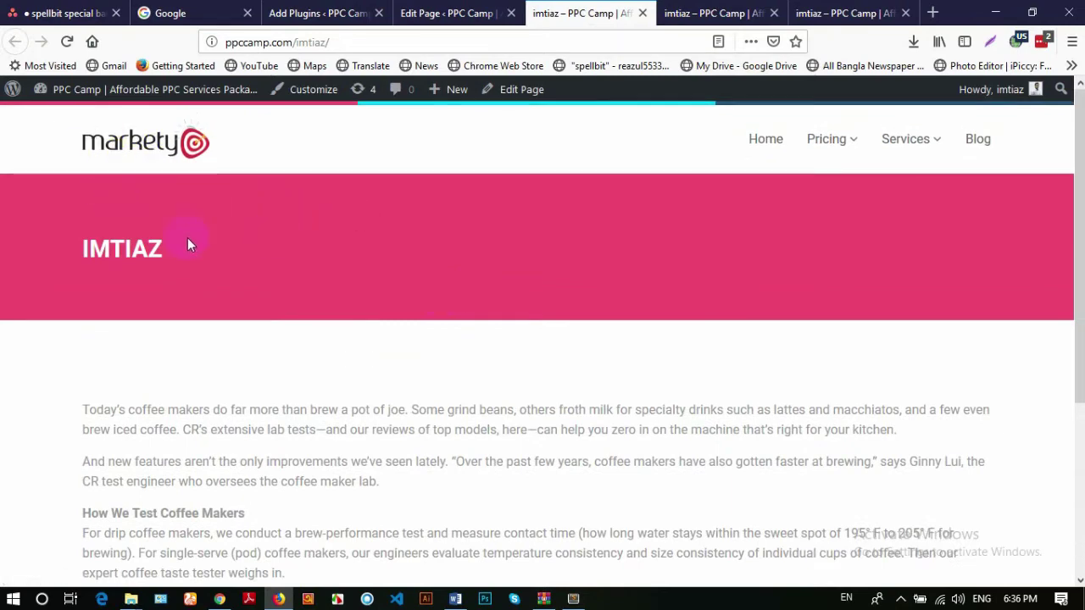
pyautogui.scroll(-5, 211, 216)
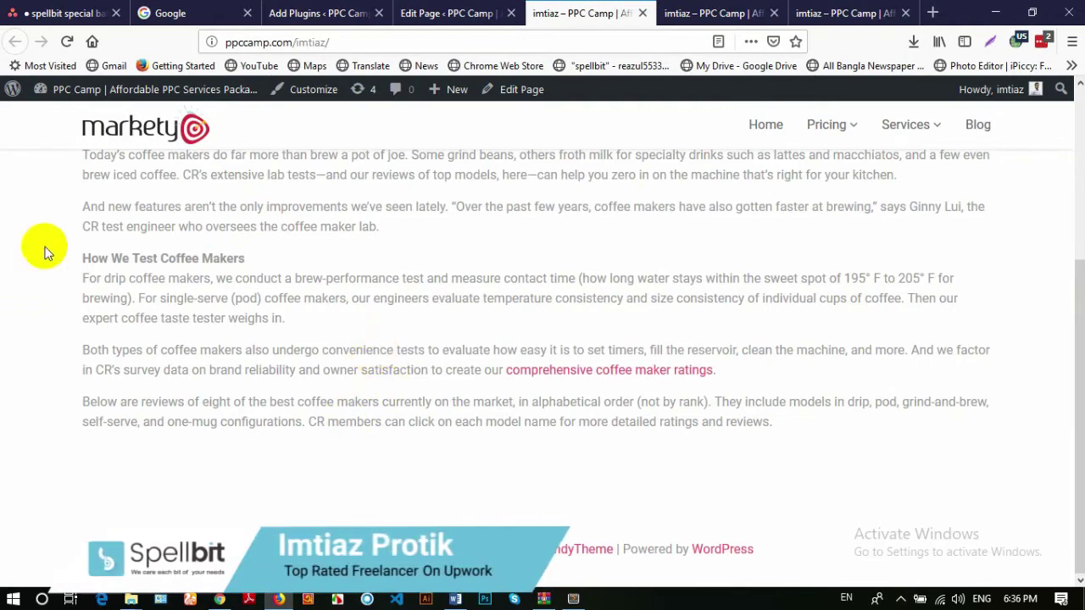
pyautogui.scroll(5, 356, 271)
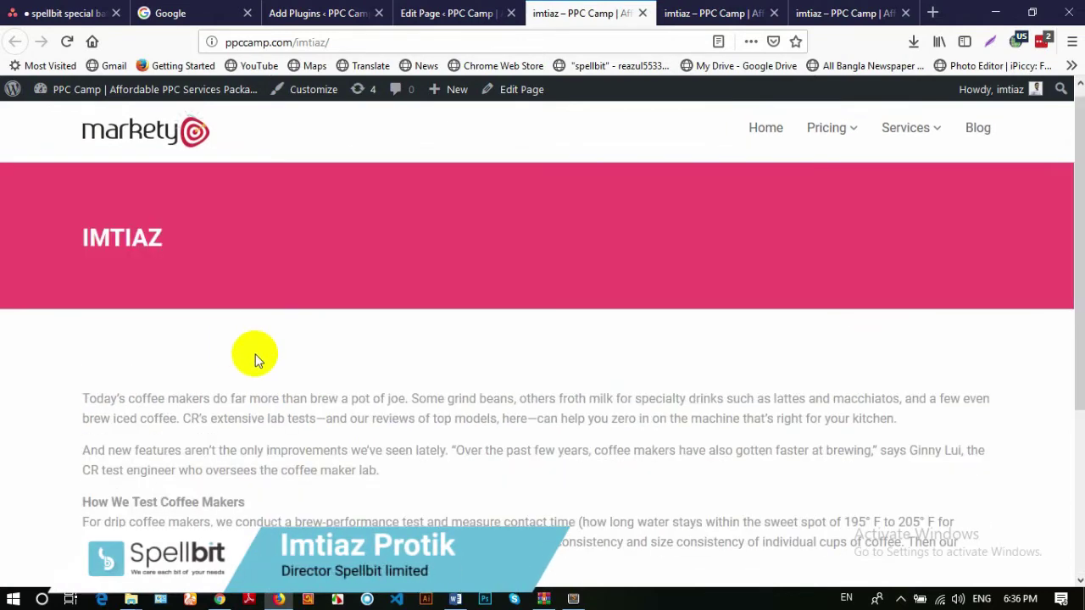
pyautogui.scroll(-3, 242, 317)
pyautogui.tripleClick(332, 326)
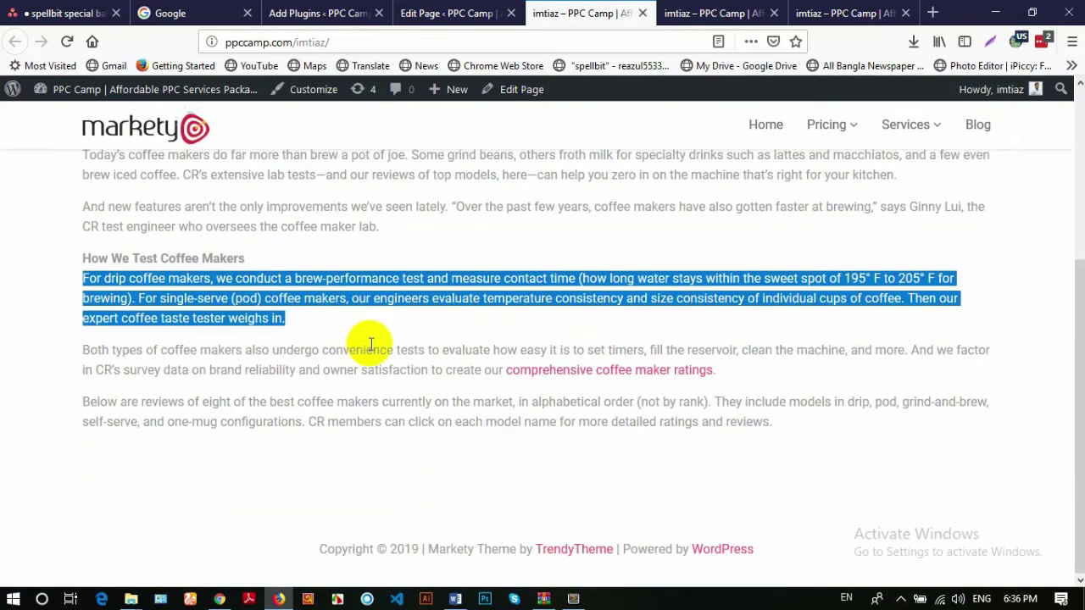
pyautogui.click(373, 343)
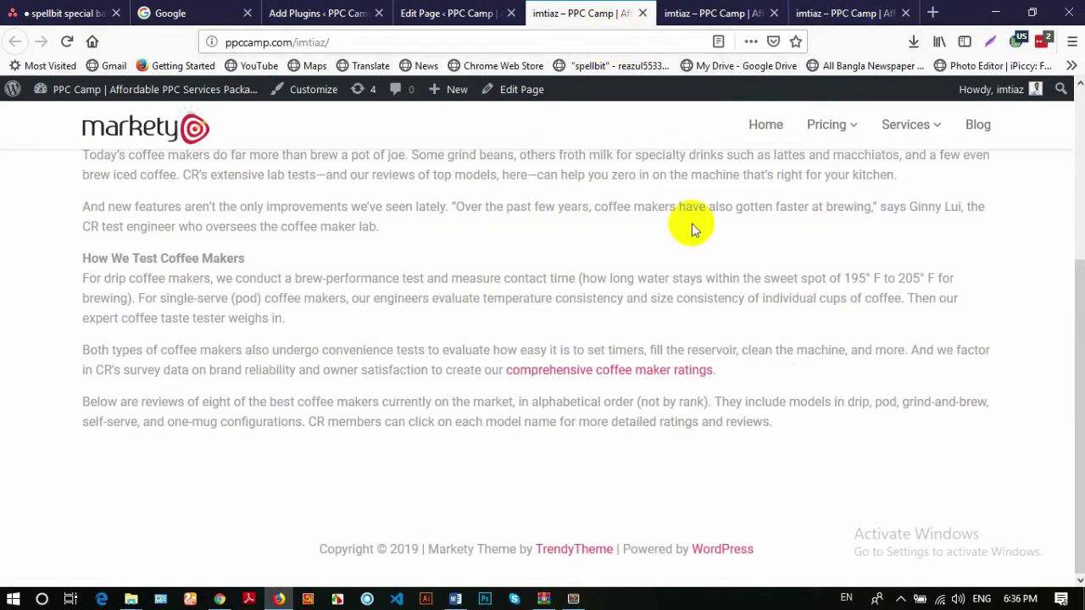
pyautogui.scroll(2, 548, 232)
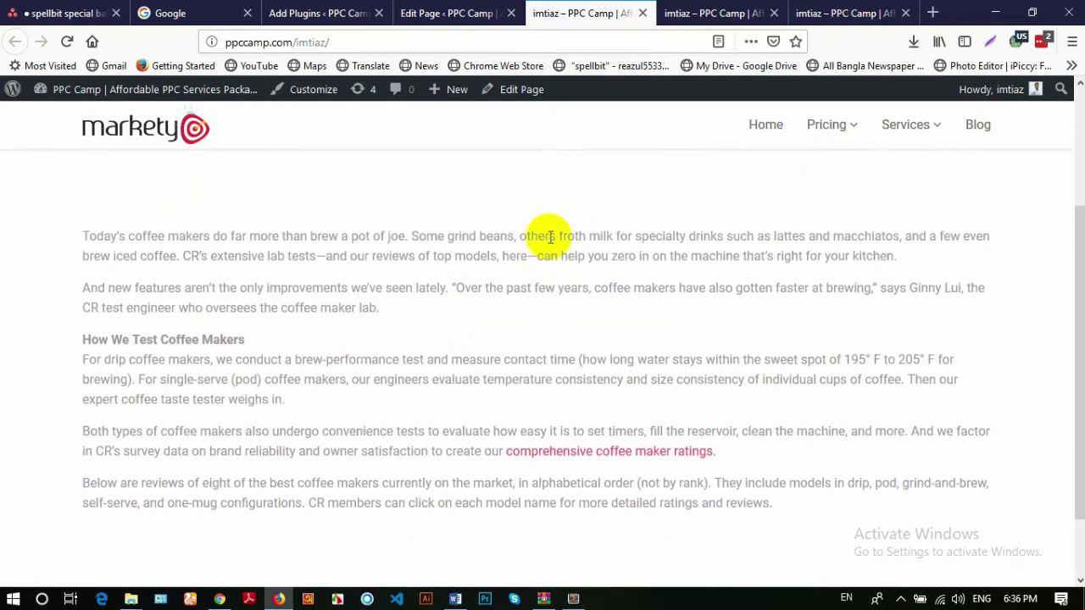
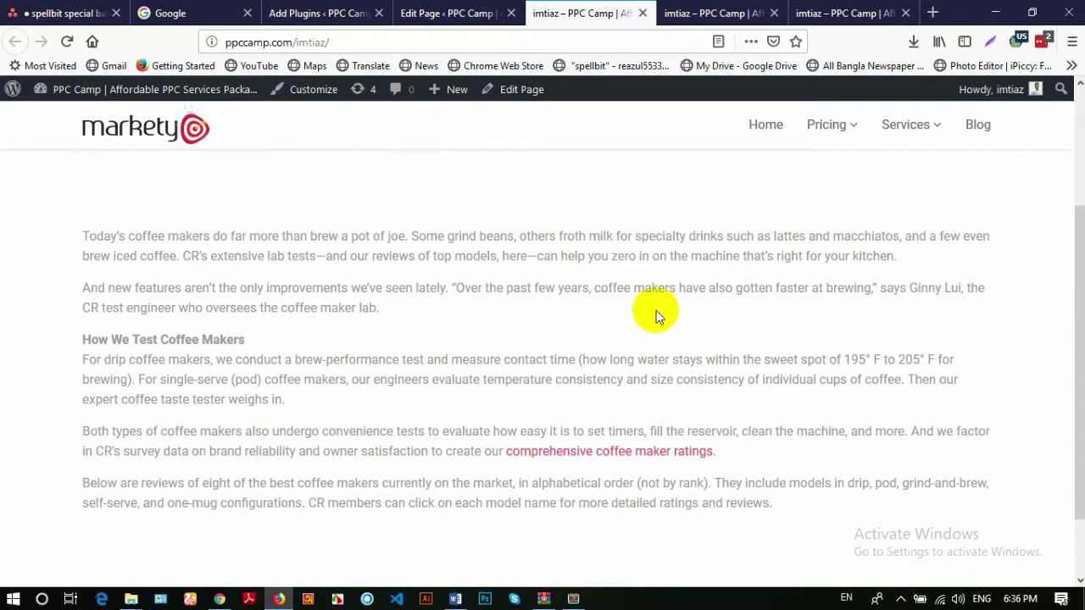
pyautogui.moveTo(571, 246); pyautogui.dragTo(601, 290)
pyautogui.click(610, 291)
pyautogui.click(712, 13)
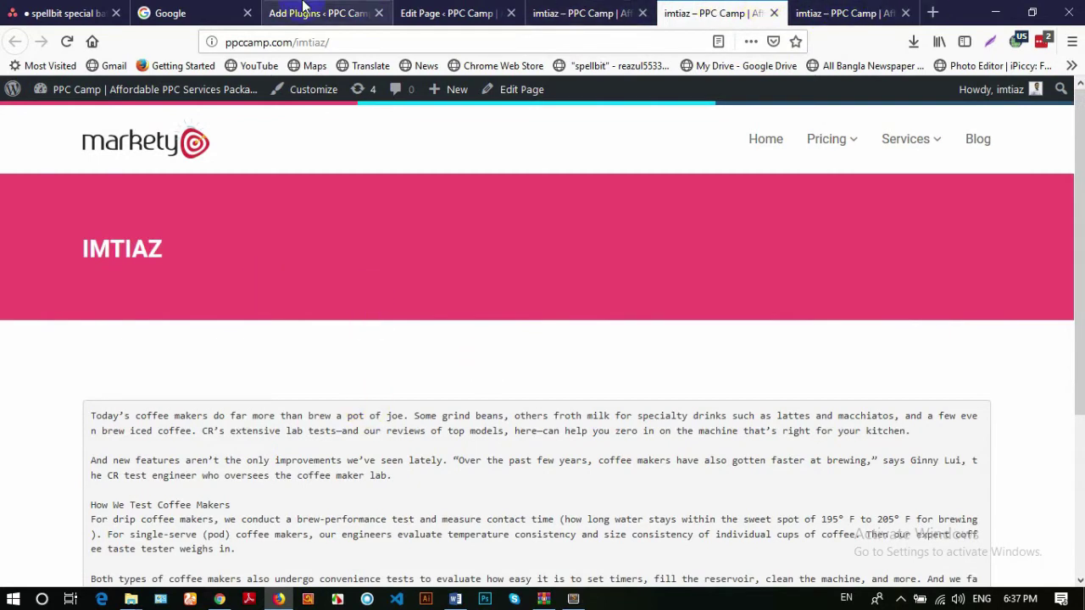
# Switch to Sublime Text, close both template HTML files and WidgetImporter.php, and exit the editor
pyautogui.click(219, 598)
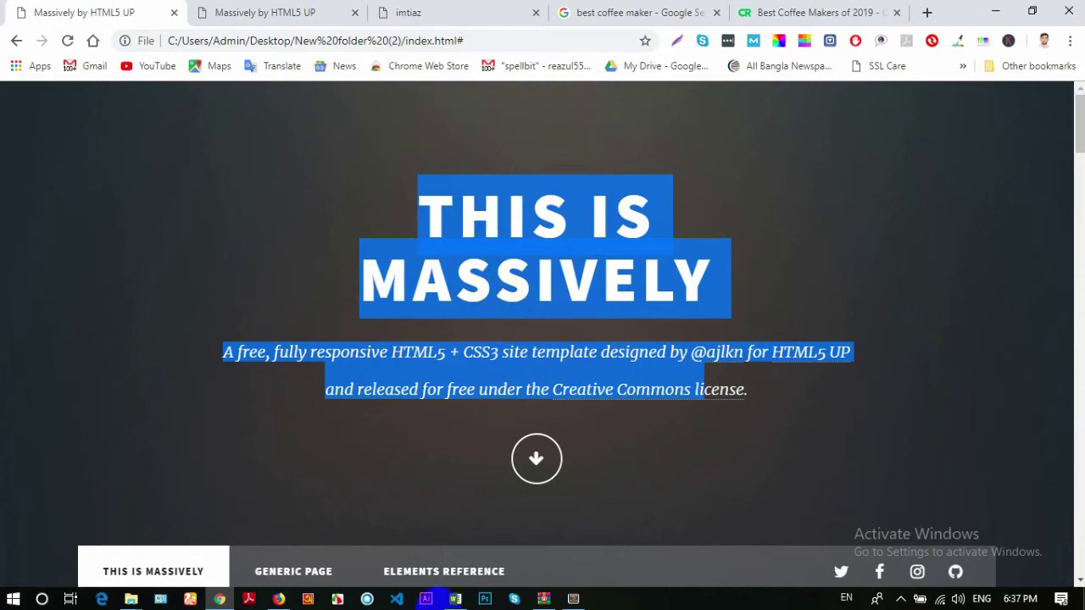
pyautogui.click(573, 598)
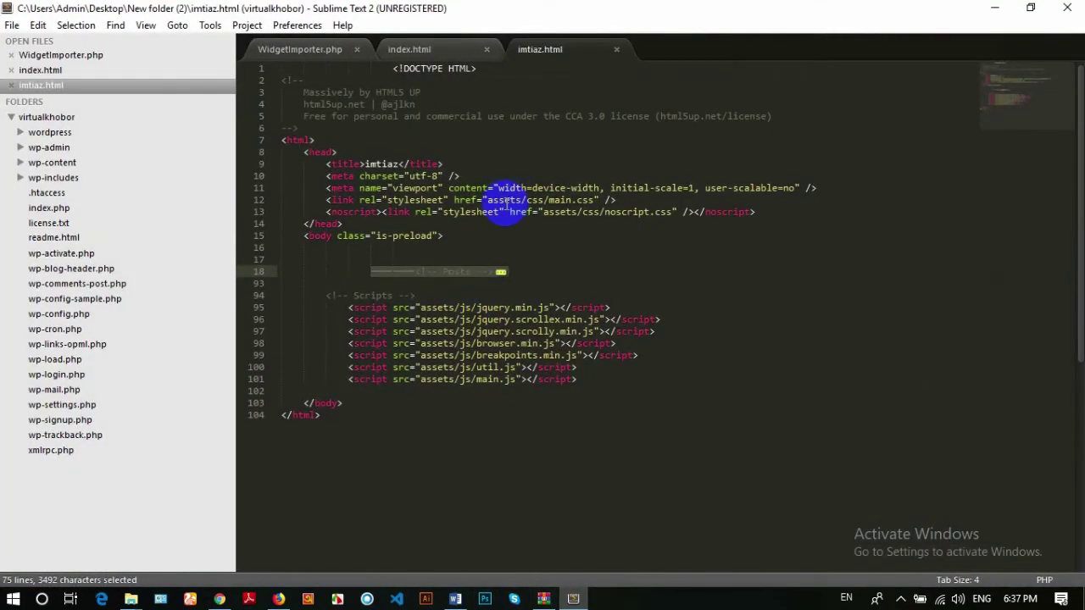
pyautogui.click(448, 222)
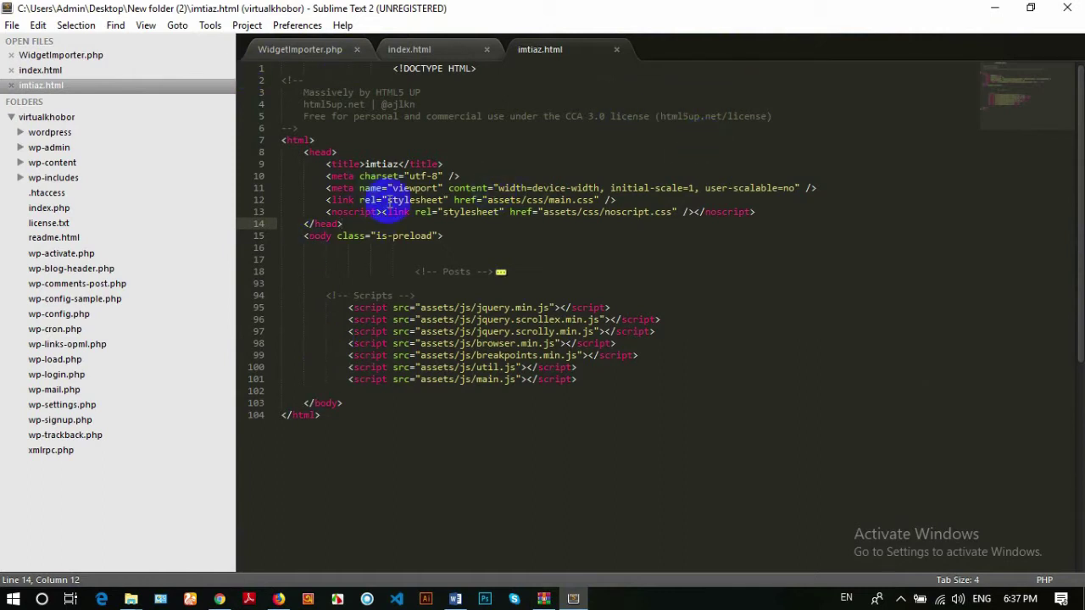
pyautogui.moveTo(496, 188); pyautogui.dragTo(502, 188)
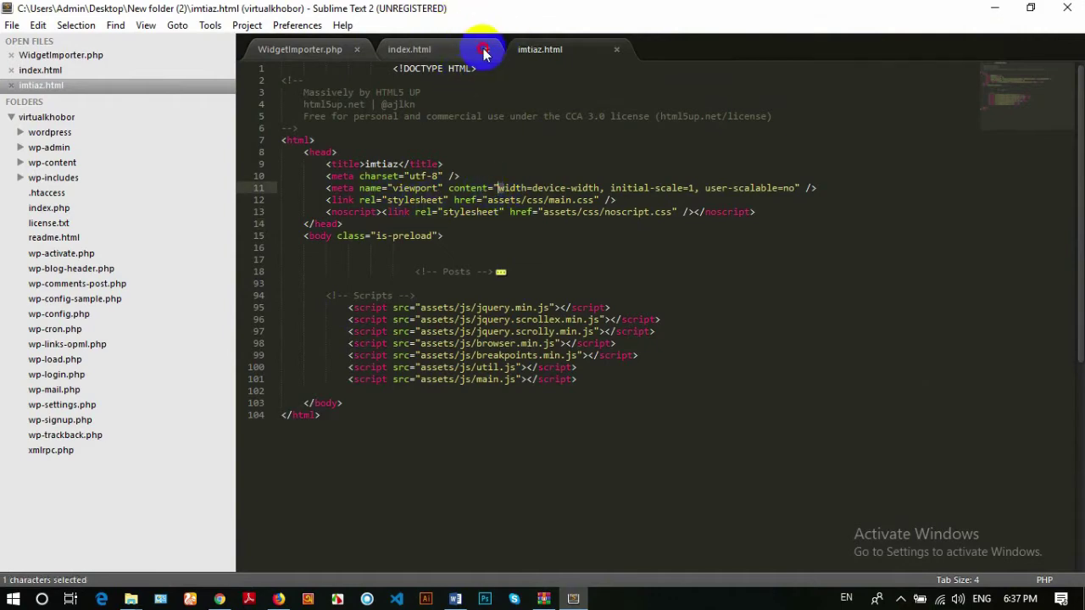
pyautogui.click(483, 50)
pyautogui.click(484, 49)
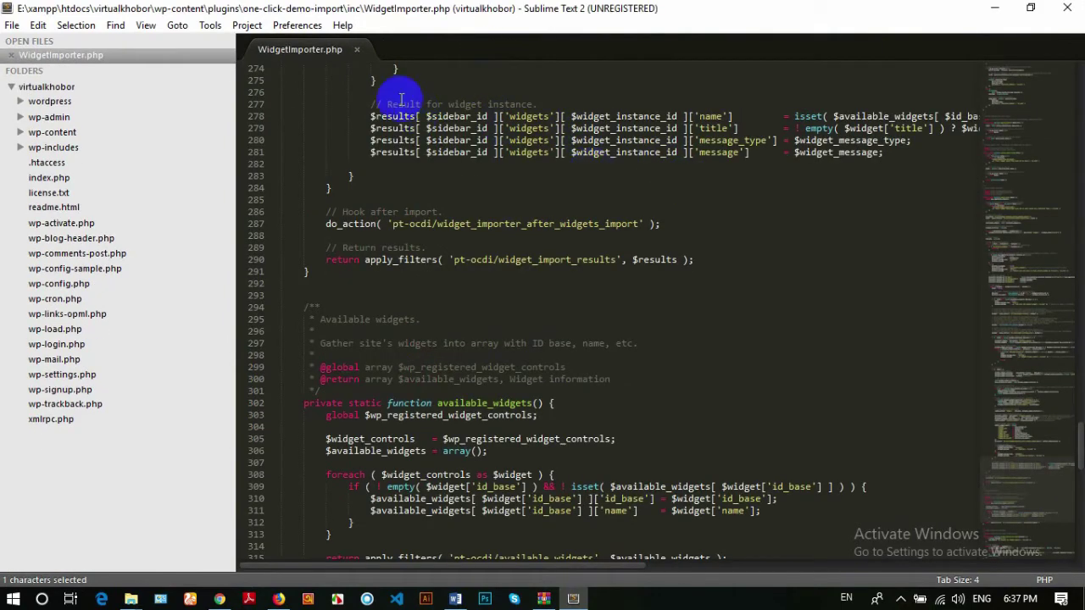
pyautogui.click(356, 49)
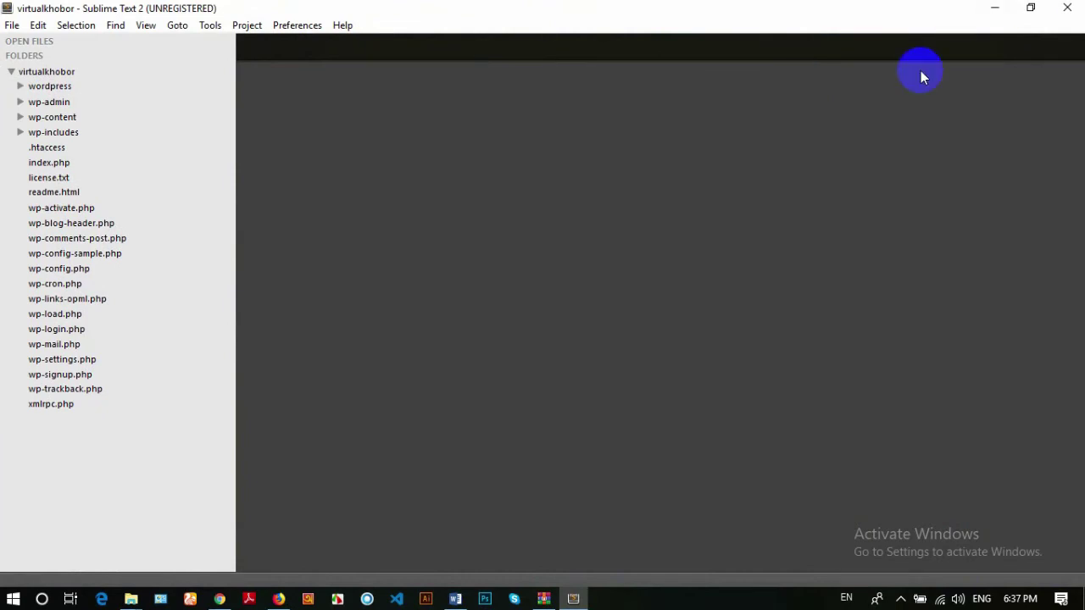
pyautogui.click(904, 38)
pyautogui.click(1062, 10)
# Close the duplicate Massively home page in Chrome and display the custom HTML page built from the template
pyautogui.click(576, 223)
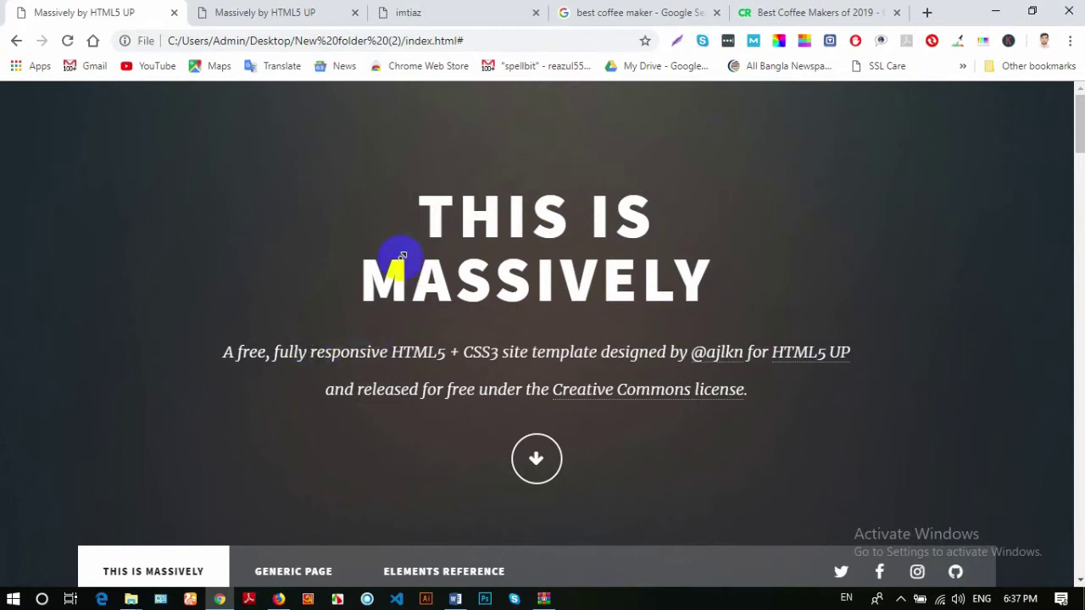
pyautogui.click(504, 272)
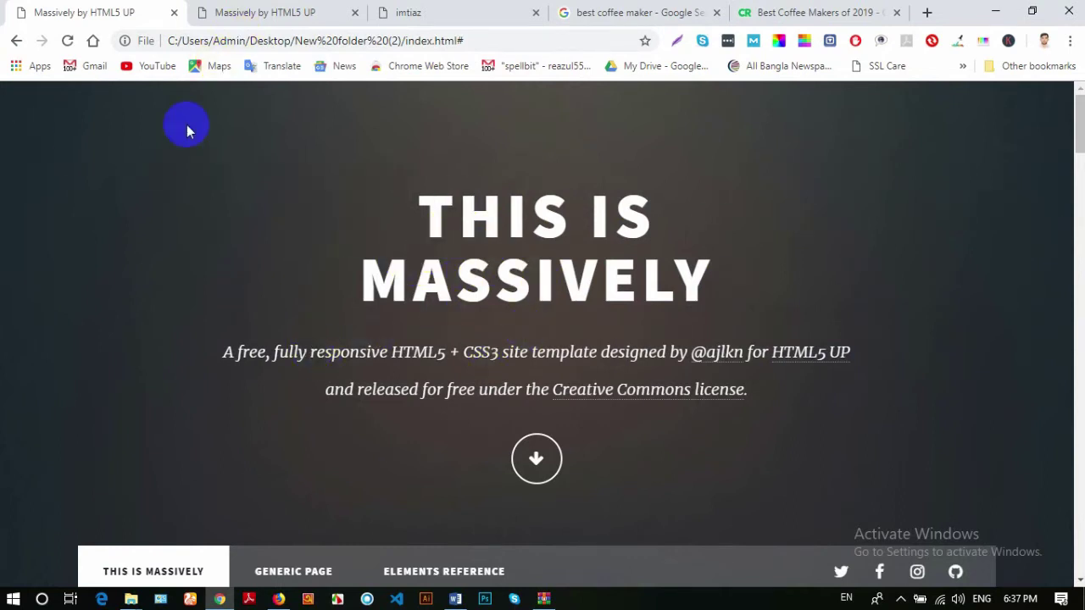
pyautogui.click(174, 12)
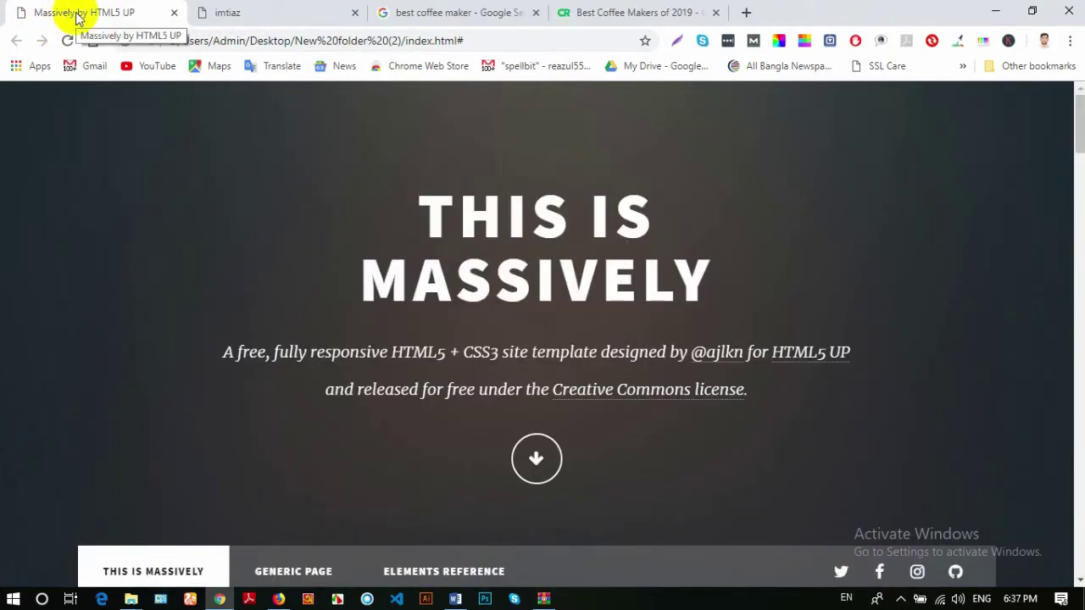
pyautogui.click(222, 15)
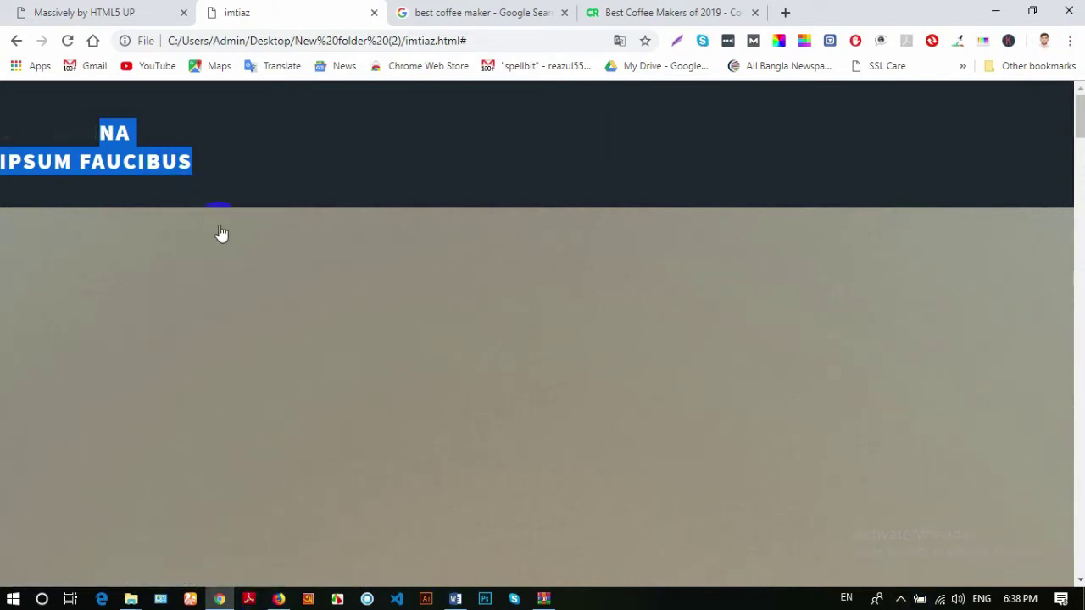
# Compare the custom HTML page with the Google results for "best coffee maker" and the Consumer Reports article on the best coffee makers of 2019
pyautogui.click(348, 406)
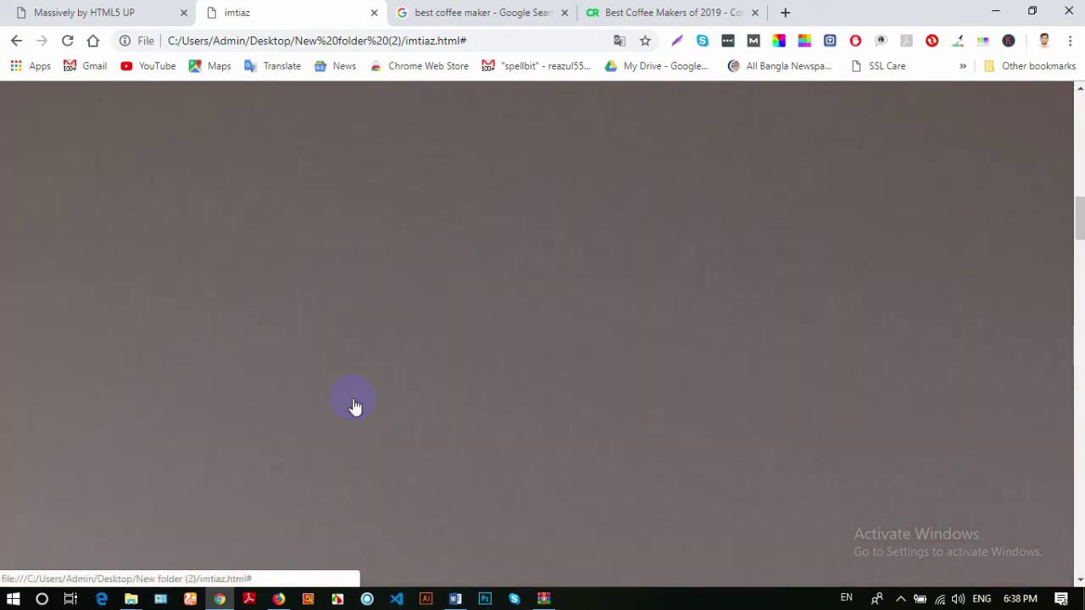
pyautogui.click(488, 14)
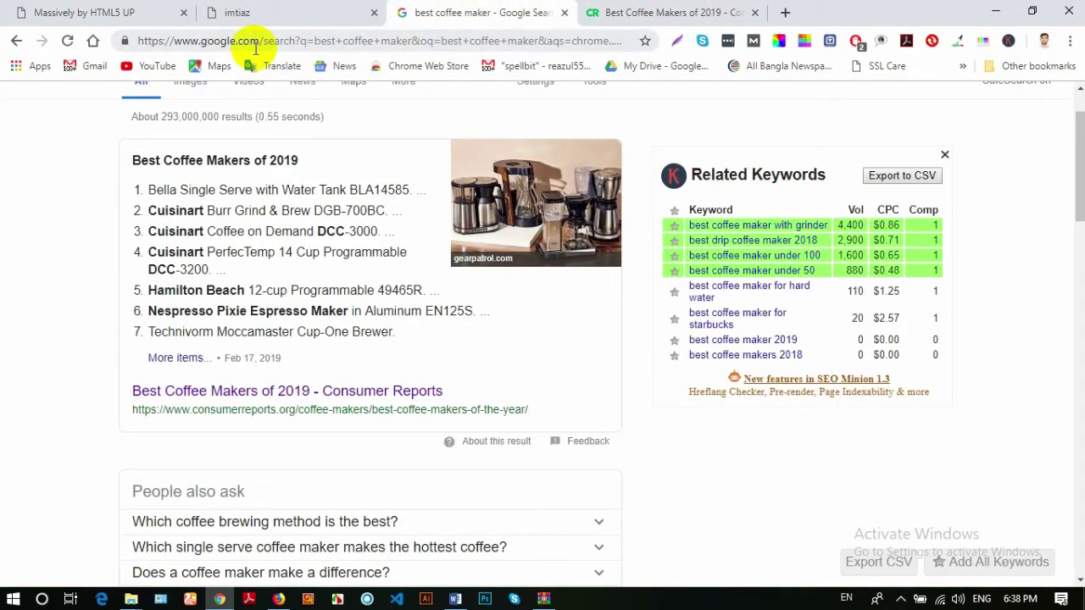
pyautogui.moveTo(239, 40); pyautogui.dragTo(280, 39)
pyautogui.click(296, 41)
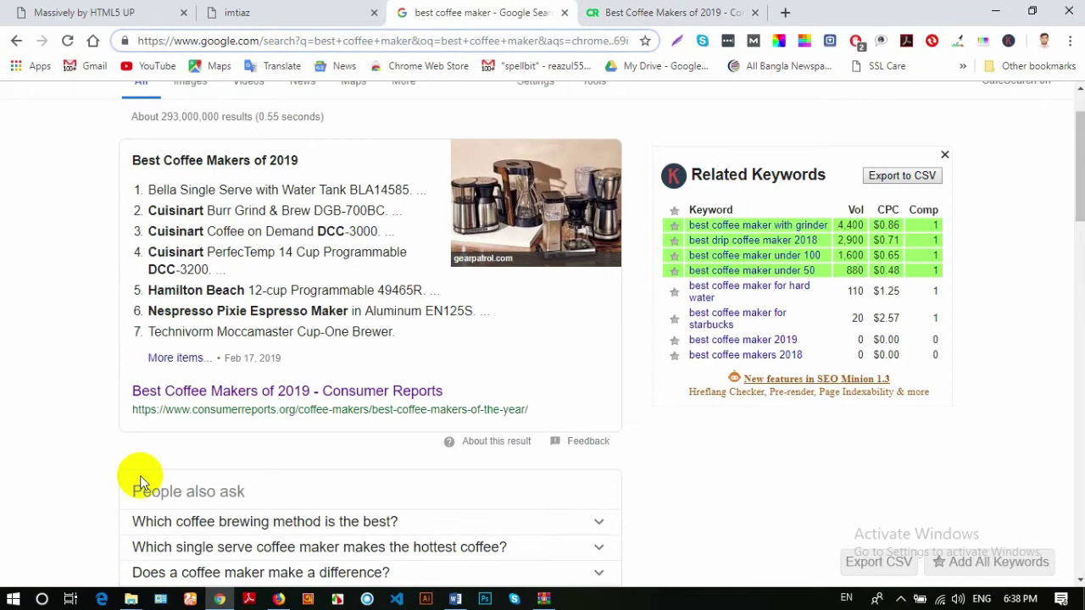
pyautogui.click(655, 13)
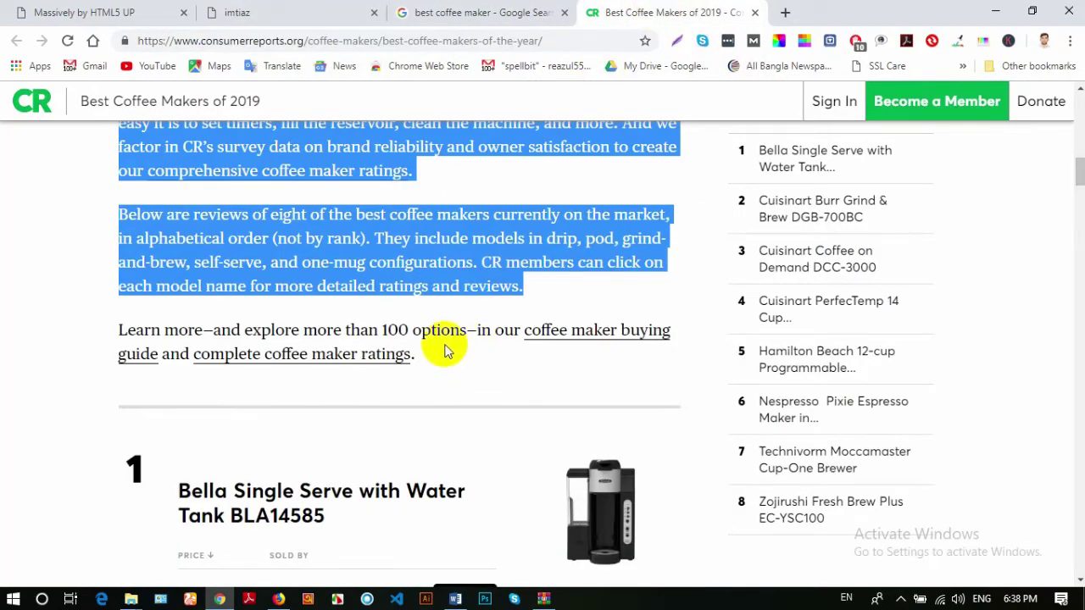
pyautogui.click(411, 254)
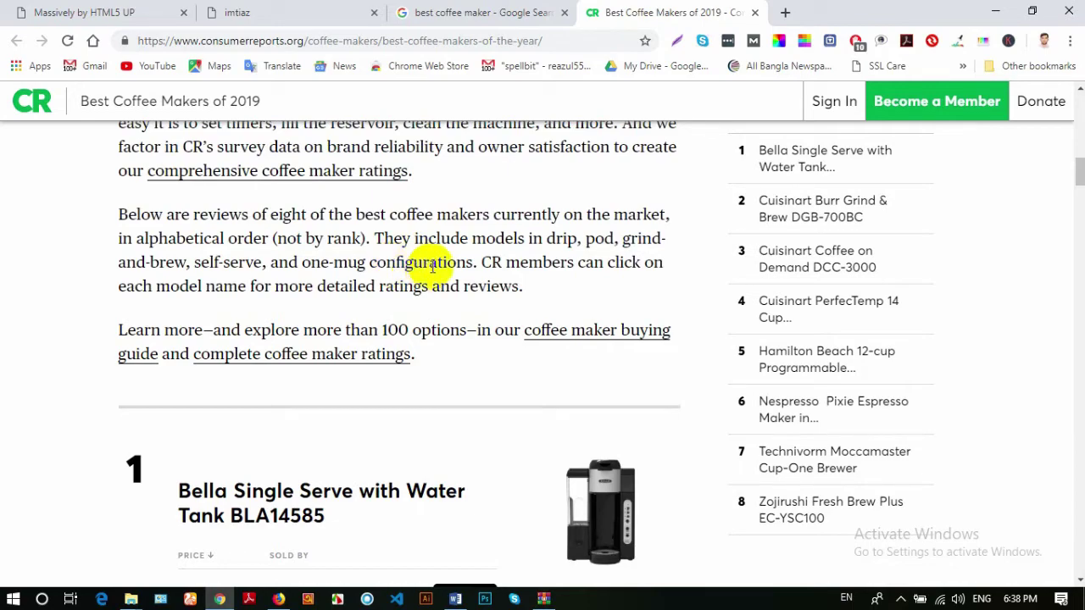
pyautogui.scroll(5, 570, 220)
pyautogui.scroll(5, 570, 221)
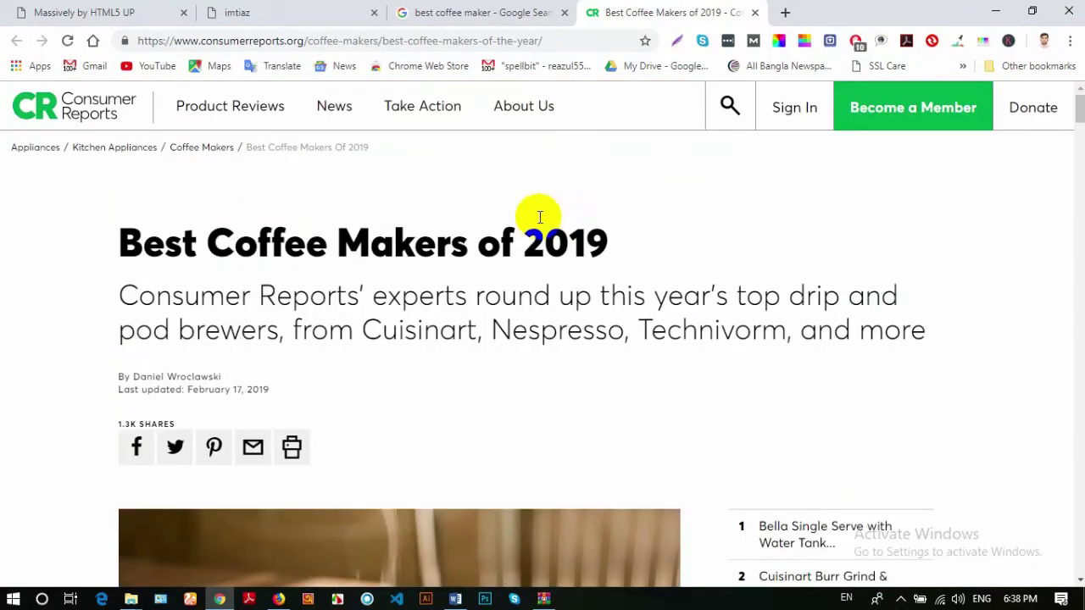
pyautogui.click(451, 7)
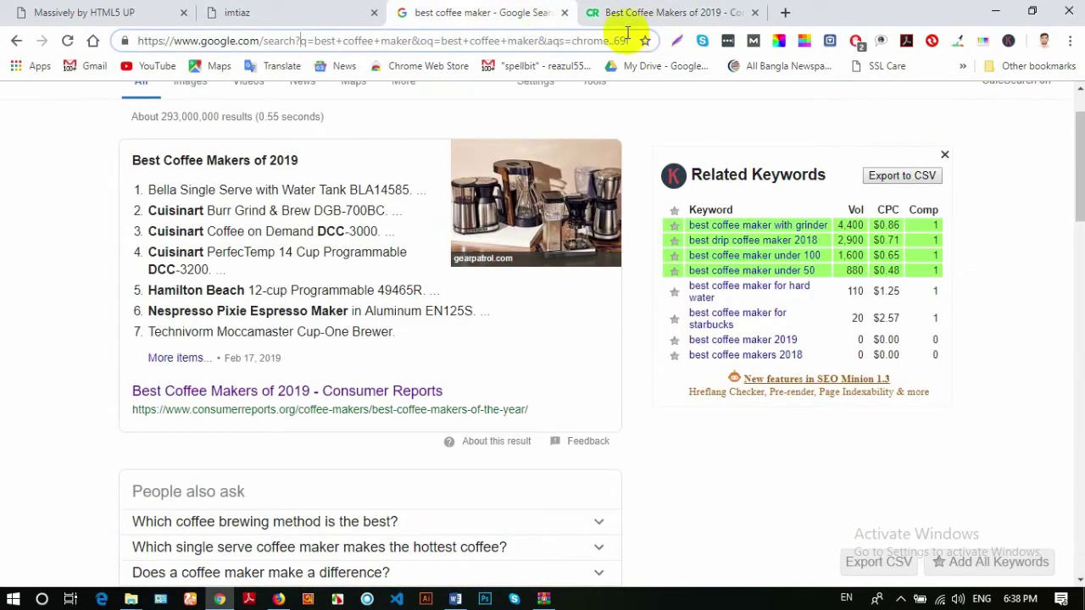
pyautogui.click(317, 8)
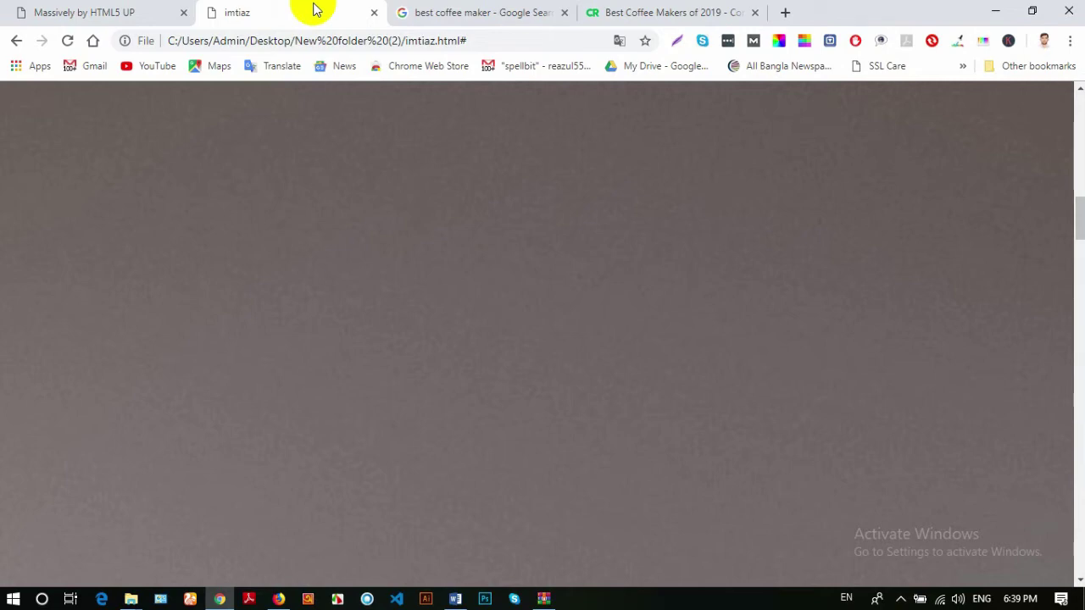
pyautogui.click(511, 11)
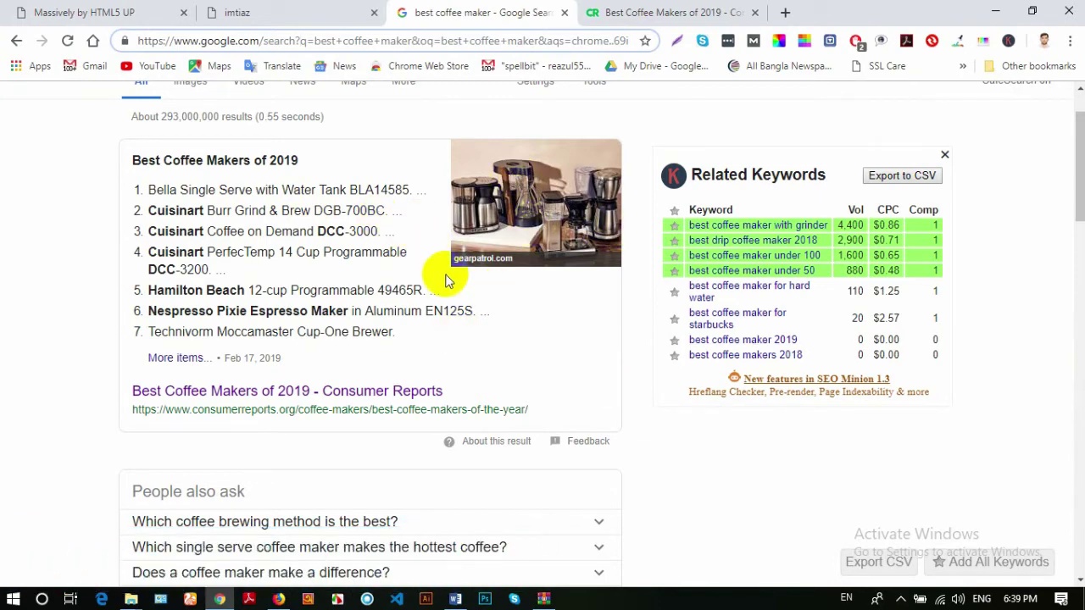
# Search Google for "themeforest" in a new browser tab
pyautogui.click(785, 12)
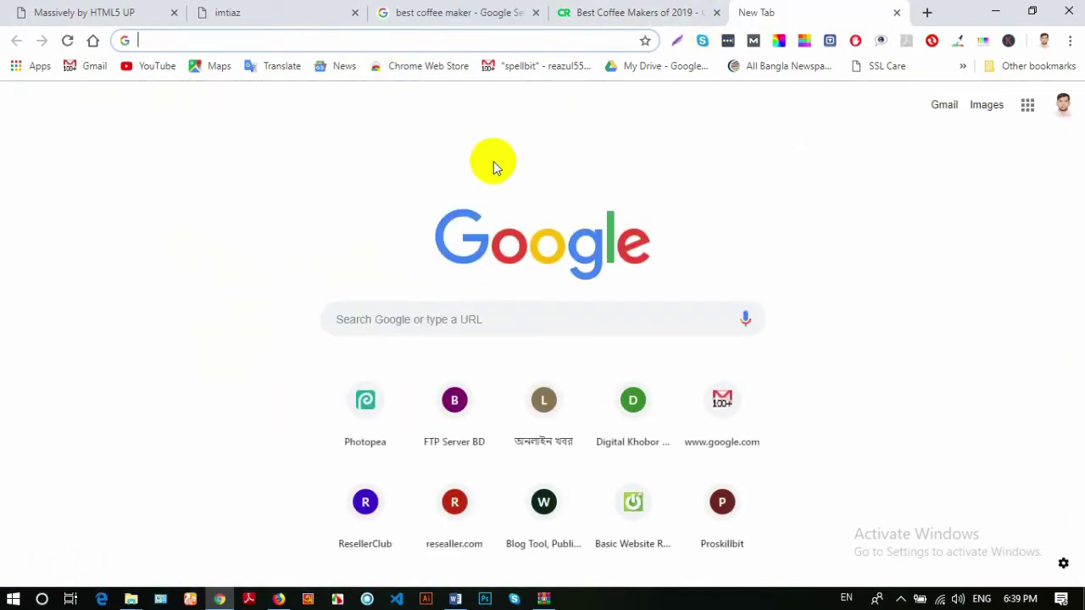
pyautogui.write('the')
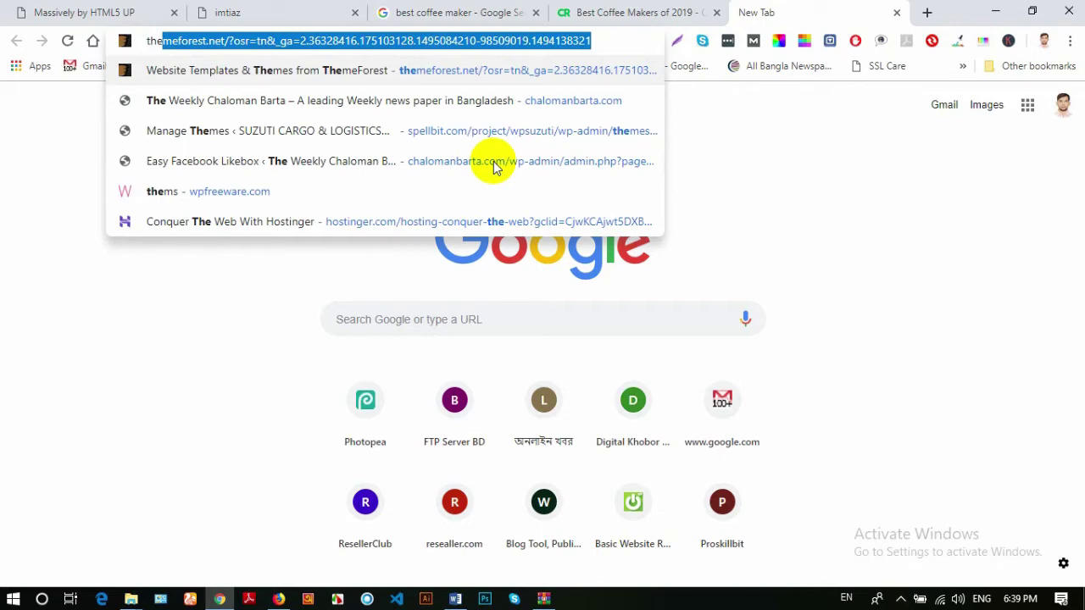
pyautogui.write('meforest')
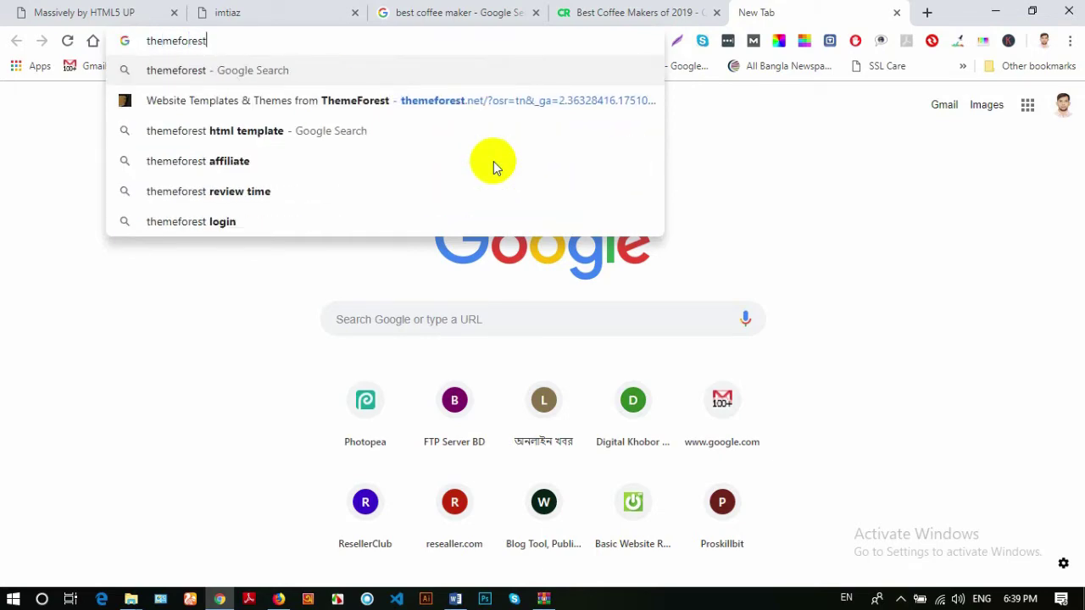
pyautogui.press('Return')
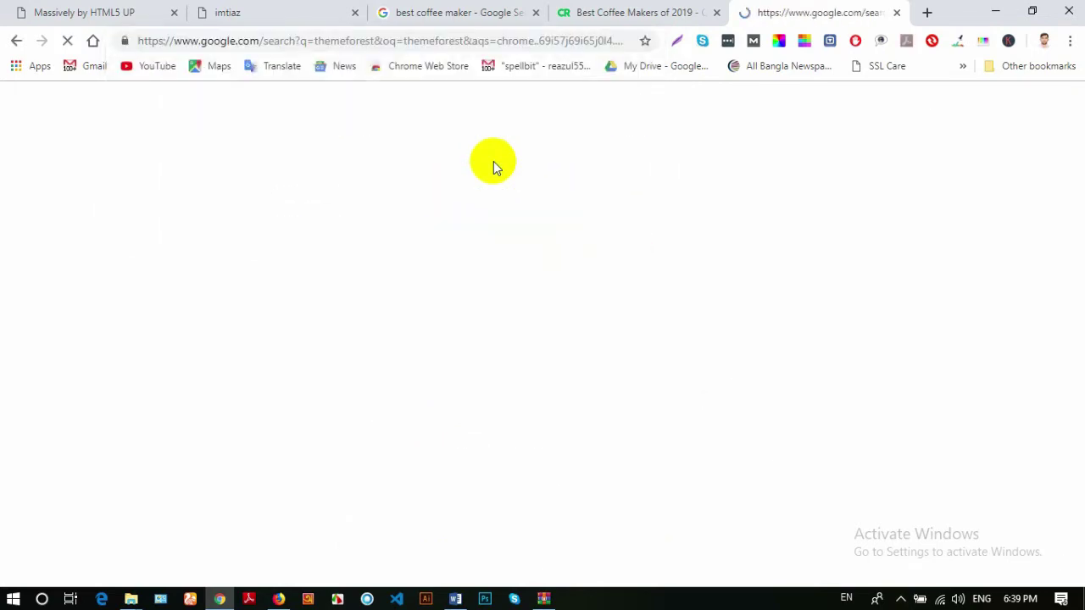
# Search within themeforest.net for "bootscore" and open BootScore's ThemeForest profile in a separate tab
pyautogui.click(206, 307)
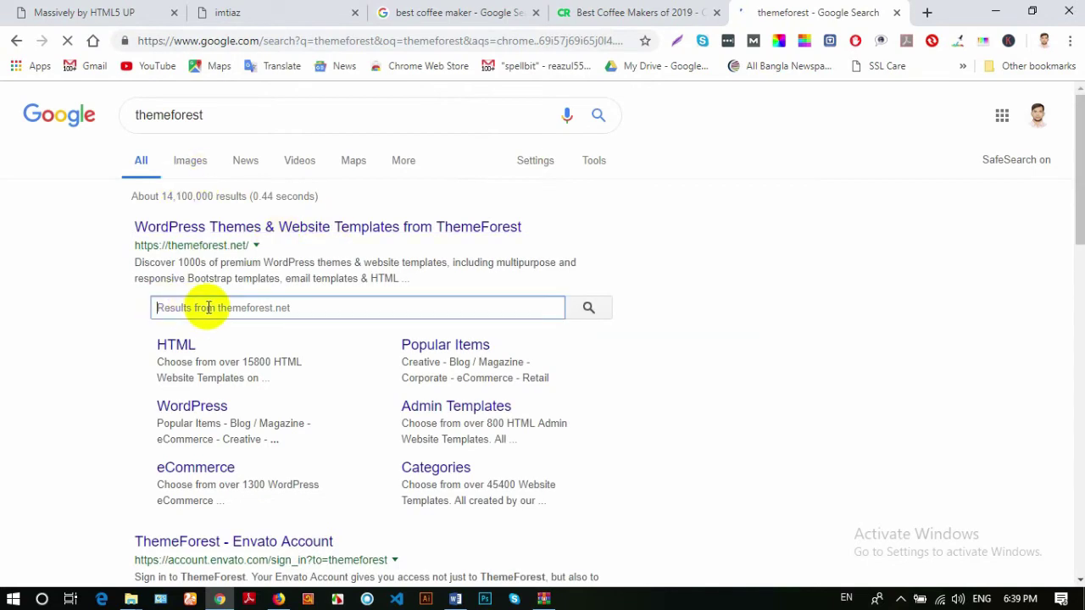
pyautogui.write('boot')
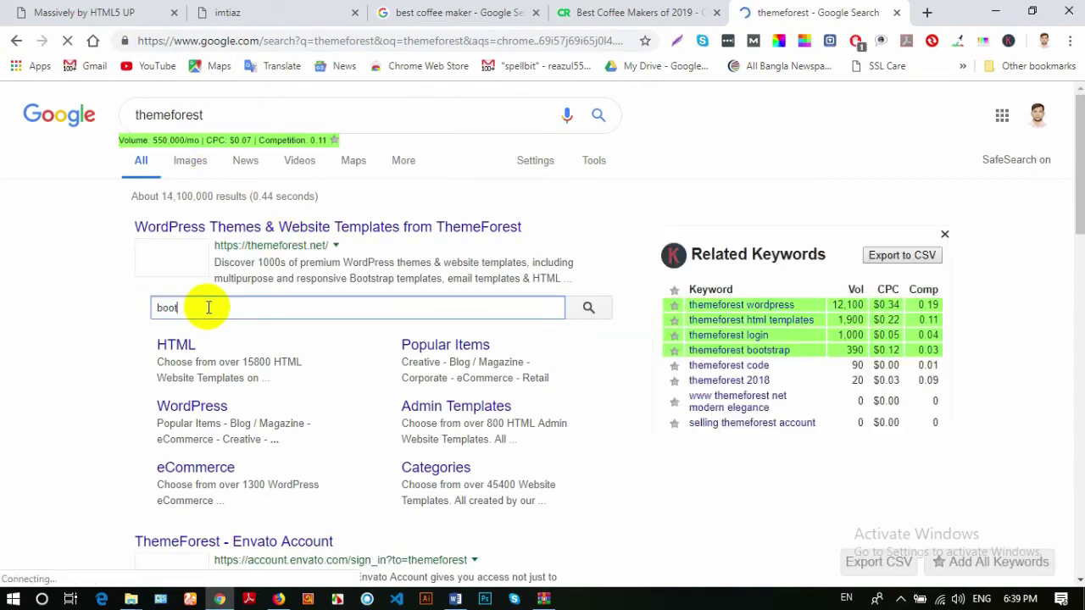
pyautogui.write('score')
pyautogui.press('Return')
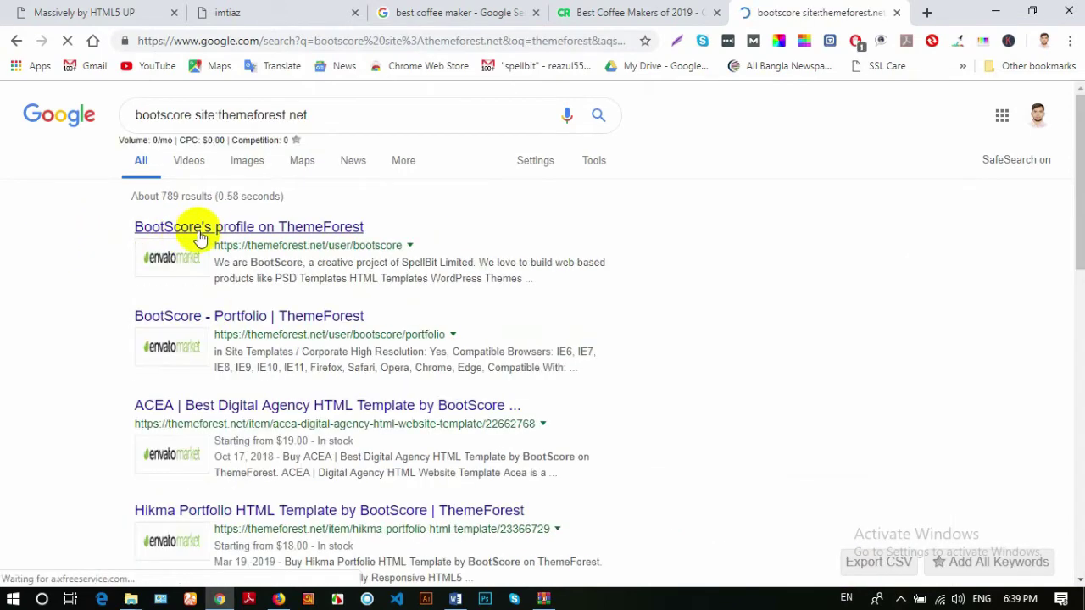
pyautogui.middleClick(208, 227)
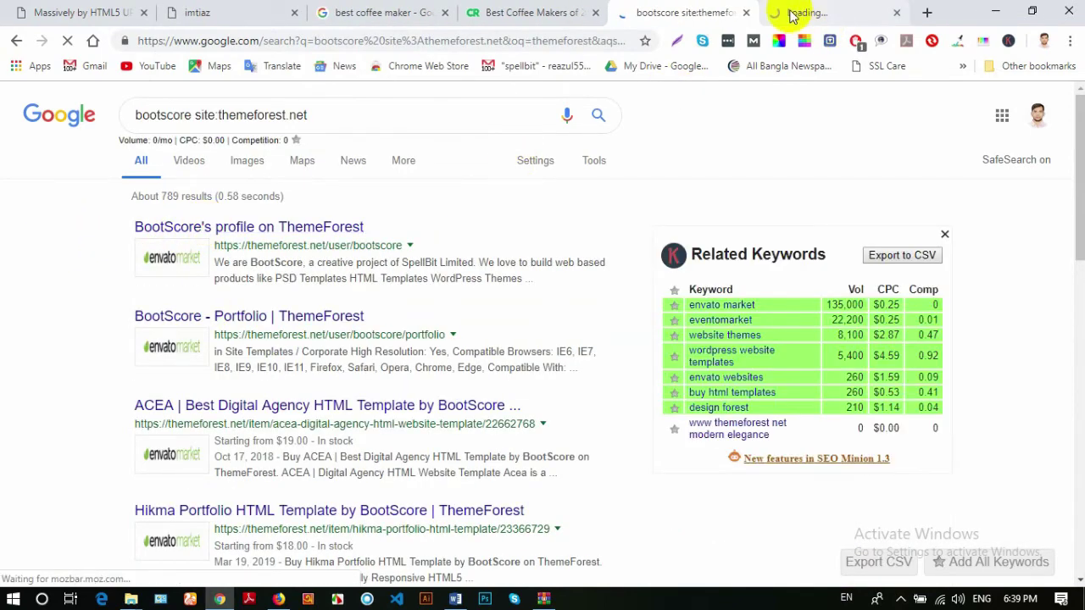
pyautogui.click(788, 16)
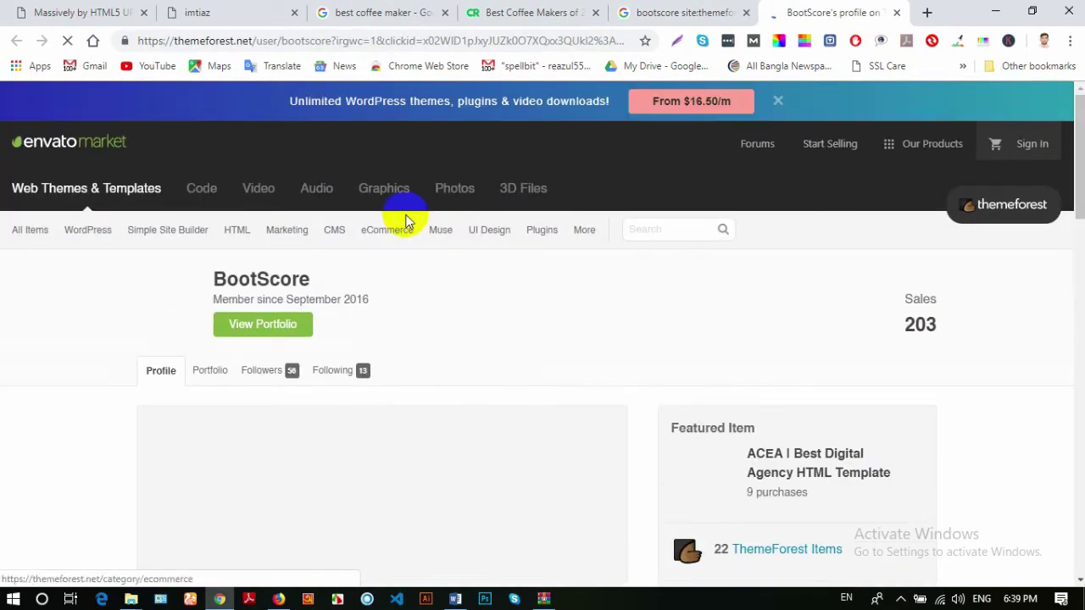
# Open BootScore's ThemeForest portfolio and examine the listed HTML and PSD templates
pyautogui.click(210, 373)
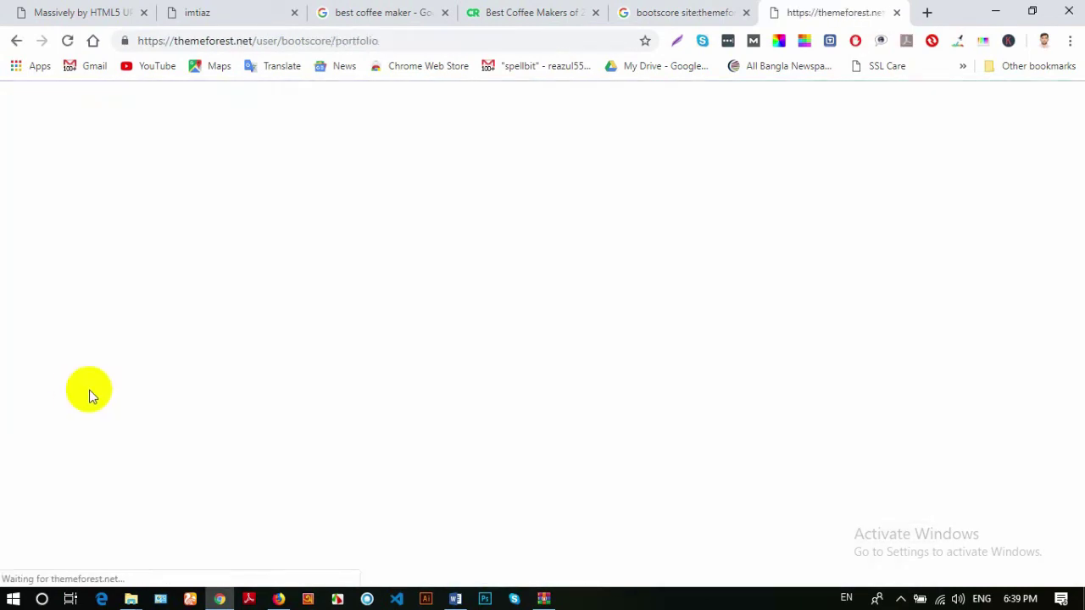
pyautogui.scroll(-3, 414, 251)
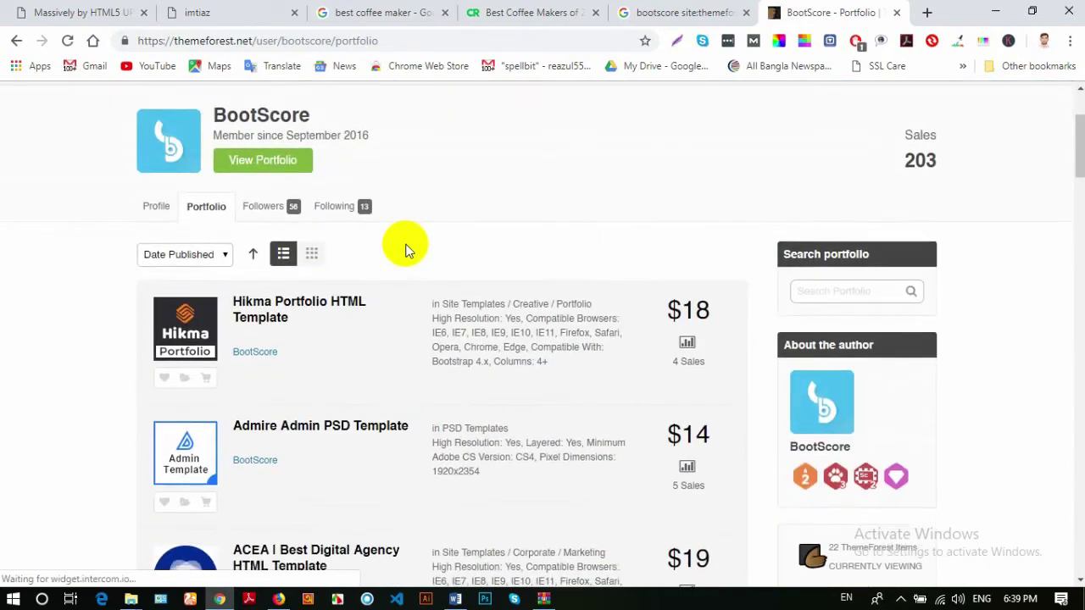
pyautogui.scroll(-1, 377, 233)
pyautogui.scroll(2, 371, 233)
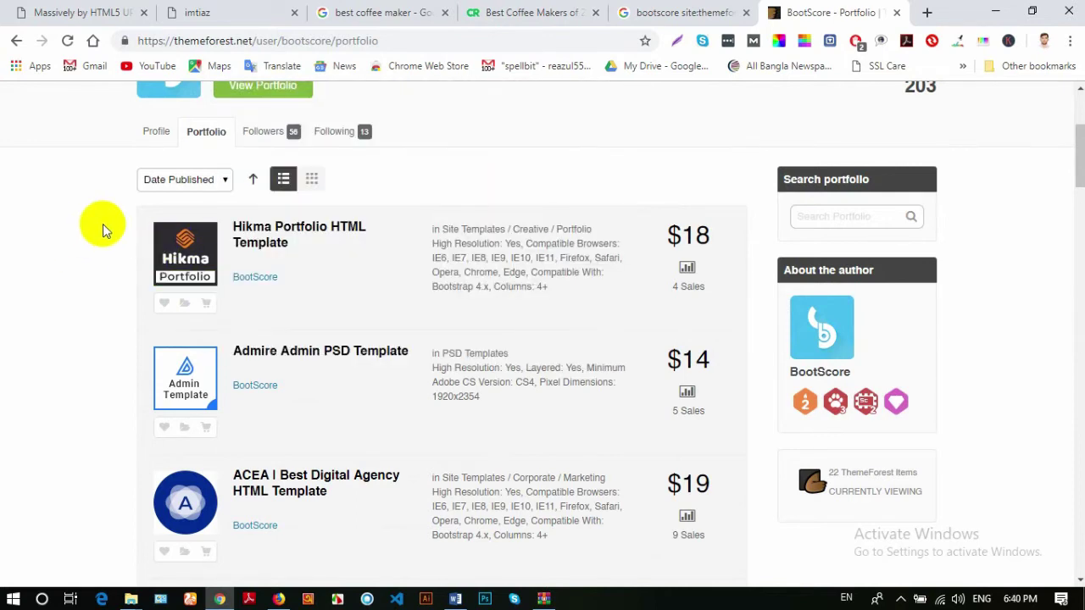
pyautogui.moveTo(139, 215); pyautogui.dragTo(352, 492)
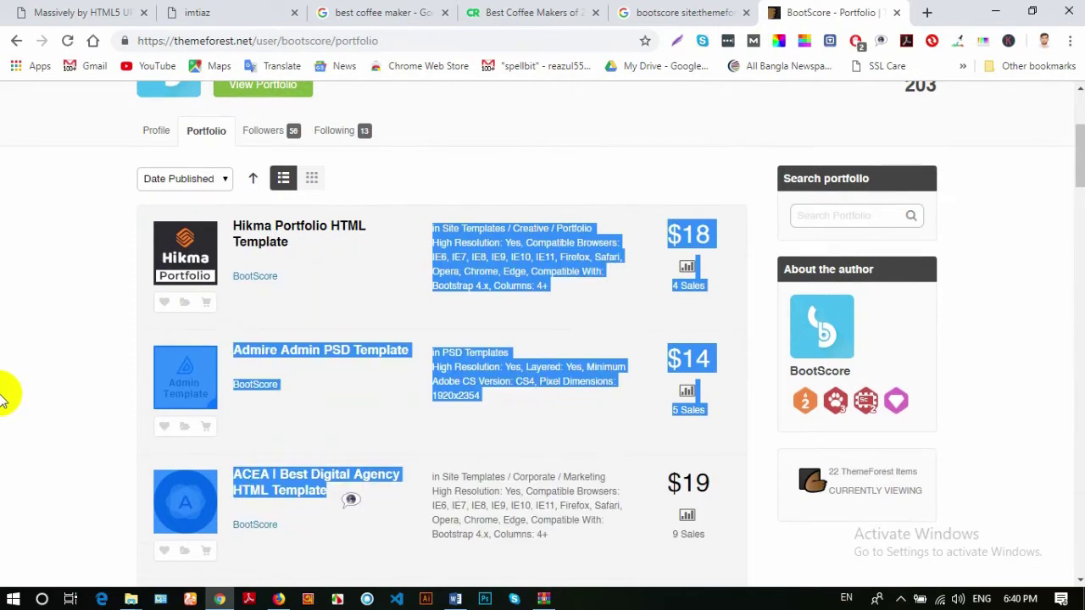
pyautogui.scroll(-3, 4, 390)
pyautogui.scroll(2, 3, 394)
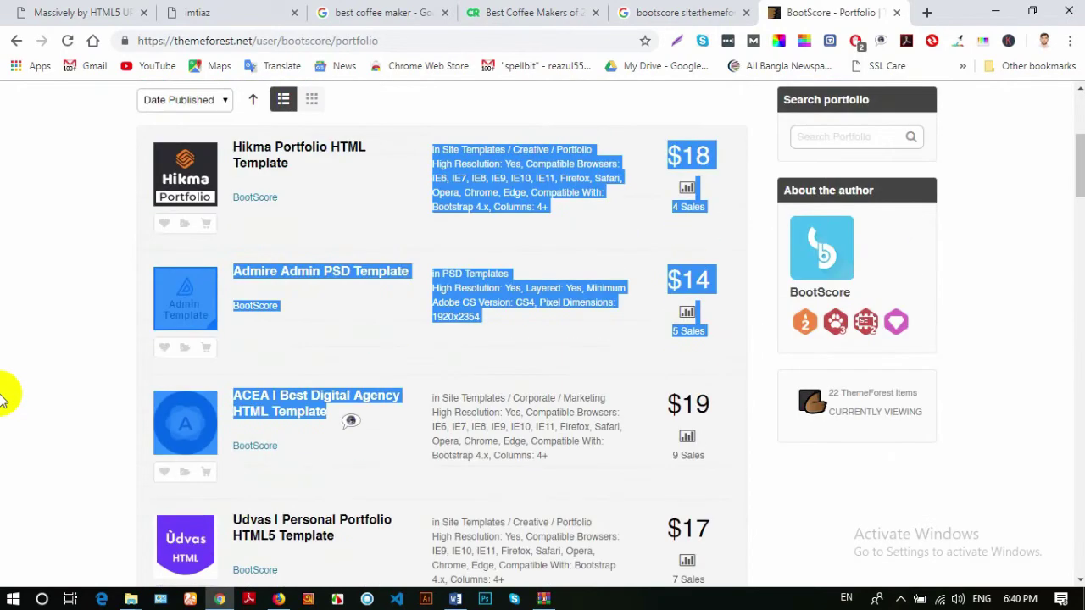
pyautogui.click(3, 322)
pyautogui.moveTo(307, 172); pyautogui.dragTo(158, 126)
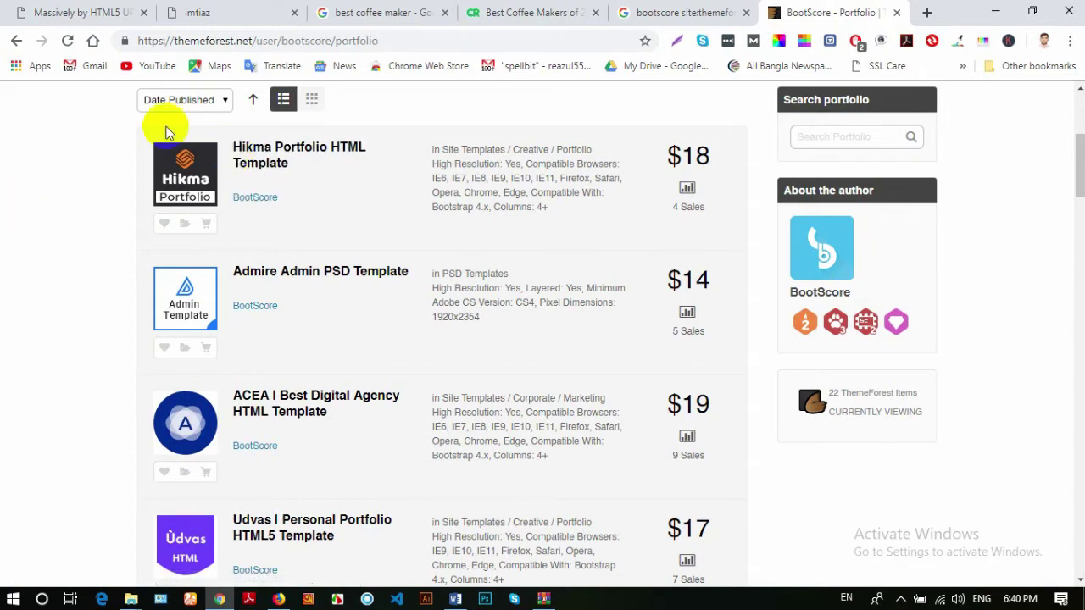
# Open the spellbit.com home page in a new browser tab
pyautogui.click(929, 13)
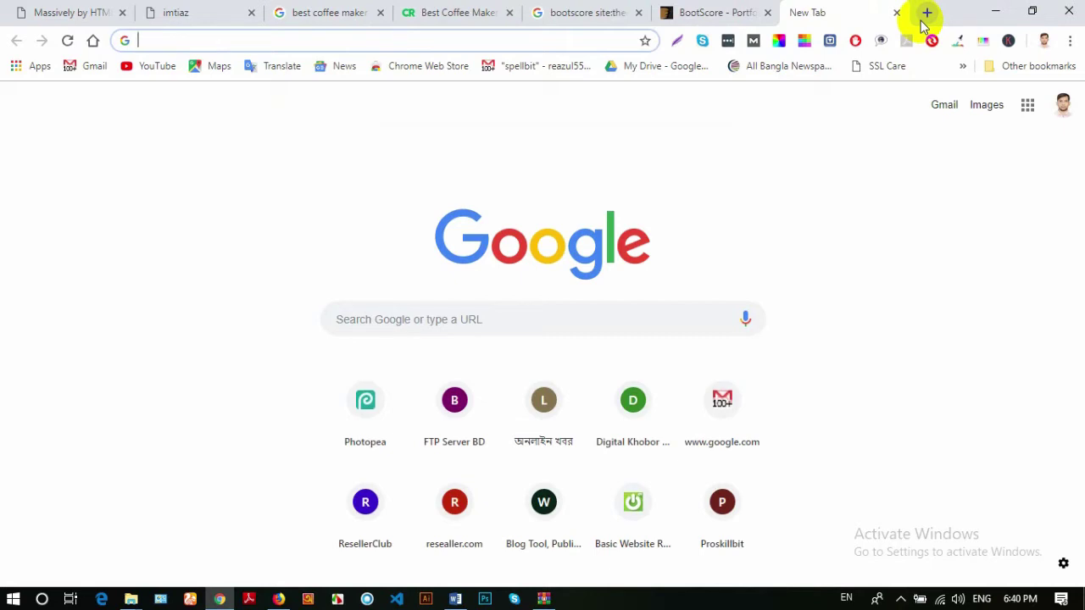
pyautogui.write('spellbit.com/cpanel')
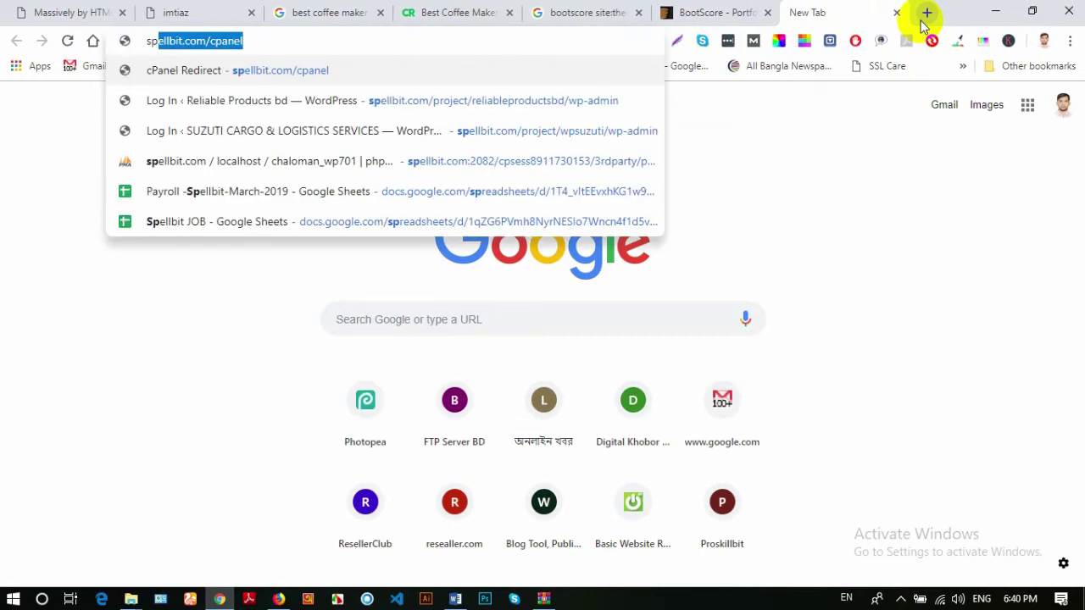
pyautogui.press('Right')
pyautogui.press('BackSpace')
pyautogui.press('BackSpace')
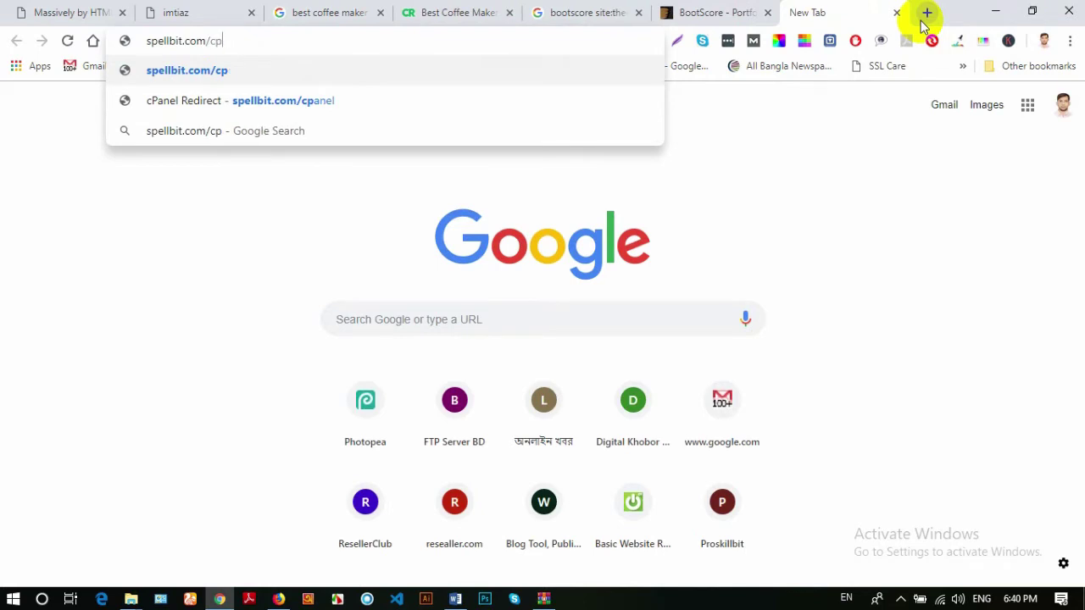
pyautogui.press('BackSpace')
pyautogui.press('BackSpace')
pyautogui.press('Return')
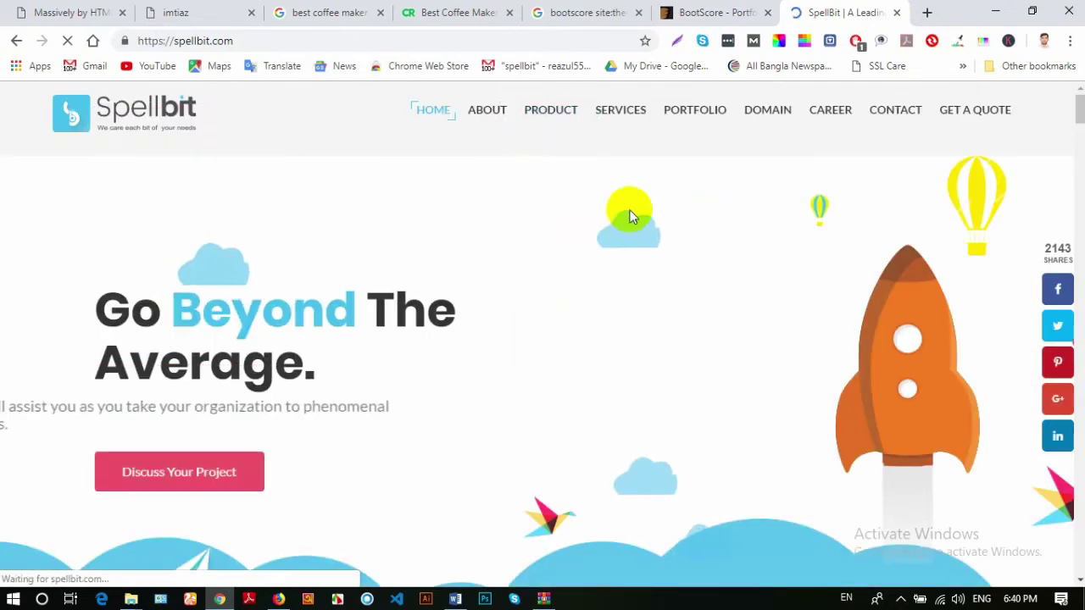
# Open Spellbit's product page in a separate tab and examine its latest WordPress themes and HTML templates
pyautogui.middleClick(550, 111)
pyautogui.click(805, 15)
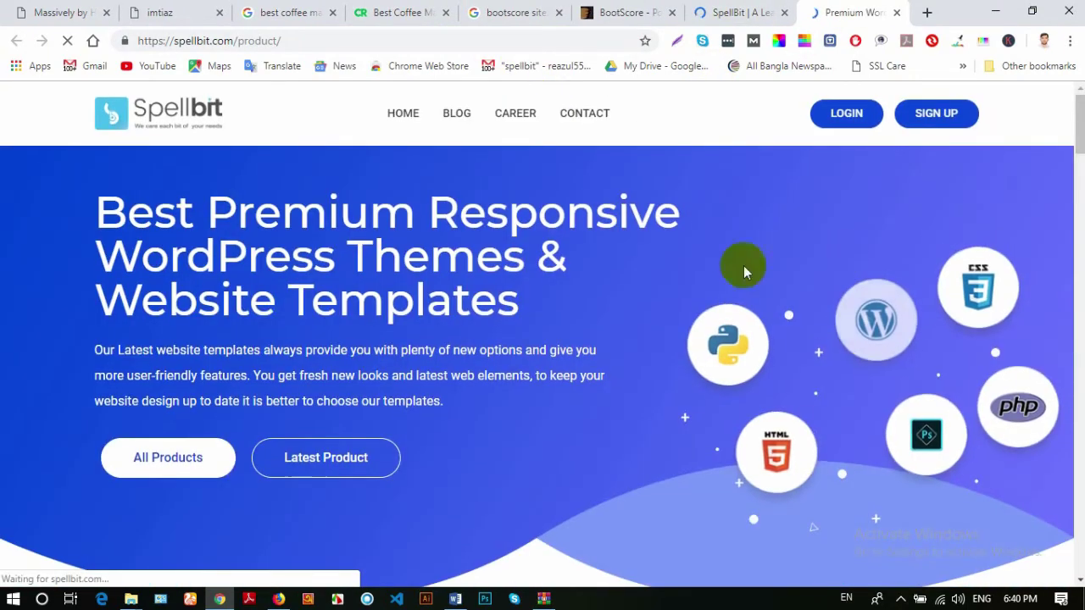
pyautogui.scroll(-10, 721, 279)
pyautogui.scroll(-3, 695, 280)
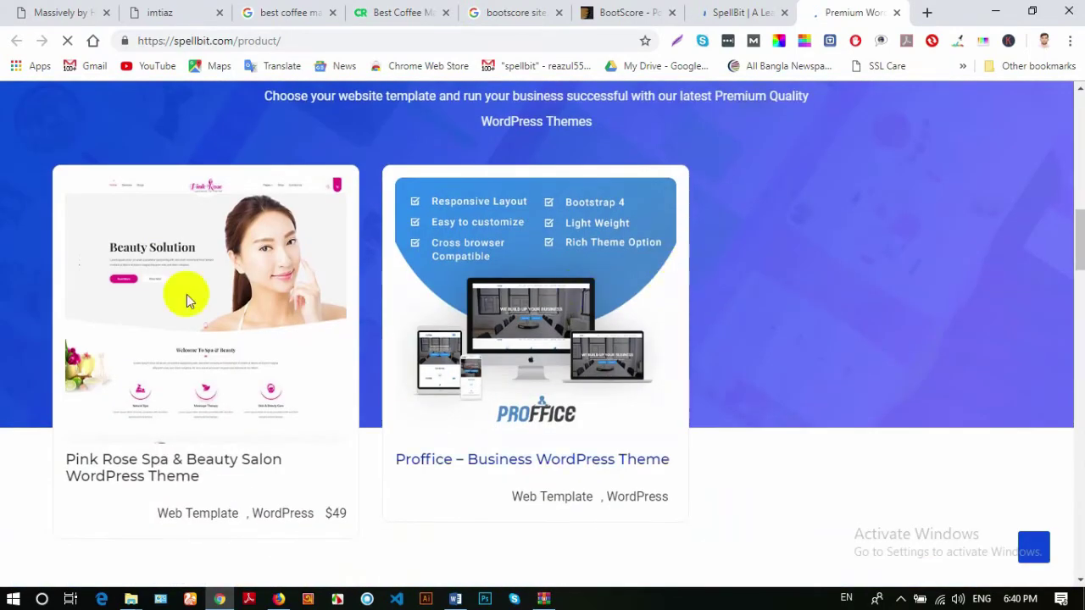
pyautogui.scroll(-3, 372, 307)
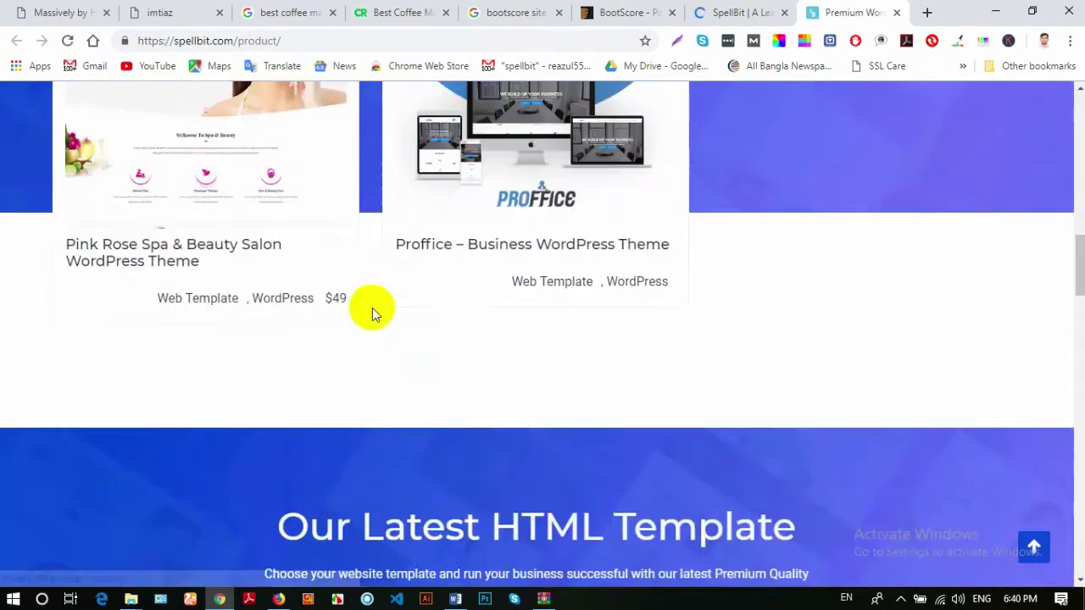
pyautogui.scroll(-15, 372, 308)
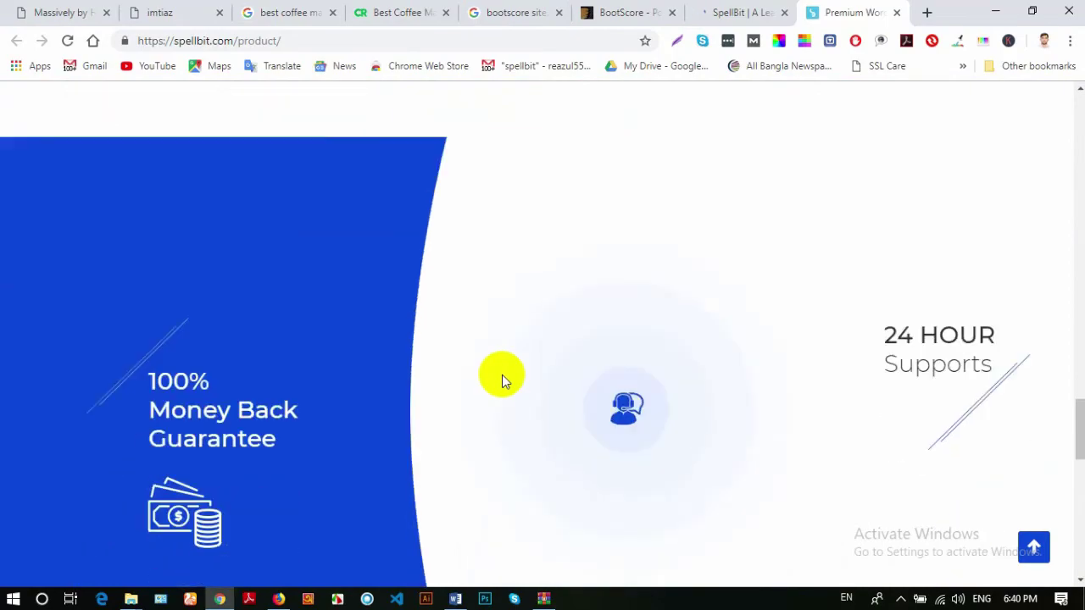
pyautogui.scroll(10, 491, 365)
pyautogui.scroll(-3, 807, 225)
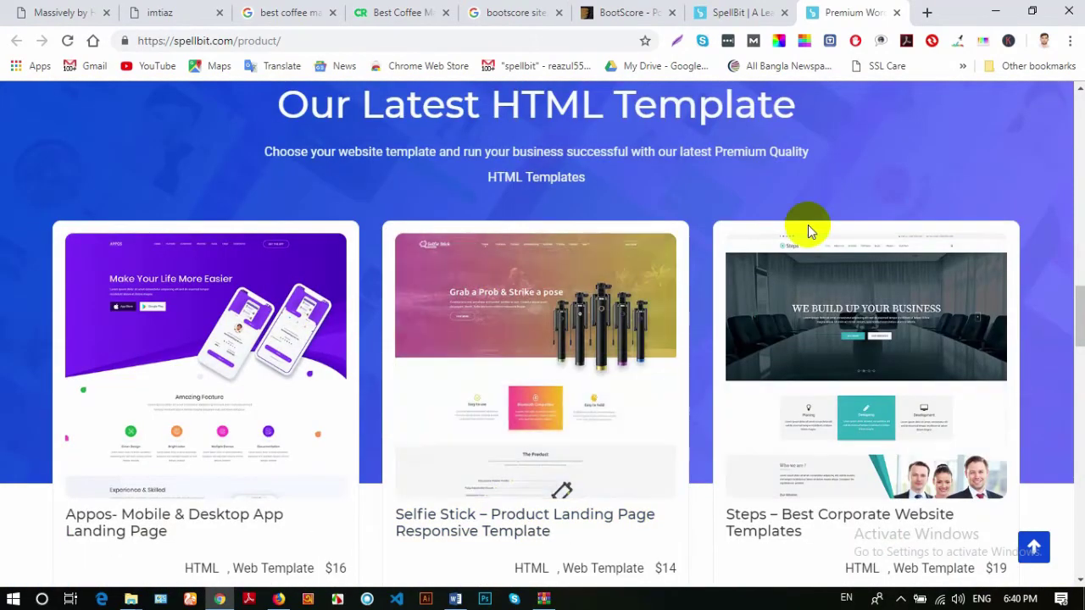
pyautogui.scroll(5, 647, 186)
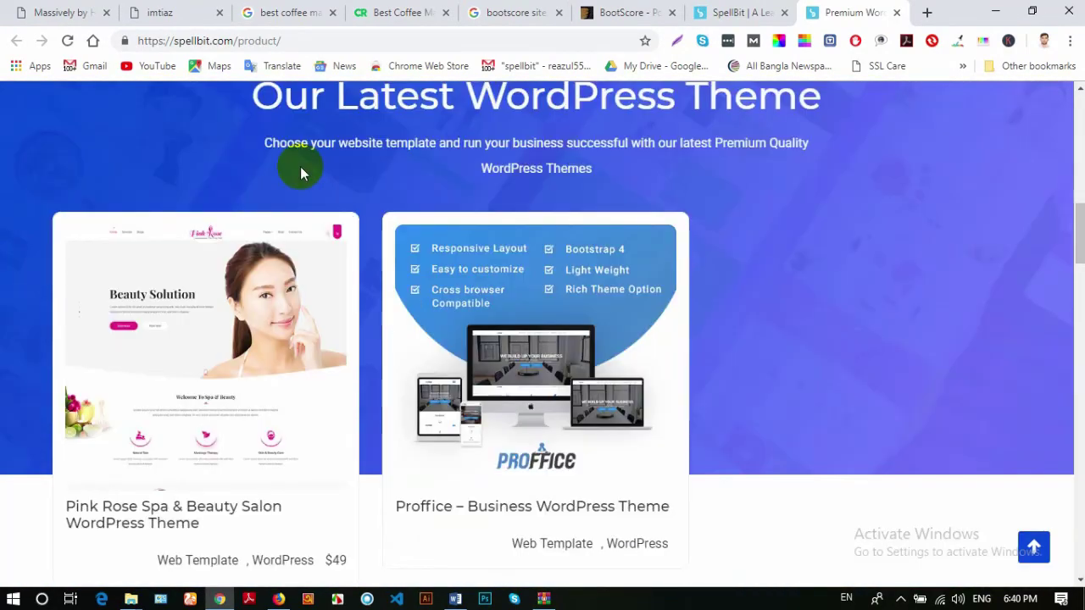
pyautogui.scroll(-1, 300, 167)
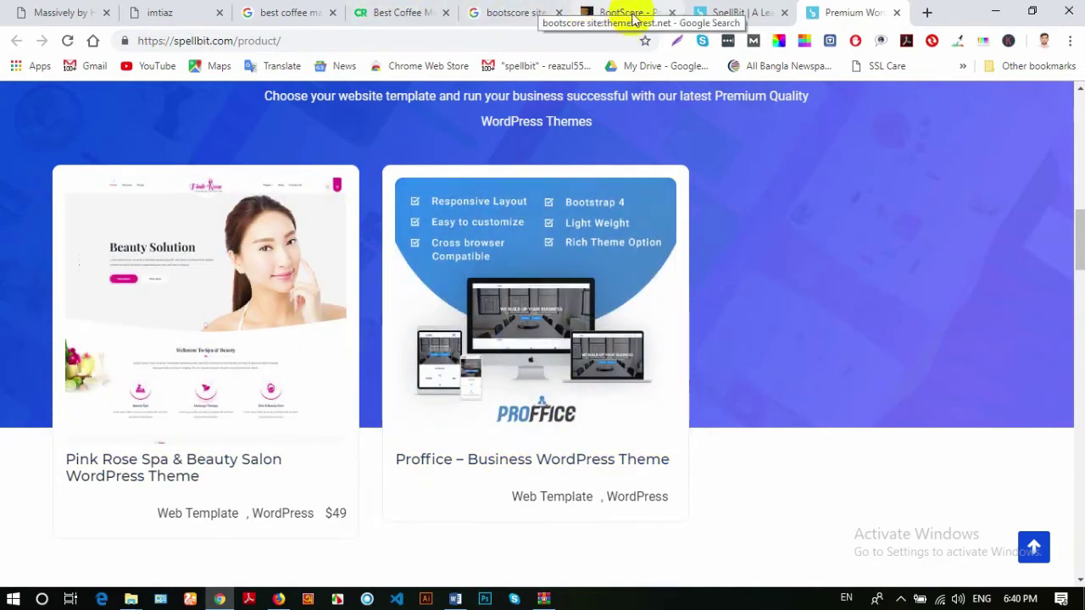
# Review the WordPress themes on Spellbit's product page and the HTML and PSD templates in BootScore's ThemeForest portfolio
pyautogui.click(726, 10)
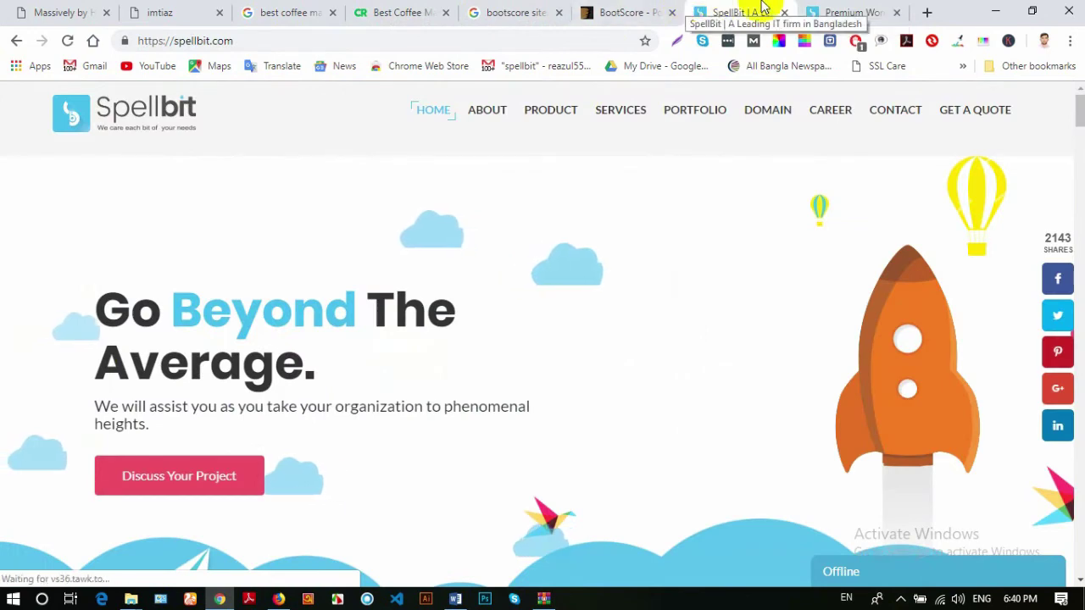
pyautogui.click(835, 12)
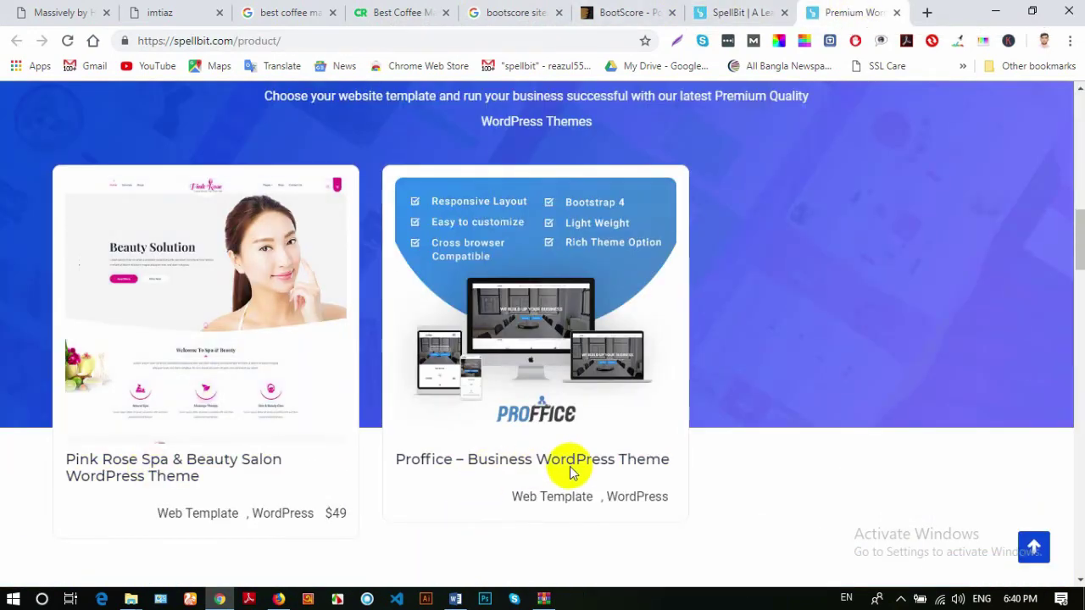
pyautogui.scroll(-5, 387, 436)
pyautogui.scroll(4, 398, 435)
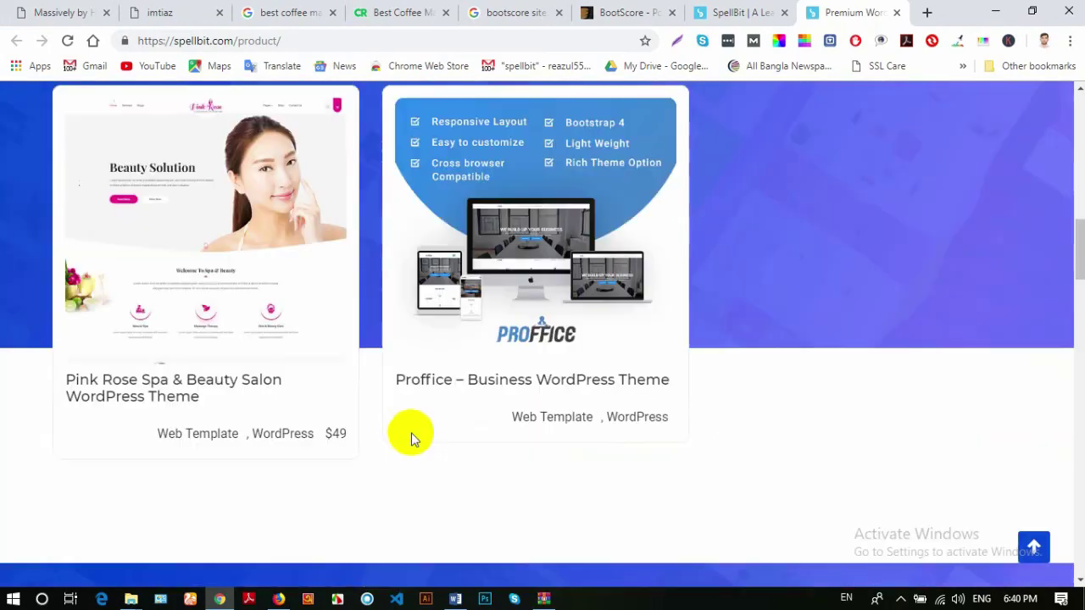
pyautogui.moveTo(588, 299)
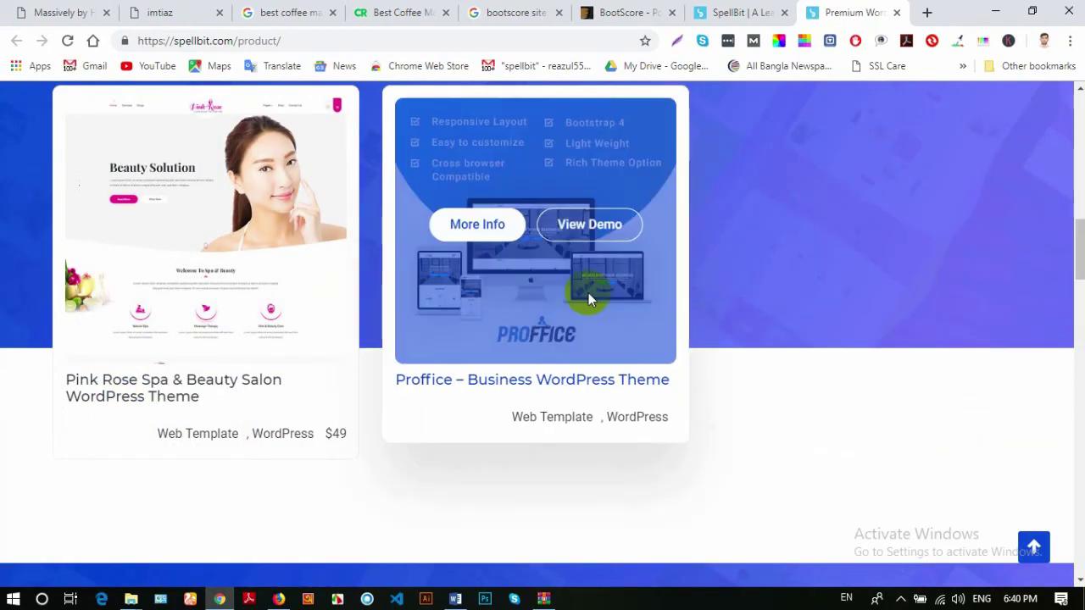
pyautogui.scroll(-3, 644, 190)
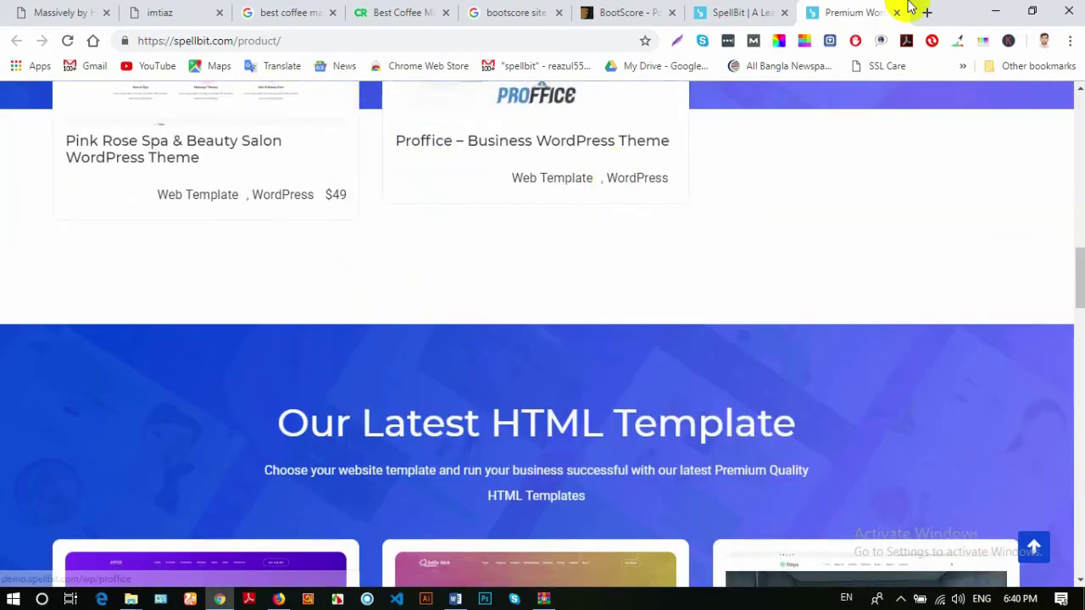
pyautogui.click(644, 12)
pyautogui.scroll(-10, 182, 272)
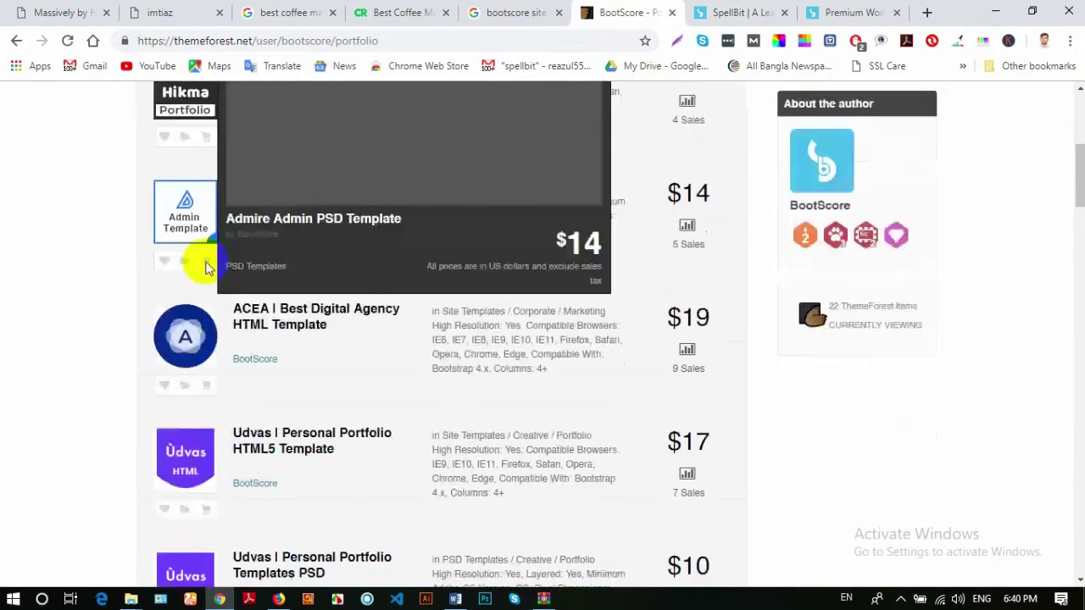
pyautogui.scroll(-12, 213, 212)
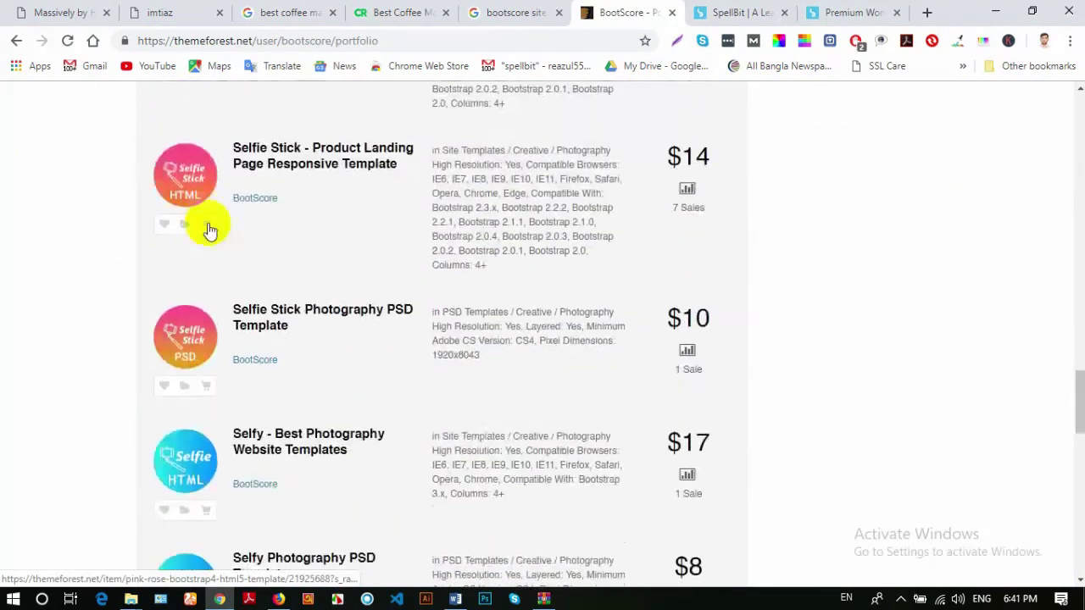
pyautogui.scroll(-2, 210, 230)
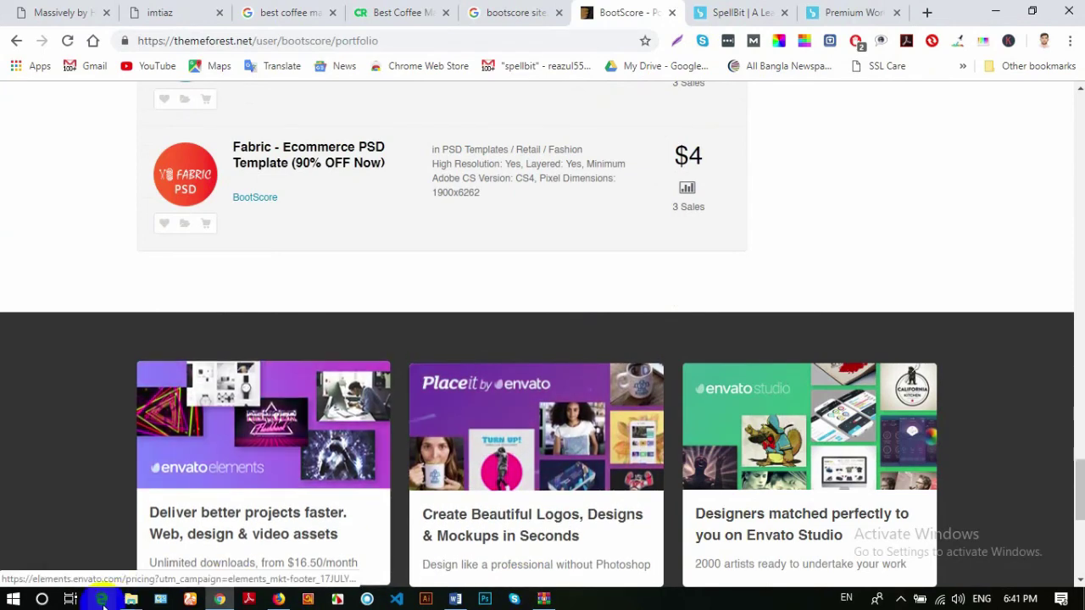
# Create a new text document with its default name in the Downloads folder and open it in Notepad++
pyautogui.moveTo(131, 603)
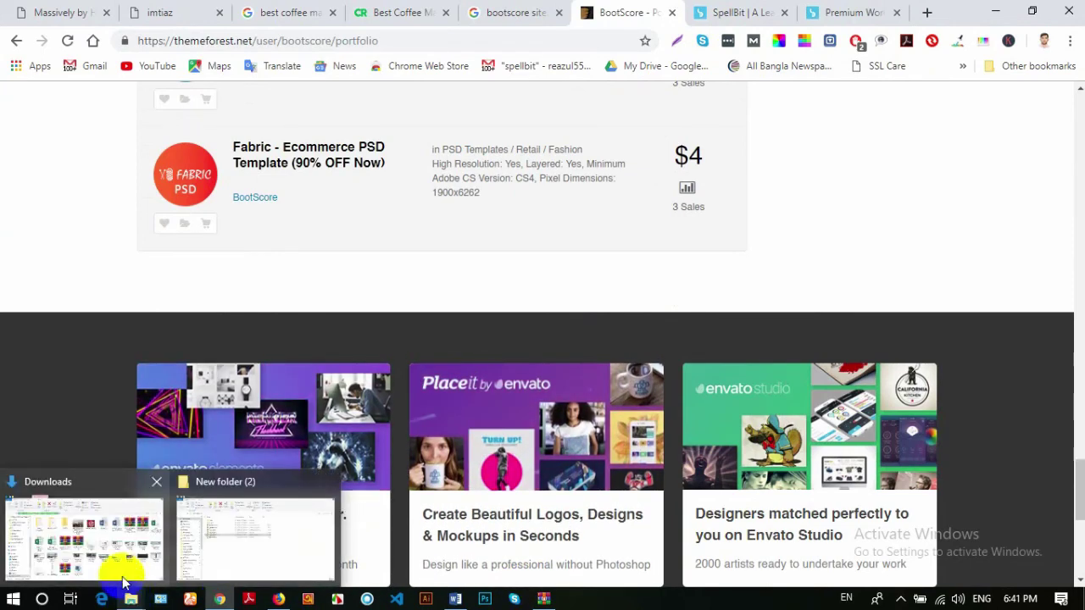
pyautogui.click(117, 500)
pyautogui.rightClick(708, 517)
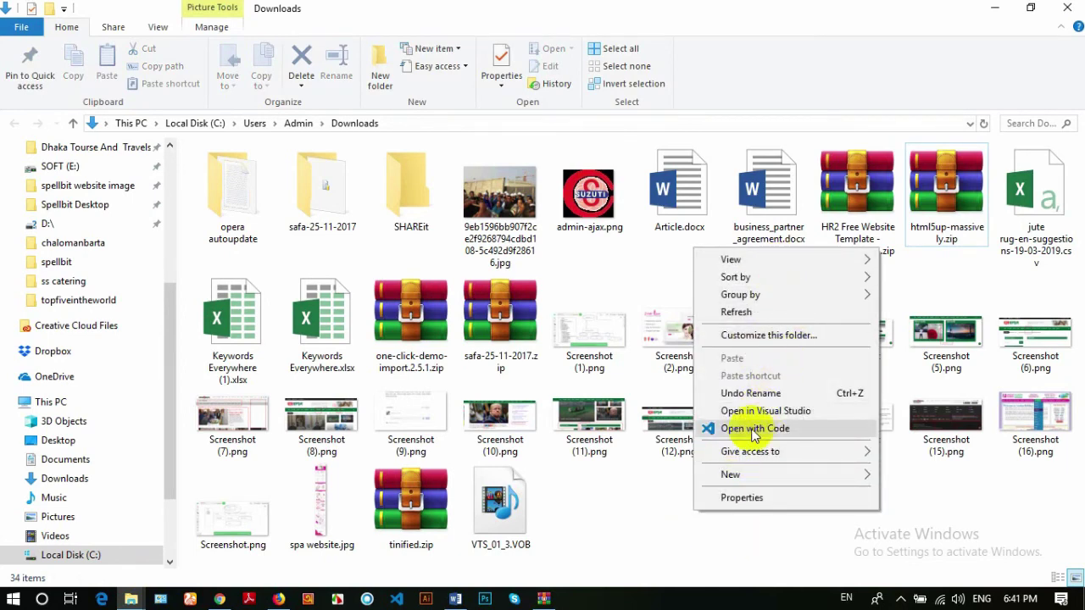
pyautogui.moveTo(750, 478)
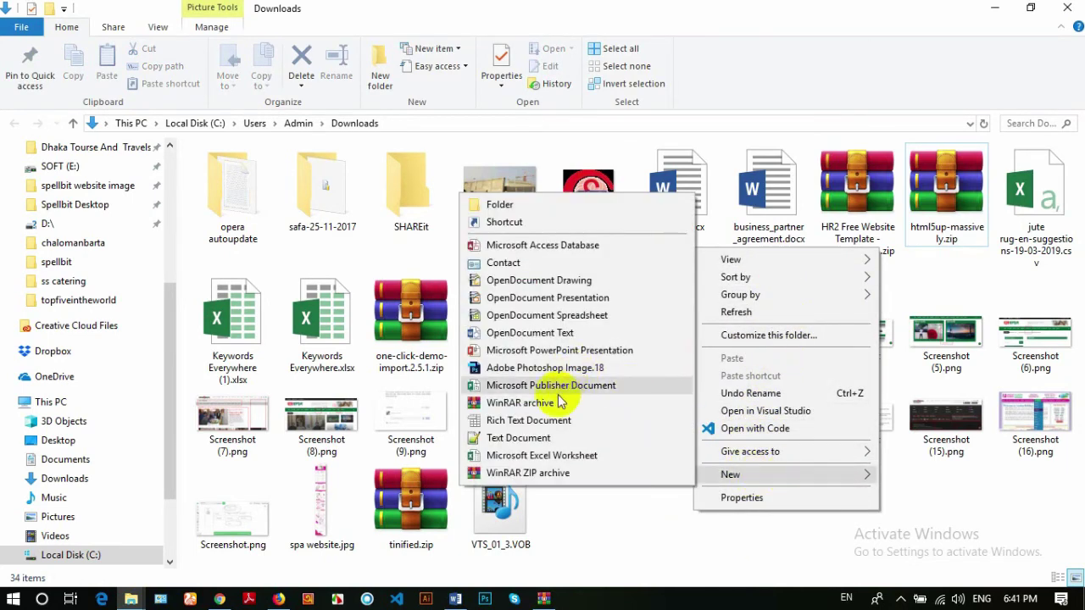
pyautogui.click(569, 440)
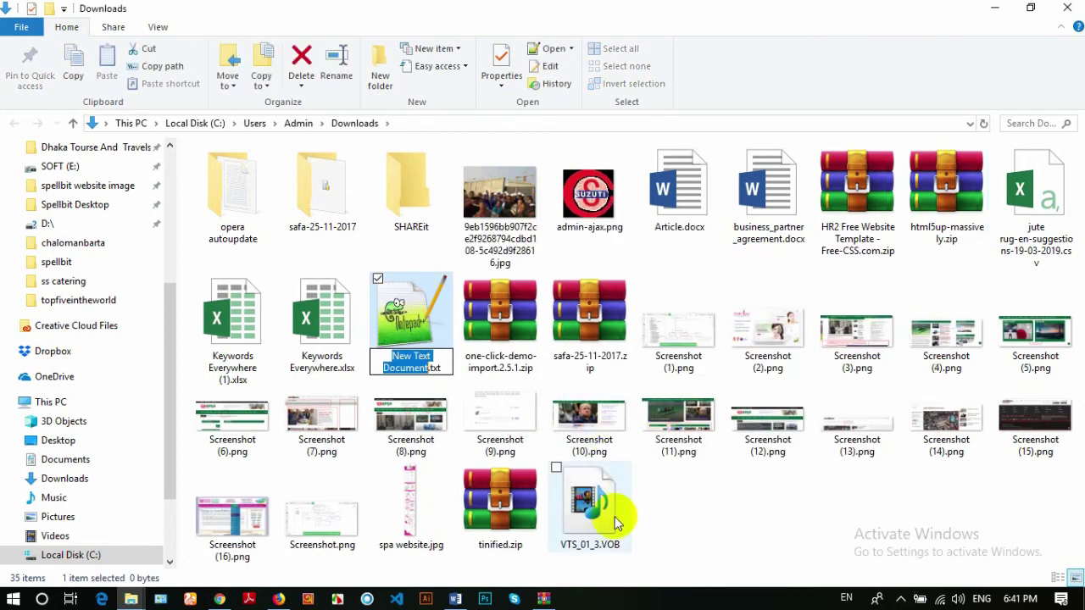
pyautogui.click(632, 490)
pyautogui.click(406, 327)
pyautogui.press('Return')
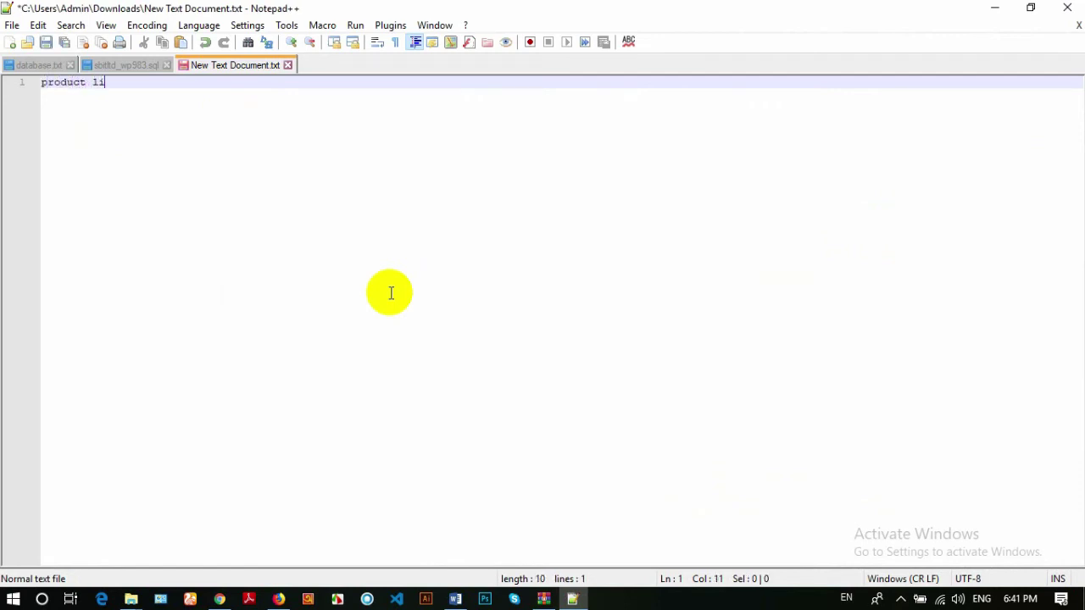
# Write the heading "product list", leave a blank line, add "1. pink rose" and start item "2." on the following line
pyautogui.press('Return')
pyautogui.press('Return')
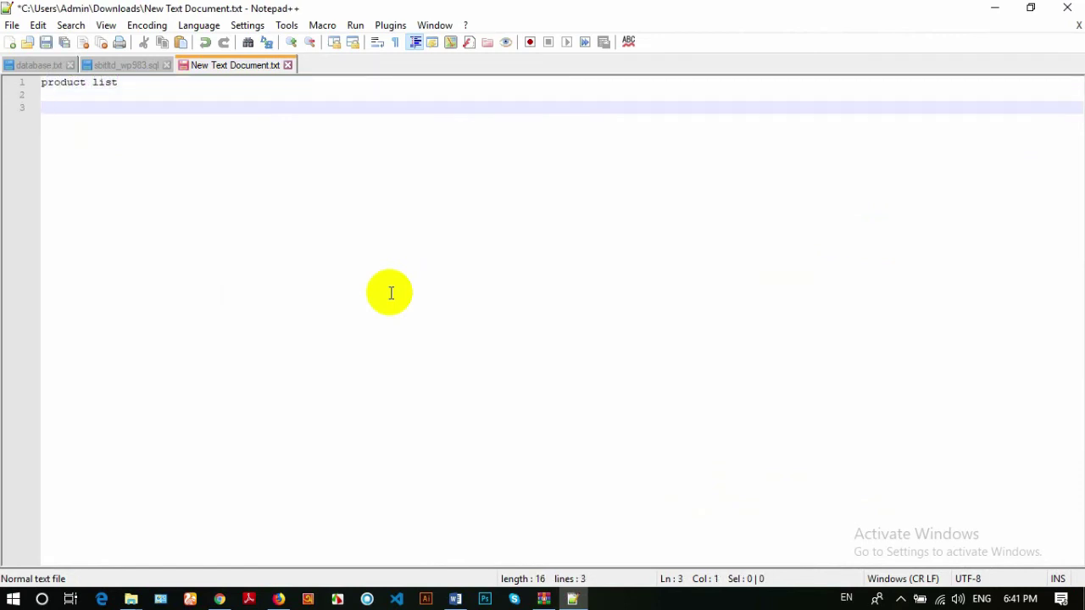
pyautogui.write('1. pink rose')
pyautogui.press('Return')
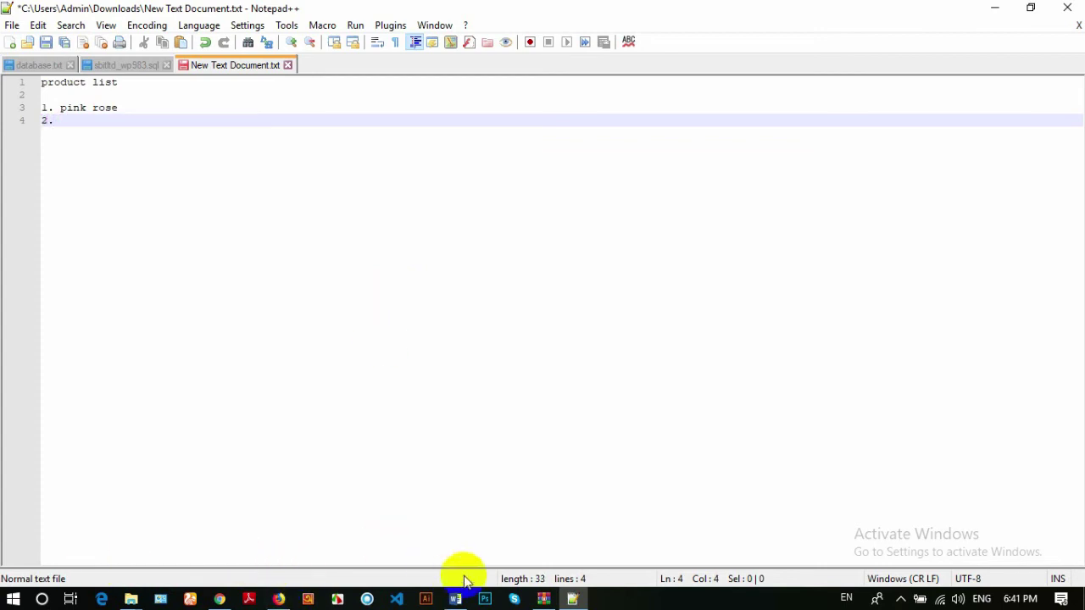
# Switch to Chrome and copy the title "Hikma Portfolio HTML Template" from BootScore's ThemeForest portfolio
pyautogui.moveTo(287, 602)
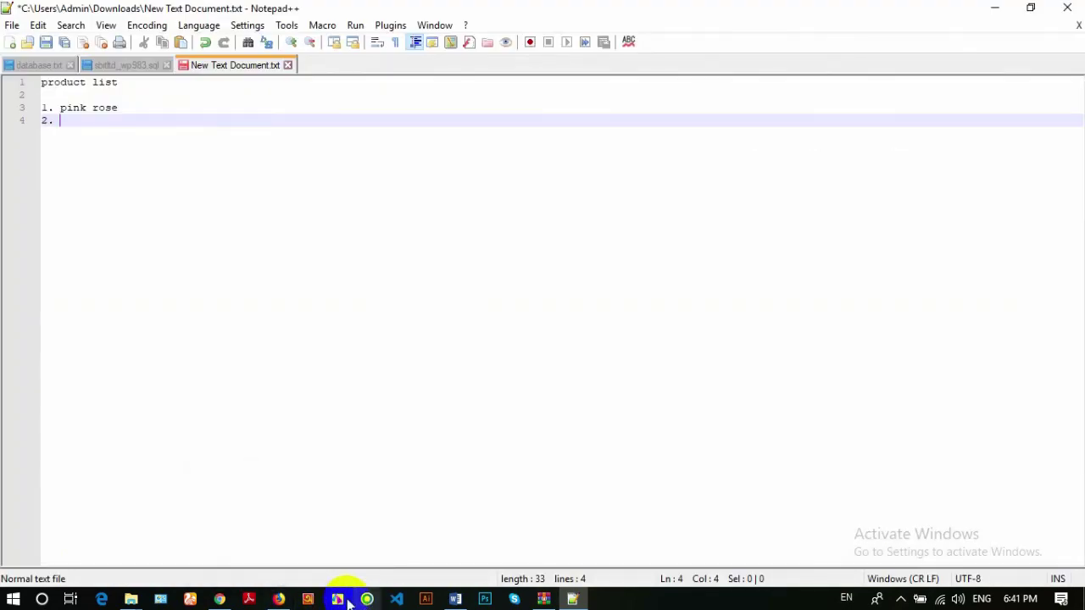
pyautogui.click(218, 538)
pyautogui.scroll(5, 507, 193)
pyautogui.scroll(10, 507, 193)
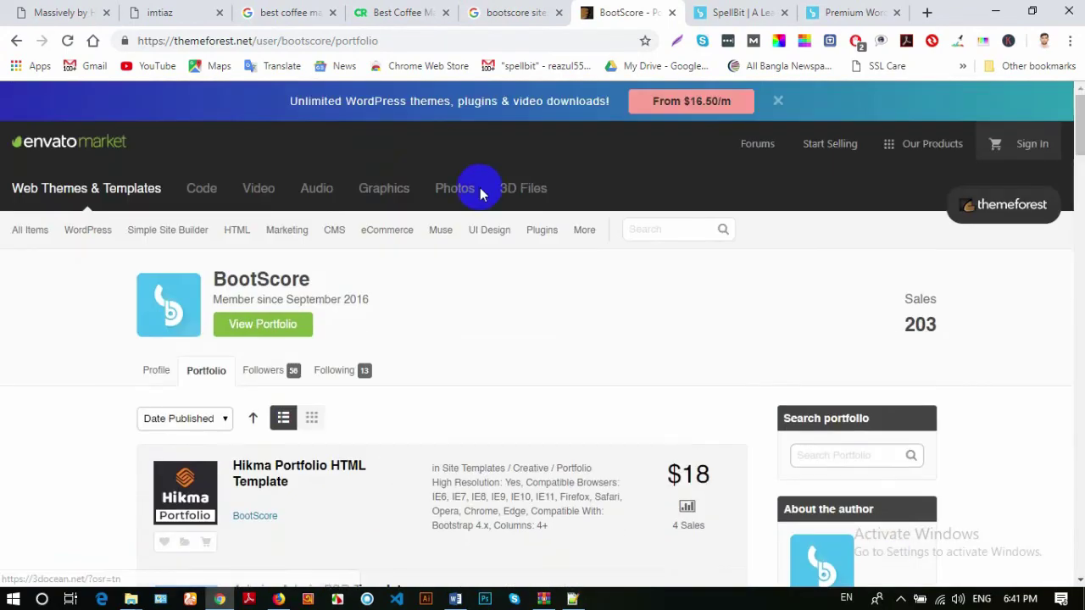
pyautogui.scroll(-3, 508, 363)
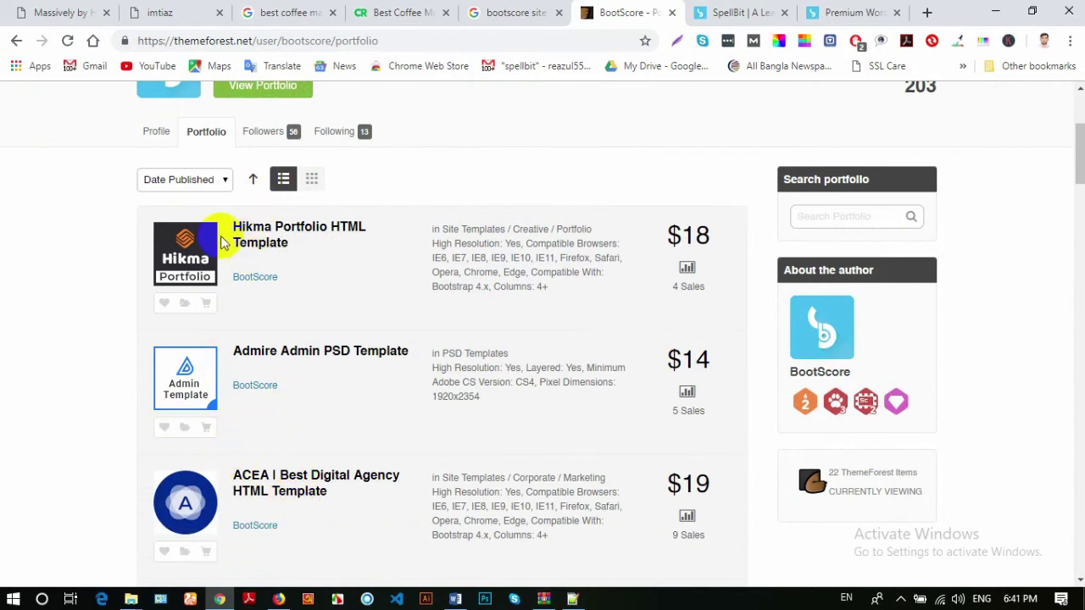
pyautogui.moveTo(225, 231)
pyautogui.mouseDown()
pyautogui.moveTo(291, 242)
pyautogui.moveTo(225, 225)
pyautogui.mouseUp()
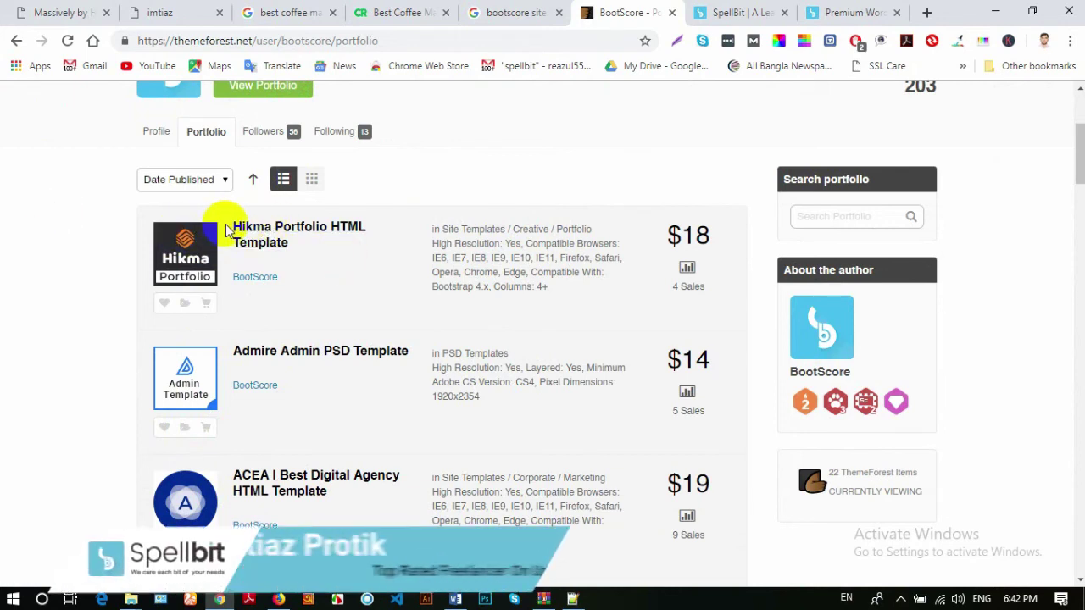
pyautogui.moveTo(224, 216); pyautogui.dragTo(241, 224)
pyautogui.hotkey('ctrl', 'c')
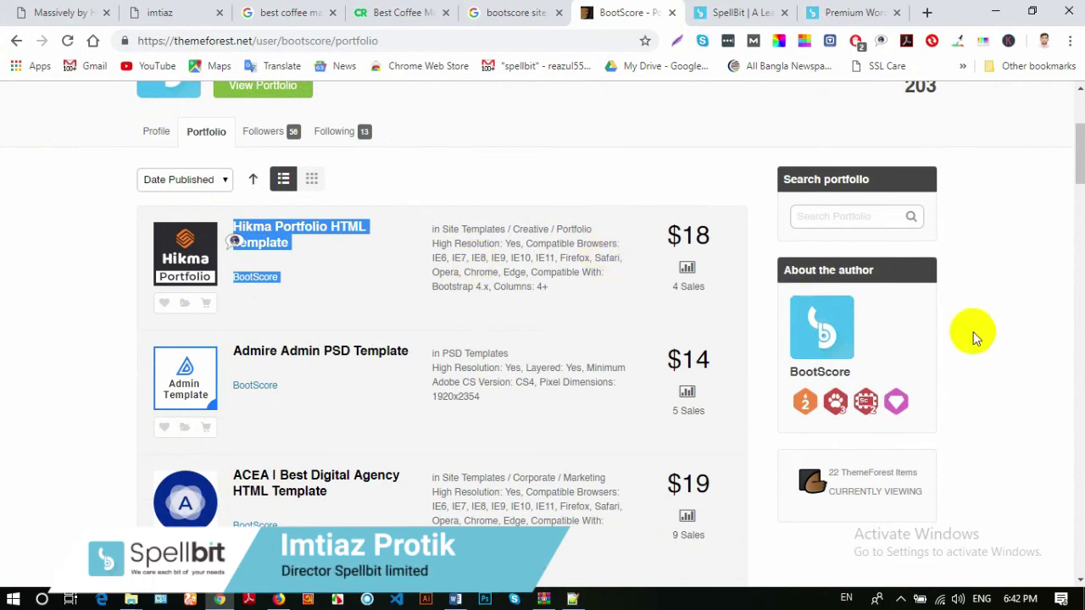
pyautogui.click(932, 326)
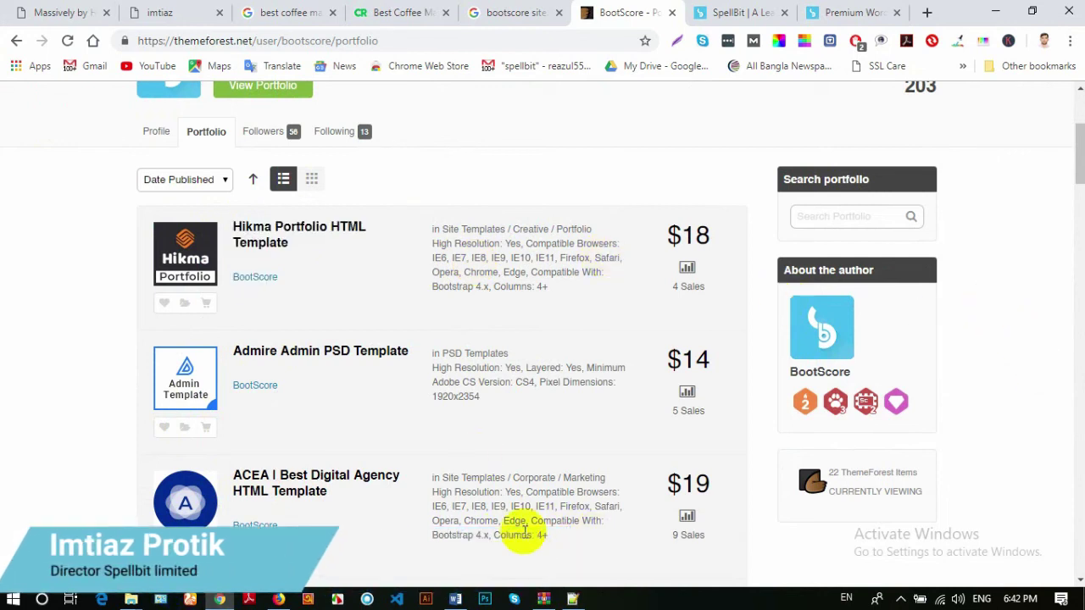
# Paste the Hikma title as item 2 of the product list in Notepad++ and remove the extra "BootScore" text
pyautogui.click(572, 599)
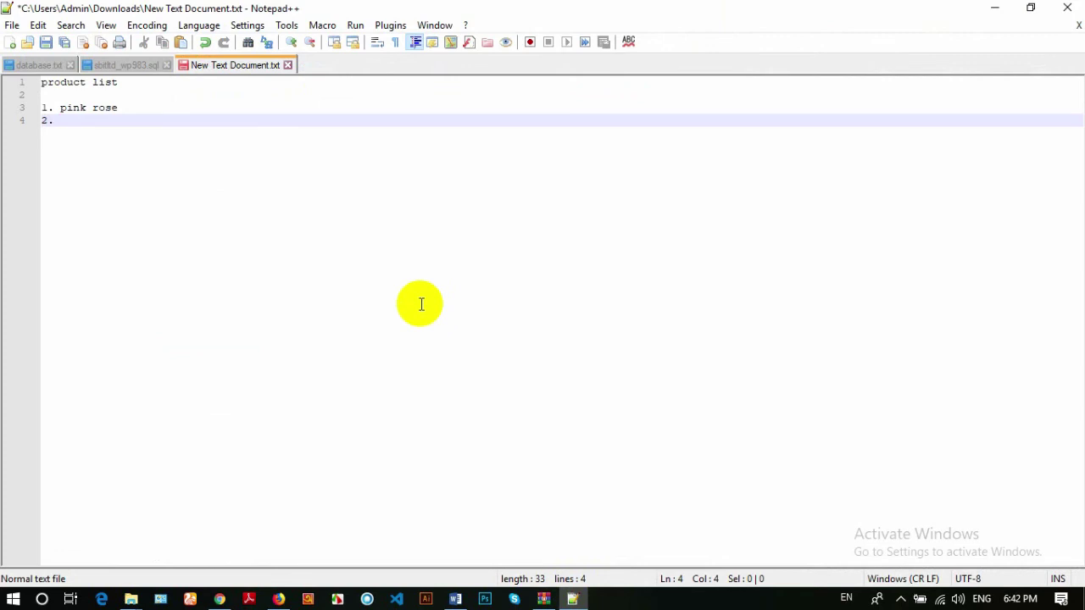
pyautogui.hotkey('ctrl', 'v')
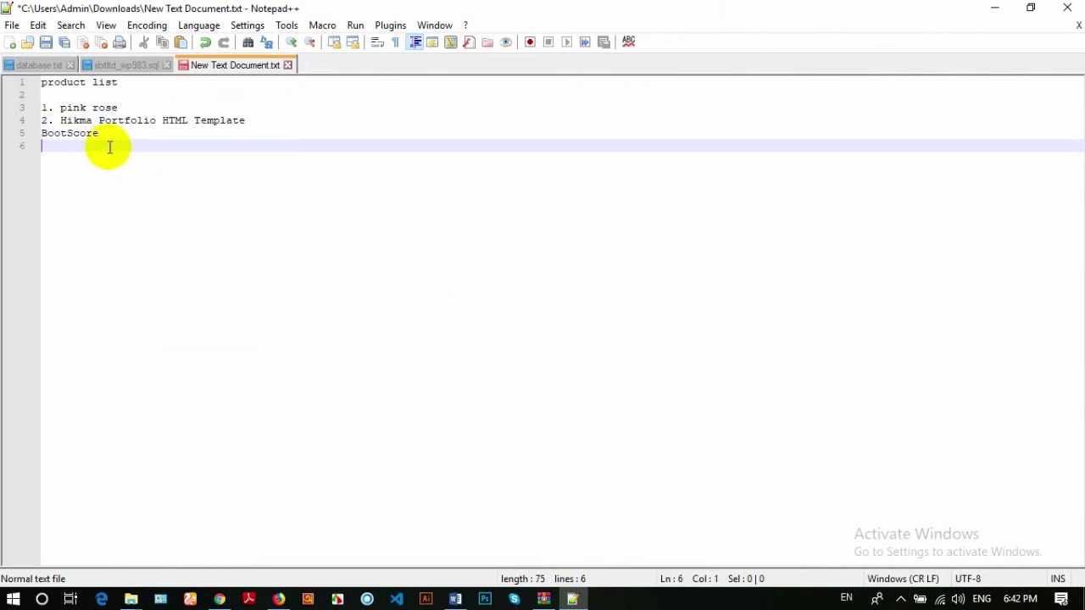
pyautogui.moveTo(108, 128); pyautogui.dragTo(31, 137)
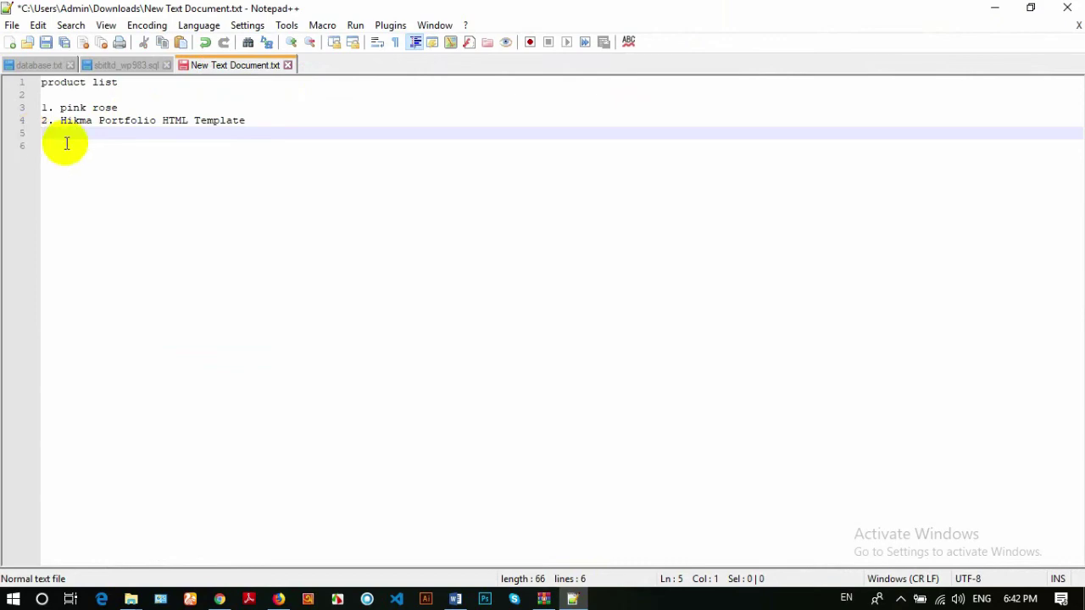
pyautogui.press('Return')
# Go back to the portfolio in Chrome and copy the title "ACEA | Best Digital Agency HTML Template"
pyautogui.click(994, 9)
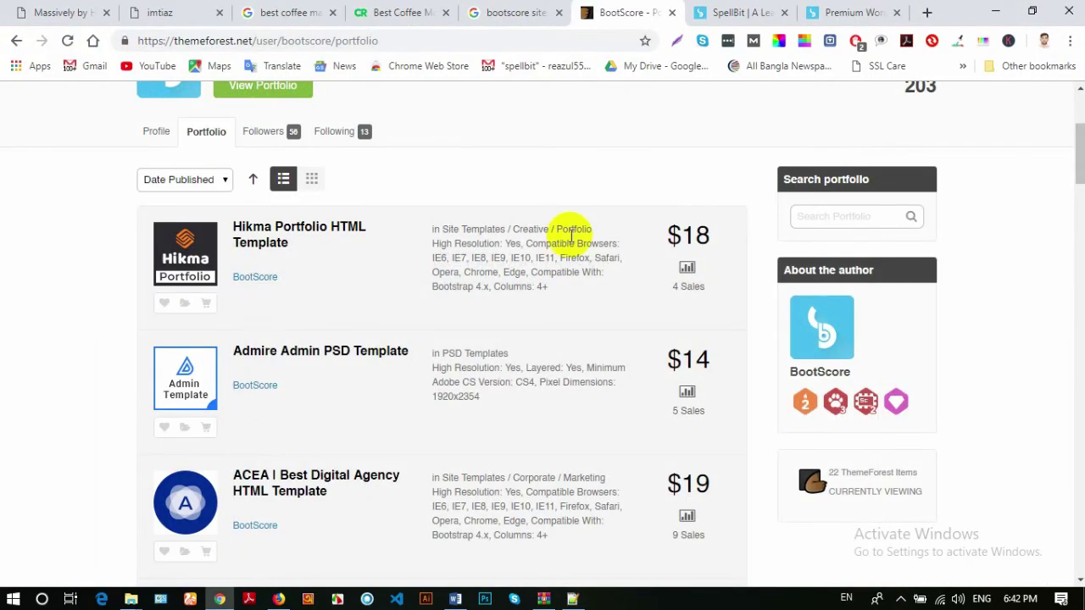
pyautogui.scroll(-1, 275, 430)
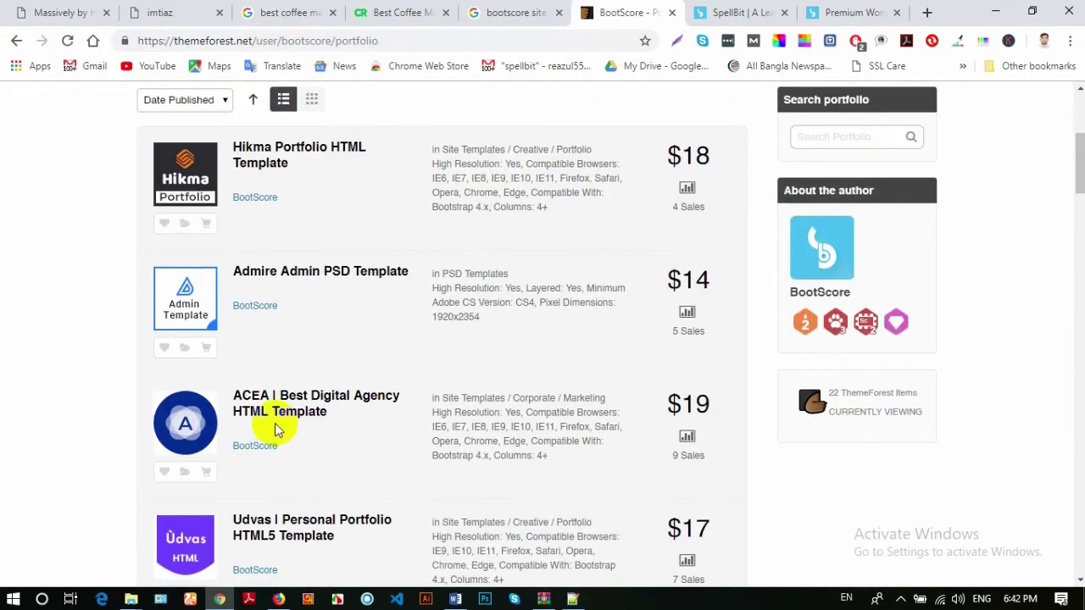
pyautogui.tripleClick(226, 398)
pyautogui.tripleClick(230, 392)
pyautogui.hotkey('ctrl', 'c')
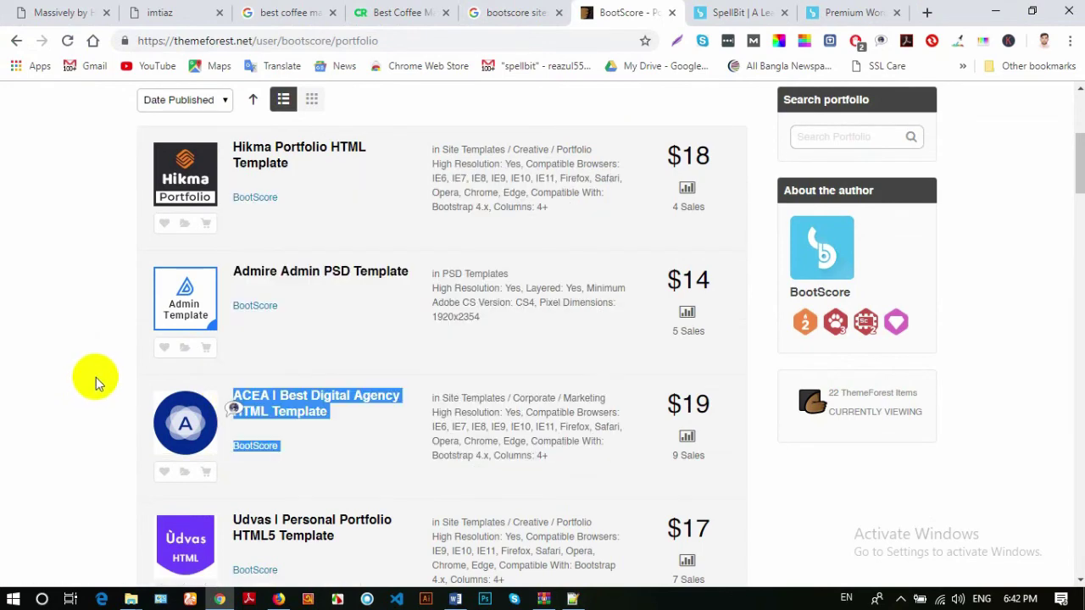
# Paste the ACEA title below the Hikma entry in the Notepad++ list and delete the "BootScore" text under it
pyautogui.click(573, 598)
pyautogui.hotkey('ctrl', 'v')
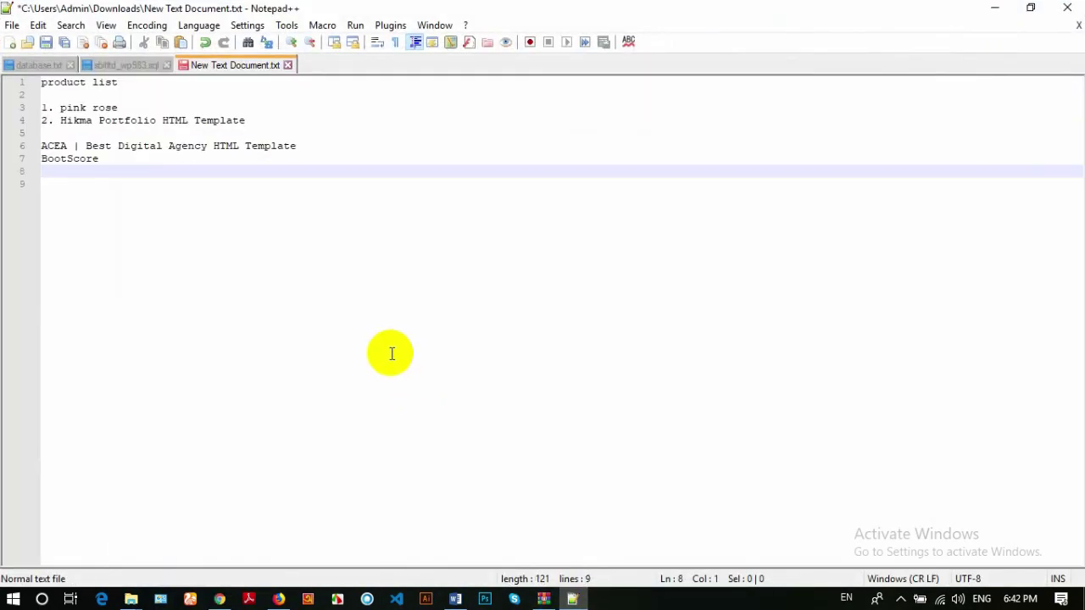
pyautogui.moveTo(138, 164); pyautogui.dragTo(32, 160)
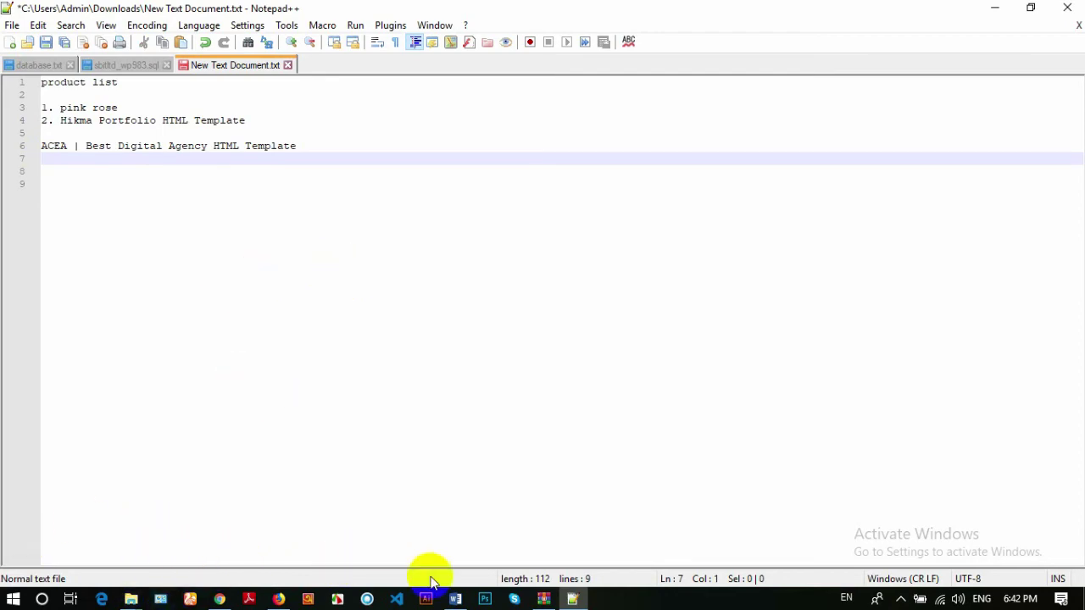
# Return to BootScore's portfolio in Chrome and select the title "Udvas | Personal Portfolio HTML5 Template"
pyautogui.click(278, 600)
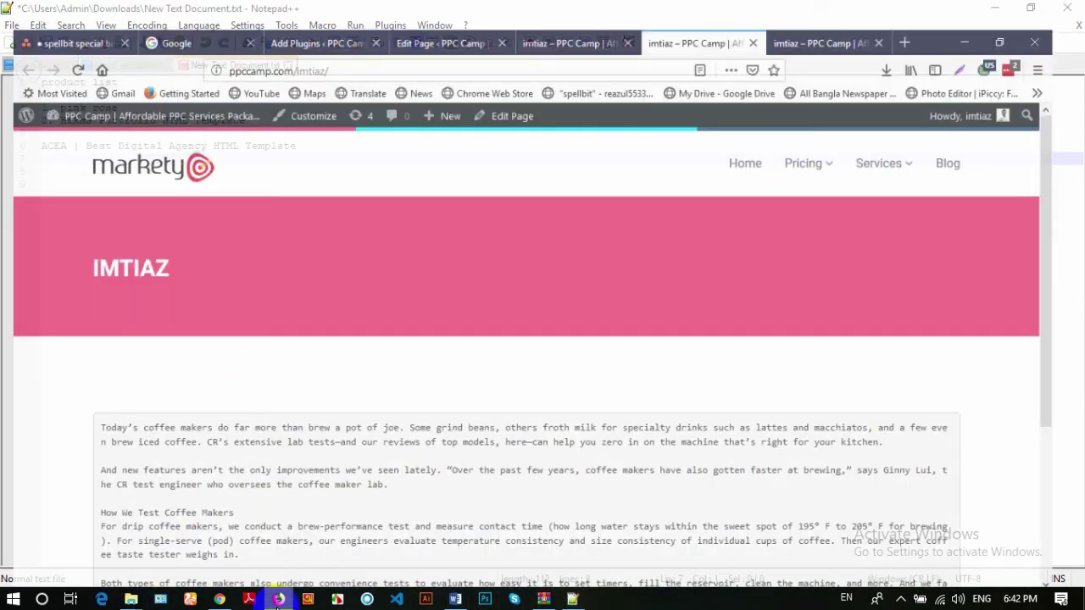
pyautogui.click(278, 600)
pyautogui.click(219, 599)
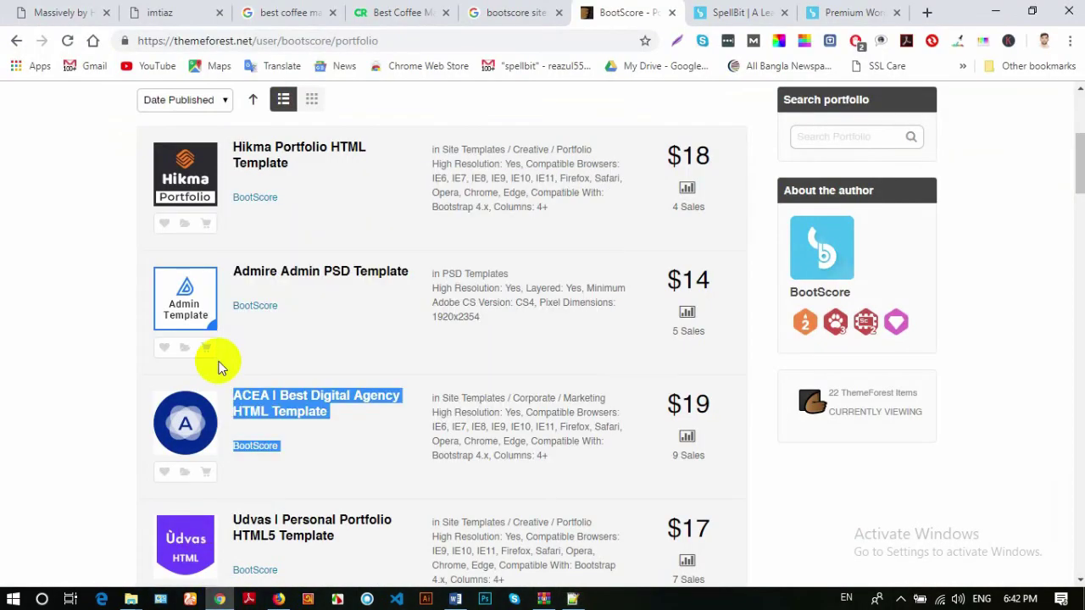
pyautogui.click(25, 363)
pyautogui.scroll(-1, 34, 369)
pyautogui.scroll(-3, 34, 369)
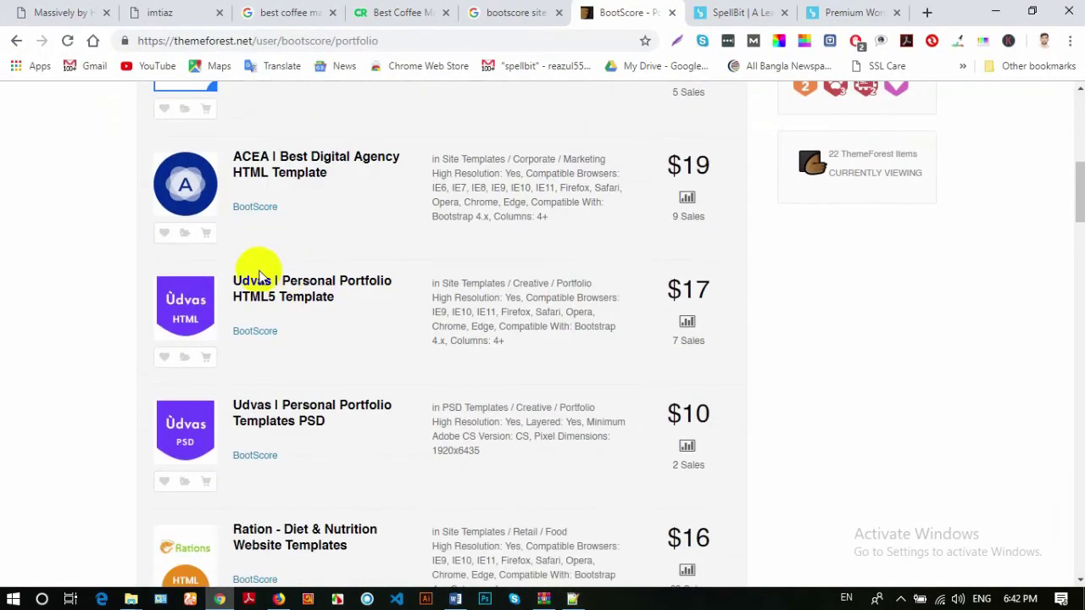
pyautogui.tripleClick(230, 283)
pyautogui.click(233, 286)
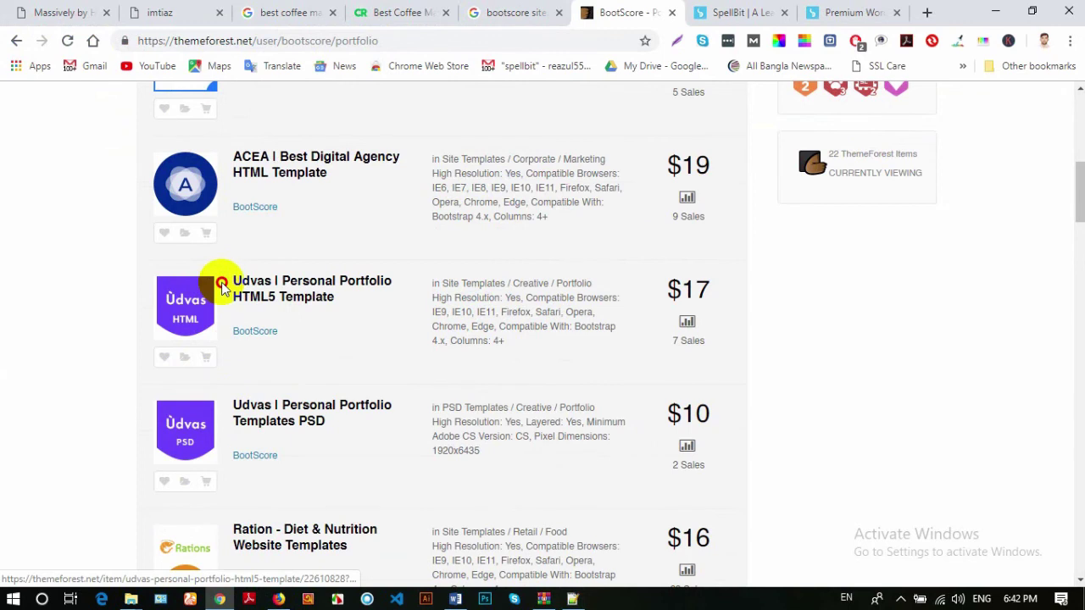